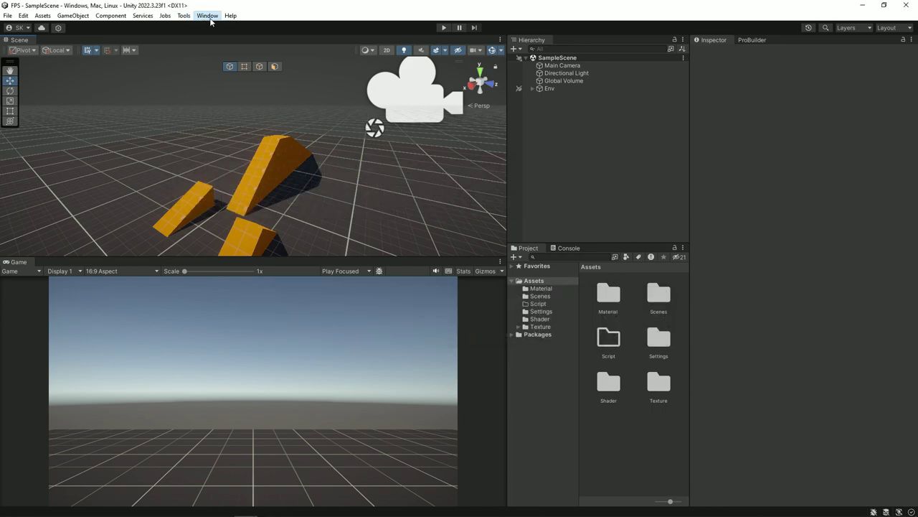
# Open the Package Manager and confirm Input System 1.7.0 is installed.
pyautogui.click(209, 17)
pyautogui.click(265, 186)
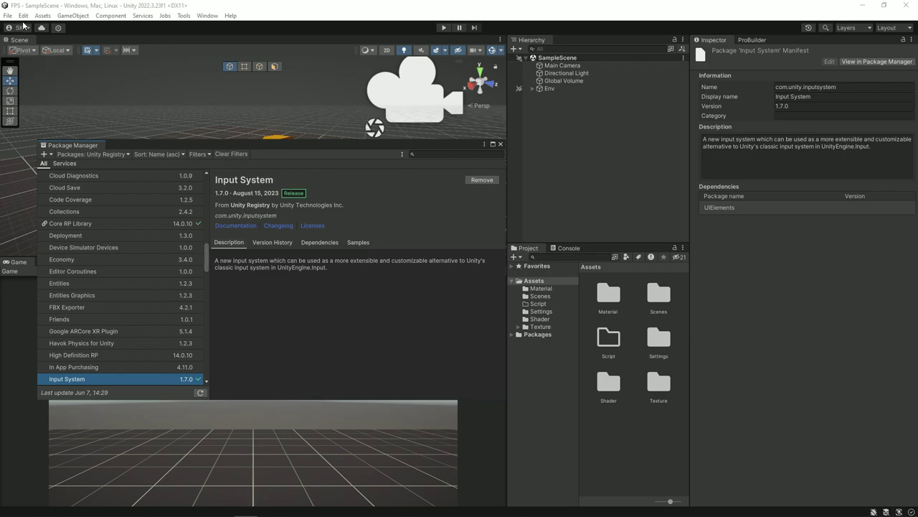
pyautogui.click(23, 15)
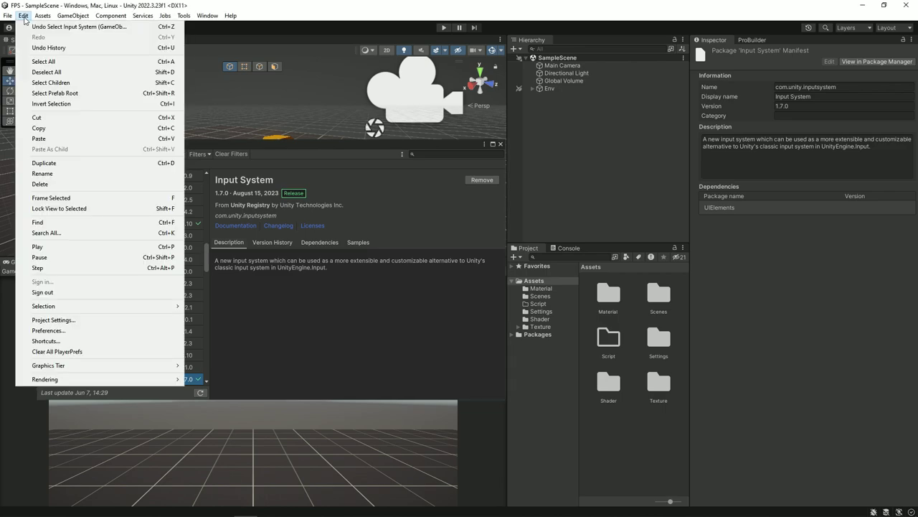
# In Player settings, set Active Input Handling to Input System Package (New).
pyautogui.click(71, 320)
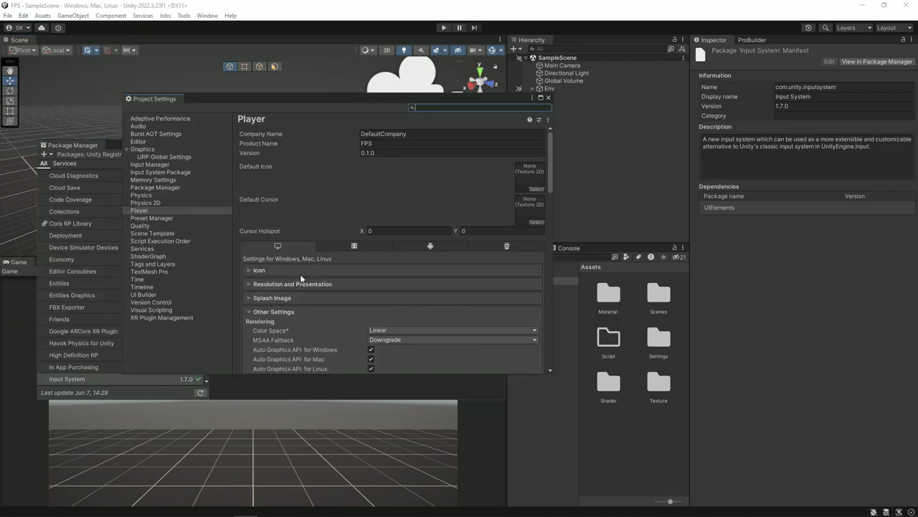
pyautogui.scroll(-5, 436, 330)
pyautogui.scroll(-5, 437, 330)
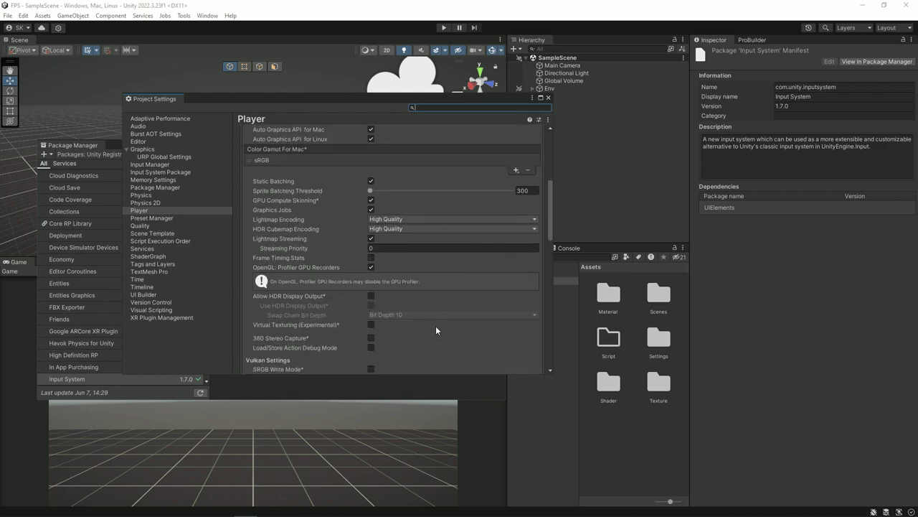
pyautogui.scroll(-5, 437, 330)
pyautogui.scroll(-2, 437, 330)
pyautogui.scroll(-1, 436, 330)
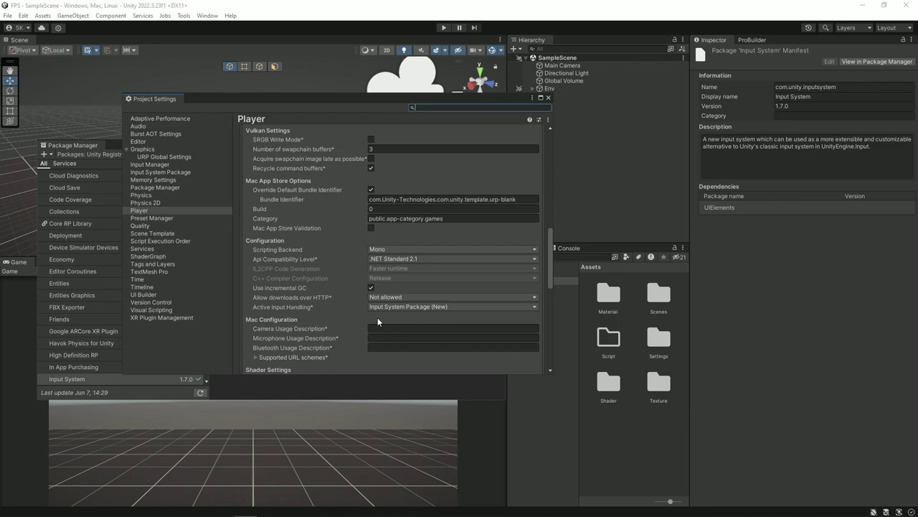
pyautogui.click(438, 307)
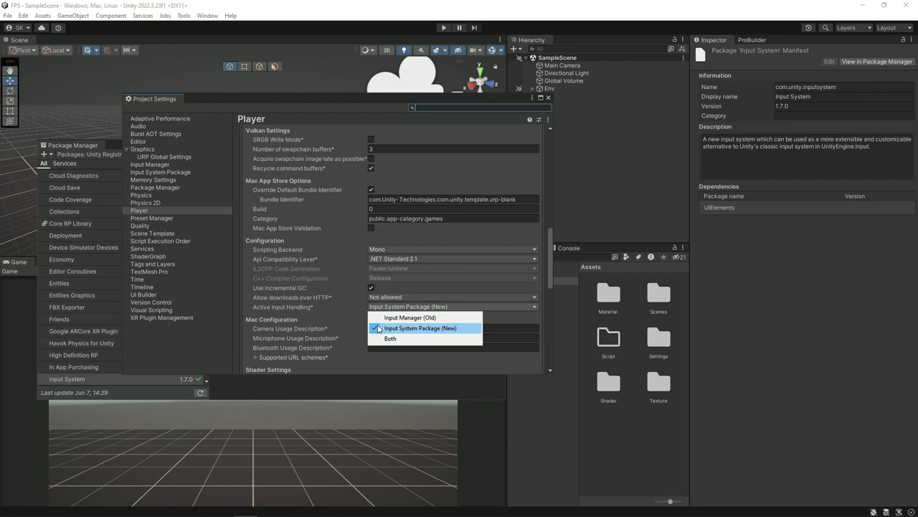
pyautogui.click(402, 328)
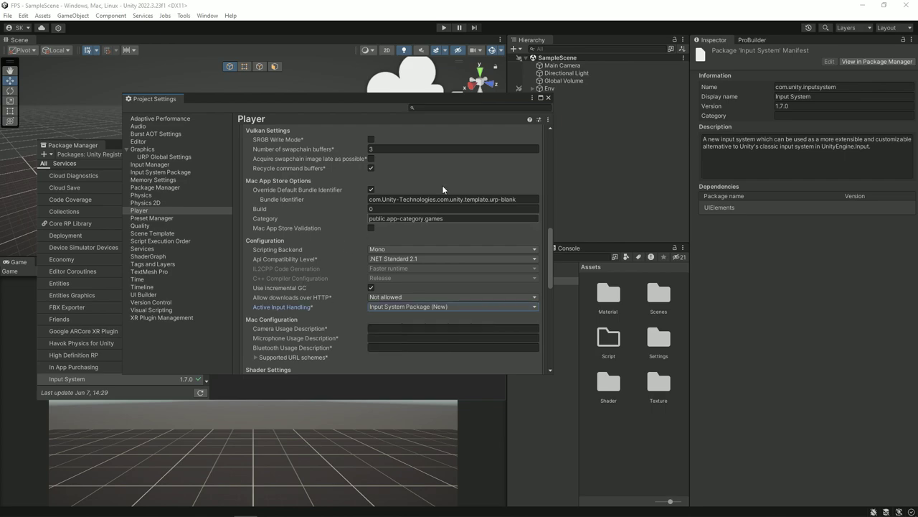
# Search 'cine' to confirm Cinemachine 2.9.7 is installed, closing Project Settings and Package Manager.
pyautogui.click(548, 97)
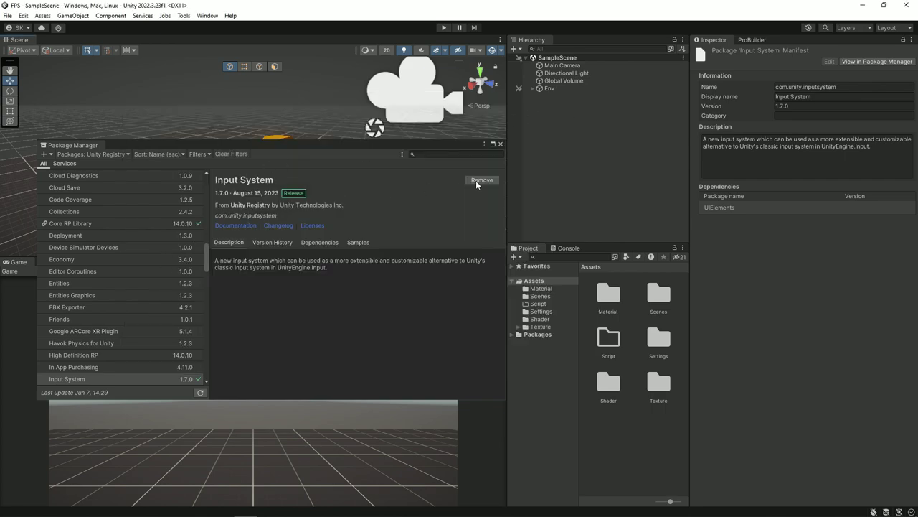
pyautogui.click(441, 155)
pyautogui.write('cine')
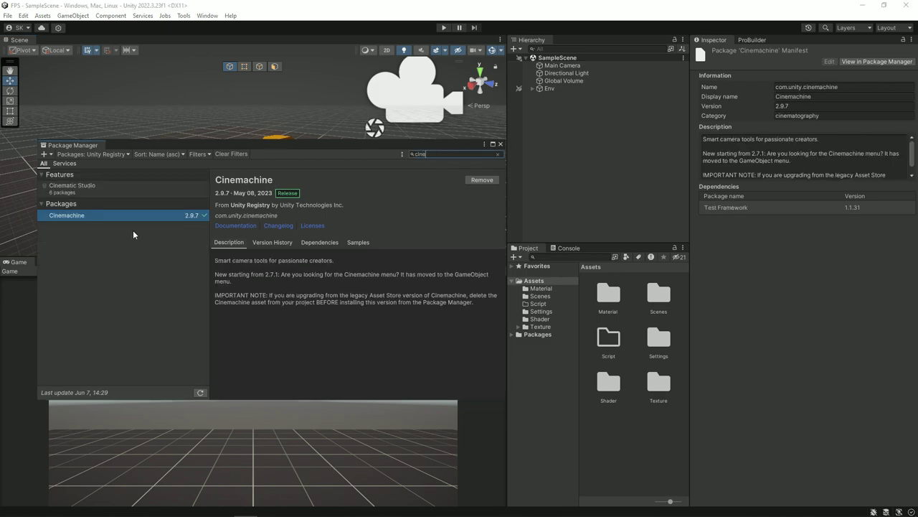
pyautogui.click(117, 224)
pyautogui.click(500, 144)
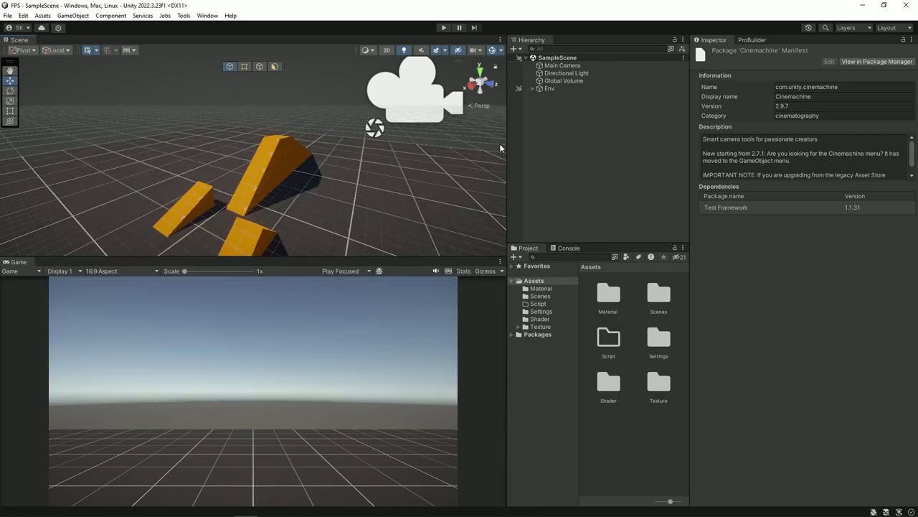
pyautogui.click(601, 319)
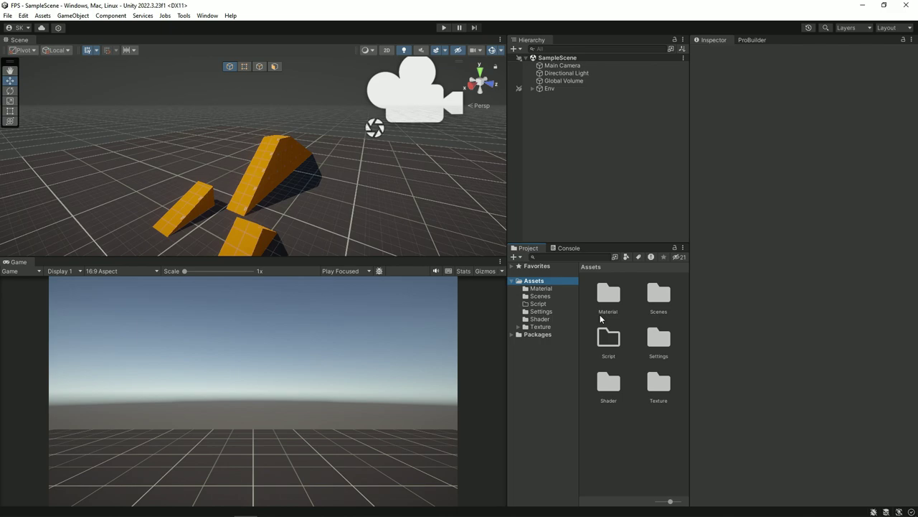
# Create a folder named Inputs inside the Script folder.
pyautogui.doubleClick(609, 343)
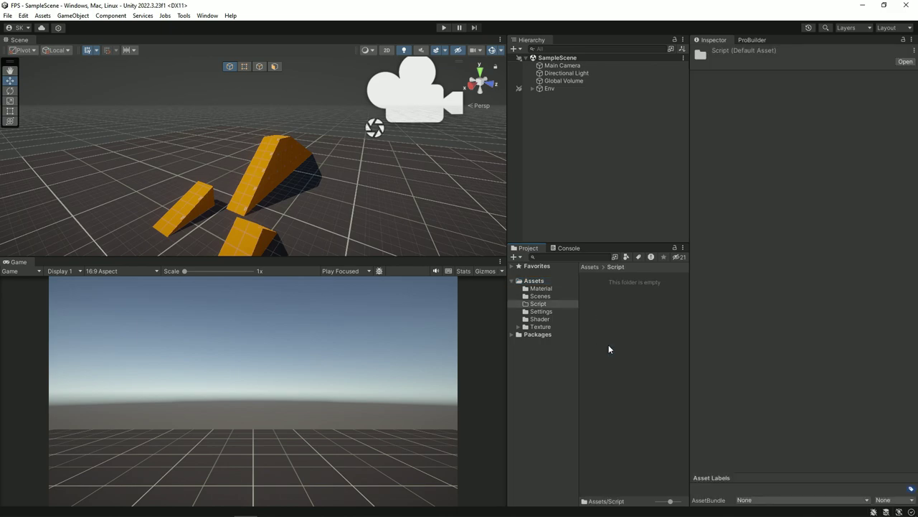
pyautogui.rightClick(608, 345)
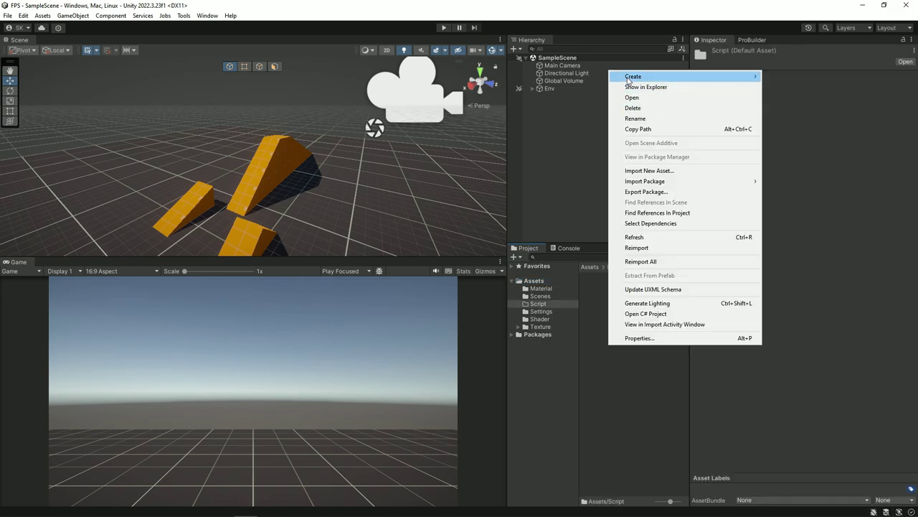
pyautogui.moveTo(633, 77)
pyautogui.click(782, 16)
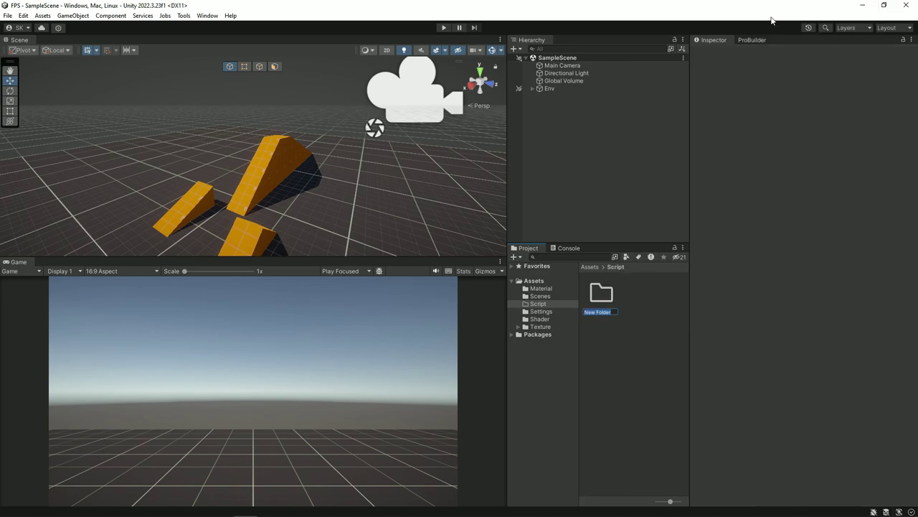
pyautogui.write('Inputs')
pyautogui.press('Return')
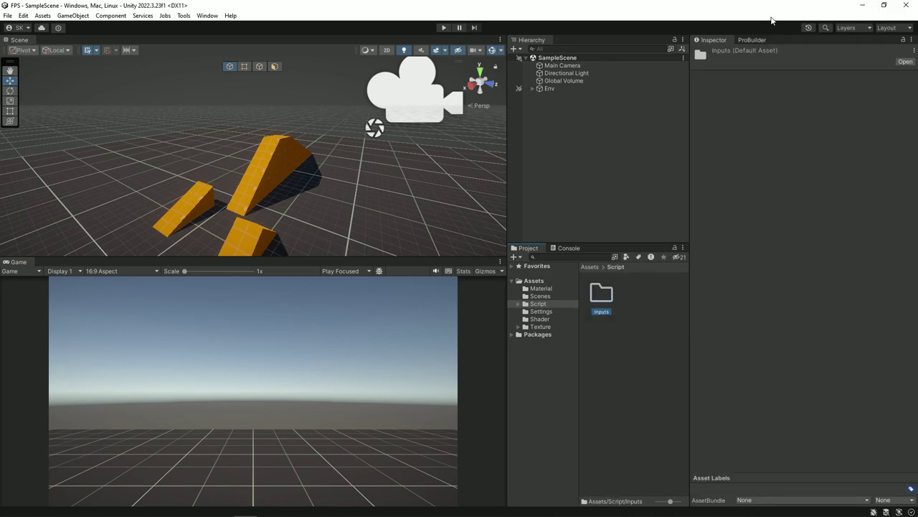
# Inside Inputs, create an Input Actions asset named PlayerActionMap.
pyautogui.doubleClick(610, 288)
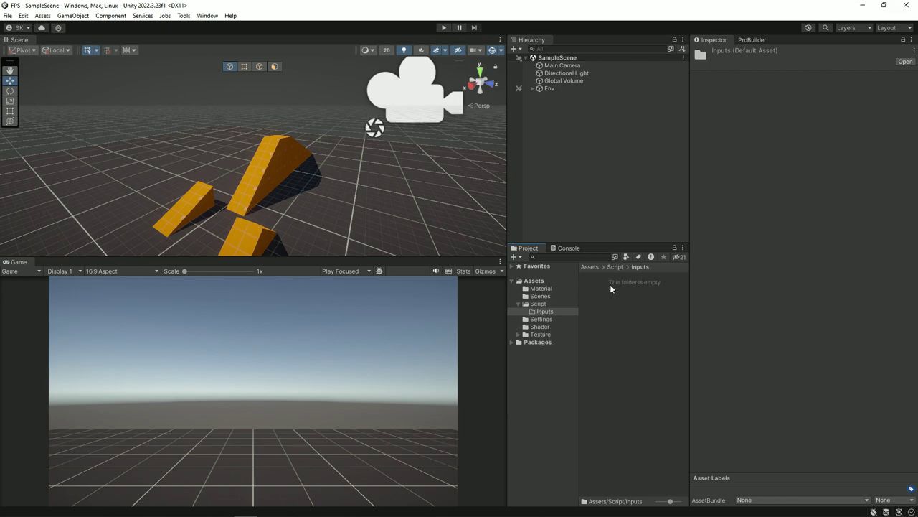
pyautogui.rightClick(594, 285)
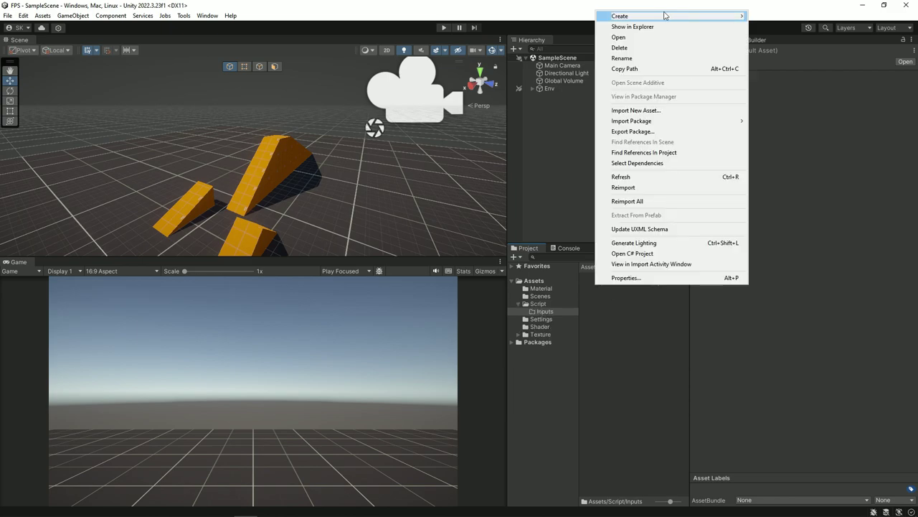
pyautogui.moveTo(666, 16)
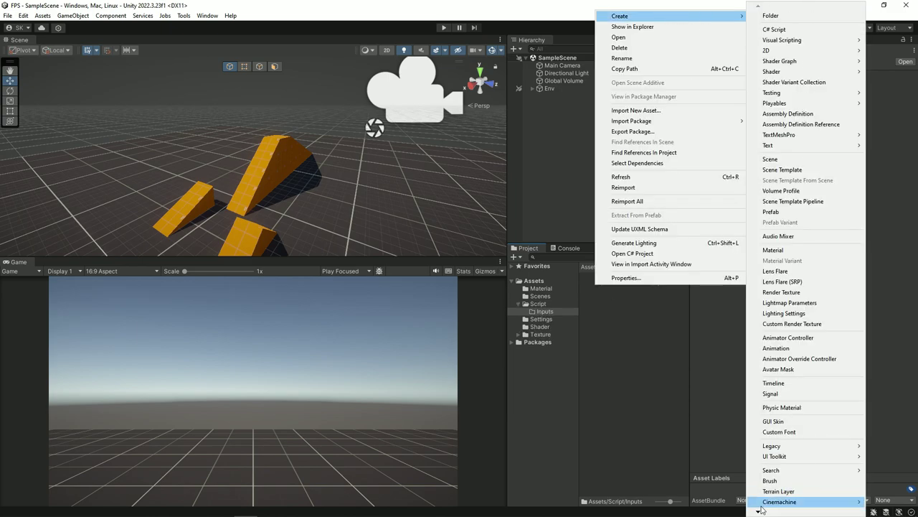
pyautogui.moveTo(757, 512)
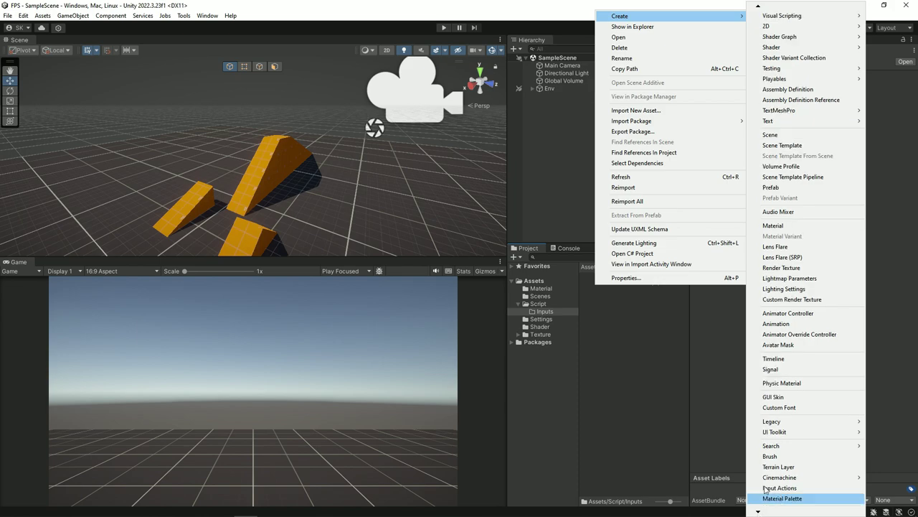
pyautogui.click(780, 489)
pyautogui.write('Pla')
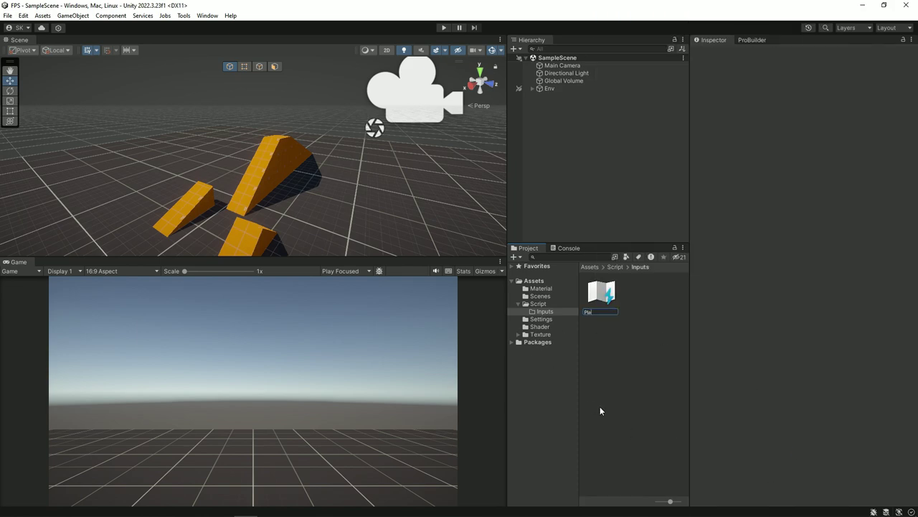
pyautogui.write('yerAction')
pyautogui.write('Map')
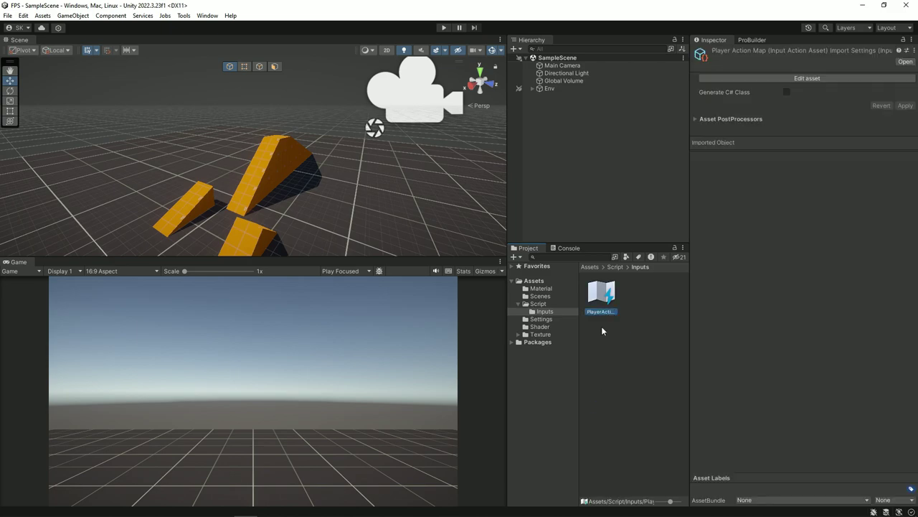
# Open PlayerActionMap in the Input Actions editor and add an action map named Player.
pyautogui.doubleClick(603, 308)
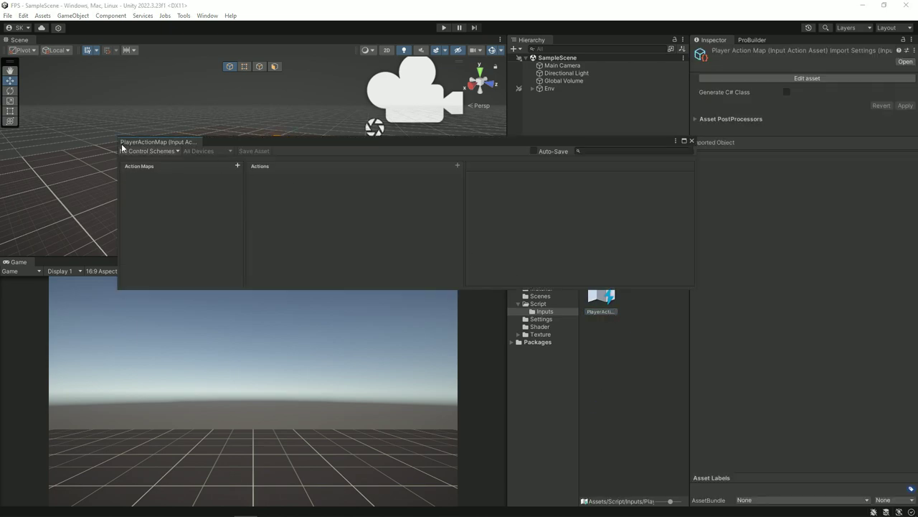
pyautogui.moveTo(122, 145); pyautogui.dragTo(78, 257)
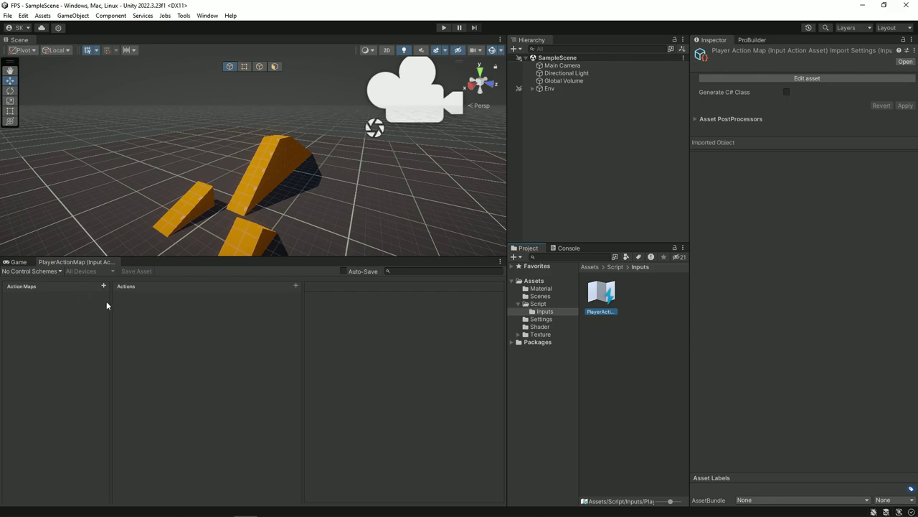
pyautogui.click(103, 287)
pyautogui.click(101, 287)
pyautogui.write('Player')
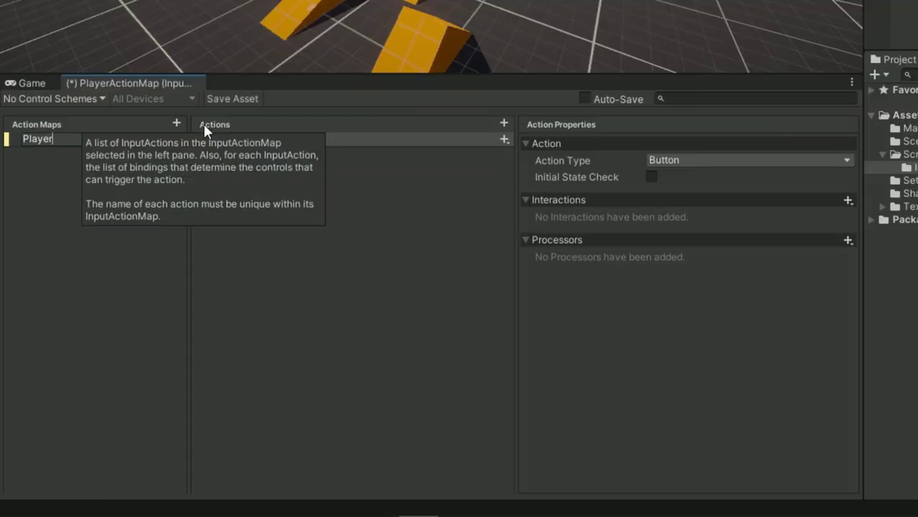
pyautogui.press('Return')
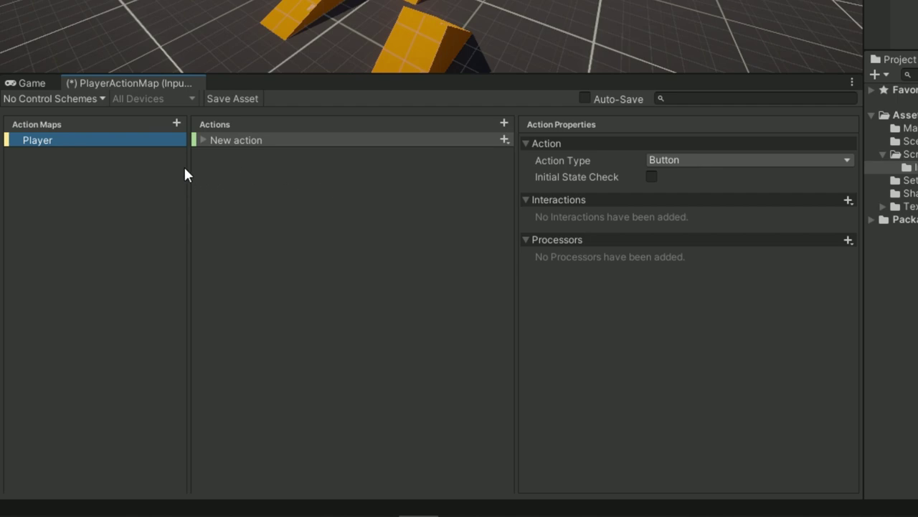
# Rename the new action to Move and make it a Value action with Vector 2 control.
pyautogui.doubleClick(219, 144)
pyautogui.write('Mp')
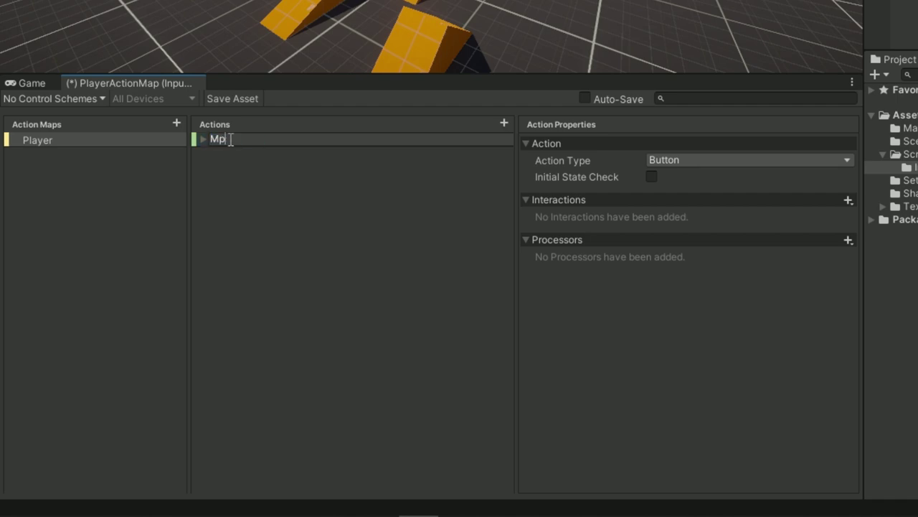
pyautogui.press('BackSpace')
pyautogui.write('ove')
pyautogui.press('Return')
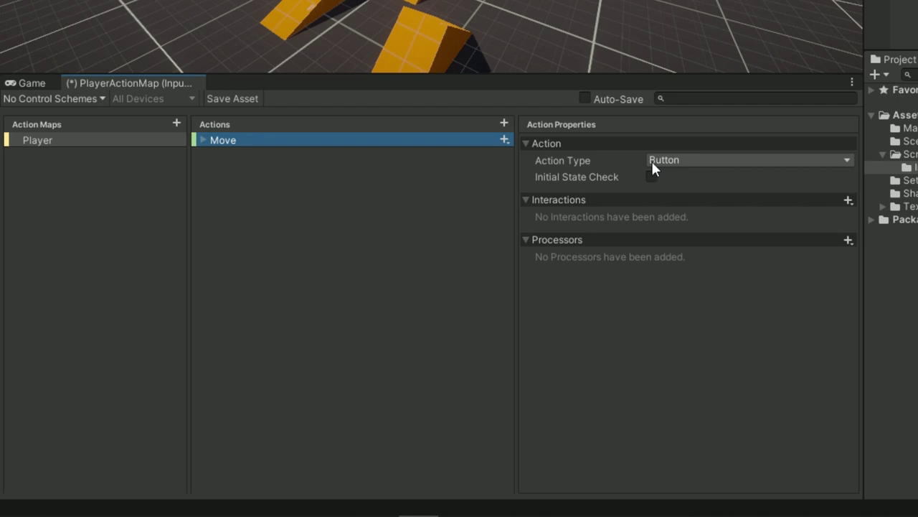
pyautogui.click(660, 160)
pyautogui.click(686, 178)
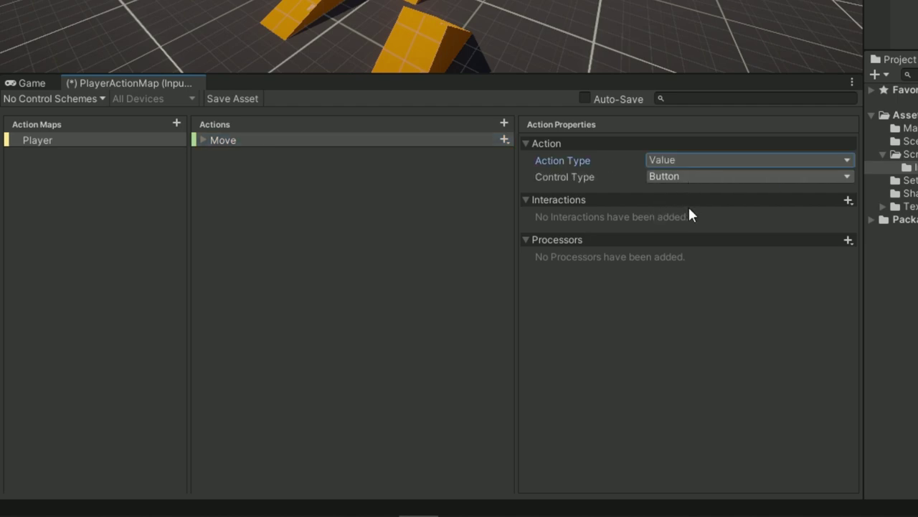
pyautogui.click(659, 177)
pyautogui.click(669, 161)
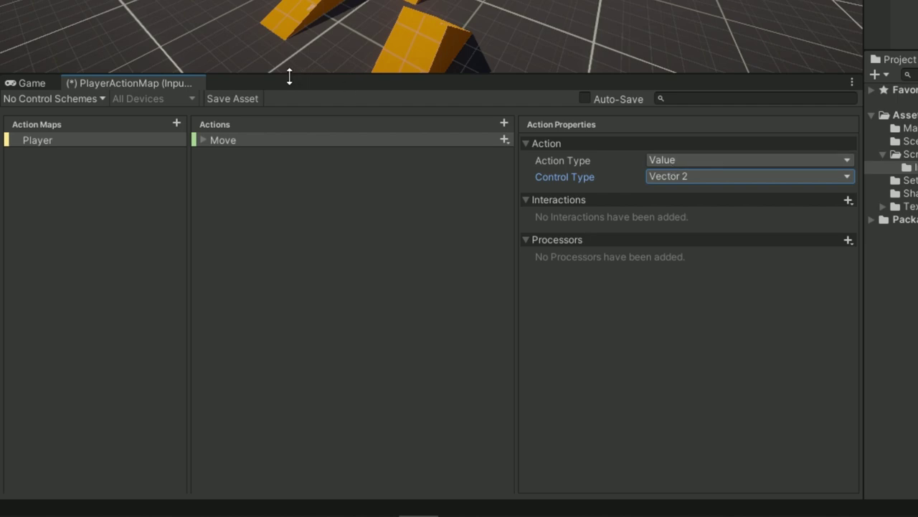
# Add a 2D Vector composite to Move and delete its empty binding.
pyautogui.click(503, 139)
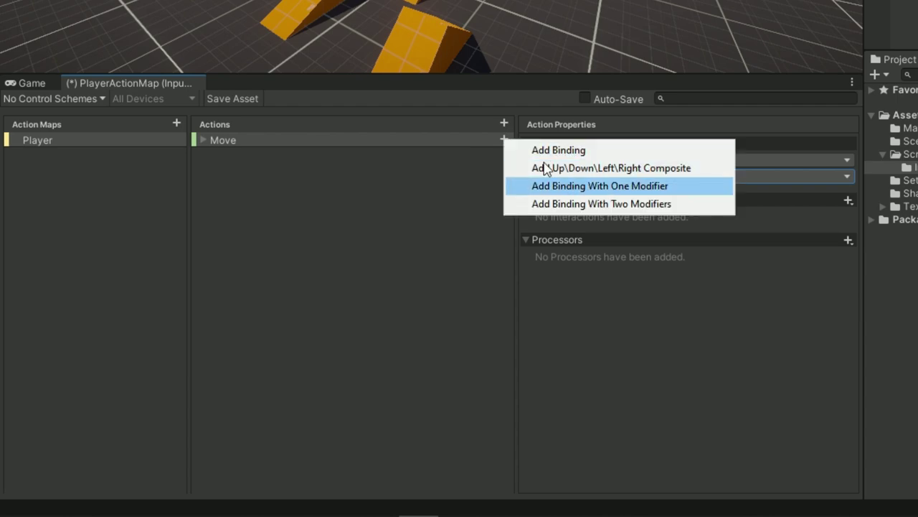
pyautogui.press('Escape')
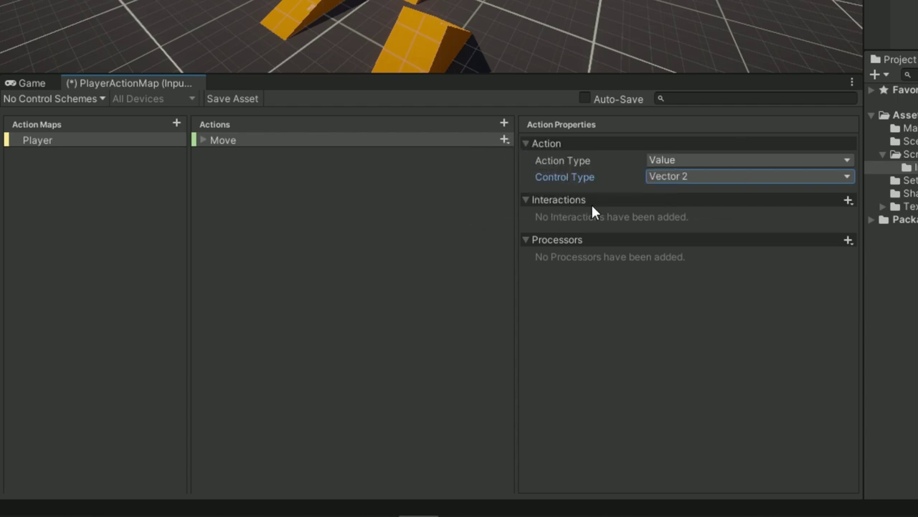
pyautogui.click(592, 210)
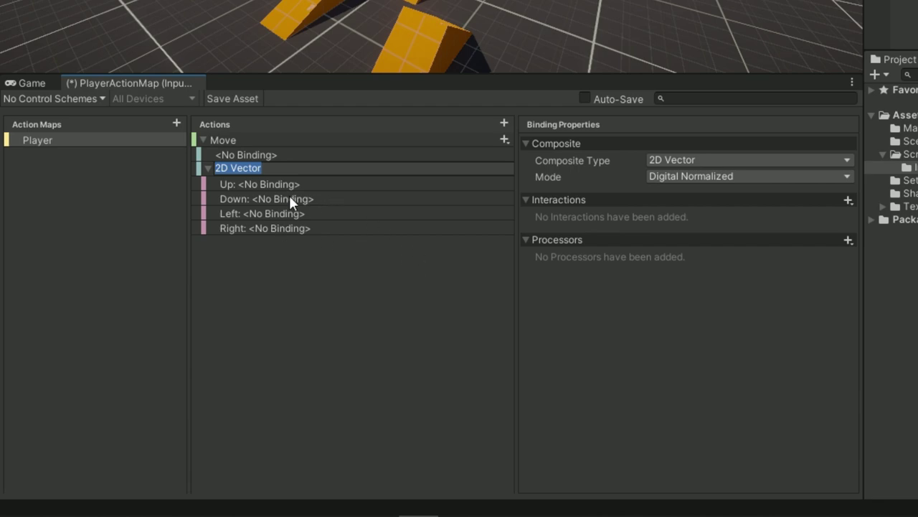
pyautogui.press('Return')
pyautogui.click(280, 152)
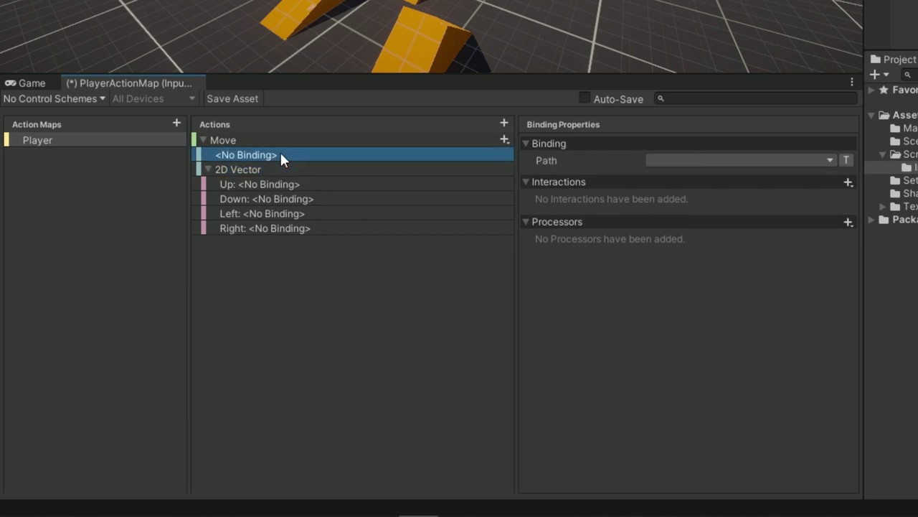
pyautogui.press('Delete')
# Bind the composite's Up part to W and Down part to S.
pyautogui.click(248, 172)
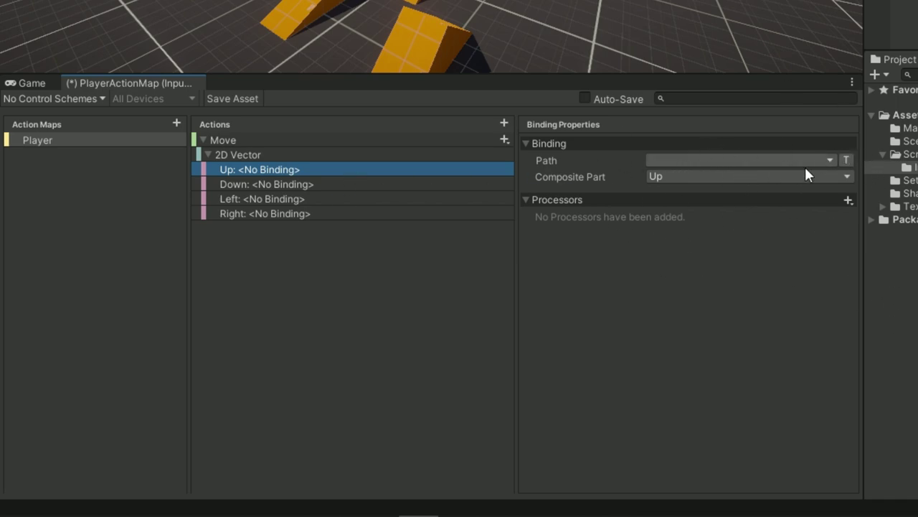
pyautogui.click(781, 155)
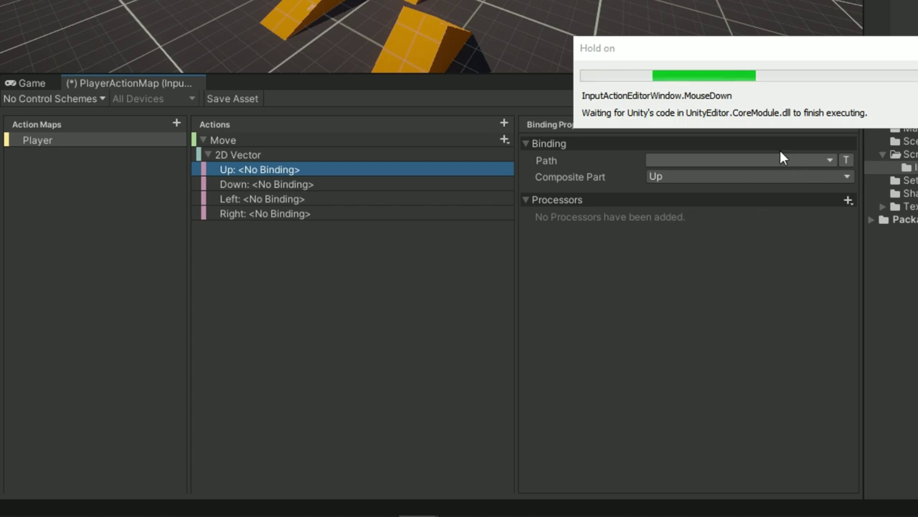
pyautogui.write('w')
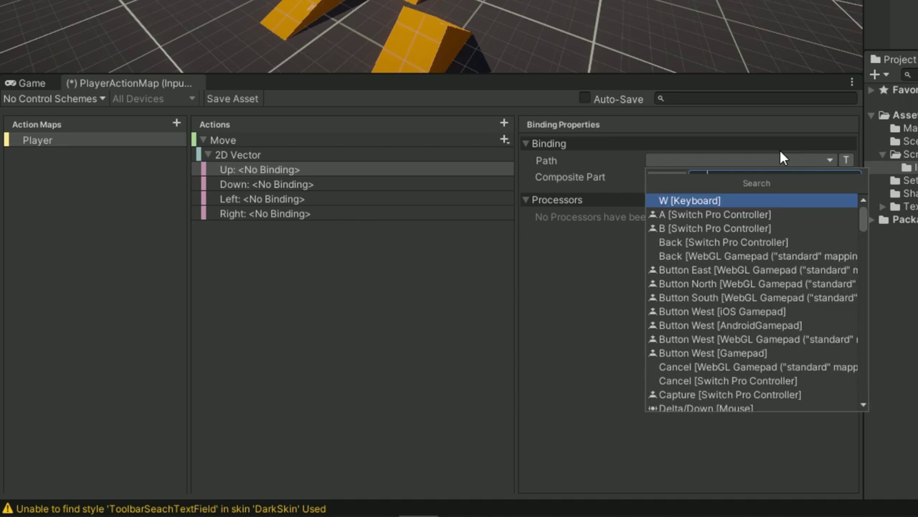
pyautogui.click(668, 195)
pyautogui.click(401, 185)
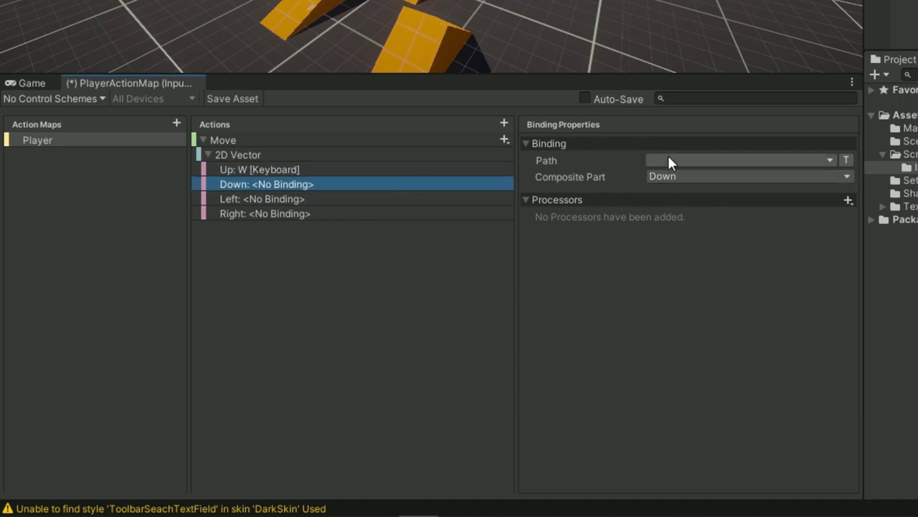
pyautogui.click(683, 159)
pyautogui.write('s')
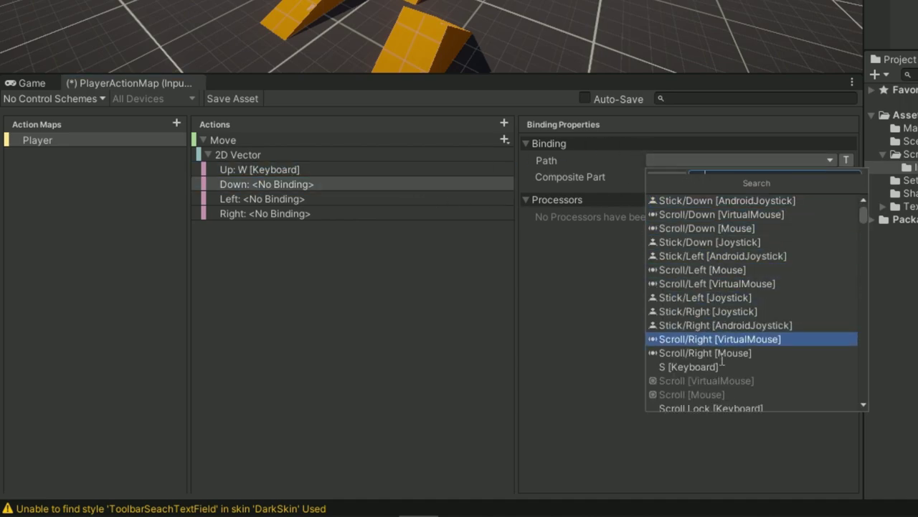
pyautogui.click(687, 368)
# Bind the composite's Left part to A and Right part to D.
pyautogui.click(317, 199)
pyautogui.click(686, 160)
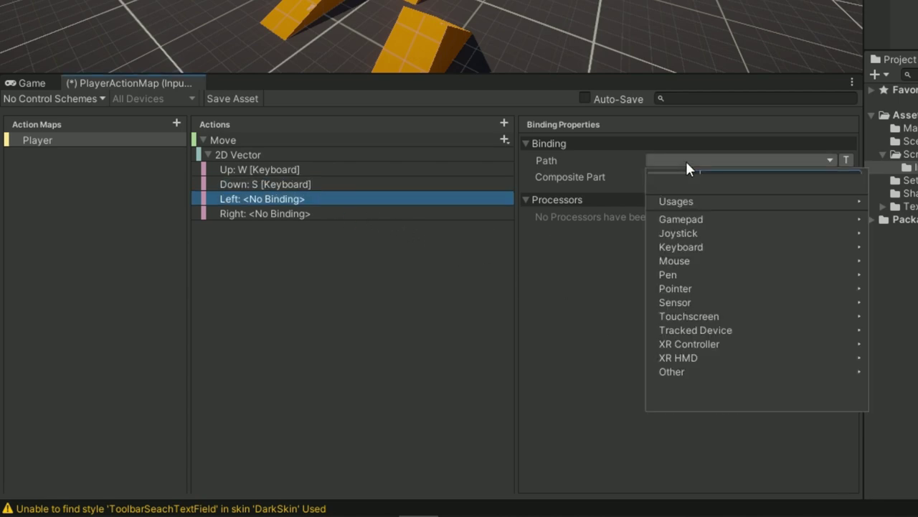
pyautogui.write('a')
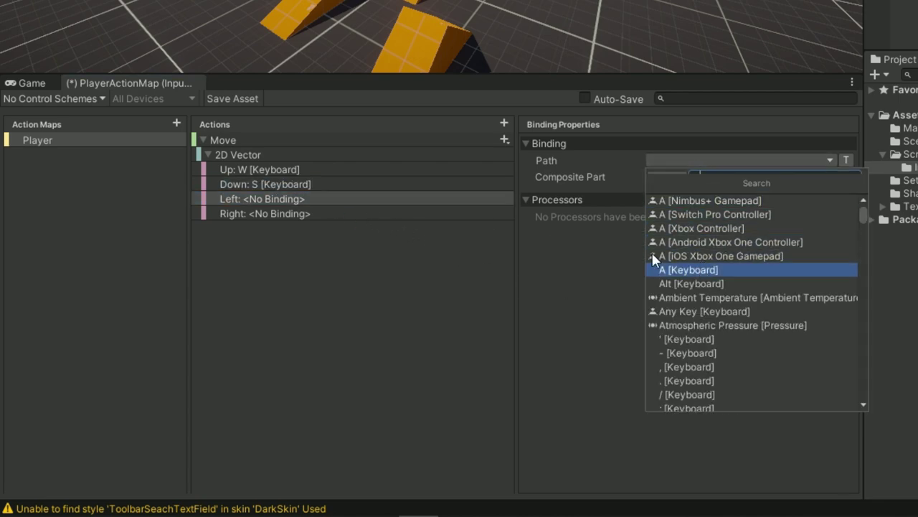
pyautogui.click(675, 269)
pyautogui.click(451, 214)
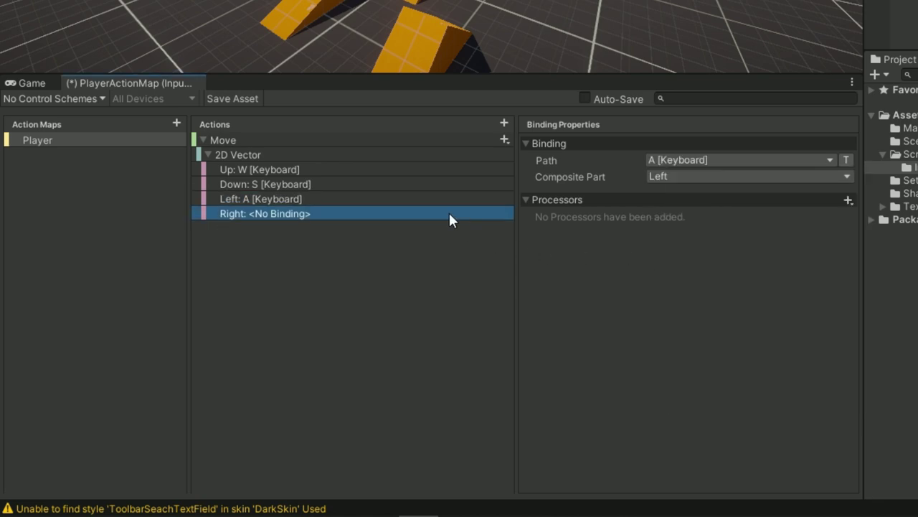
pyautogui.click(703, 161)
pyautogui.write('d')
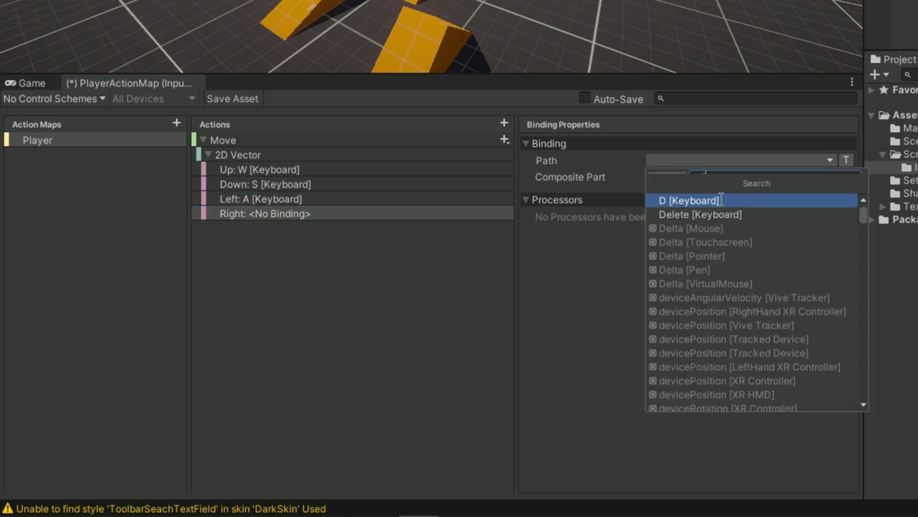
pyautogui.click(653, 202)
pyautogui.click(652, 202)
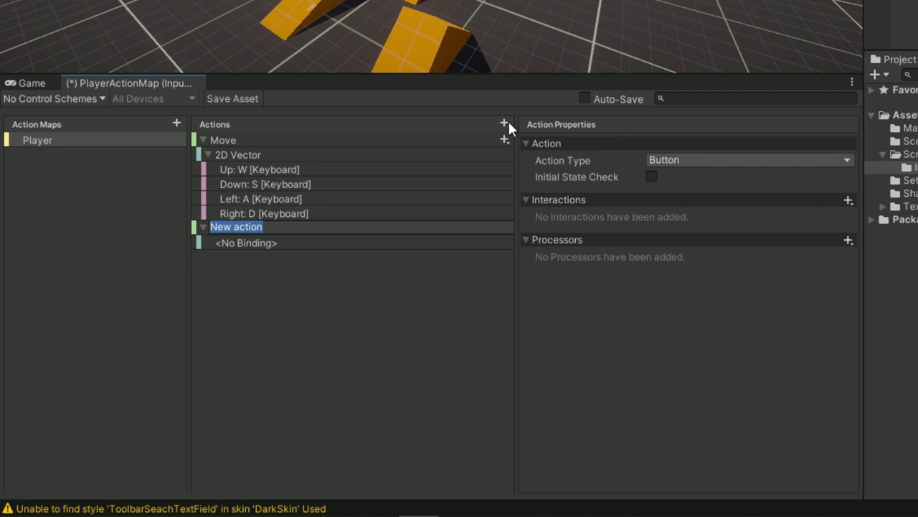
# Name the new action Look and make it a Value action with Vector 2 control.
pyautogui.write('Loo')
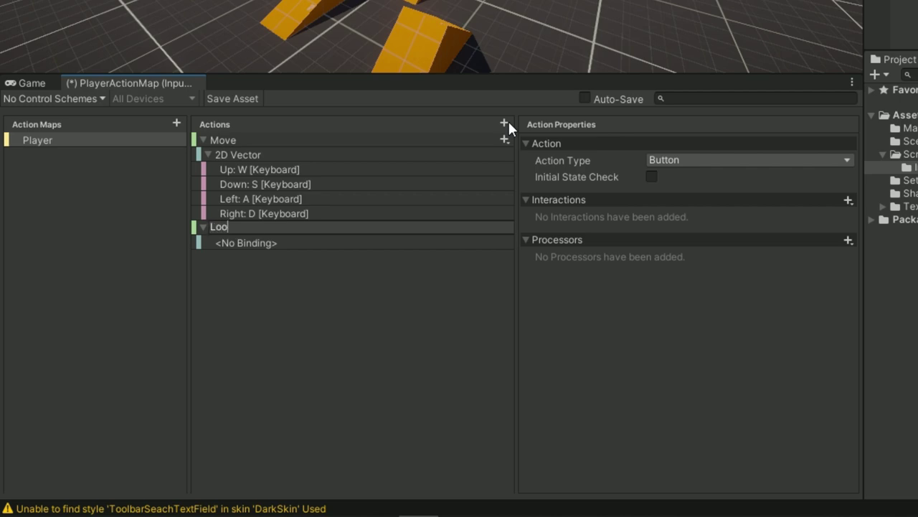
pyautogui.write('k')
pyautogui.press('Return')
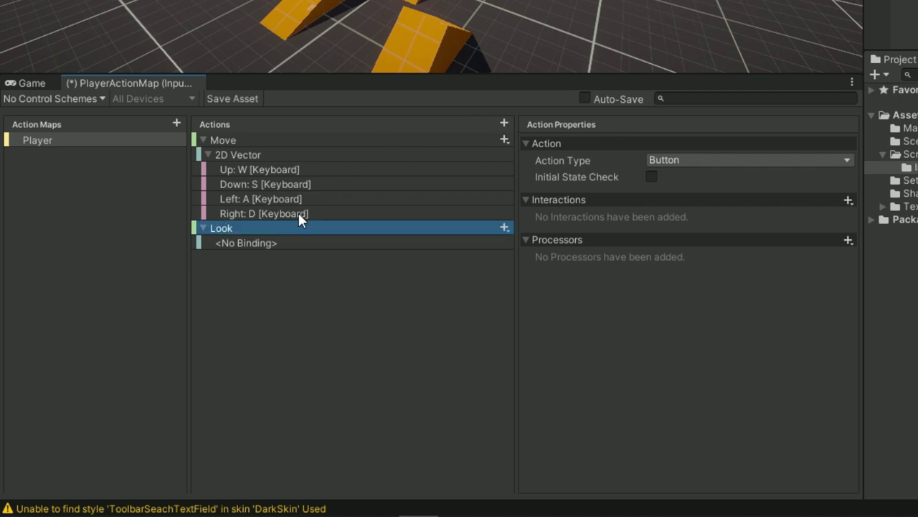
pyautogui.click(686, 158)
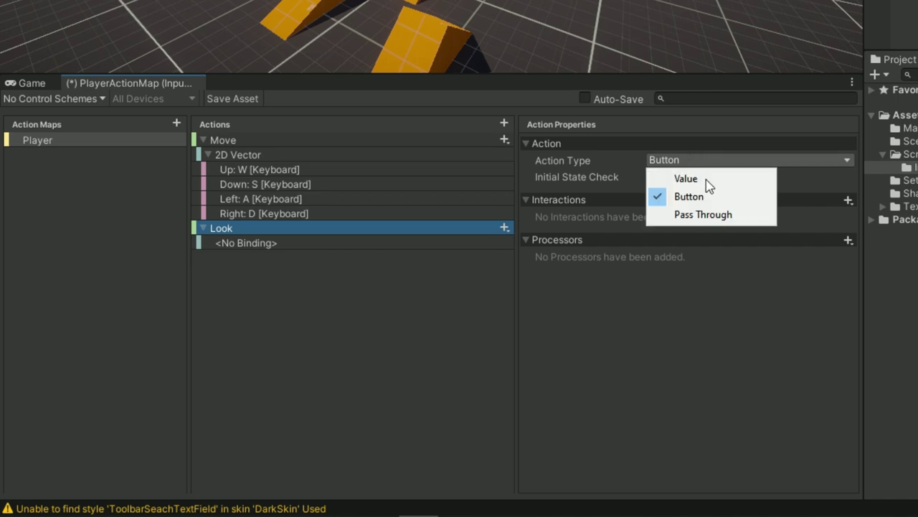
pyautogui.click(654, 179)
pyautogui.click(691, 177)
pyautogui.click(717, 156)
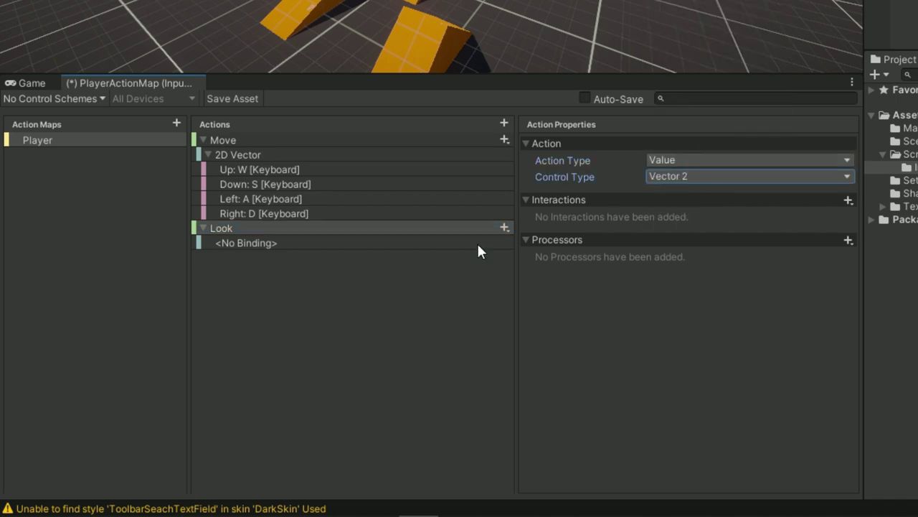
# Bind Look's empty binding to Delta [Mouse].
pyautogui.click(416, 243)
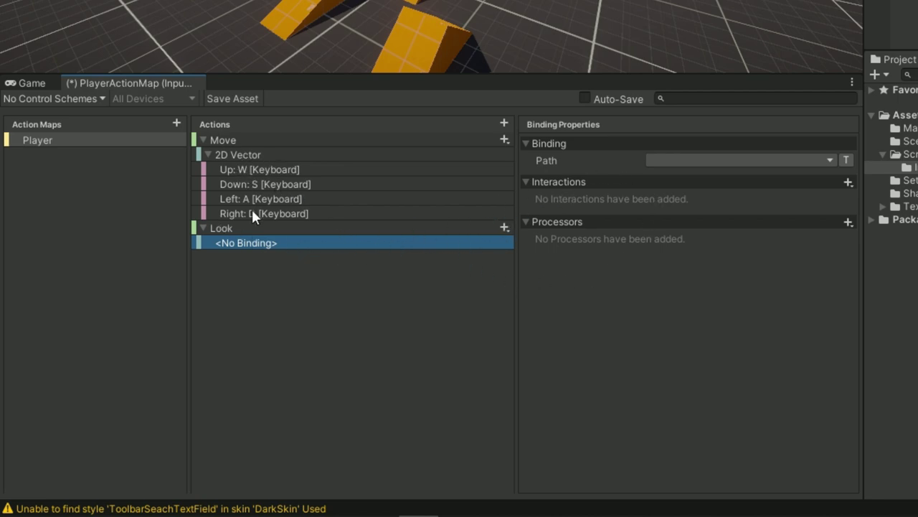
pyautogui.click(275, 172)
pyautogui.click(306, 184)
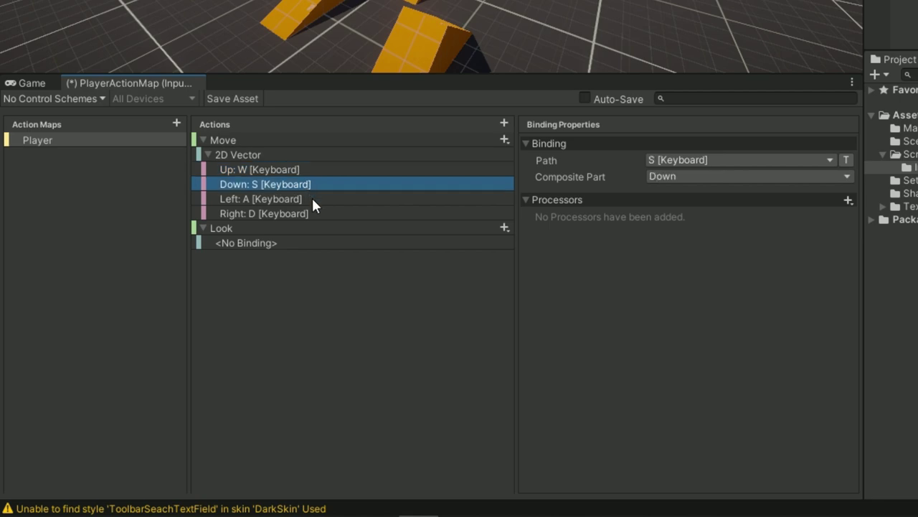
pyautogui.click(384, 245)
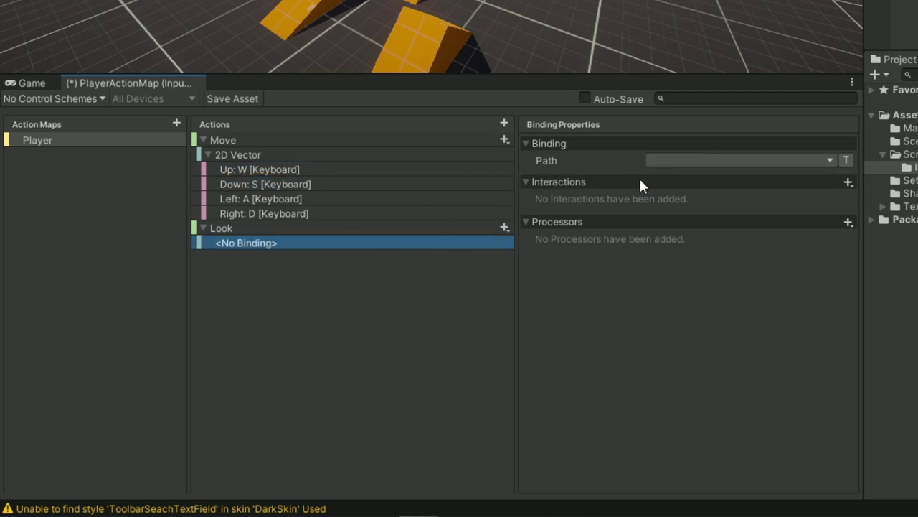
pyautogui.click(723, 161)
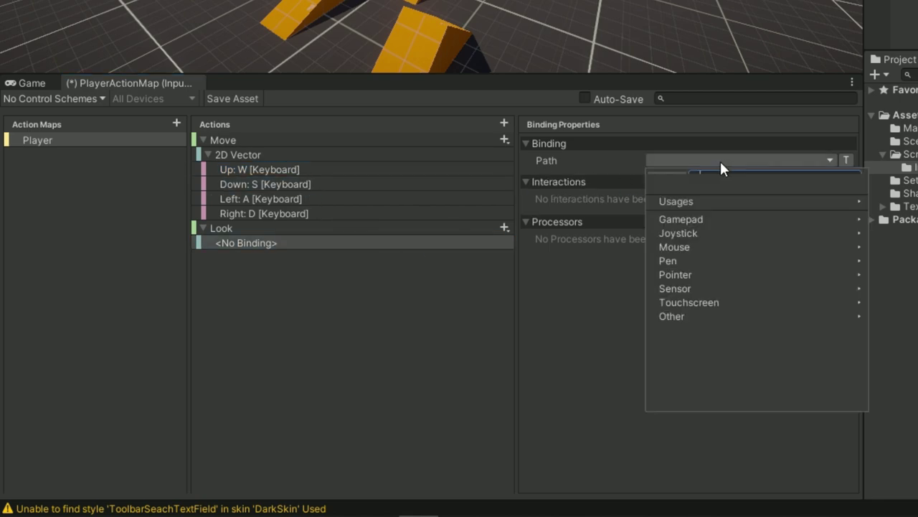
pyautogui.write('delta')
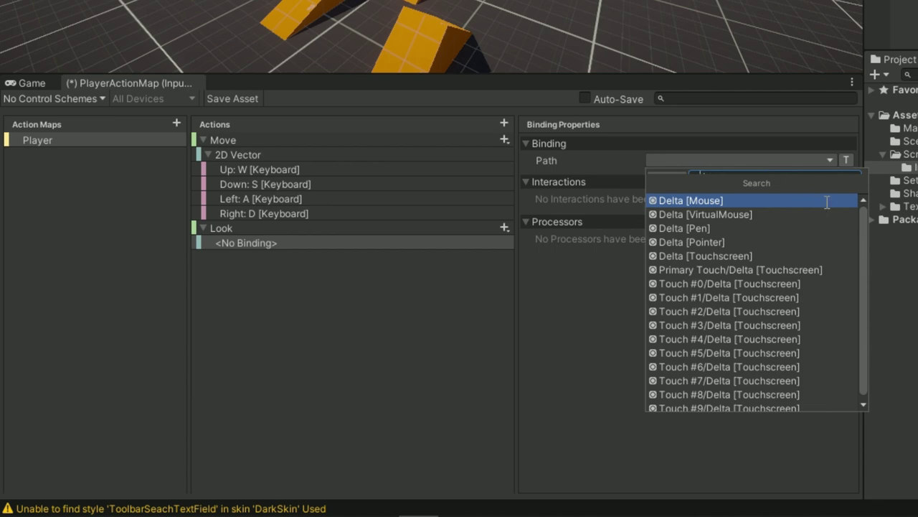
pyautogui.click(655, 201)
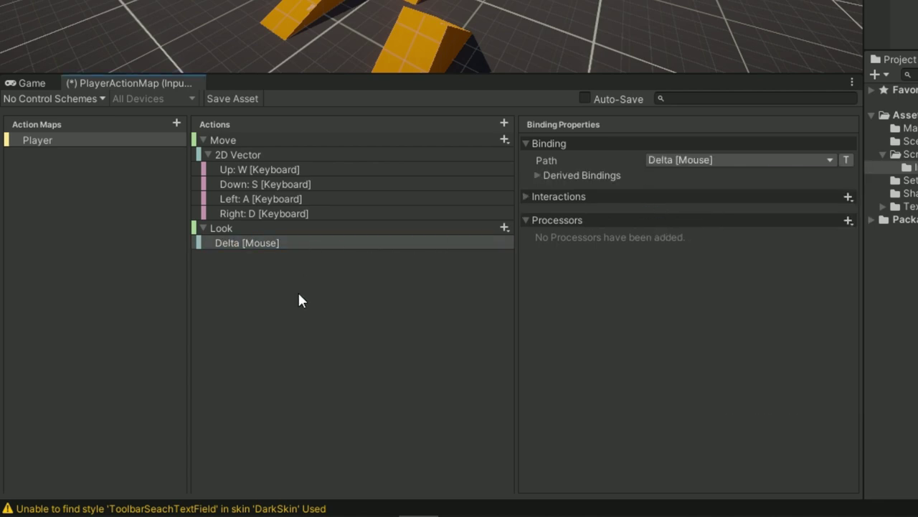
pyautogui.click(225, 238)
pyautogui.click(237, 228)
pyautogui.click(249, 242)
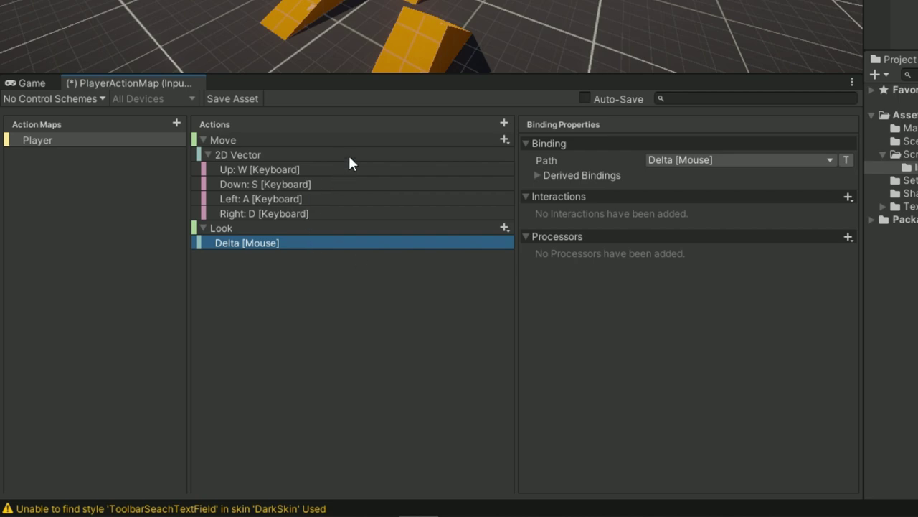
# Add a Jump action bound to Space [Keyboard].
pyautogui.click(507, 125)
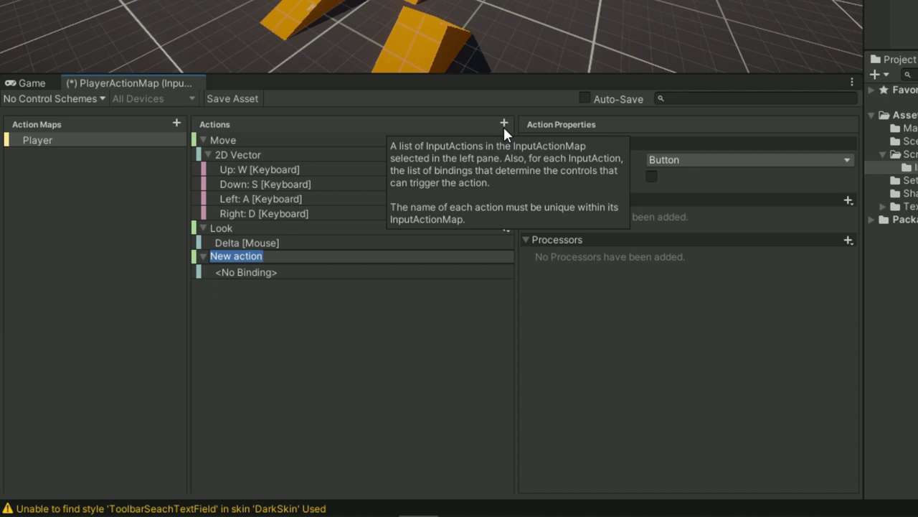
pyautogui.write('Jump')
pyautogui.press('Return')
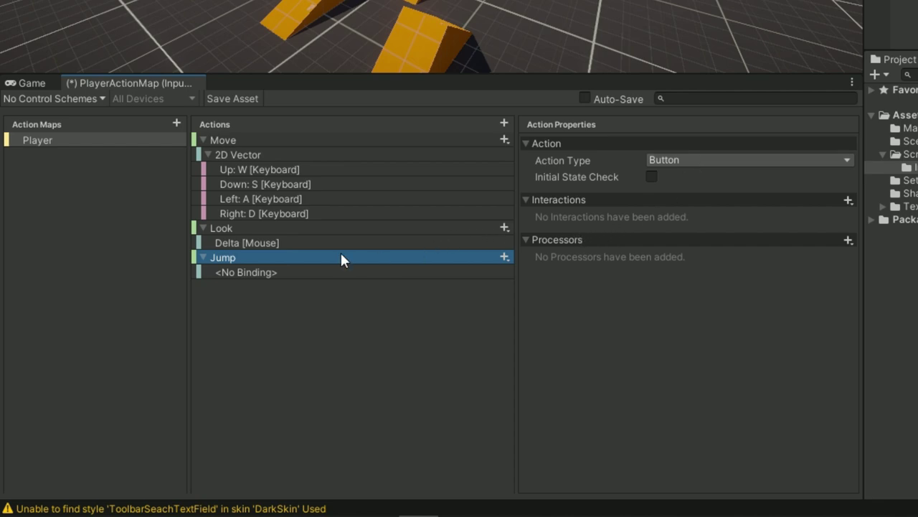
pyautogui.click(218, 270)
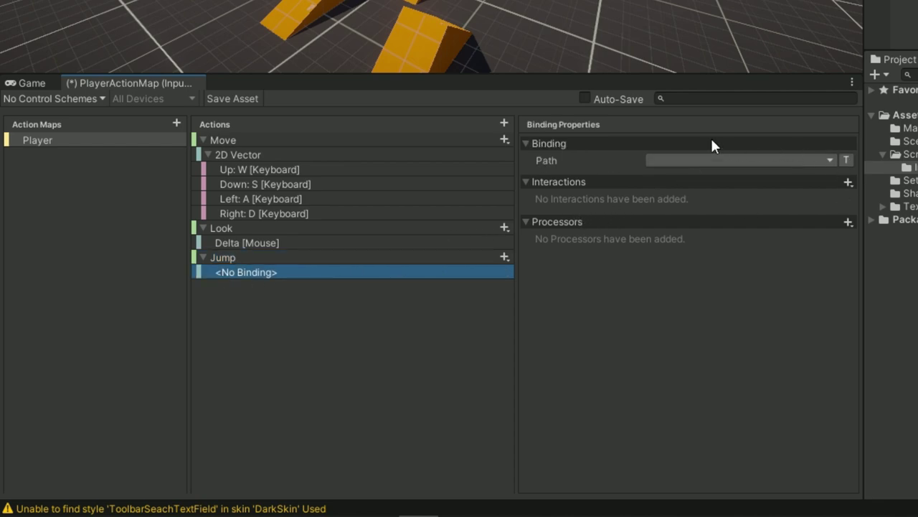
pyautogui.click(746, 160)
pyautogui.write('space')
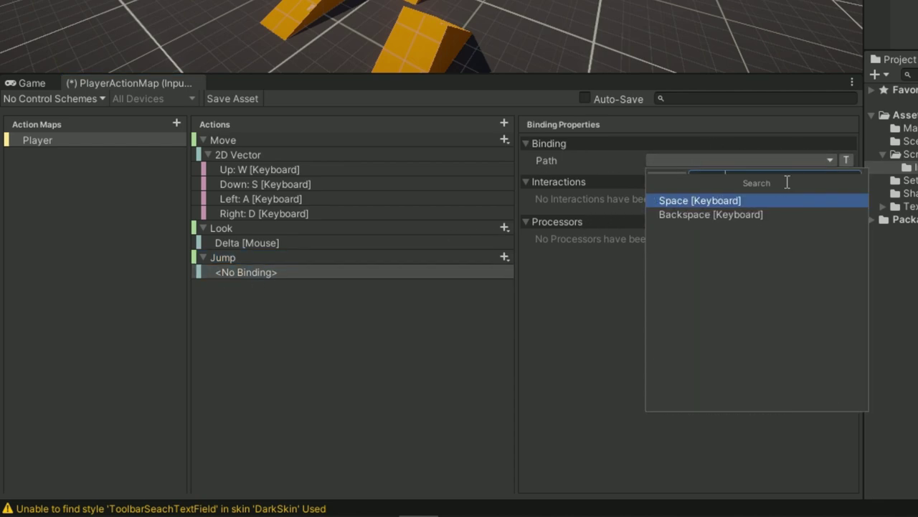
pyautogui.press('Return')
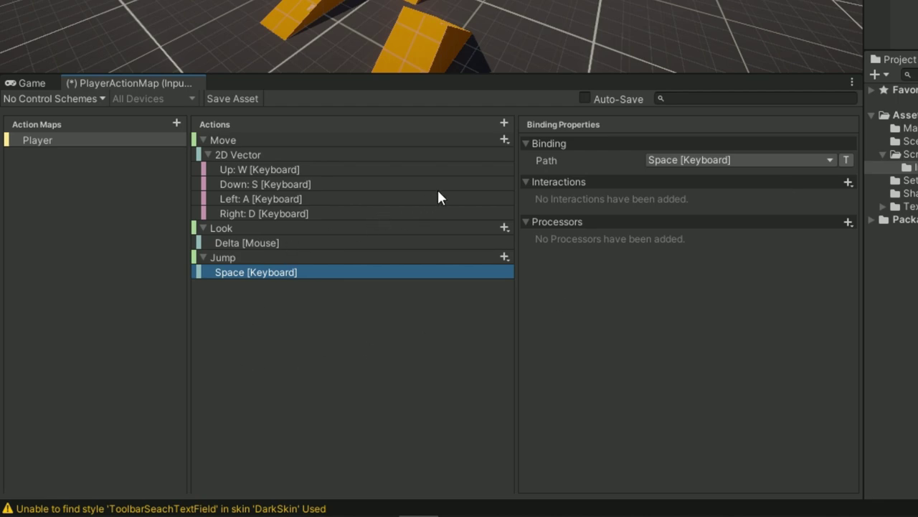
# Add a Sprint action bound to Left Shift [Keyboard].
pyautogui.click(503, 124)
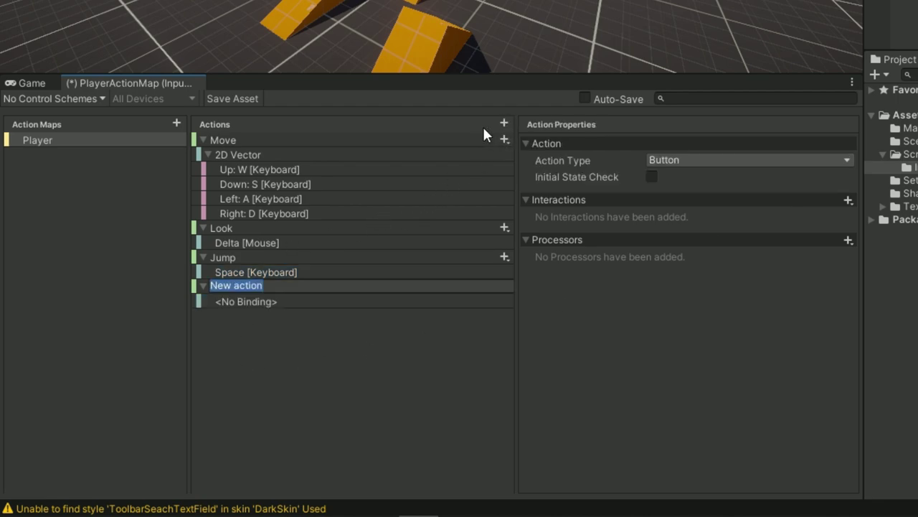
pyautogui.write('Sprinti')
pyautogui.press('BackSpace')
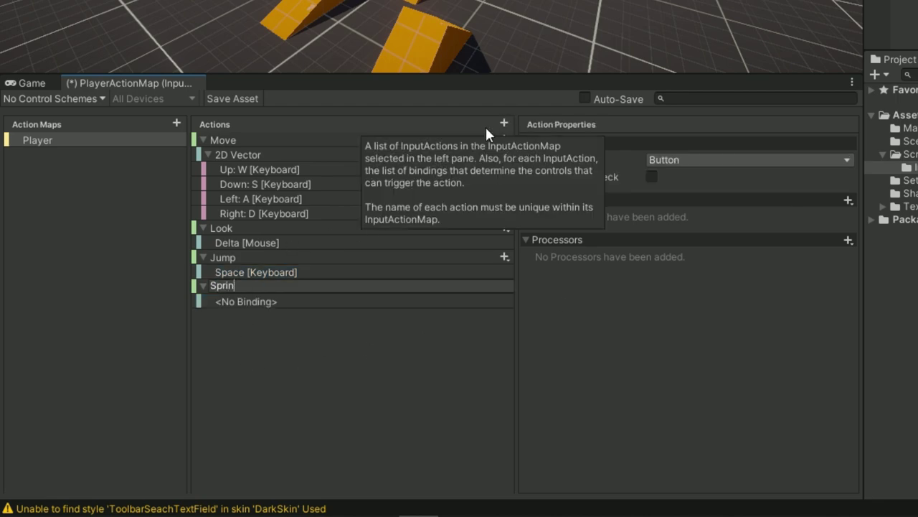
pyautogui.press('Return')
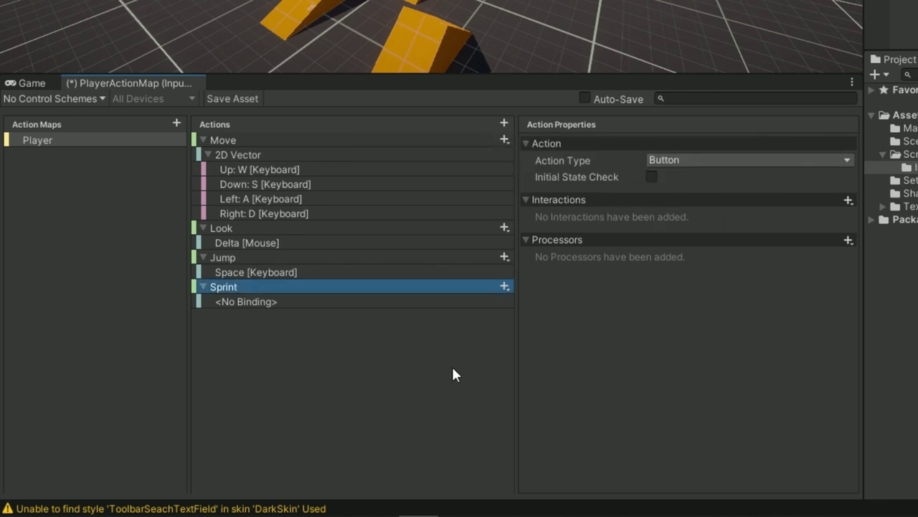
pyautogui.click(393, 300)
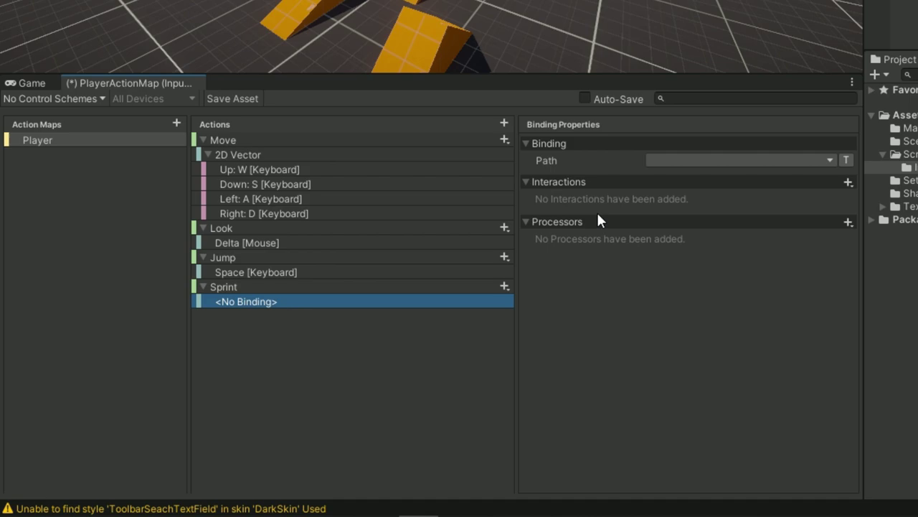
pyautogui.click(659, 161)
pyautogui.write('le')
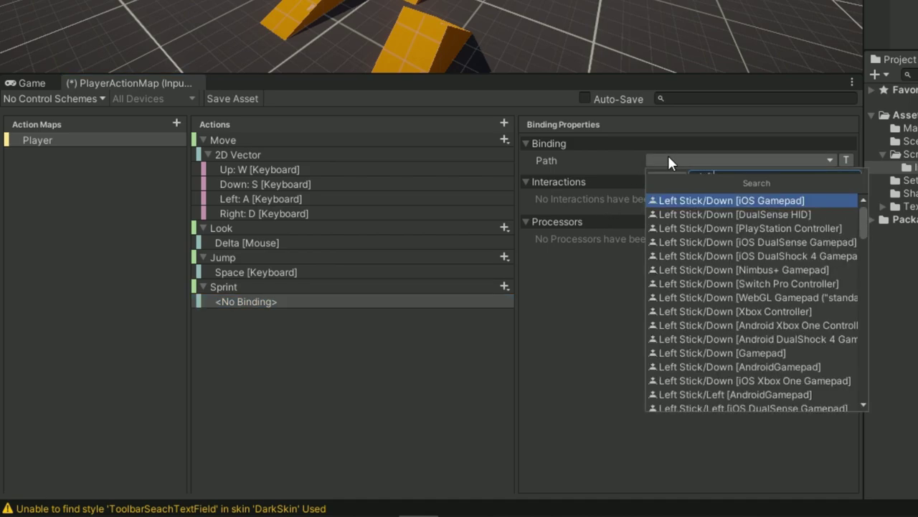
pyautogui.write('ft shift')
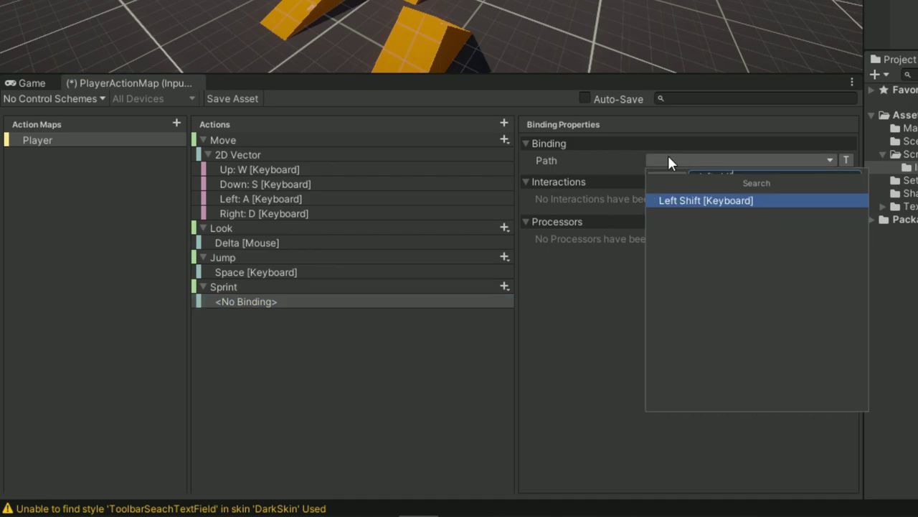
pyautogui.press('Return')
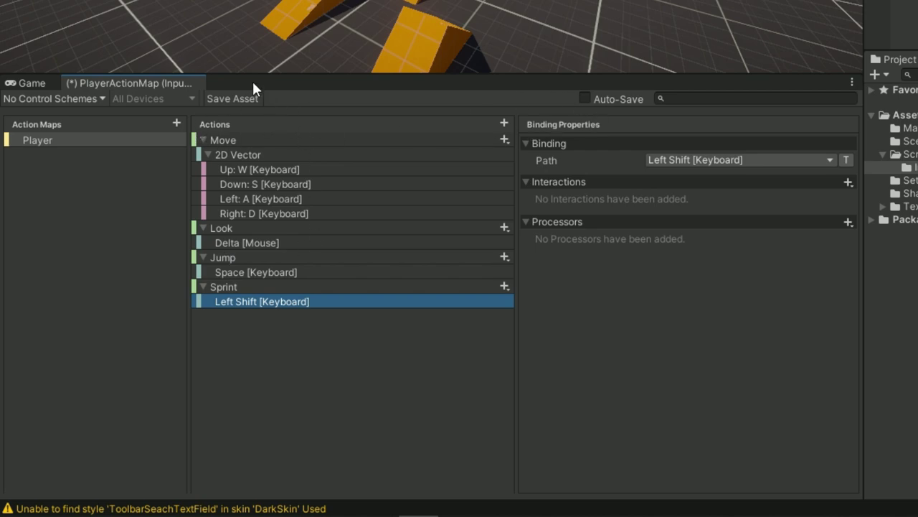
# Save the PlayerActionMap asset, then tick and apply Generate C# Class to create PlayerActionMap.cs.
pyautogui.click(246, 99)
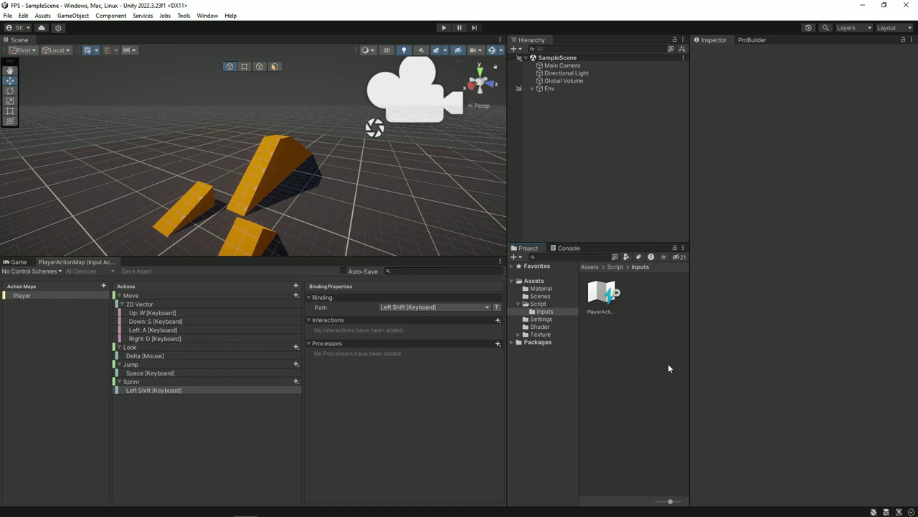
pyautogui.click(602, 310)
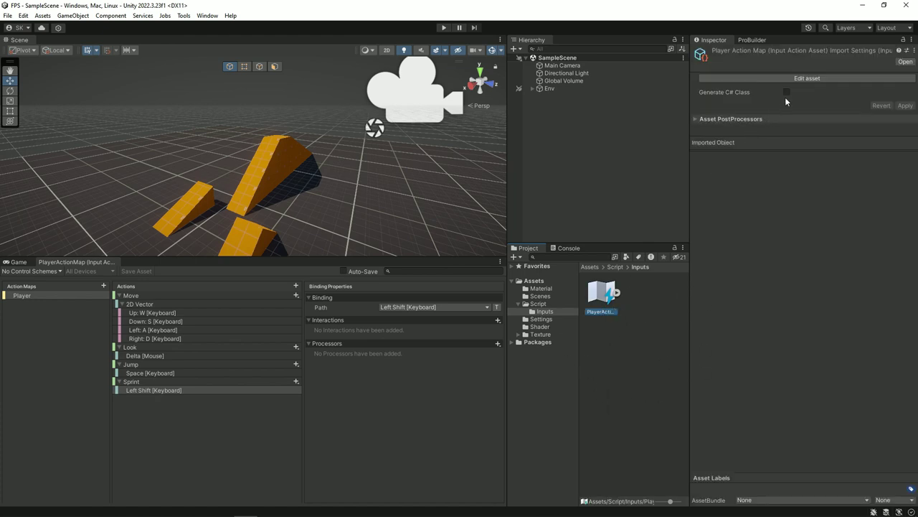
pyautogui.click(785, 91)
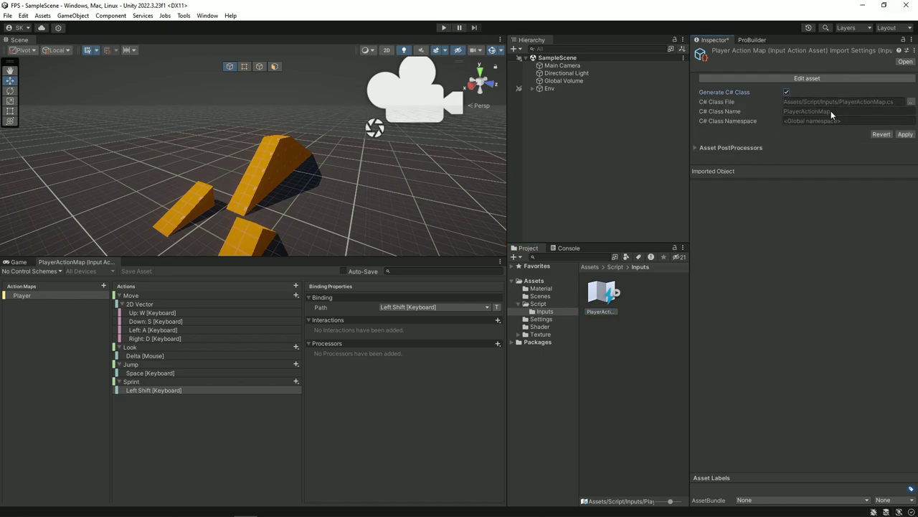
pyautogui.click(895, 102)
pyautogui.click(872, 112)
pyautogui.click(852, 120)
pyautogui.click(812, 112)
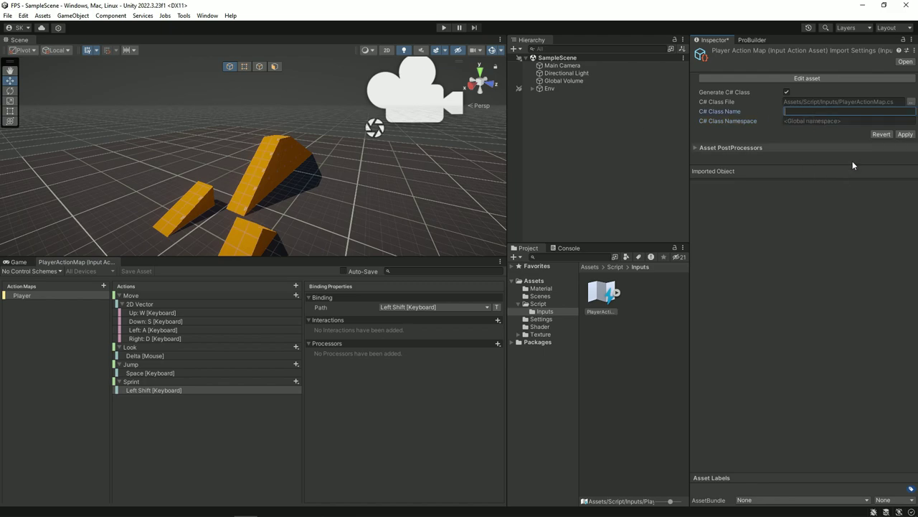
pyautogui.click(906, 134)
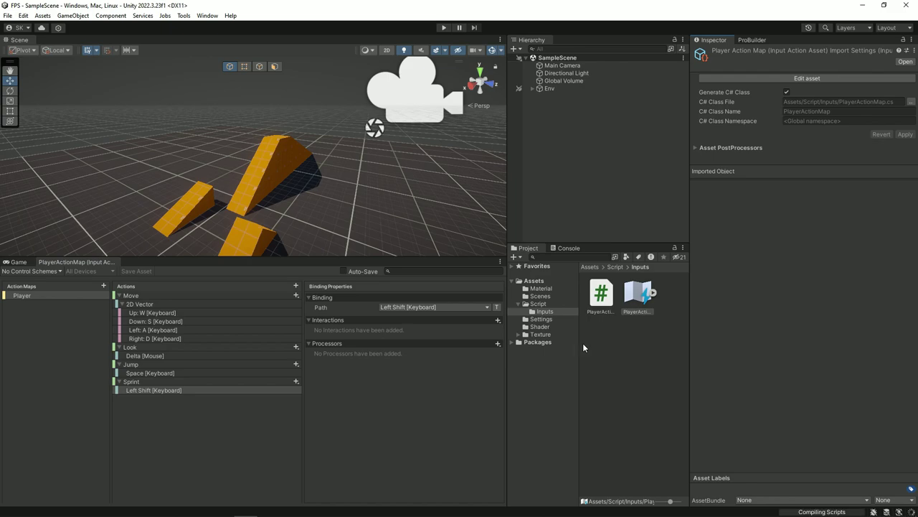
# Create a C# script named InputManager in Inputs and open it for editing.
pyautogui.click(602, 296)
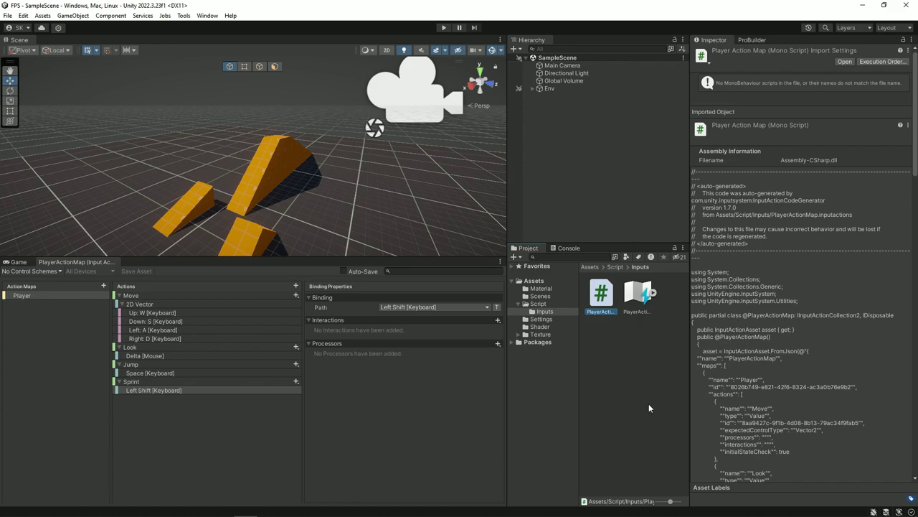
pyautogui.rightClick(635, 347)
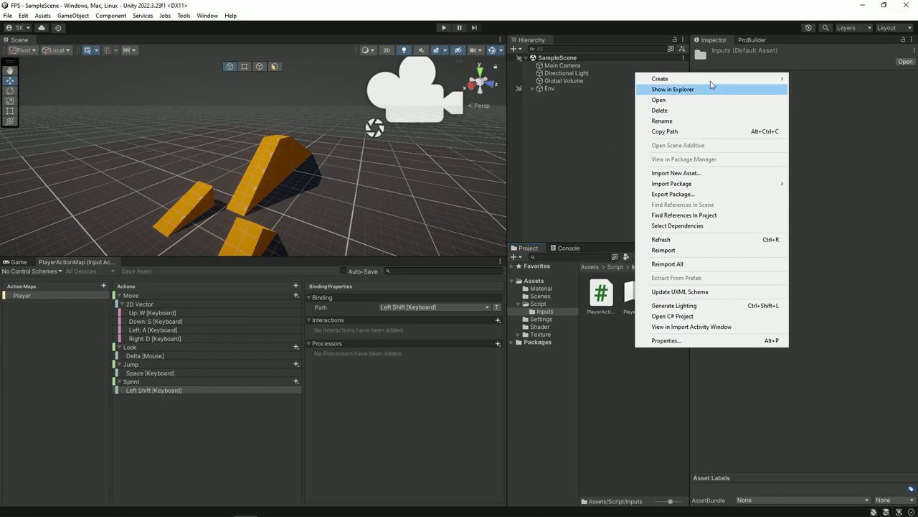
pyautogui.moveTo(762, 80)
pyautogui.click(819, 30)
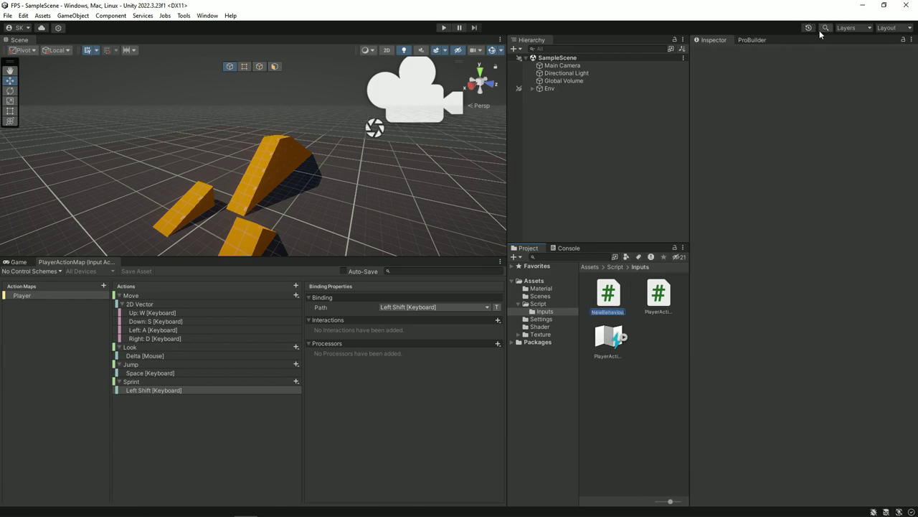
pyautogui.press('BackSpace')
pyautogui.write('Maznager')
pyautogui.press('BackSpace')
pyautogui.press('Return')
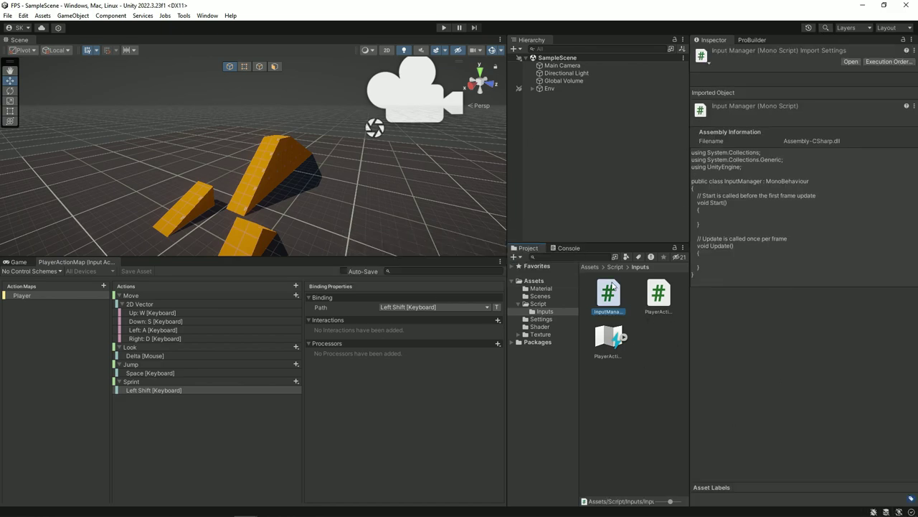
pyautogui.click(42, 15)
# Declare 'private PlayerActionMap playerActionMap;' at the top of the InputManager class.
pyautogui.click(68, 252)
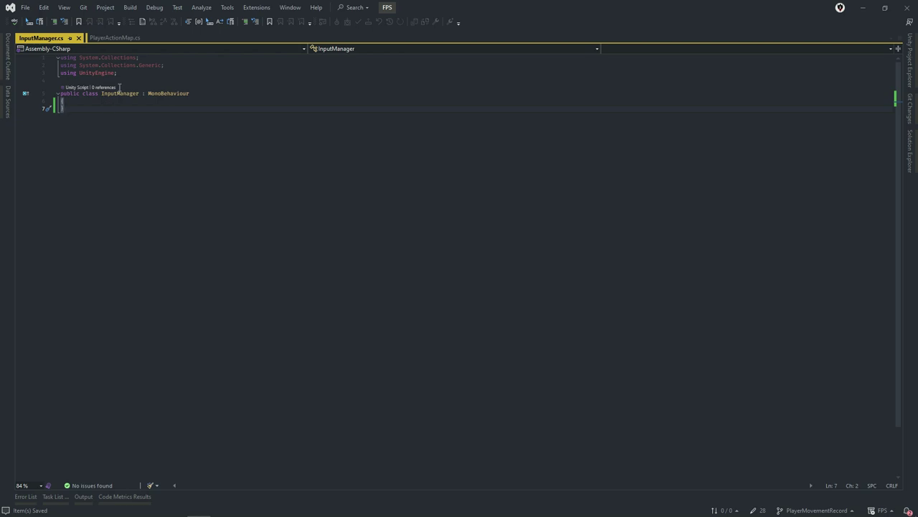
pyautogui.press('Return')
pyautogui.write('private ')
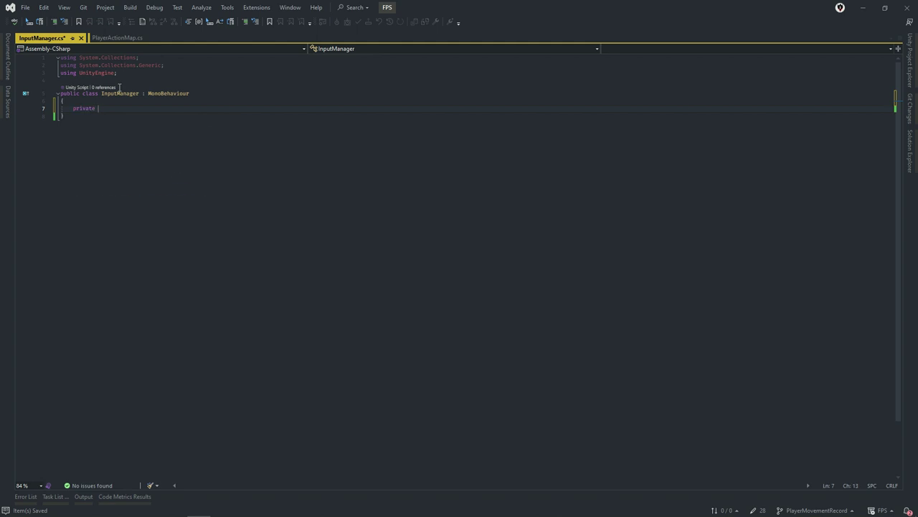
pyautogui.write('Pla')
pyautogui.press('Tab')
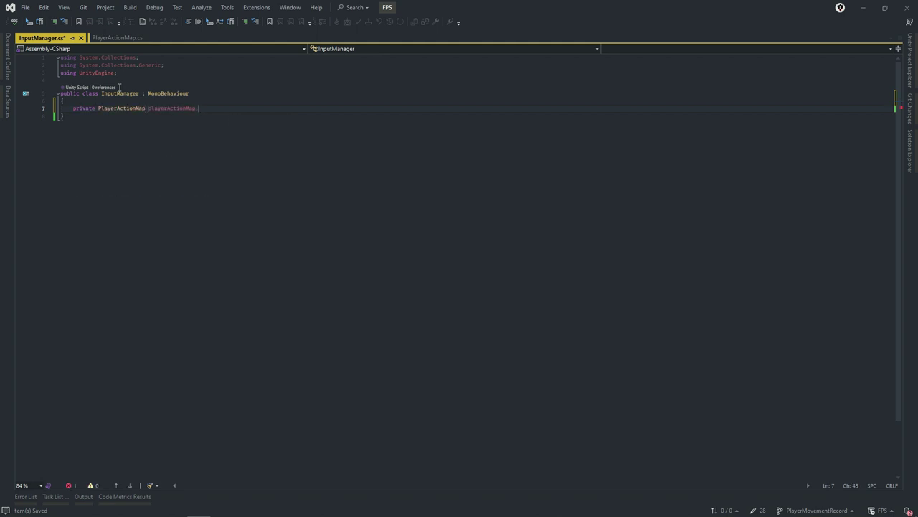
pyautogui.press('Return')
pyautogui.press('Return')
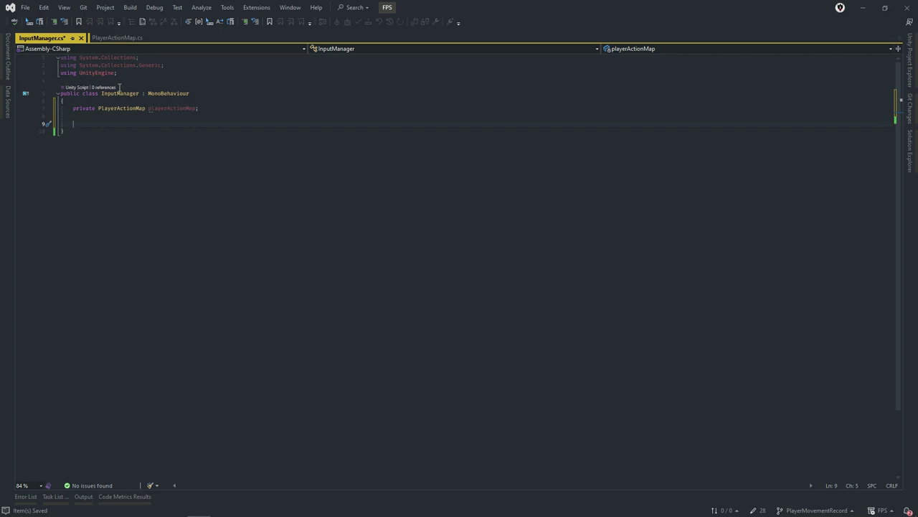
# Add empty Awake and OnEnable method stubs to InputManager.
pyautogui.write('void A')
pyautogui.press('Return')
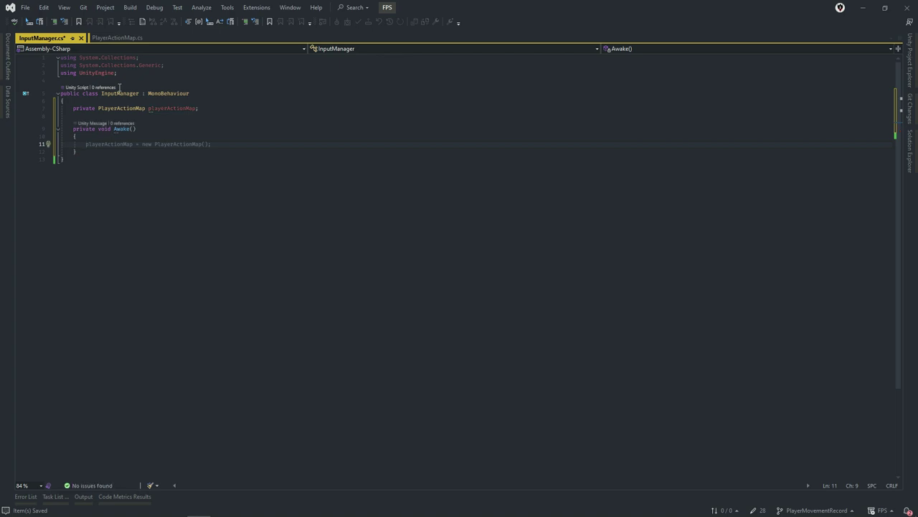
pyautogui.press('Down')
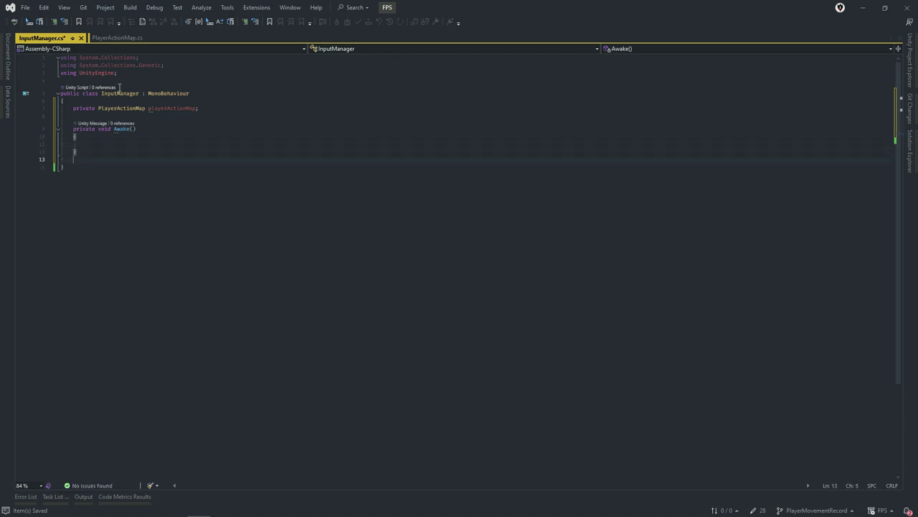
pyautogui.press('Return')
pyautogui.write('void ')
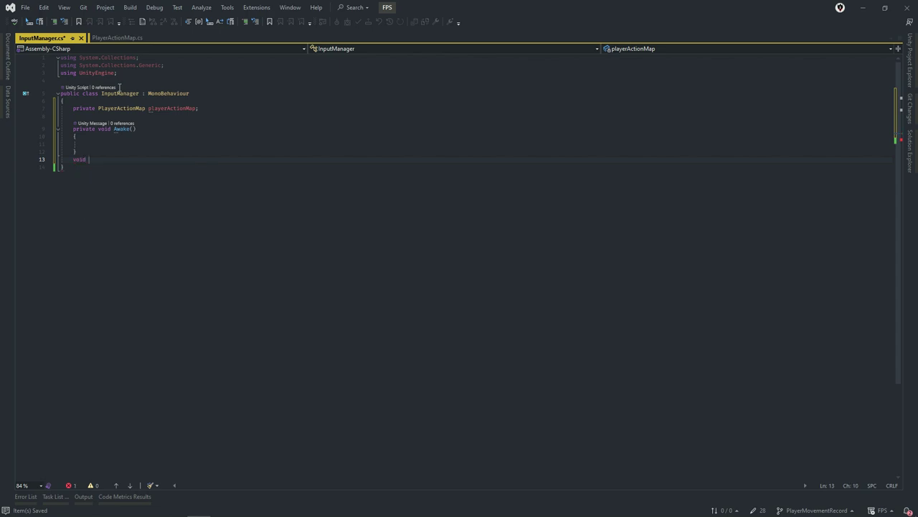
pyautogui.write('OnEn')
pyautogui.press('Tab')
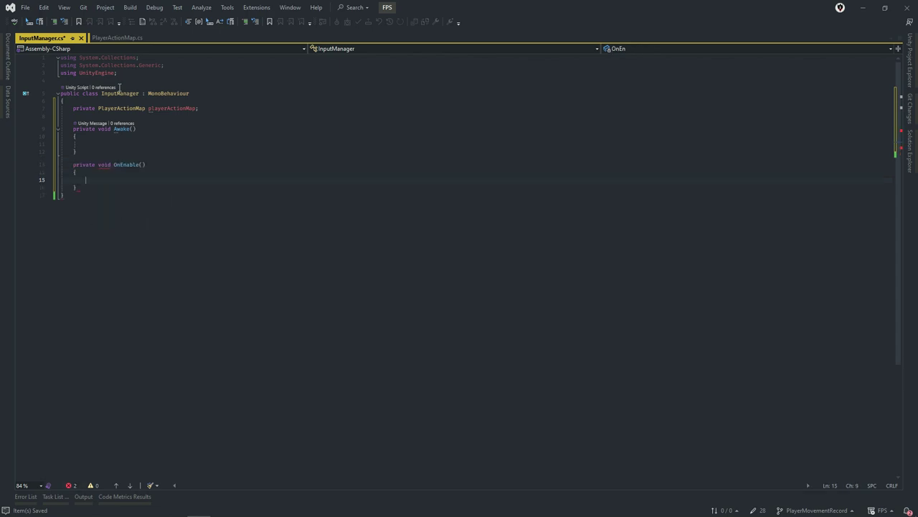
pyautogui.press('Down')
pyautogui.press('Return')
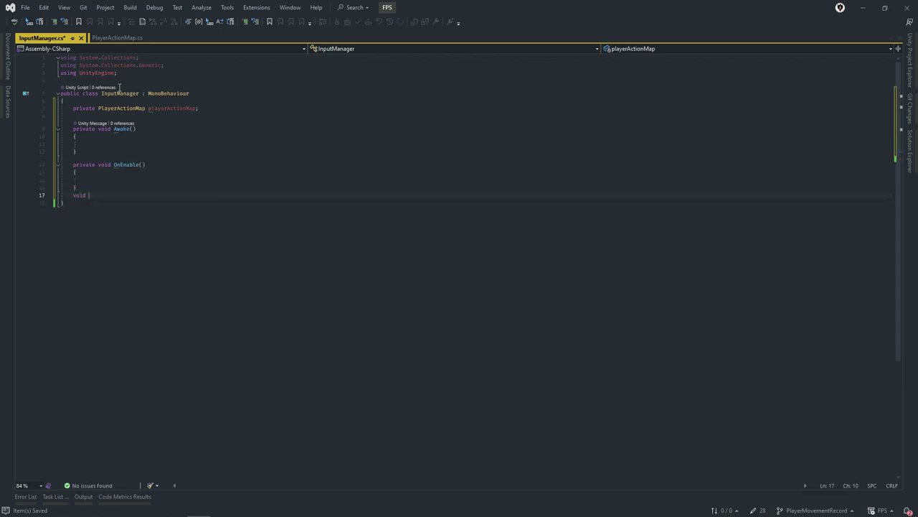
# Add empty OnDisable and OnDestroy method stubs below OnEnable.
pyautogui.write('void OnDi')
pyautogui.press('Tab')
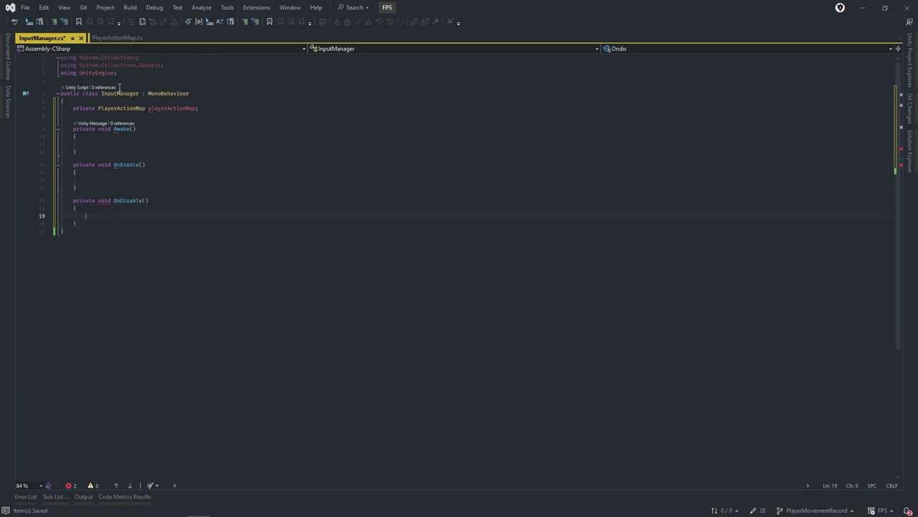
pyautogui.press('Down')
pyautogui.press('End')
pyautogui.press('Return')
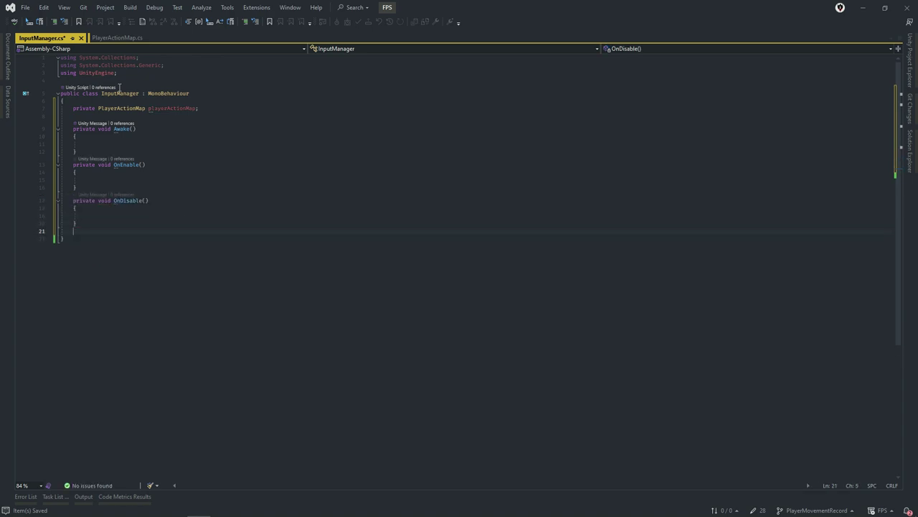
pyautogui.write('void On')
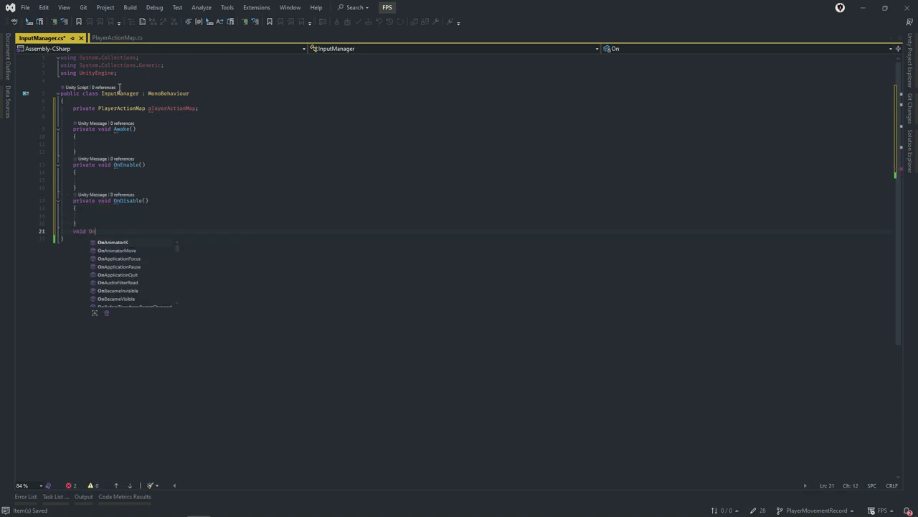
pyautogui.write('De')
pyautogui.press('Tab')
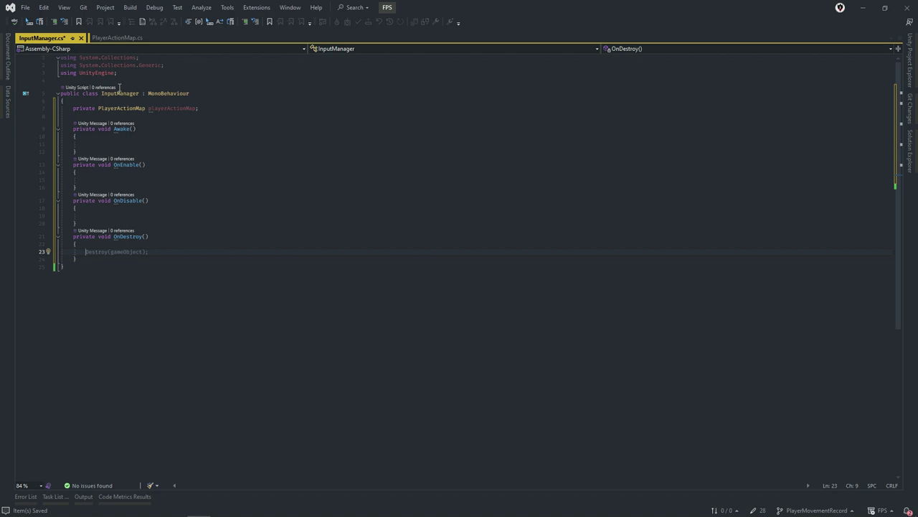
pyautogui.click(153, 126)
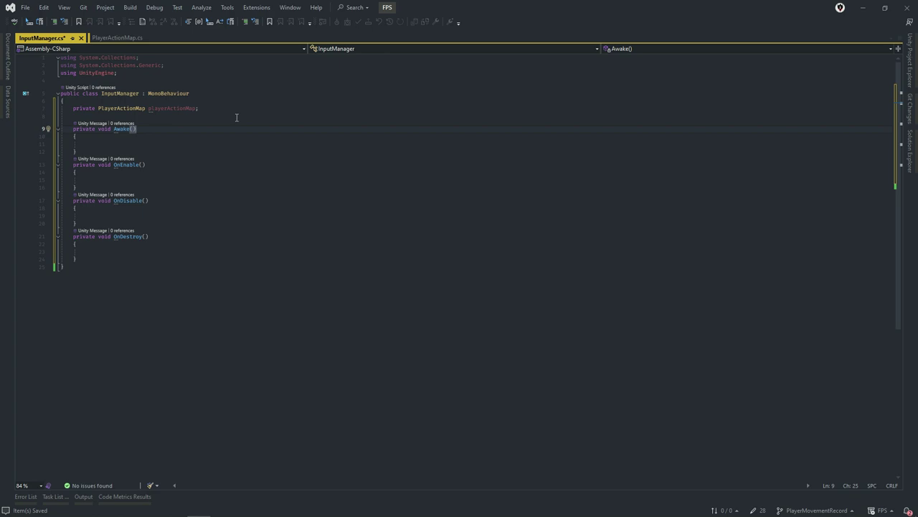
# Begin a playerActionMap assignment inside the Awake method.
pyautogui.press('Down')
pyautogui.press('Down')
pyautogui.write('p')
pyautogui.press('Tab')
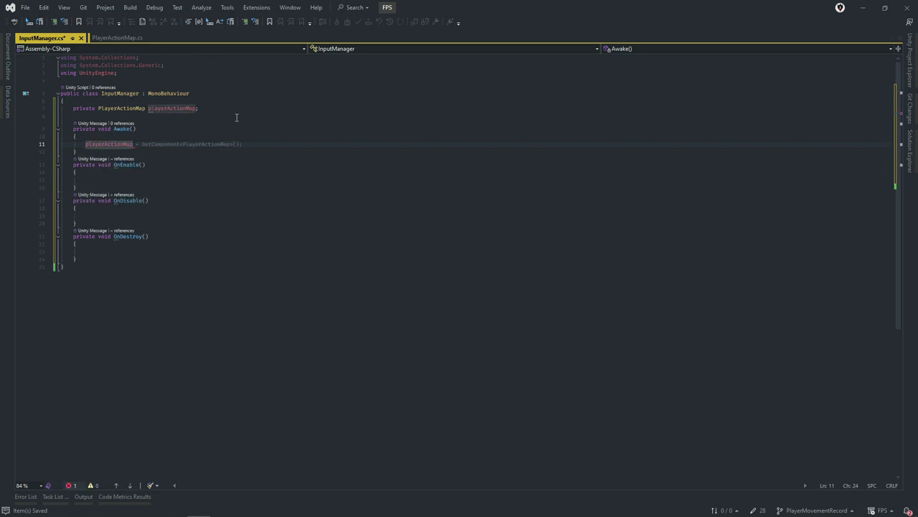
# Inspect the generated PlayerActionMap class declaration, then return to InputManager.cs.
pyautogui.click(103, 39)
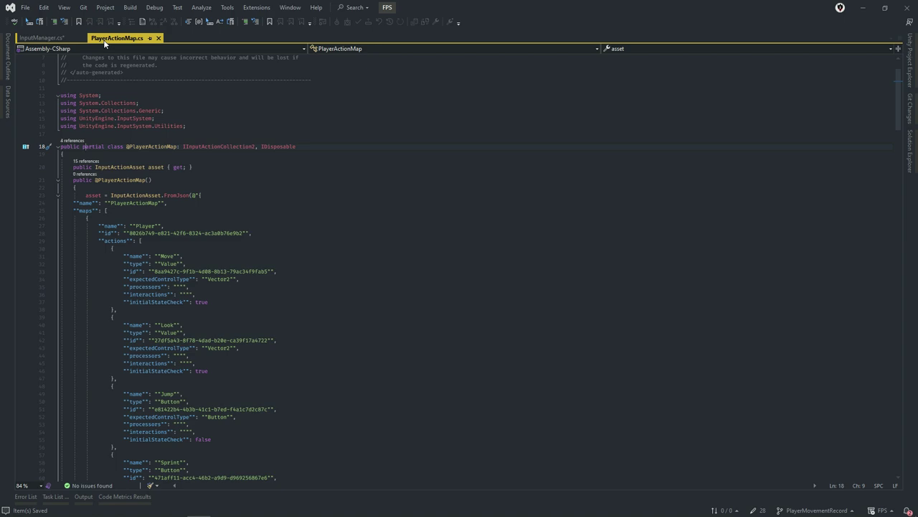
pyautogui.click(111, 154)
pyautogui.click(81, 146)
pyautogui.click(48, 39)
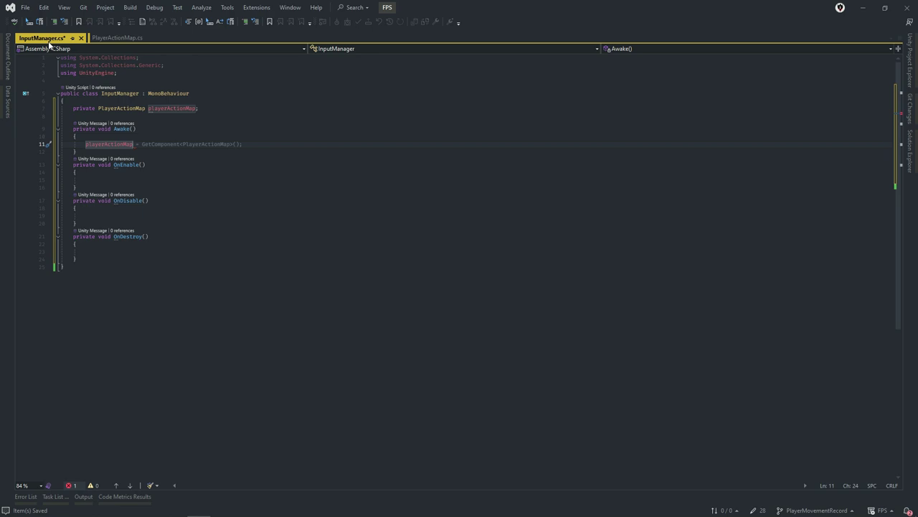
# Complete Awake with 'playerActionMap = new();' and 'playerActionMap.Enable();'.
pyautogui.write('= ')
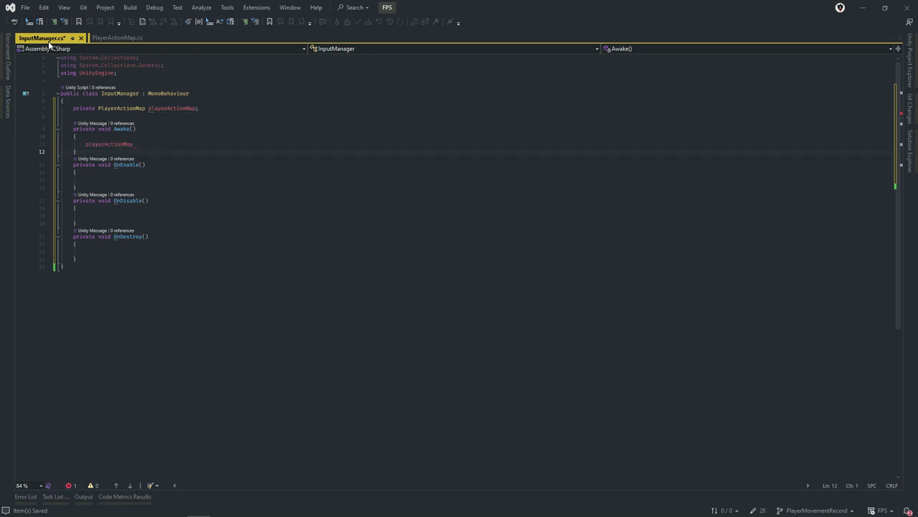
pyautogui.write('new')
pyautogui.press('Tab')
pyautogui.write('();')
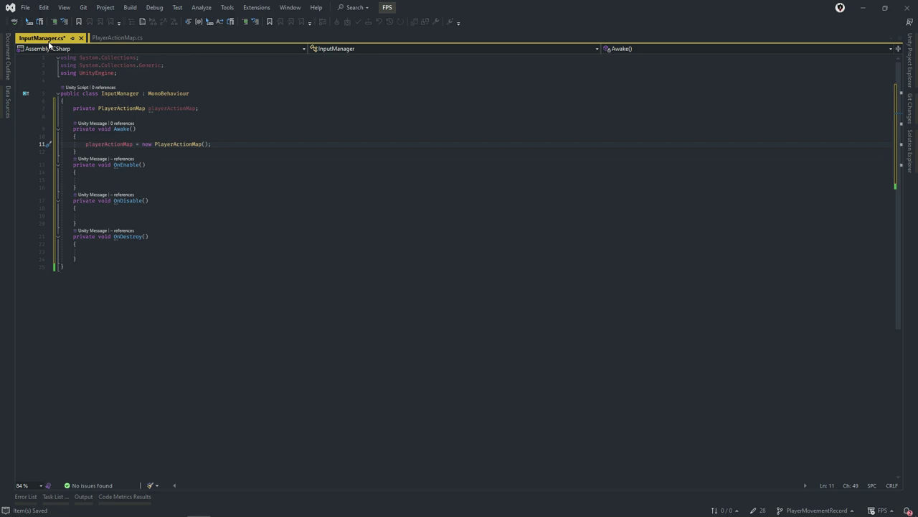
pyautogui.press('BackSpace')
pyautogui.press('BackSpace')
pyautogui.press('BackSpace')
pyautogui.press('BackSpace')
pyautogui.press('BackSpace')
pyautogui.press('BackSpace')
pyautogui.press('BackSpace')
pyautogui.press('BackSpace')
pyautogui.press('BackSpace')
pyautogui.write('(')
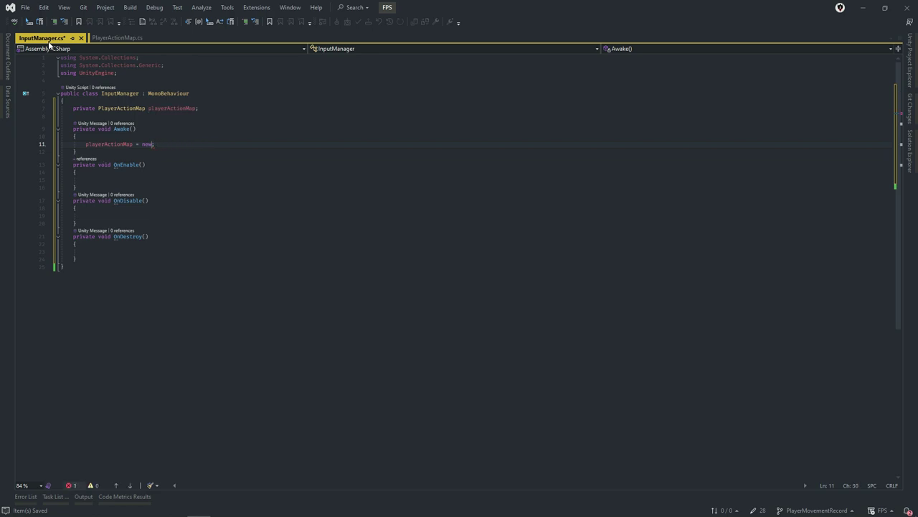
pyautogui.press('End')
pyautogui.press('Return')
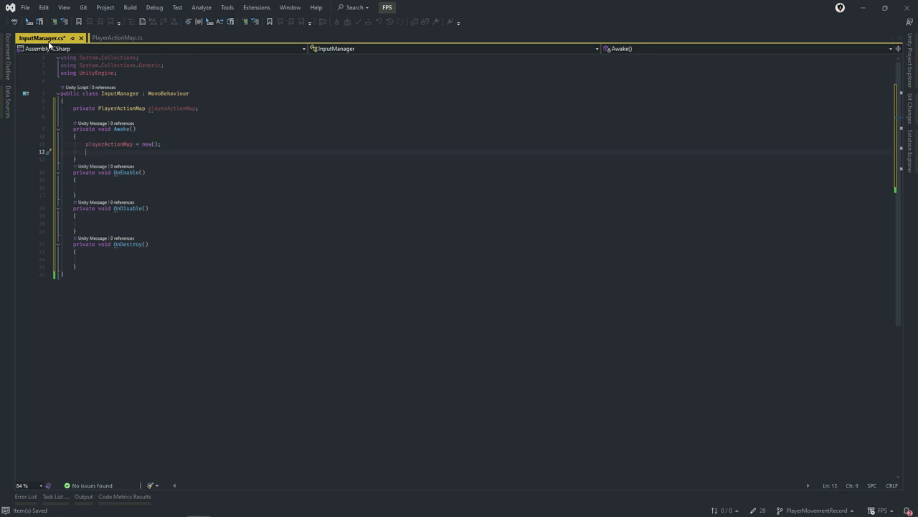
pyautogui.write('playerActionMap.E')
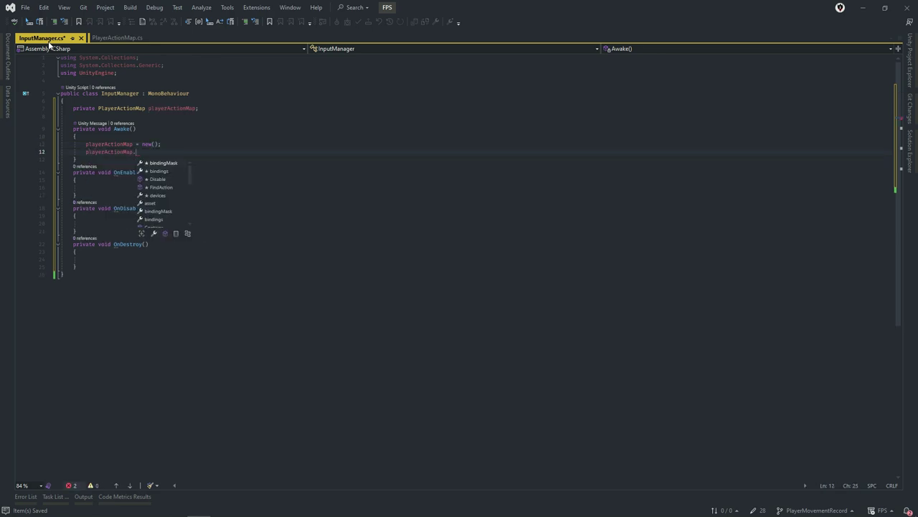
pyautogui.press('Tab')
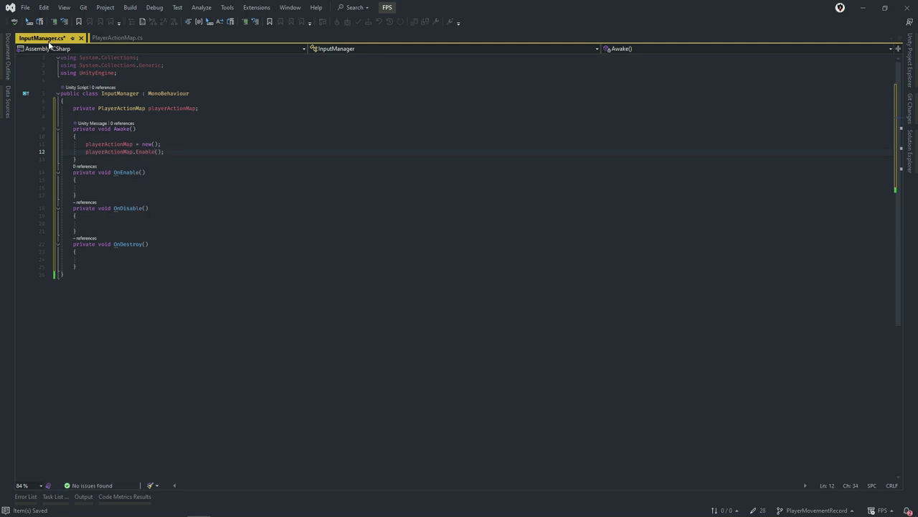
# Add 'playerActionMap.Player.Enable();' to the OnEnable method.
pyautogui.press('Down')
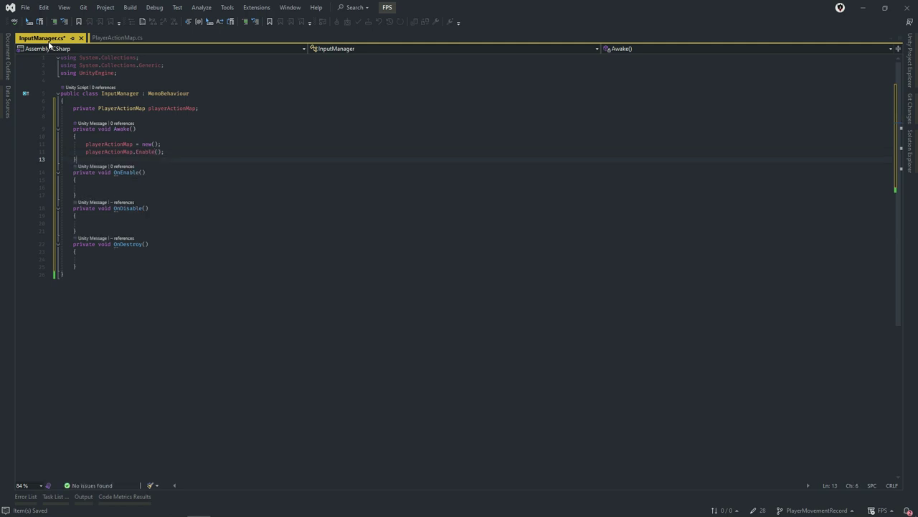
pyautogui.press('Down')
pyautogui.press('Down')
pyautogui.press('Down')
pyautogui.write('pla')
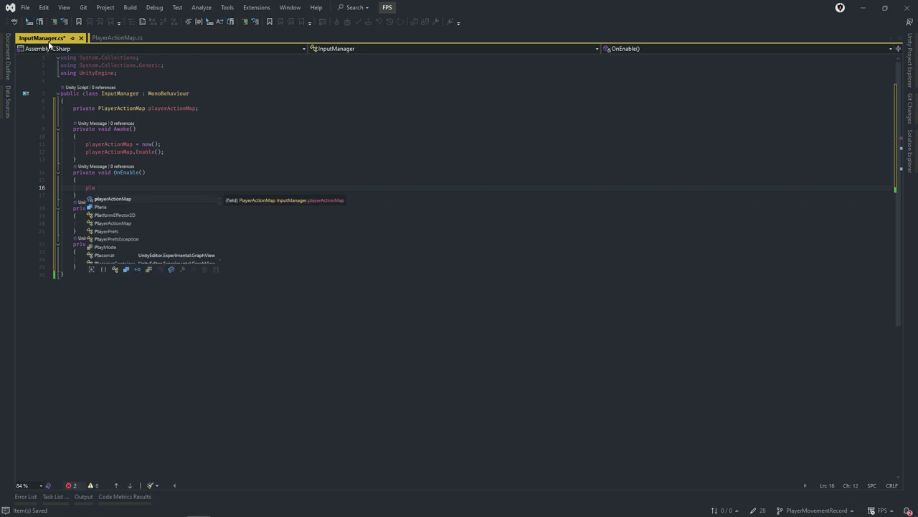
pyautogui.press('Tab')
pyautogui.write('.')
pyautogui.press('Tab')
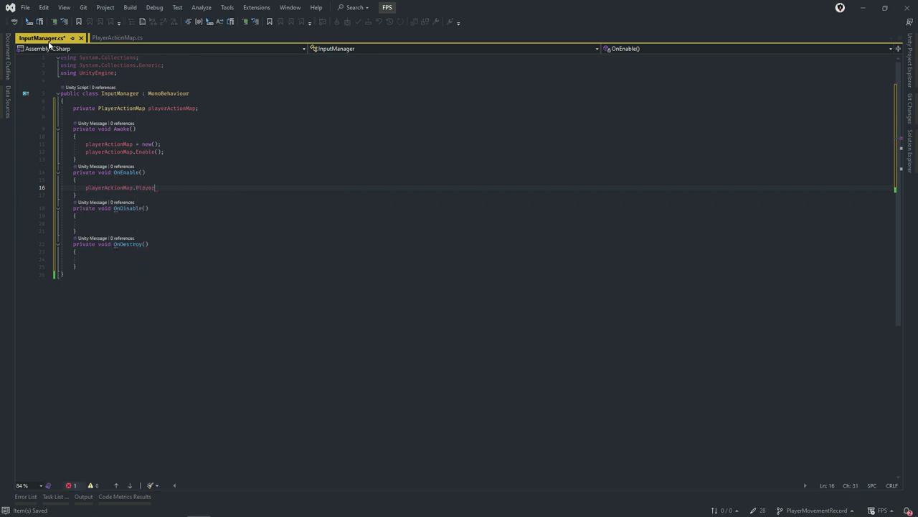
pyautogui.write('.enab')
pyautogui.press('Escape')
pyautogui.press('BackSpace')
pyautogui.press('BackSpace')
pyautogui.press('BackSpace')
pyautogui.write('E')
pyautogui.press('Tab')
pyautogui.write('();')
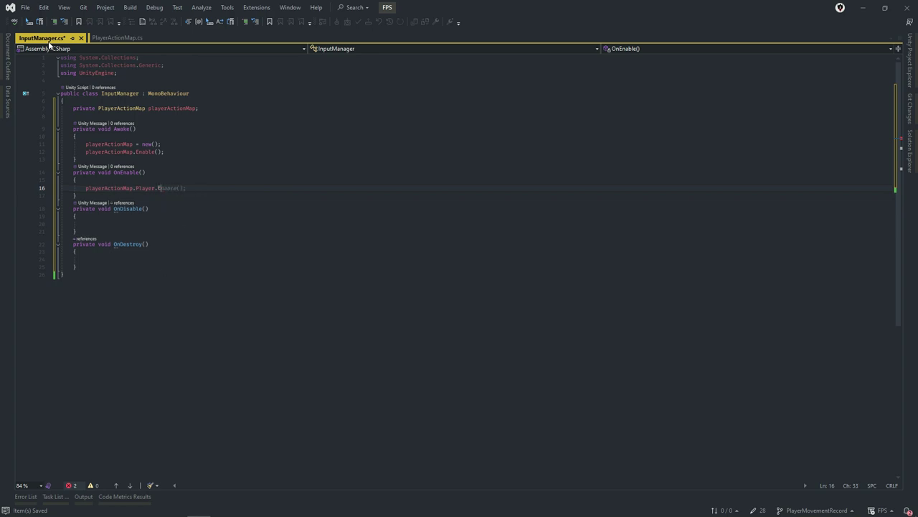
pyautogui.press('Down')
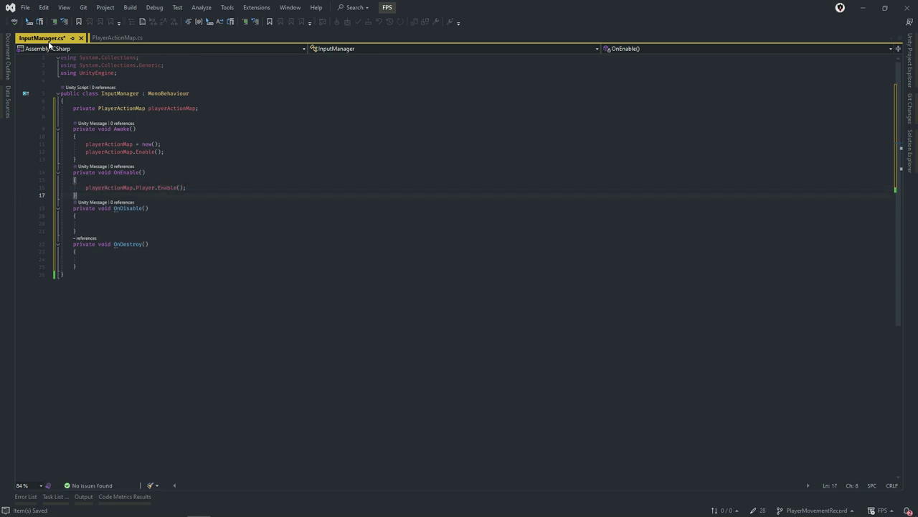
pyautogui.press('Down')
pyautogui.press('Down')
pyautogui.press('Down')
# Make OnDisable call 'playerActionMap.Player.Disable();'.
pyautogui.write('pl')
pyautogui.press('Tab')
pyautogui.write('.')
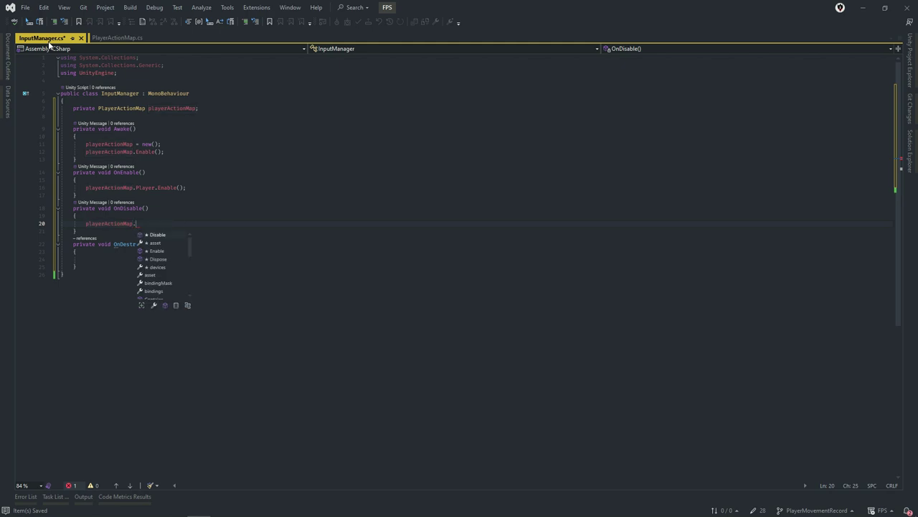
pyautogui.write('Pl')
pyautogui.press('Tab')
pyautogui.write('.Dis')
pyautogui.press('Tab')
pyautogui.write('();')
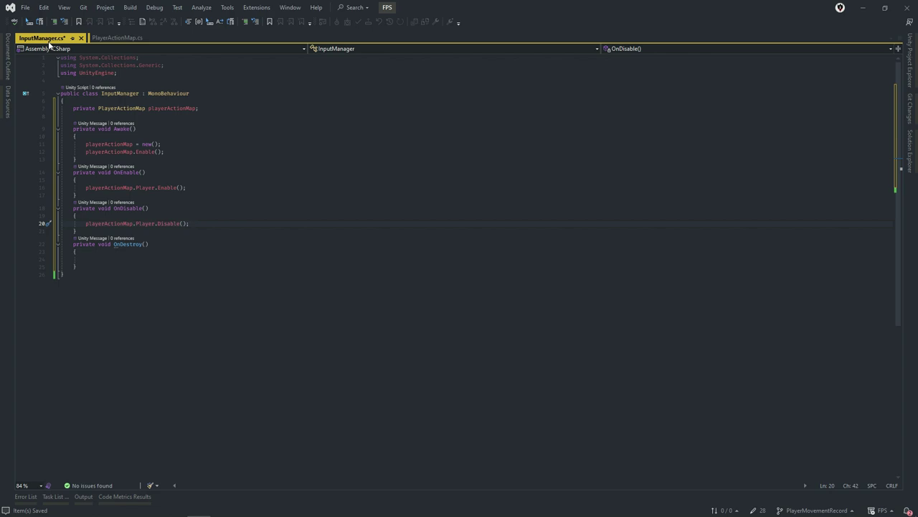
# Make OnDestroy call 'playerActionMap.Disable();' and save the script.
pyautogui.press('Down')
pyautogui.press('Down')
pyautogui.press('Down')
pyautogui.write('playerActionMap')
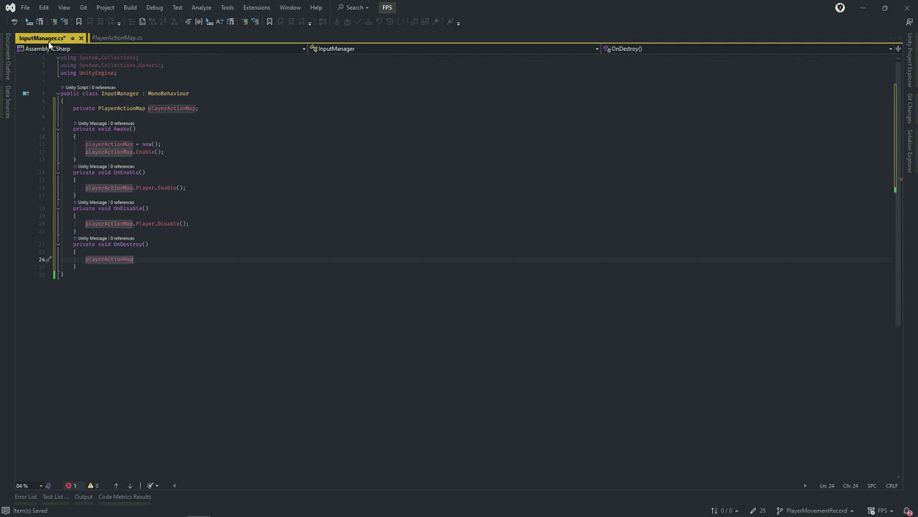
pyautogui.write('.Dis')
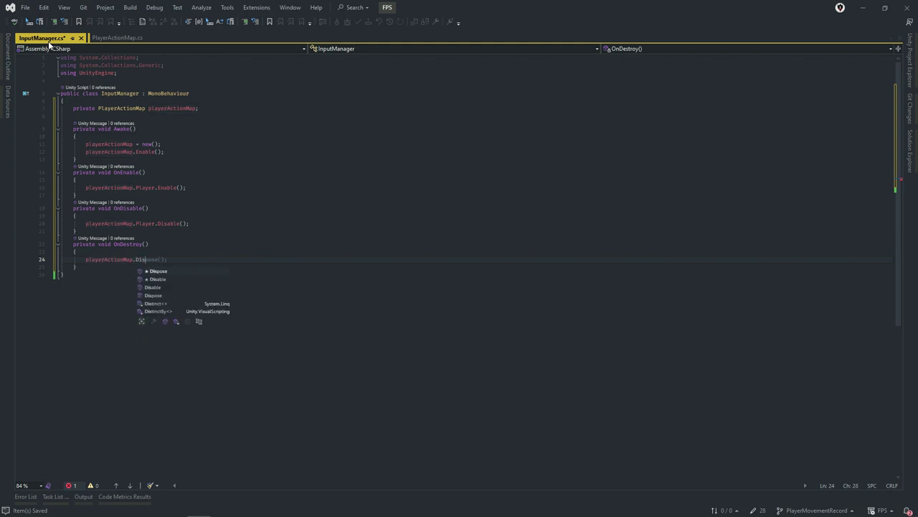
pyautogui.press('Escape')
pyautogui.press('BackSpace')
pyautogui.press('BackSpace')
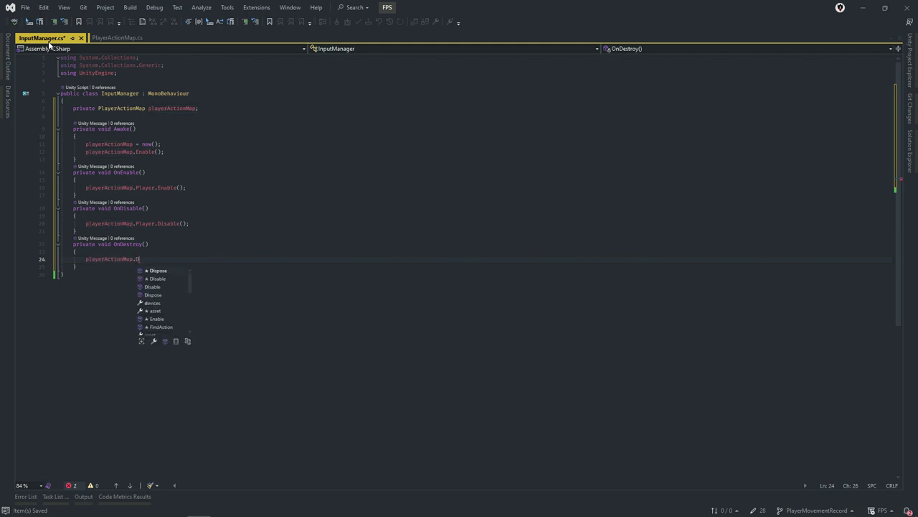
pyautogui.write('isa')
pyautogui.press('Tab')
pyautogui.write('();')
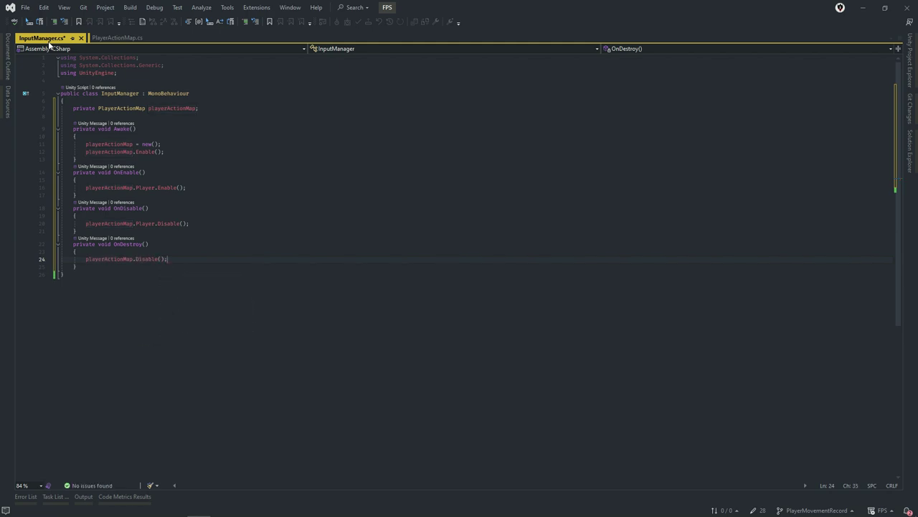
pyautogui.hotkey('ctrl', 's')
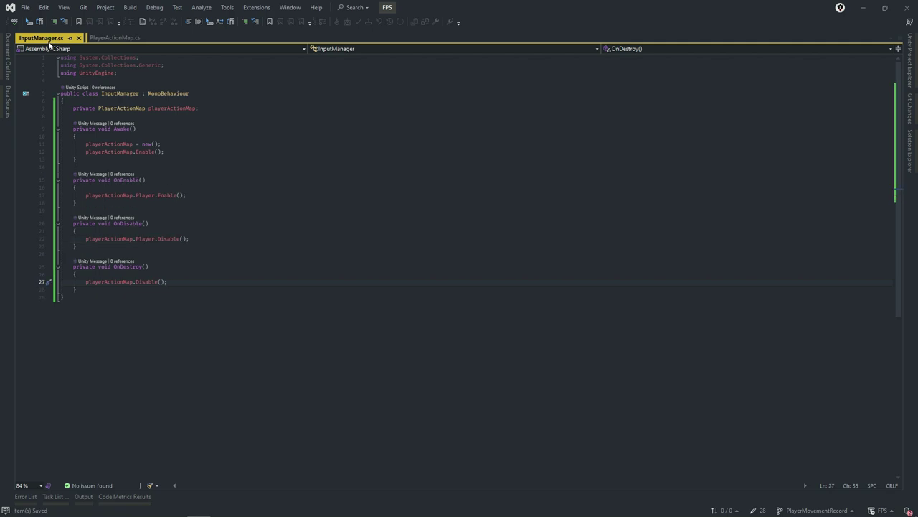
# Add '[field:SerializeField] public Vector2 MoveInput { get; private set; }' below the playerActionMap field.
pyautogui.click(246, 108)
pyautogui.press('Return')
pyautogui.press('Return')
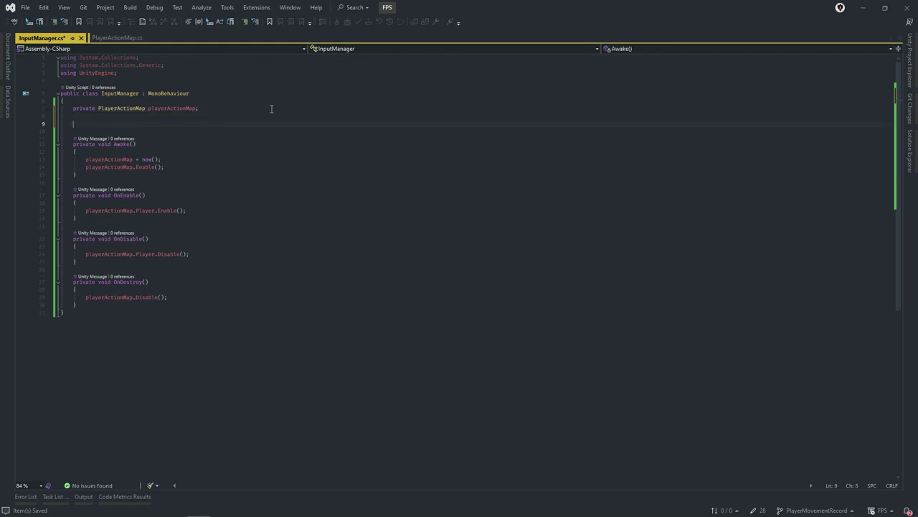
pyautogui.write('[')
pyautogui.write('field')
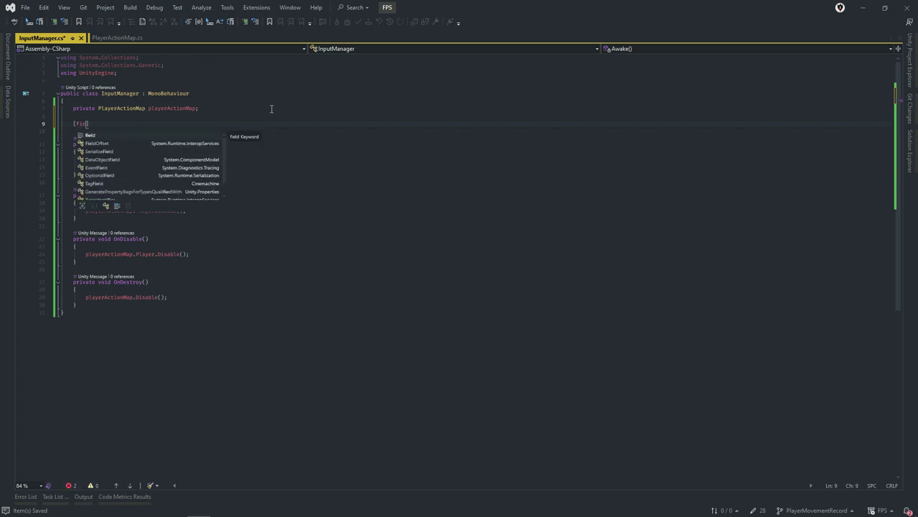
pyautogui.write(':ser')
pyautogui.press('Tab')
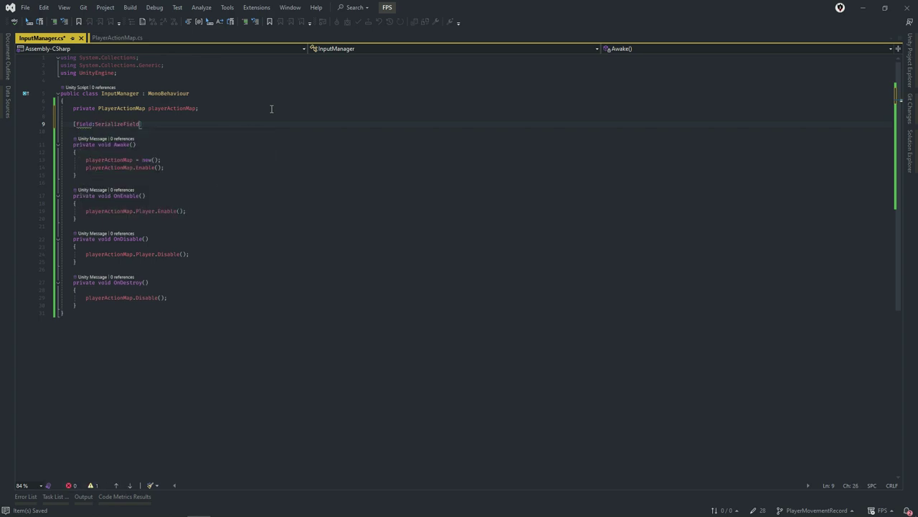
pyautogui.write('] public')
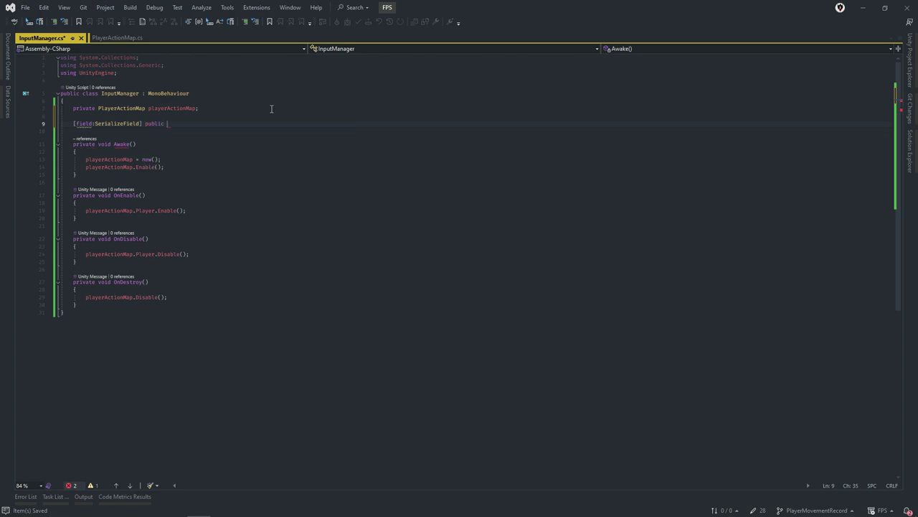
pyautogui.write(' Vec')
pyautogui.press('Tab')
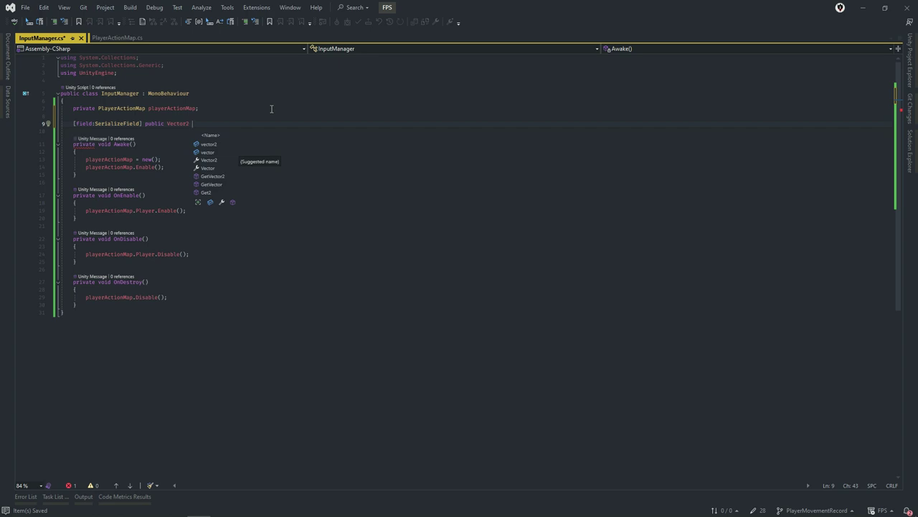
pyautogui.write('Move')
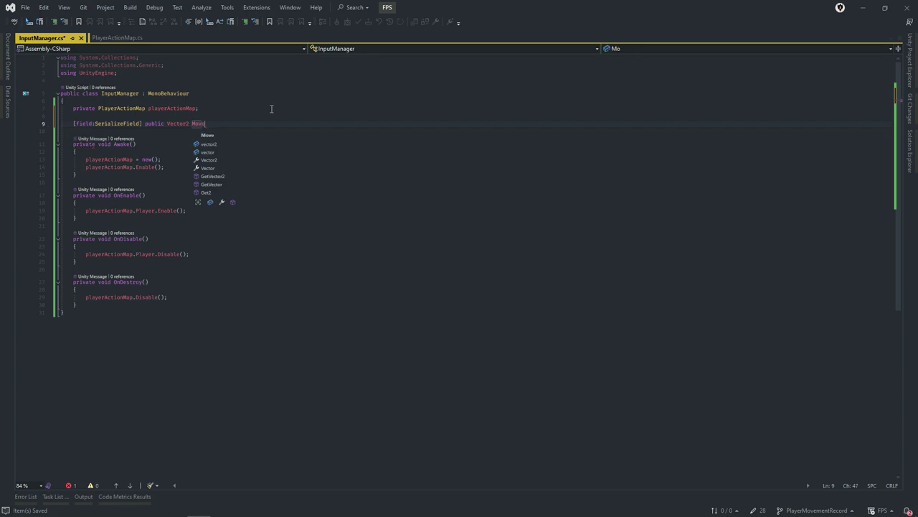
pyautogui.write('Inpuit')
pyautogui.press('BackSpace')
pyautogui.press('BackSpace')
pyautogui.write('t {')
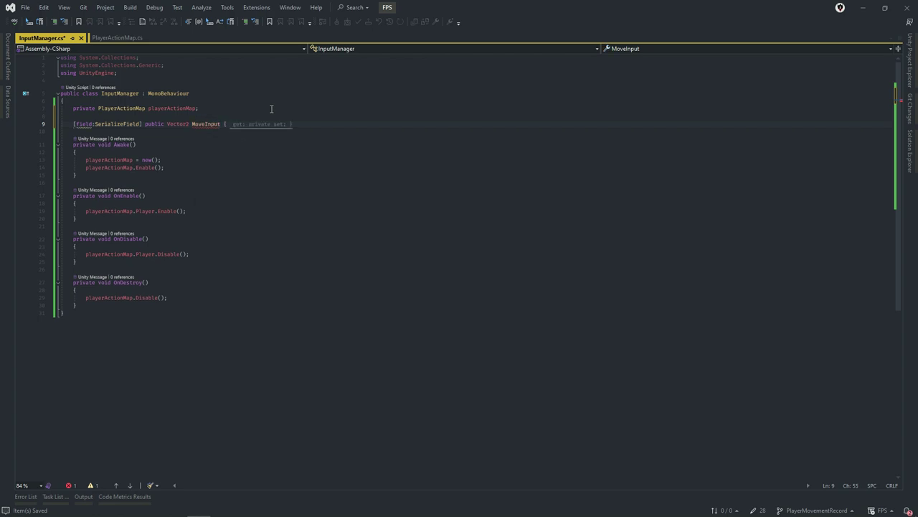
pyautogui.press('Tab')
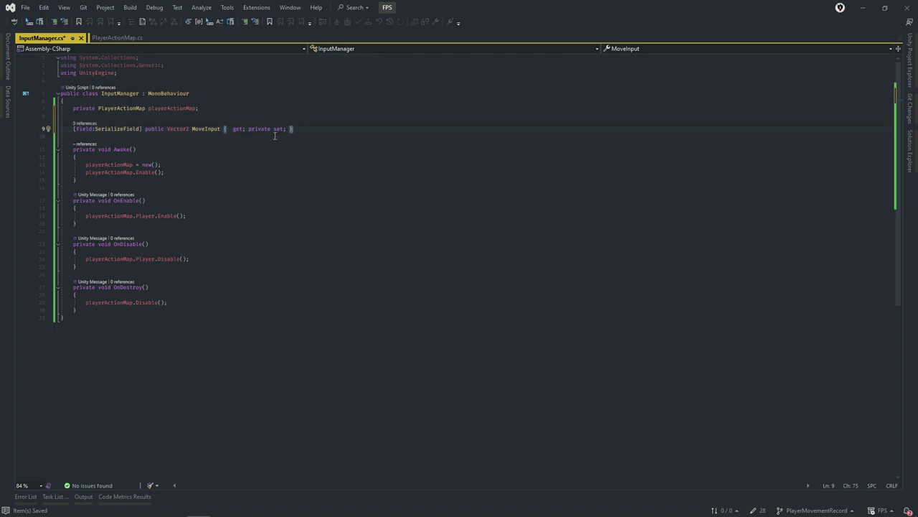
pyautogui.press('Down')
pyautogui.click(236, 129)
pyautogui.click(242, 139)
pyautogui.click(204, 129)
pyautogui.click(148, 129)
pyautogui.moveTo(140, 131)
pyautogui.moveTo(75, 129); pyautogui.dragTo(136, 131)
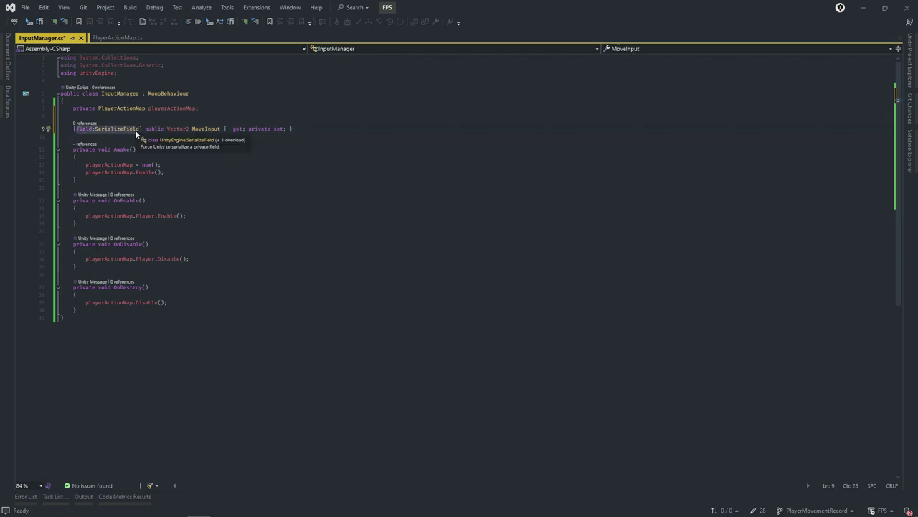
pyautogui.click(85, 129)
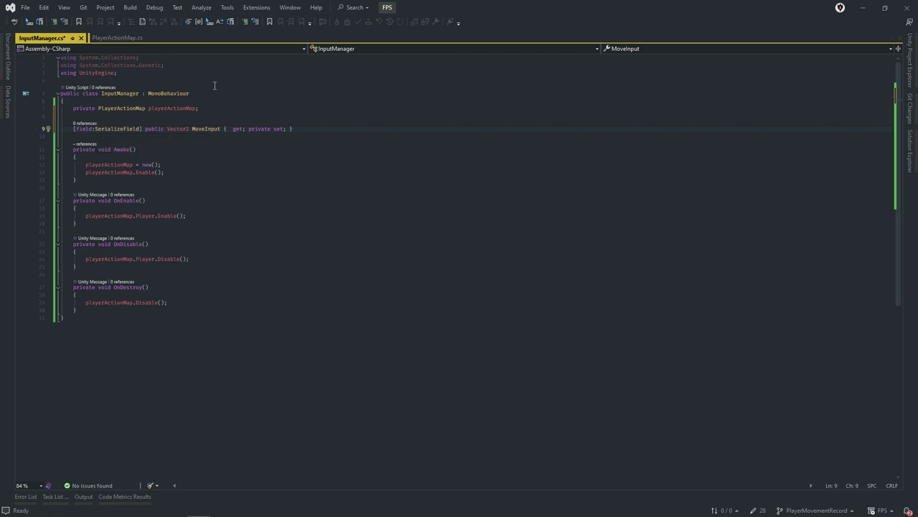
pyautogui.click(308, 130)
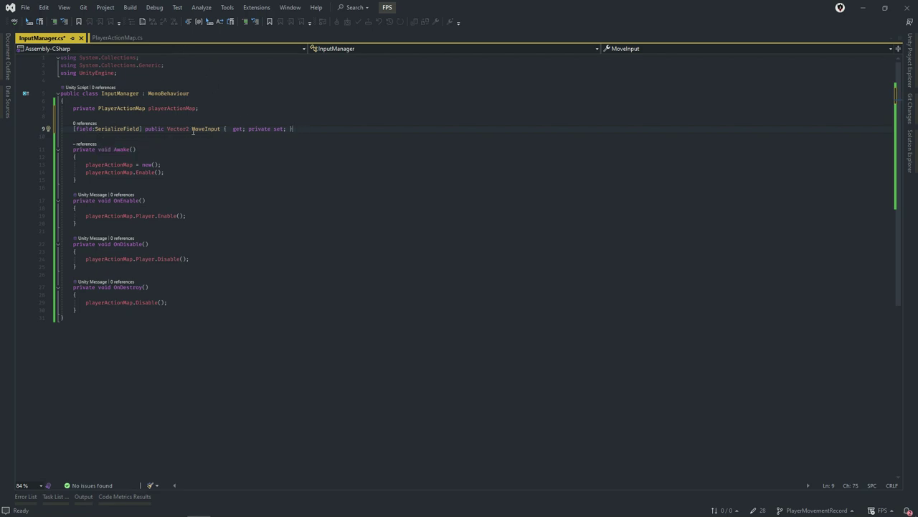
# Add a serialized Vector2 LookInput property with a private setter below MoveInput.
pyautogui.click(140, 130)
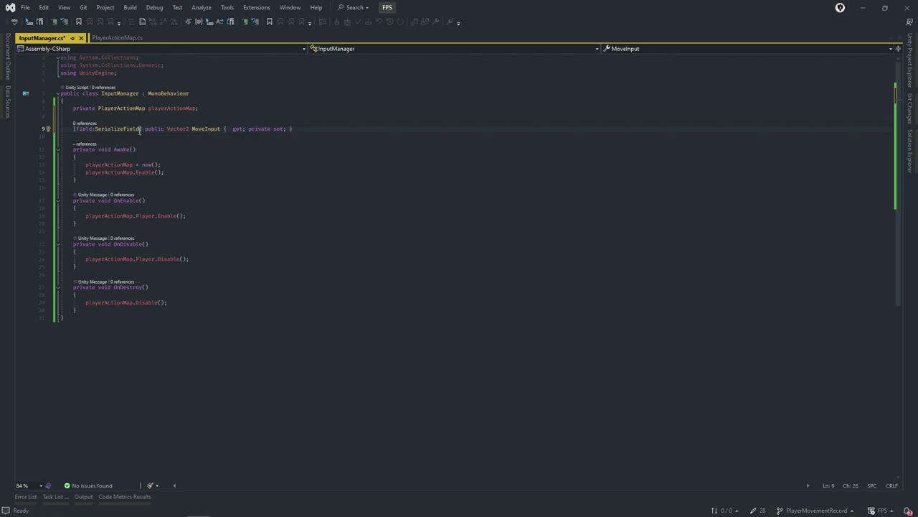
pyautogui.click(312, 129)
pyautogui.press('Return')
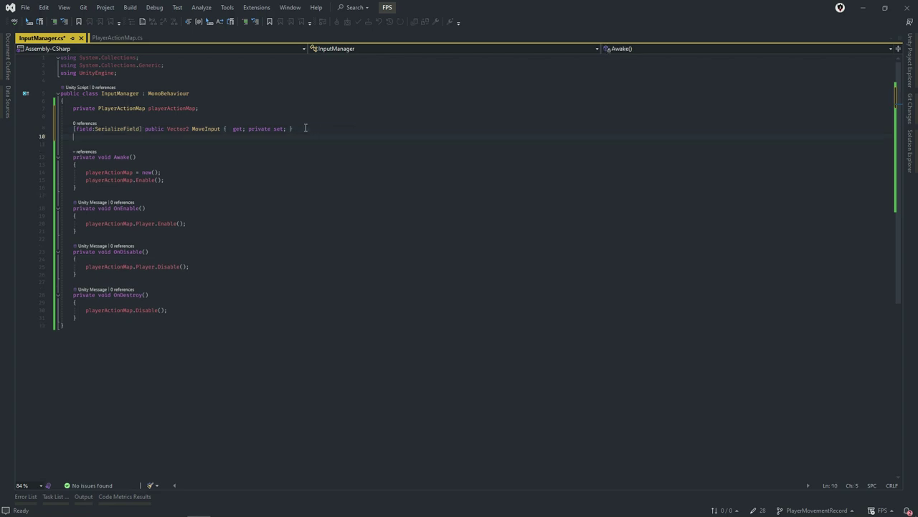
pyautogui.write('[')
pyautogui.write('Fo')
pyautogui.press('BackSpace')
pyautogui.press('BackSpace')
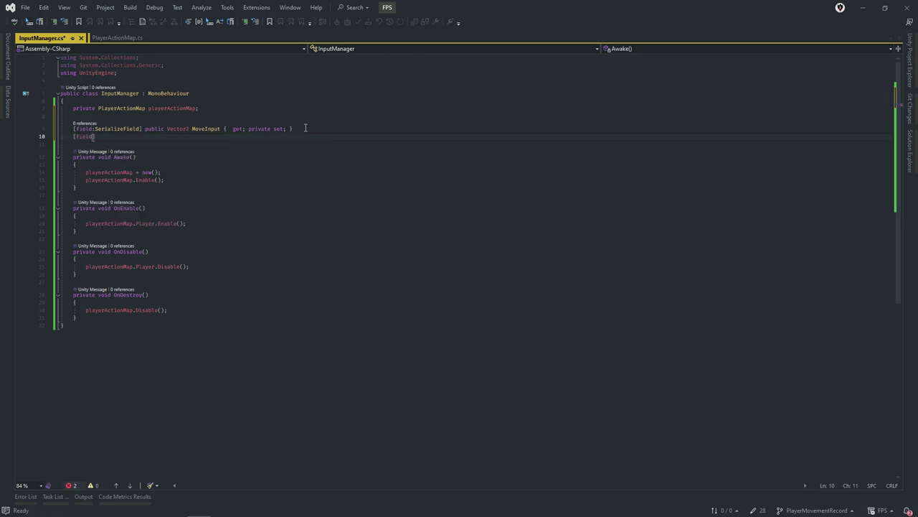
pyautogui.write('field:Se')
pyautogui.press('Tab')
pyautogui.write('] ')
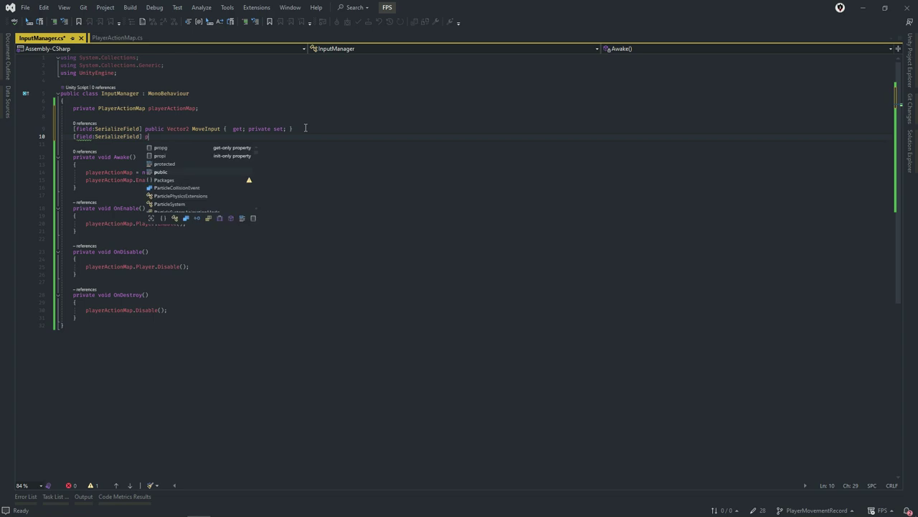
pyautogui.write('public Vec')
pyautogui.press('Tab')
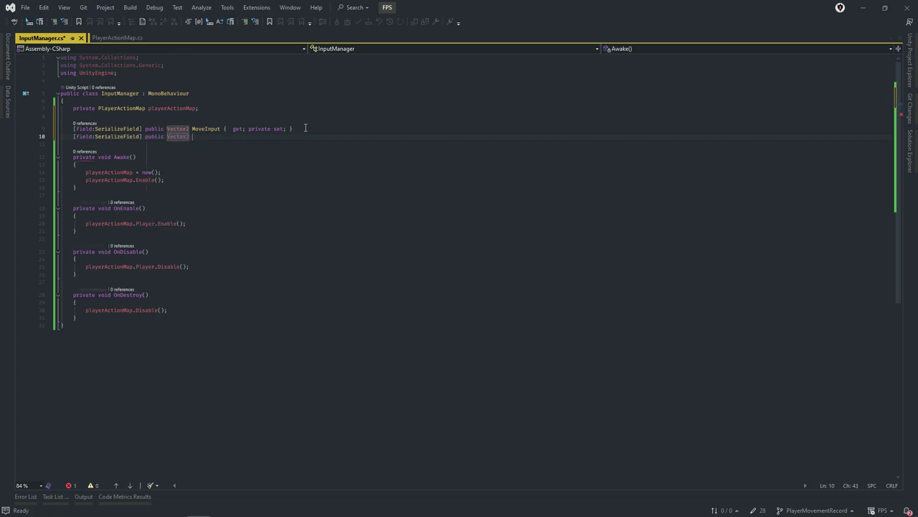
pyautogui.write('LookIn')
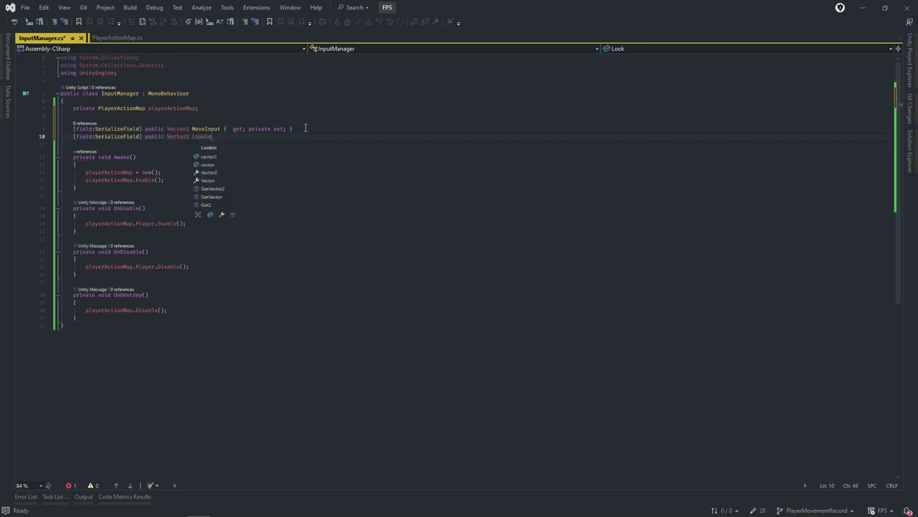
pyautogui.write('put')
pyautogui.press('Tab')
# Add a serialized bool IsJumpPressed property with a private setter below LookInput.
pyautogui.press('Return')
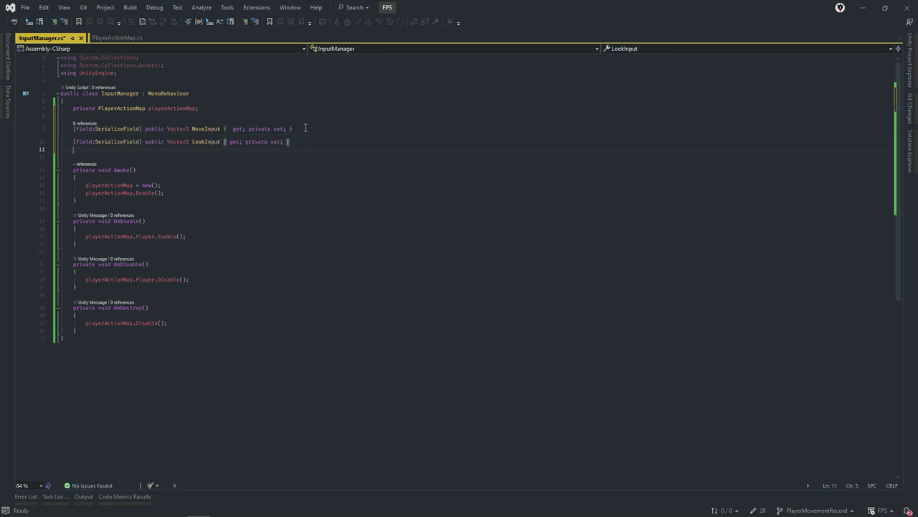
pyautogui.write('[')
pyautogui.write('field')
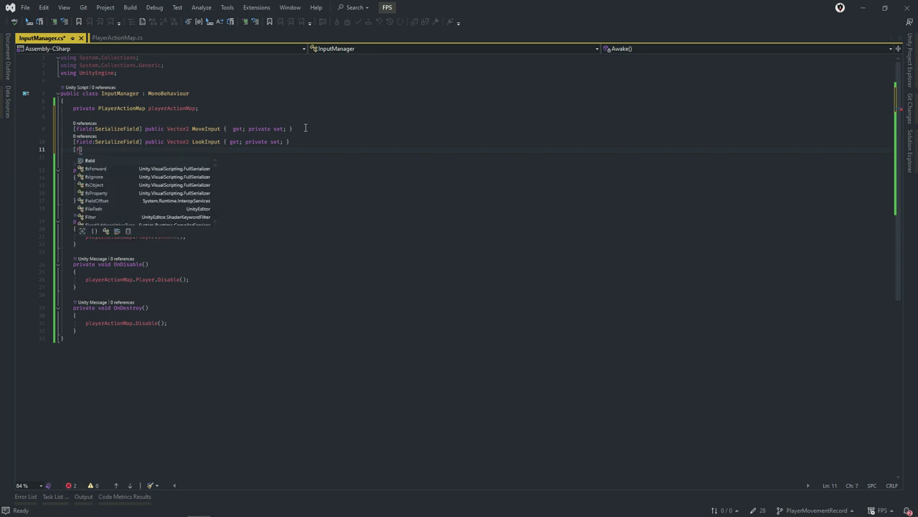
pyautogui.write(':SerializeField] ')
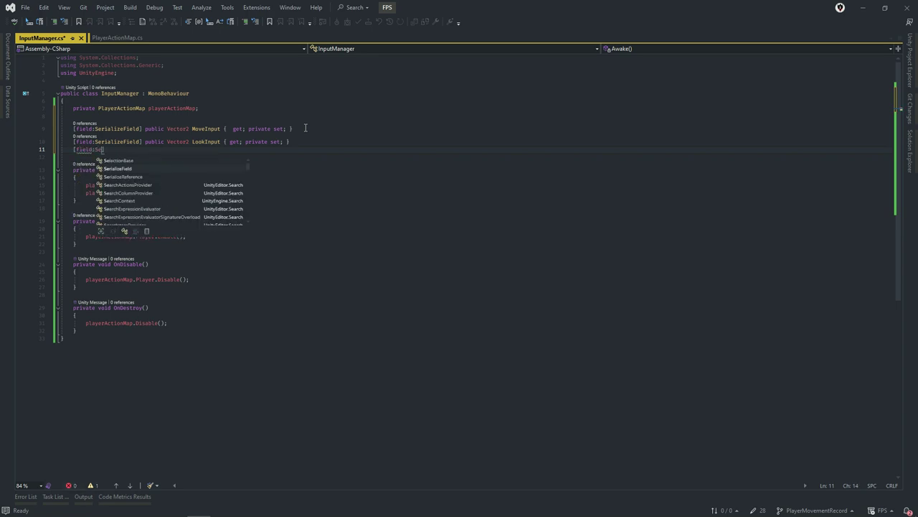
pyautogui.write('public ')
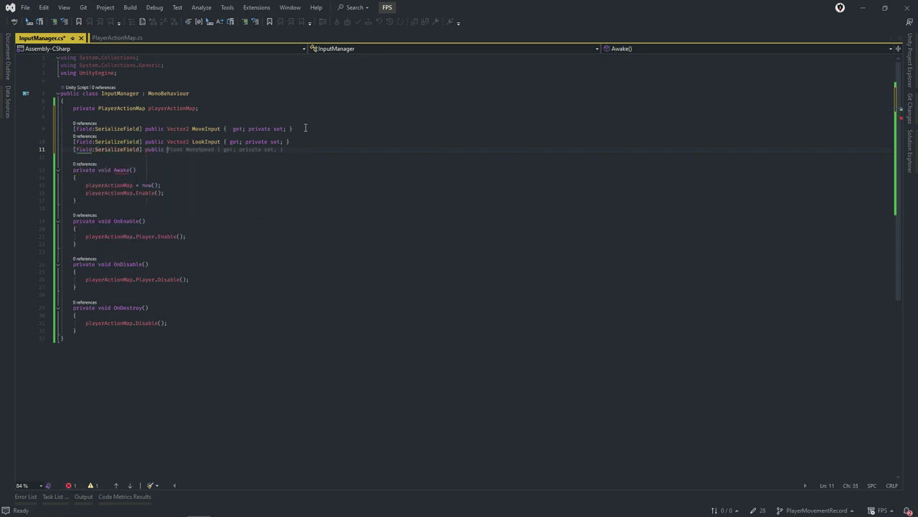
pyautogui.write('bool')
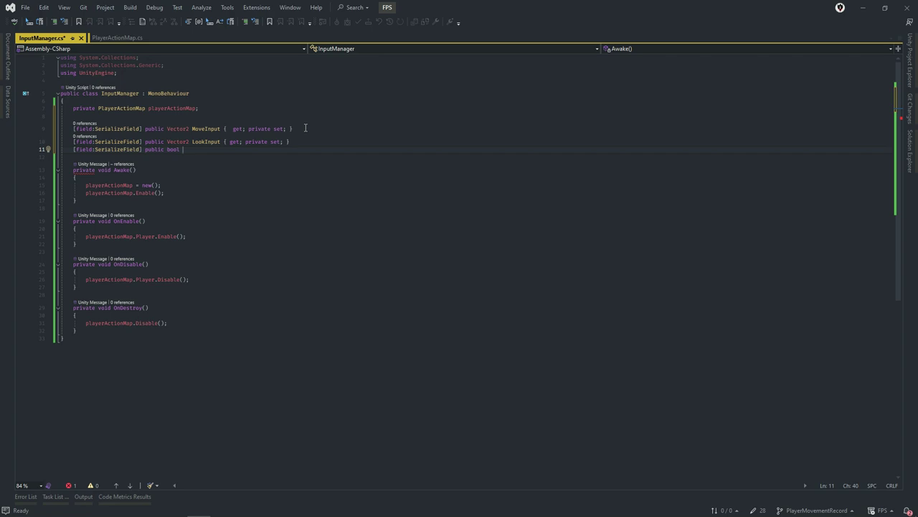
pyautogui.write(' IsJump')
pyautogui.write('Presse')
pyautogui.write('d {')
pyautogui.press('Tab')
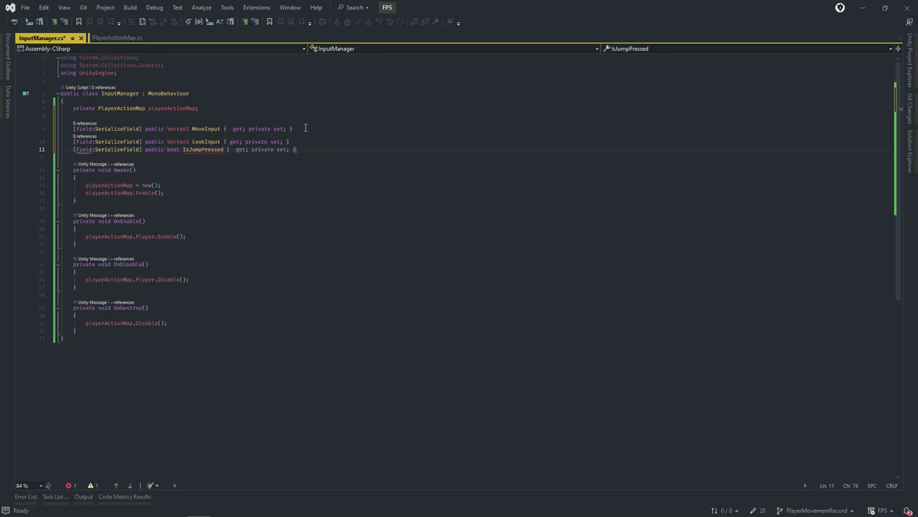
pyautogui.press('Return')
pyautogui.write('[')
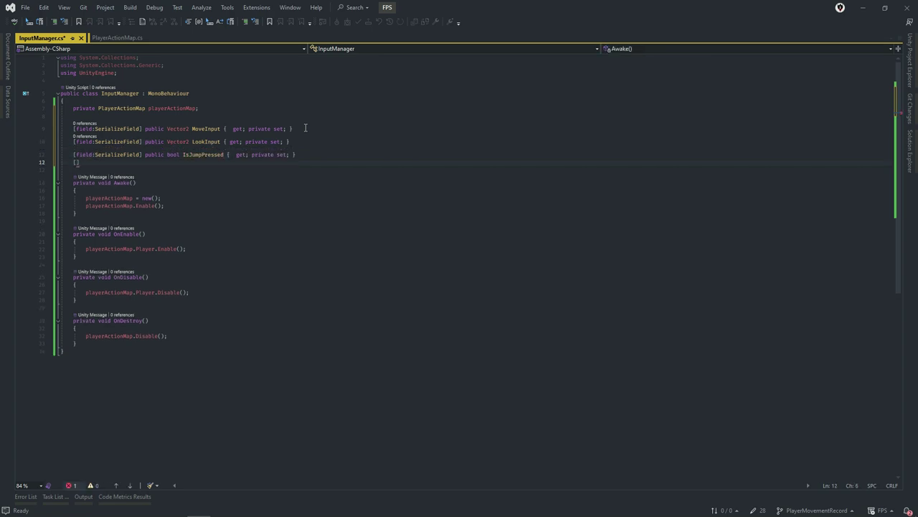
pyautogui.write('field:se')
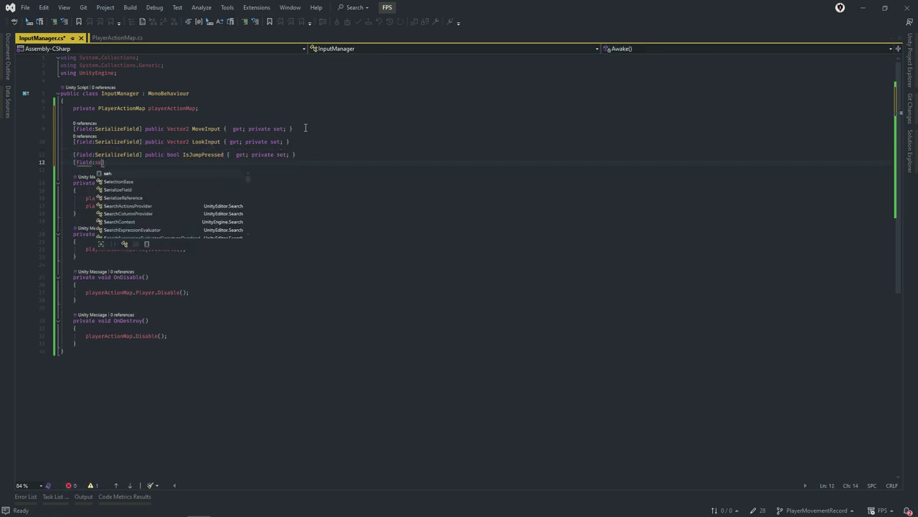
# Add a serialized bool IsSprintHolded property with a private setter and save the script.
pyautogui.press('Tab')
pyautogui.write('] pu')
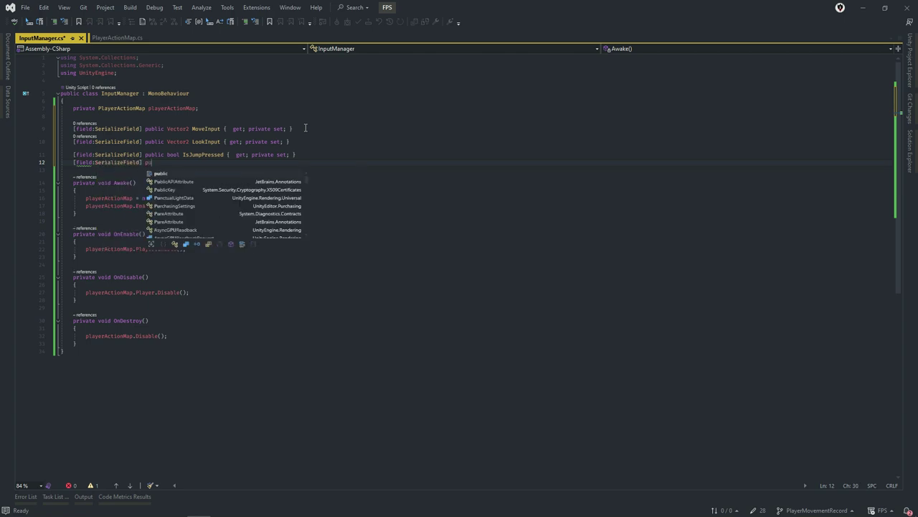
pyautogui.press('Tab')
pyautogui.write('bool')
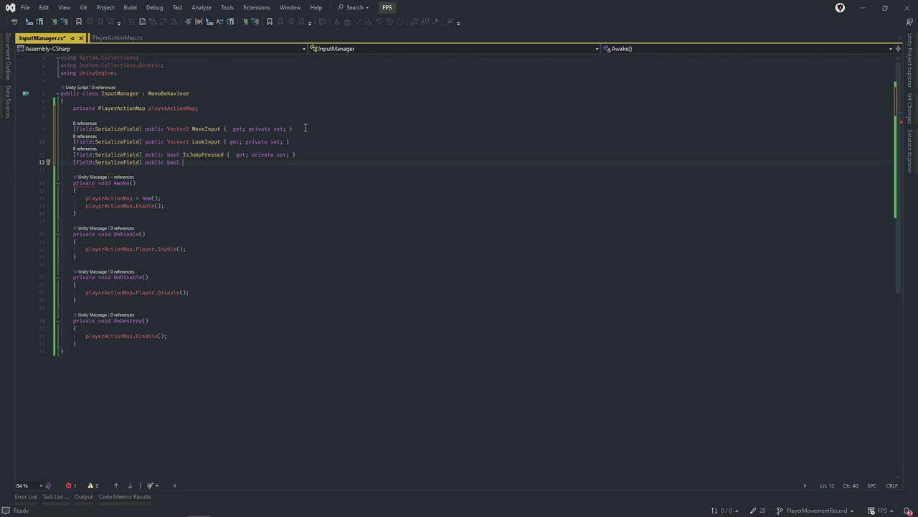
pyautogui.write('I')
pyautogui.write('sSprint')
pyautogui.write('Held {')
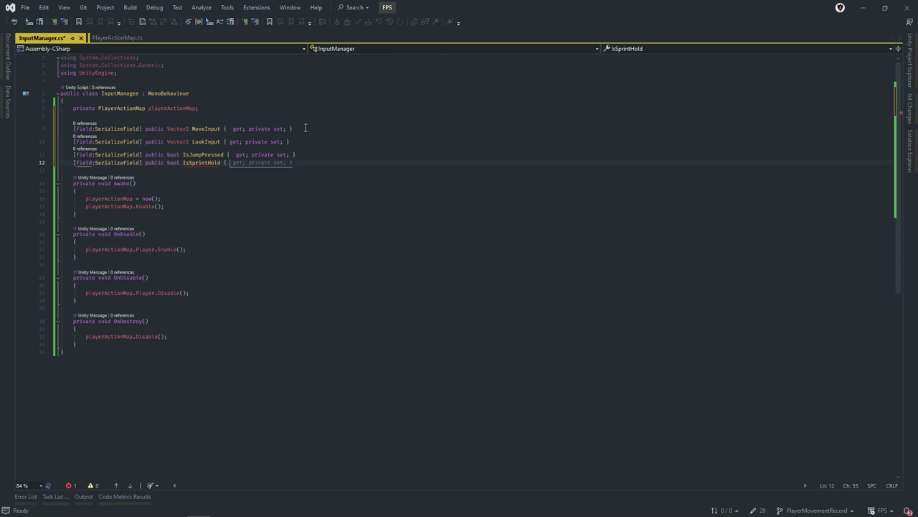
pyautogui.press('Tab')
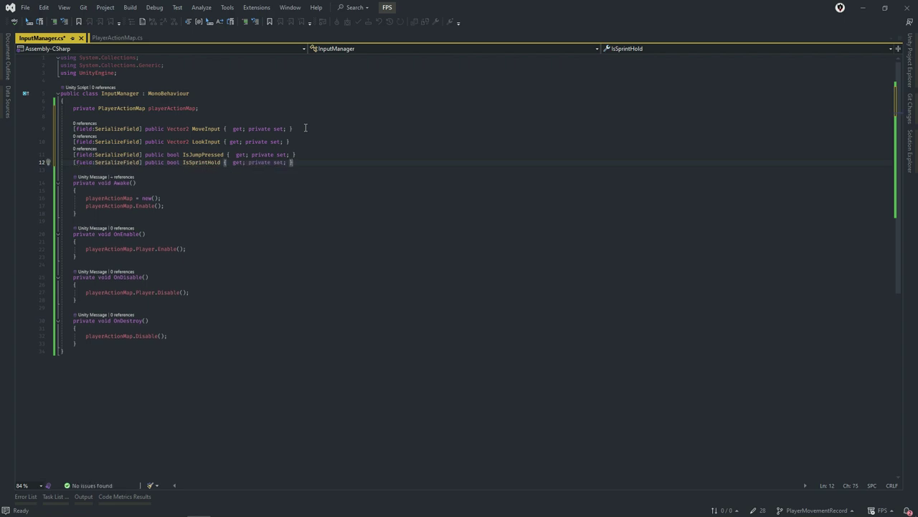
pyautogui.hotkey('ctrl', 'Left')
pyautogui.hotkey('ctrl', 'Left')
pyautogui.hotkey('ctrl', 'Left')
pyautogui.press('Left')
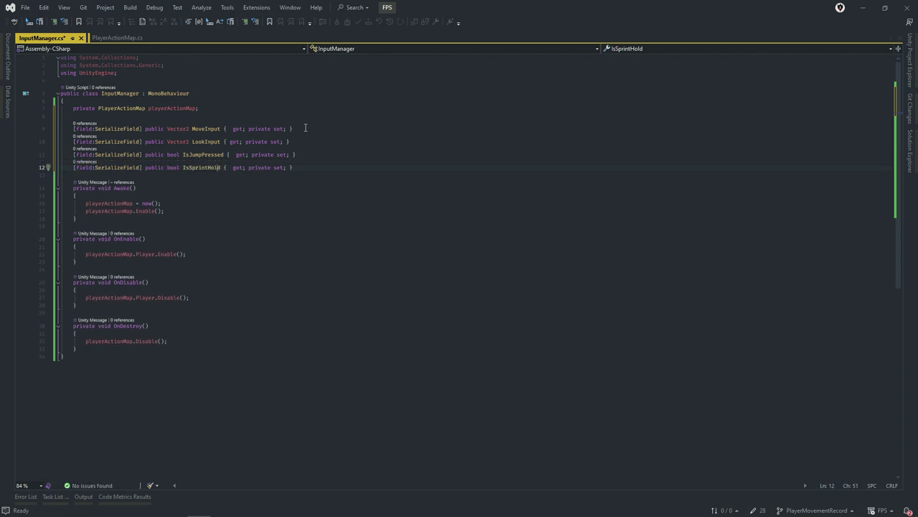
pyautogui.write('old')
pyautogui.hotkey('ctrl', 's')
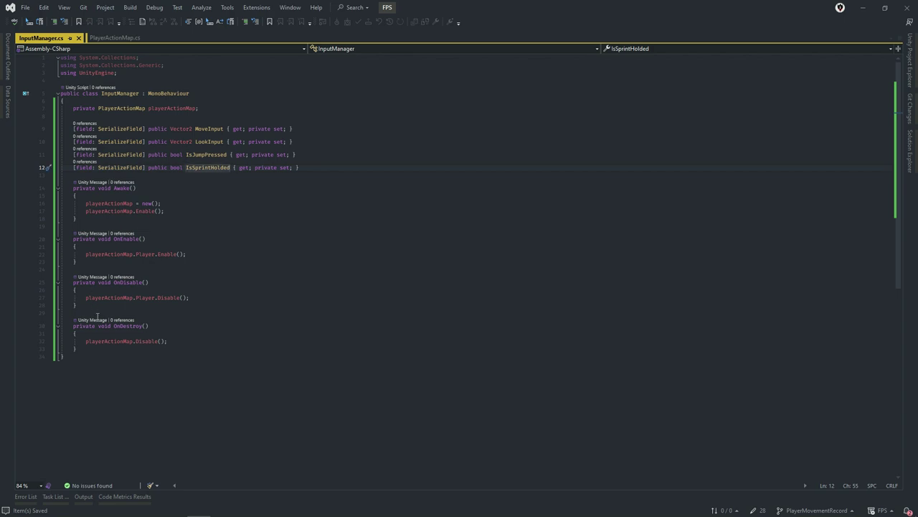
pyautogui.click(115, 340)
# Add an Update method below OnDestroy starting with 'if(!playerActionMap.Player.enabled) return;'.
pyautogui.write('s')
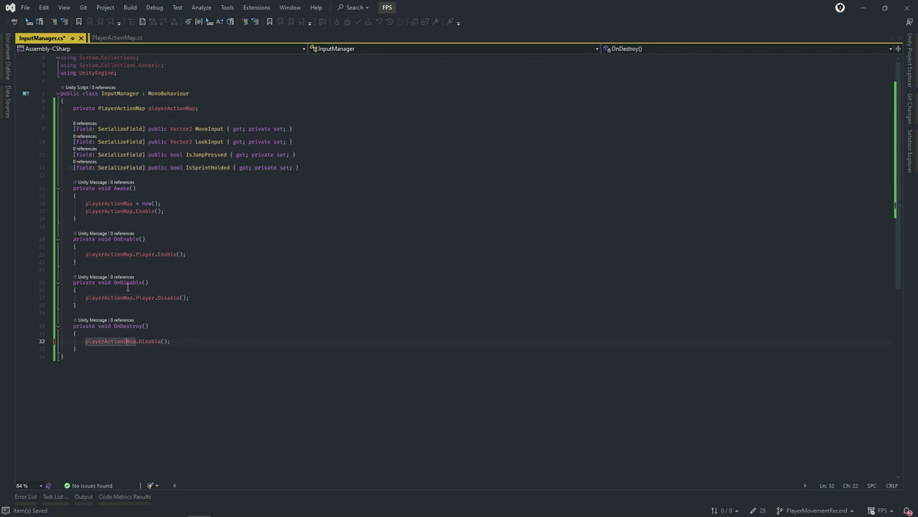
pyautogui.press('BackSpace')
pyautogui.press('Down')
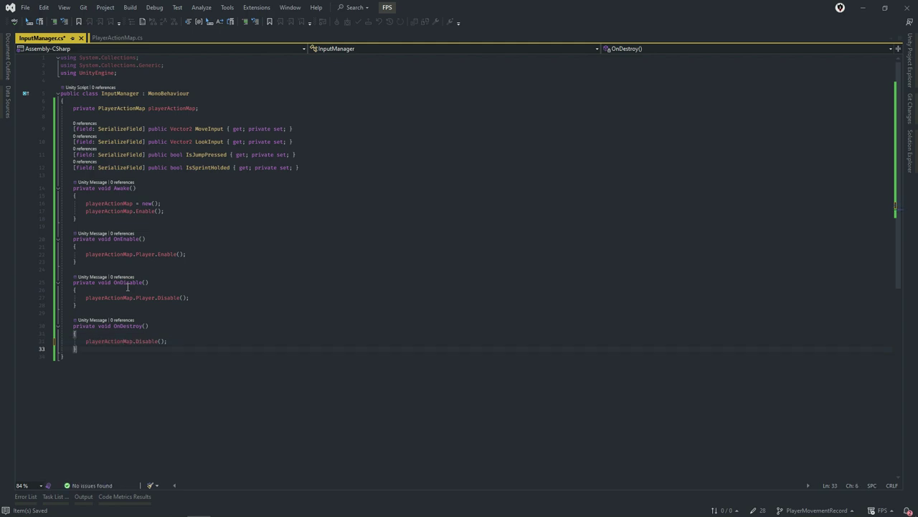
pyautogui.press('Return')
pyautogui.press('Return')
pyautogui.write('void Update')
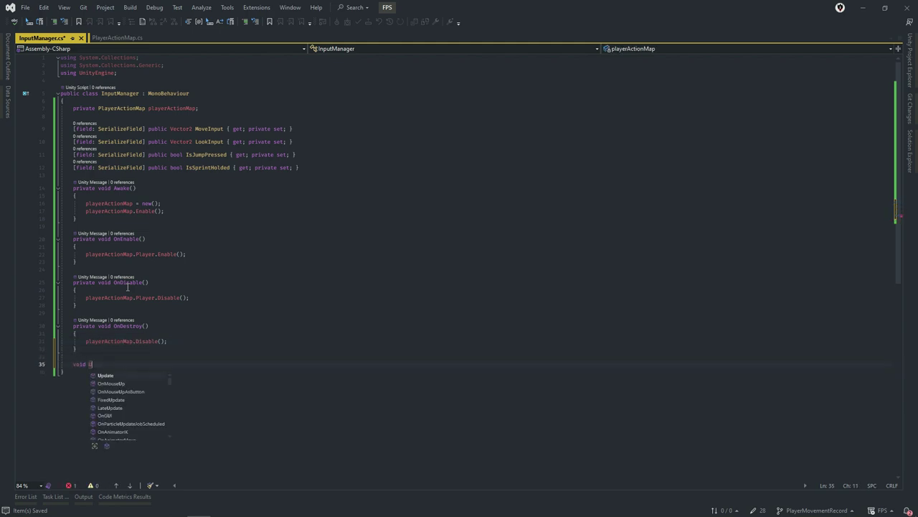
pyautogui.press('Return')
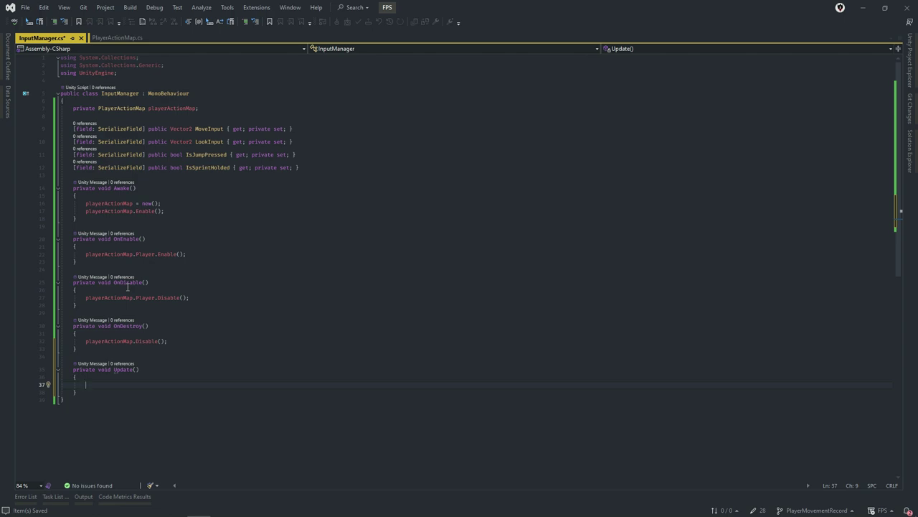
pyautogui.write('if(')
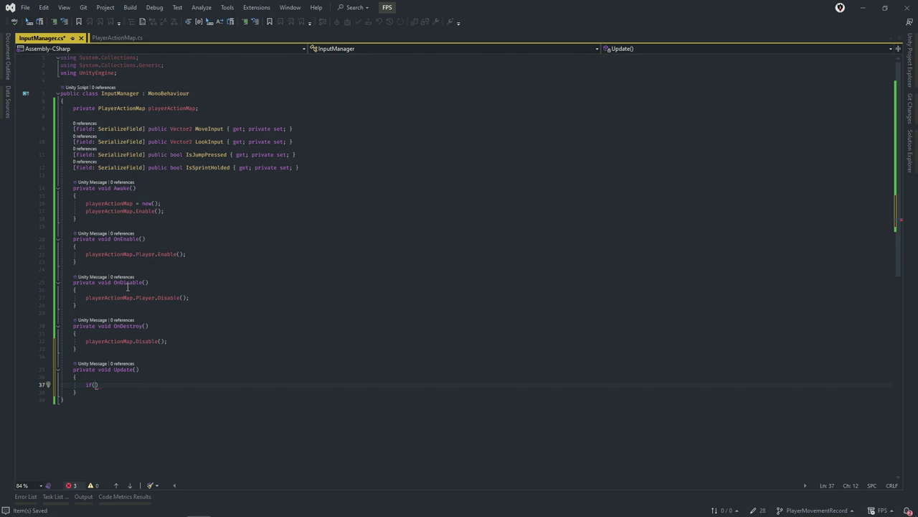
pyautogui.write('!')
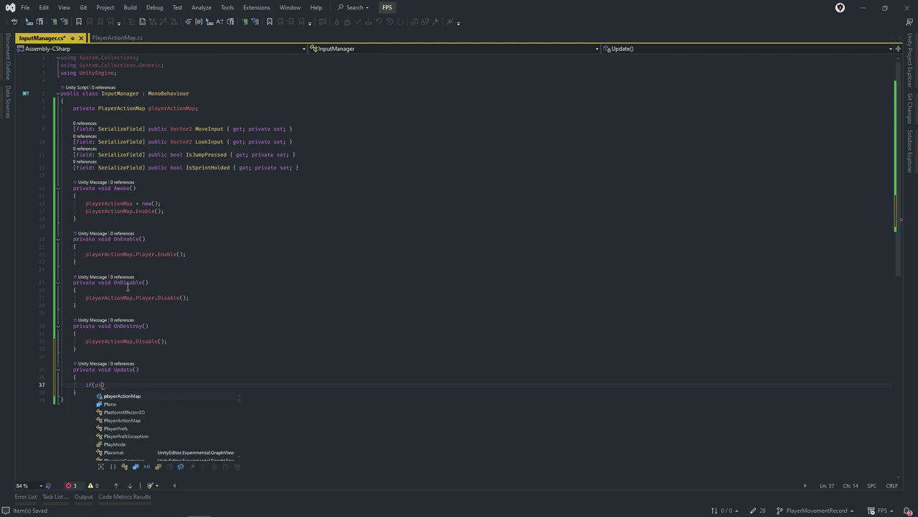
pyautogui.write('playerActionMap.')
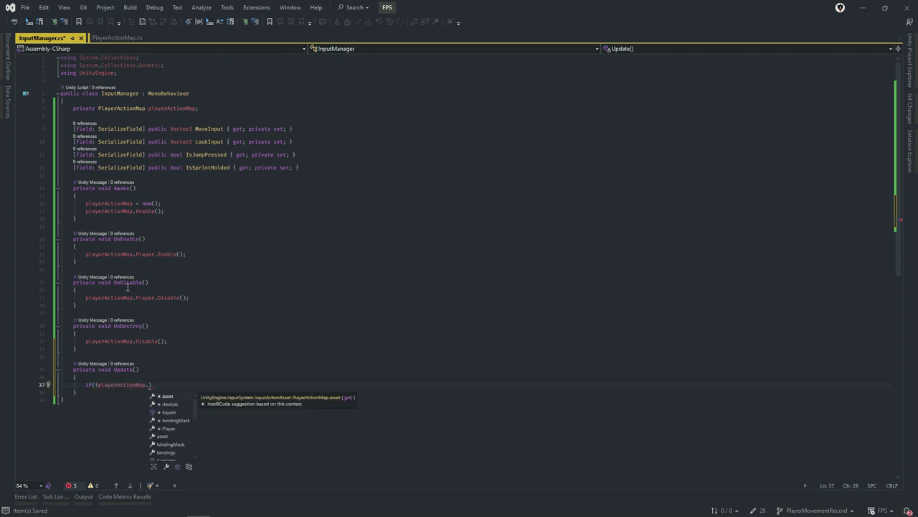
pyautogui.write('Player.enabled')
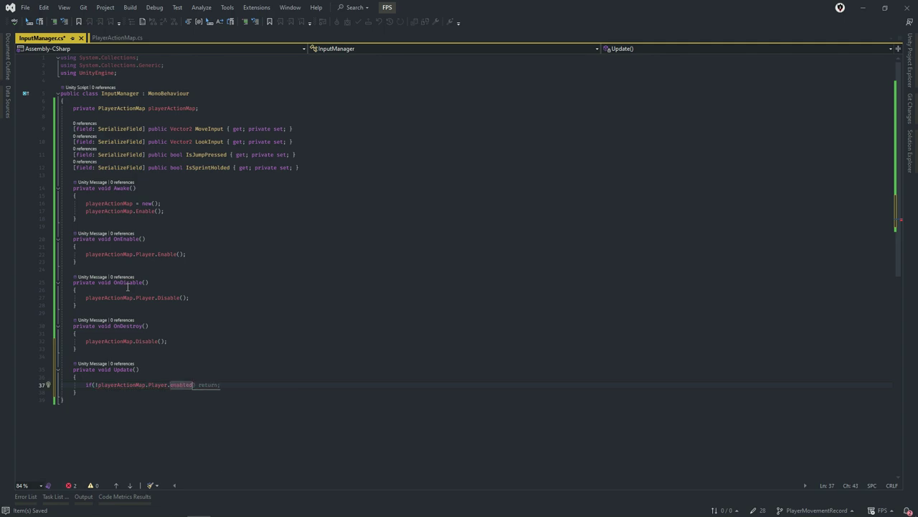
pyautogui.press('Tab')
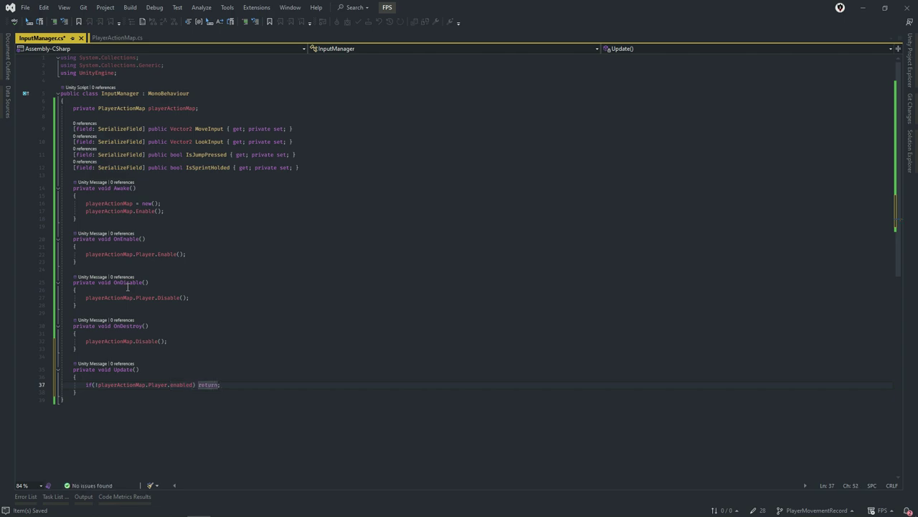
pyautogui.press('Return')
pyautogui.press('Return')
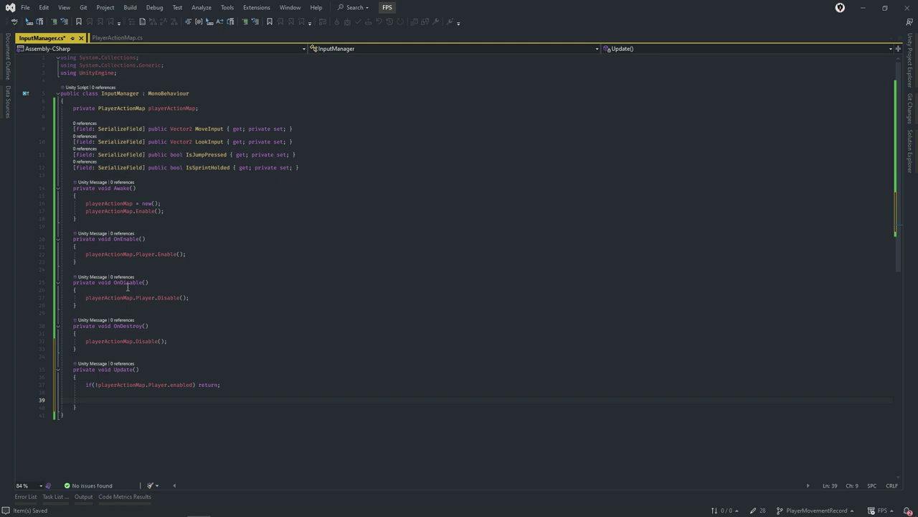
# Assign MoveInput and LookInput from Player.Move and Player.Look via ReadValue<Vector2>(), then save.
pyautogui.write('Mov')
pyautogui.press('Tab')
pyautogui.write('= ')
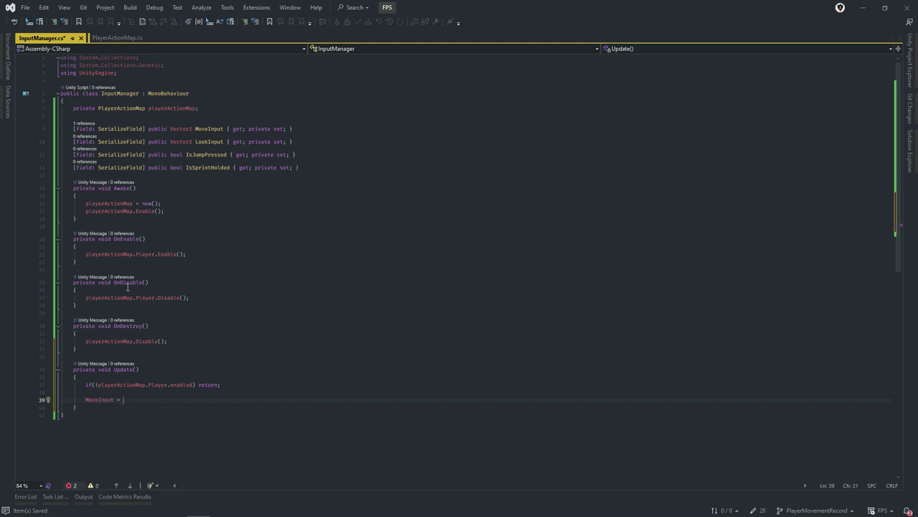
pyautogui.write('playerActionMap.Player')
pyautogui.write('.')
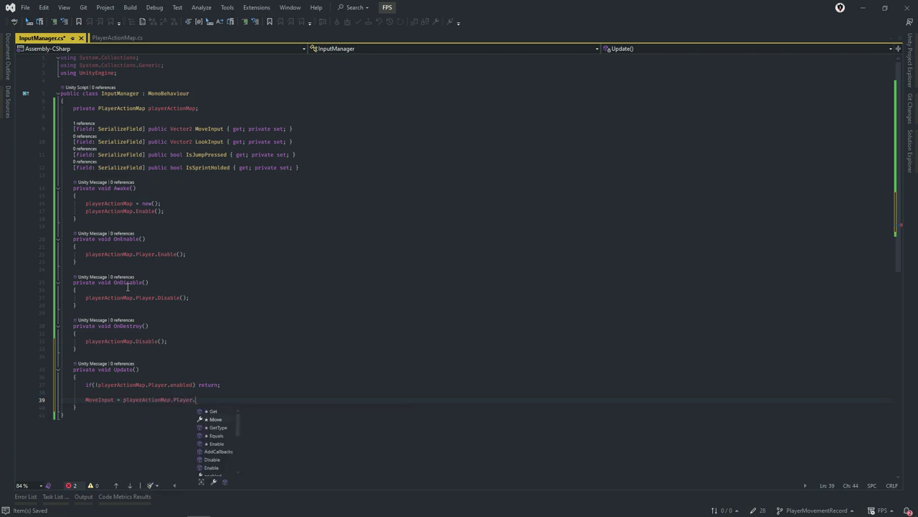
pyautogui.write('Move.')
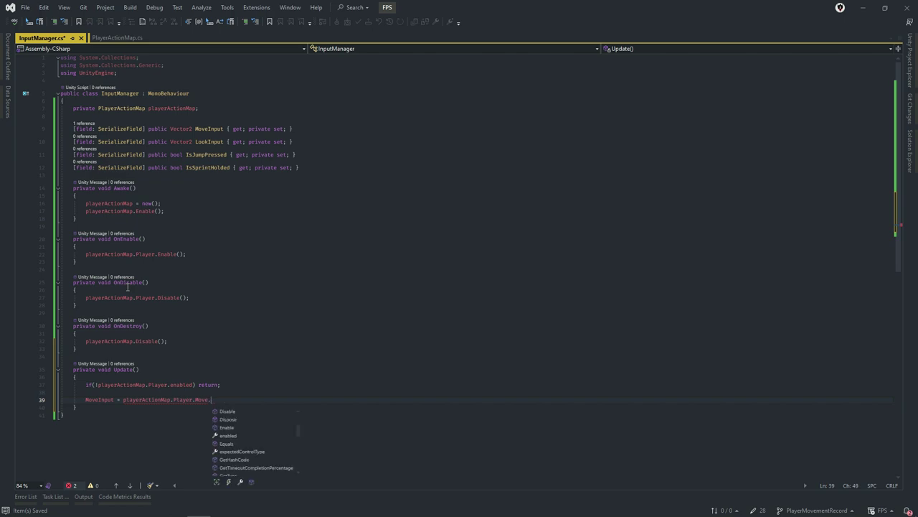
pyautogui.write('Read')
pyautogui.press('Tab')
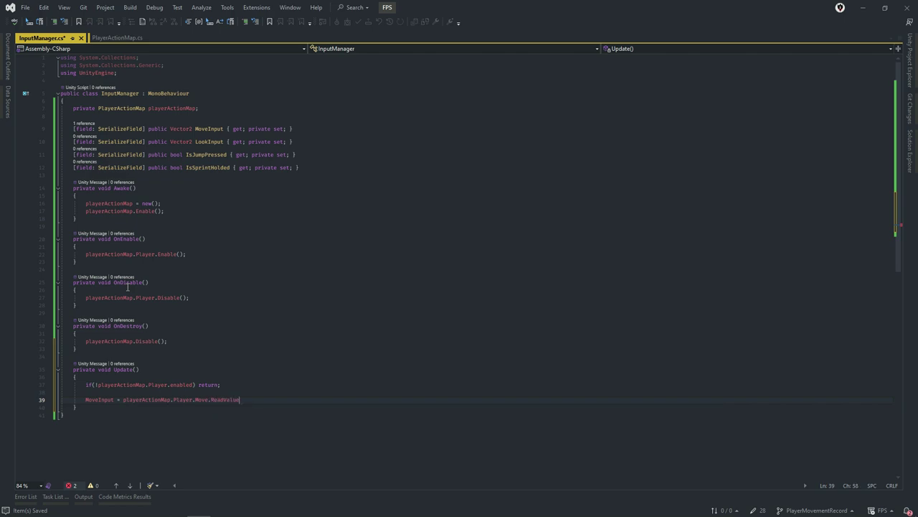
pyautogui.write('<V')
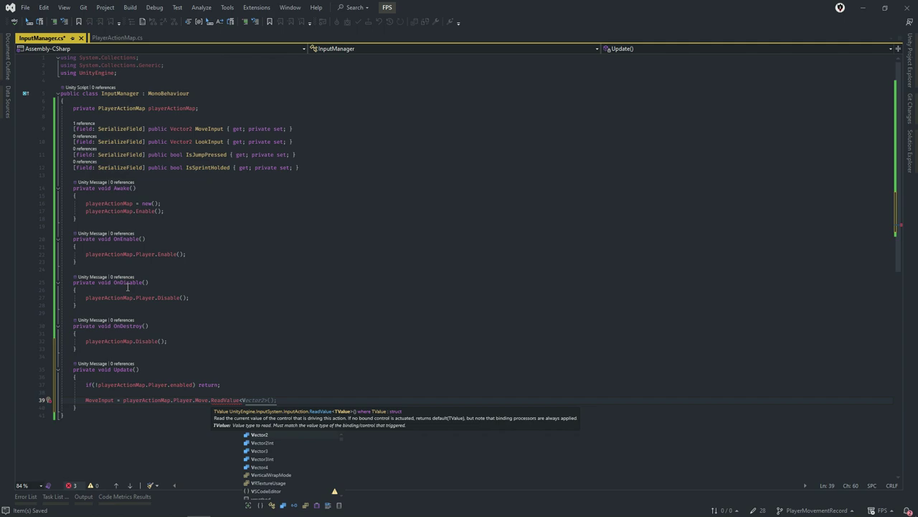
pyautogui.press('Tab')
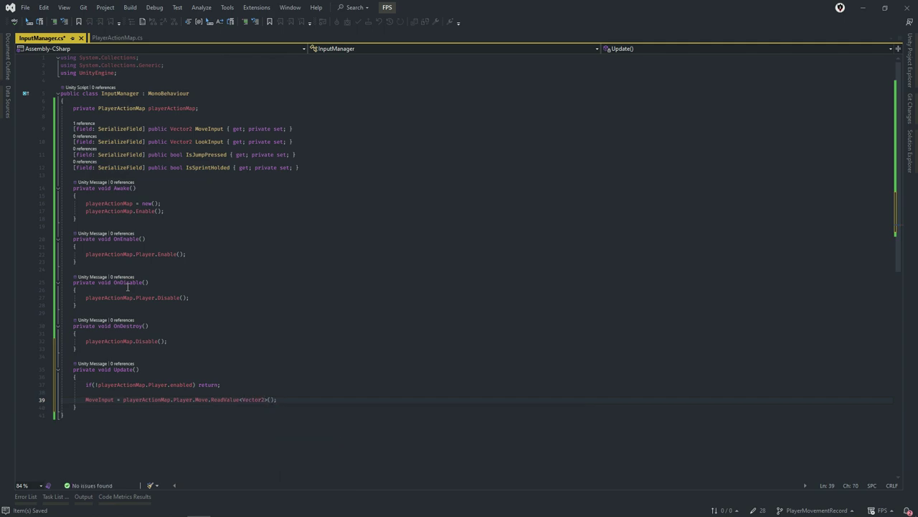
pyautogui.press('Return')
pyautogui.write('LookInput')
pyautogui.write(' = playerActionMap.P')
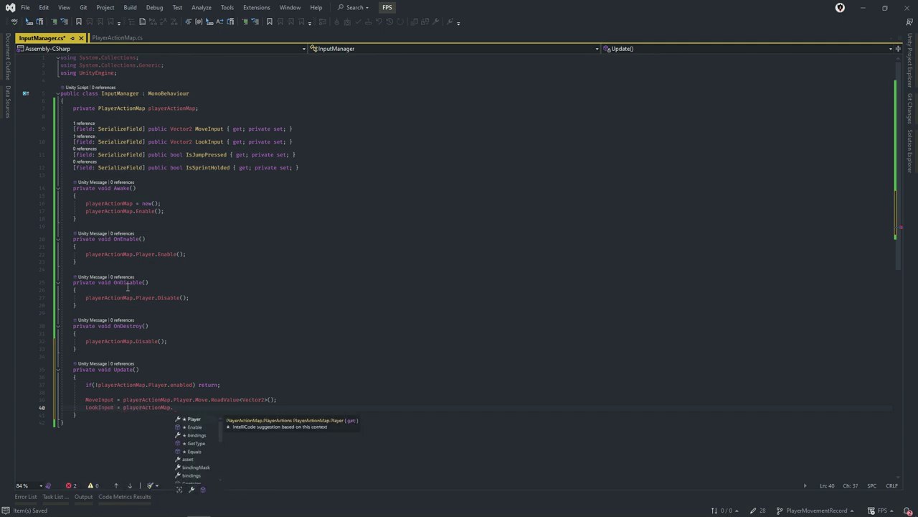
pyautogui.write('layer.Look.')
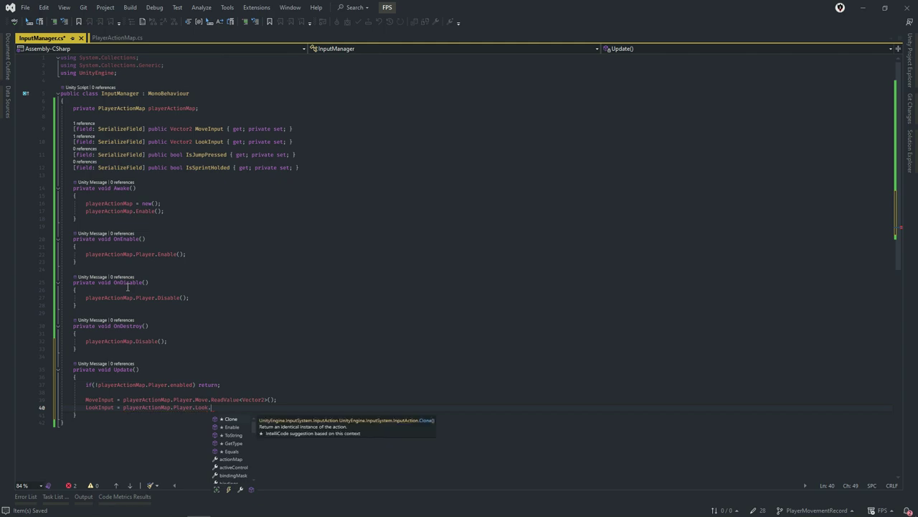
pyautogui.write('ReadValue<')
pyautogui.press('Tab')
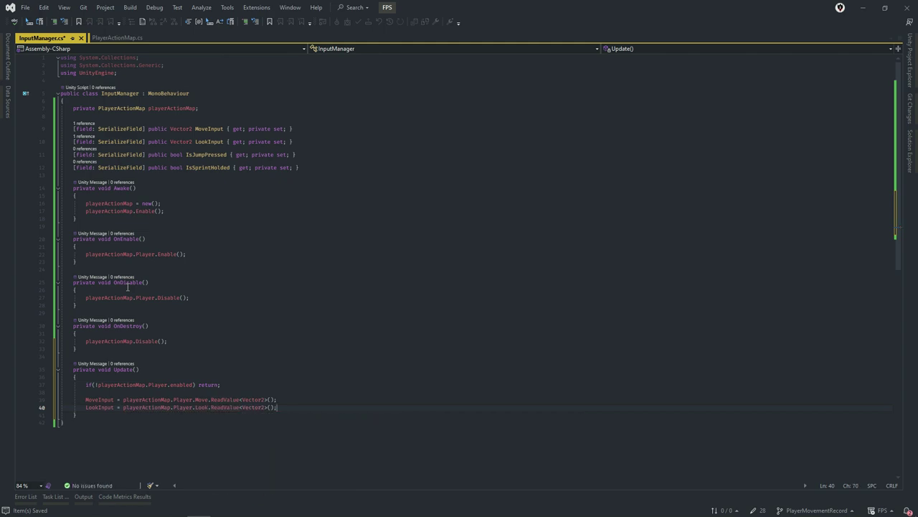
pyautogui.hotkey('ctrl', 's')
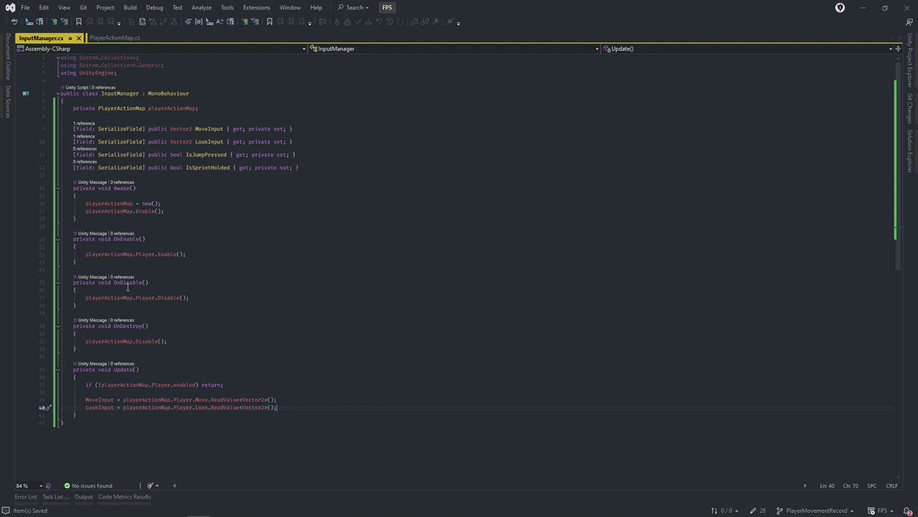
# Add the line IsJumpPressed = playerActionMap.Player.Jump.WasPerformedThisFrame(); to Update() and save the script.
pyautogui.press('Return')
pyautogui.press('Return')
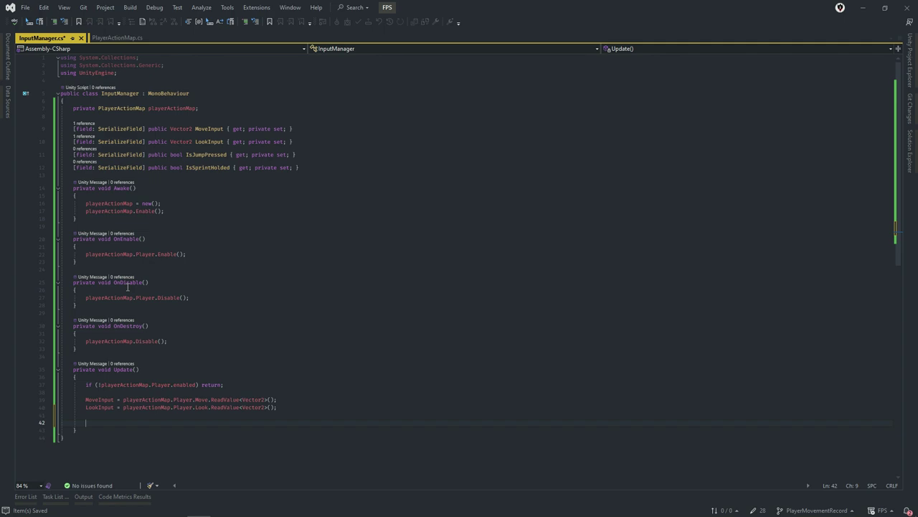
pyautogui.write('IsJum')
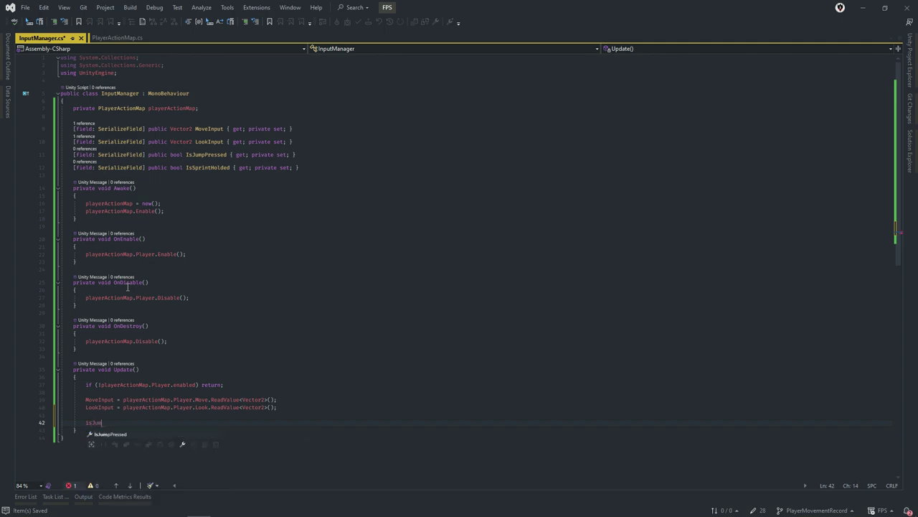
pyautogui.press('Tab')
pyautogui.write('= p.')
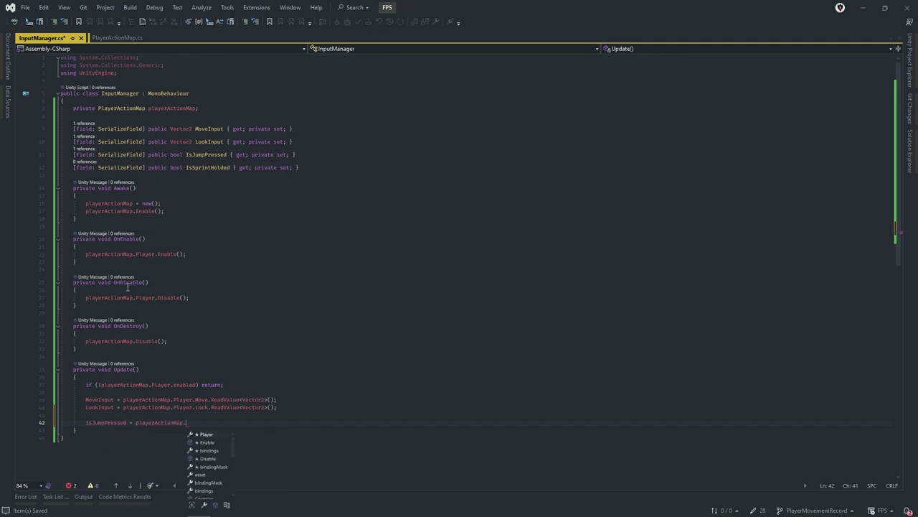
pyautogui.write('Pl')
pyautogui.press('Tab')
pyautogui.write('.Jum')
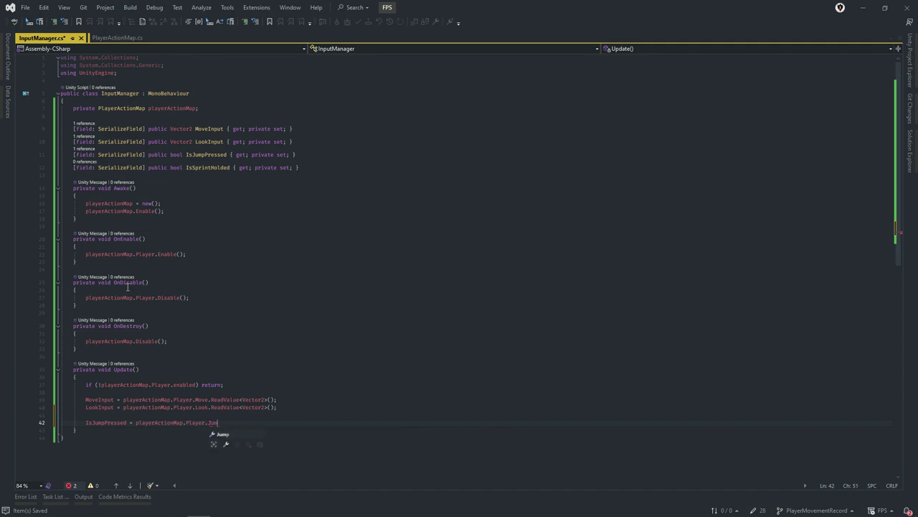
pyautogui.write('p')
pyautogui.write('.')
pyautogui.write('Was')
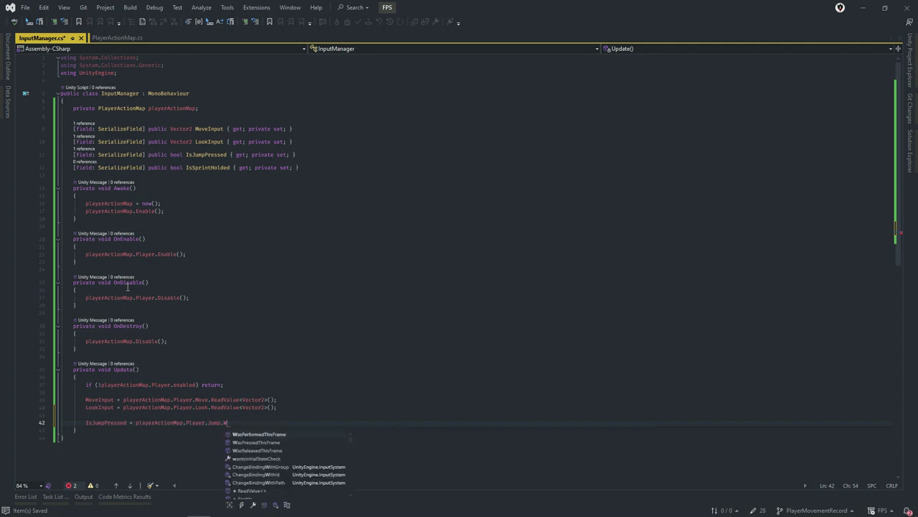
pyautogui.press('Down')
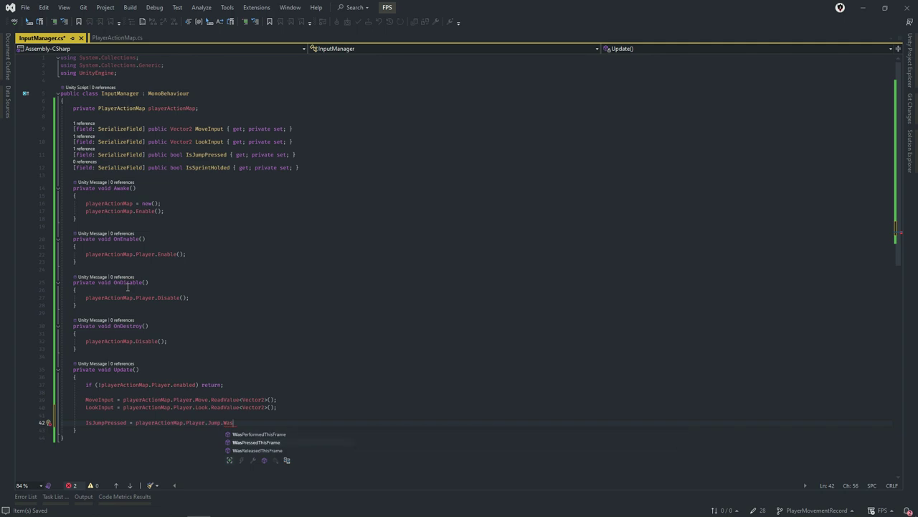
pyautogui.press('Up')
pyautogui.press('Tab')
pyautogui.write('()')
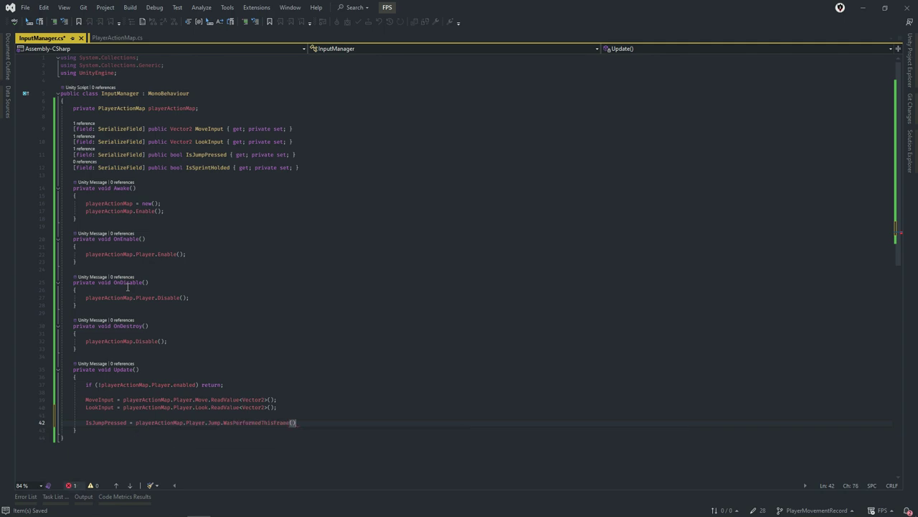
pyautogui.write(';')
pyautogui.hotkey('ctrl', 's')
# Below the jump line, start an if condition on playerActionMap.Player.Sprint.WasPressedThisFrame.
pyautogui.press('Return')
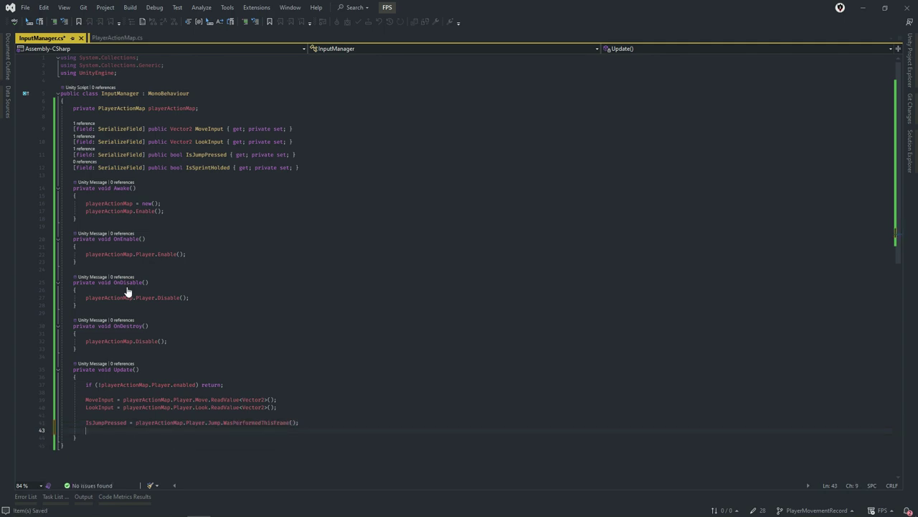
pyautogui.press('Return')
pyautogui.write('if')
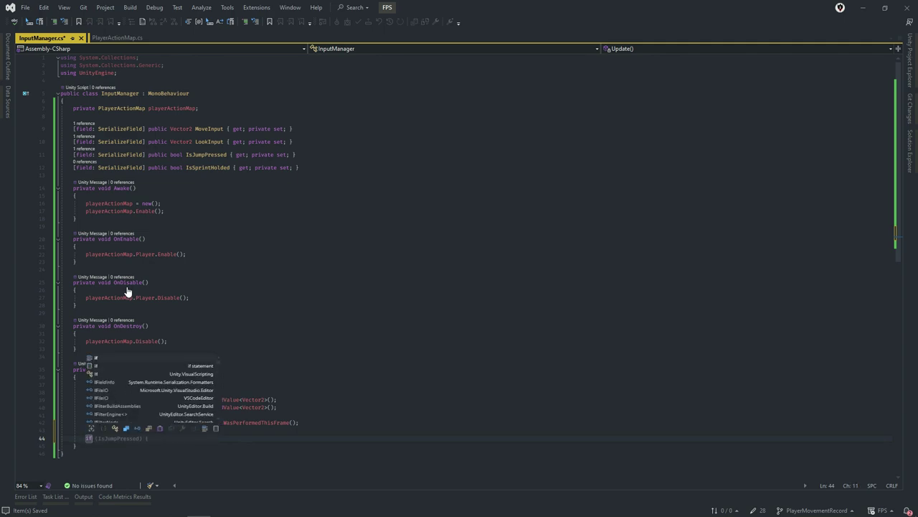
pyautogui.write('(')
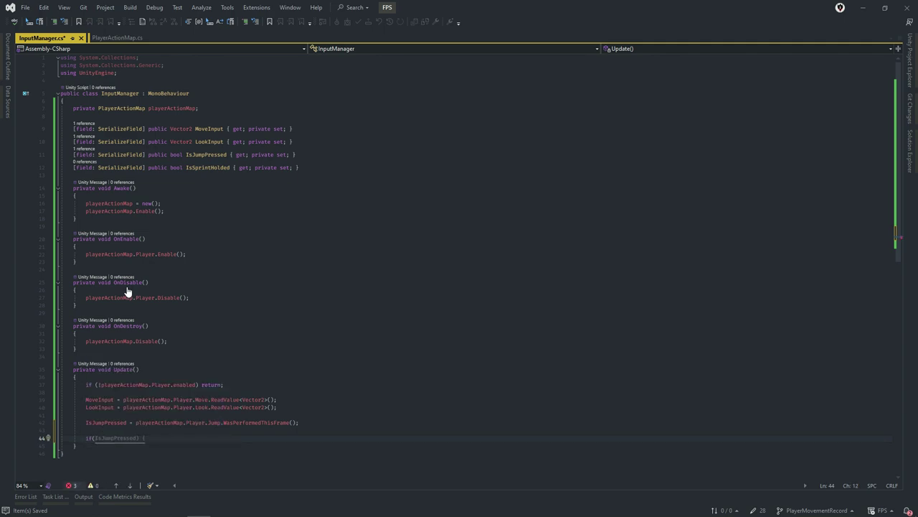
pyautogui.write('playerActionMap.')
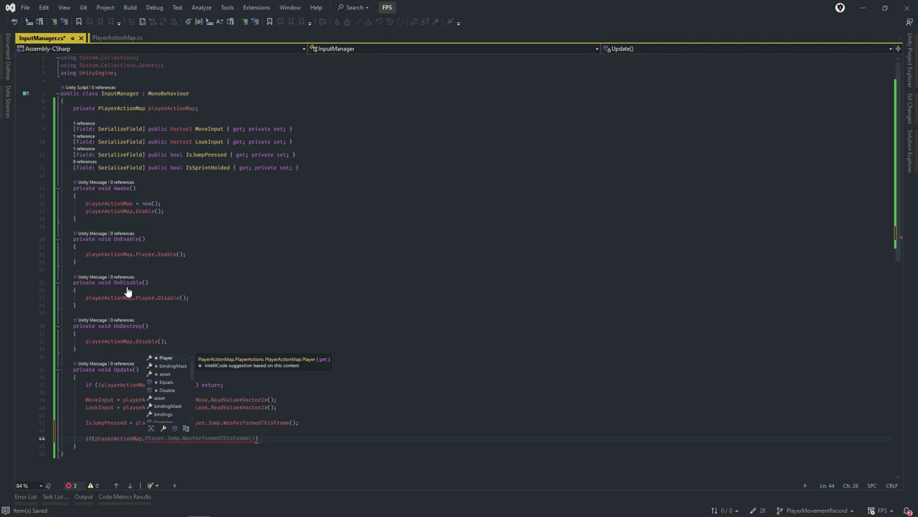
pyautogui.write('Player.Sprint')
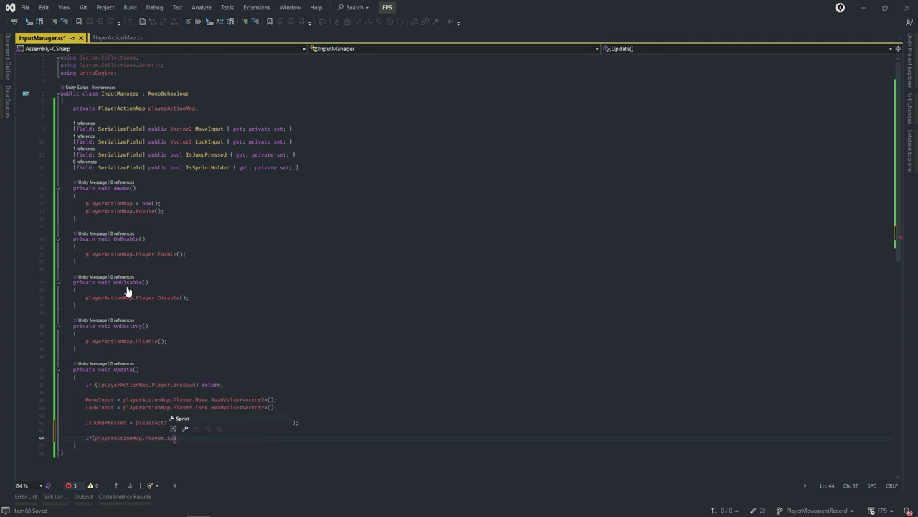
pyautogui.write('.wa')
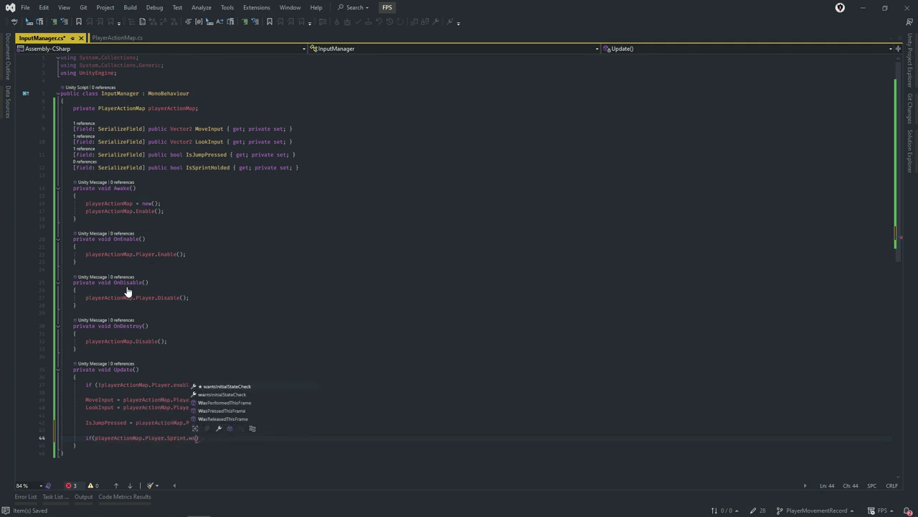
pyautogui.press('Down')
pyautogui.press('Down')
pyautogui.press('Down')
pyautogui.press('Down')
pyautogui.press('Up')
pyautogui.press('Tab')
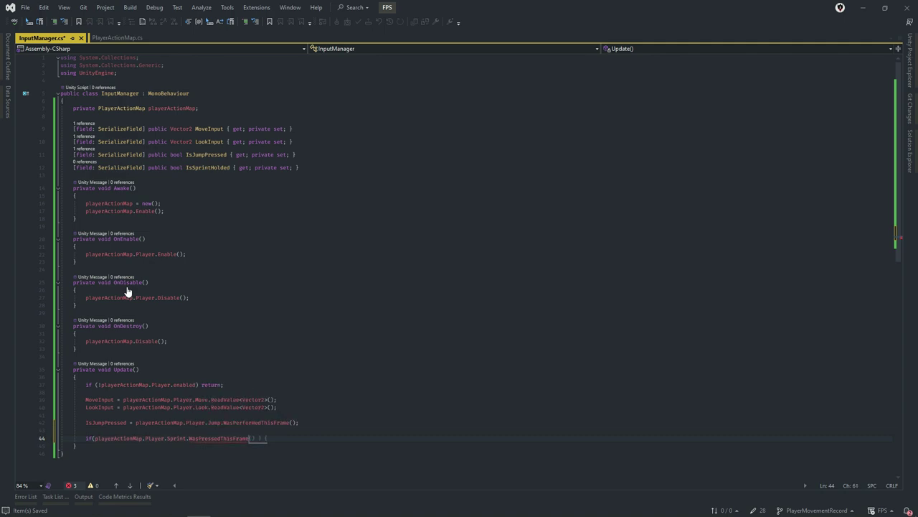
# Add '&& playerActionMap.Player.Sprint.IsPressed()' as the second condition and open the if block's braces.
pyautogui.write('()')
pyautogui.write(' &&')
pyautogui.write(' pl')
pyautogui.press('Tab')
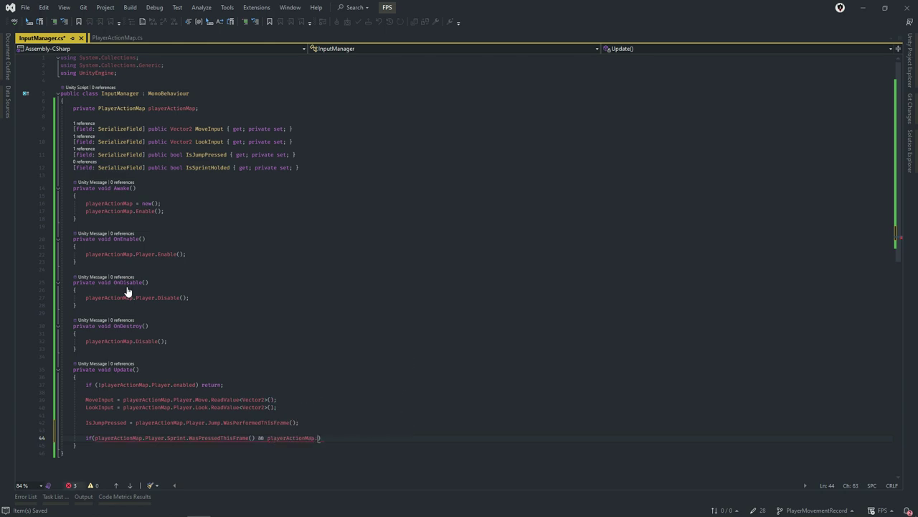
pyautogui.write('.')
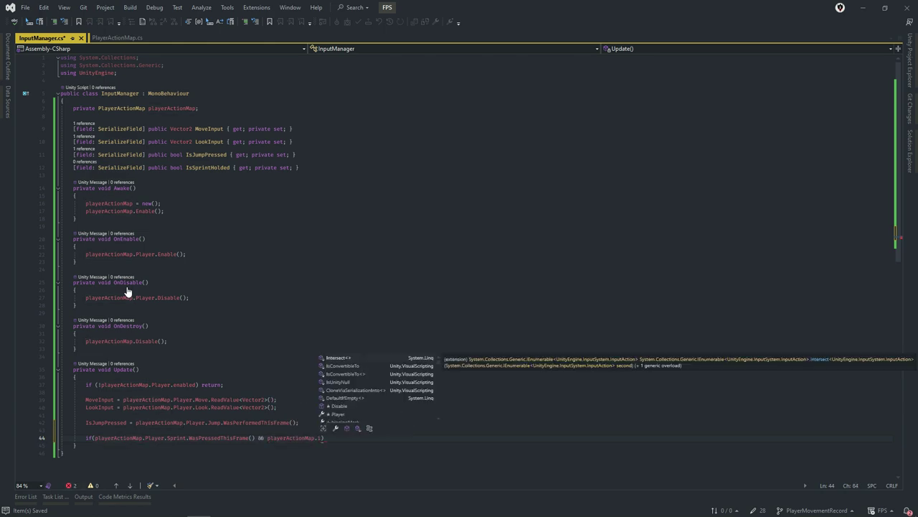
pyautogui.write('P')
pyautogui.press('Tab')
pyautogui.write('.')
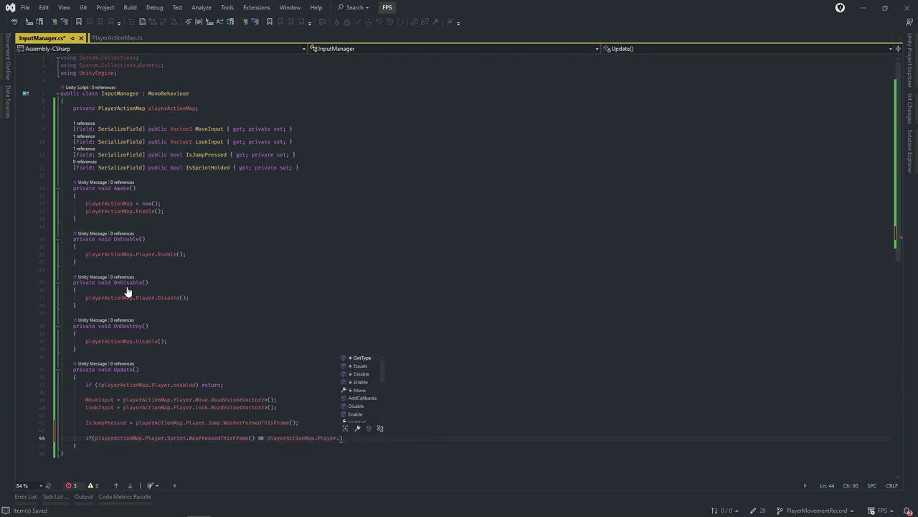
pyautogui.write('S')
pyautogui.press('Tab')
pyautogui.write('.')
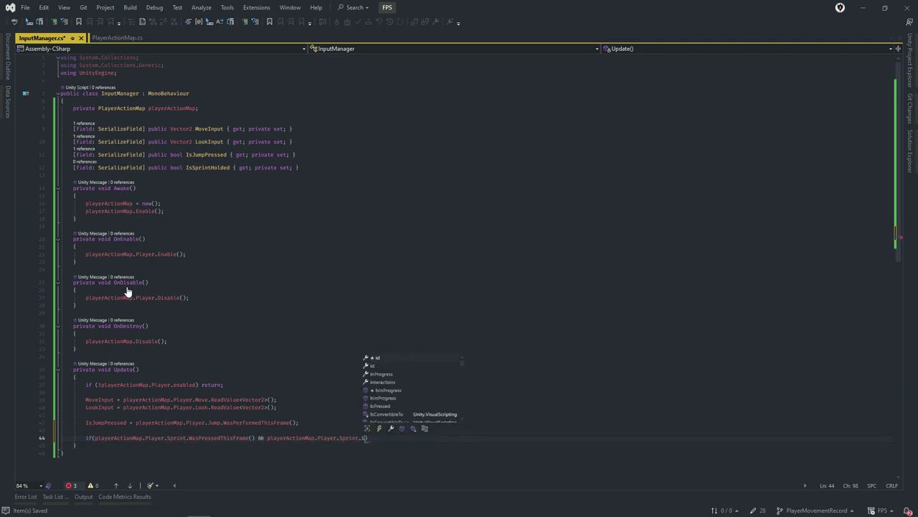
pyautogui.write('is')
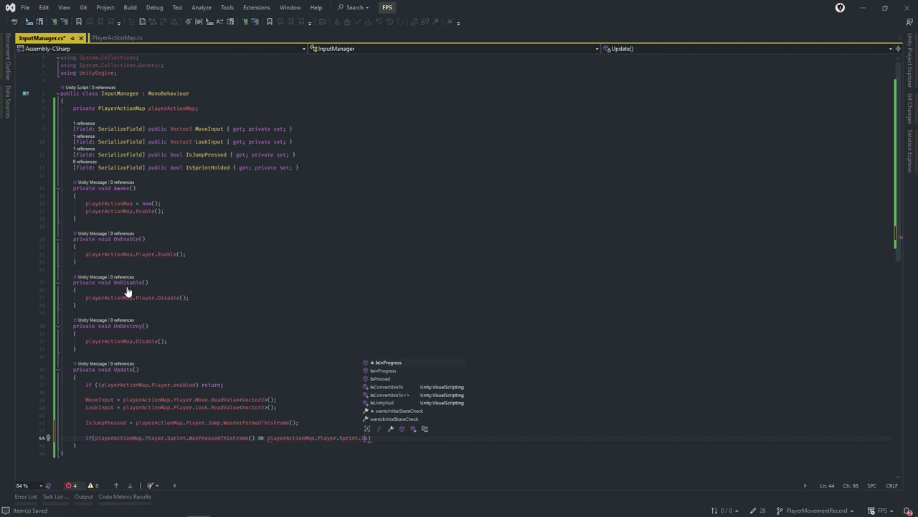
pyautogui.press('Down')
pyautogui.press('Down')
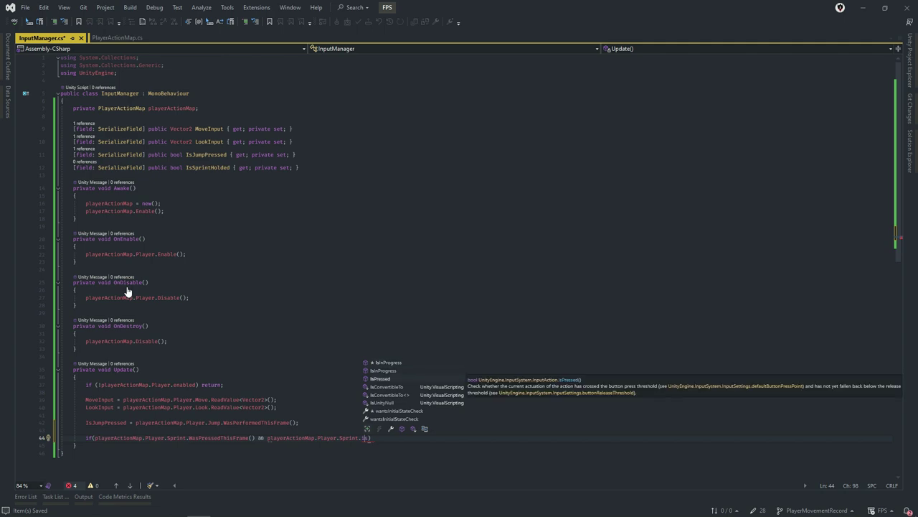
pyautogui.press('Tab')
pyautogui.write('(')
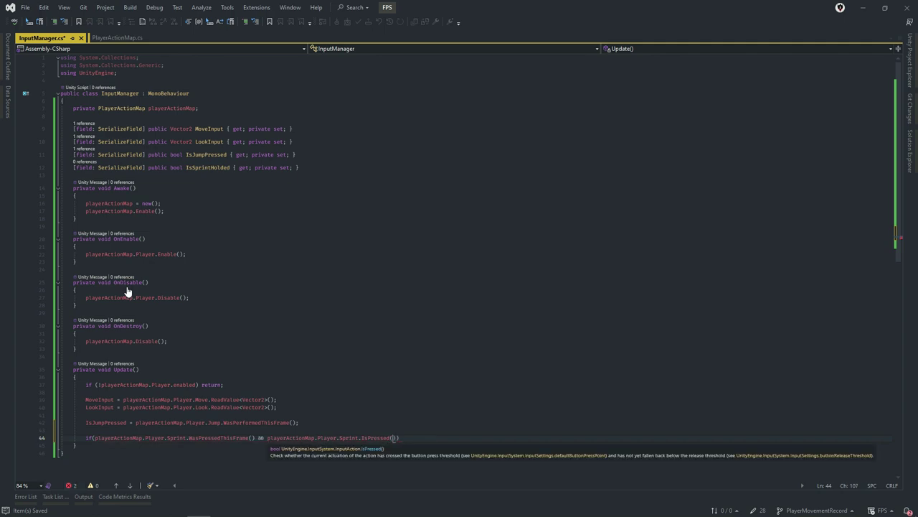
pyautogui.write(')')
pyautogui.press('Return')
pyautogui.write('{')
pyautogui.press('Return')
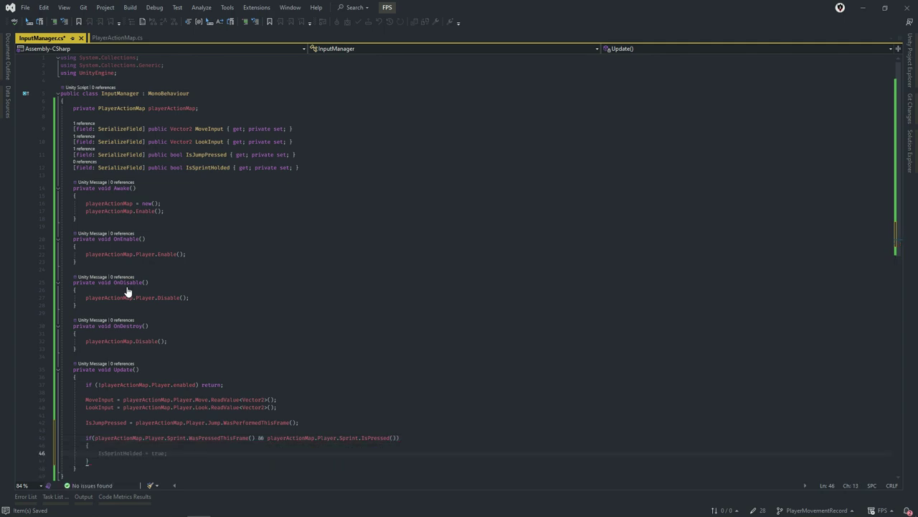
# Below the sprint block, add an else if on playerActionMap.Player.Sprint.WasReleasedThisFrame() with an opening brace.
pyautogui.press('Down')
pyautogui.press('Return')
pyautogui.write('e')
pyautogui.write('lse')
pyautogui.write(' if()')
pyautogui.write('playerActionMap.')
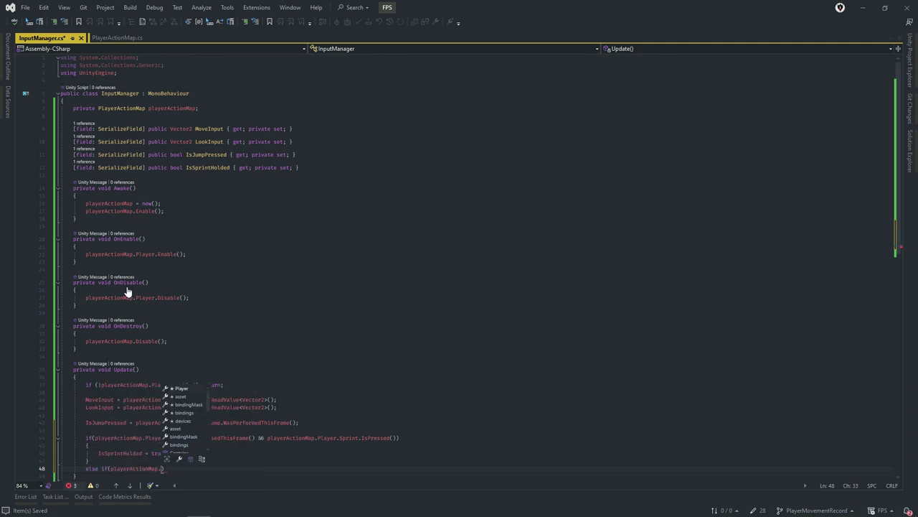
pyautogui.write('pl.Sprint')
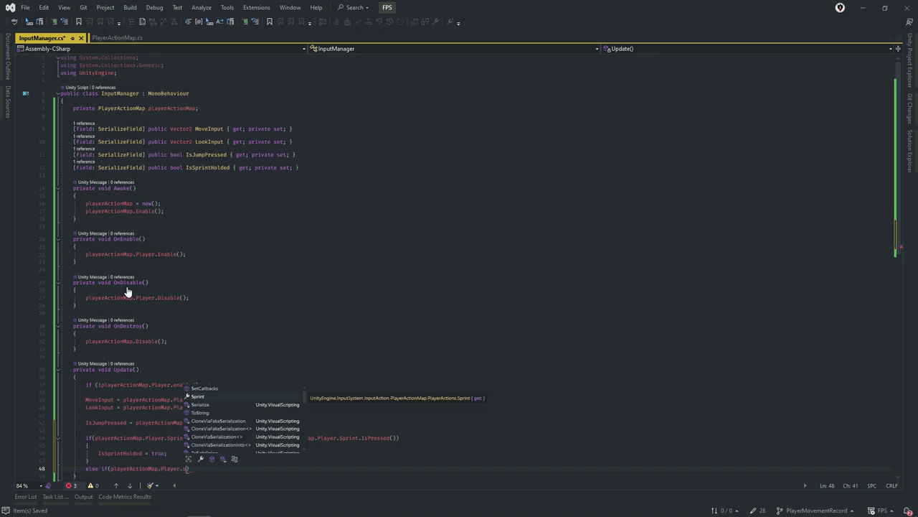
pyautogui.write('.wasr')
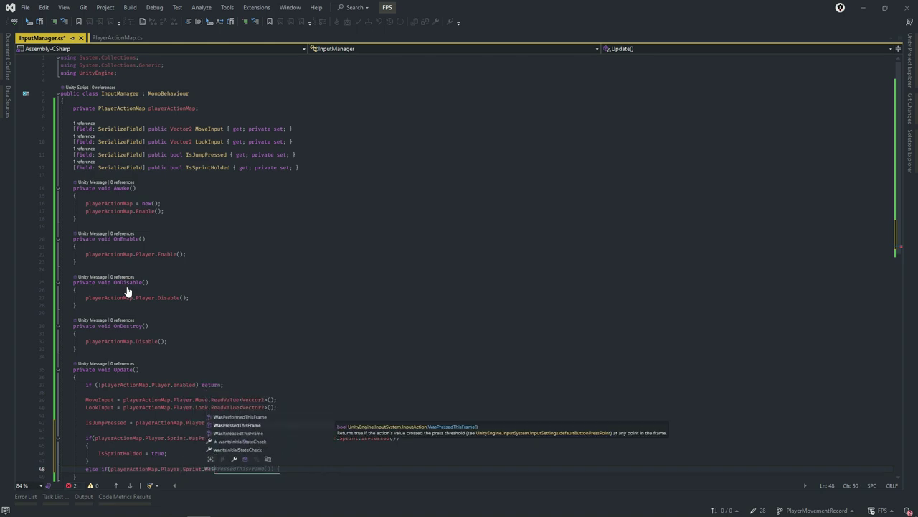
pyautogui.press('Tab')
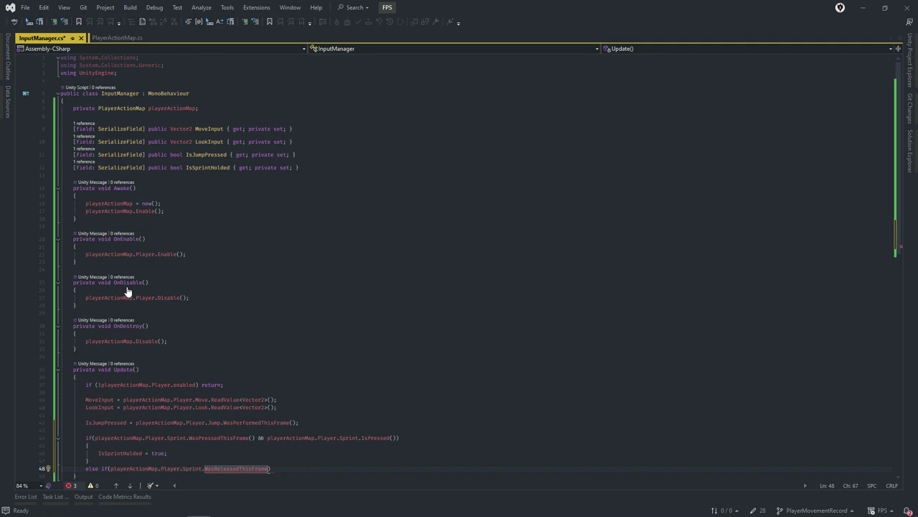
pyautogui.write('()')
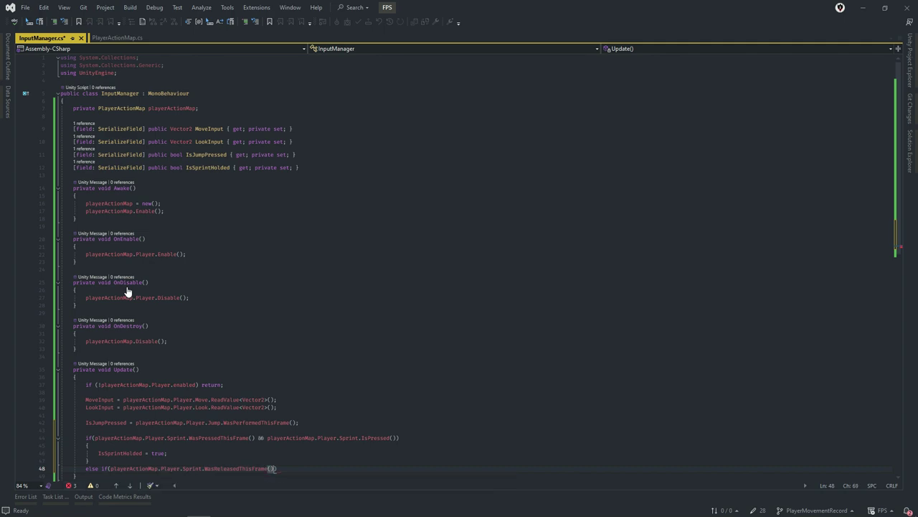
pyautogui.press('End')
pyautogui.write('{')
pyautogui.press('Return')
# Set IsSprintHolded = false; inside the else-if block and save InputManager.cs.
pyautogui.write('Is')
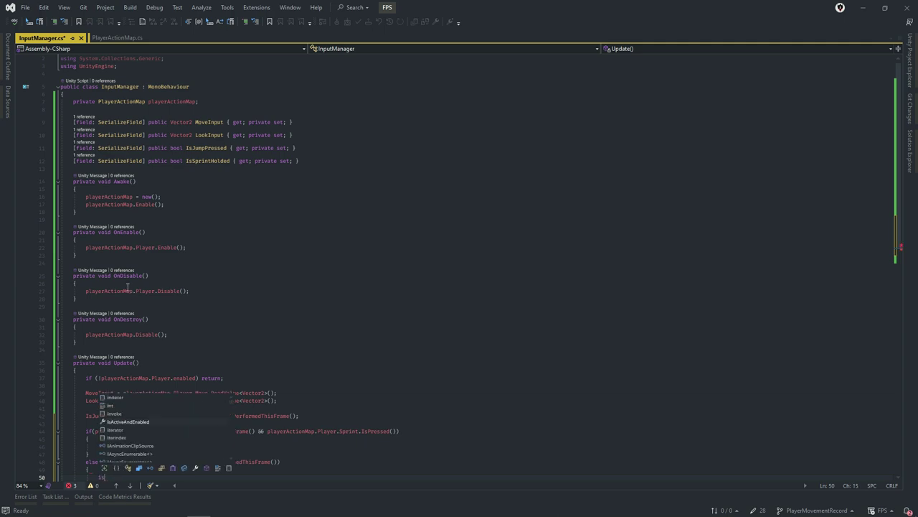
pyautogui.press('Down')
pyautogui.press('Down')
pyautogui.press('space')
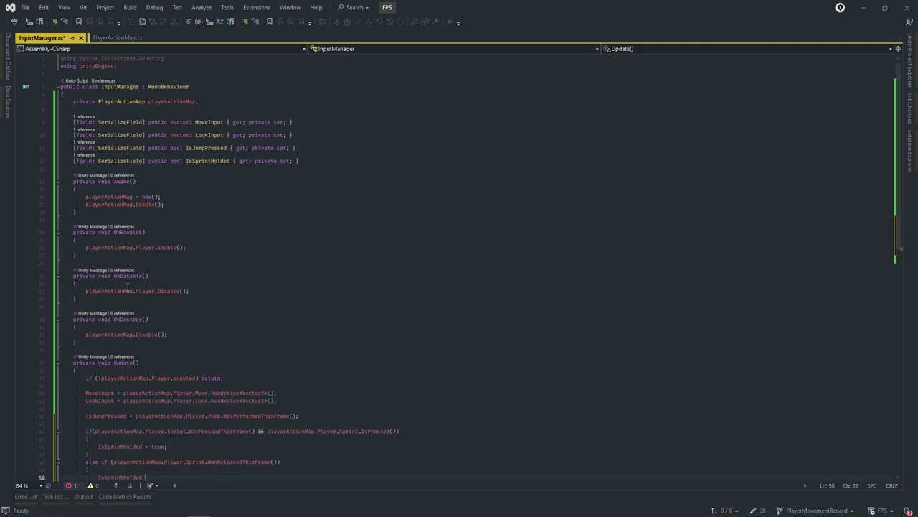
pyautogui.write('= false;')
pyautogui.hotkey('ctrl', 's')
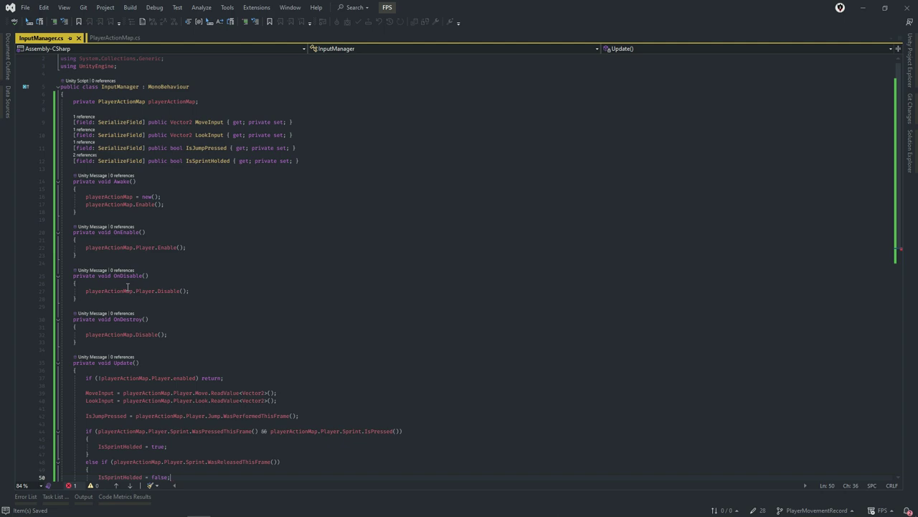
pyautogui.scroll(-2, 181, 368)
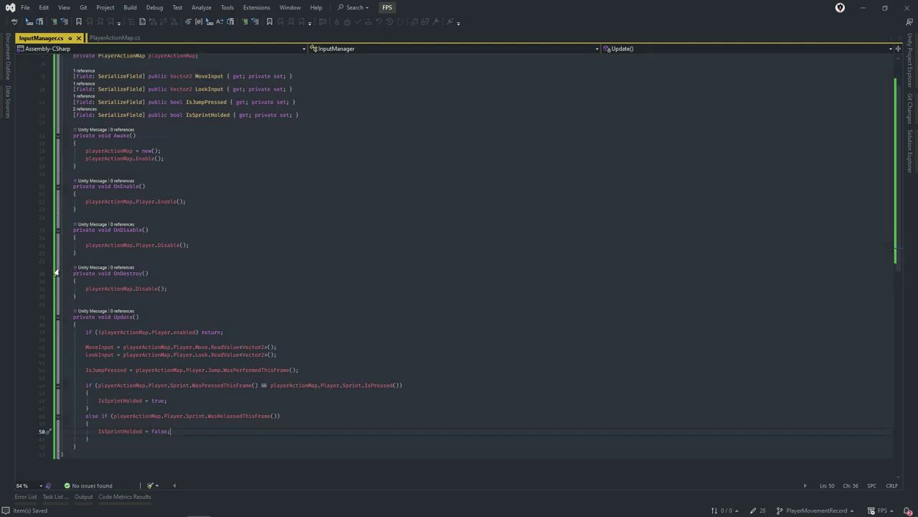
pyautogui.moveTo(97, 385); pyautogui.dragTo(313, 385)
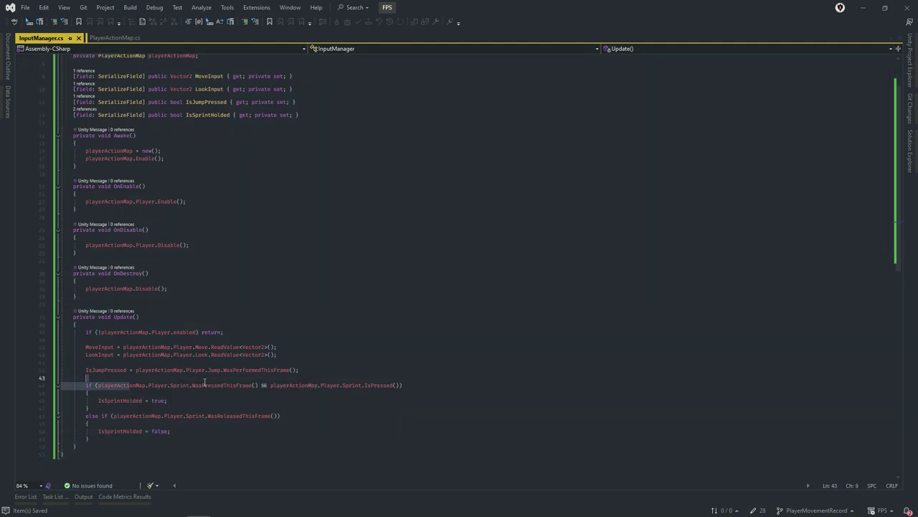
pyautogui.click(167, 400)
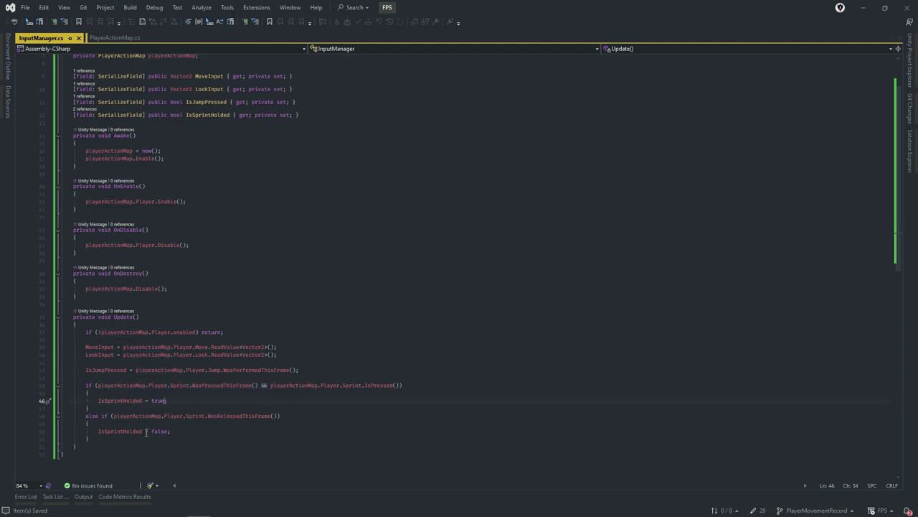
pyautogui.click(147, 432)
pyautogui.moveTo(222, 386)
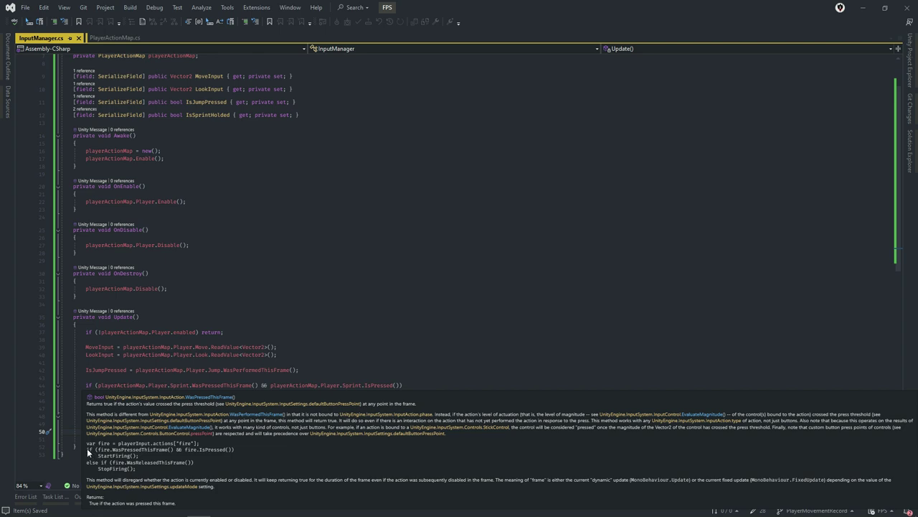
pyautogui.click(337, 340)
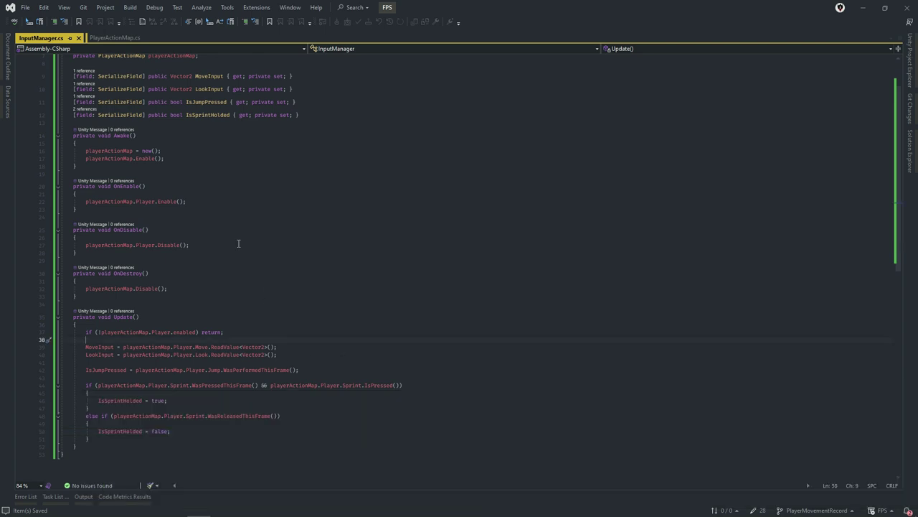
pyautogui.scroll(1, 235, 241)
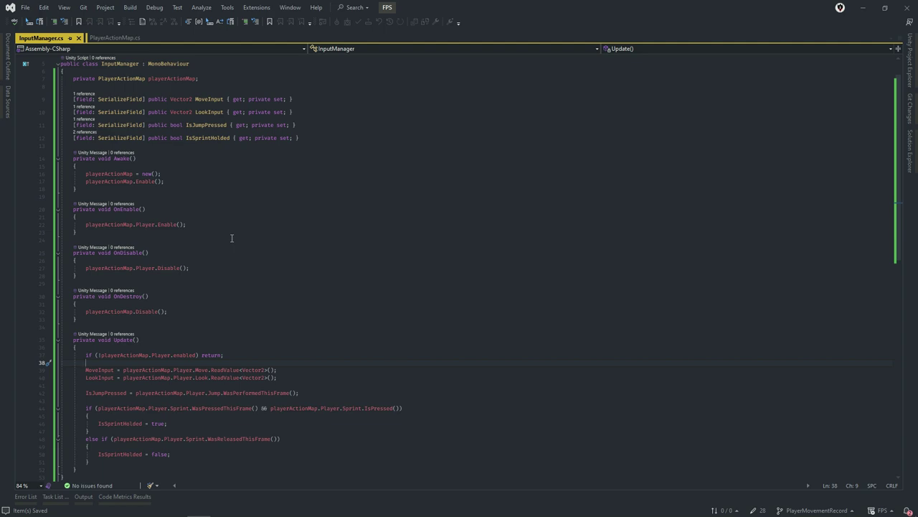
pyautogui.scroll(-3, 232, 237)
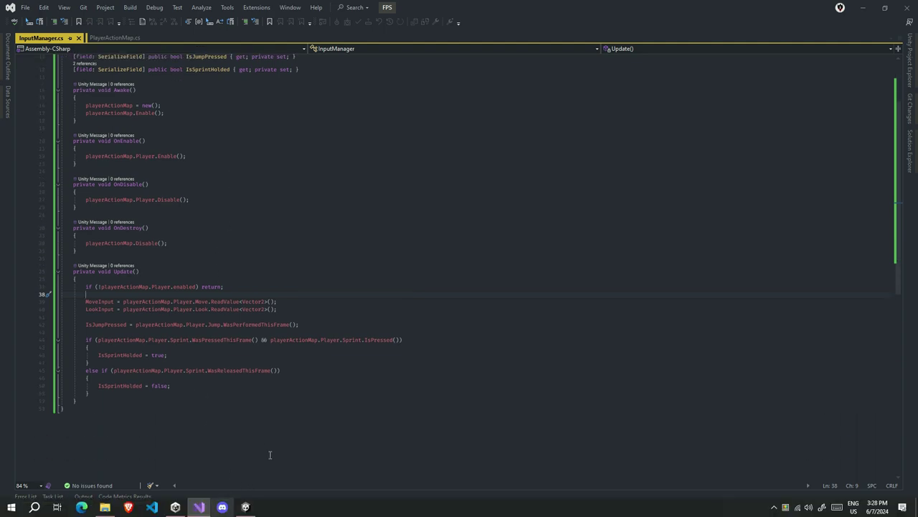
# Glance back at the InputManager.cs code, then return to the Unity editor.
pyautogui.click(245, 506)
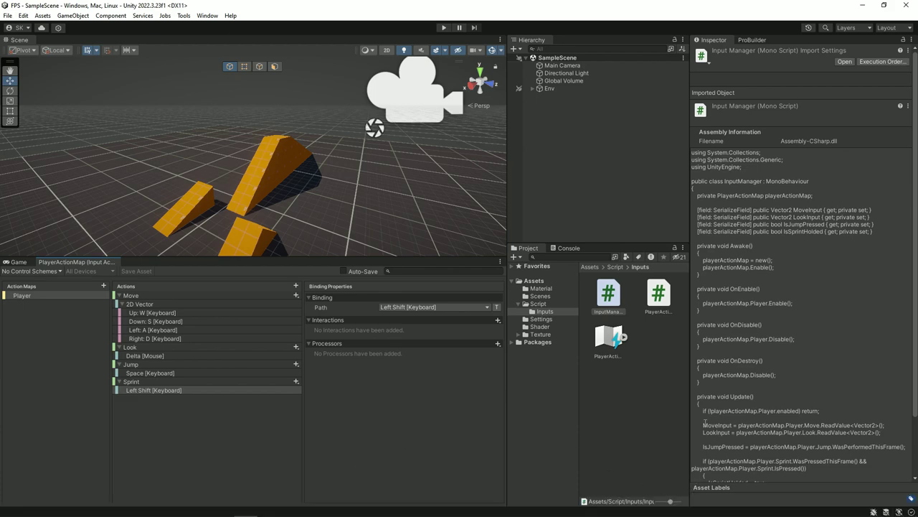
pyautogui.moveTo(249, 506)
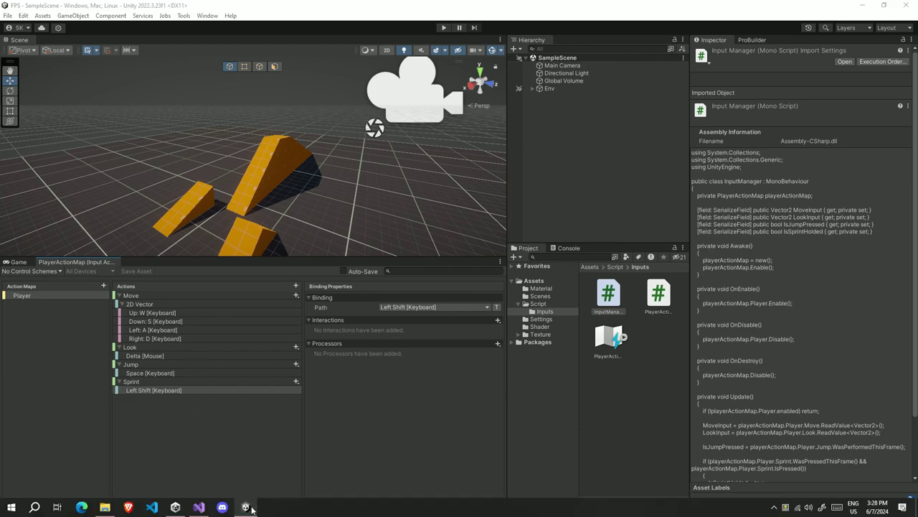
pyautogui.click(199, 506)
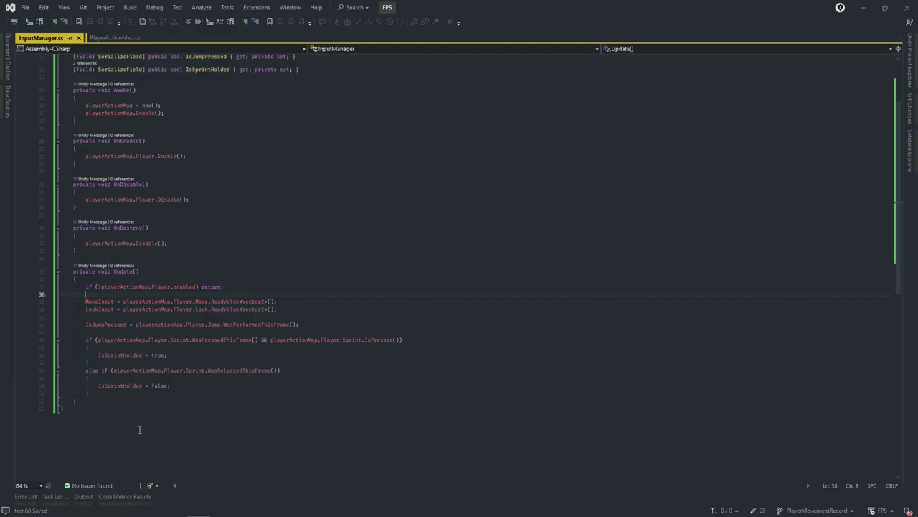
pyautogui.click(245, 507)
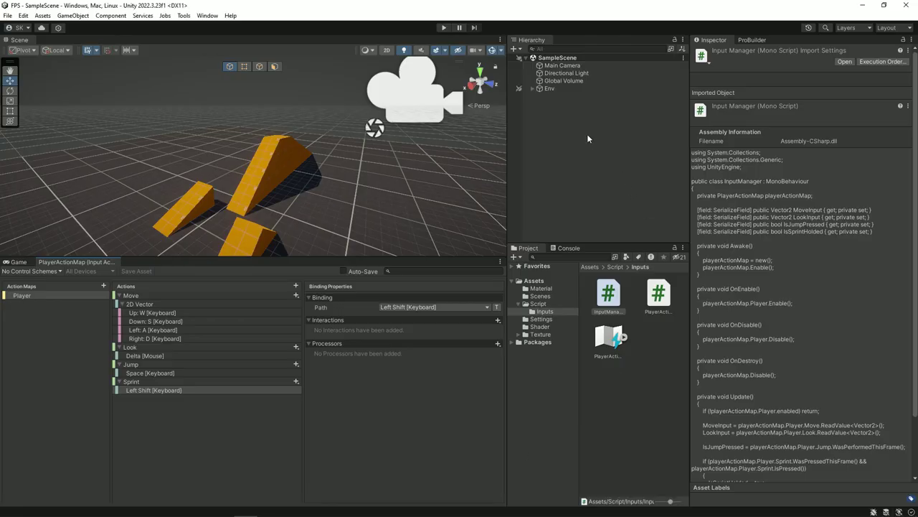
# Create an empty GameObject named Input, attach InputManager.cs to it, and enter Play mode.
pyautogui.rightClick(563, 130)
pyautogui.click(604, 255)
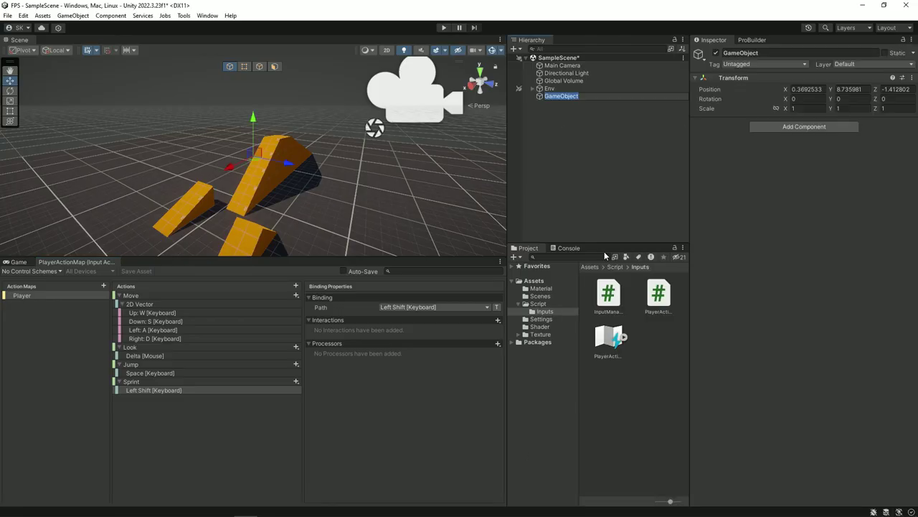
pyautogui.write('Inpu')
pyautogui.write('t')
pyautogui.press('Return')
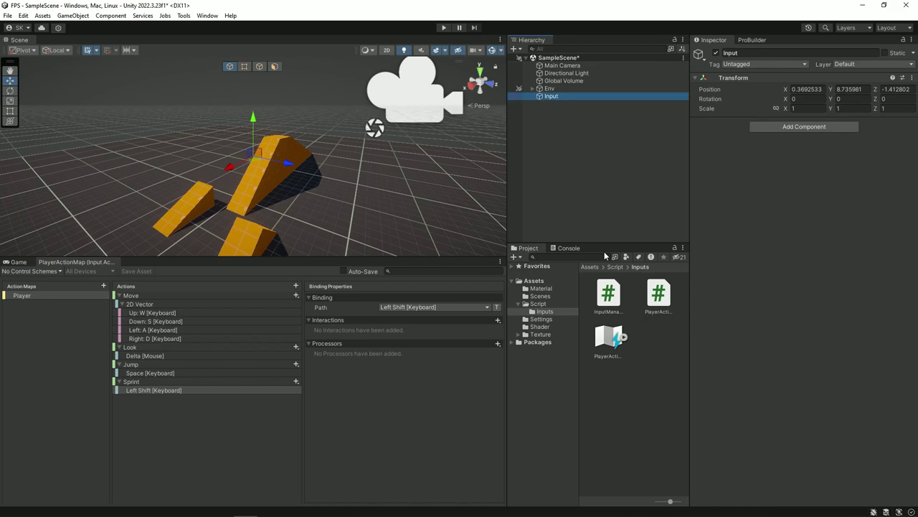
pyautogui.moveTo(609, 298); pyautogui.dragTo(713, 252)
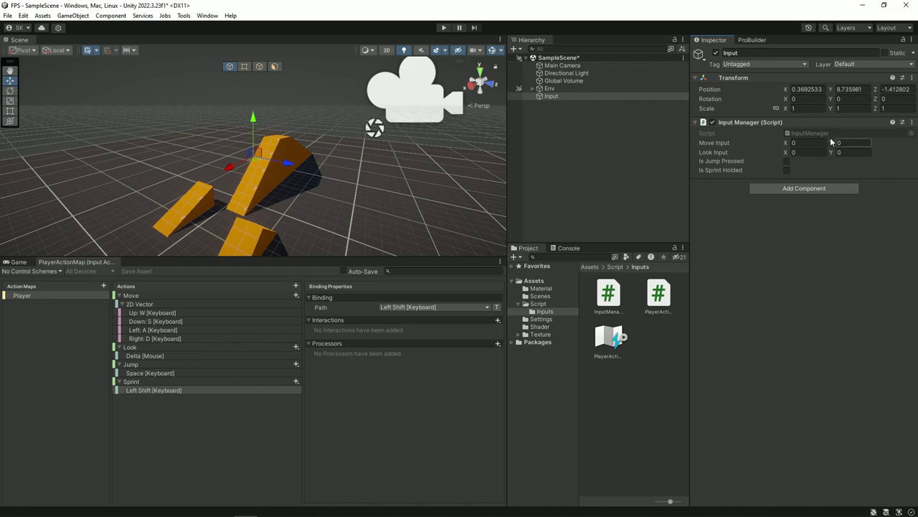
pyautogui.click(443, 27)
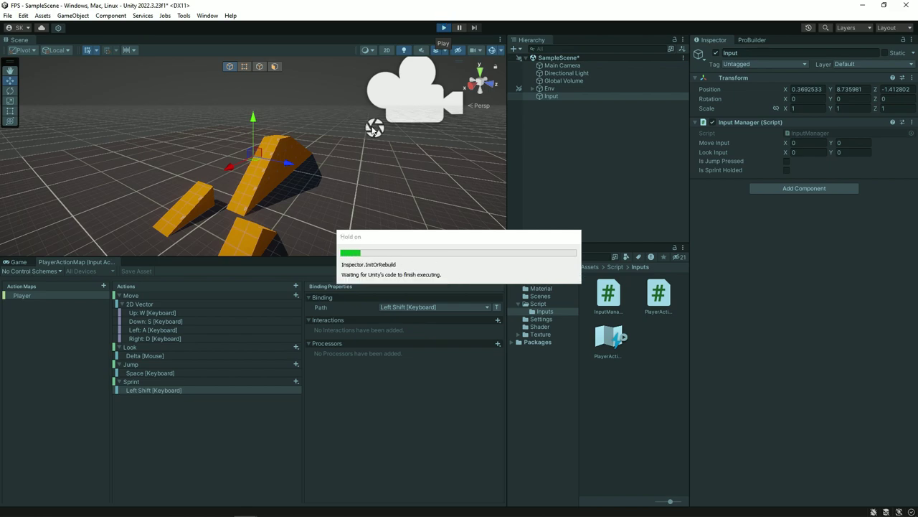
# Press W to check Move Input updates, then bring up the PlayerActionMap editor and Game view.
pyautogui.press('w')
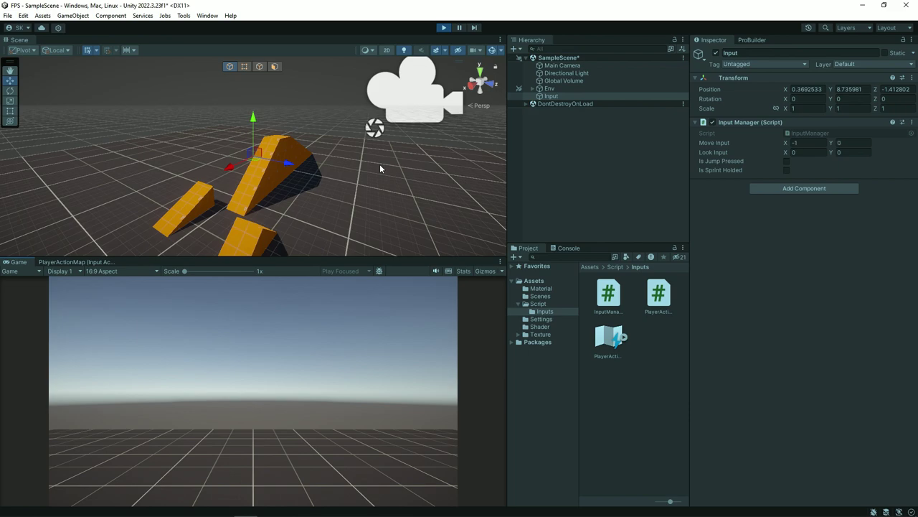
pyautogui.press('w')
pyautogui.click(44, 264)
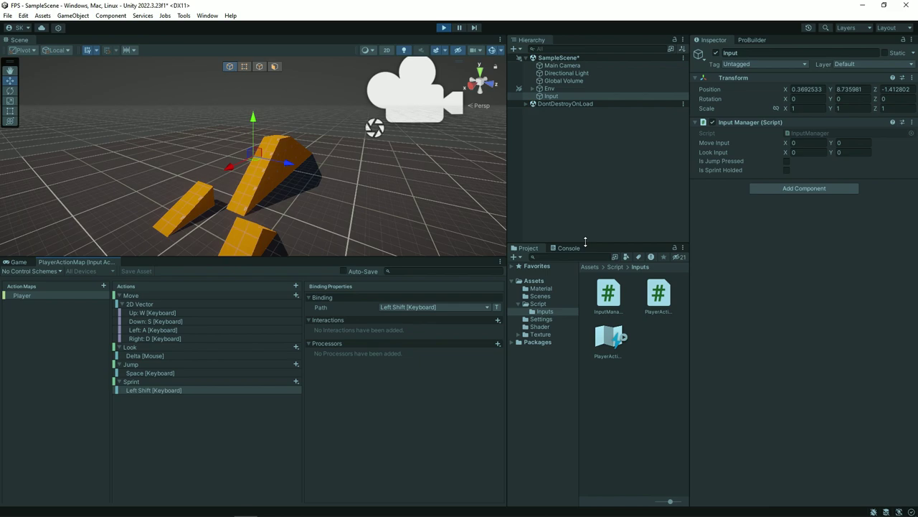
pyautogui.click(522, 128)
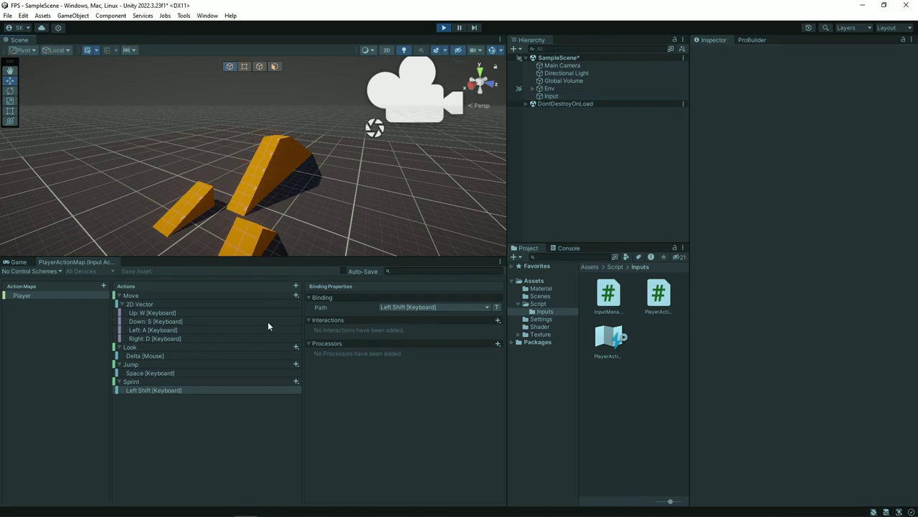
pyautogui.click(16, 262)
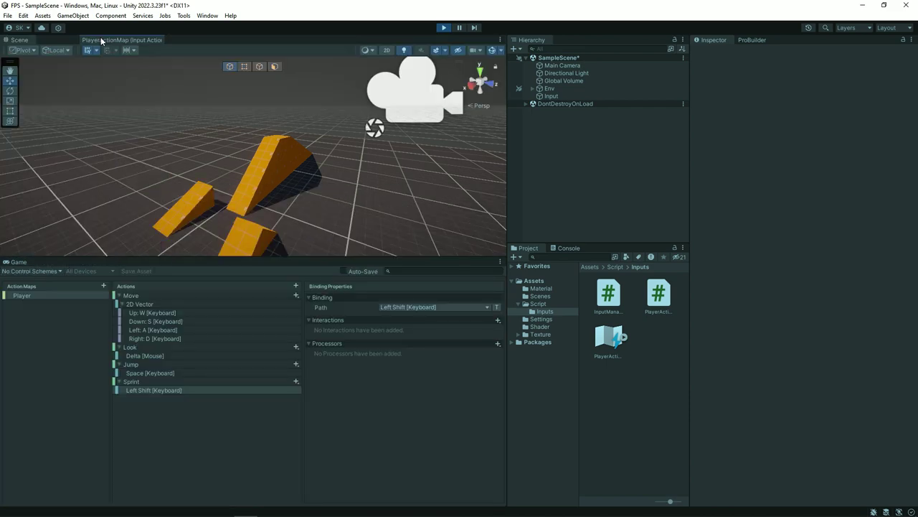
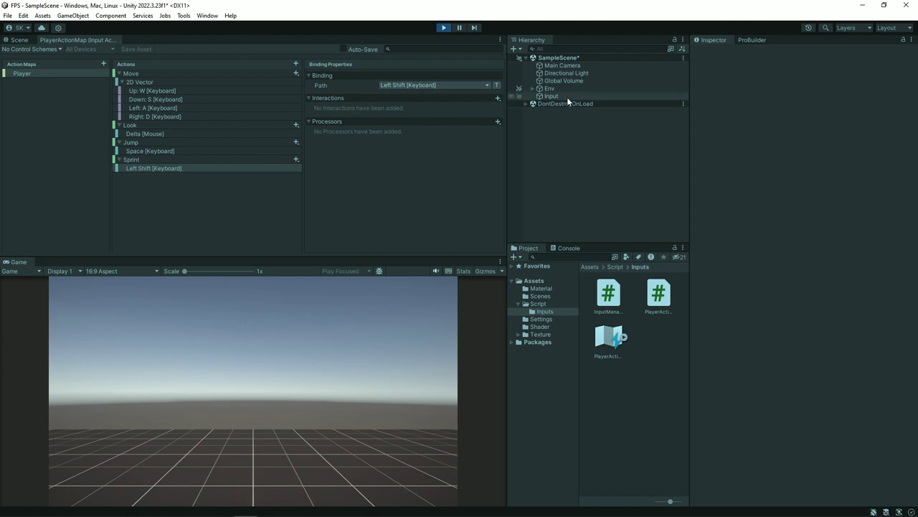
# Play-test WASD input, then switch the Move composite mode to Digital and save the asset.
pyautogui.click(567, 97)
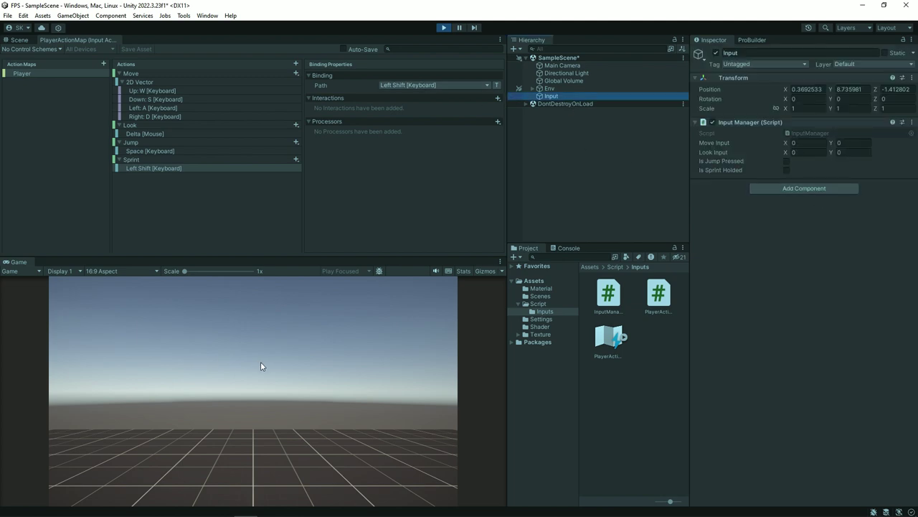
pyautogui.press('d')
pyautogui.click(199, 82)
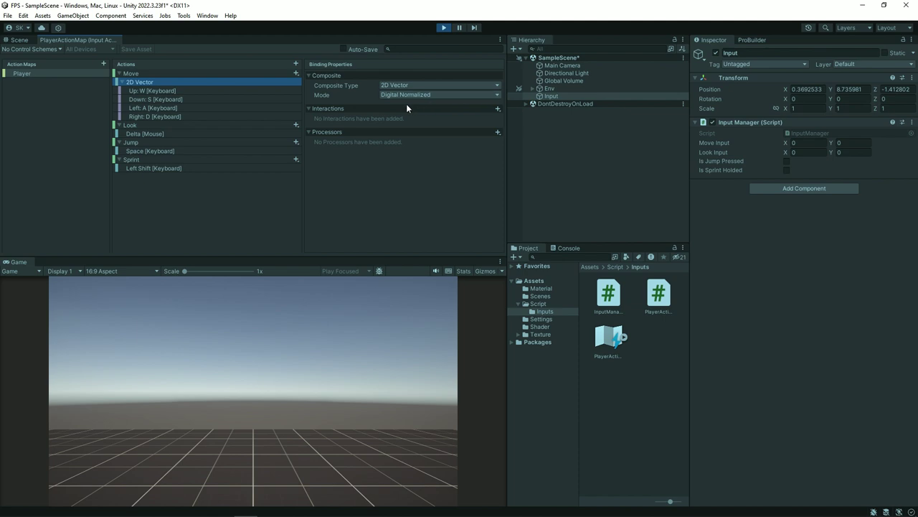
pyautogui.click(386, 95)
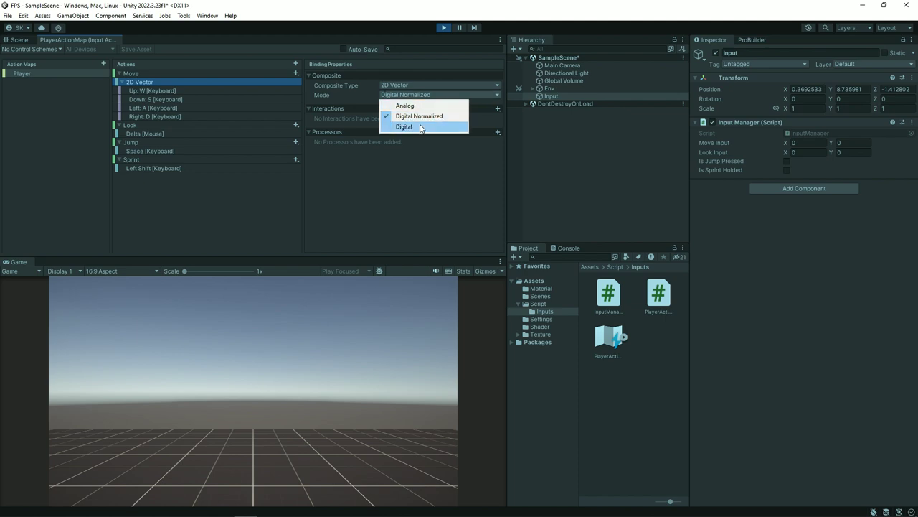
pyautogui.click(420, 126)
pyautogui.press('w')
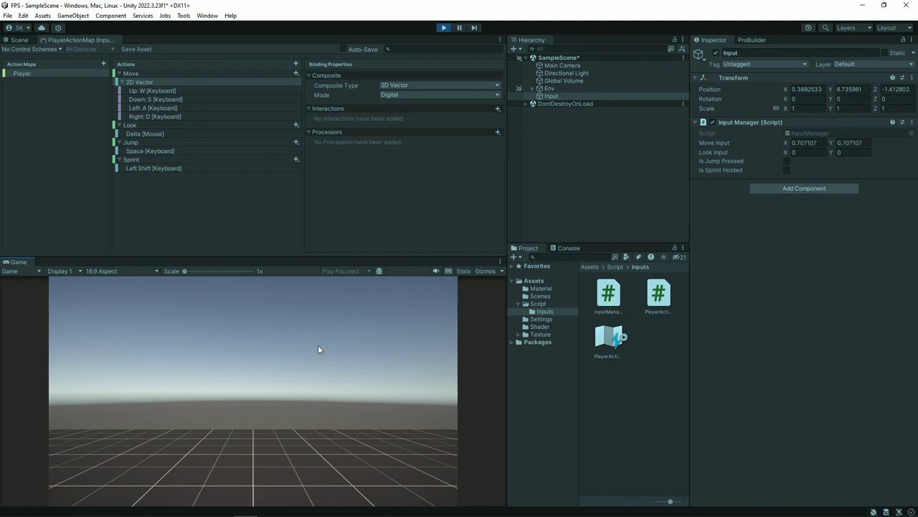
pyautogui.click(132, 50)
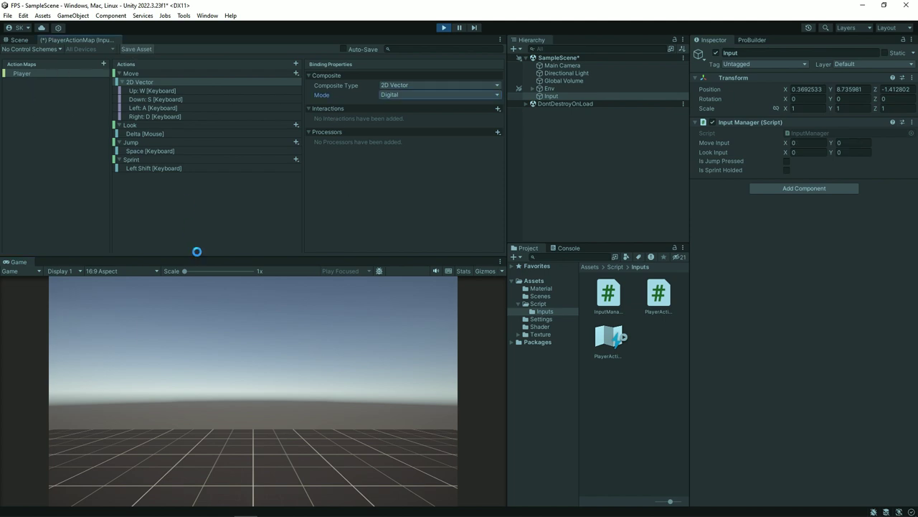
# Restart play mode to test diagonal W+D movement with Digital mode, then stop.
pyautogui.hotkey('ctrl', 'p')
pyautogui.click(443, 27)
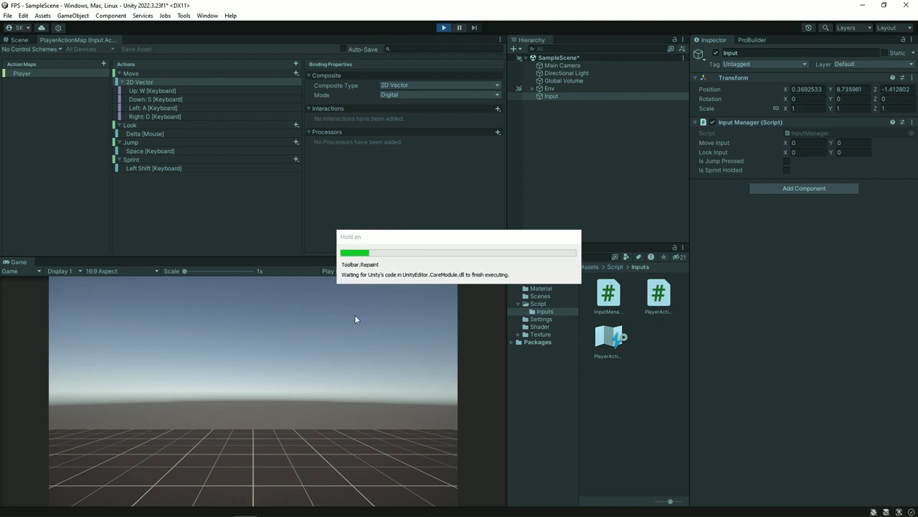
pyautogui.press('w')
pyautogui.press('d')
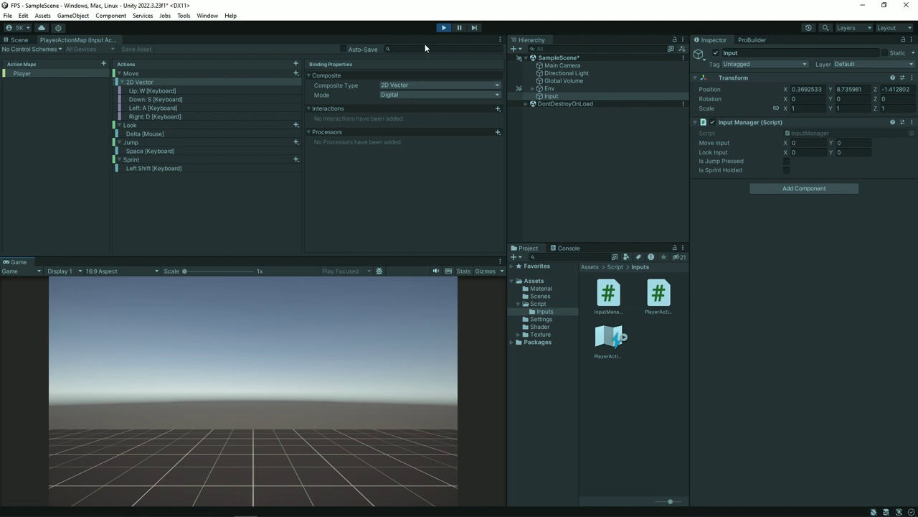
pyautogui.click(442, 29)
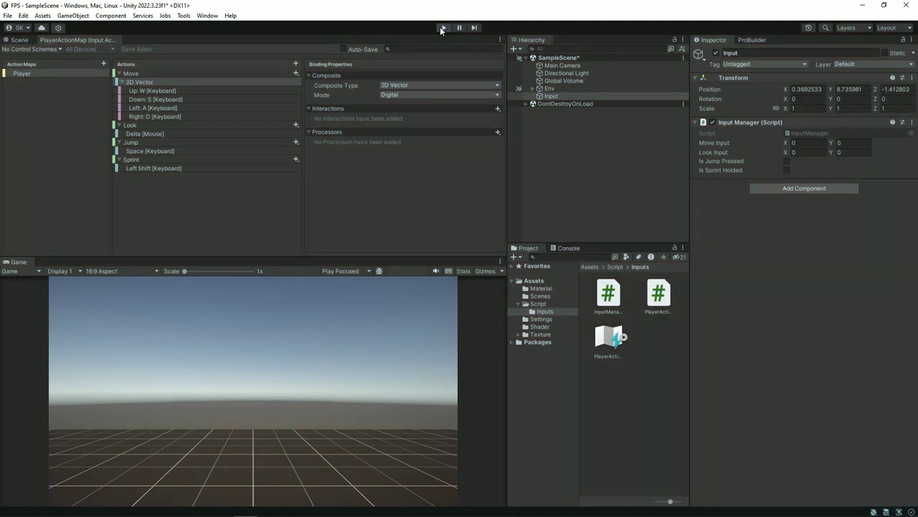
# Set the Move composite back to Digital Normalized and save the input action asset.
pyautogui.click(405, 93)
pyautogui.click(411, 116)
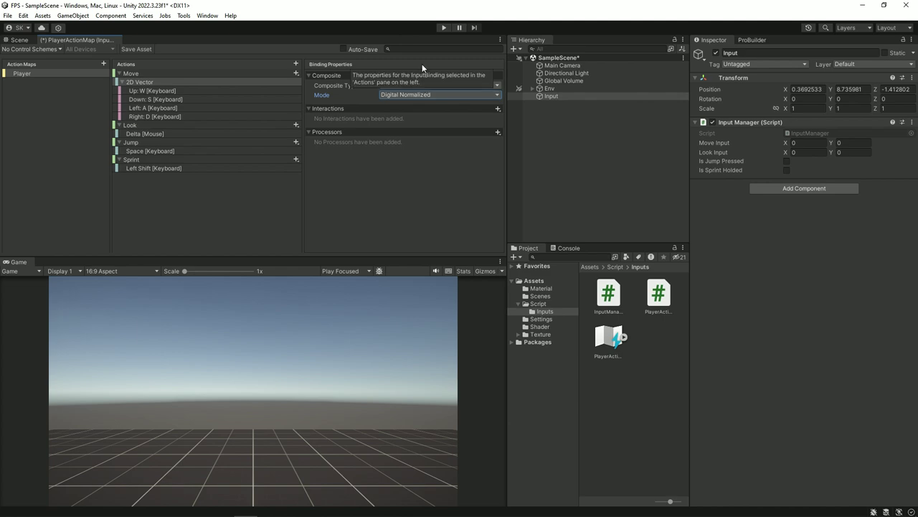
pyautogui.click(141, 47)
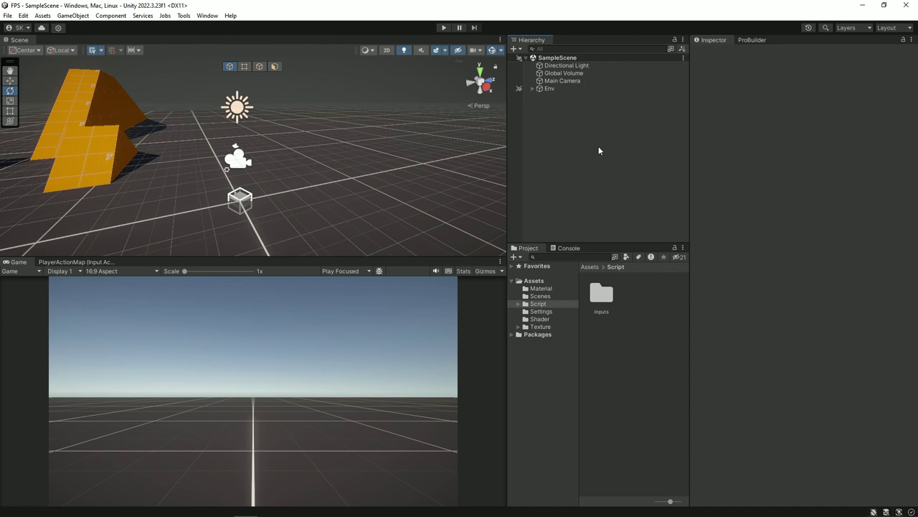
# Create an empty object named Player and reset its Transform to the origin.
pyautogui.rightClick(599, 150)
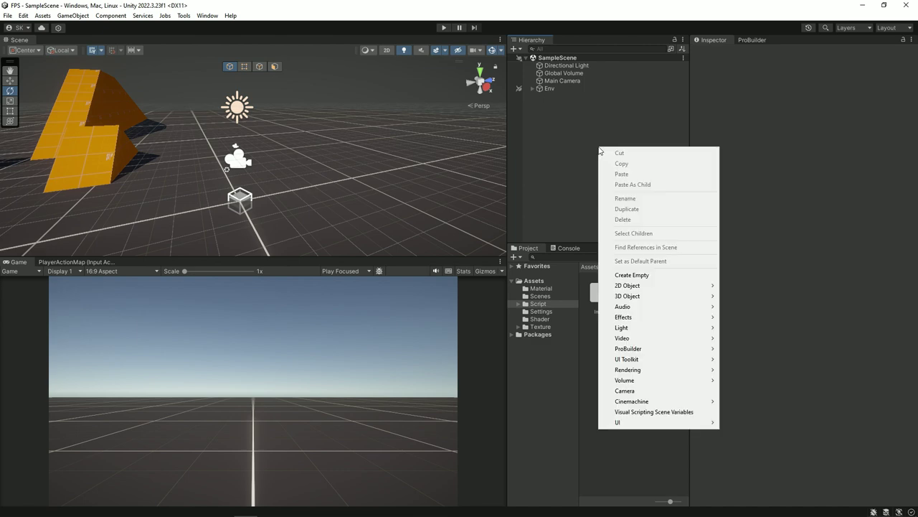
pyautogui.click(642, 274)
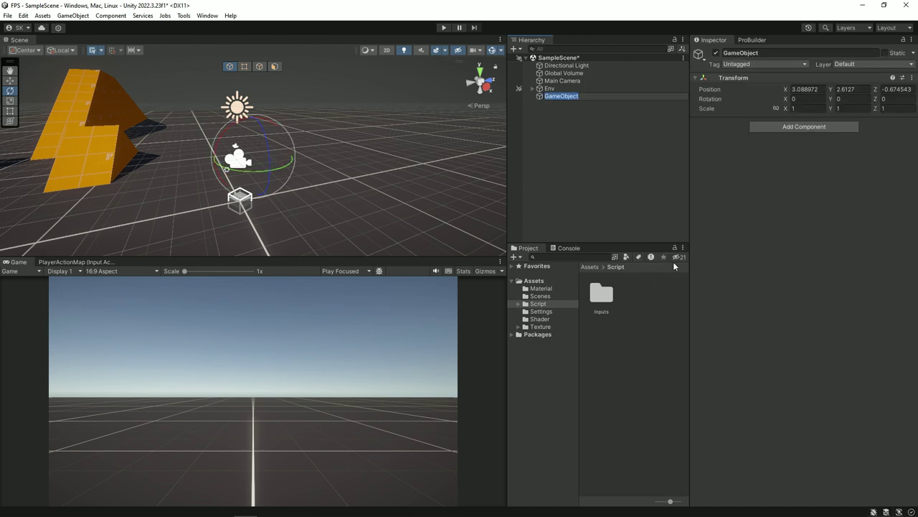
pyautogui.write('Player')
pyautogui.press('Return')
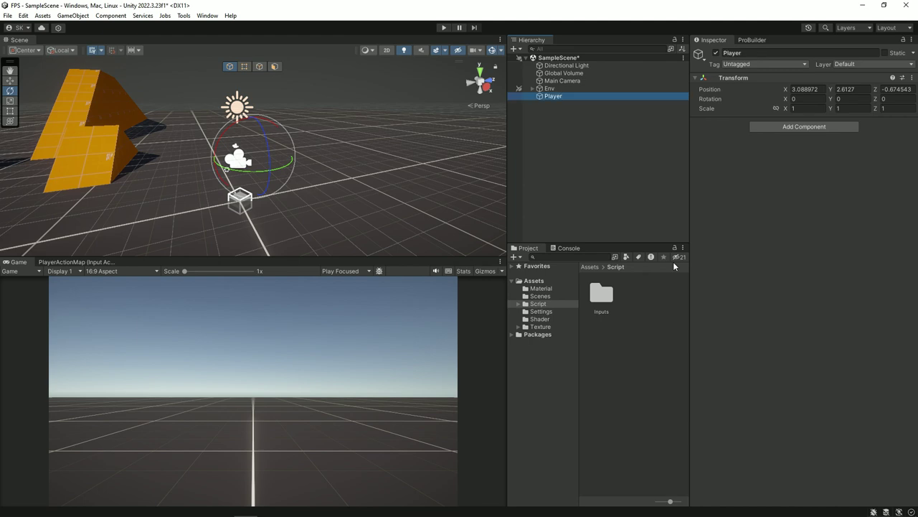
pyautogui.rightClick(708, 80)
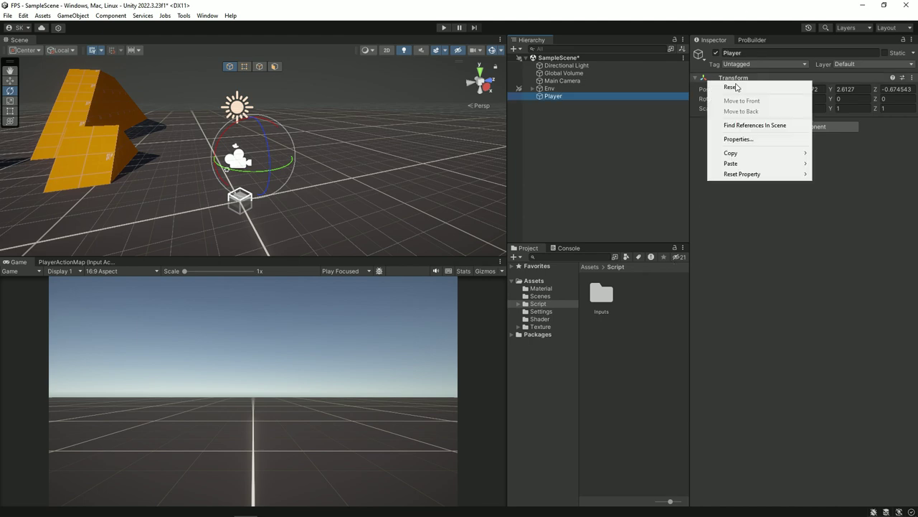
pyautogui.click(732, 87)
# Add a Character Controller to Player, keeping the default radius 0.5 and height 2.
pyautogui.click(804, 126)
pyautogui.write('Cha')
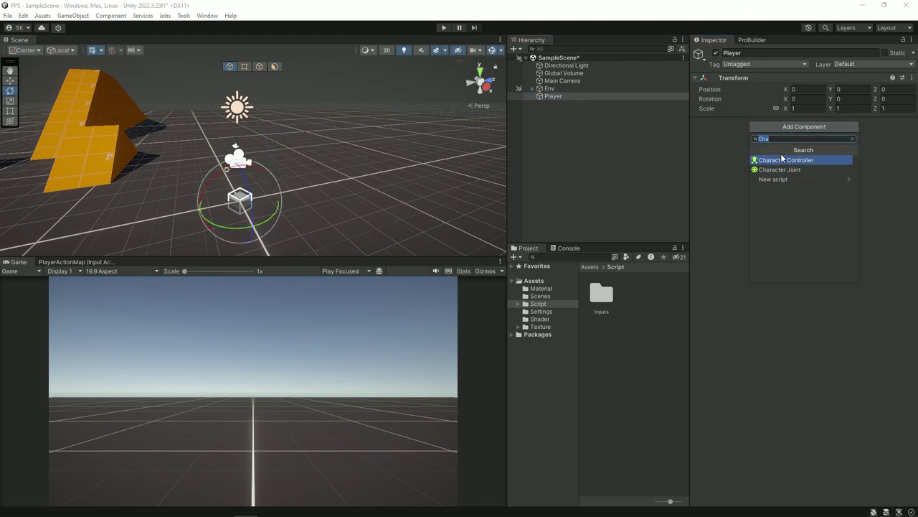
pyautogui.click(789, 160)
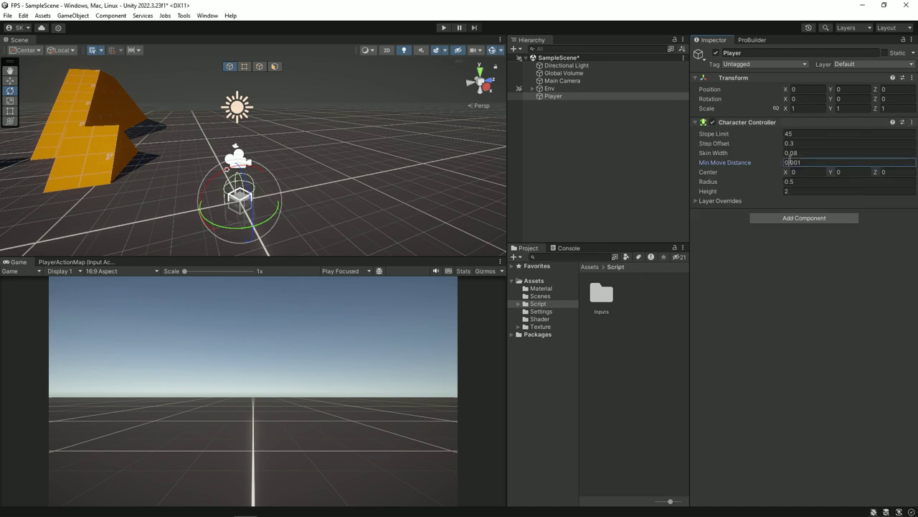
pyautogui.click(768, 258)
pyautogui.moveTo(775, 185); pyautogui.dragTo(811, 191)
pyautogui.click(785, 192)
pyautogui.hotkey('ctrl', 'z')
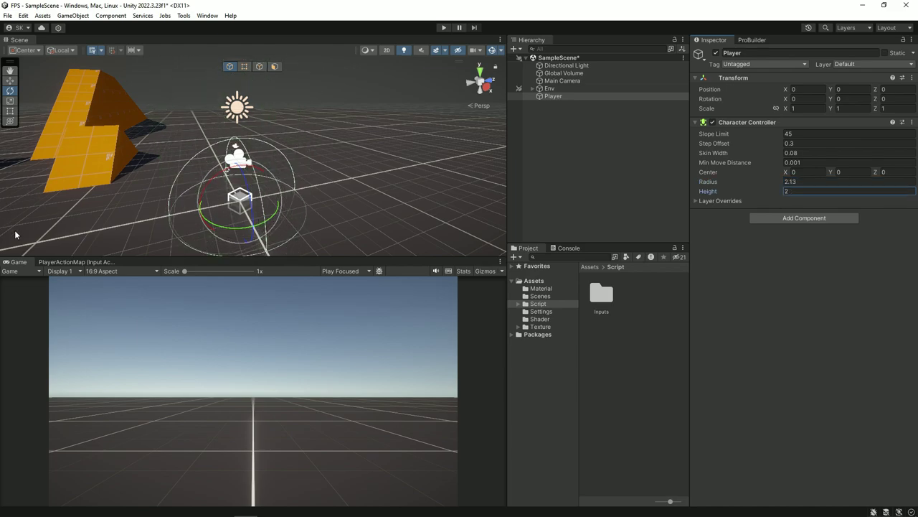
pyautogui.hotkey('ctrl', 'z')
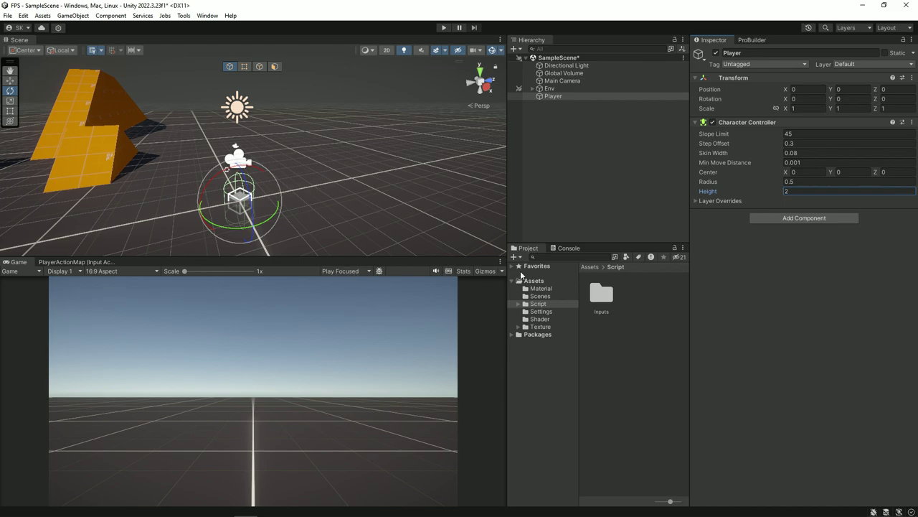
# Reselect Player, orbit the scene view around it, and switch to the Move tool.
pyautogui.click(748, 274)
pyautogui.click(558, 109)
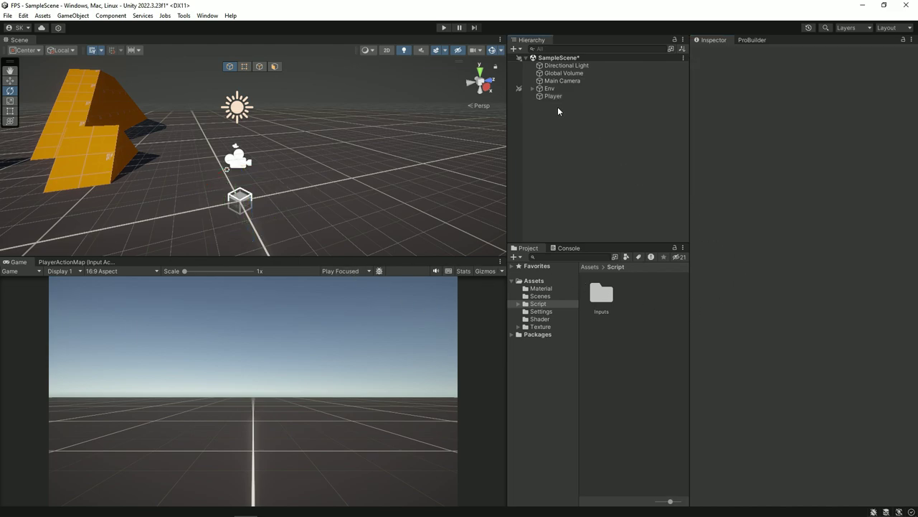
pyautogui.click(542, 97)
pyautogui.moveTo(336, 150); pyautogui.dragTo(258, 190, button='right')
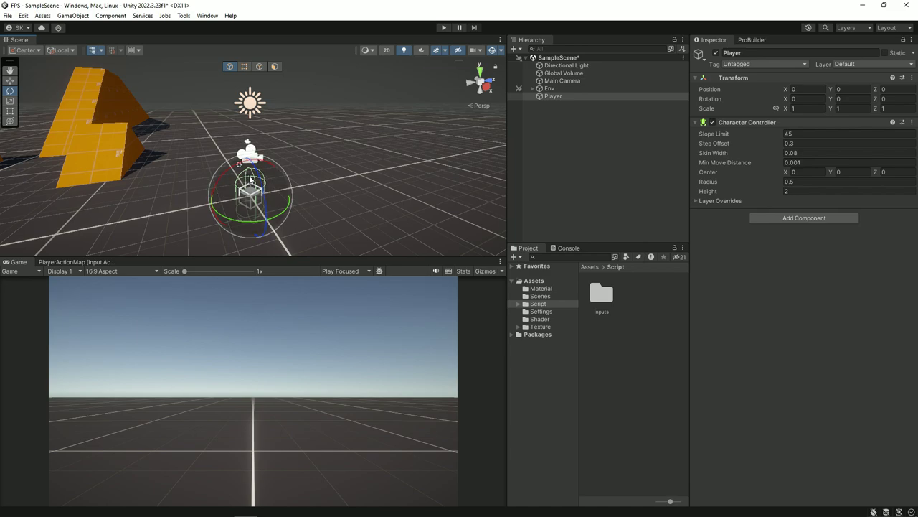
pyautogui.press('w')
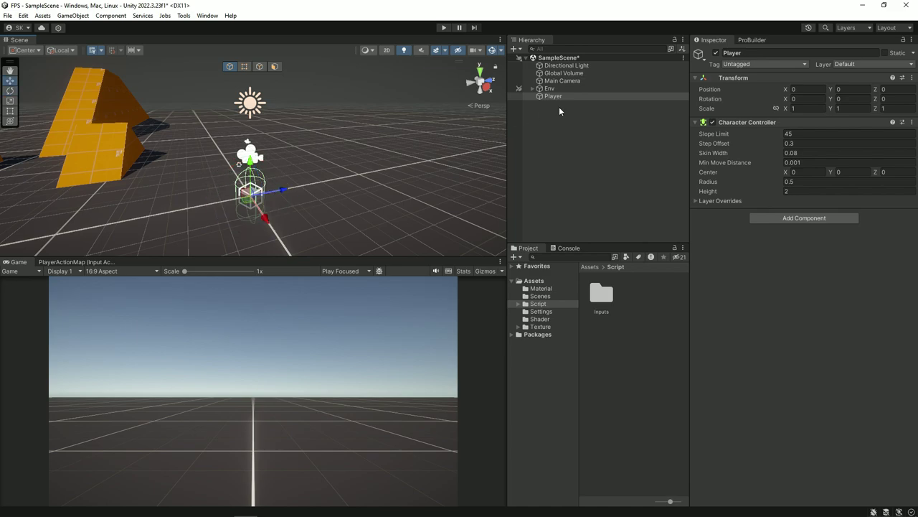
pyautogui.rightClick(548, 97)
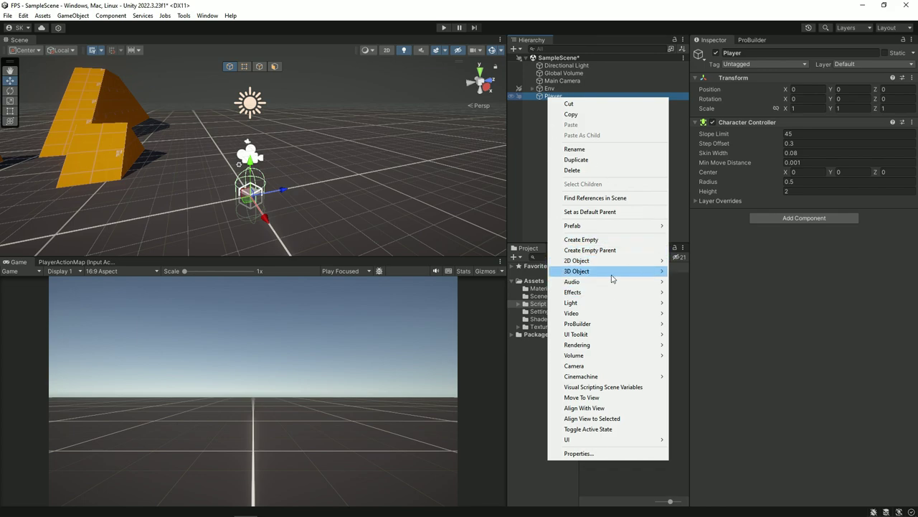
pyautogui.moveTo(612, 279)
pyautogui.click(713, 291)
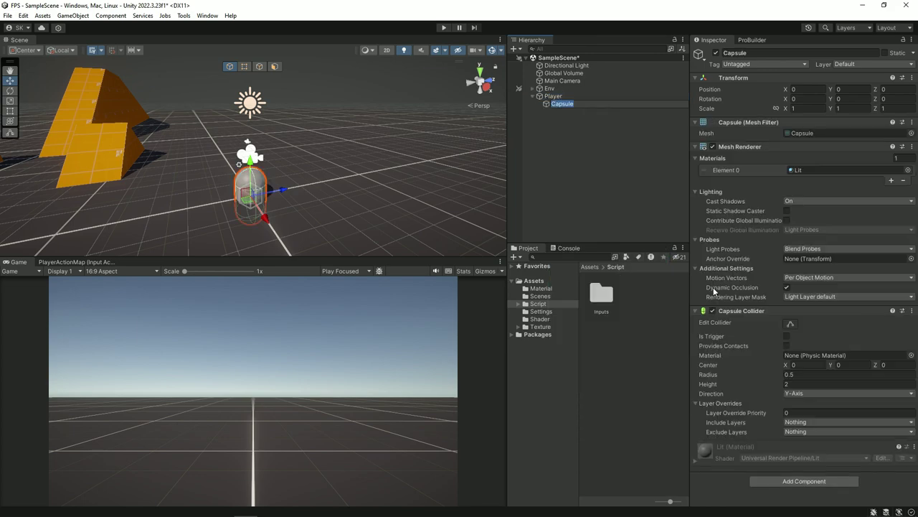
pyautogui.click(912, 315)
pyautogui.click(911, 352)
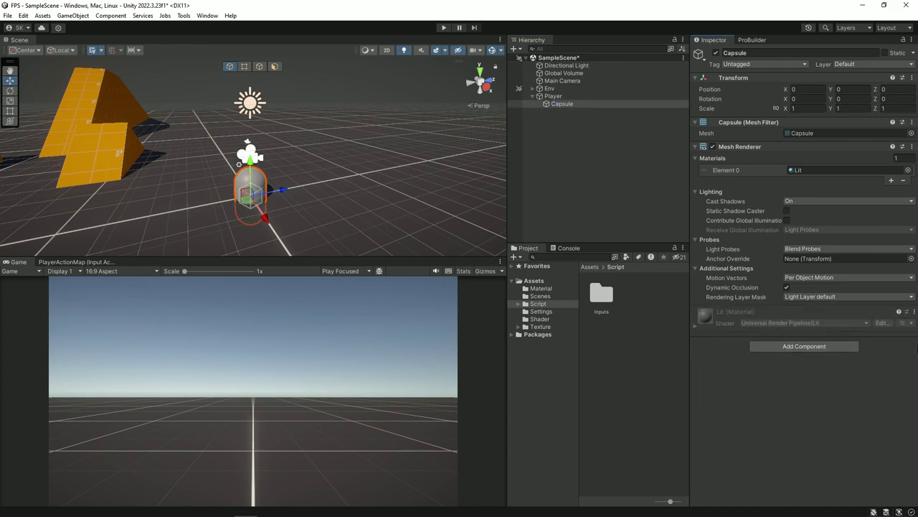
pyautogui.click(561, 96)
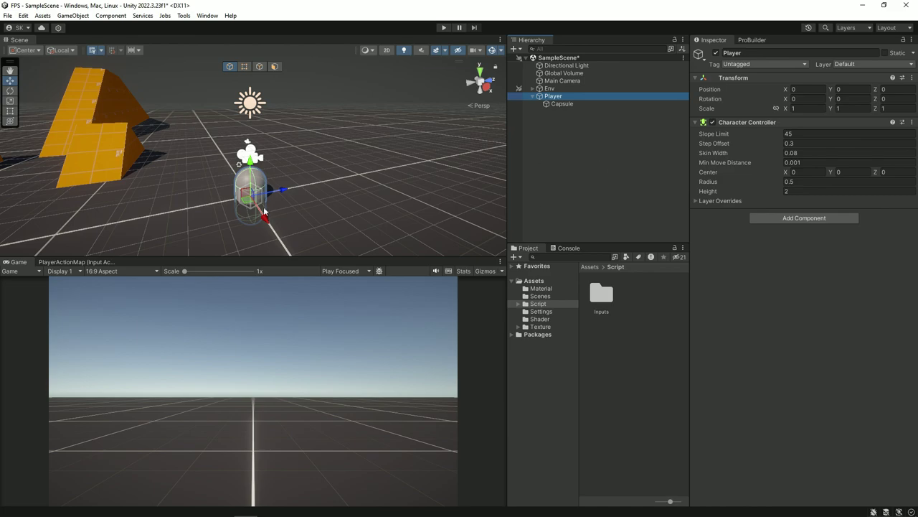
pyautogui.moveTo(345, 176); pyautogui.dragTo(338, 180, button='middle')
pyautogui.click(851, 89)
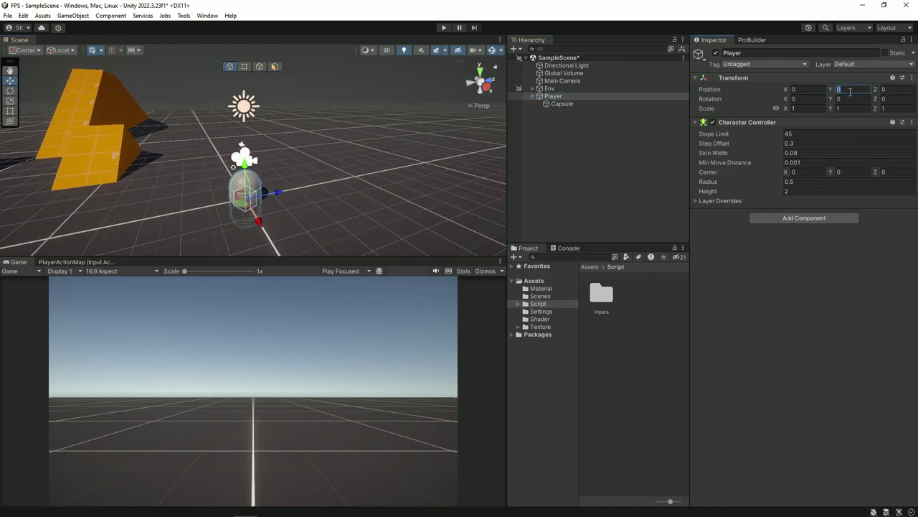
pyautogui.write('1')
pyautogui.click(569, 180)
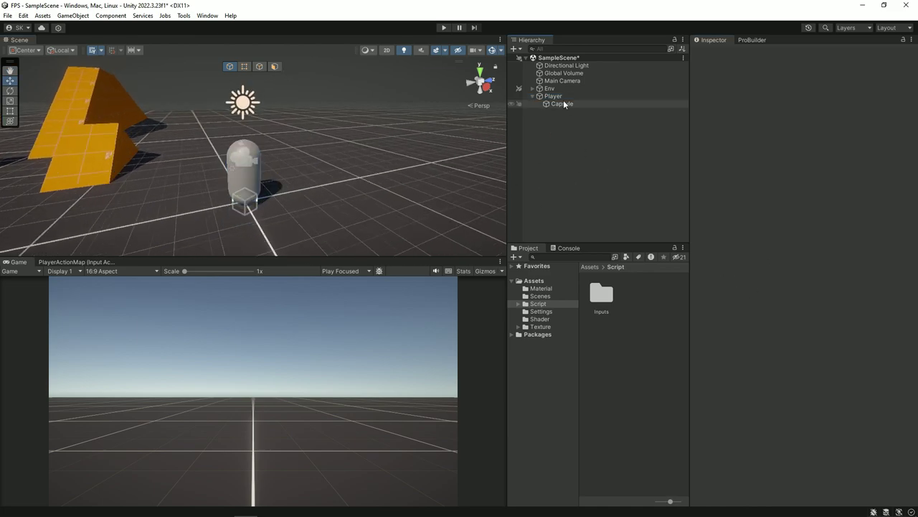
pyautogui.click(554, 97)
pyautogui.hotkey('ctrl', 's')
pyautogui.keyDown('alt'); pyautogui.moveTo(258, 157); pyautogui.dragTo(267, 153); pyautogui.keyUp('alt')
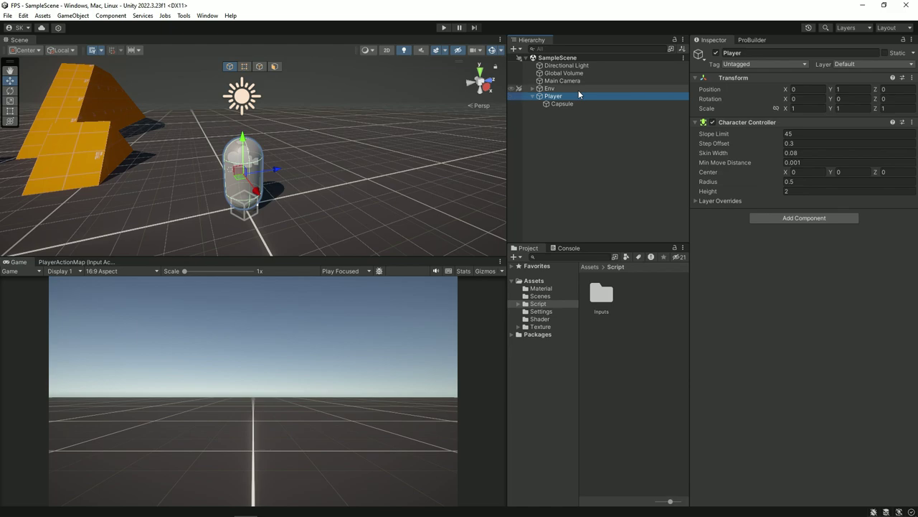
pyautogui.moveTo(568, 84); pyautogui.dragTo(607, 97)
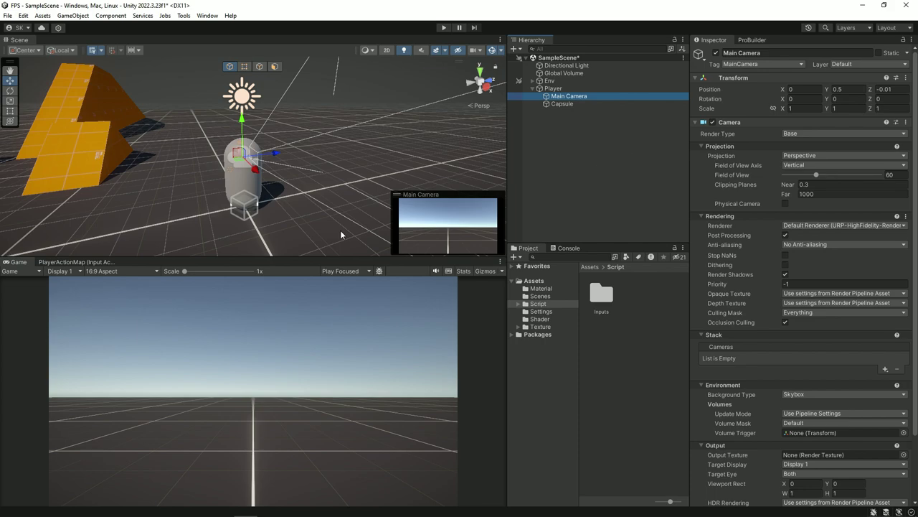
pyautogui.hotkey('ctrl', 'z')
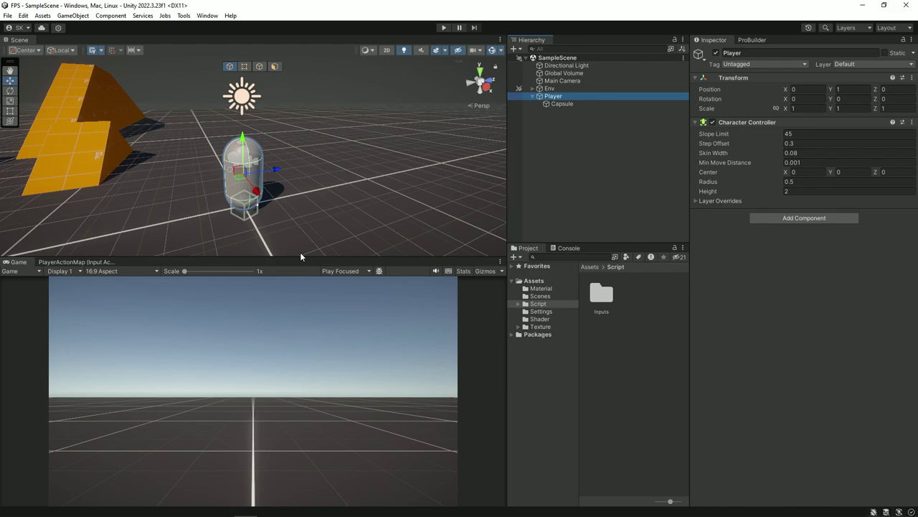
# Add an empty child under Player named CameraRoot.
pyautogui.rightClick(575, 95)
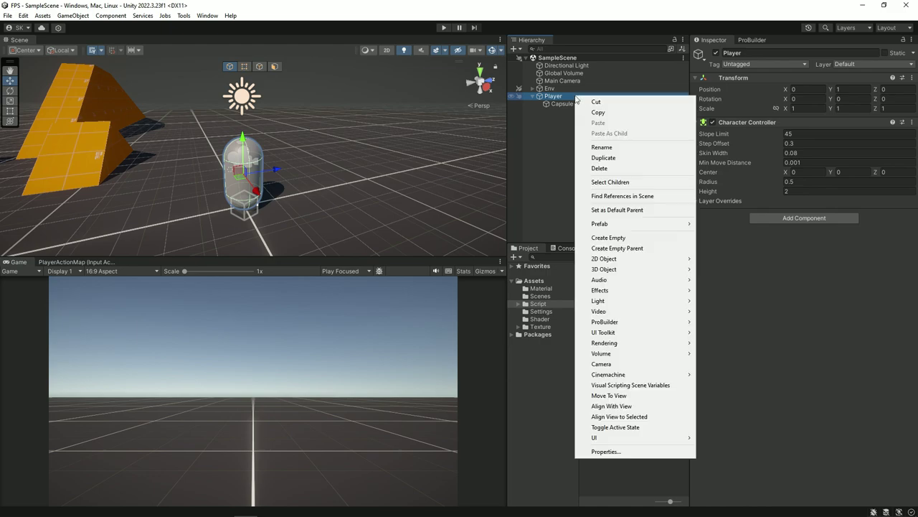
pyautogui.click(633, 238)
pyautogui.write('Came')
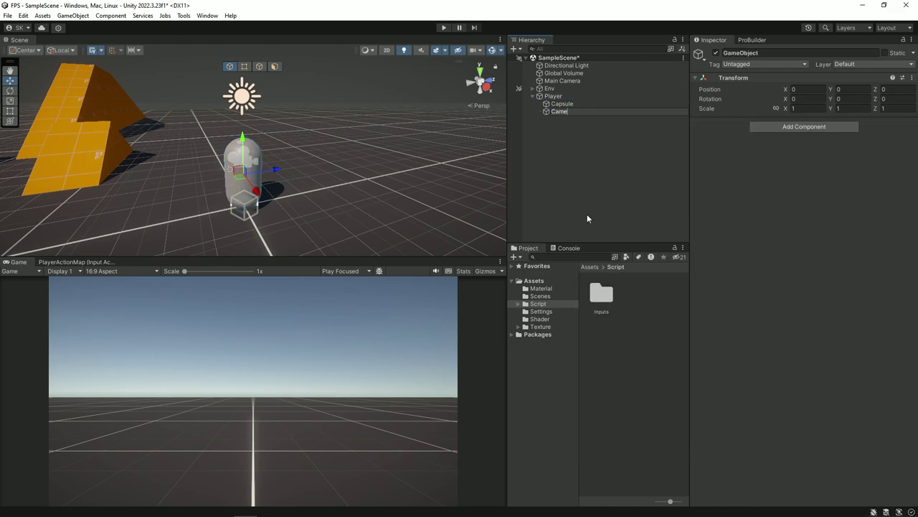
pyautogui.write('ra')
pyautogui.write('Root')
pyautogui.press('Return')
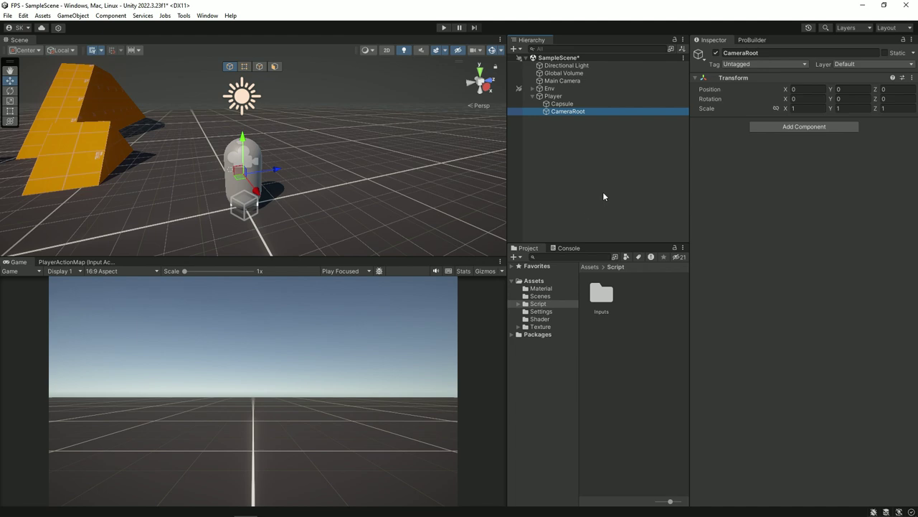
# Raise CameraRoot to Y 0.5 and save the scene.
pyautogui.moveTo(243, 144); pyautogui.dragTo(252, 126)
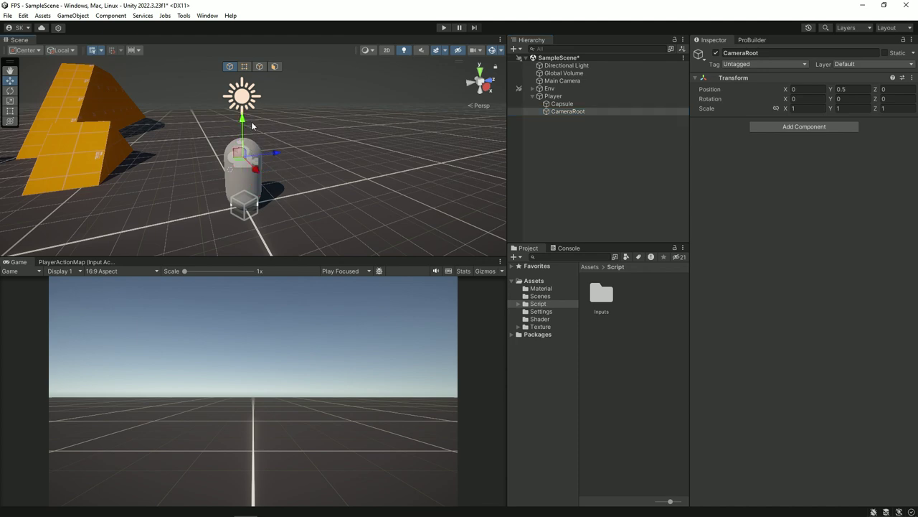
pyautogui.click(593, 177)
pyautogui.hotkey('ctrl', 's')
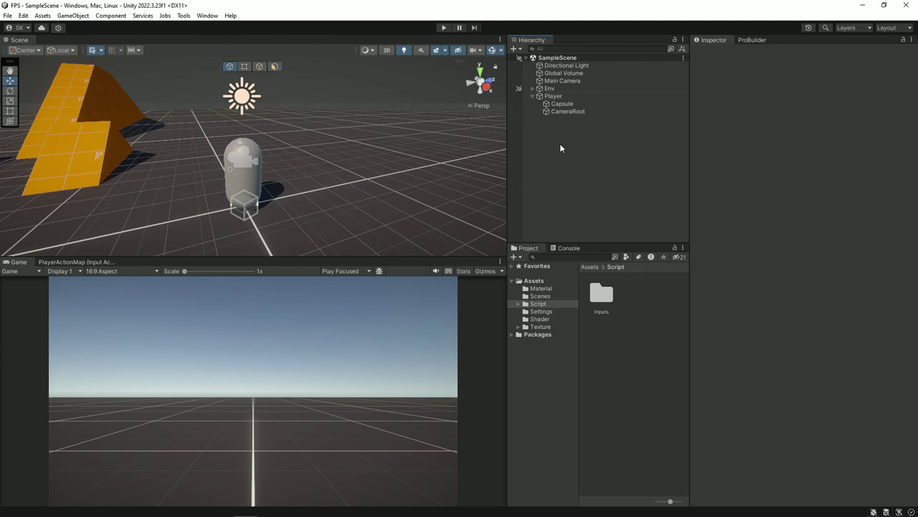
# Add a Cinemachine Virtual Camera with CameraRoot as its Follow and Look At target.
pyautogui.rightClick(550, 145)
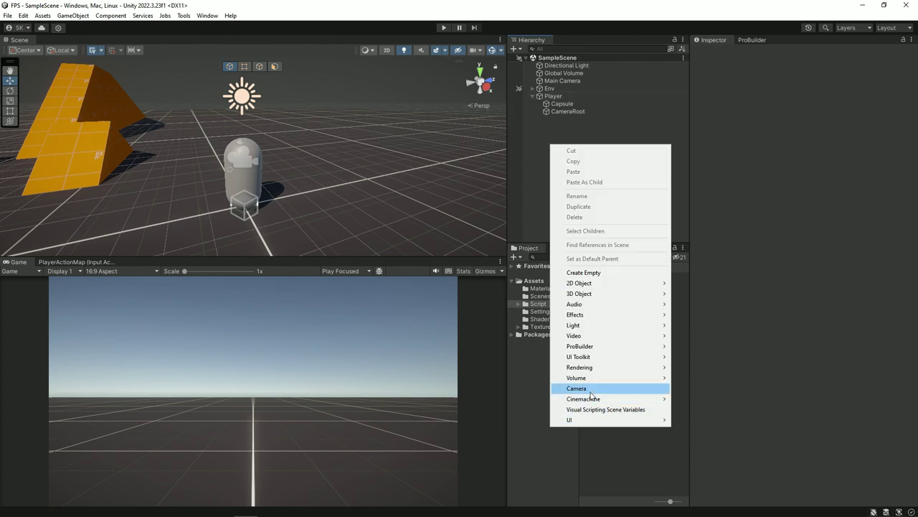
pyautogui.moveTo(603, 400)
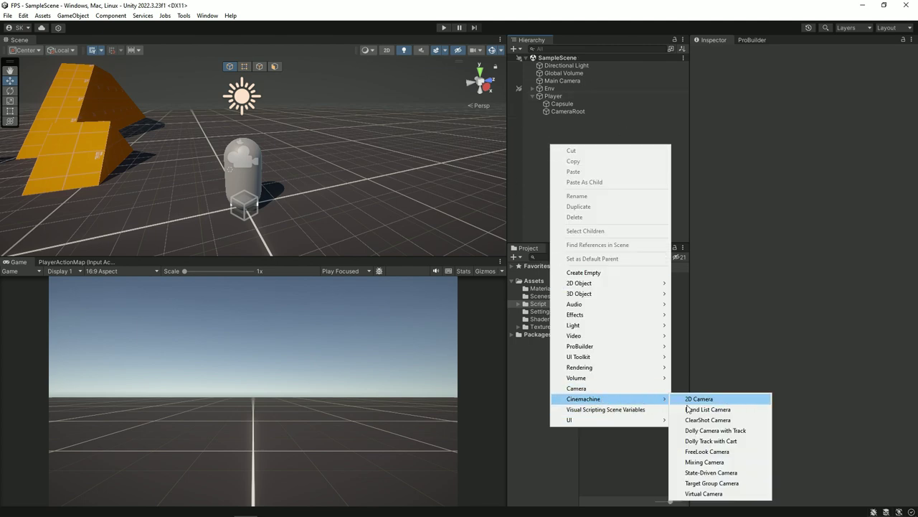
pyautogui.click(705, 493)
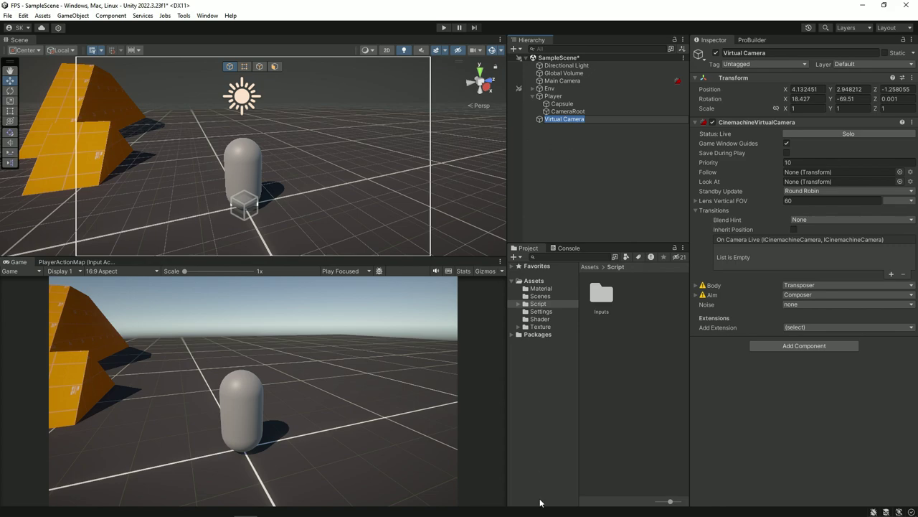
pyautogui.click(543, 130)
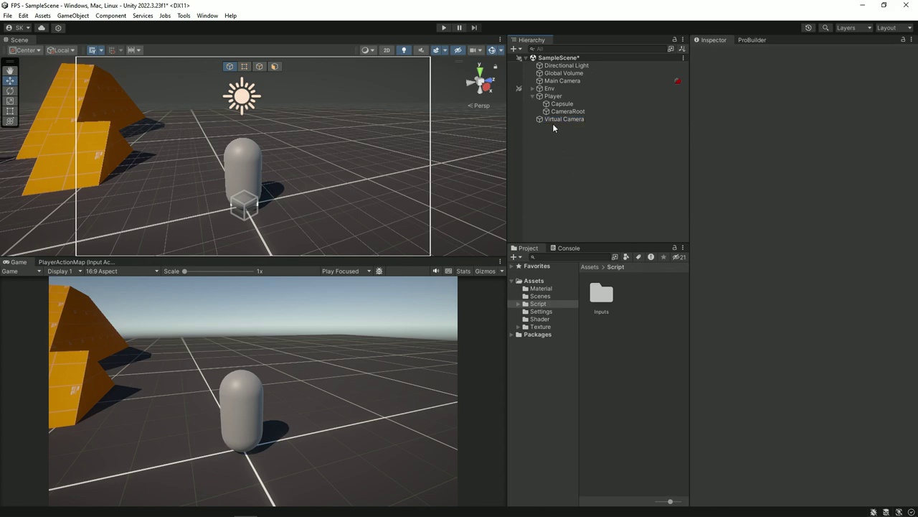
pyautogui.click(551, 119)
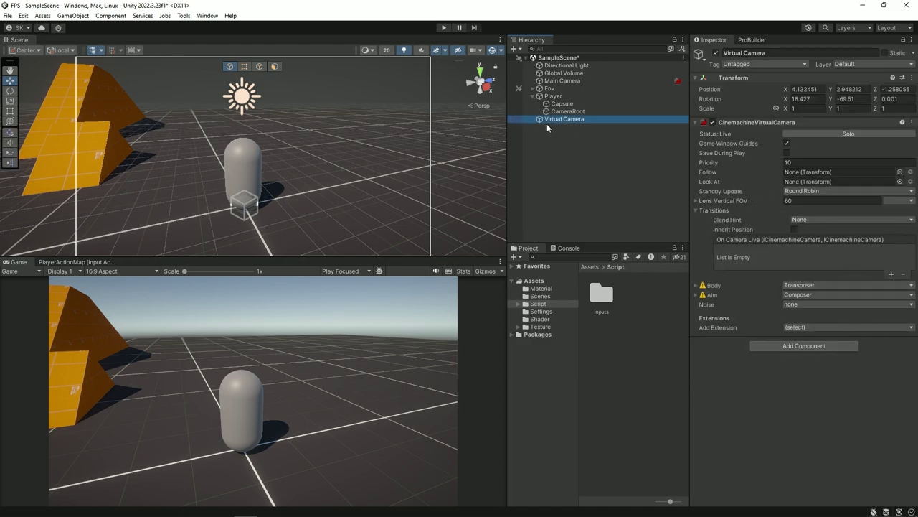
pyautogui.moveTo(560, 119); pyautogui.dragTo(807, 173)
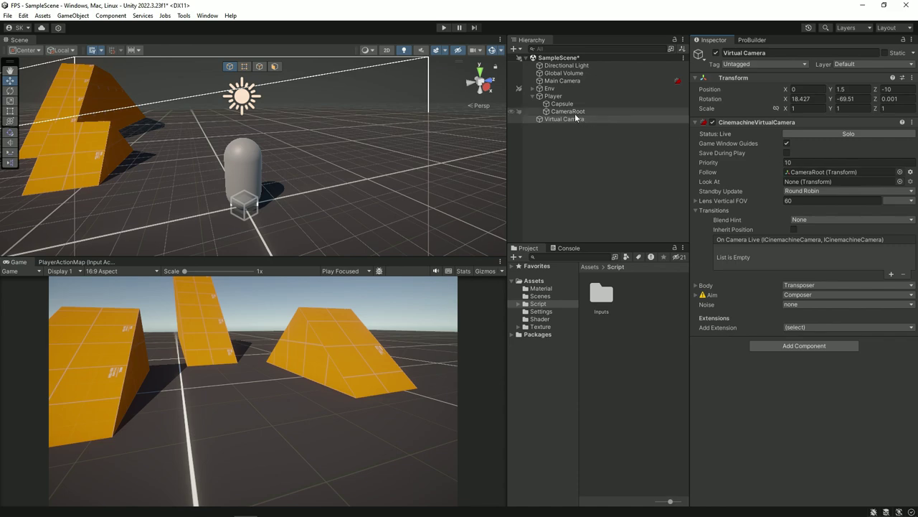
pyautogui.moveTo(577, 116); pyautogui.dragTo(810, 182)
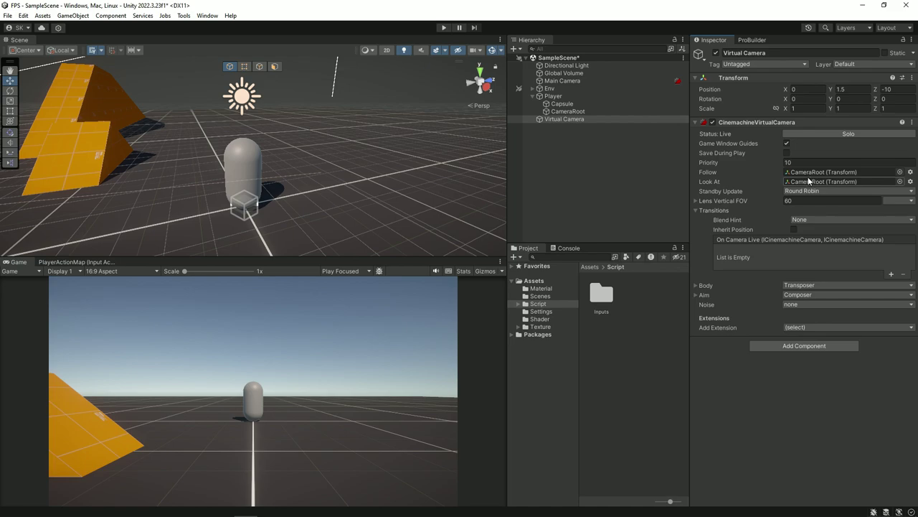
# Set the virtual camera's Body follow offset Z to -0.01.
pyautogui.click(712, 285)
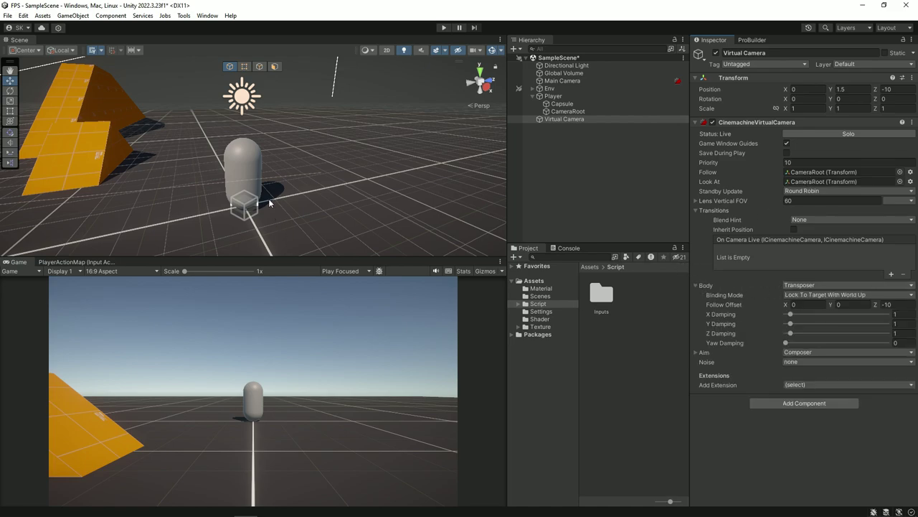
pyautogui.moveTo(230, 202)
pyautogui.keyDown('alt'); pyautogui.mouseDown()
pyautogui.moveTo(240, 184)
pyautogui.moveTo(305, 176)
pyautogui.mouseUp(); pyautogui.keyUp('alt')
pyautogui.click(890, 304)
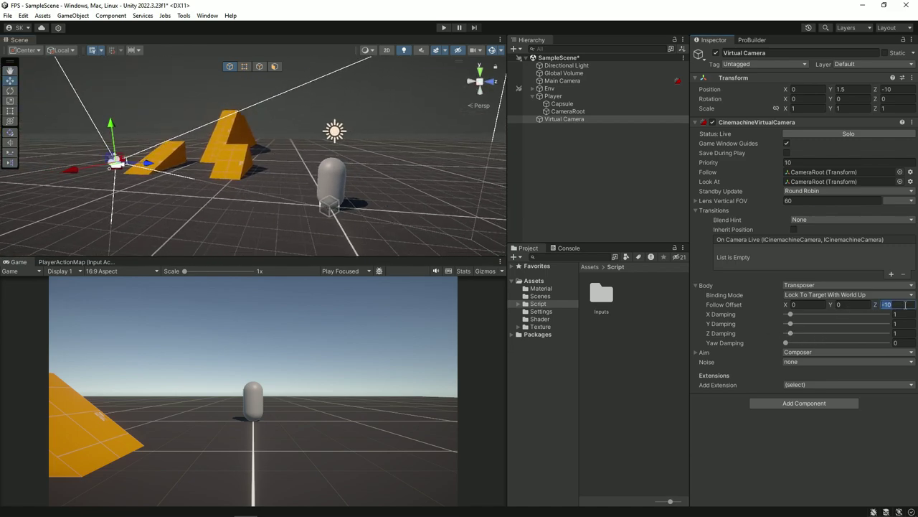
pyautogui.write('0')
pyautogui.press('Return')
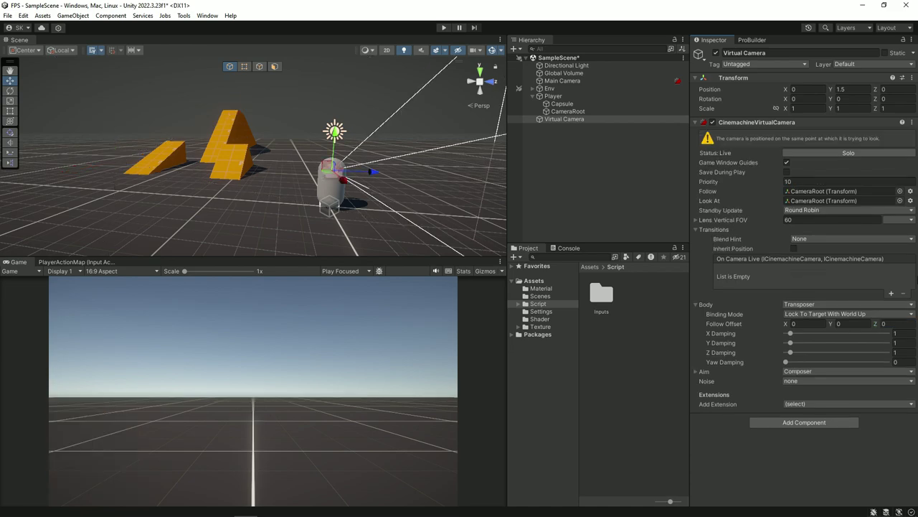
pyautogui.click(881, 324)
pyautogui.write('-0.01')
pyautogui.press('Return')
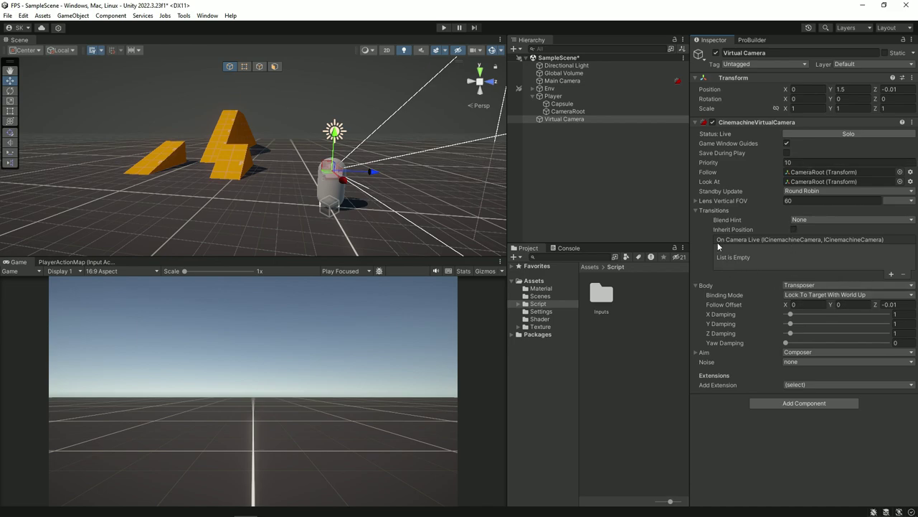
# Set the virtual camera's Aim to Same As Follow Target.
pyautogui.click(695, 286)
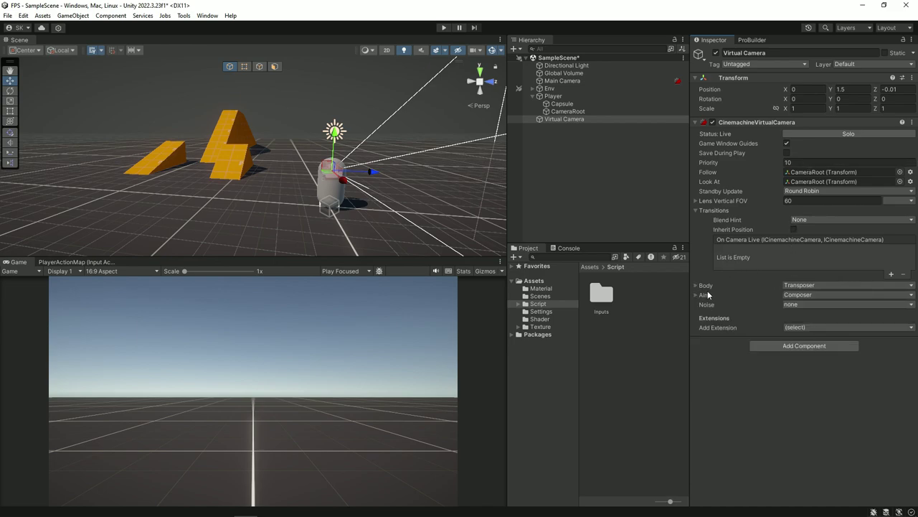
pyautogui.click(820, 294)
pyautogui.click(831, 358)
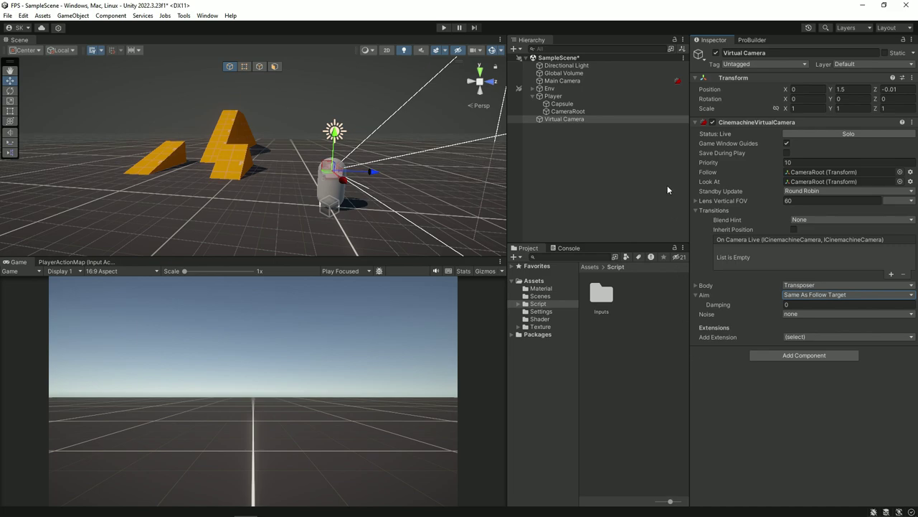
# Save the scene, then drag CameraRoot along its Z axis to position -0.75.
pyautogui.click(619, 154)
pyautogui.hotkey('ctrl', 's')
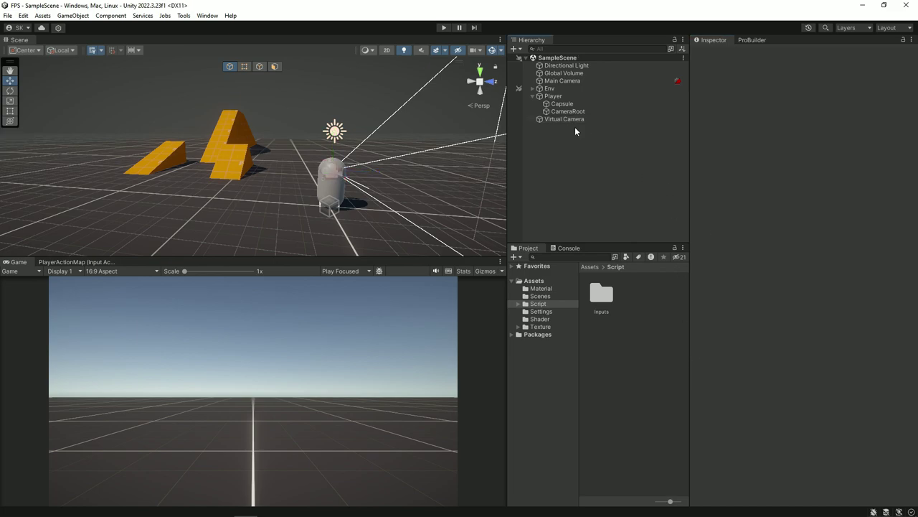
pyautogui.click(552, 119)
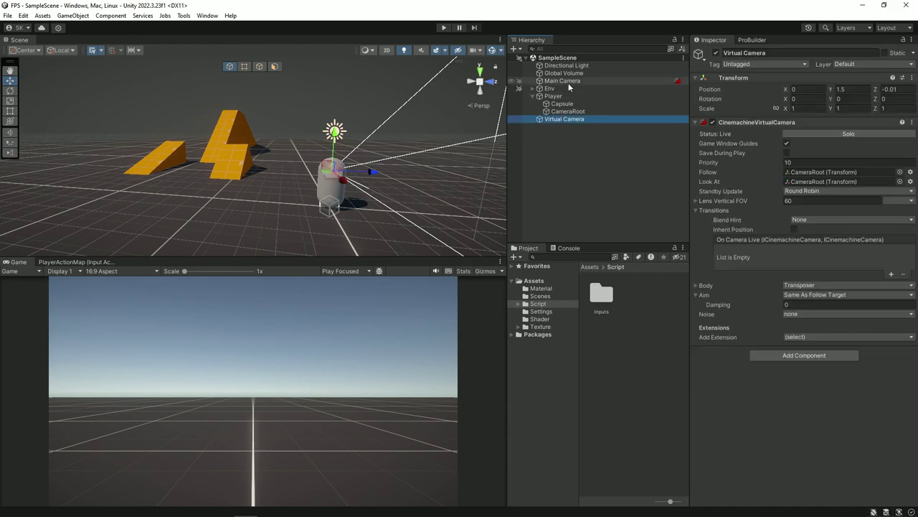
pyautogui.click(590, 110)
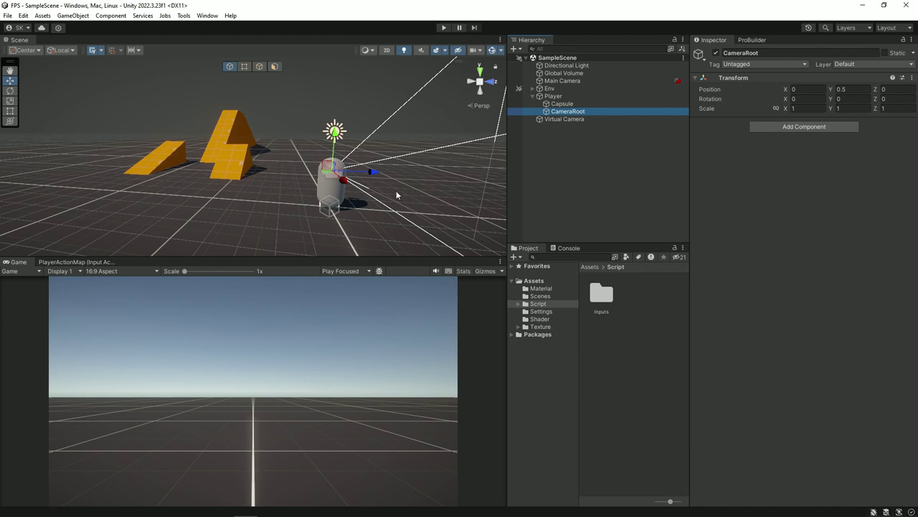
pyautogui.moveTo(374, 174); pyautogui.dragTo(367, 173)
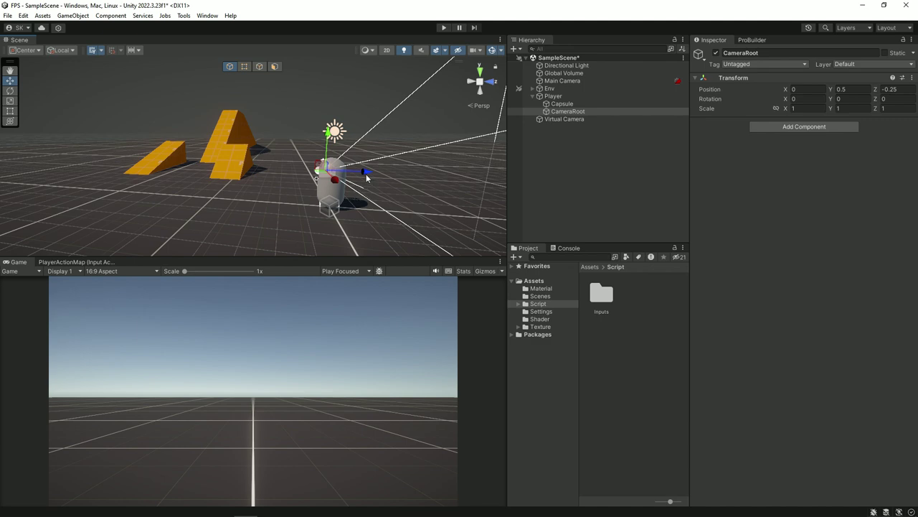
pyautogui.moveTo(366, 173); pyautogui.dragTo(350, 174)
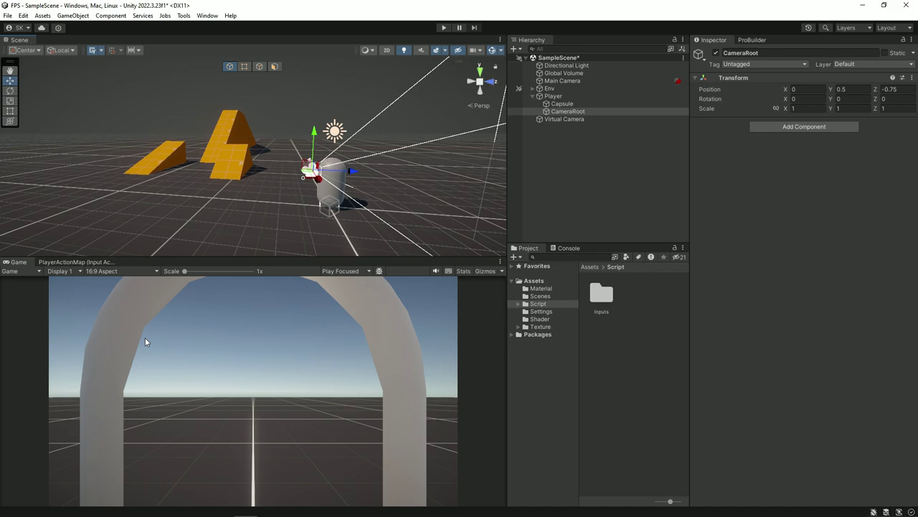
# Check the Player layer's name in the project's layer definitions.
pyautogui.click(596, 98)
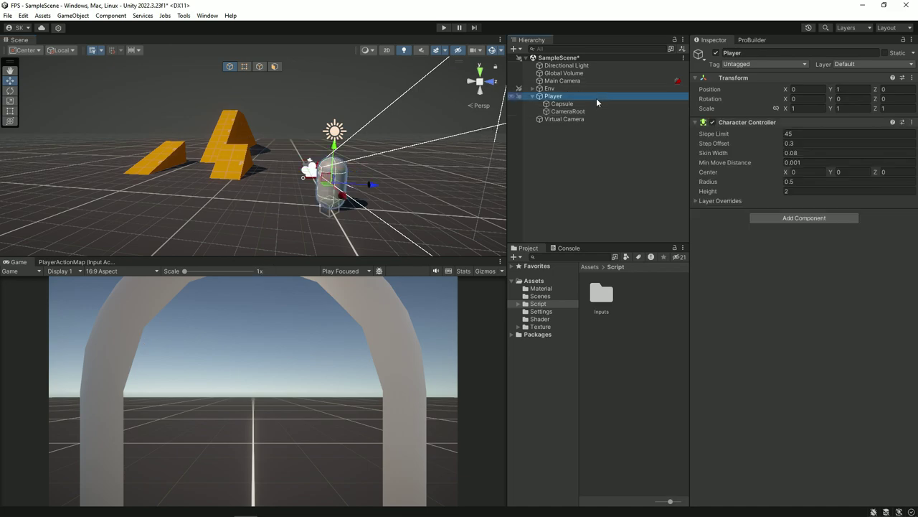
pyautogui.click(861, 65)
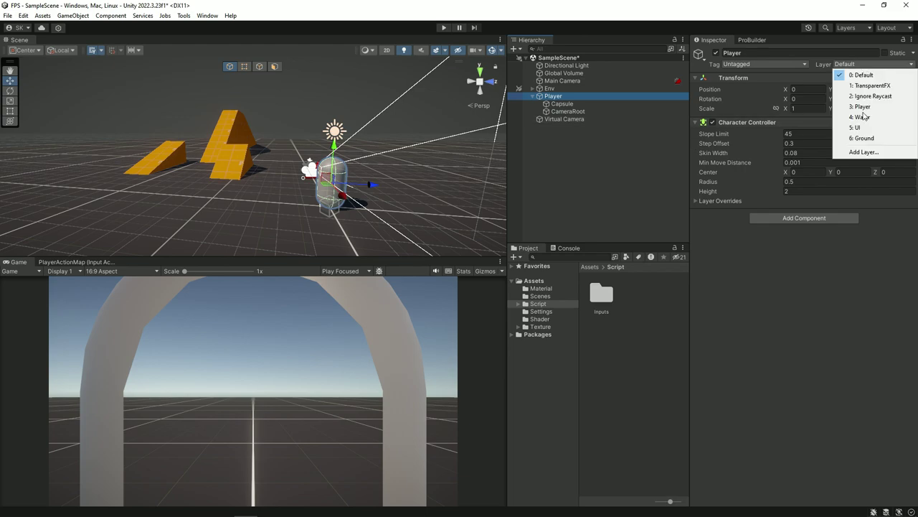
pyautogui.click(864, 152)
pyautogui.click(805, 135)
pyautogui.press('Return')
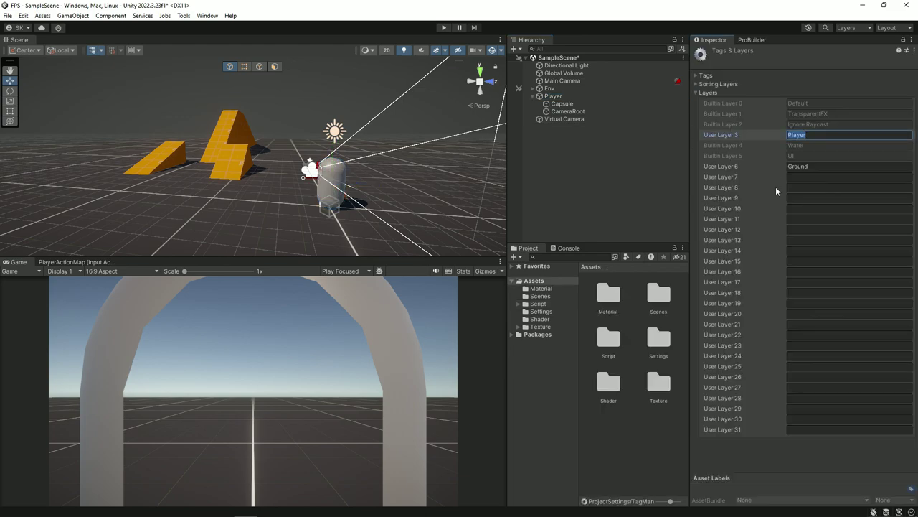
# Assign Player and its children to the Player layer, then verify the Capsule child.
pyautogui.click(560, 137)
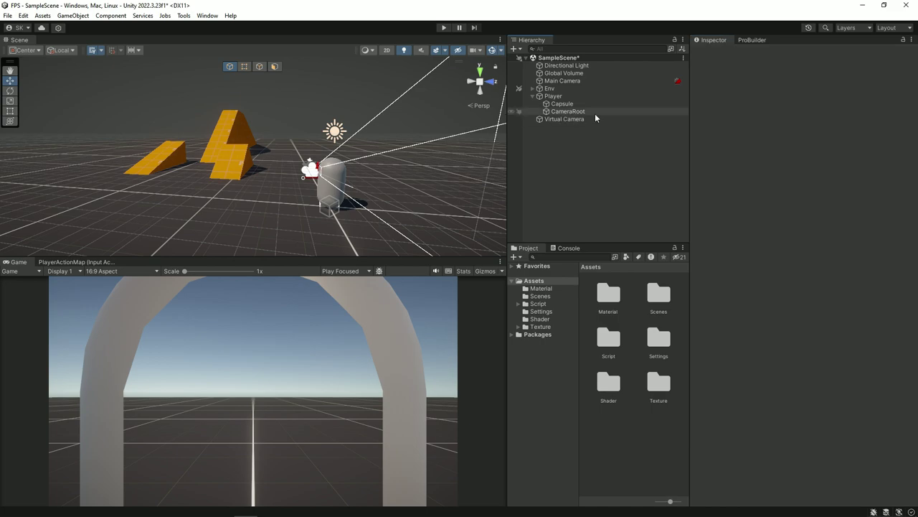
pyautogui.click(554, 96)
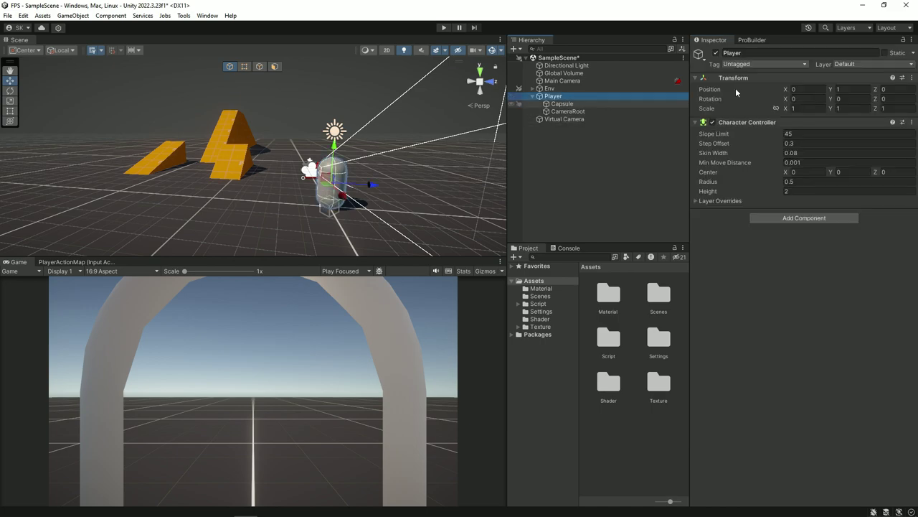
pyautogui.click(852, 64)
pyautogui.click(861, 106)
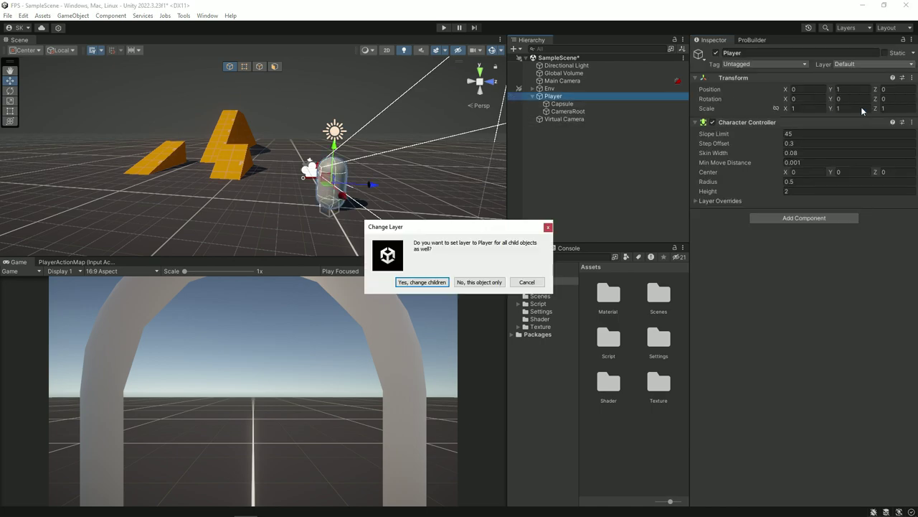
pyautogui.click(420, 283)
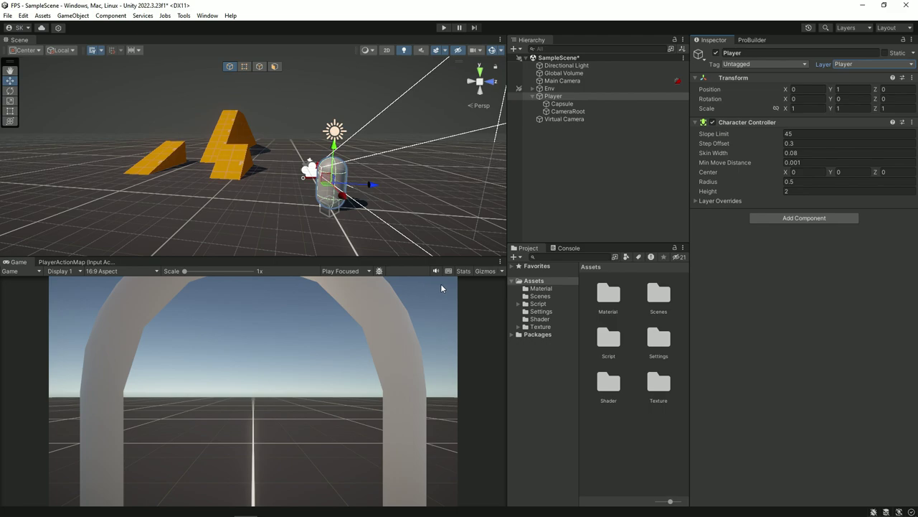
pyautogui.click(556, 96)
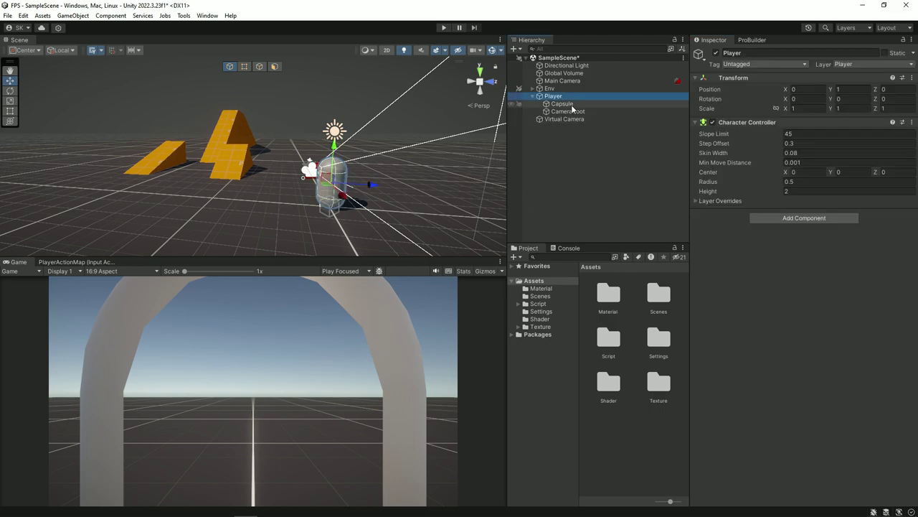
pyautogui.click(562, 104)
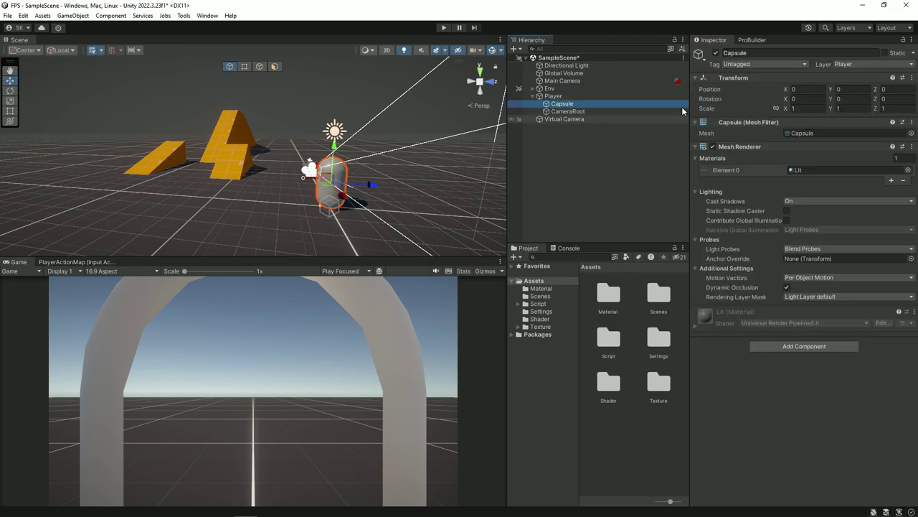
pyautogui.click(553, 96)
# Uncheck Player in the Main Camera's Culling Mask, then review the rig objects ending on CameraRoot.
pyautogui.click(561, 81)
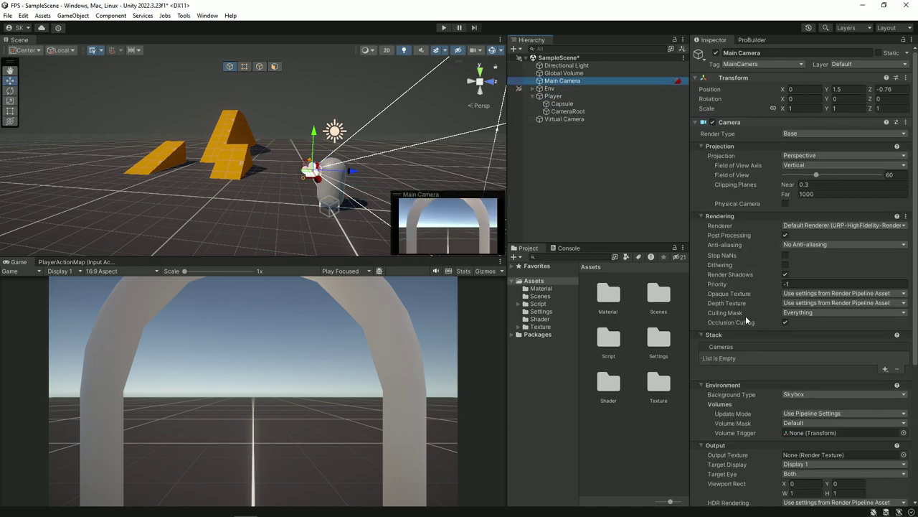
pyautogui.click(851, 315)
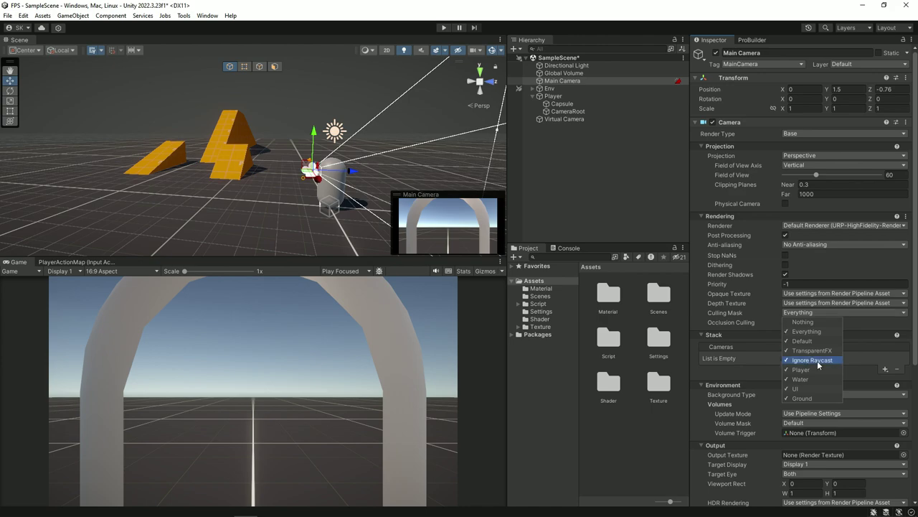
pyautogui.click(802, 370)
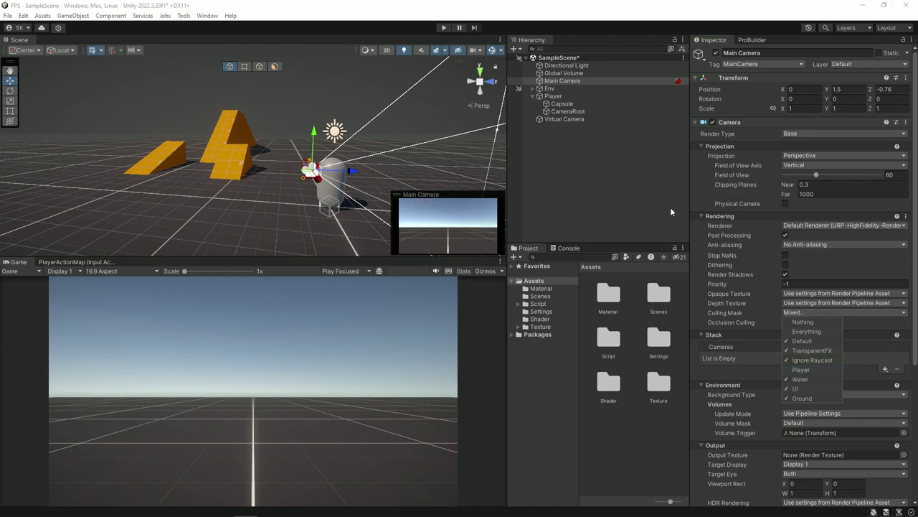
pyautogui.click(566, 119)
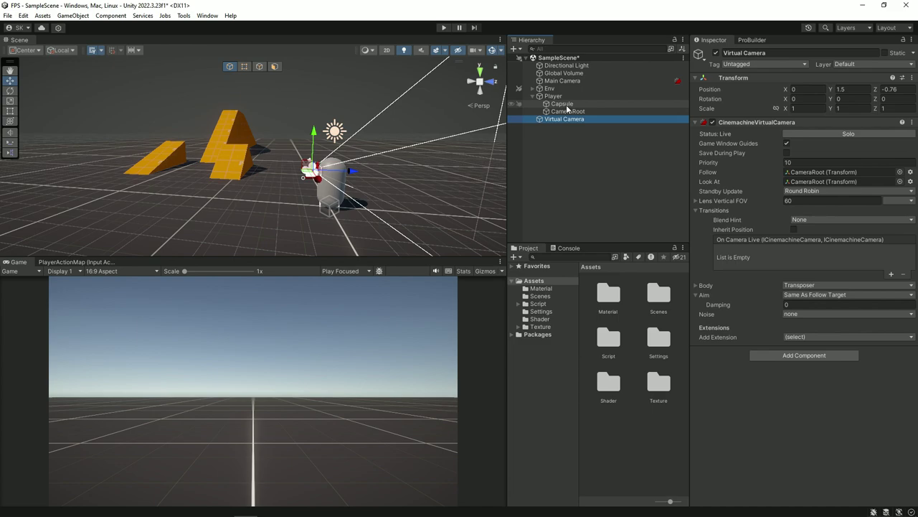
pyautogui.click(563, 105)
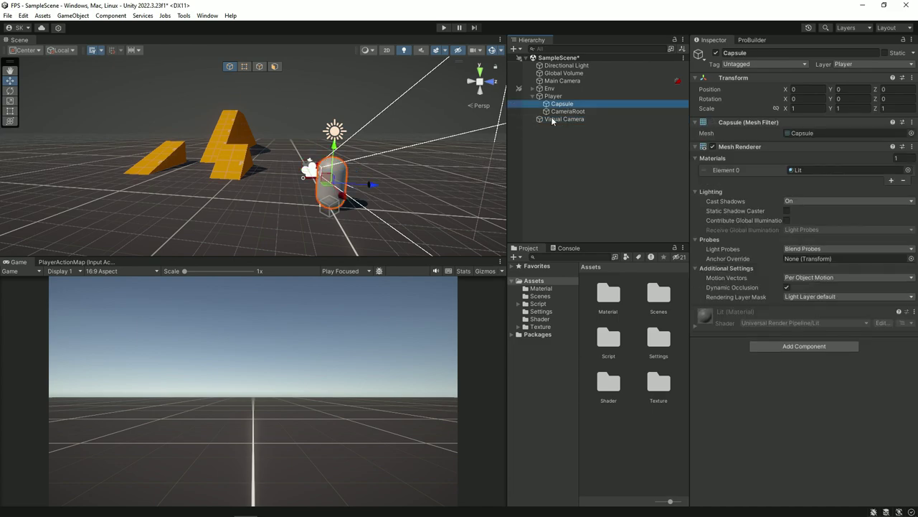
pyautogui.click(552, 96)
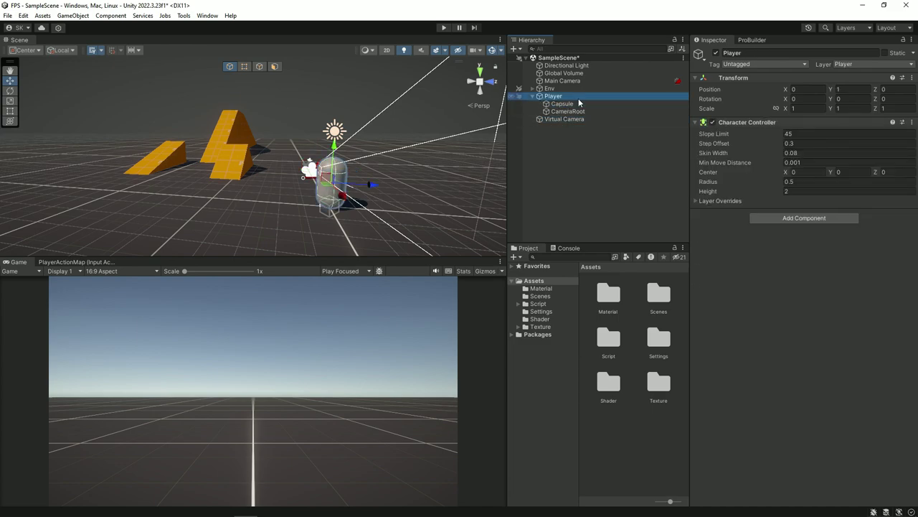
pyautogui.click(568, 112)
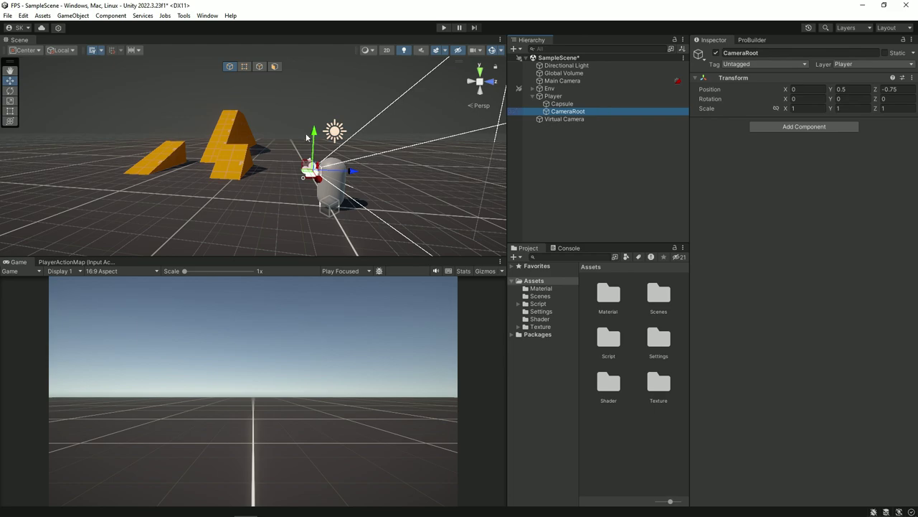
# Set CameraRoot's Z position to 0 and save the scene.
pyautogui.click(893, 89)
pyautogui.write('0')
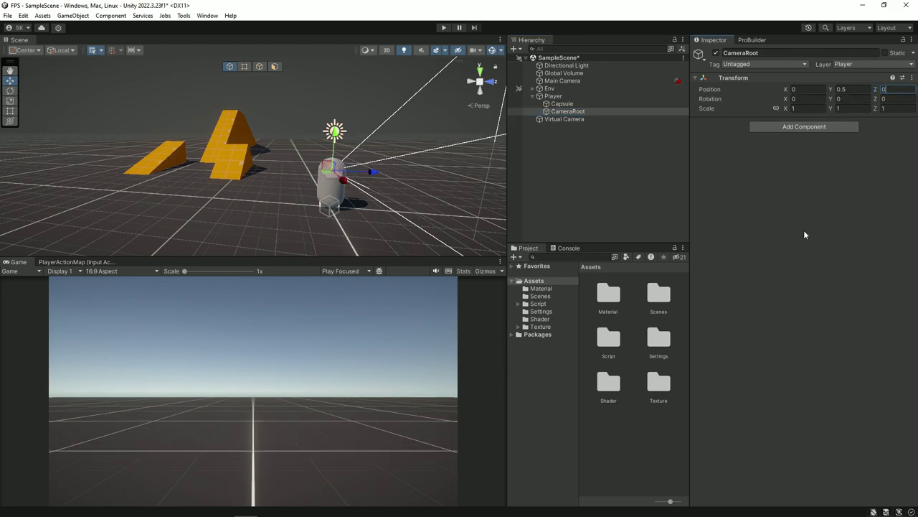
pyautogui.click(635, 160)
pyautogui.hotkey('ctrl', 's')
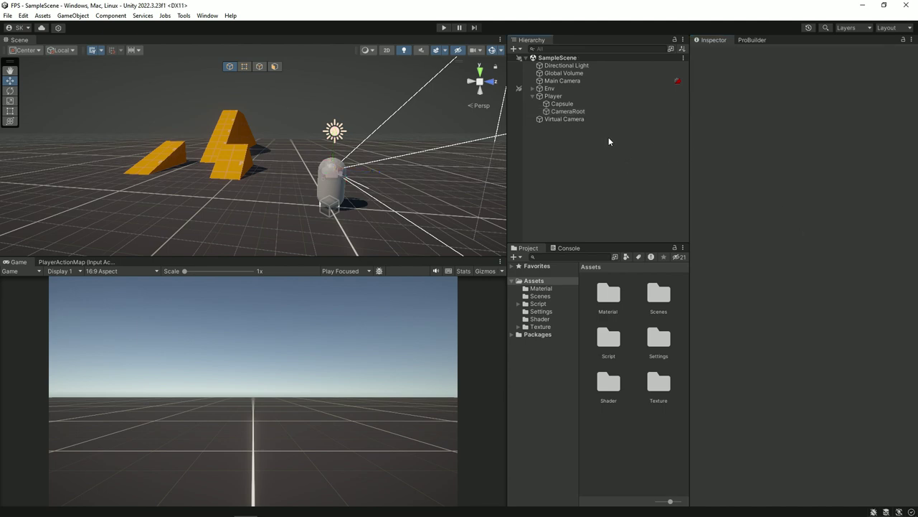
pyautogui.click(568, 112)
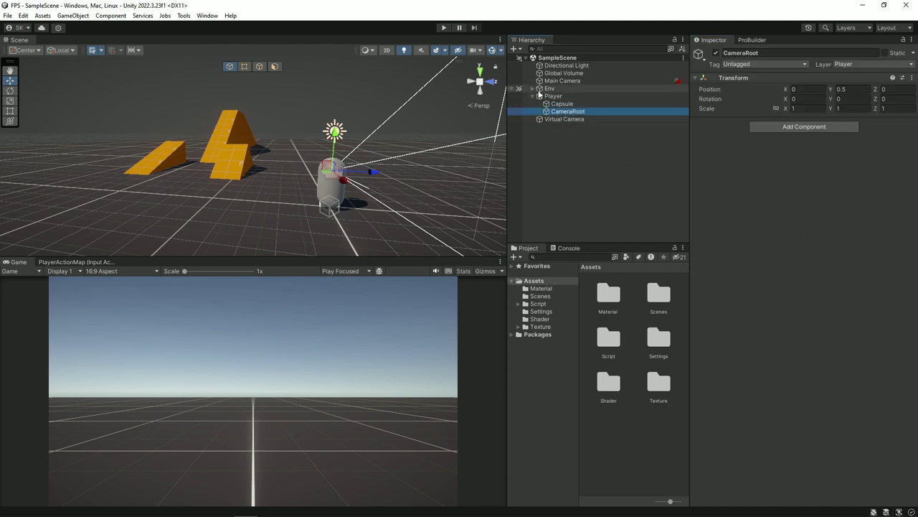
# Add the Input Manager script component to Player.
pyautogui.click(562, 97)
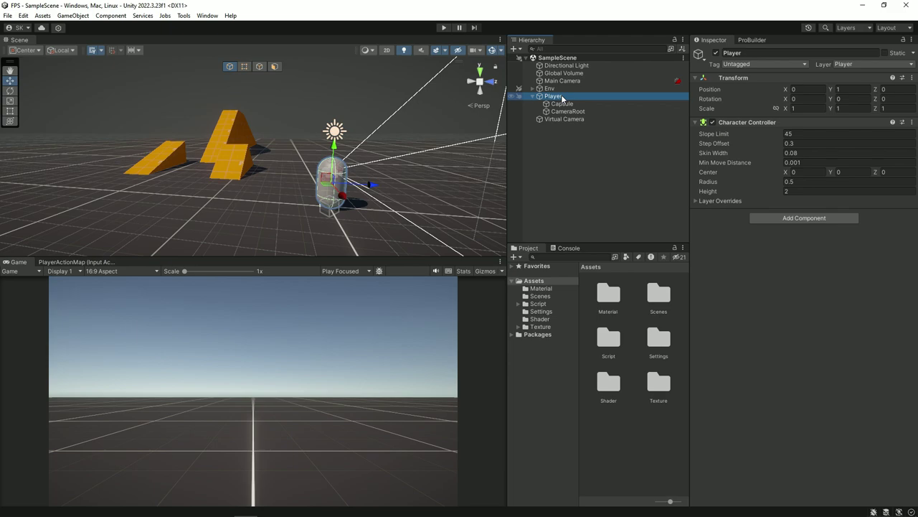
pyautogui.click(782, 217)
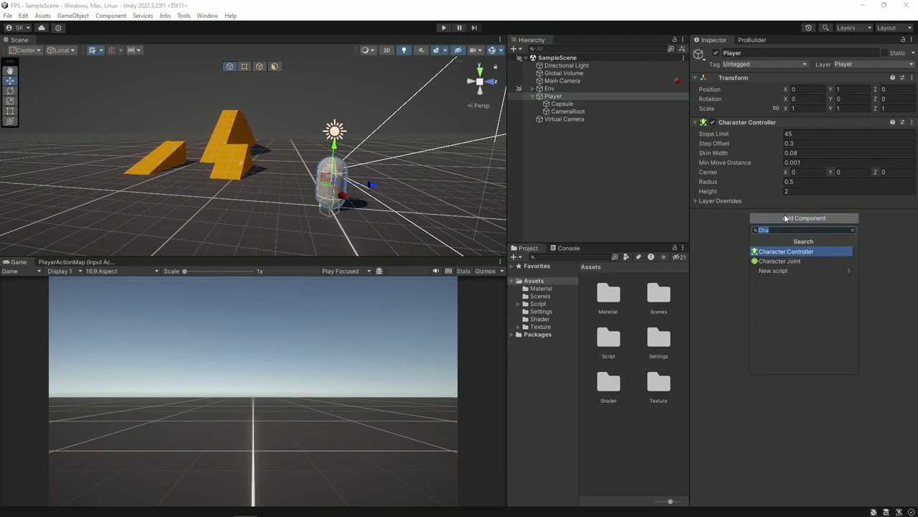
pyautogui.write('input')
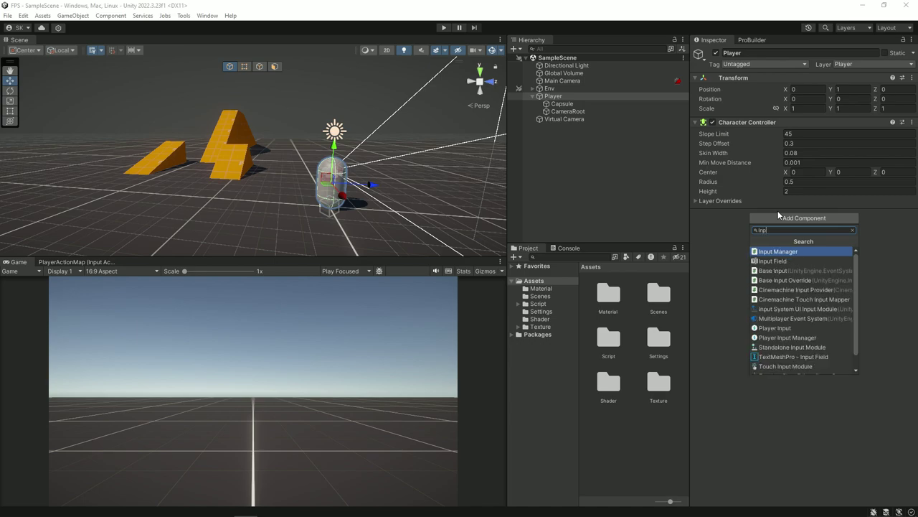
pyautogui.press('Return')
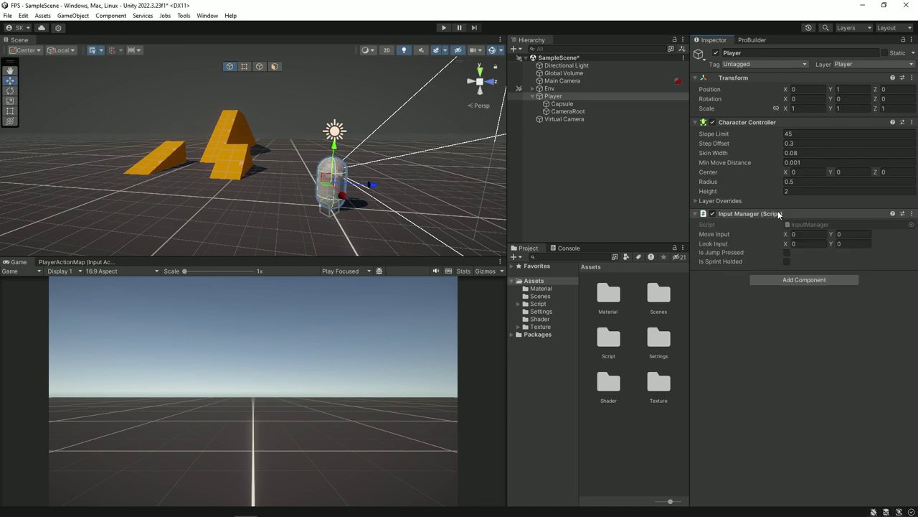
# Create the C# script CameraLook in the Script folder and drag it onto Player's Inspector.
pyautogui.doubleClick(609, 344)
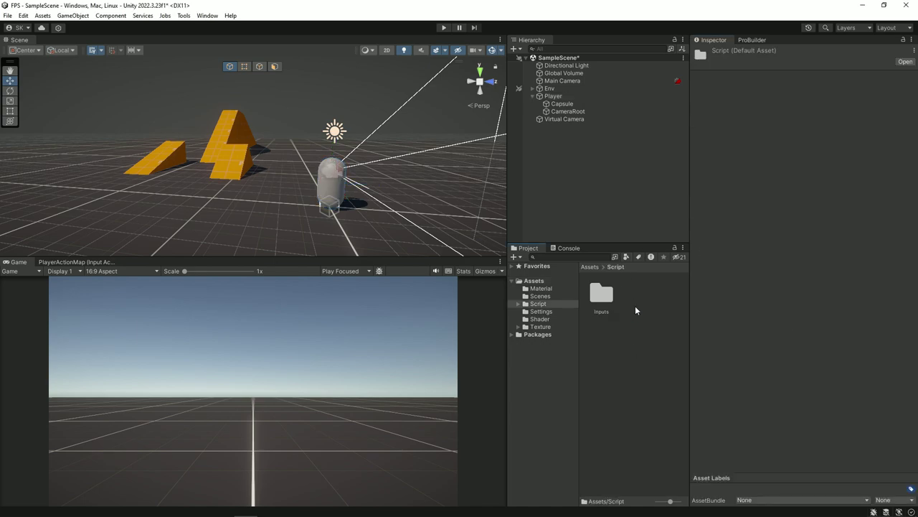
pyautogui.rightClick(635, 306)
pyautogui.moveTo(670, 37)
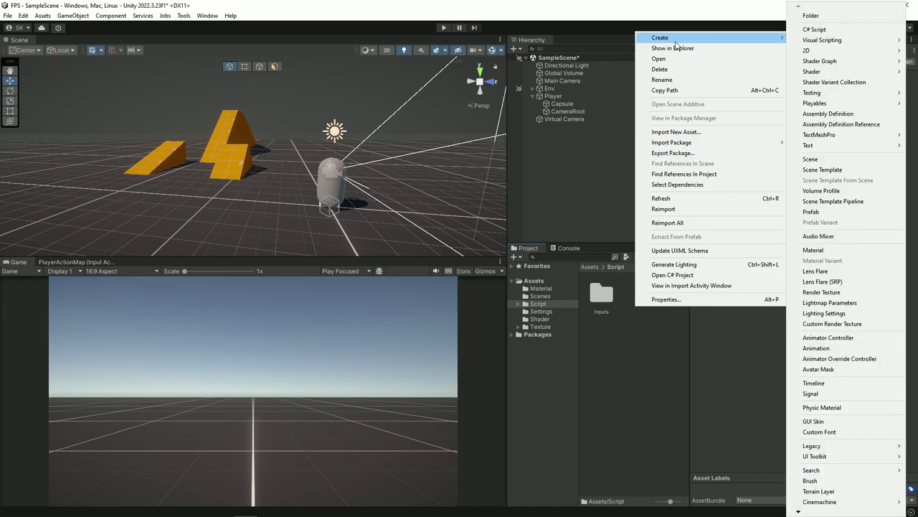
pyautogui.click(815, 29)
pyautogui.write('Ca')
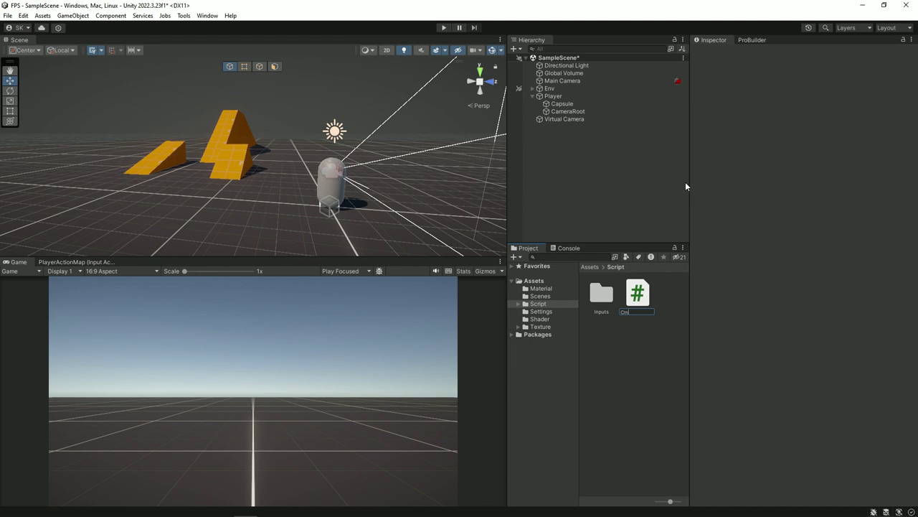
pyautogui.write('meraLook')
pyautogui.press('Return')
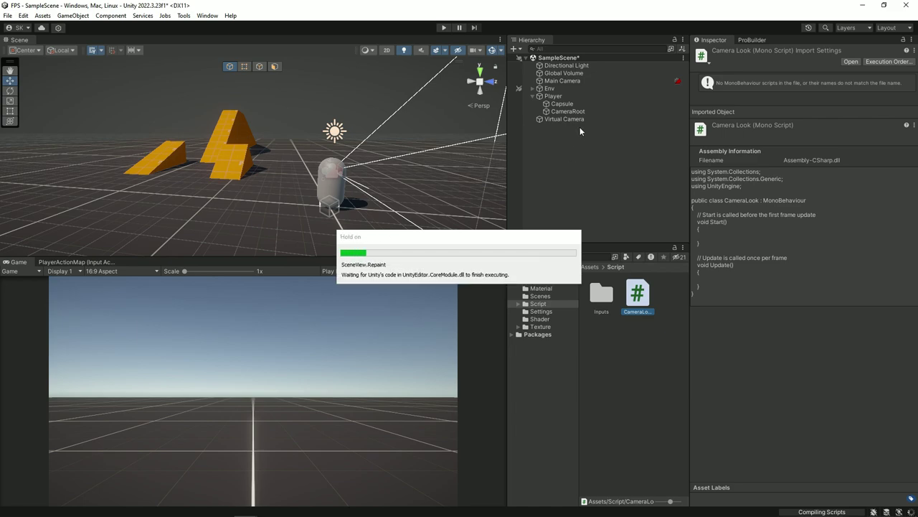
pyautogui.click(567, 95)
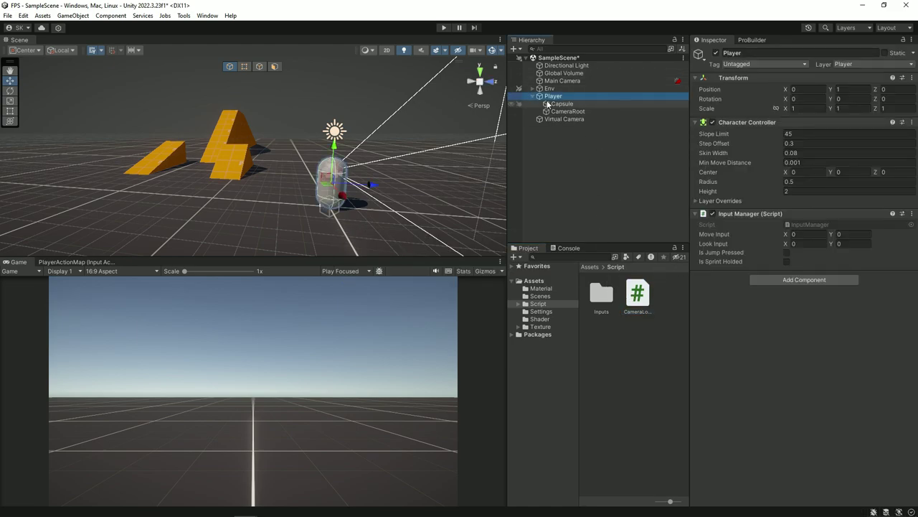
pyautogui.moveTo(637, 294); pyautogui.dragTo(713, 318)
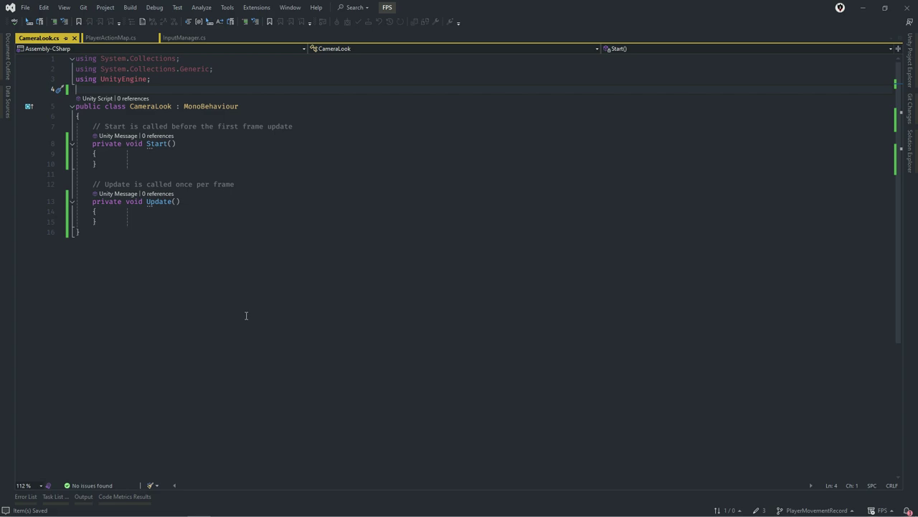
# Add [RequireComponent(typeof(InputManager))] above the CameraLook class and save.
pyautogui.press('Return')
pyautogui.write('[Req')
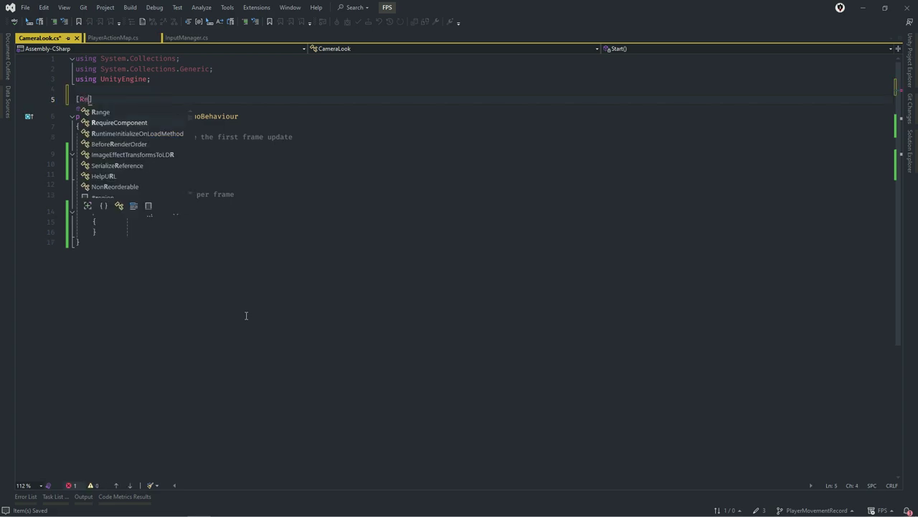
pyautogui.press('Tab')
pyautogui.write('(')
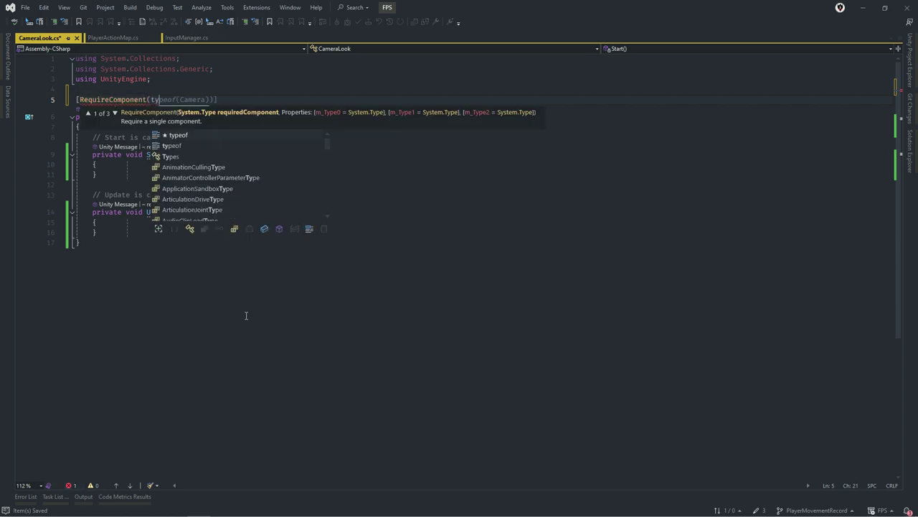
pyautogui.write('typeof')
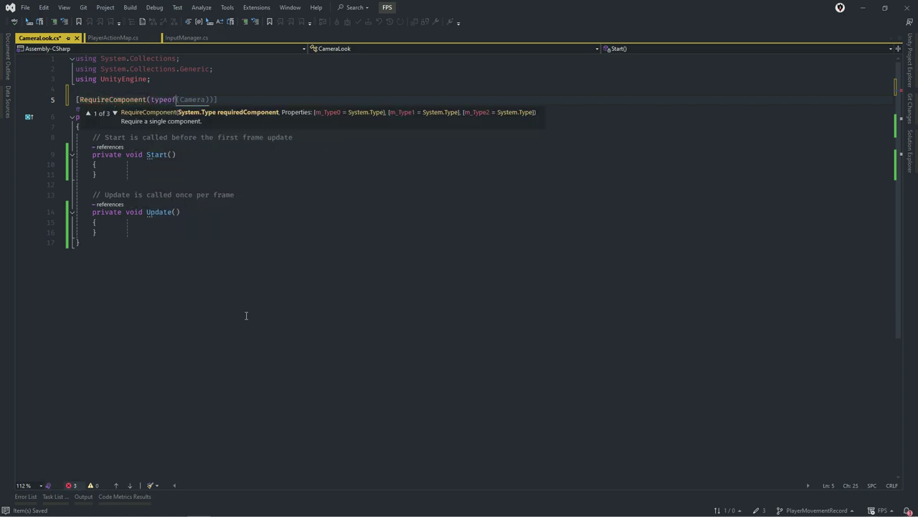
pyautogui.write('(in')
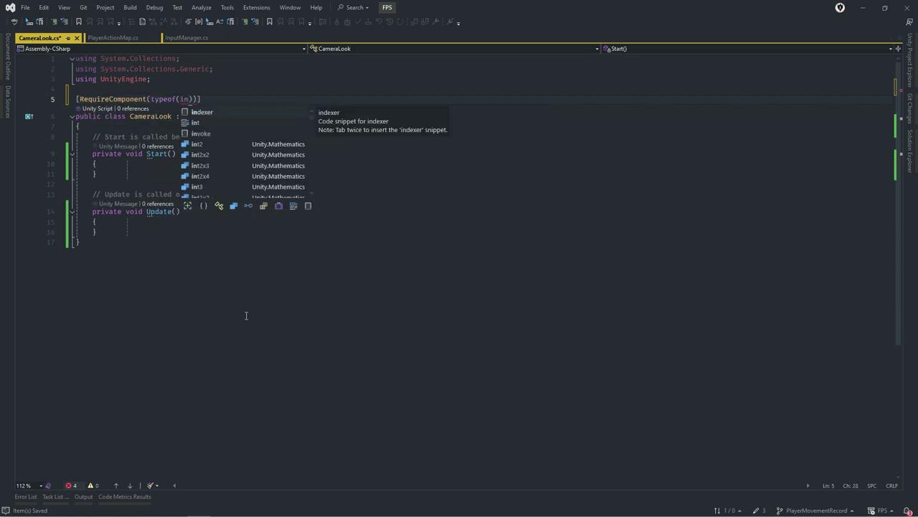
pyautogui.write('put')
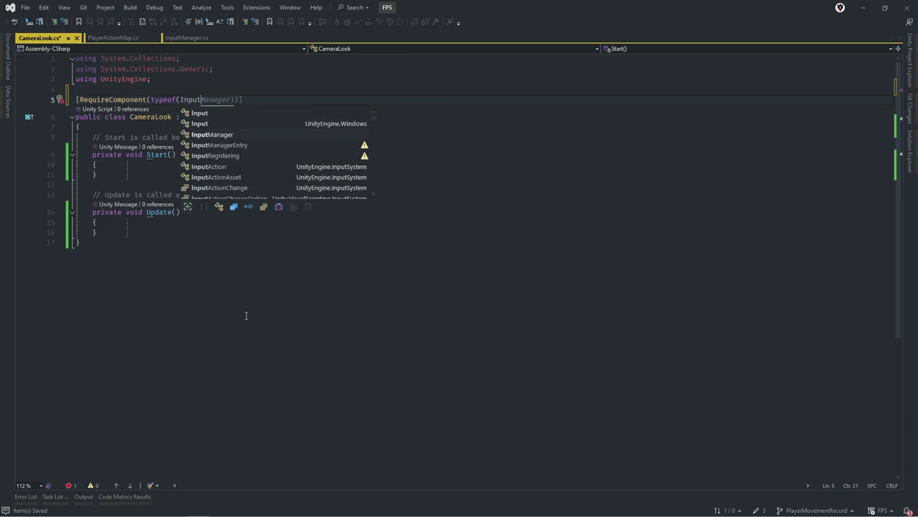
pyautogui.press('Tab')
pyautogui.hotkey('ctrl', 's')
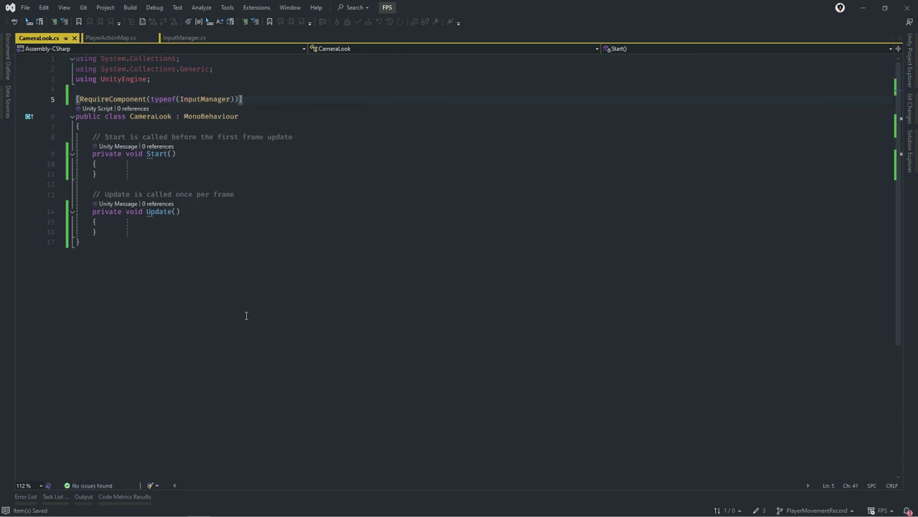
# Declare the field 'private InputManager inputs;' inside the CameraLook class.
pyautogui.press('Down')
pyautogui.press('Down')
pyautogui.press('Return')
pyautogui.press('Return')
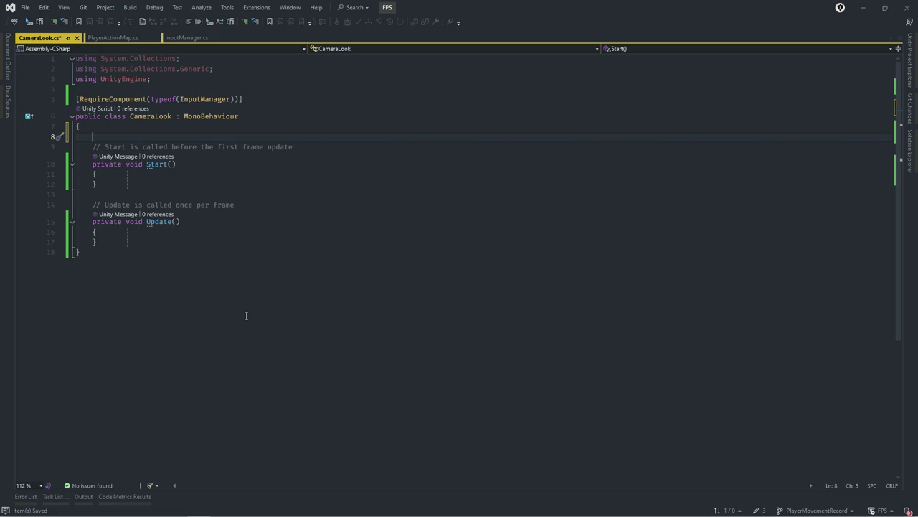
pyautogui.press('Up')
pyautogui.write('pr')
pyautogui.press('Tab')
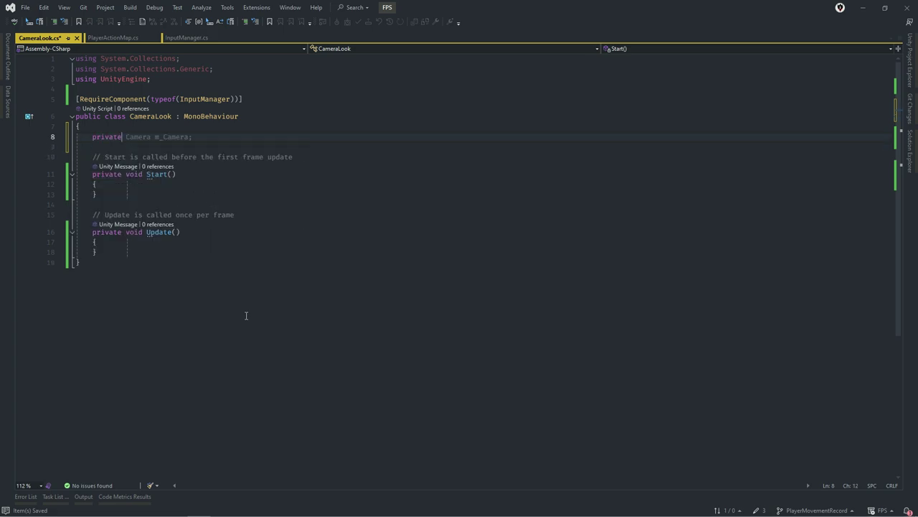
pyautogui.write('Im')
pyautogui.press('BackSpace')
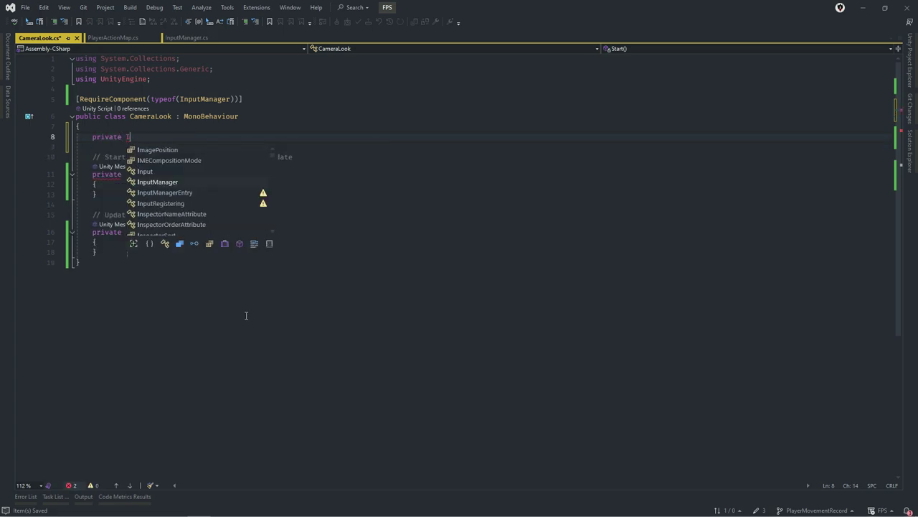
pyautogui.write('nput')
pyautogui.press('Tab')
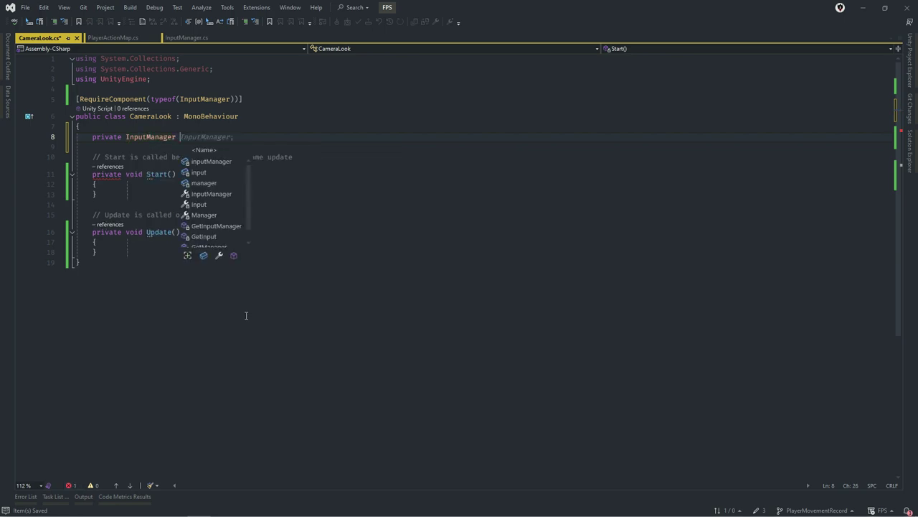
pyautogui.write('inputs;')
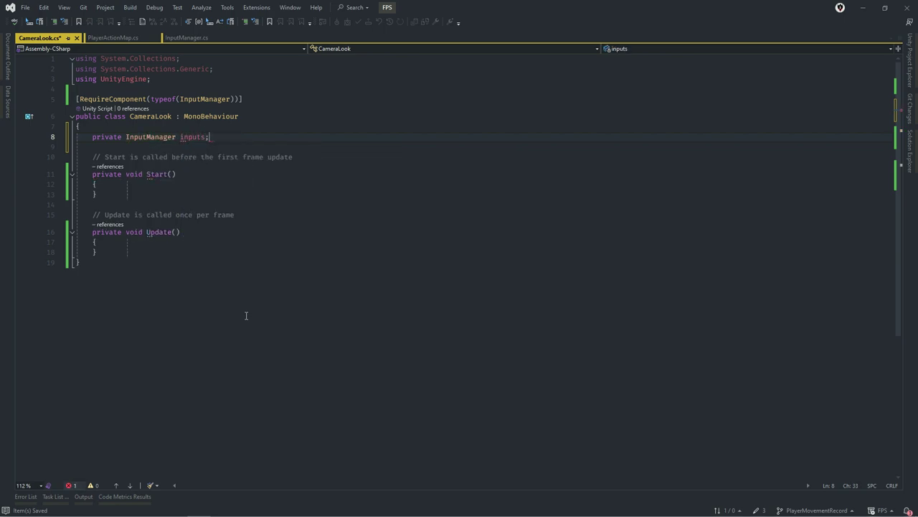
pyautogui.press('Return')
pyautogui.press('Return')
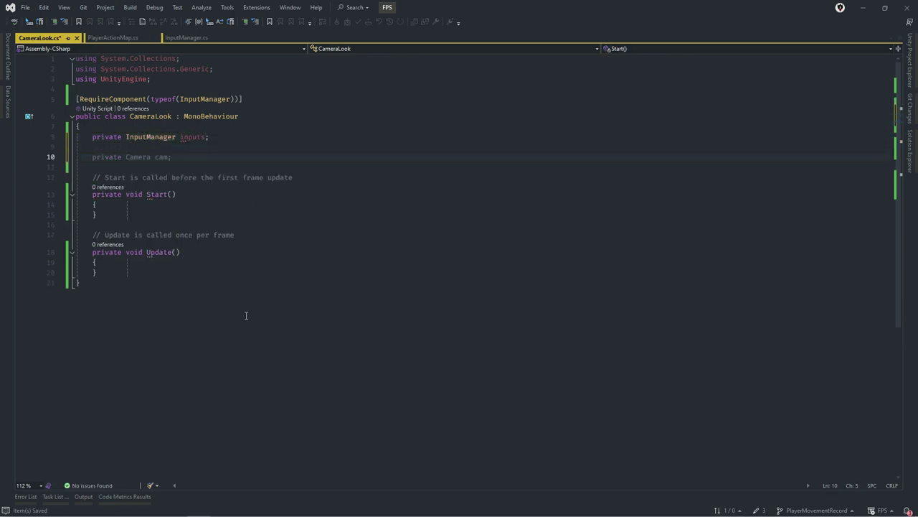
# Start a '[SerializeField] private' line, then return to the Unity Editor.
pyautogui.write('[Seri')
pyautogui.press('Tab')
pyautogui.write(']pr')
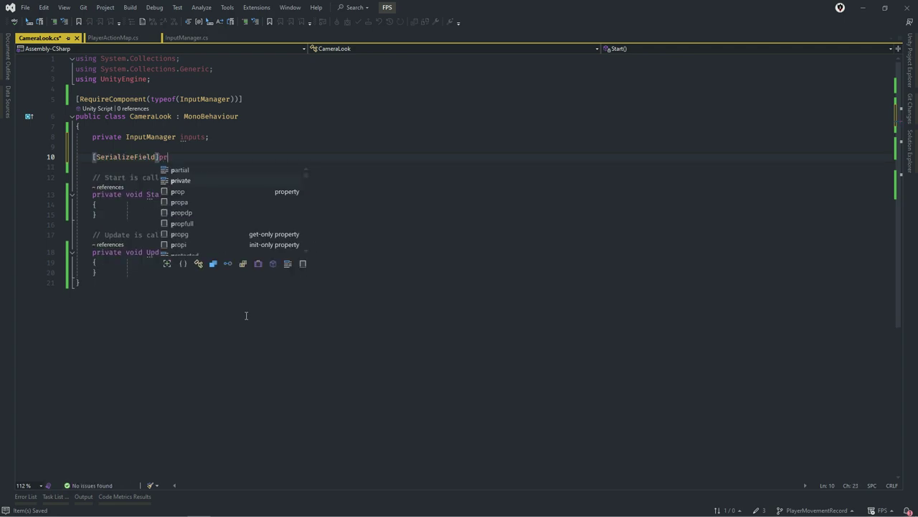
pyautogui.press('Tab')
pyautogui.hotkey('alt', 'Tab')
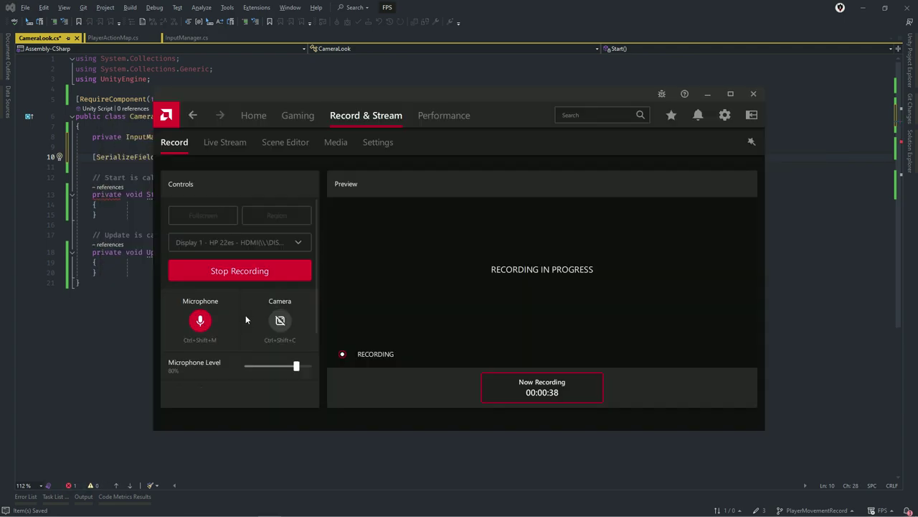
pyautogui.hotkey('alt', 'Tab')
pyautogui.hotkey('alt', 'Tab')
pyautogui.hotkey('alt', 'Tab')
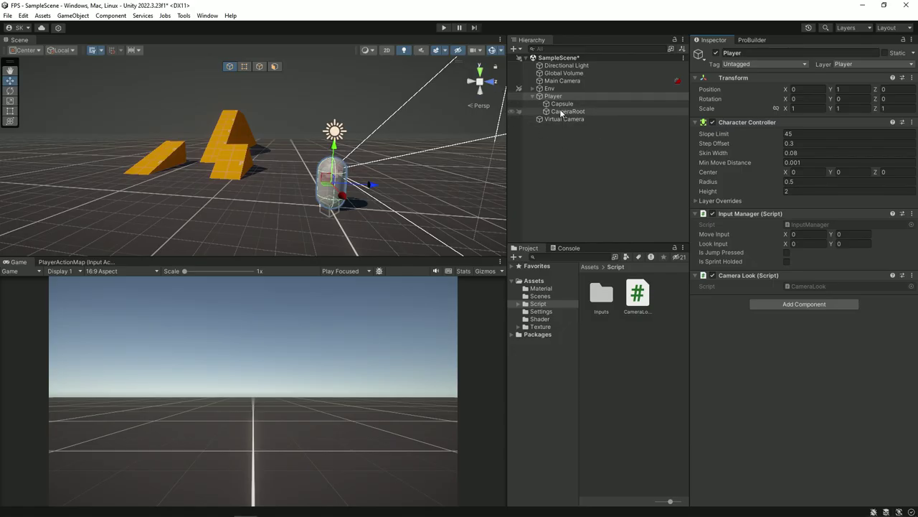
# Rotate CameraRoot with the rotate gizmo to preview the game view, then undo back to zero rotation.
pyautogui.click(560, 112)
pyautogui.press('e')
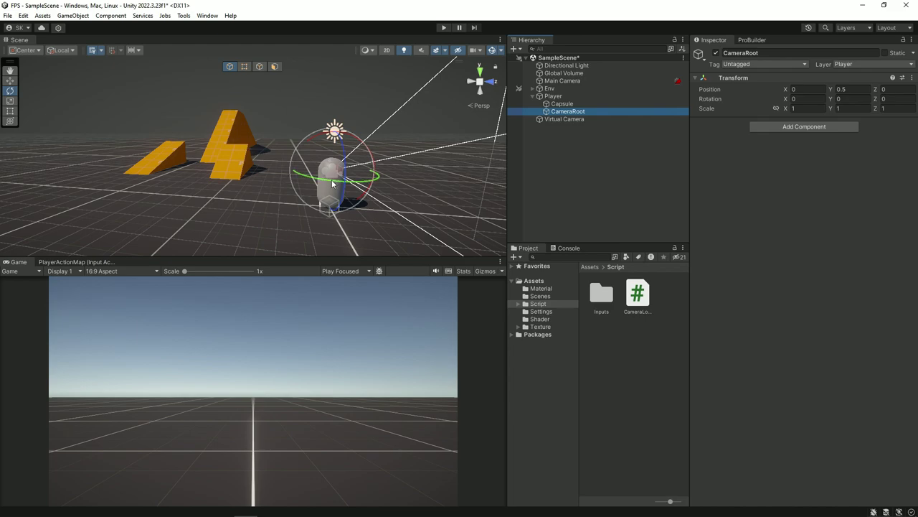
pyautogui.moveTo(337, 178)
pyautogui.mouseDown()
pyautogui.moveTo(425, 194)
pyautogui.moveTo(307, 189)
pyautogui.mouseUp()
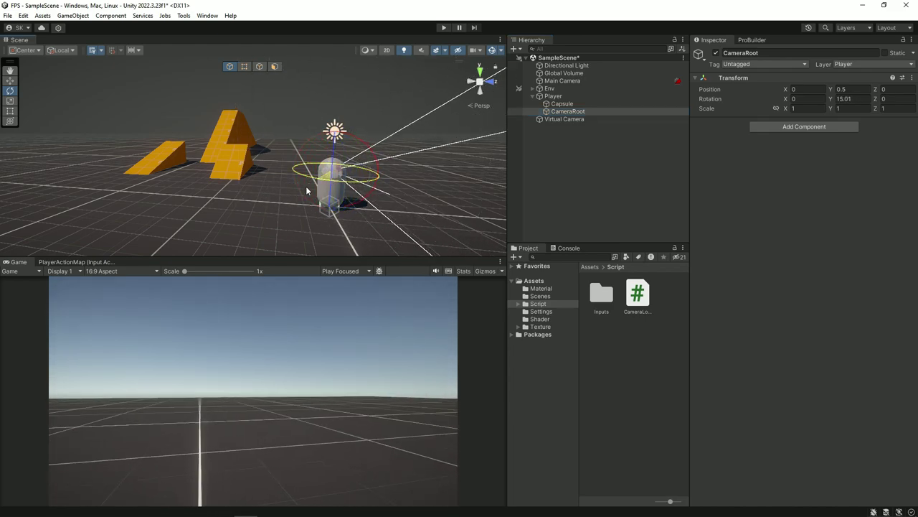
pyautogui.moveTo(307, 191)
pyautogui.mouseDown()
pyautogui.moveTo(372, 187)
pyautogui.moveTo(358, 183)
pyautogui.mouseUp()
pyautogui.moveTo(348, 127); pyautogui.dragTo(328, 167)
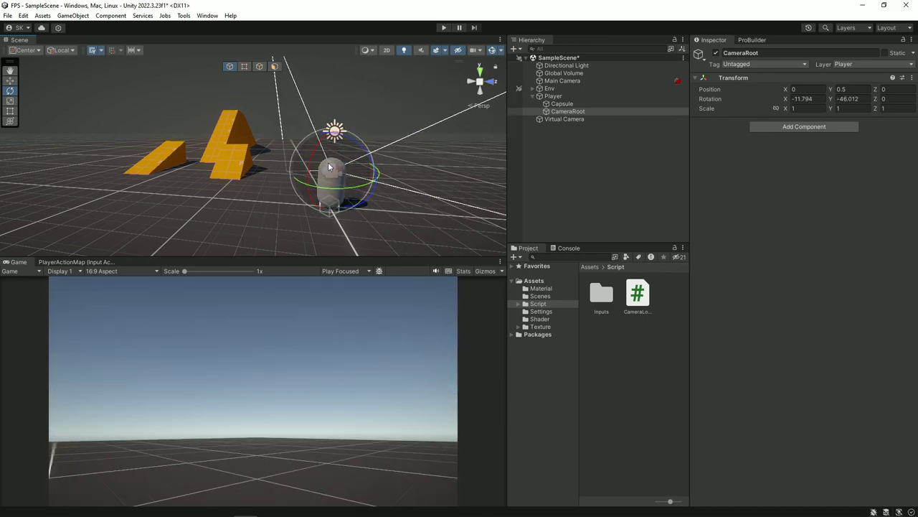
pyautogui.hotkey('ctrl', 'z')
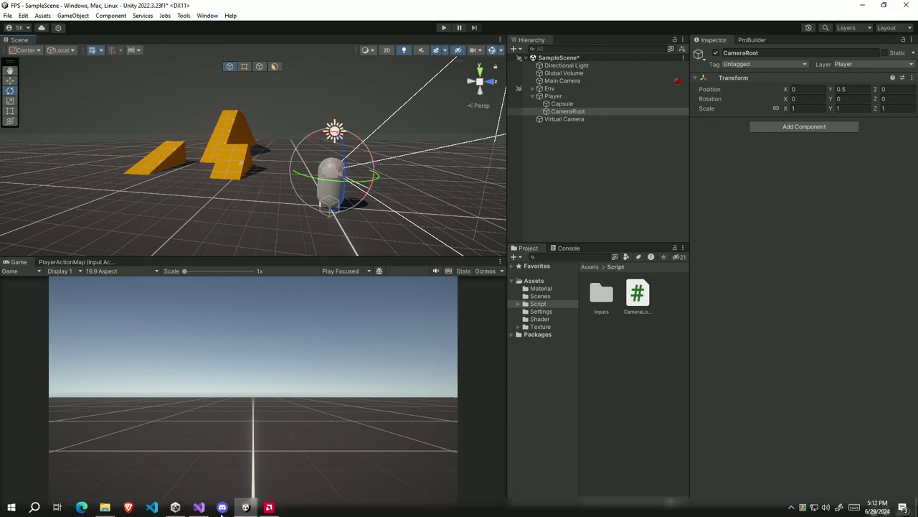
pyautogui.click(199, 507)
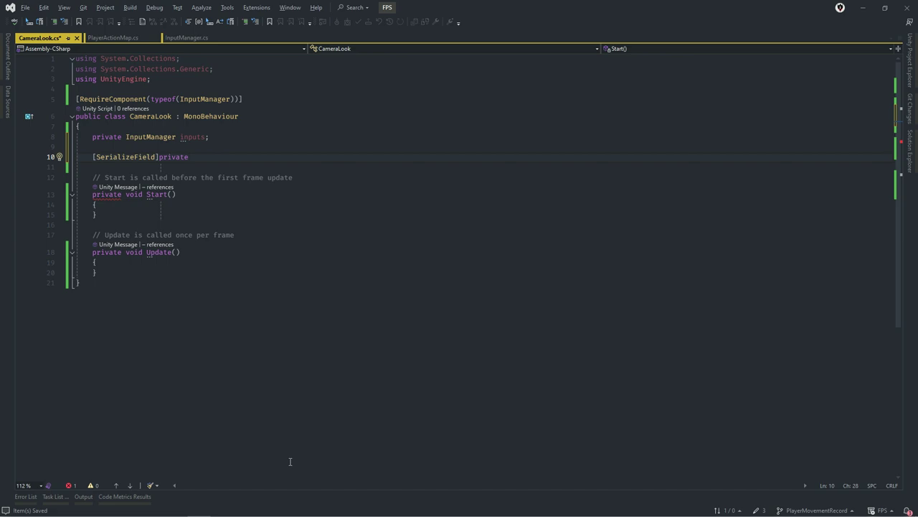
# Declare a serialized Transform field named cameraRoot in CameraLook.
pyautogui.write(' Tr')
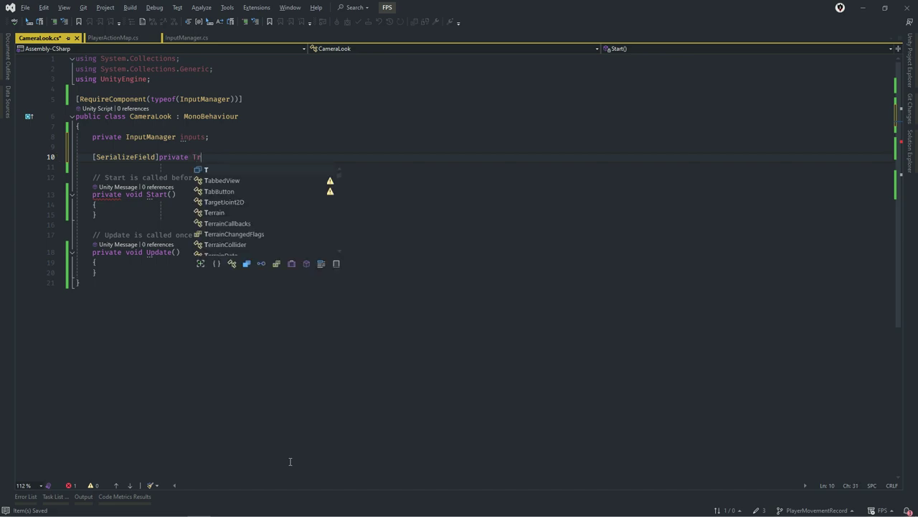
pyautogui.write('a')
pyautogui.press('Down')
pyautogui.press('Tab')
pyautogui.write('c')
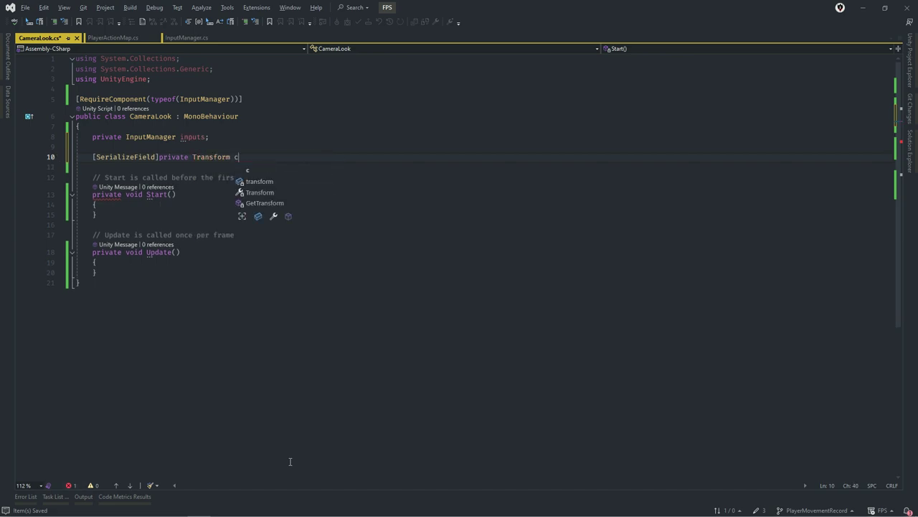
pyautogui.write('ameraR')
pyautogui.write('oot;')
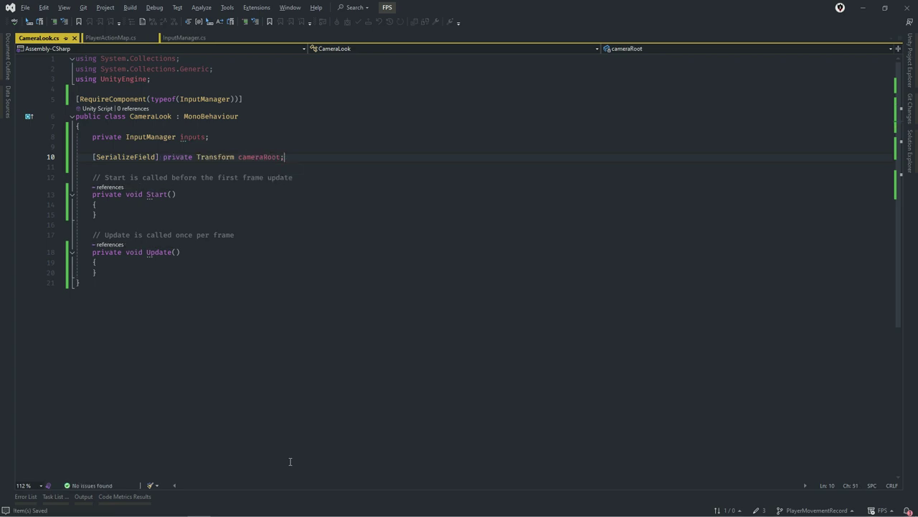
pyautogui.press('Return')
# Add a serialized private float mouseSensitivity = 1f field and save the script.
pyautogui.write('[S')
pyautogui.press('Tab')
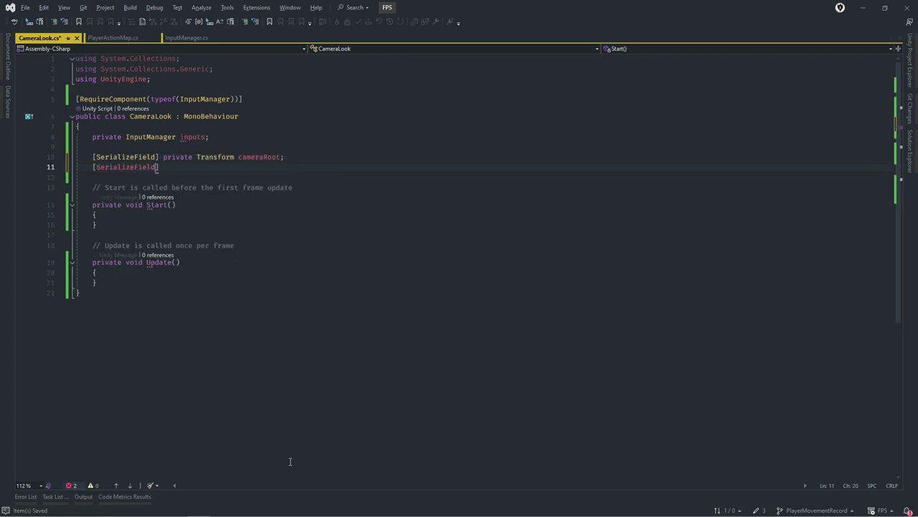
pyautogui.write('] private')
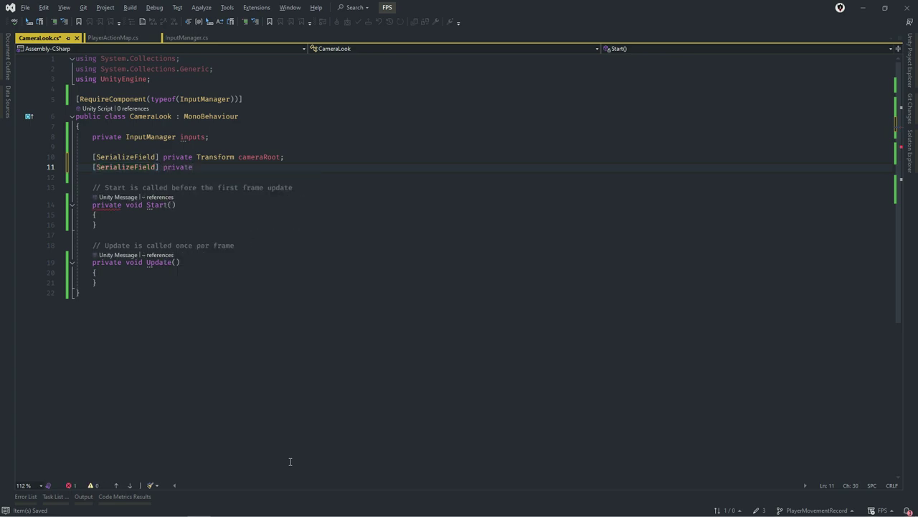
pyautogui.write('float ')
pyautogui.write('mosue')
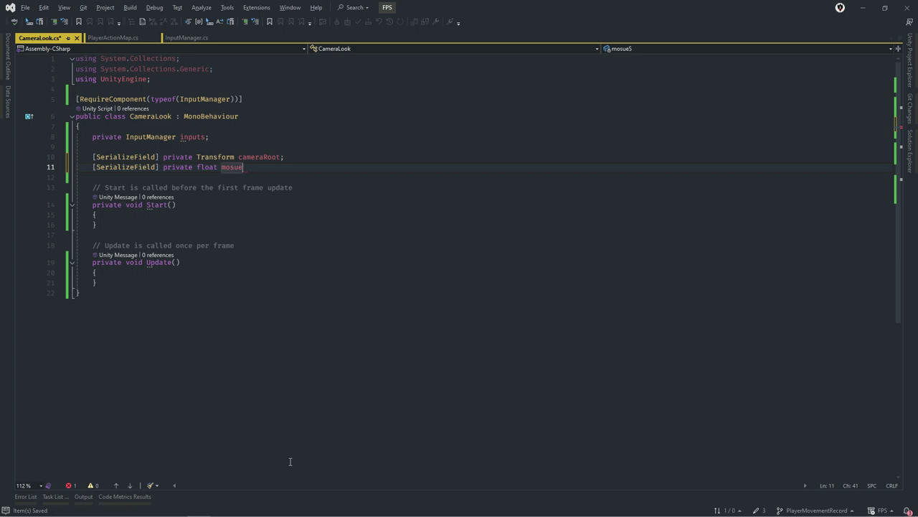
pyautogui.press('BackSpace')
pyautogui.press('BackSpace')
pyautogui.press('BackSpace')
pyautogui.write('useSensi')
pyautogui.write('tivity')
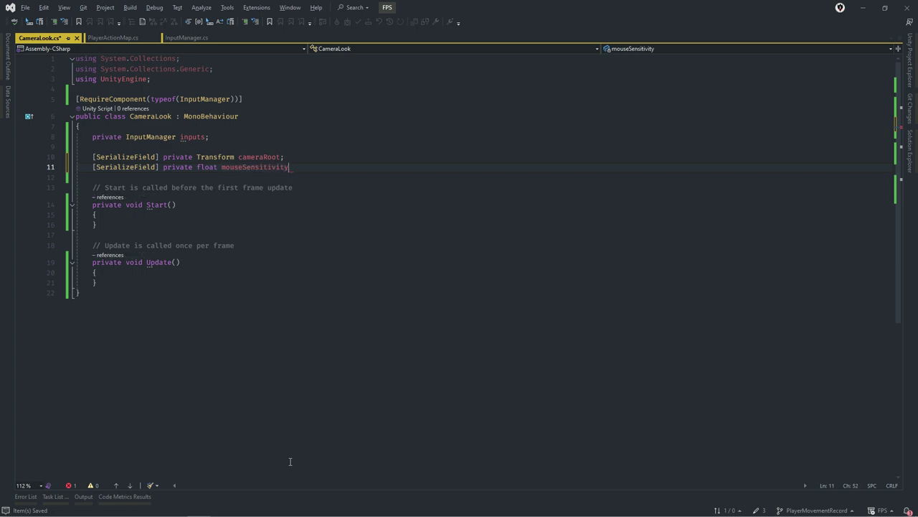
pyautogui.write(' = ')
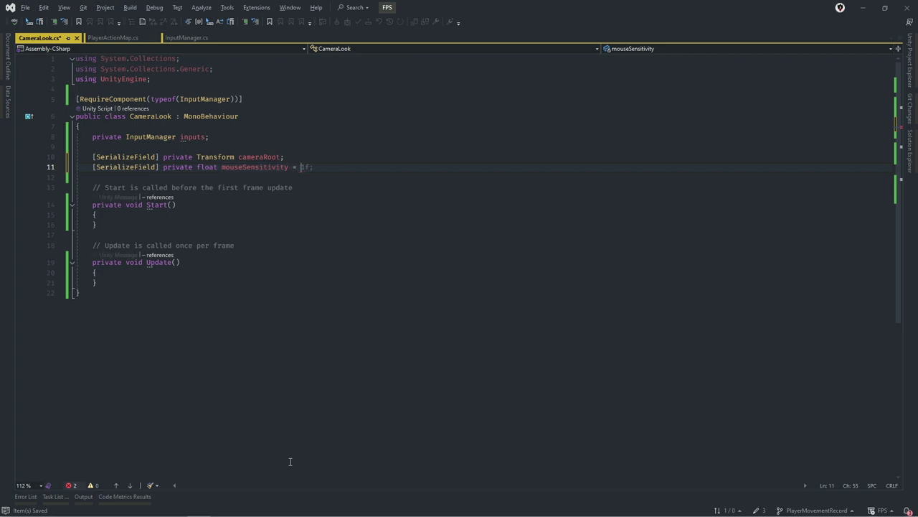
pyautogui.write('1f;')
pyautogui.hotkey('ctrl', 's')
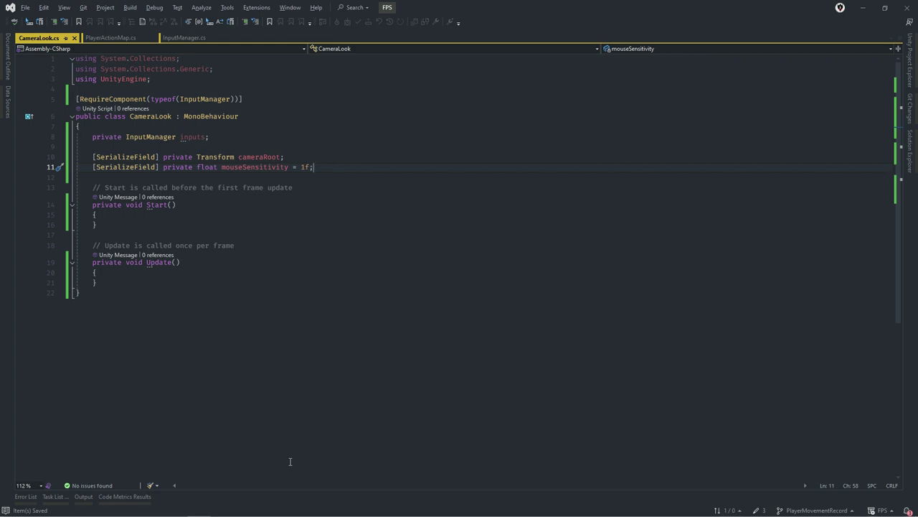
# Add a serialized private float line declaring minLookAngle and maxLookAngle.
pyautogui.press('Return')
pyautogui.write('[Ser')
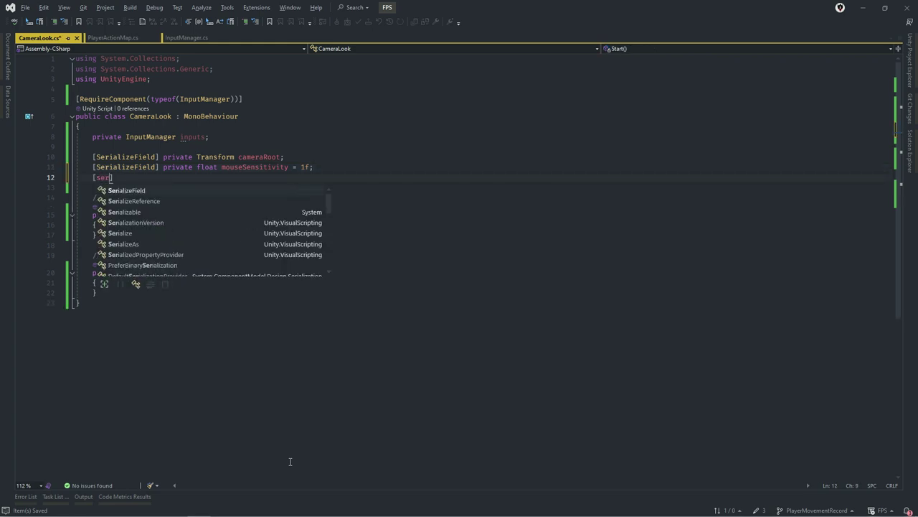
pyautogui.press('Tab')
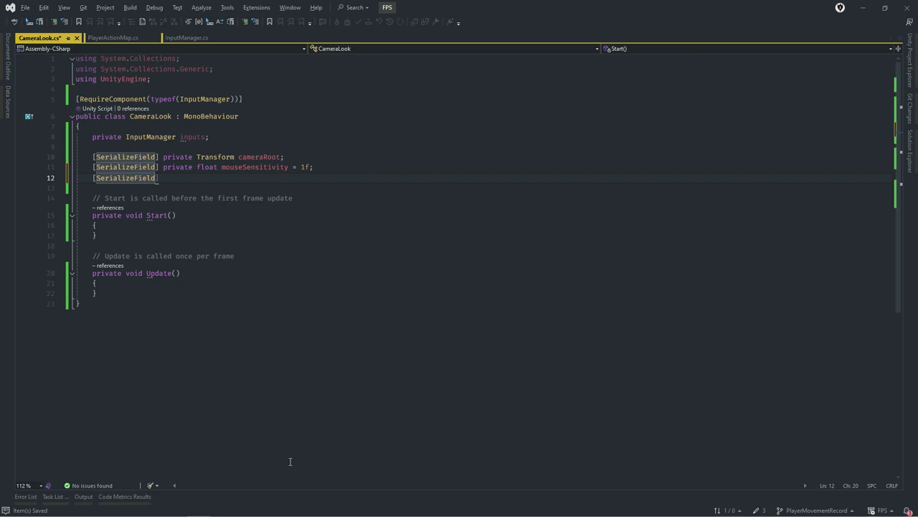
pyautogui.write('] pr')
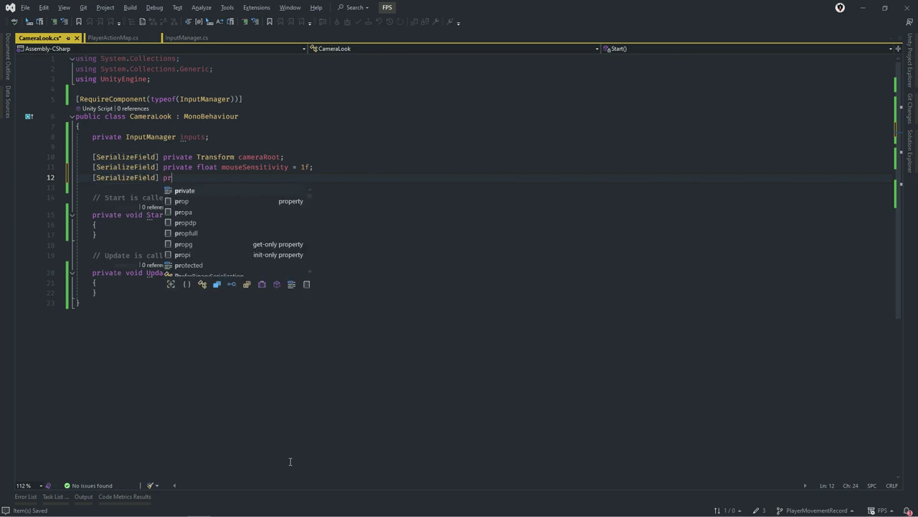
pyautogui.write('ivate float ')
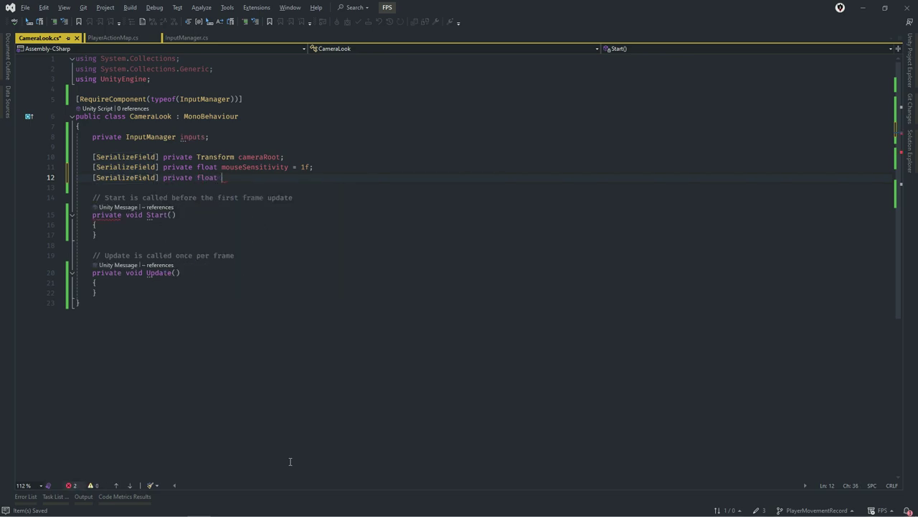
pyautogui.write('minA')
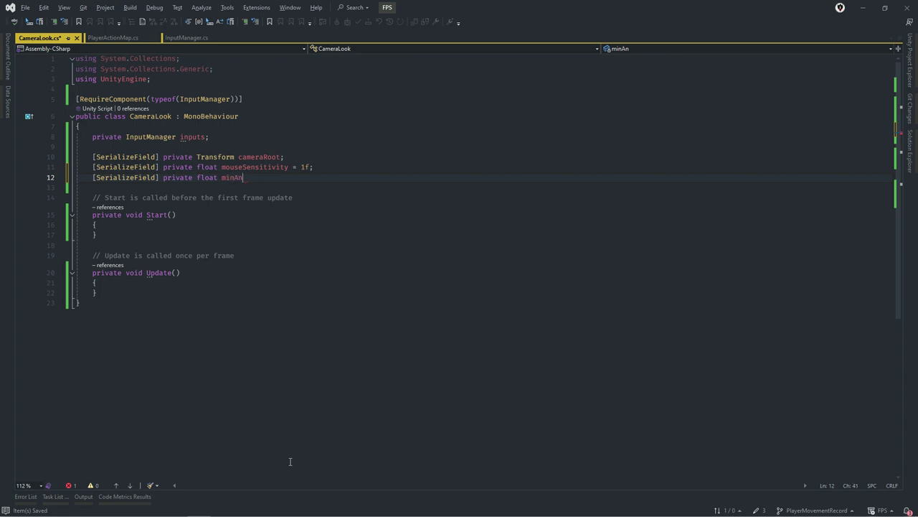
pyautogui.press('BackSpace')
pyautogui.write('L')
pyautogui.write('ookAngle')
pyautogui.write(', max')
pyautogui.write('LookAn')
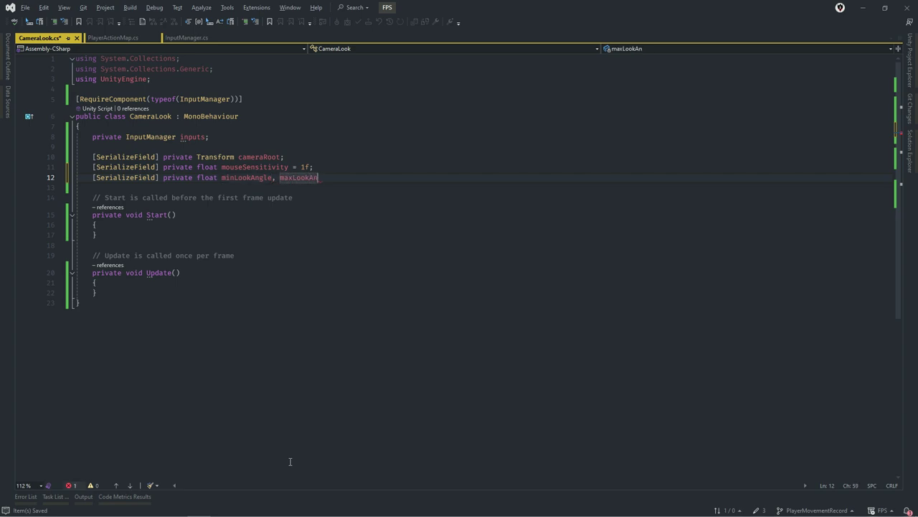
pyautogui.write('gle;')
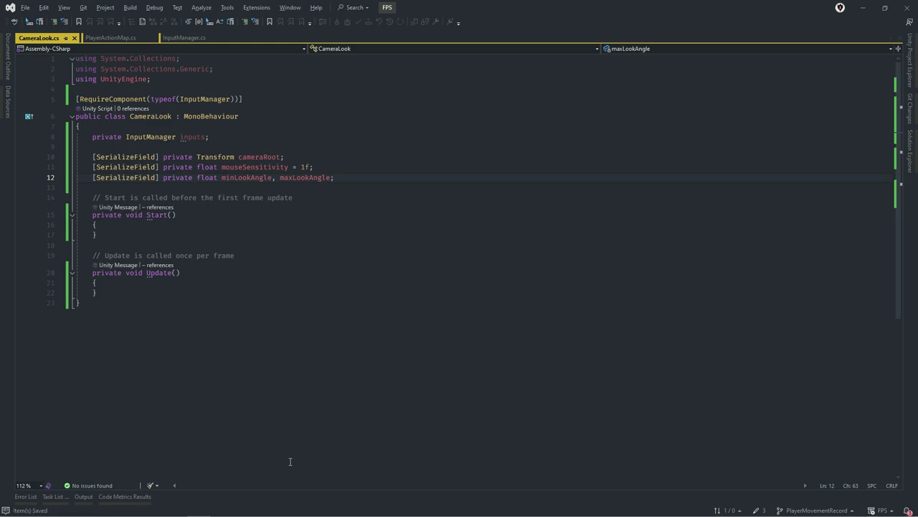
# Add inputs = GetComponent<InputManager>(); inside Start().
pyautogui.click(155, 232)
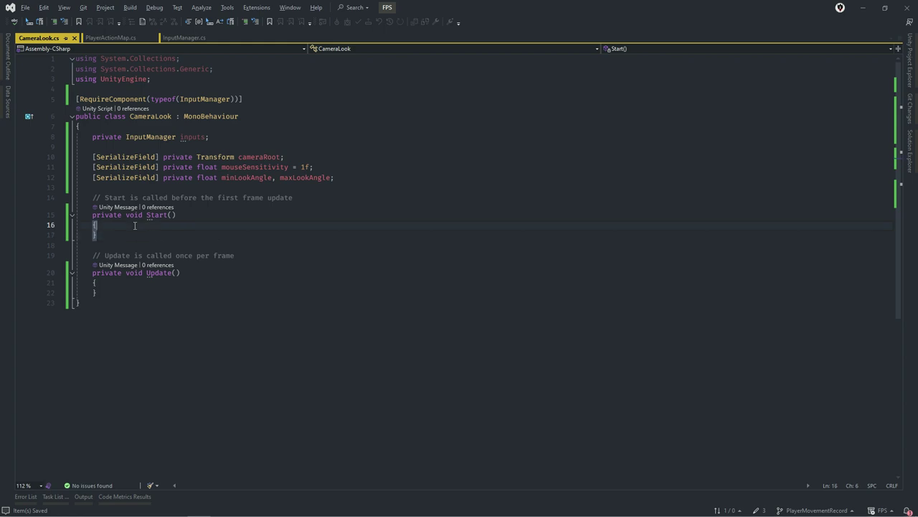
pyautogui.press('Return')
pyautogui.press('Tab')
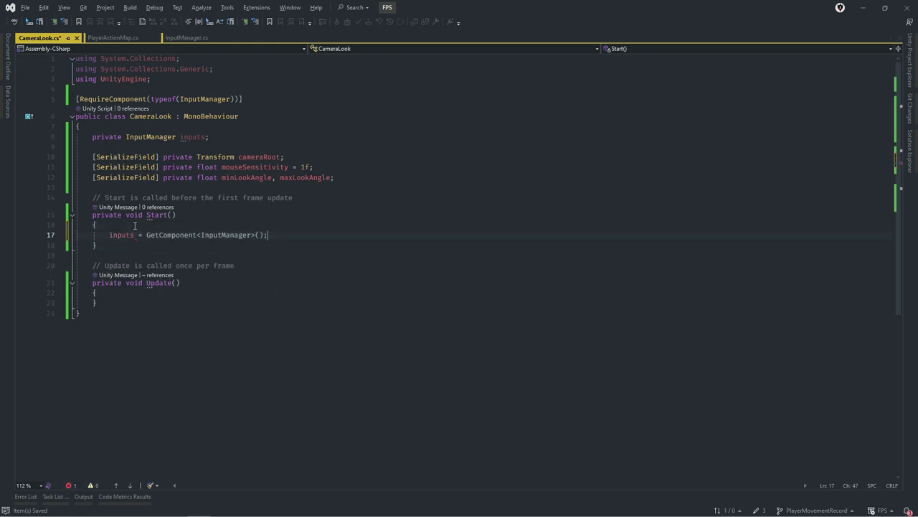
pyautogui.press('Return')
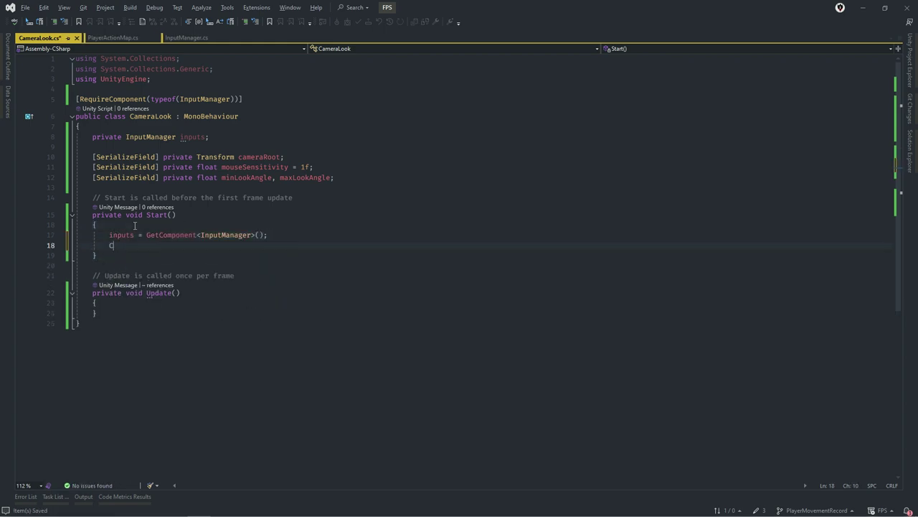
# Add Cursor.lockState = CursorLockMode.Locked; below the component lookup in Start().
pyautogui.write('Curs')
pyautogui.press('Tab')
pyautogui.write('.l')
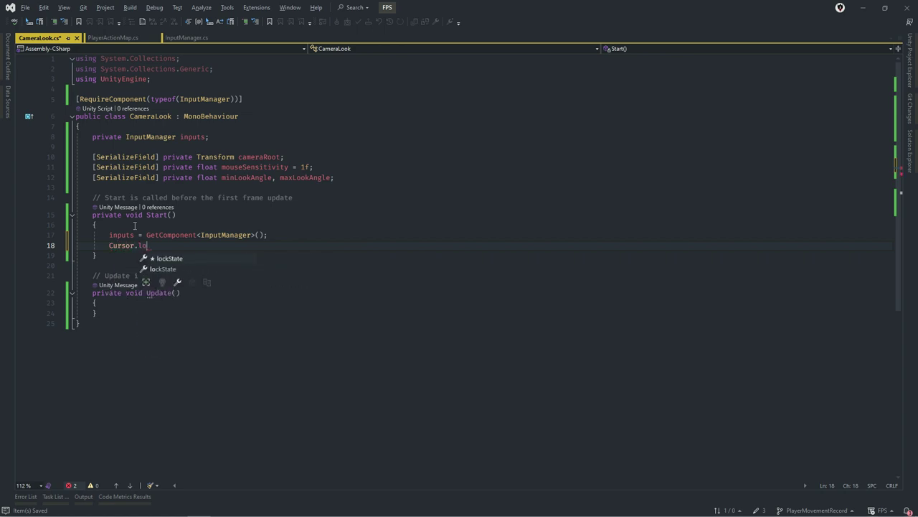
pyautogui.press('Tab')
pyautogui.write('=')
pyautogui.press('Down')
pyautogui.press('Down')
pyautogui.press('Tab')
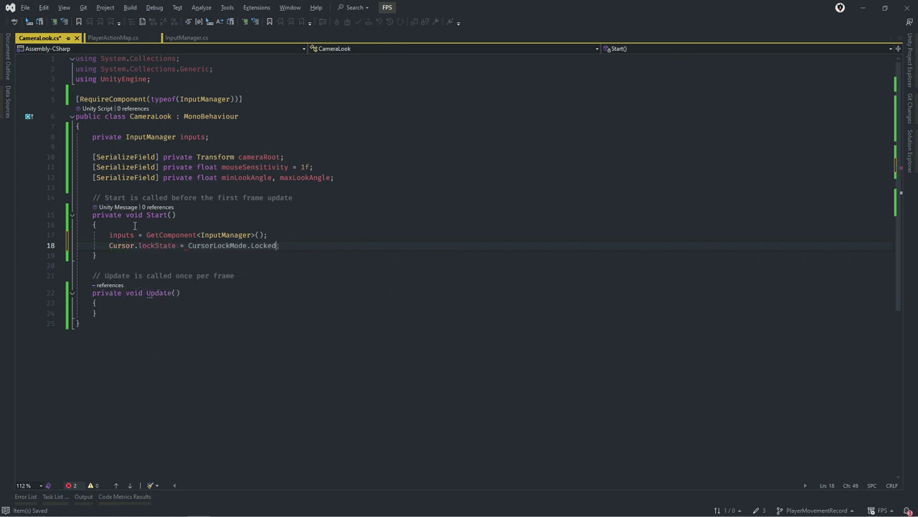
pyautogui.write(';')
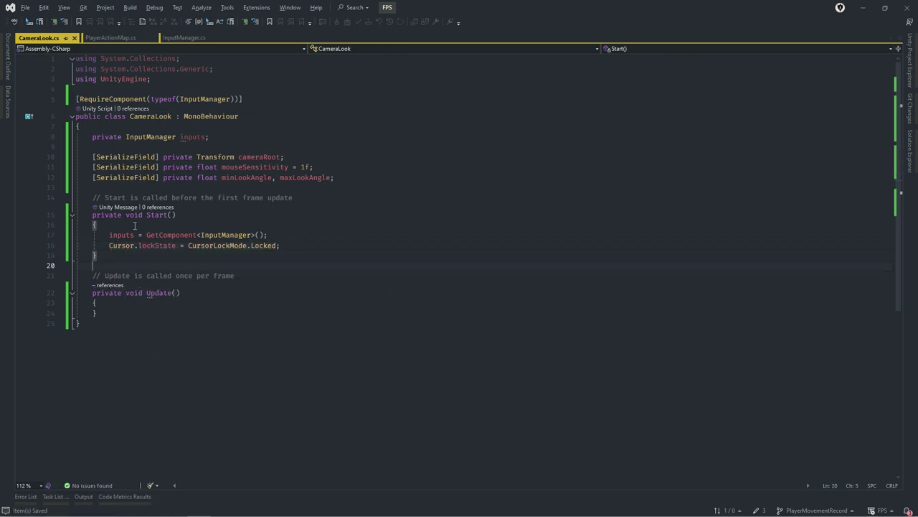
pyautogui.press('Down')
pyautogui.press('Down')
pyautogui.press('Down')
pyautogui.press('Return')
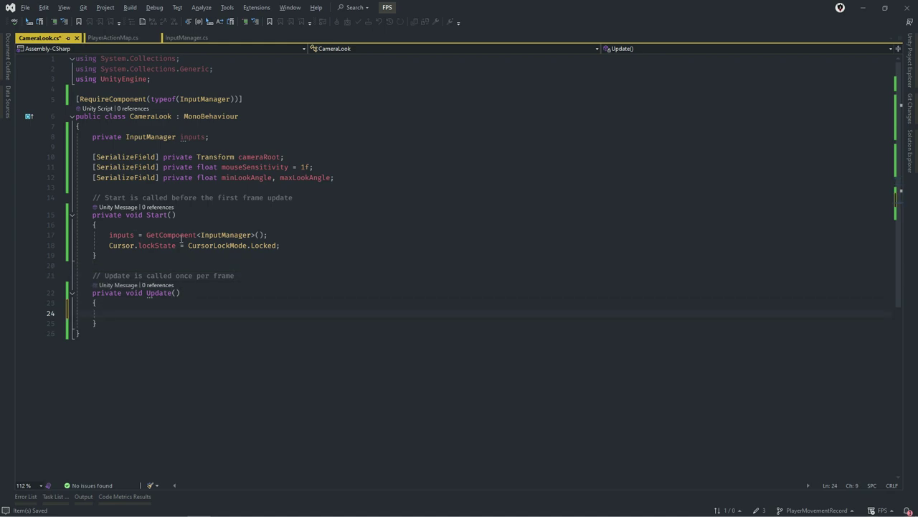
# Look up the LookInput property and where it is read in InputManager.cs.
pyautogui.click(187, 37)
pyautogui.scroll(5, 208, 102)
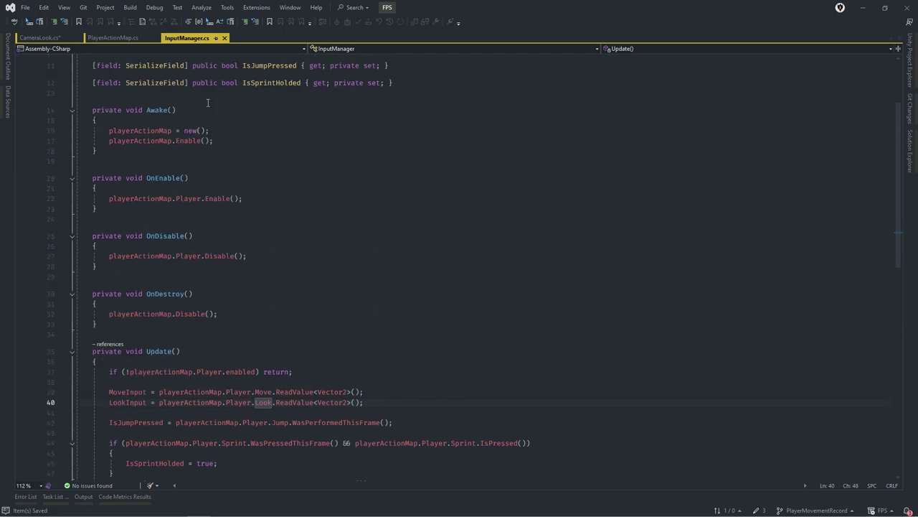
pyautogui.scroll(2, 208, 103)
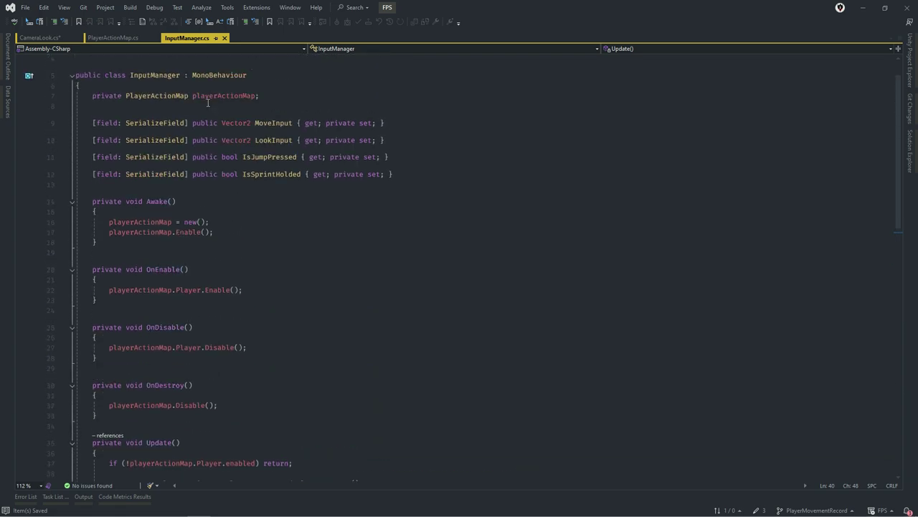
pyautogui.click(269, 140)
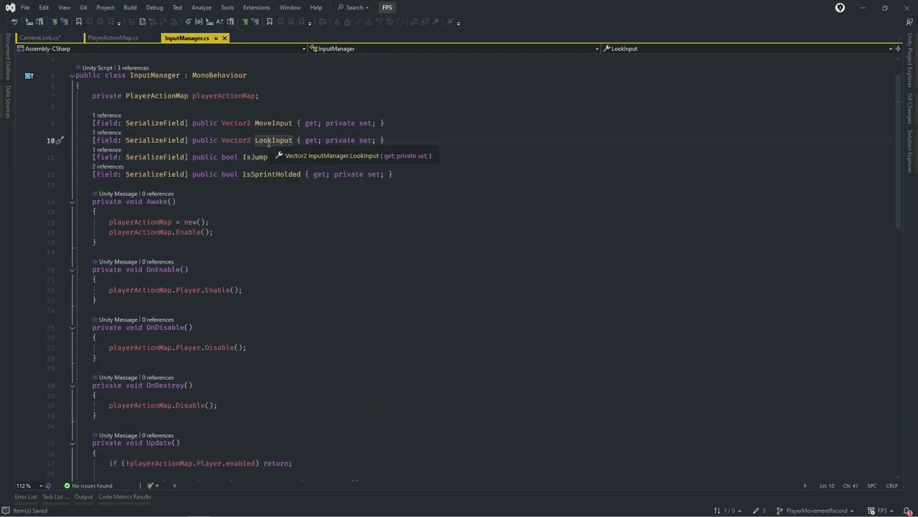
pyautogui.scroll(-2, 272, 143)
pyautogui.scroll(-3, 277, 215)
pyautogui.scroll(-1, 278, 249)
pyautogui.click(279, 250)
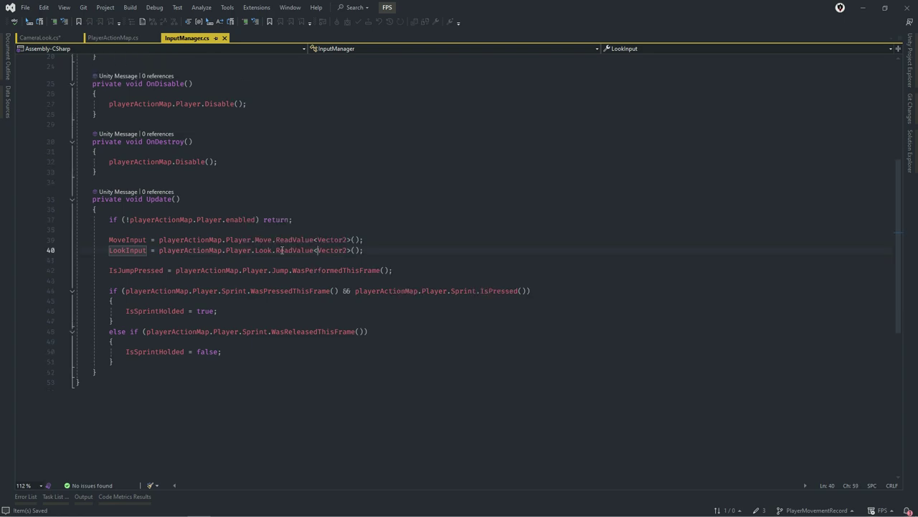
pyautogui.moveTo(273, 250); pyautogui.dragTo(277, 258)
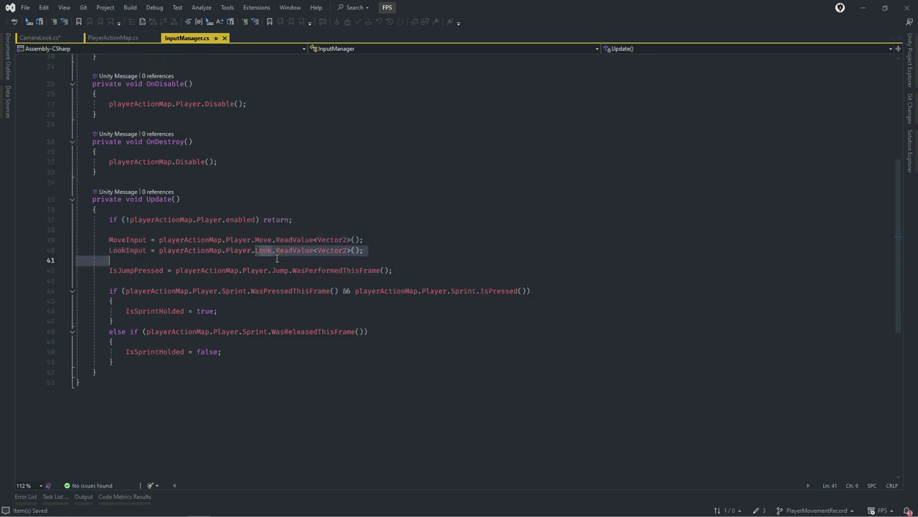
pyautogui.click(300, 258)
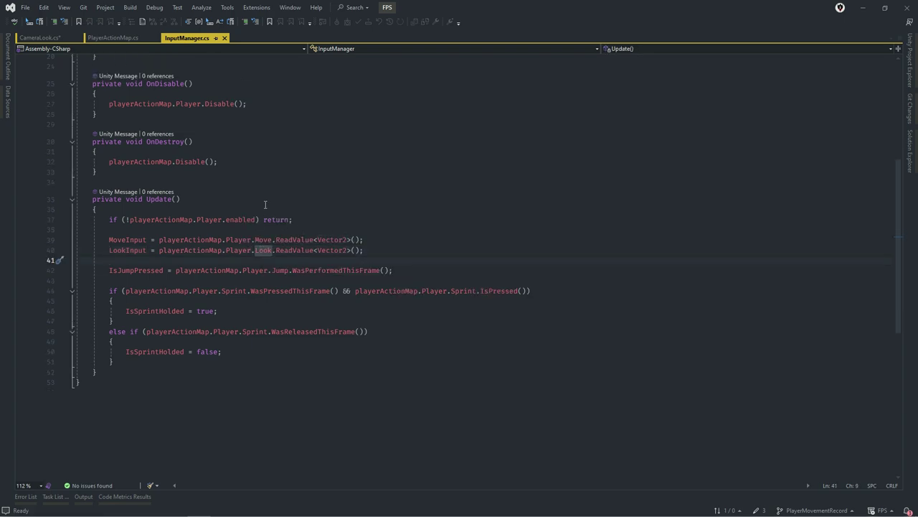
pyautogui.click(40, 36)
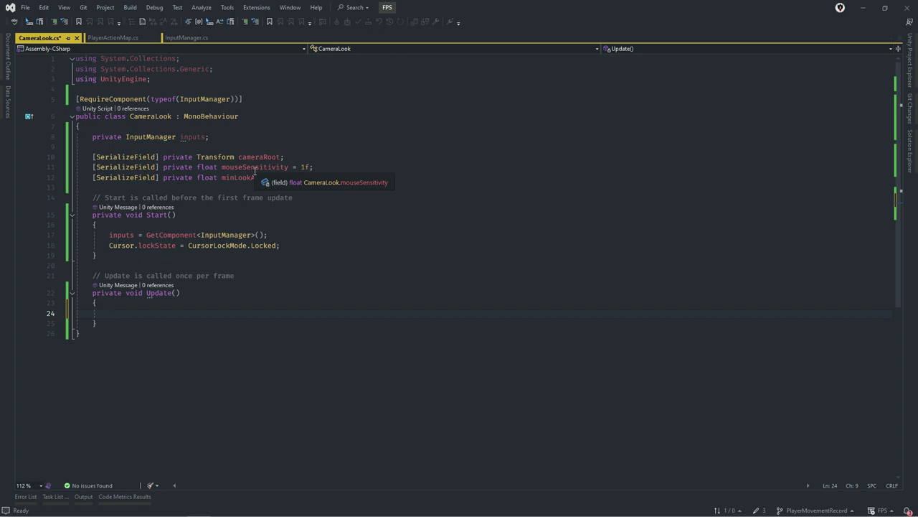
# Write float mouseX = inputs.LookInput.x * mouseSensitivity * Time.deltaTime; in Update().
pyautogui.write('float ')
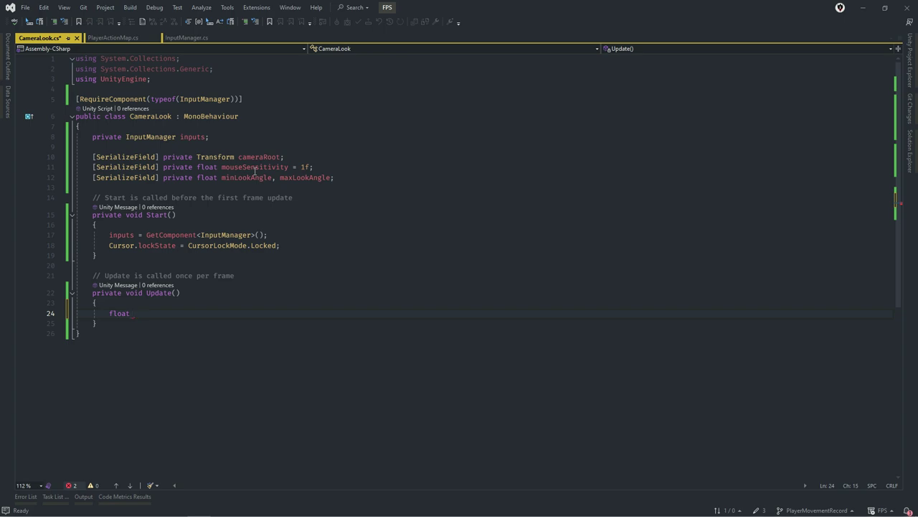
pyautogui.write('mouseX')
pyautogui.press('BackSpace')
pyautogui.press('BackSpace')
pyautogui.press('BackSpace')
pyautogui.write('seX =')
pyautogui.hotkey('ctrl', 'z')
pyautogui.write('Input')
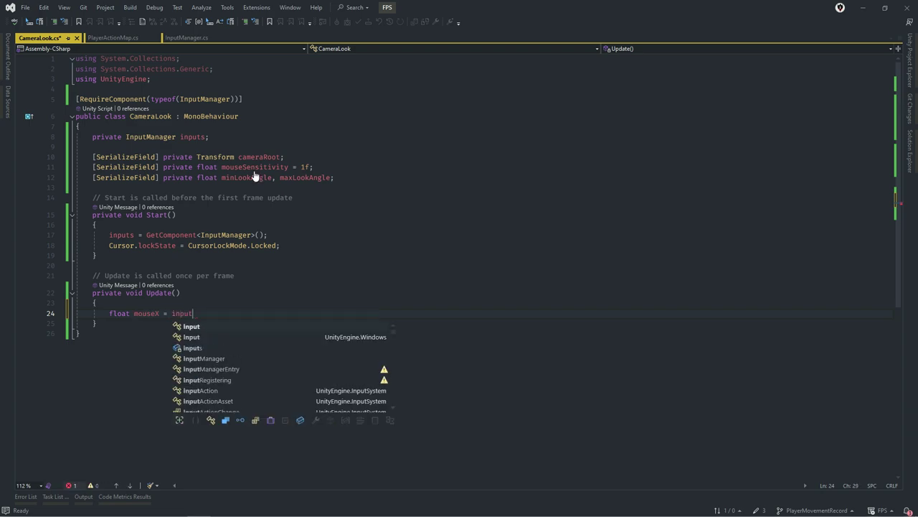
pyautogui.press('Escape')
pyautogui.press('BackSpace')
pyautogui.press('BackSpace')
pyautogui.press('BackSpace')
pyautogui.write('inputs')
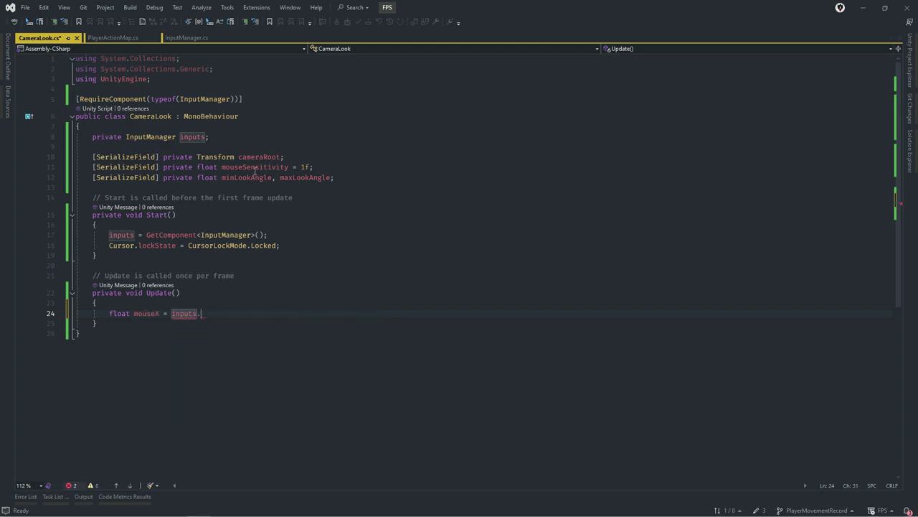
pyautogui.write('.')
pyautogui.press('Down')
pyautogui.press('Tab')
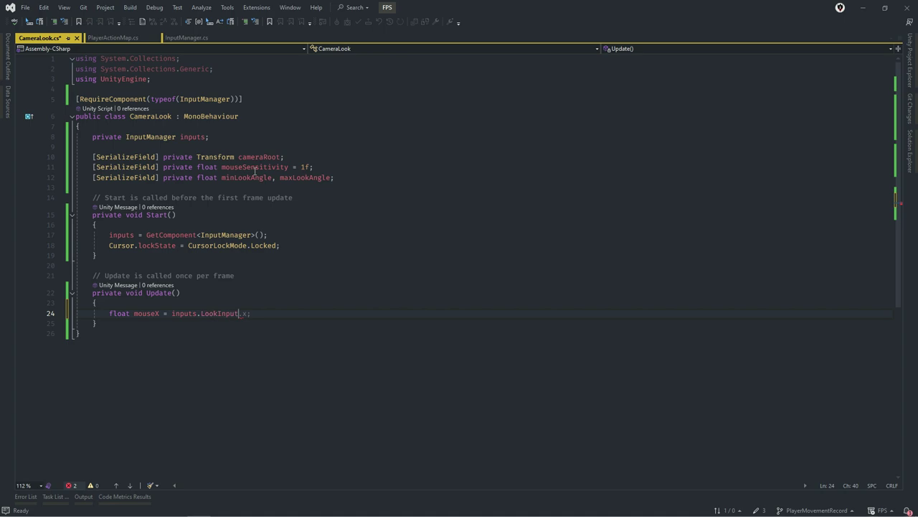
pyautogui.write('.')
pyautogui.press('Tab')
pyautogui.write('mouse')
pyautogui.press('Tab')
pyautogui.write('Time.del')
pyautogui.press('Tab')
pyautogui.write(';')
# Add the matching float mouseY line using LookInput.y, and save CameraLook.
pyautogui.press('Return')
pyautogui.write('flo')
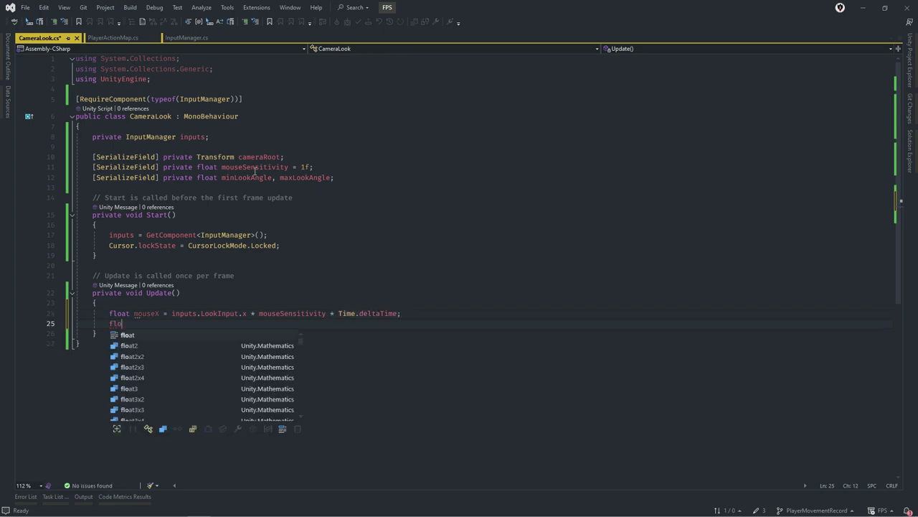
pyautogui.write('at mou')
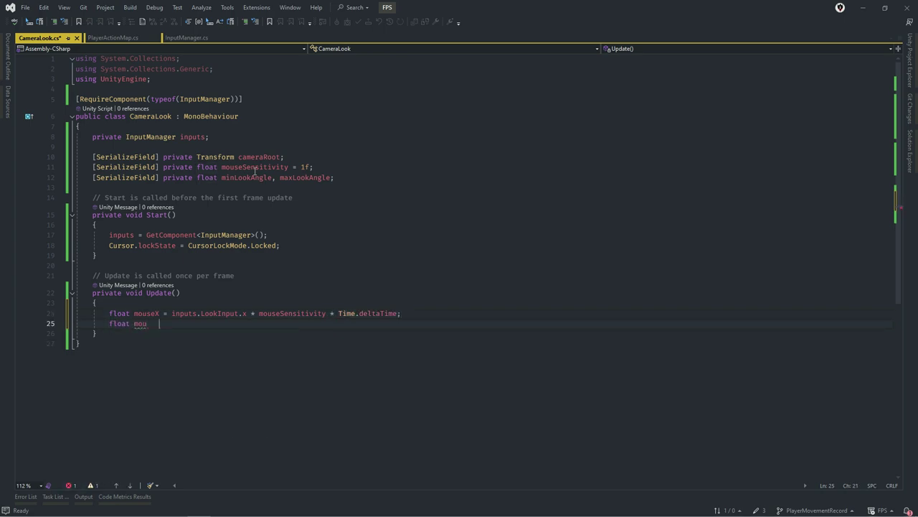
pyautogui.press('BackSpace')
pyautogui.write('seY')
pyautogui.write(' = inputs.LookInput.y * mouseSensitivity *')
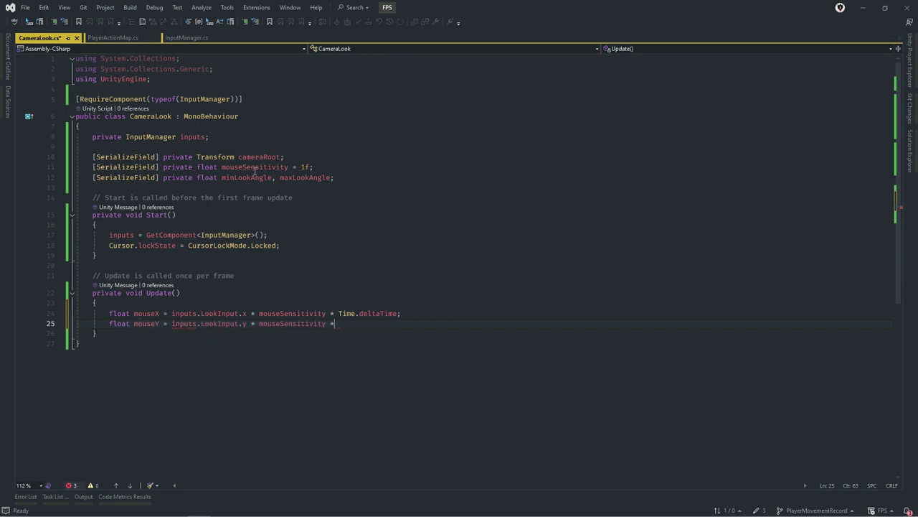
pyautogui.write('Time.de')
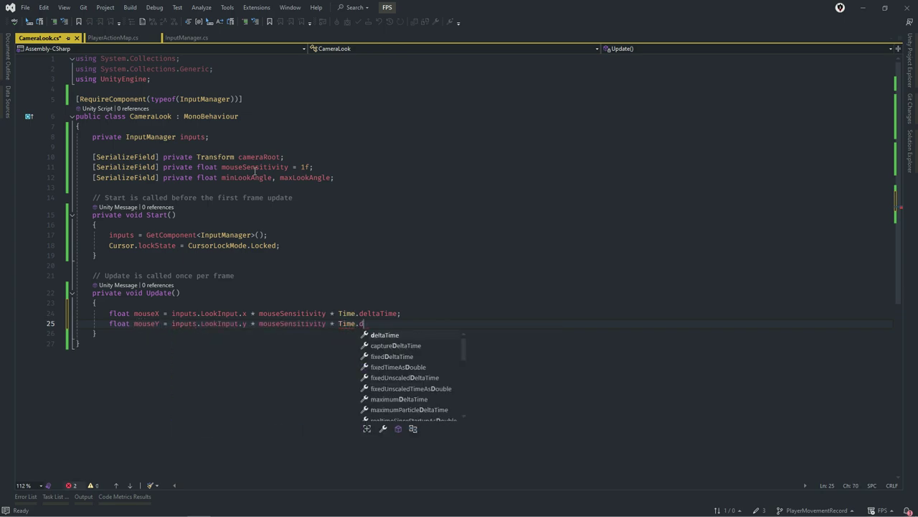
pyautogui.press('Tab')
pyautogui.write(';')
pyautogui.hotkey('ctrl', 's')
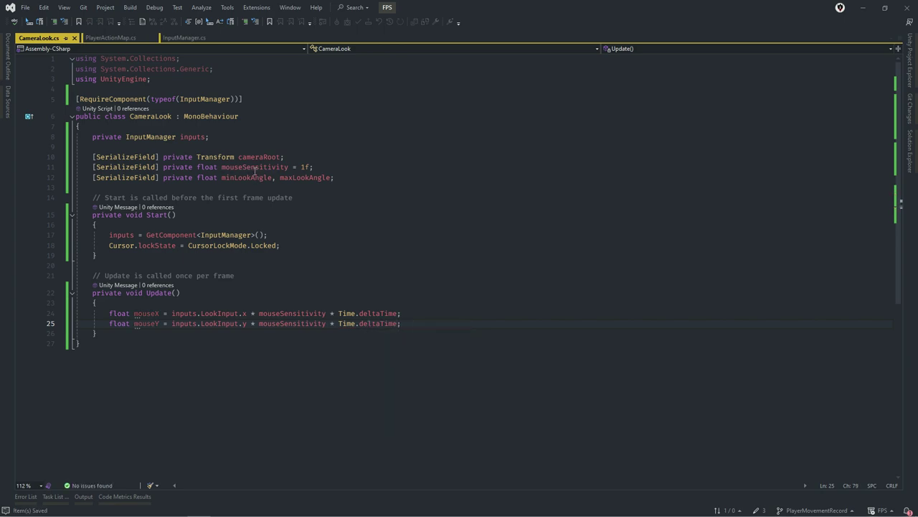
pyautogui.press('Return')
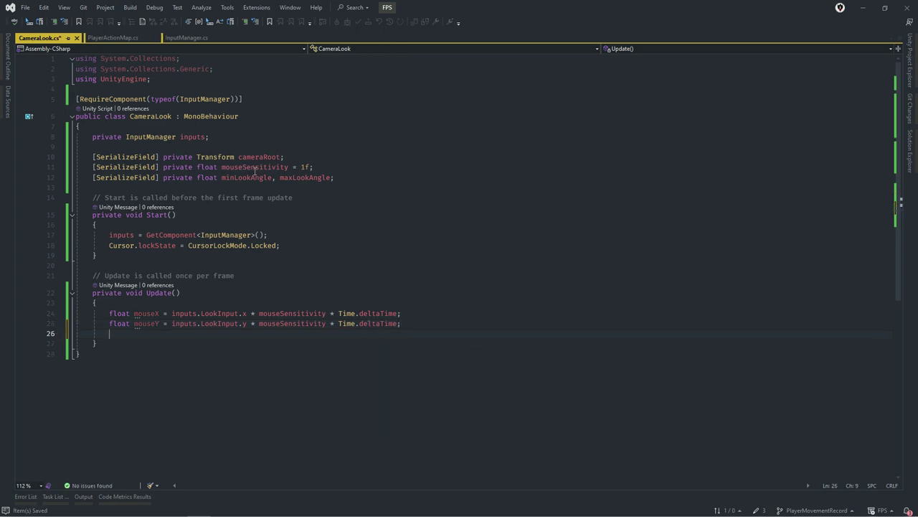
pyautogui.press('Return')
# In Unity, select the Player, turn it briefly with the rotate gizmo, and undo the turn.
pyautogui.click(245, 507)
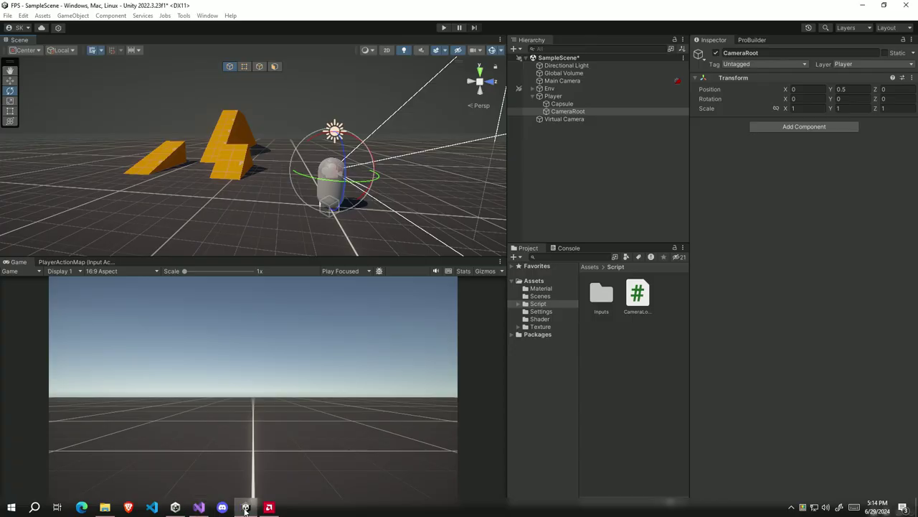
pyautogui.click(553, 95)
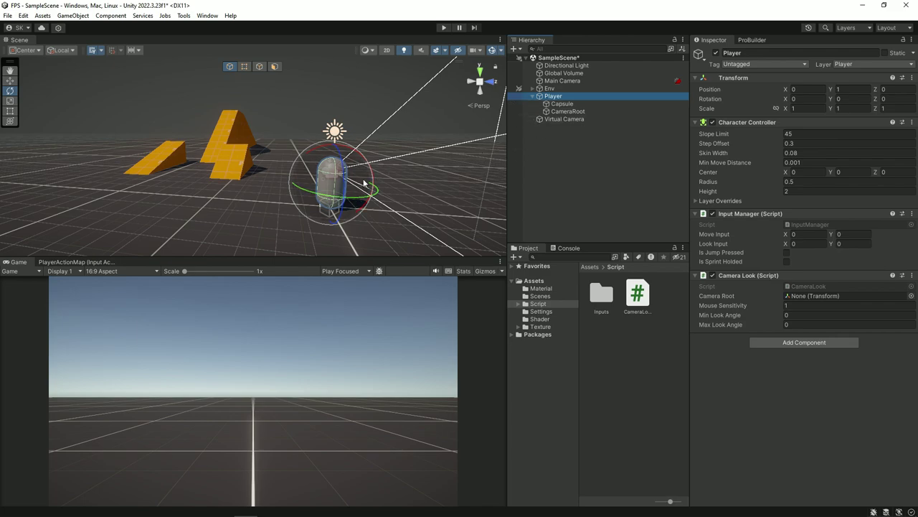
pyautogui.moveTo(357, 197); pyautogui.dragTo(343, 199)
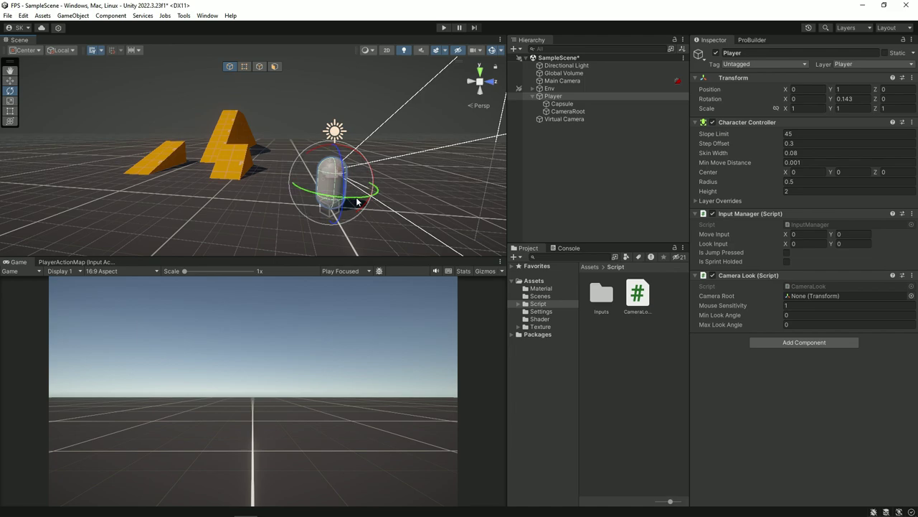
pyautogui.moveTo(355, 200); pyautogui.dragTo(371, 188)
pyautogui.hotkey('ctrl', 'z')
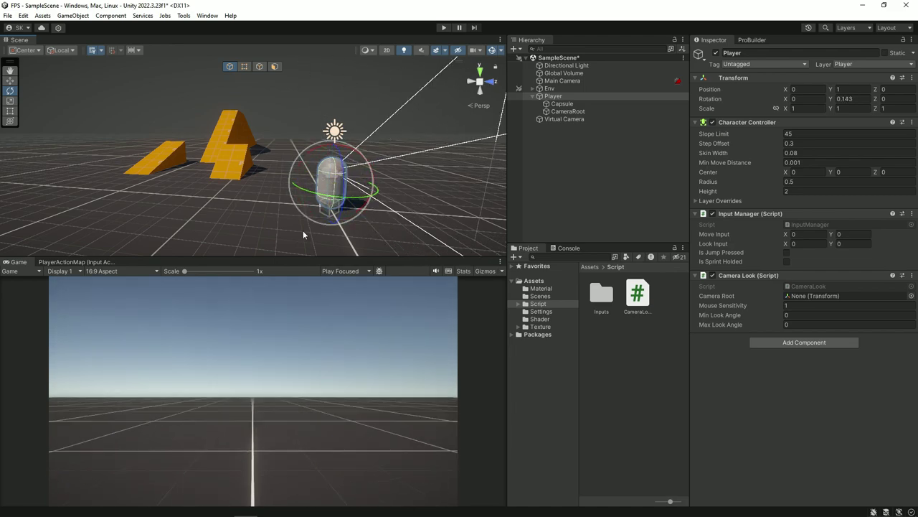
pyautogui.click(192, 511)
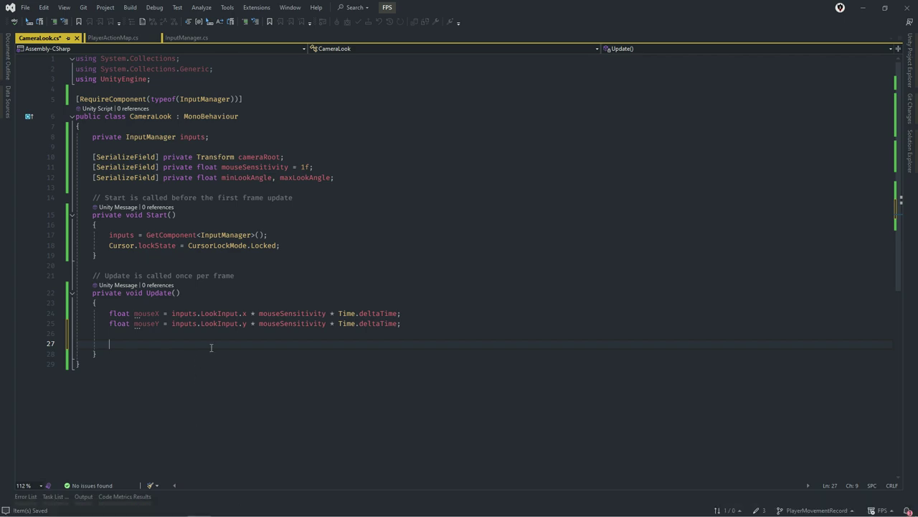
# Add transform.Rotate(Vector3.up * mouseX); to Update() and save CameraLook.
pyautogui.write('transform')
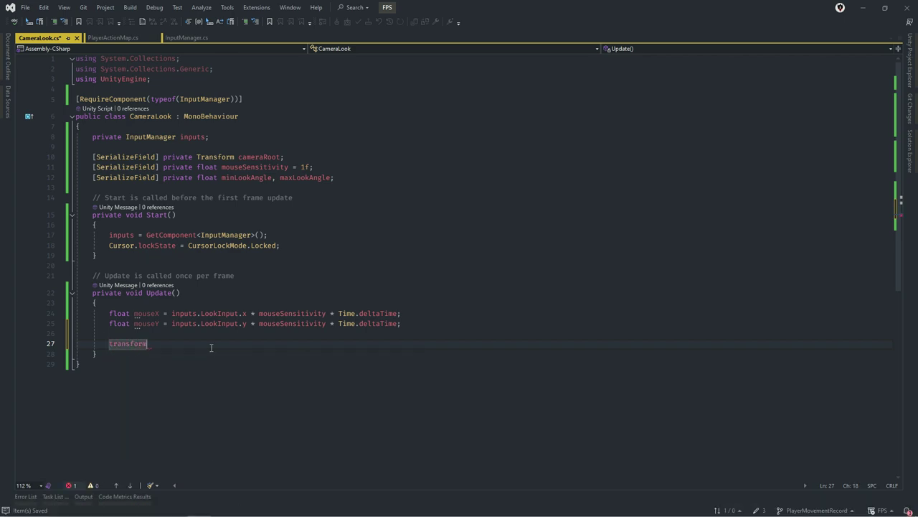
pyautogui.write('.')
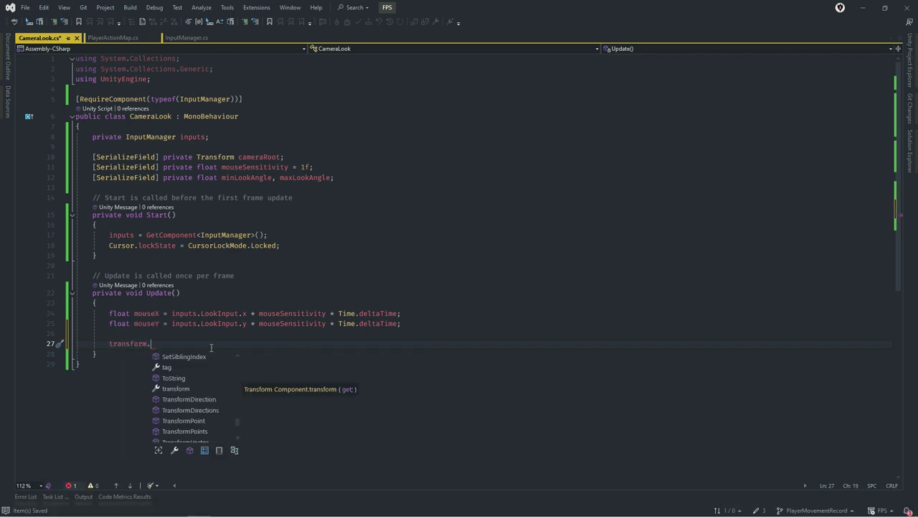
pyautogui.write('Ro')
pyautogui.press('Tab')
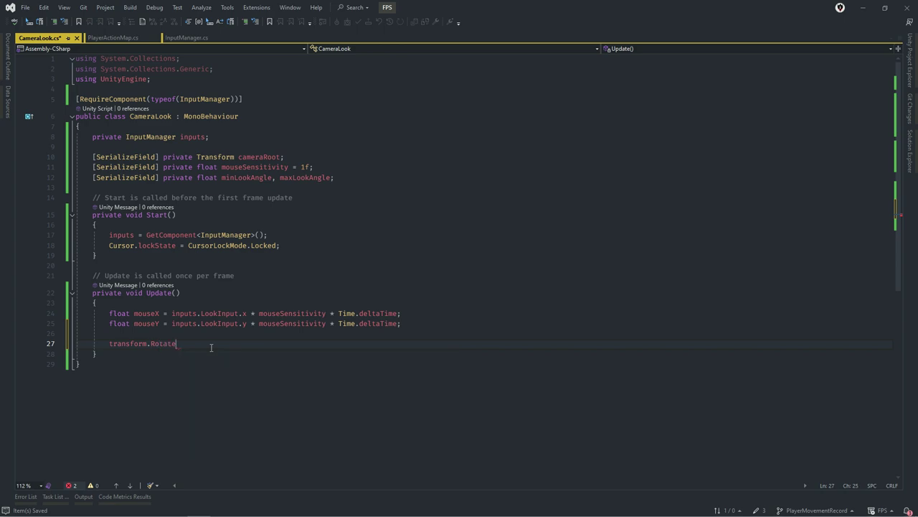
pyautogui.write('(')
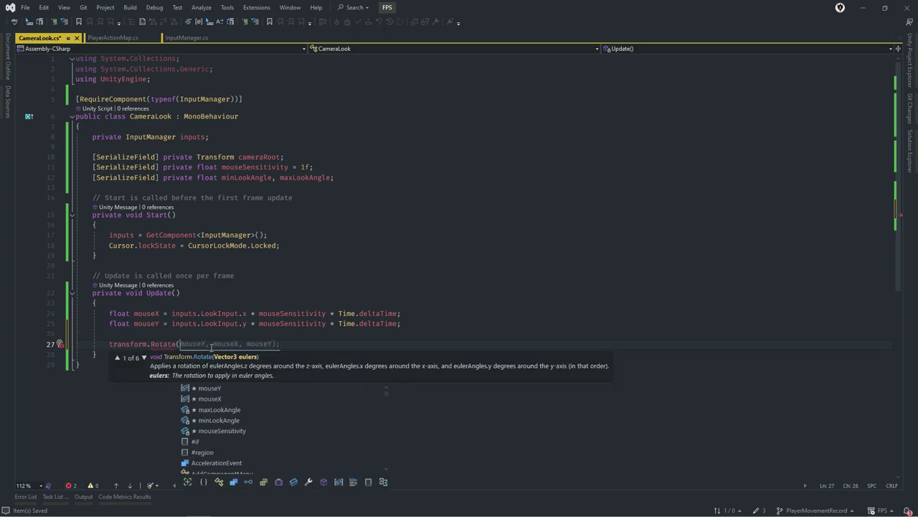
pyautogui.write('Vector3')
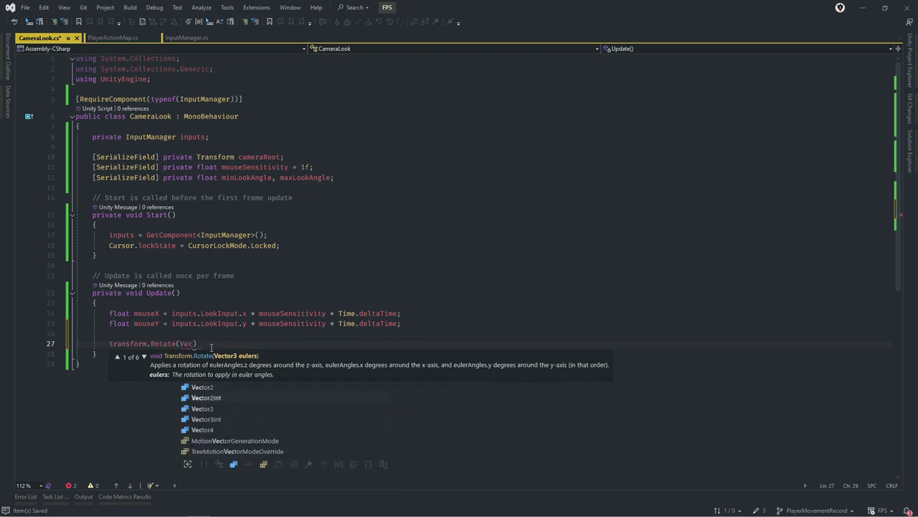
pyautogui.write('.up')
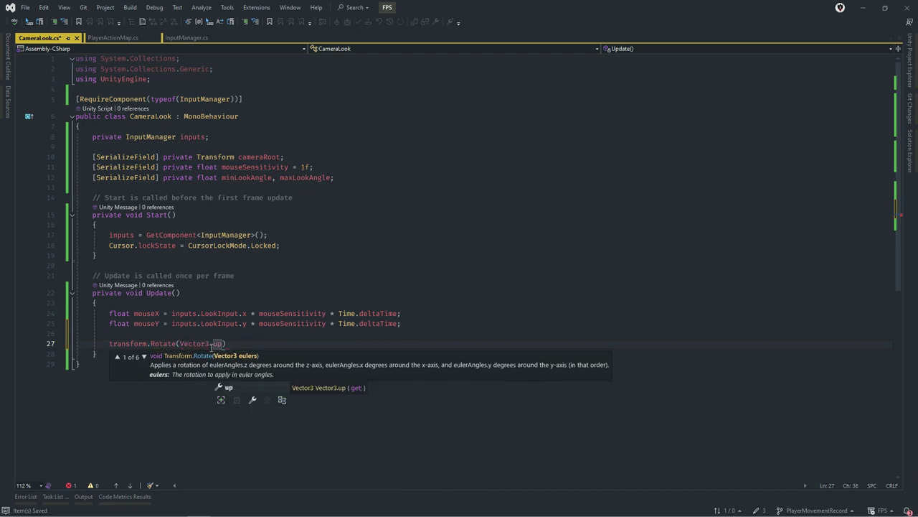
pyautogui.write(',')
pyautogui.press('BackSpace')
pyautogui.write('* ')
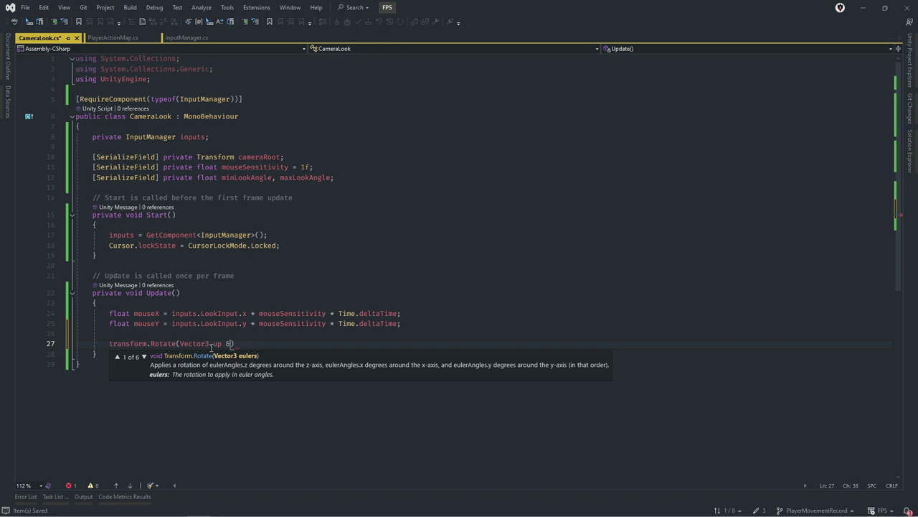
pyautogui.write('mou')
pyautogui.press('Tab')
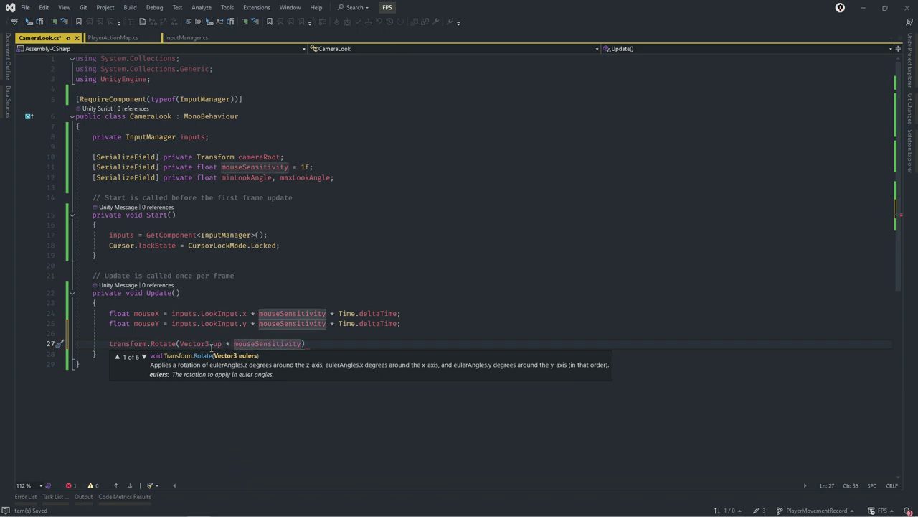
pyautogui.press('BackSpace')
pyautogui.press('BackSpace')
pyautogui.press('BackSpace')
pyautogui.press('BackSpace')
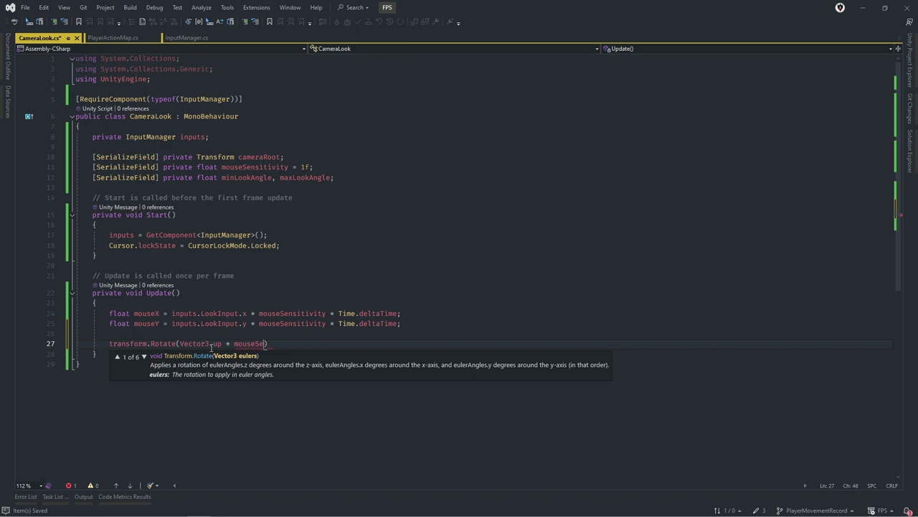
pyautogui.press('BackSpace')
pyautogui.press('BackSpace')
pyautogui.write('X')
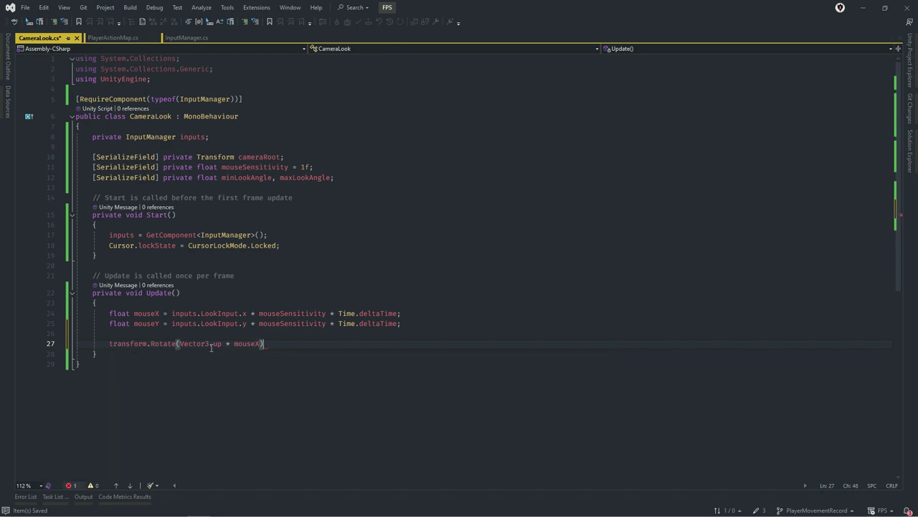
pyautogui.write(');')
pyautogui.hotkey('ctrl', 's')
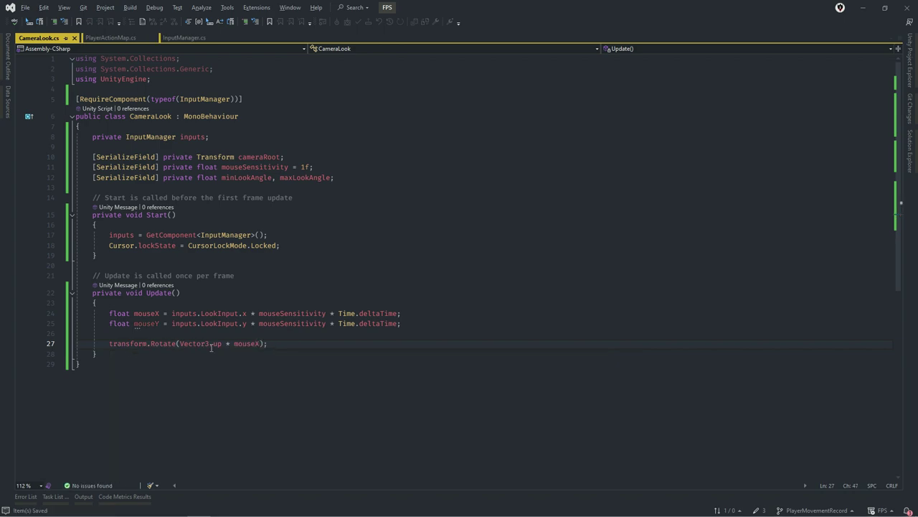
pyautogui.hotkey('alt', 'Tab')
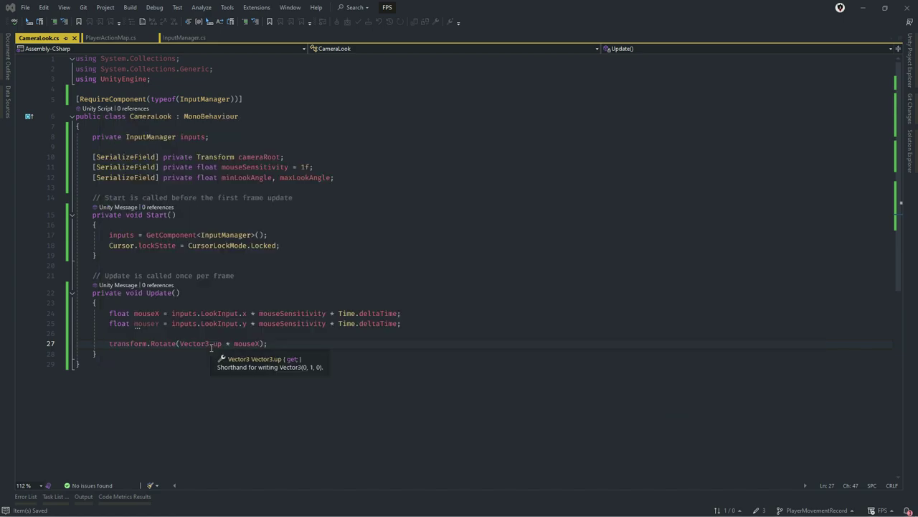
pyautogui.hotkey('alt', 'Tab')
pyautogui.hotkey('alt', 'Tab')
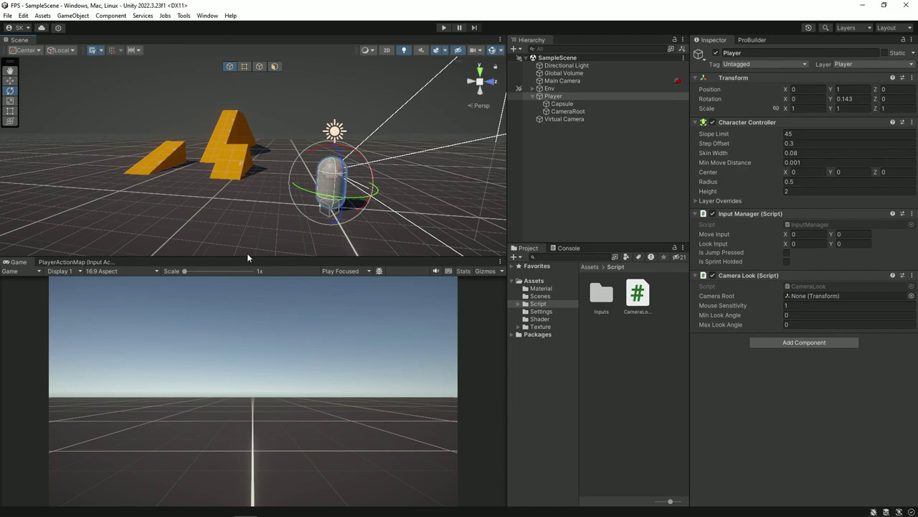
# Play-test the horizontal look, set Mouse Sensitivity to 50, and play-test again.
pyautogui.hotkey('ctrl', 'p')
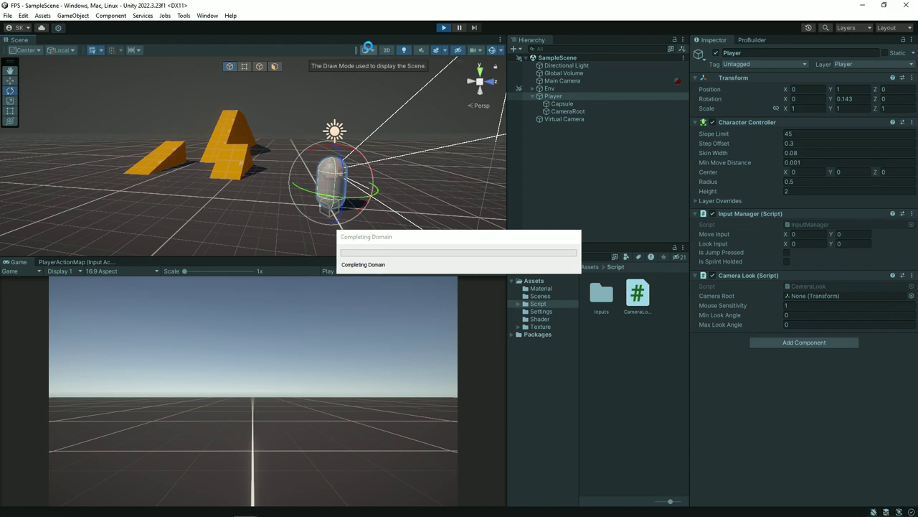
pyautogui.click(328, 331)
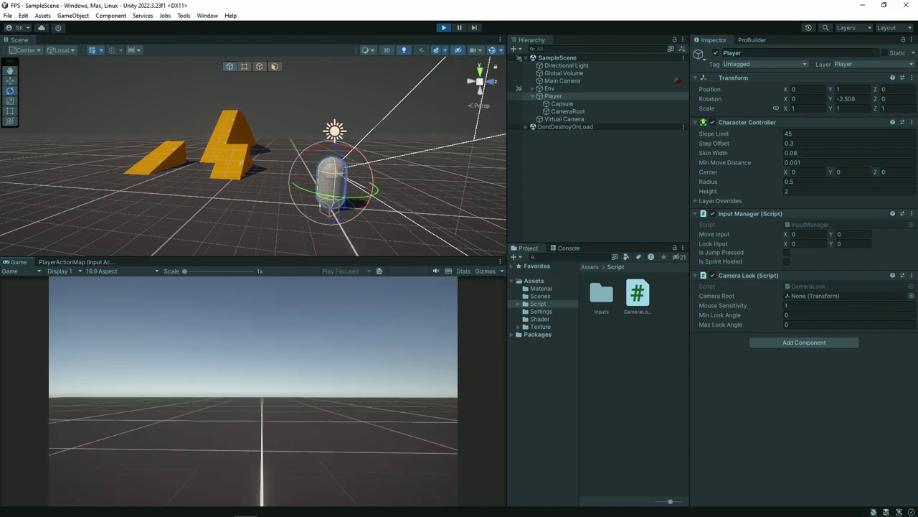
pyautogui.hotkey('ctrl', 'p')
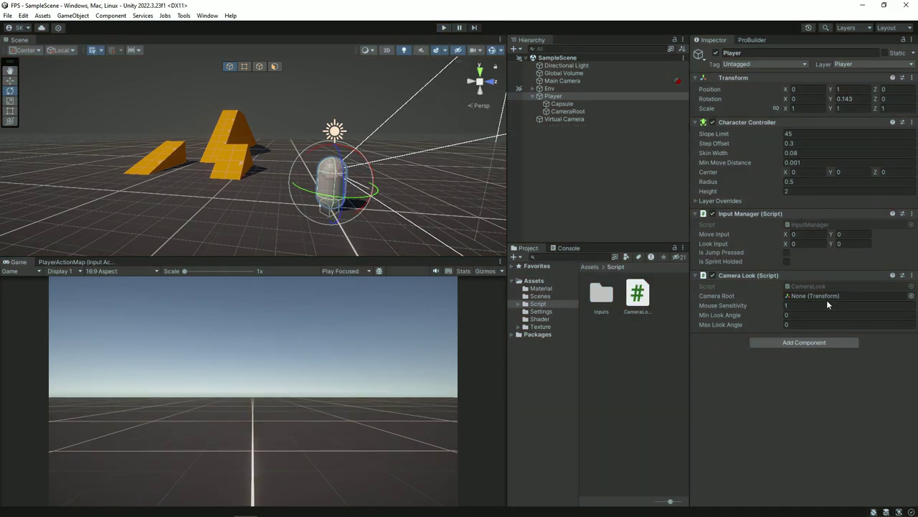
pyautogui.click(845, 301)
pyautogui.write('50')
pyautogui.click(443, 28)
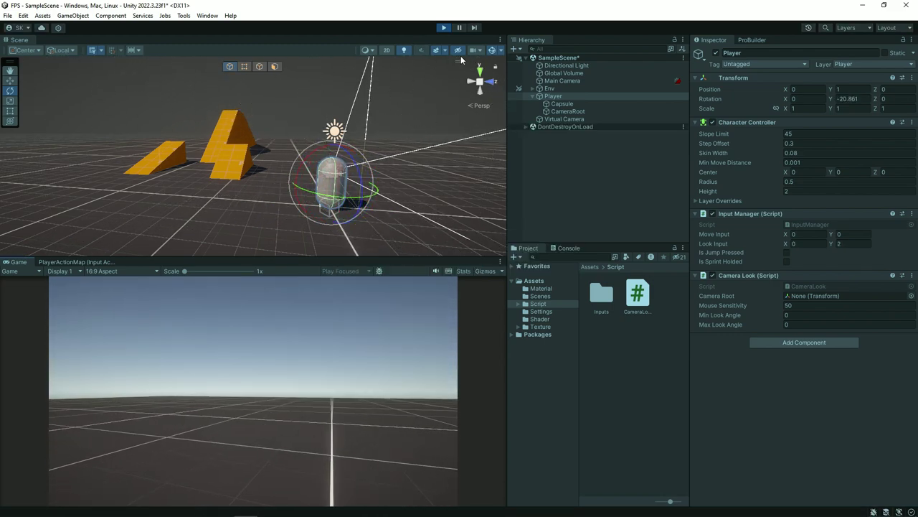
pyautogui.click(443, 27)
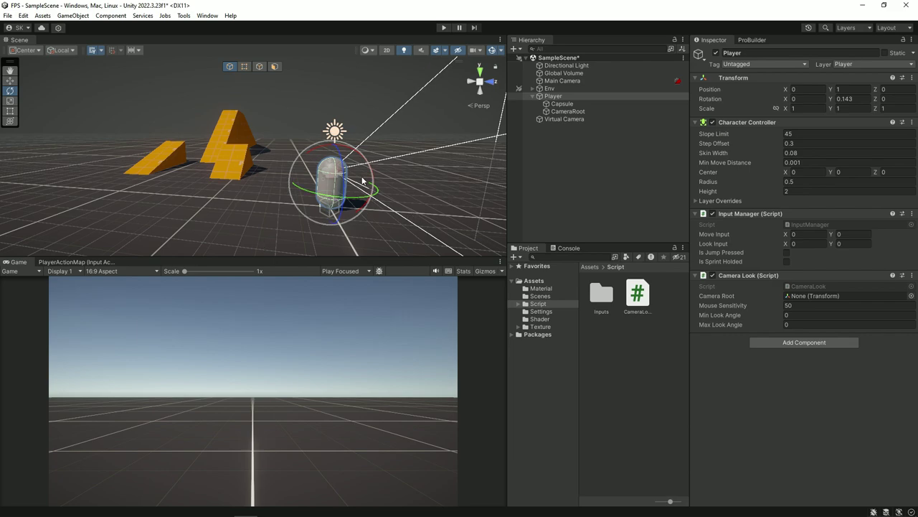
# Pitch CameraRoot down and back to level to preview vertical look.
pyautogui.click(560, 111)
pyautogui.click(326, 172)
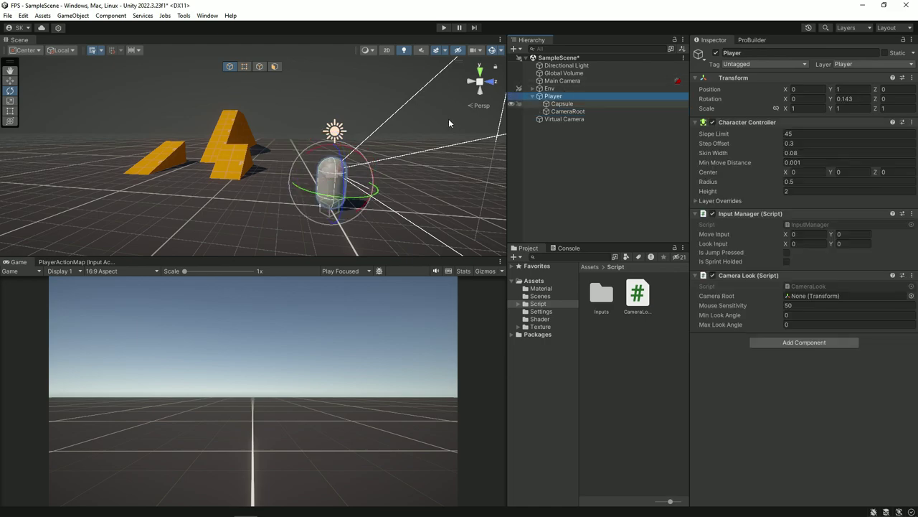
pyautogui.moveTo(298, 197)
pyautogui.mouseDown()
pyautogui.moveTo(294, 179)
pyautogui.moveTo(296, 188)
pyautogui.mouseUp()
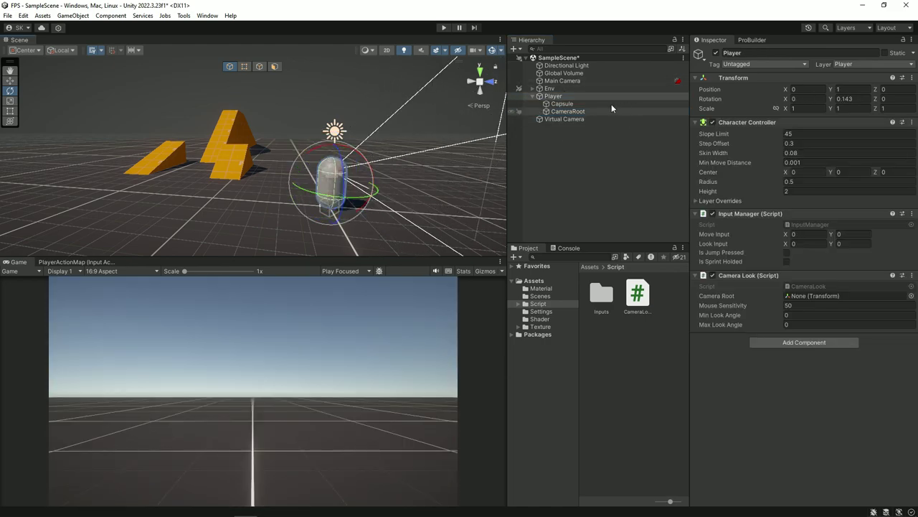
pyautogui.click(613, 111)
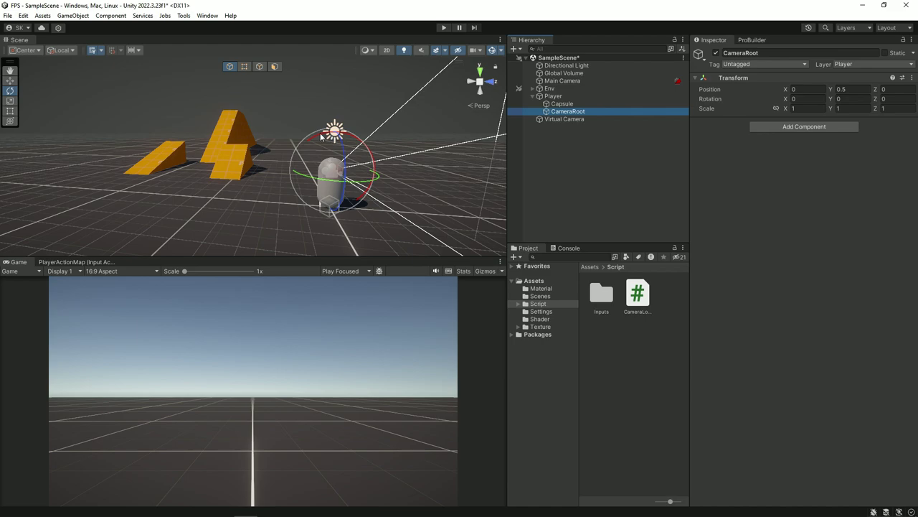
pyautogui.moveTo(321, 137); pyautogui.dragTo(381, 178)
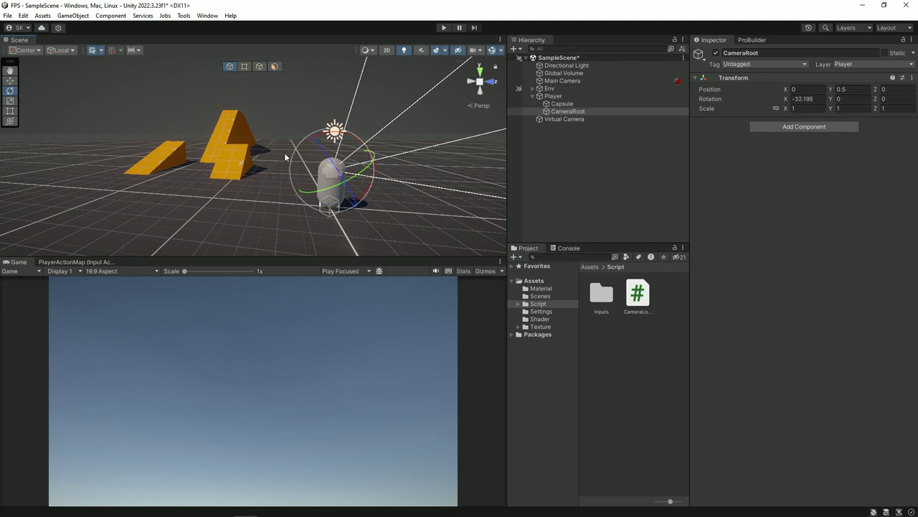
pyautogui.moveTo(381, 179); pyautogui.dragTo(416, 156)
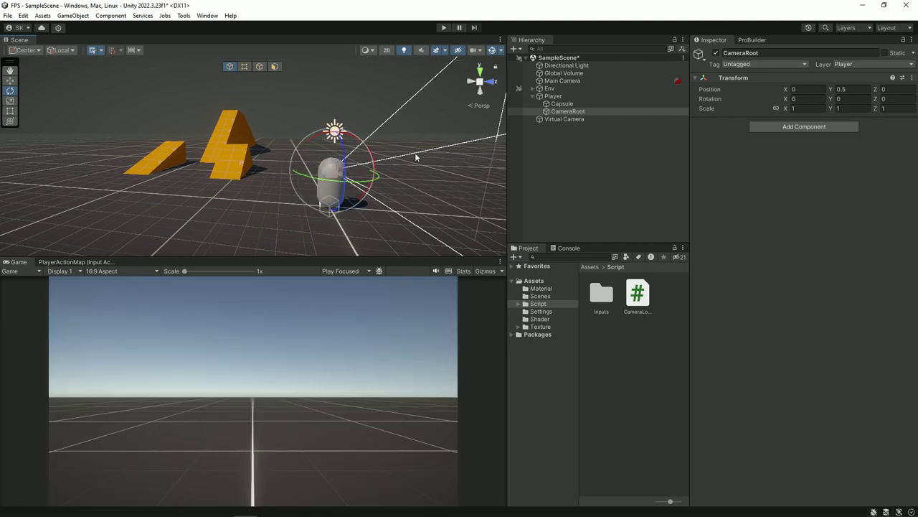
pyautogui.hotkey('alt', 'Tab')
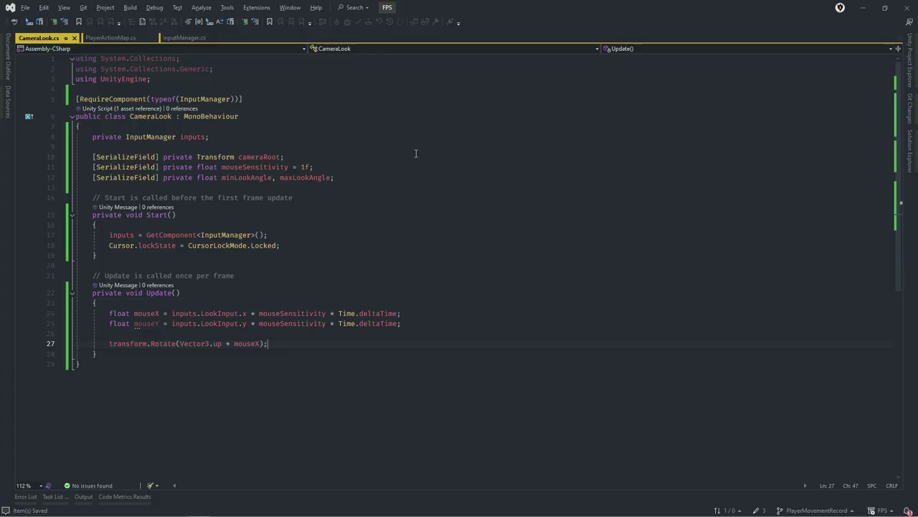
# Declare a private float xRot field below the inputs field and save.
pyautogui.click(253, 136)
pyautogui.press('Return')
pyautogui.press('Return')
pyautogui.write('private f')
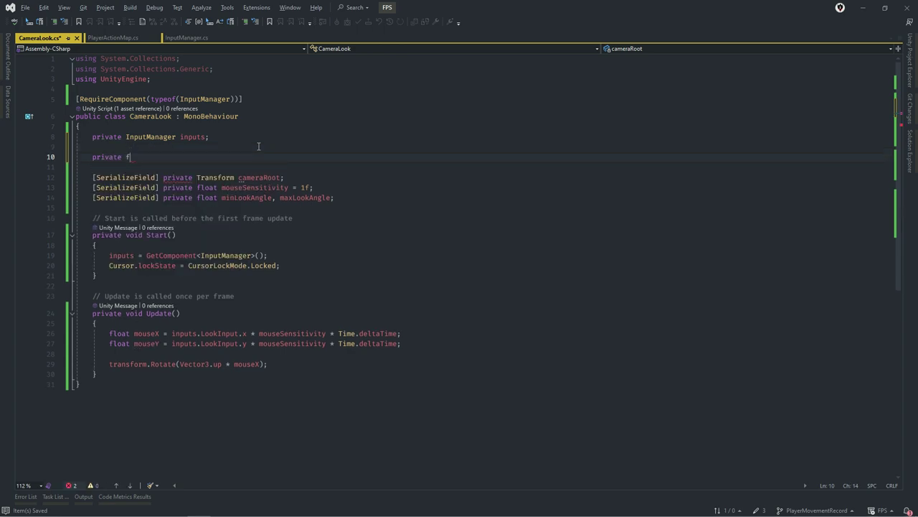
pyautogui.write('loat xRot;')
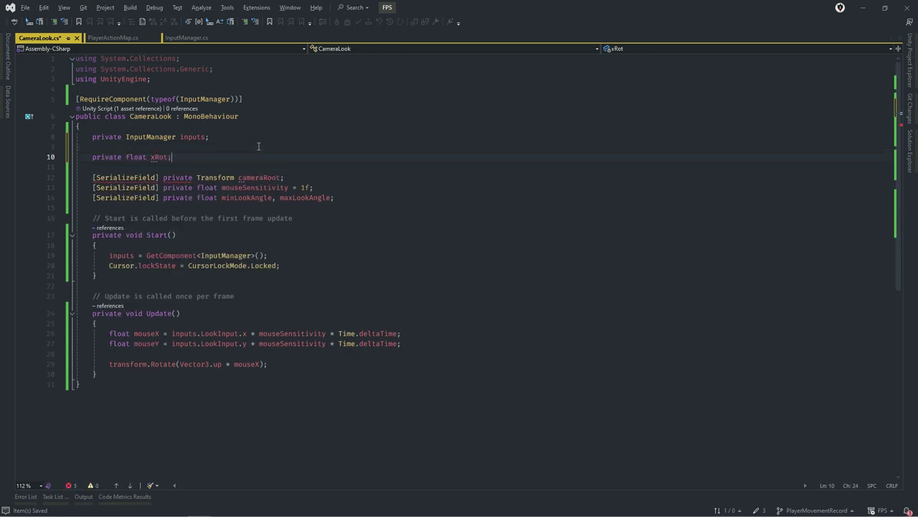
pyautogui.hotkey('ctrl', 's')
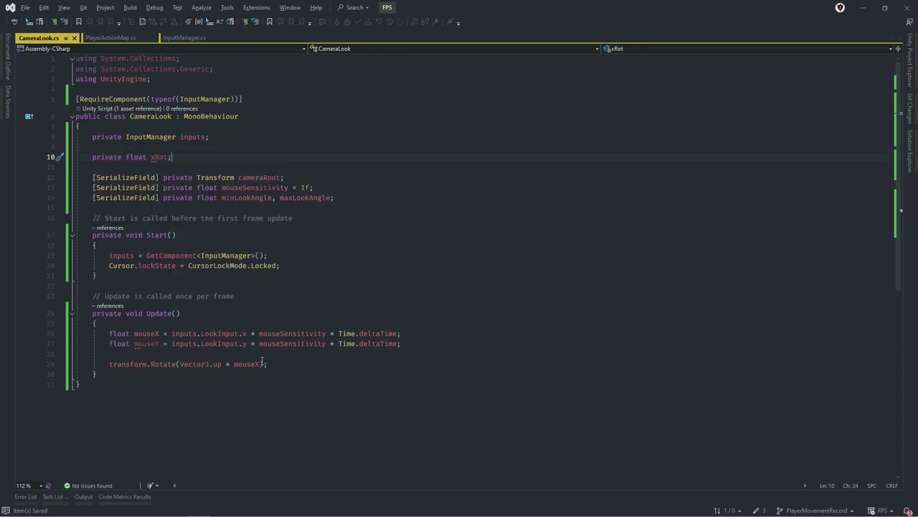
# Add xRot -= mouseY; above the rotate line in Update() and save.
pyautogui.click(262, 362)
pyautogui.press('Up')
pyautogui.press('Return')
pyautogui.press('Return')
pyautogui.press('Up')
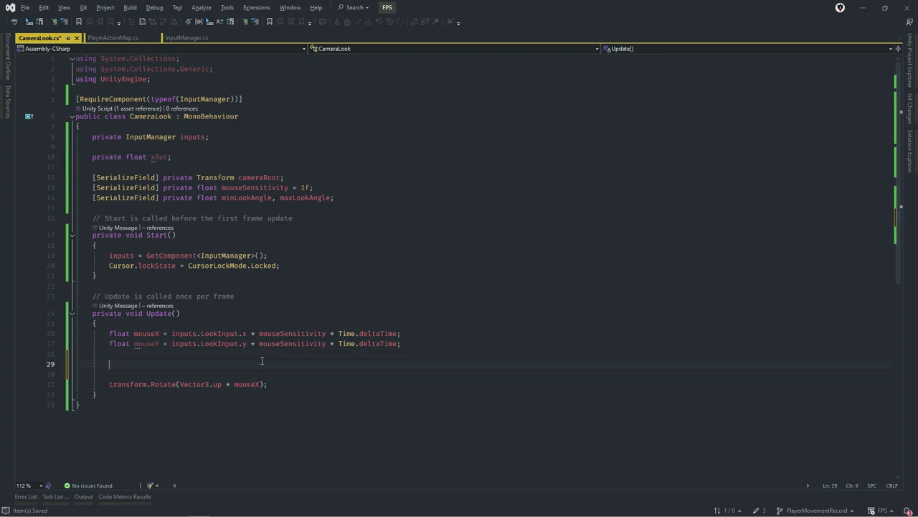
pyautogui.write('xRot')
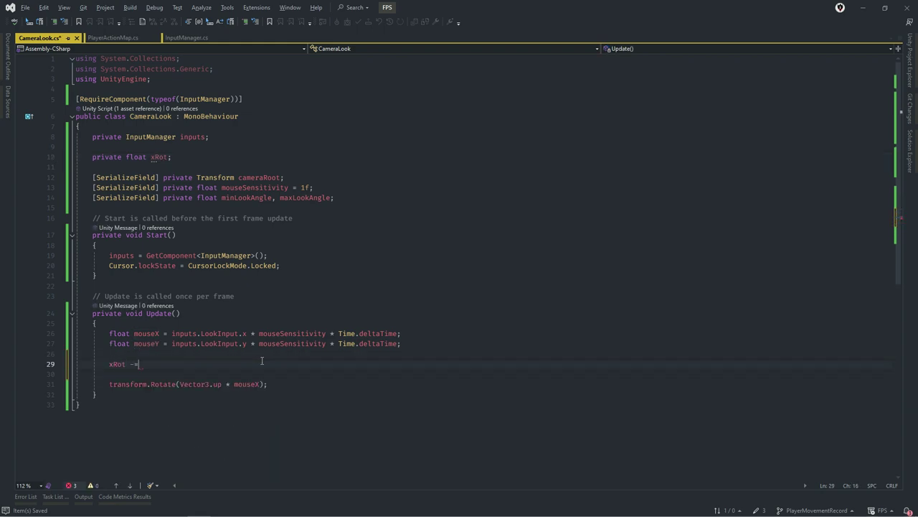
pyautogui.write(' -= ')
pyautogui.write('m')
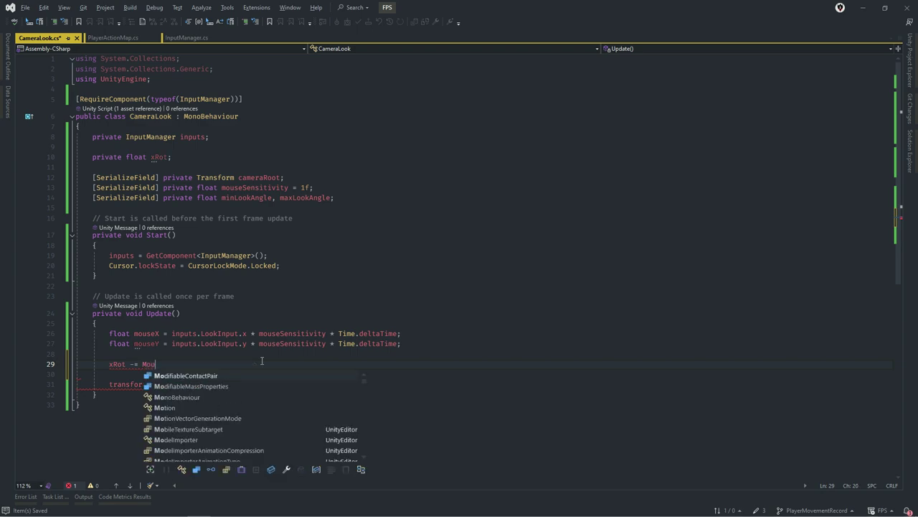
pyautogui.write('ou')
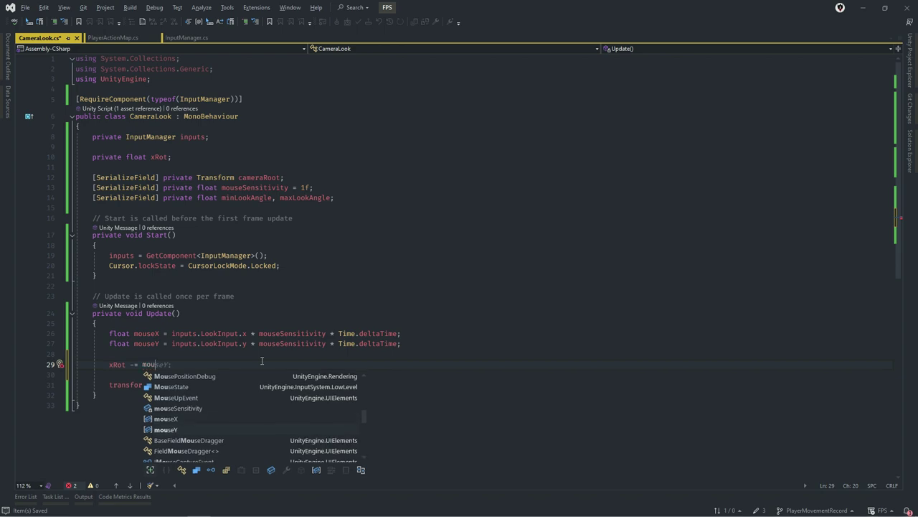
pyautogui.press('Tab')
pyautogui.hotkey('ctrl', 's')
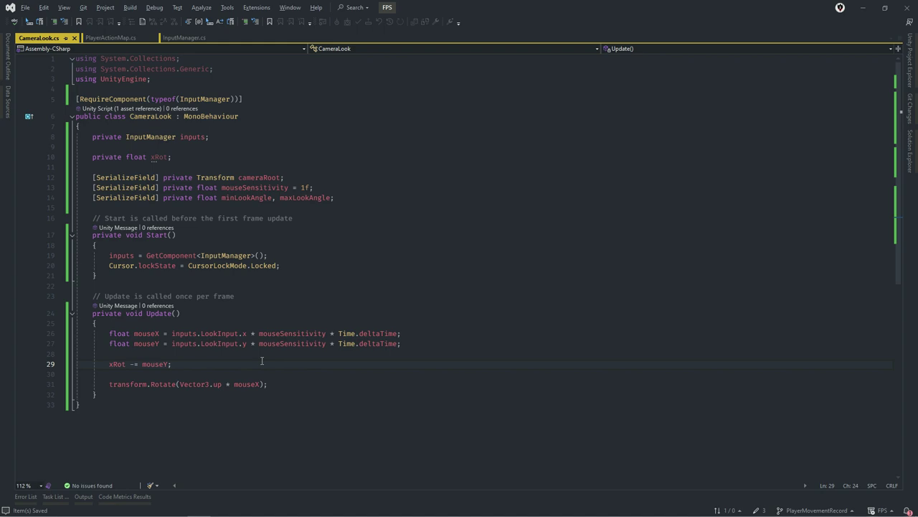
# Add xRot = Mathf.Clamp(xRot, minLookAngle, maxLookAngle); below the subtraction.
pyautogui.press('Return')
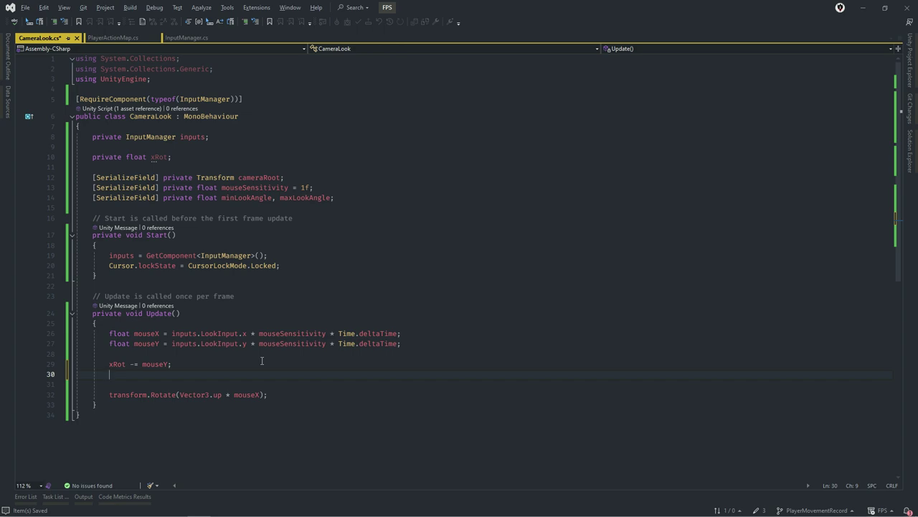
pyautogui.write('x')
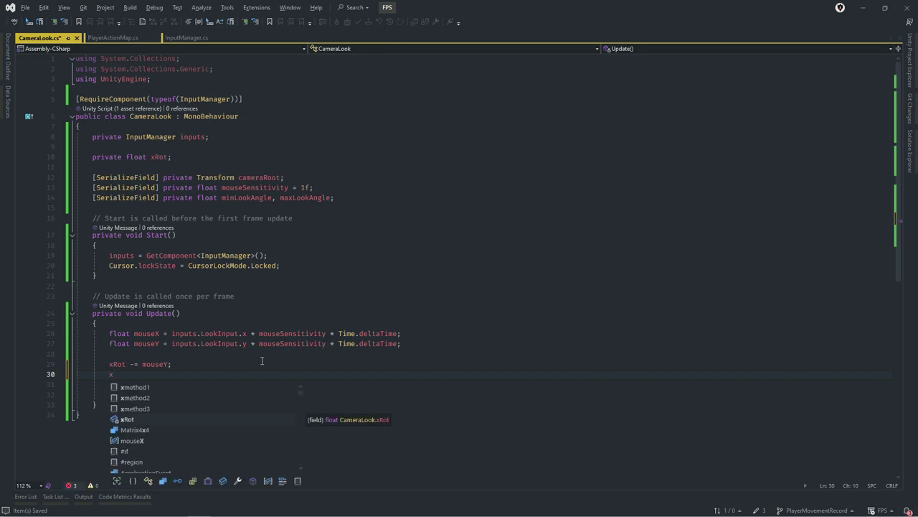
pyautogui.write('Rot = Ma')
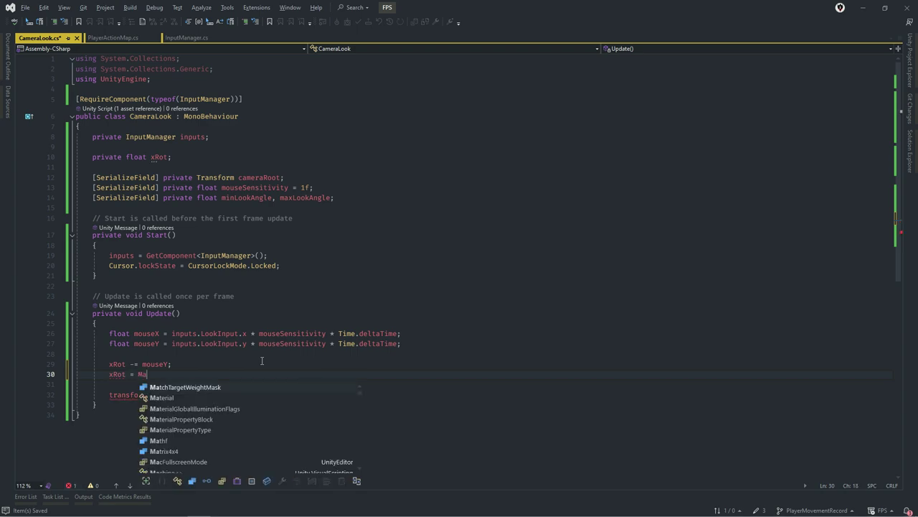
pyautogui.write('thf.Clamp')
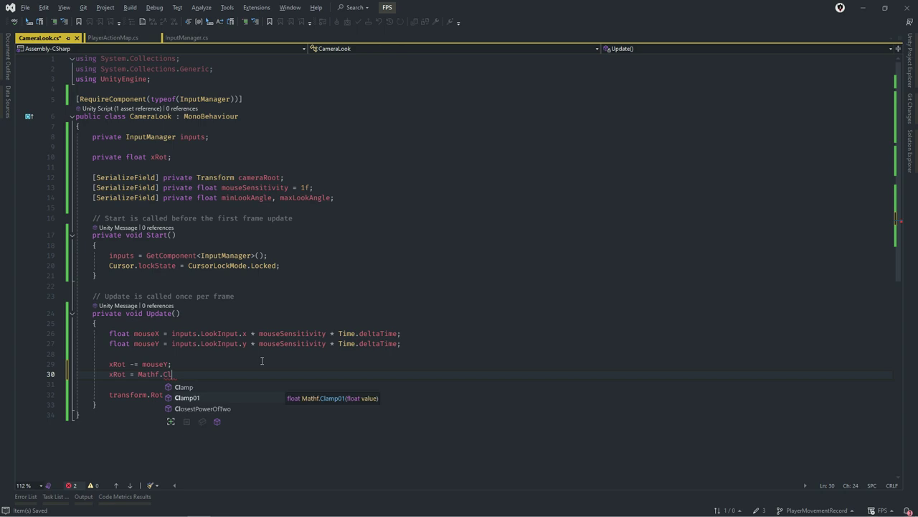
pyautogui.write('(')
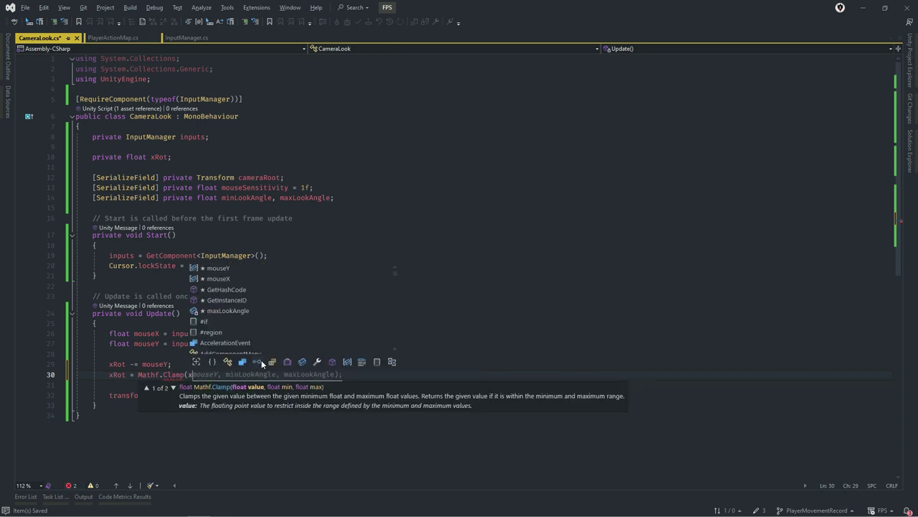
pyautogui.write('x')
pyautogui.press('Tab')
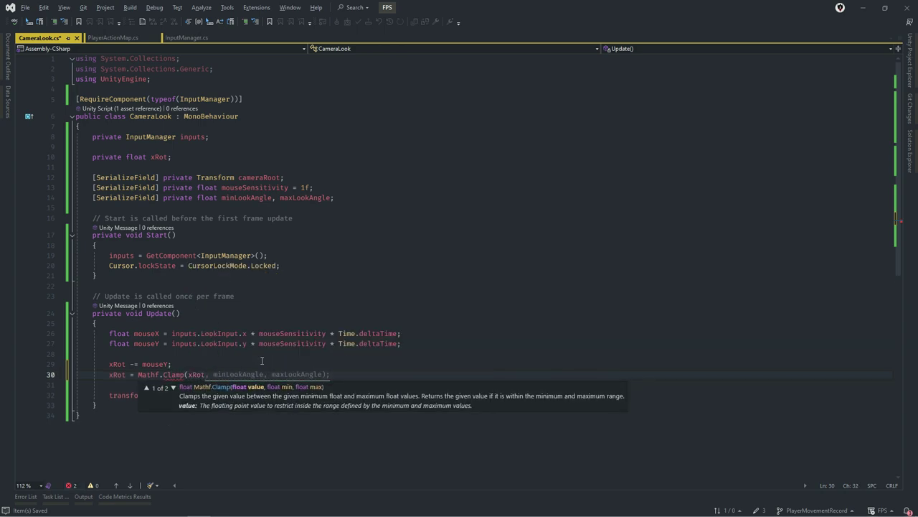
pyautogui.press('Tab')
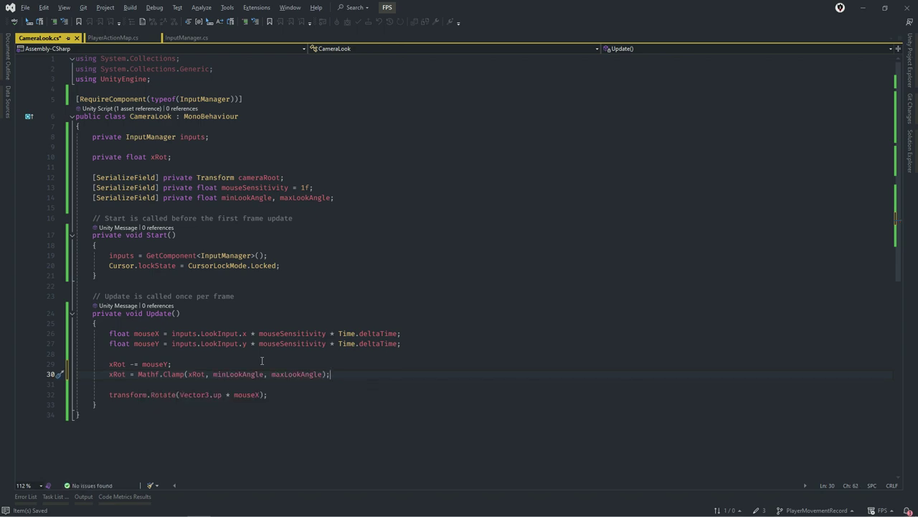
# Add cameraRoot.localRotation = Quaternion.Euler(xRot, 0, 0); below the clamp line and save.
pyautogui.press('Return')
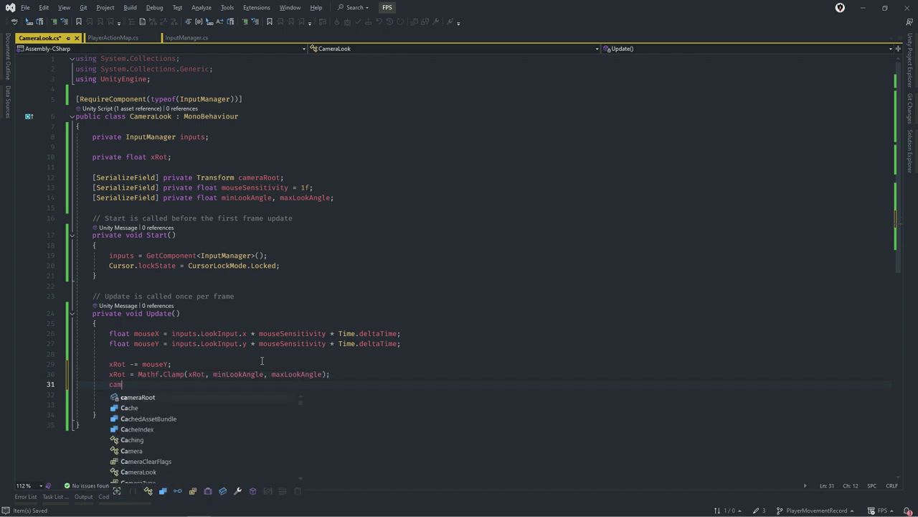
pyautogui.write('cameraRoot.lo')
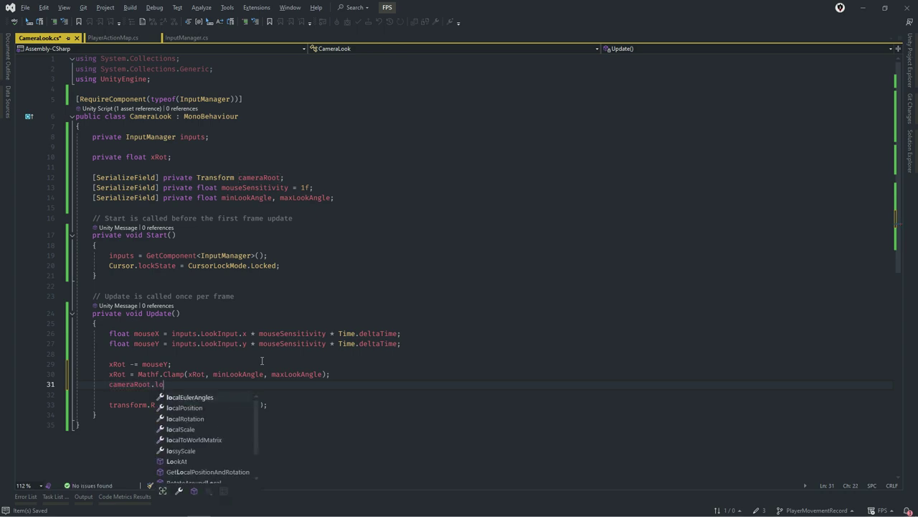
pyautogui.press('Tab')
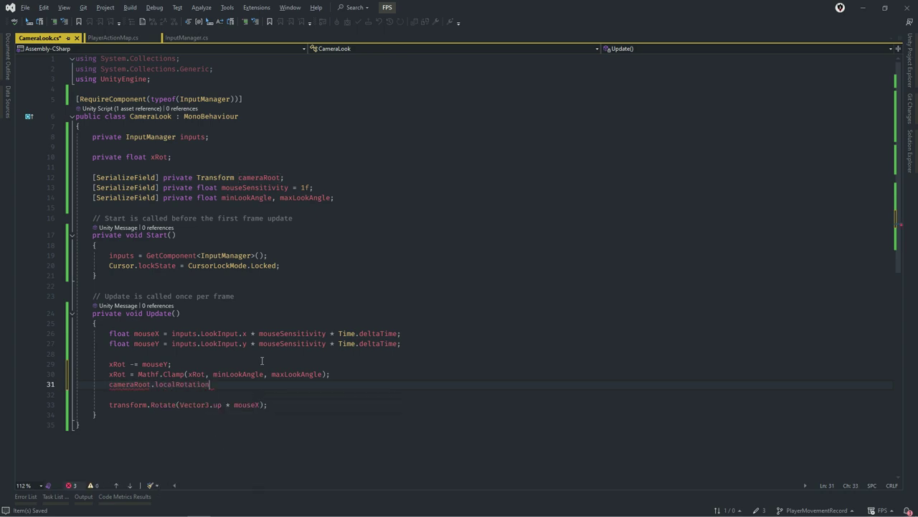
pyautogui.write('= ')
pyautogui.write('Qu')
pyautogui.press('Tab')
pyautogui.write('.E')
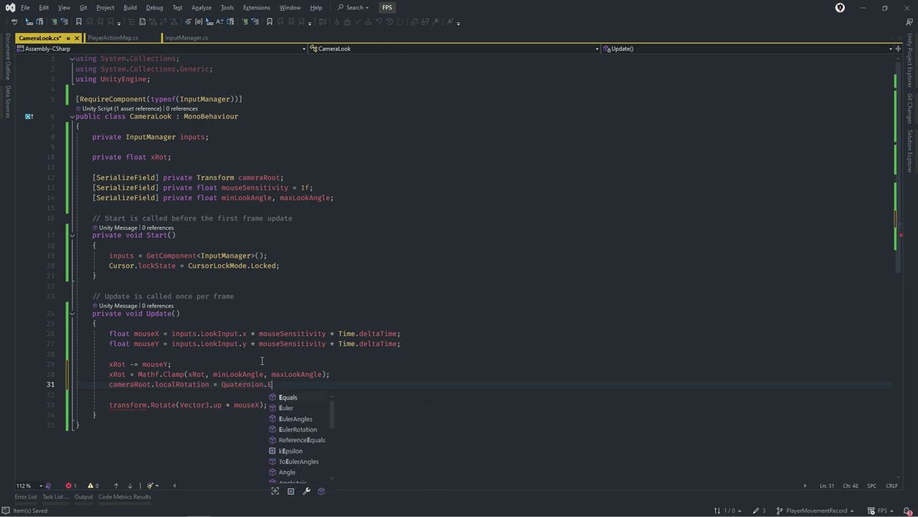
pyautogui.write('uler(mouseY')
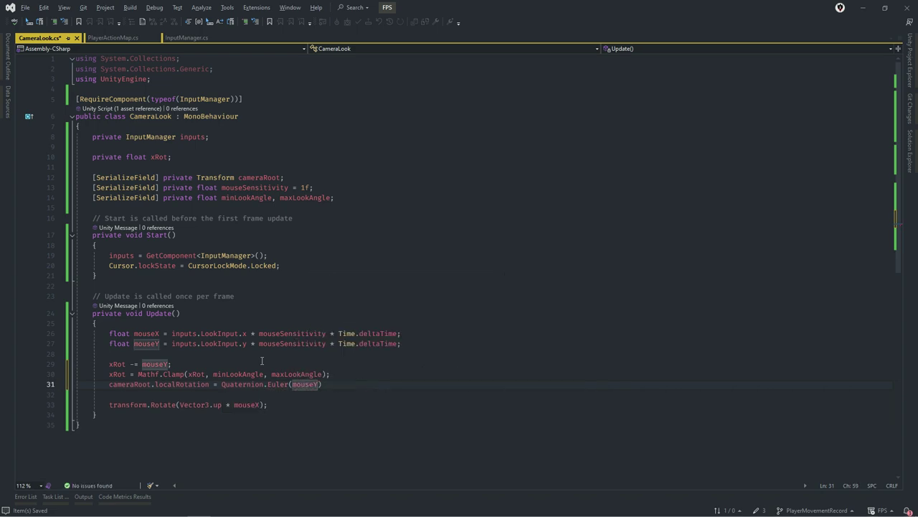
pyautogui.press('BackSpace')
pyautogui.press('BackSpace')
pyautogui.press('BackSpace')
pyautogui.write('xRot')
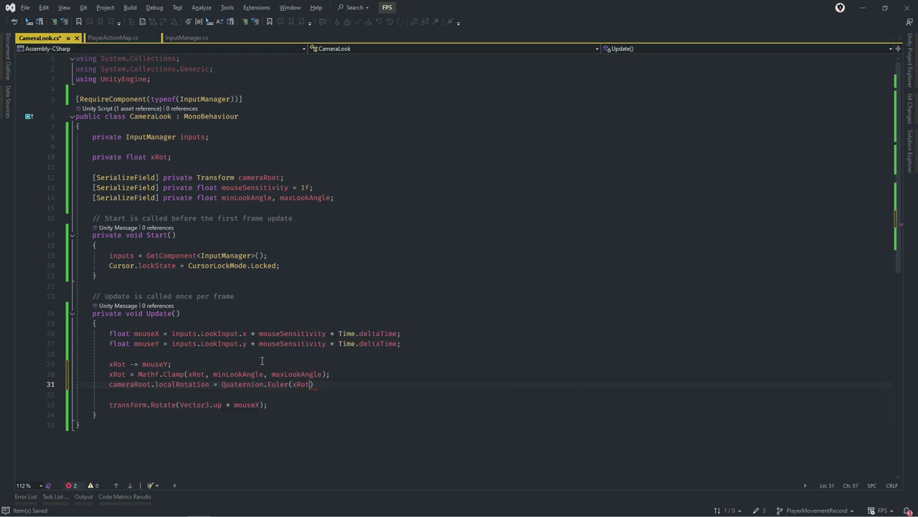
pyautogui.write(', 0, 0')
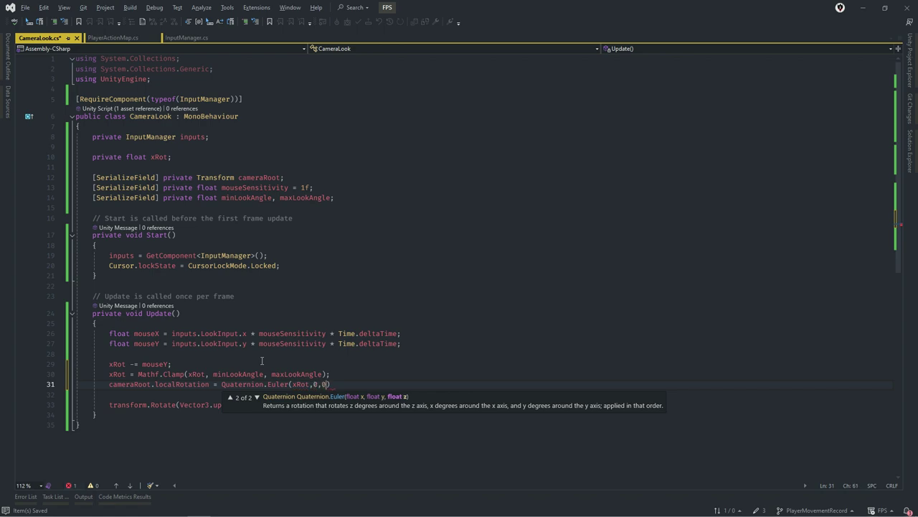
pyautogui.write(');')
pyautogui.hotkey('ctrl', 's')
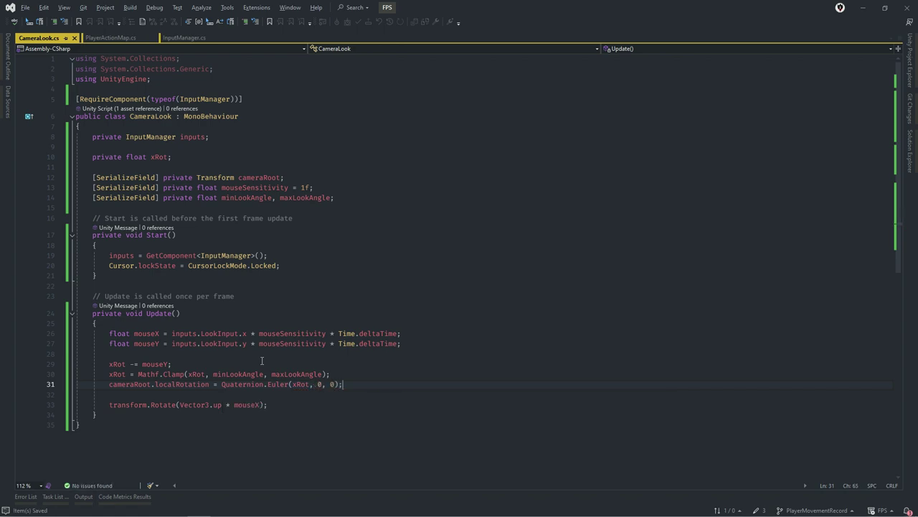
pyautogui.hotkey('alt', 'Tab')
pyautogui.hotkey('alt', 'Tab')
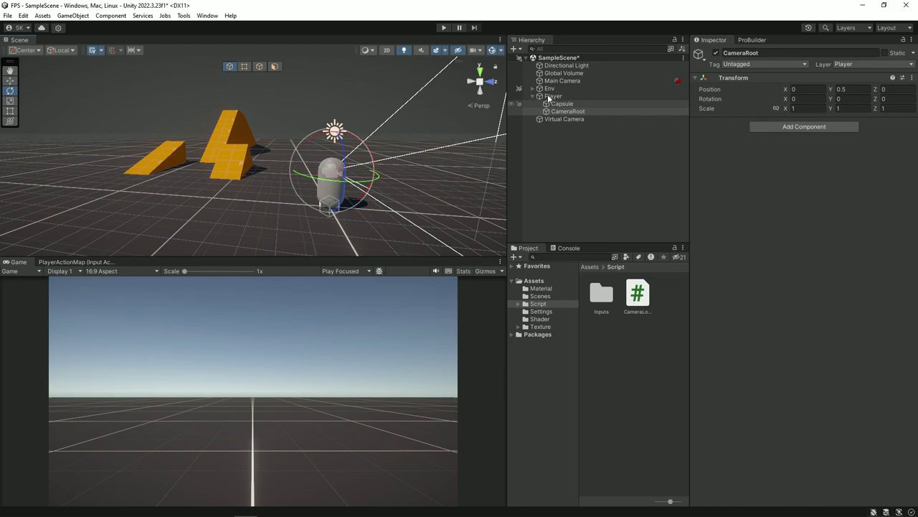
# Assign CameraRoot to the Player's Camera Root field, set look angles -70 and 80, then play.
pyautogui.click(551, 96)
pyautogui.moveTo(567, 111)
pyautogui.mouseDown()
pyautogui.moveTo(742, 277)
pyautogui.moveTo(846, 295)
pyautogui.mouseUp()
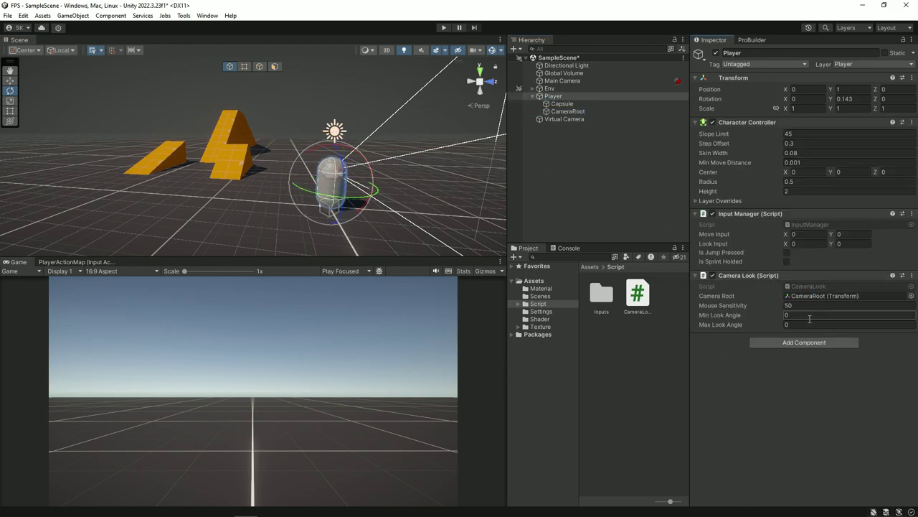
pyautogui.click(727, 314)
pyautogui.write('-7')
pyautogui.write('0')
pyautogui.press('Tab')
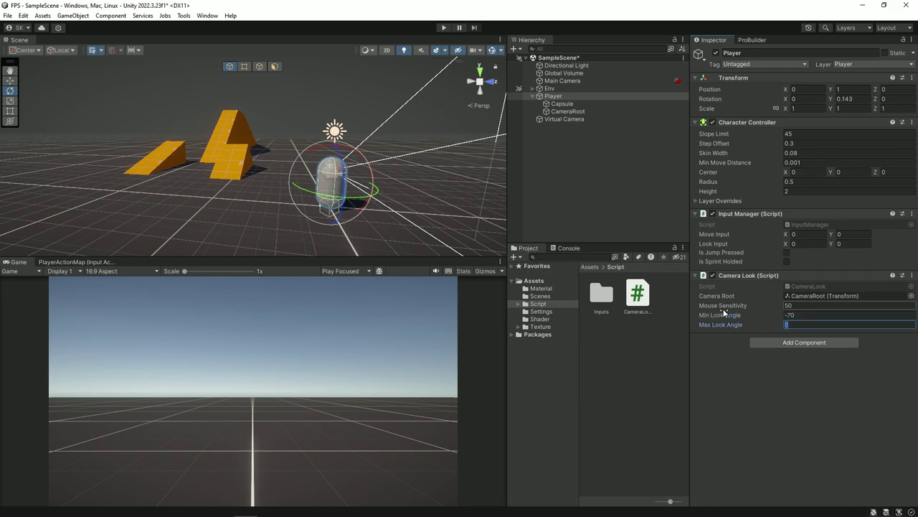
pyautogui.write('80')
pyautogui.click(752, 354)
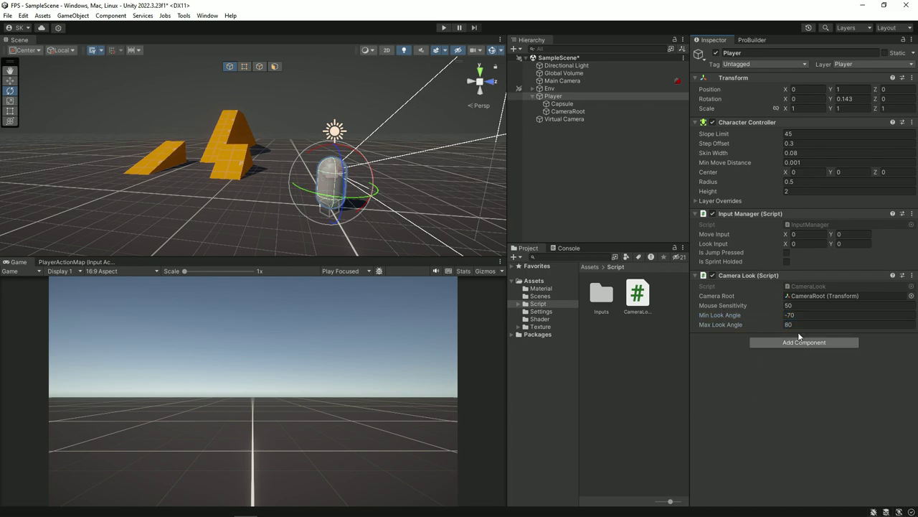
pyautogui.click(444, 27)
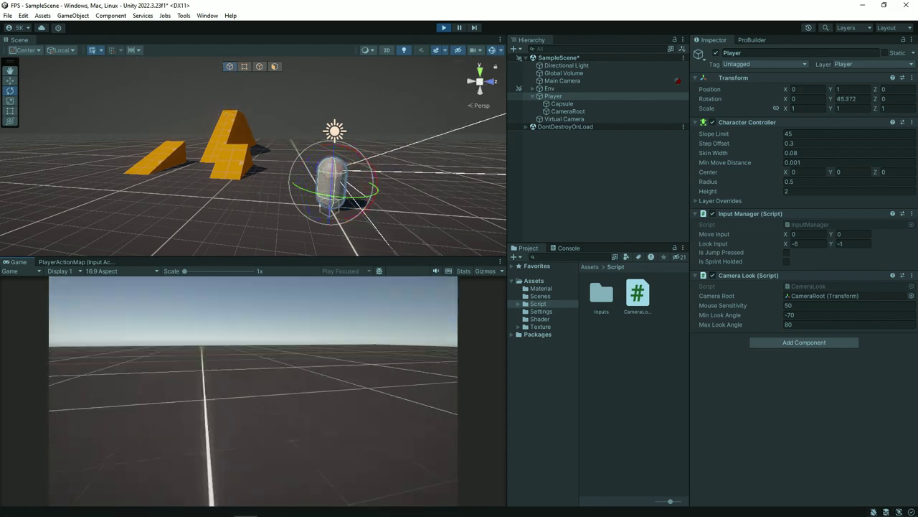
# Exit play mode and create a new C# script named Movement in the Script folder.
pyautogui.hotkey('ctrl', 'p')
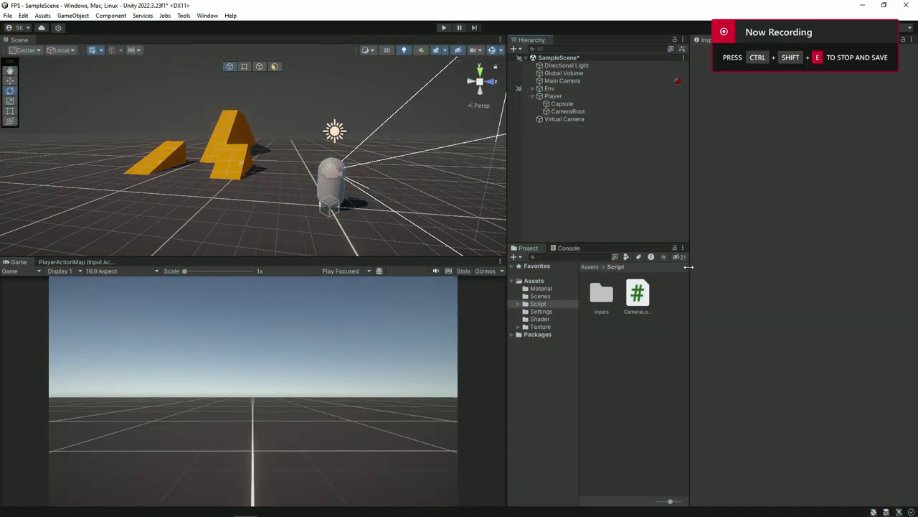
pyautogui.rightClick(645, 365)
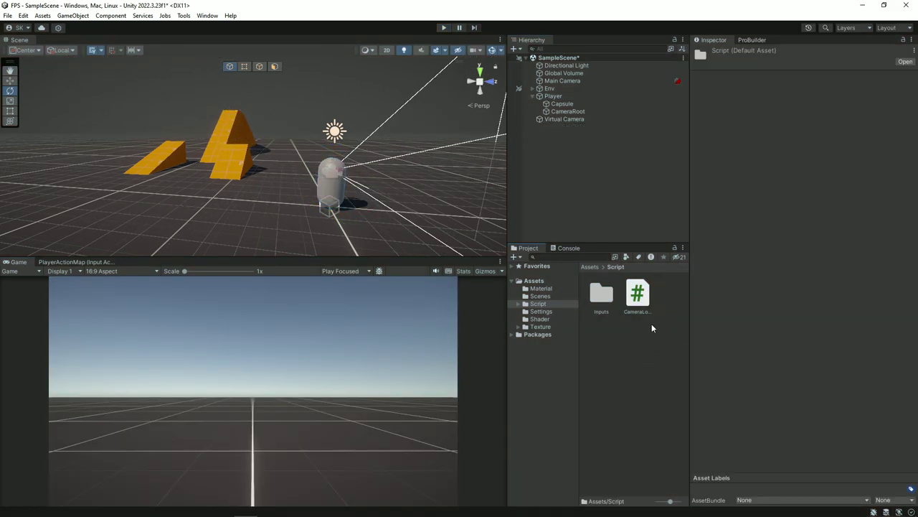
pyautogui.moveTo(774, 95)
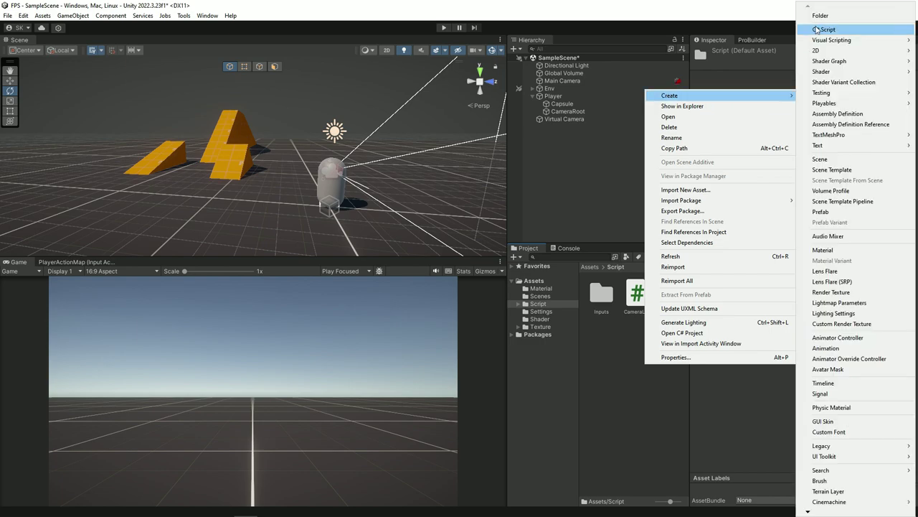
pyautogui.click(823, 29)
pyautogui.write('Movem')
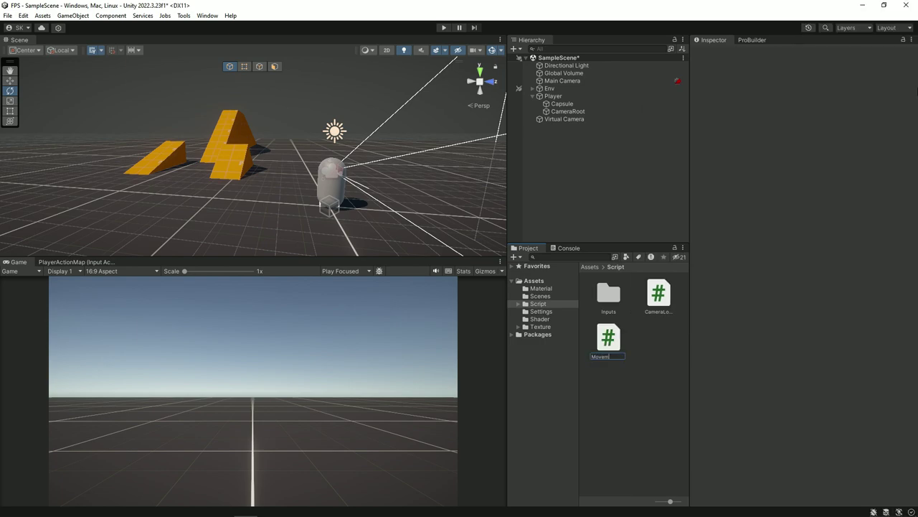
pyautogui.write('en')
pyautogui.press('BackSpace')
pyautogui.press('BackSpace')
pyautogui.press('BackSpace')
pyautogui.press('Return')
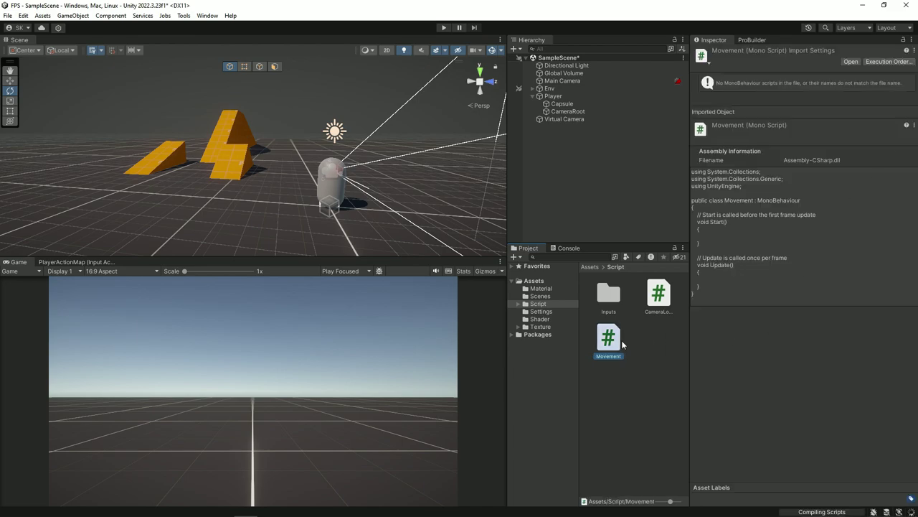
# Attach the Movement script to the Player and open it in Visual Studio.
pyautogui.click(548, 97)
pyautogui.click(817, 348)
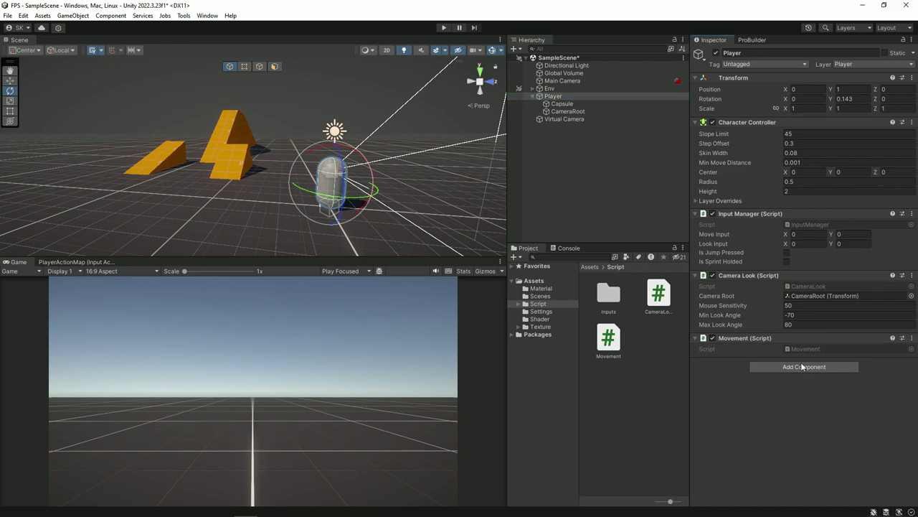
pyautogui.doubleClick(793, 350)
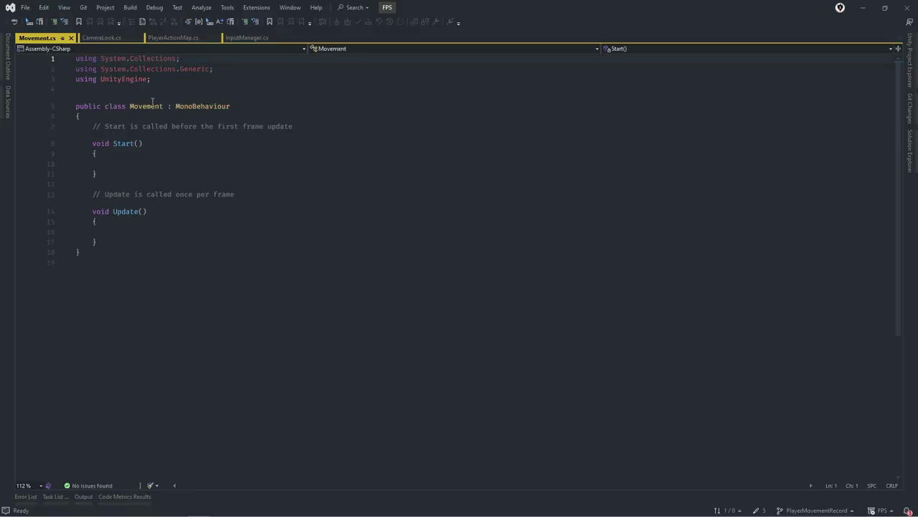
# Add [RequireComponent(typeof(CharacterController), typeof(InputManager))] above the Movement class and save.
pyautogui.click(132, 90)
pyautogui.press('Return')
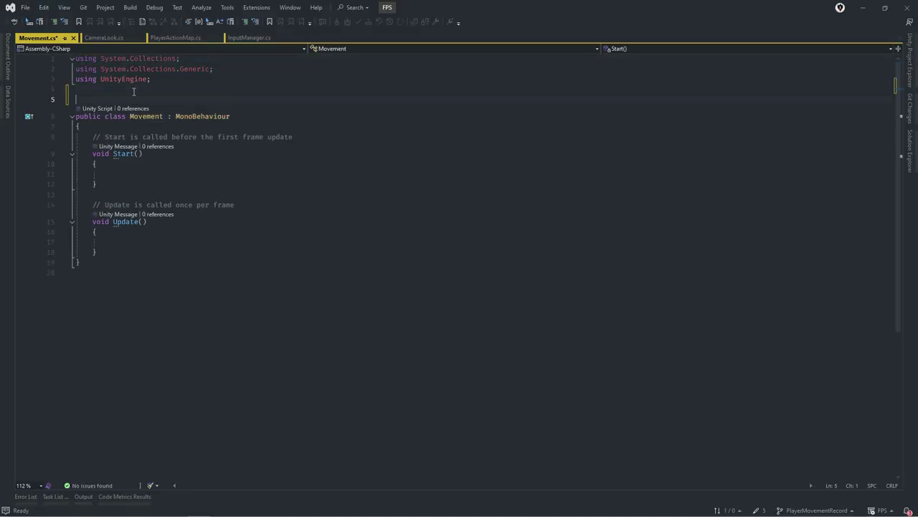
pyautogui.write('[Req')
pyautogui.press('Tab')
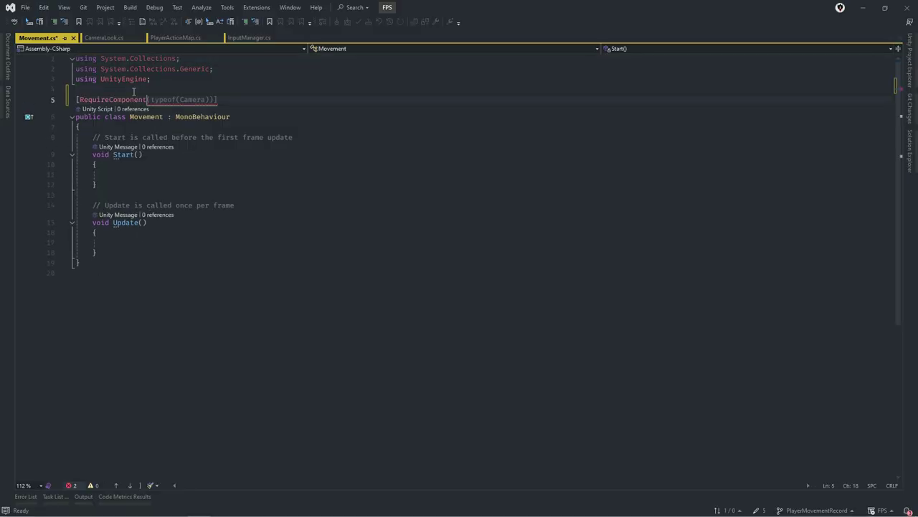
pyautogui.write('(')
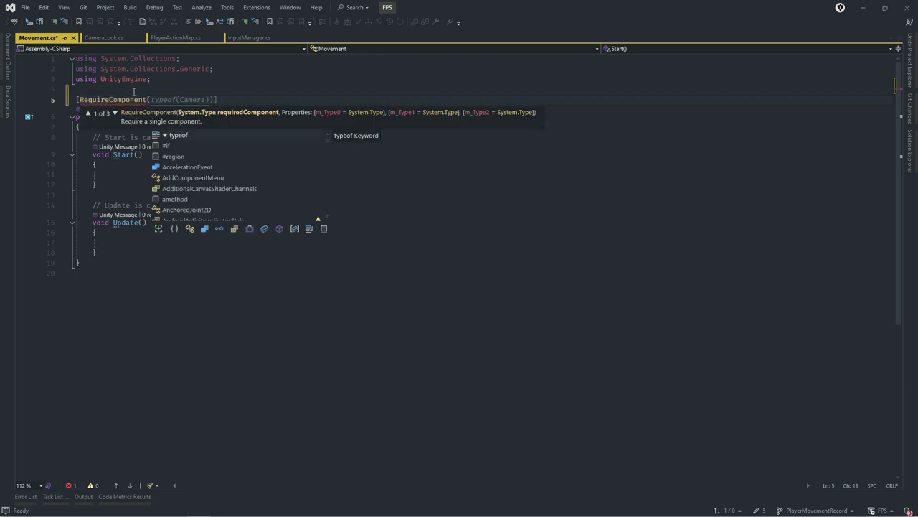
pyautogui.write('type')
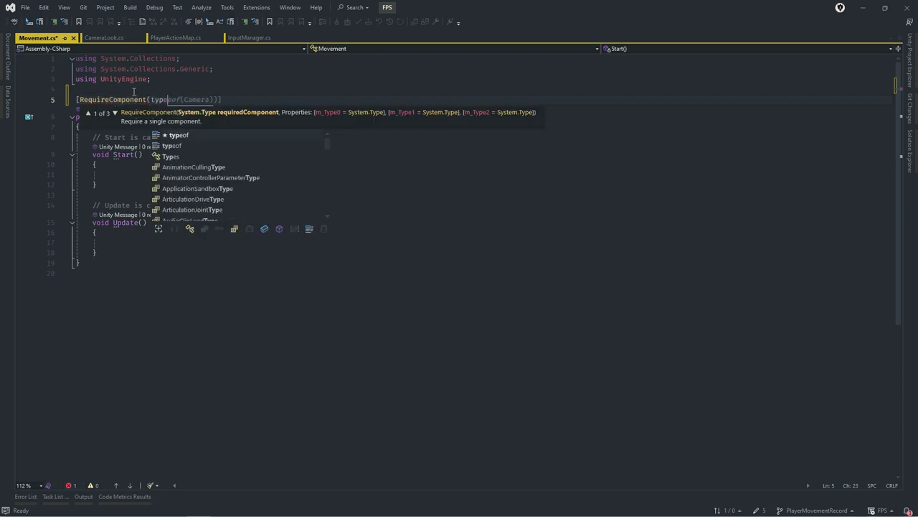
pyautogui.write('of(Char')
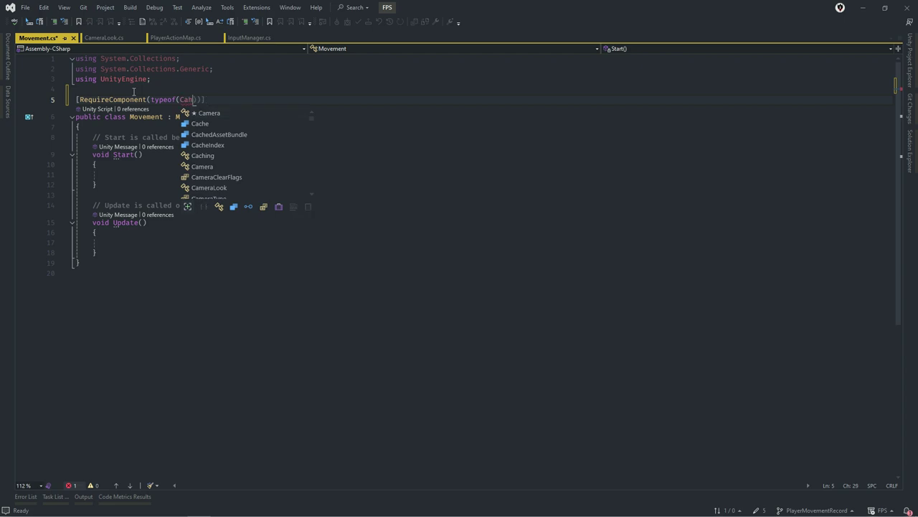
pyautogui.write('acterController')
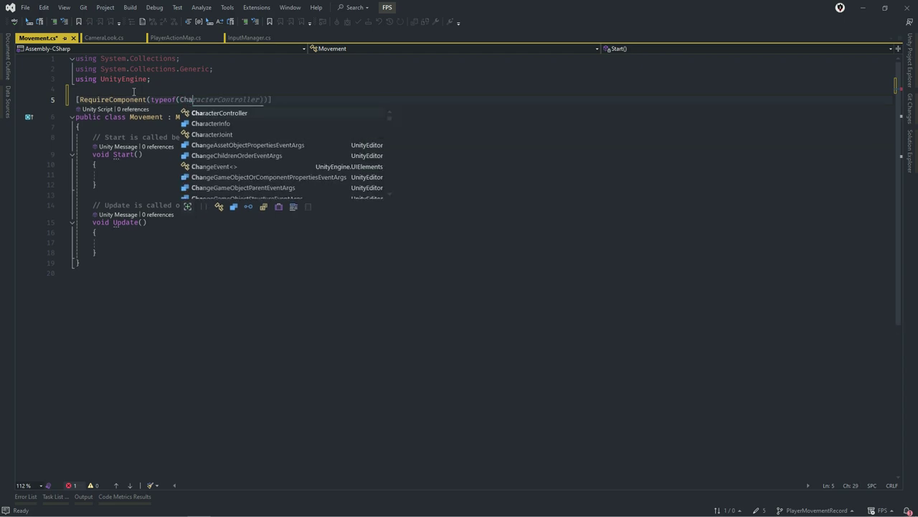
pyautogui.write('), ')
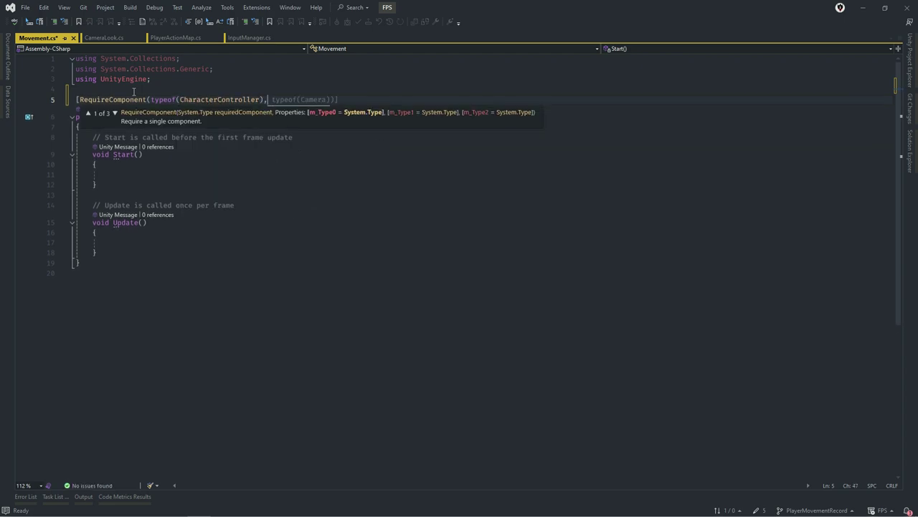
pyautogui.write('typeof(Camera')
pyautogui.press('BackSpace')
pyautogui.press('BackSpace')
pyautogui.press('BackSpace')
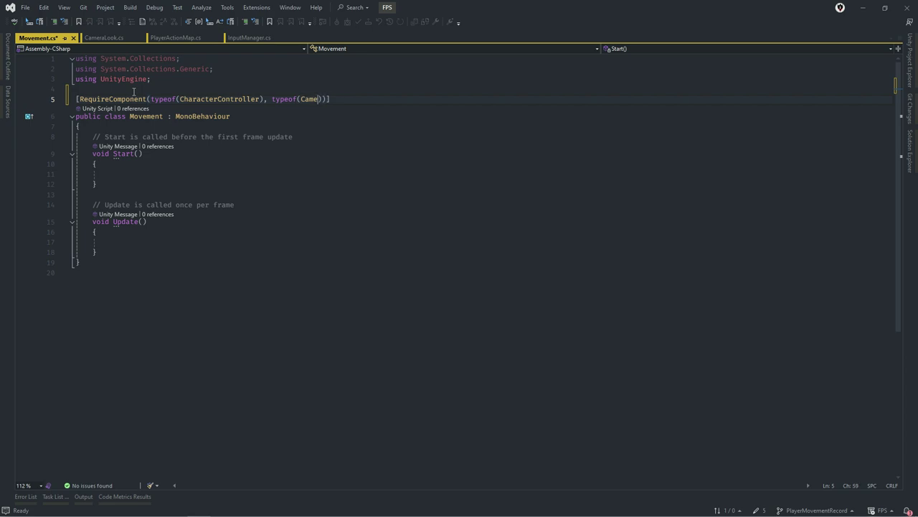
pyautogui.write('In')
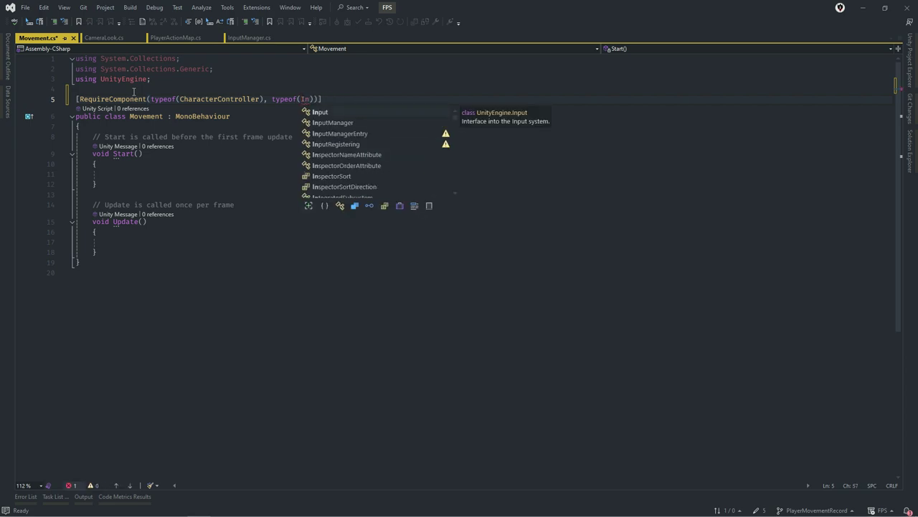
pyautogui.write('putM')
pyautogui.press('Tab')
pyautogui.press('Down')
pyautogui.press('Down')
pyautogui.hotkey('ctrl', 's')
# Declare private CharacterController controller and InputManager inputManager fields, then save.
pyautogui.press('Return')
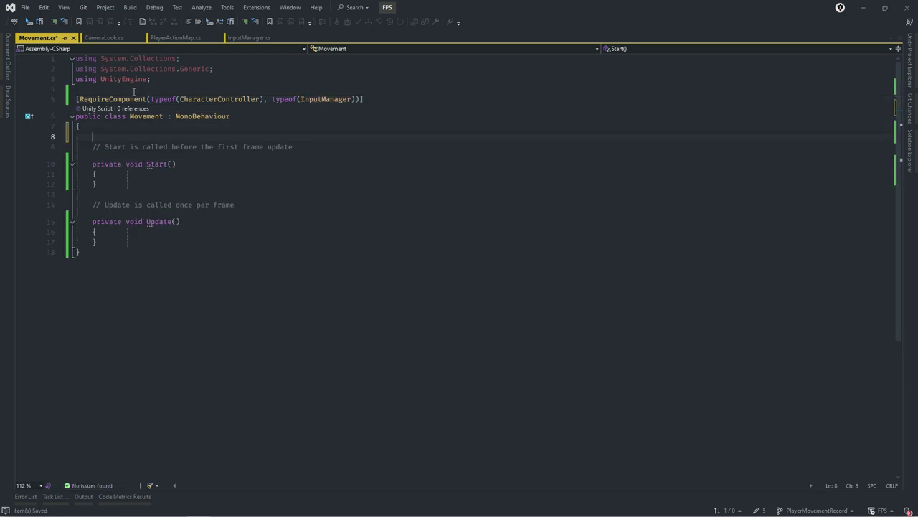
pyautogui.write('private ')
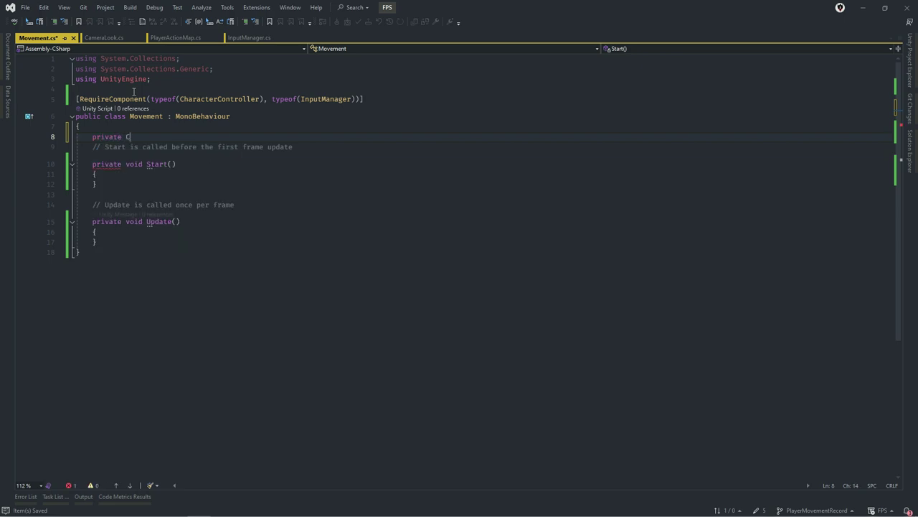
pyautogui.write('Char')
pyautogui.press('Tab')
pyautogui.write('controller;')
pyautogui.press('Return')
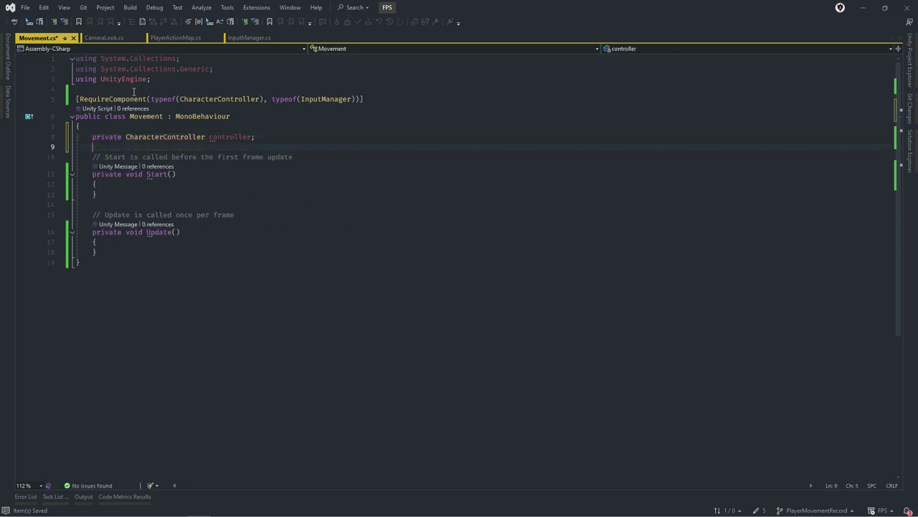
pyautogui.write('private Inpu')
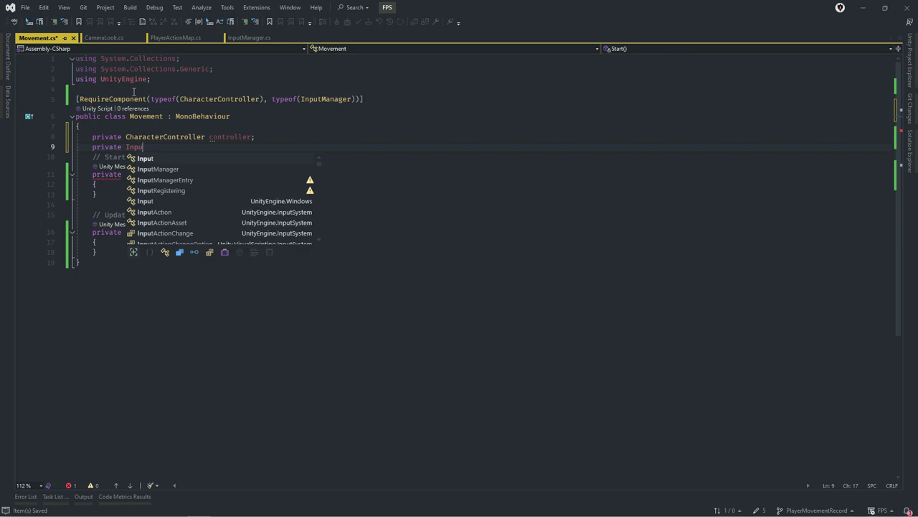
pyautogui.press('Tab')
pyautogui.write('inputManager;')
pyautogui.press('Return')
pyautogui.hotkey('ctrl', 's')
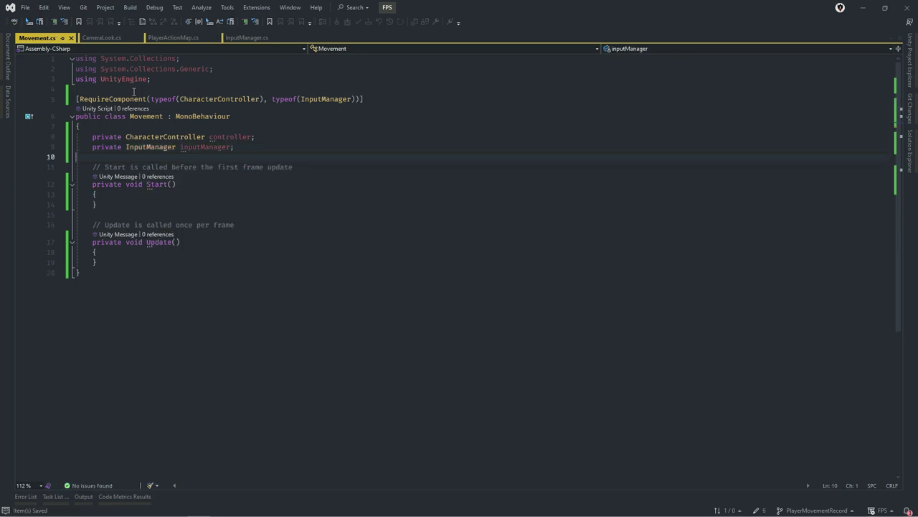
# Assign controller and inputManager with GetComponent calls in Start() and save.
pyautogui.press('Down')
pyautogui.press('Down')
pyautogui.press('Down')
pyautogui.press('End')
pyautogui.press('Return')
pyautogui.write('controller')
pyautogui.press('Tab')
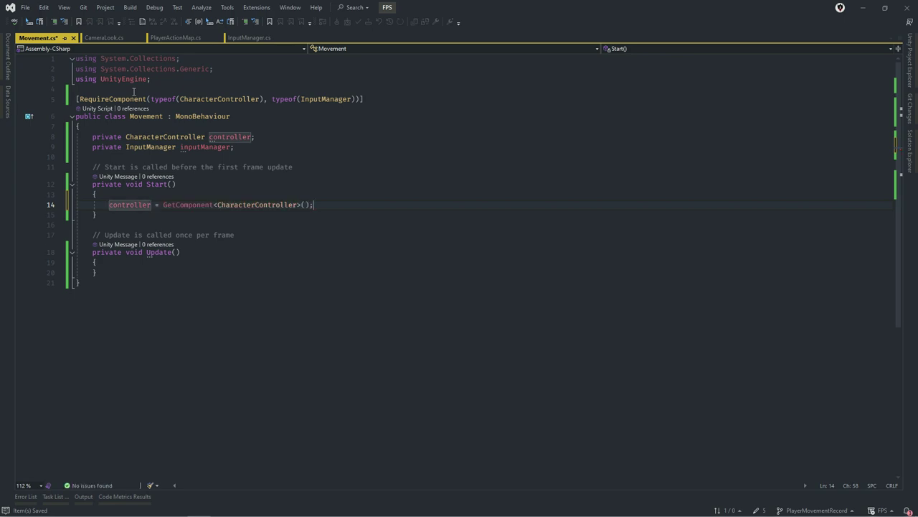
pyautogui.press('Return')
pyautogui.press('Tab')
pyautogui.hotkey('ctrl', 's')
# Insert a new line below the fields for another private field.
pyautogui.press('Up')
pyautogui.press('Up')
pyautogui.press('Up')
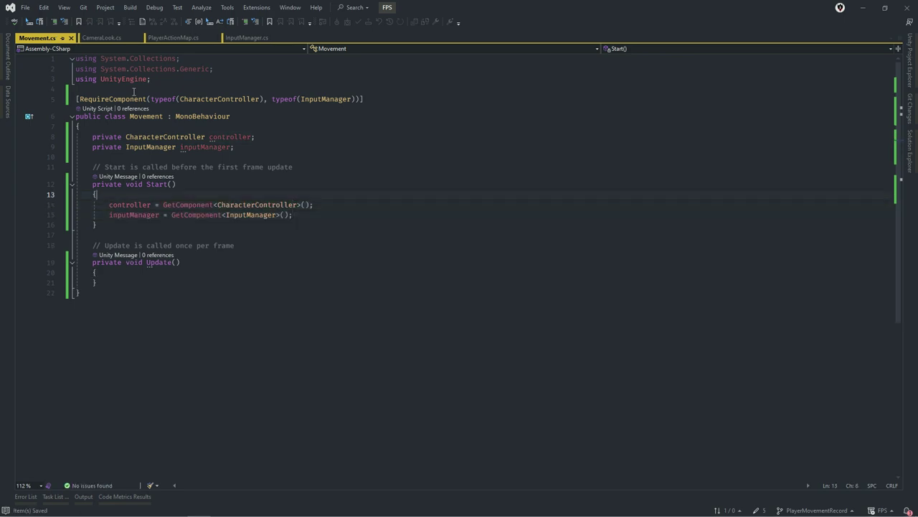
pyautogui.press('Up')
pyautogui.press('Up')
pyautogui.press('Return')
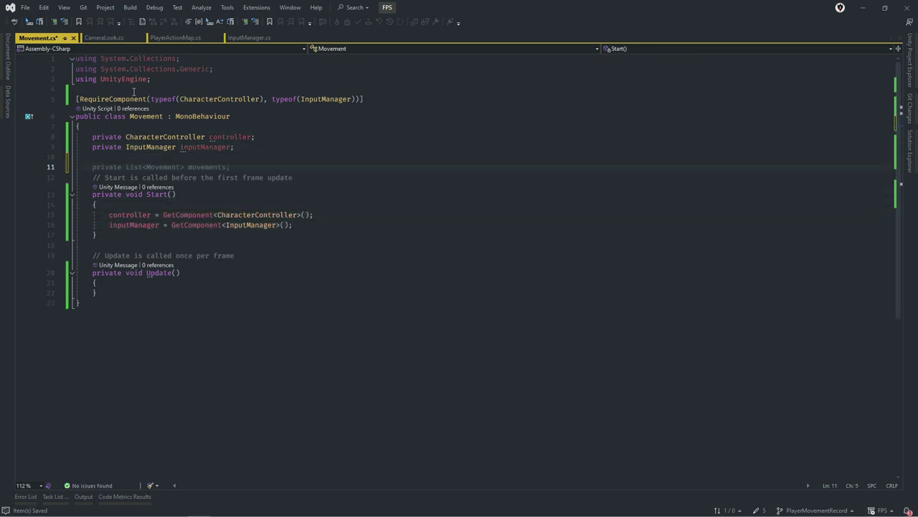
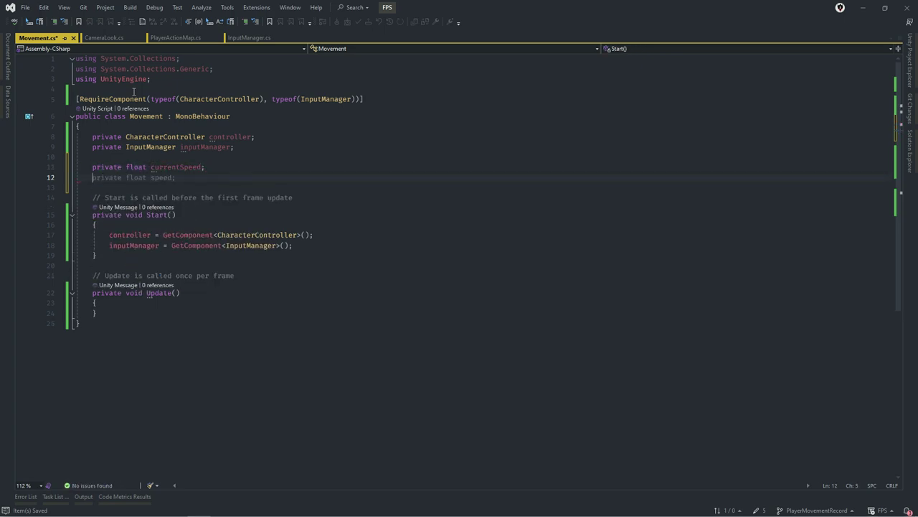
# Declare a 'private Vector3 dir;' field in Movement.cs.
pyautogui.write('proi')
pyautogui.press('BackSpace')
pyautogui.press('BackSpace')
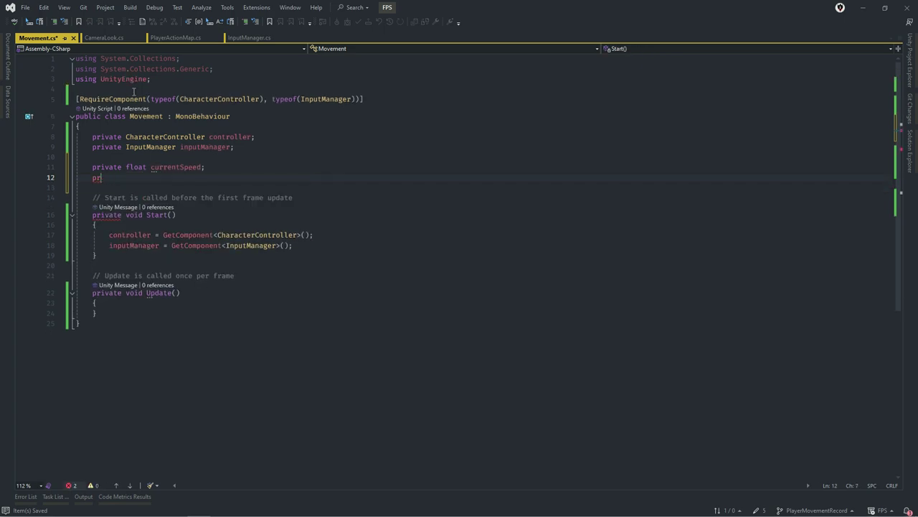
pyautogui.press('BackSpace')
pyautogui.write('vate ')
pyautogui.write('Vec')
pyautogui.press('Tab')
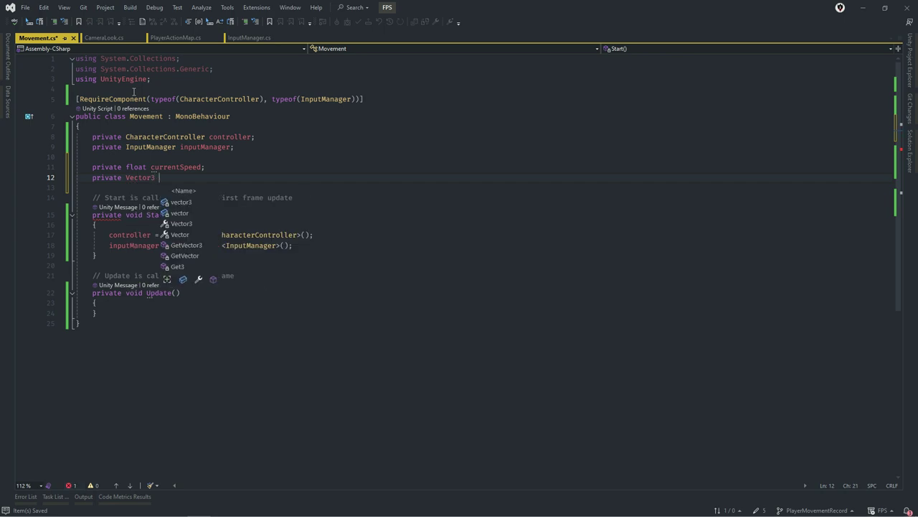
pyautogui.write('dir=')
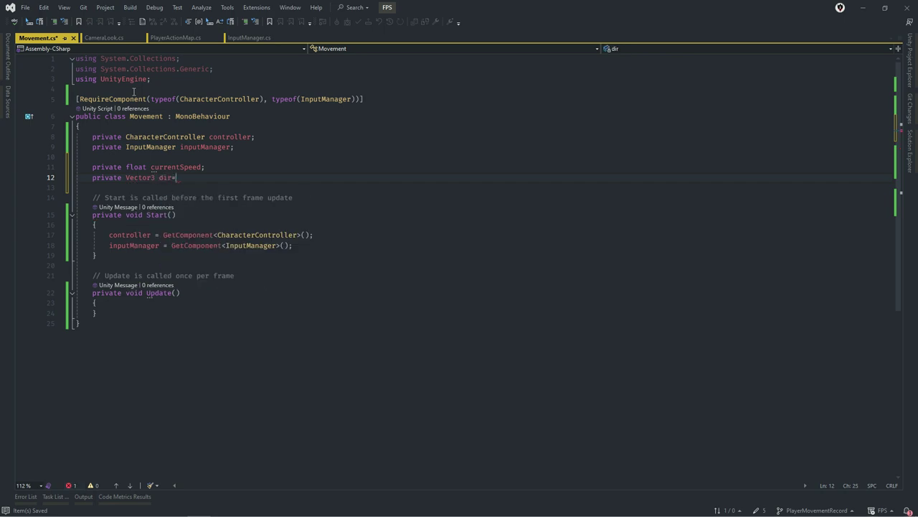
pyautogui.press('Home')
pyautogui.press('Return')
pyautogui.press('End')
pyautogui.press('BackSpace')
pyautogui.write(';')
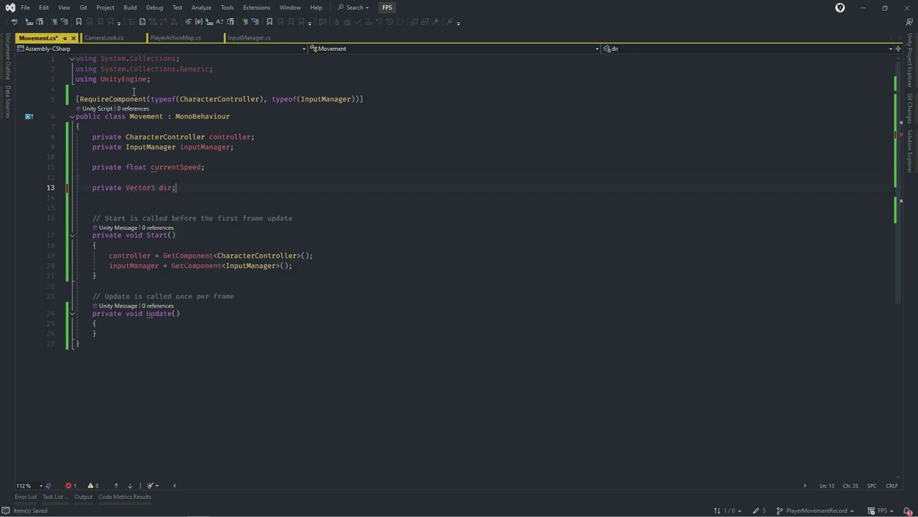
pyautogui.press('Down')
pyautogui.press('Delete')
pyautogui.press('Up')
pyautogui.press('Up')
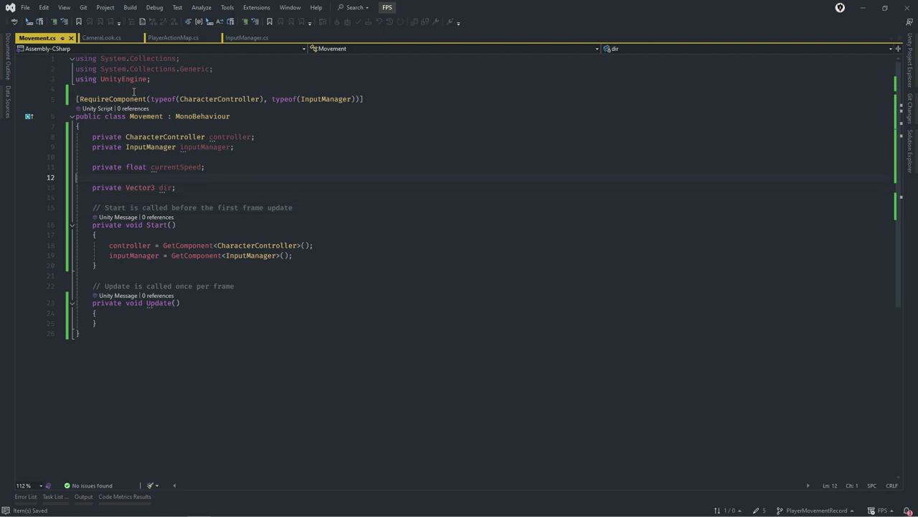
pyautogui.press('Delete')
# Add a '[SerializeField] private float walkSpeed;' field below dir and save.
pyautogui.press('End')
pyautogui.press('Return')
pyautogui.press('Return')
pyautogui.write('[')
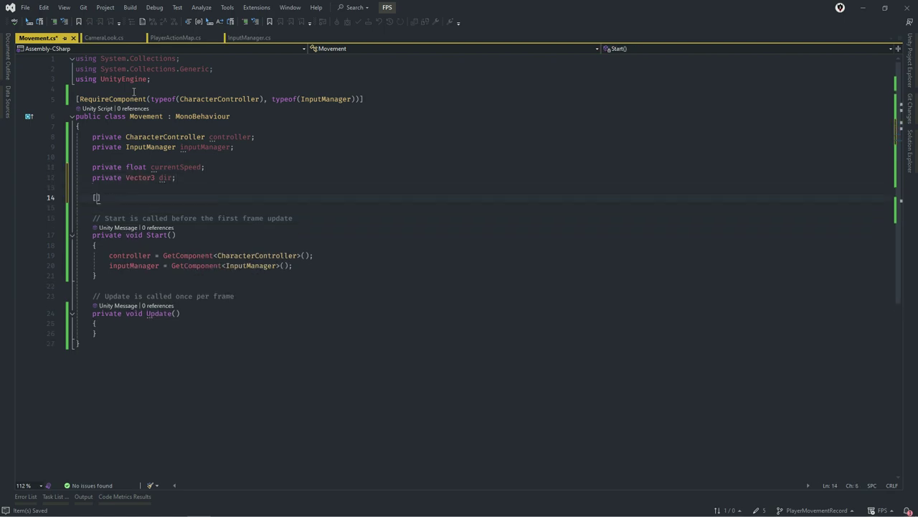
pyautogui.write('Ser')
pyautogui.press('Tab')
pyautogui.write(']')
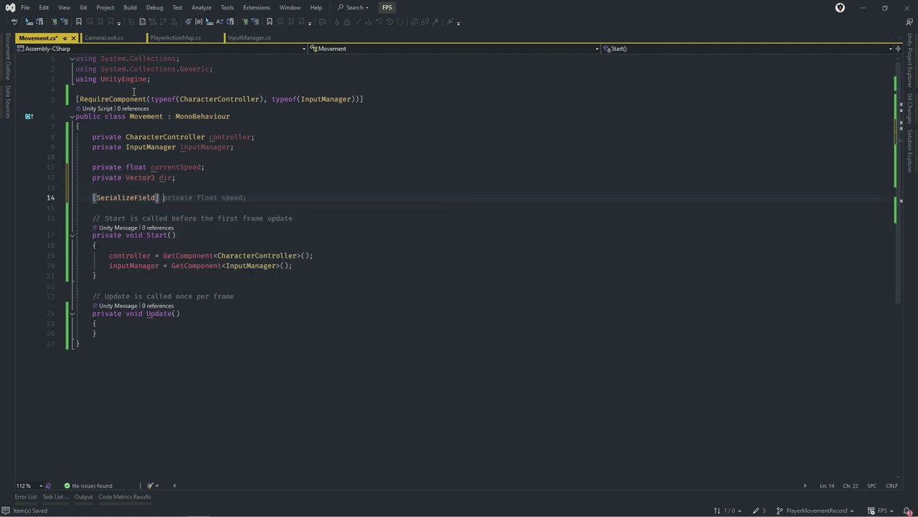
pyautogui.press('Tab')
pyautogui.write('walkS')
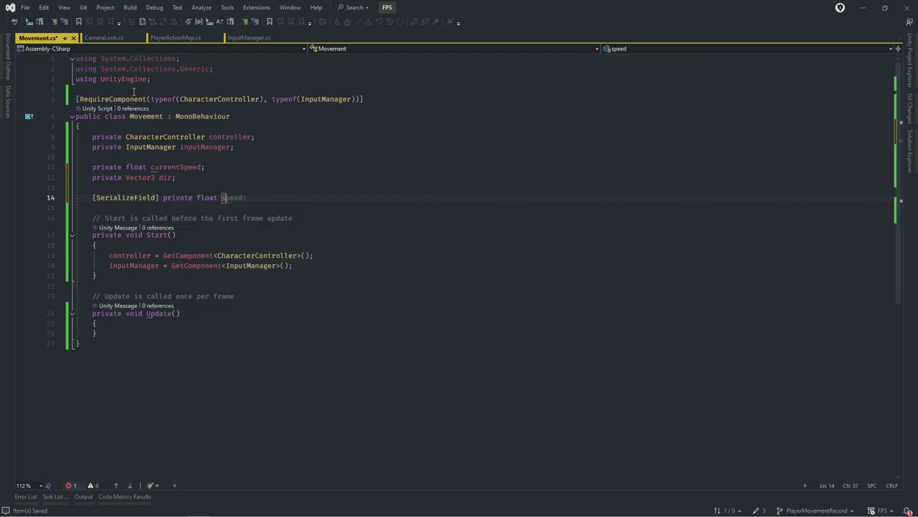
pyautogui.write('p')
pyautogui.write('eed;')
pyautogui.hotkey('ctrl', 's')
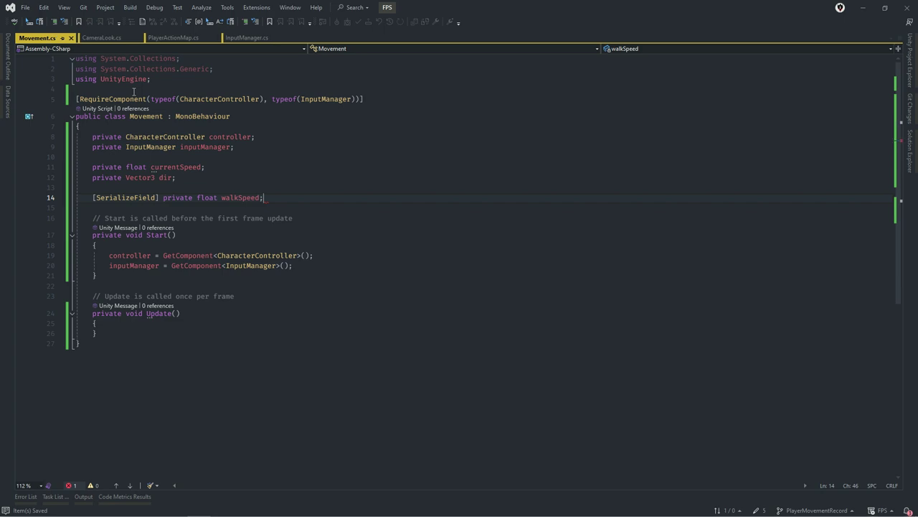
# In Start(), add 'currentSpeed = walkSpeed;' and save the script.
pyautogui.press('Down')
pyautogui.press('Down')
pyautogui.press('Down')
pyautogui.press('Down')
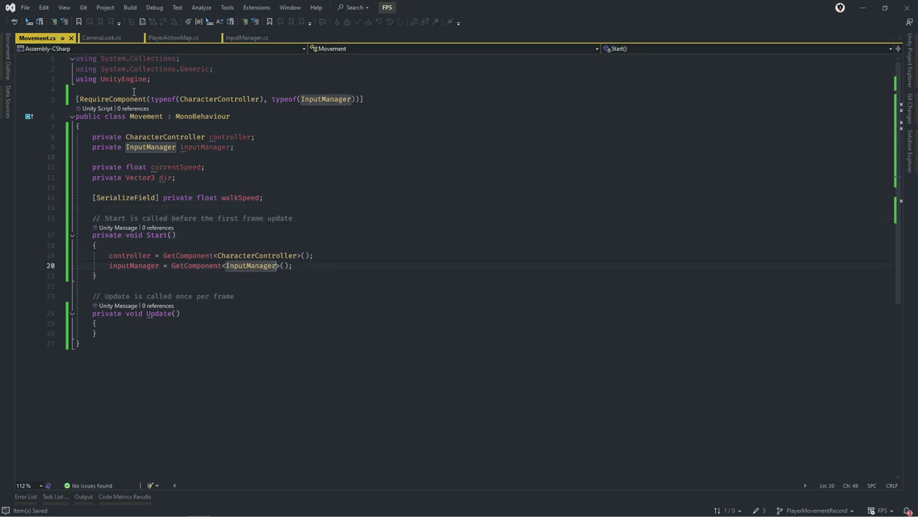
pyautogui.press('End')
pyautogui.press('Return')
pyautogui.press('Return')
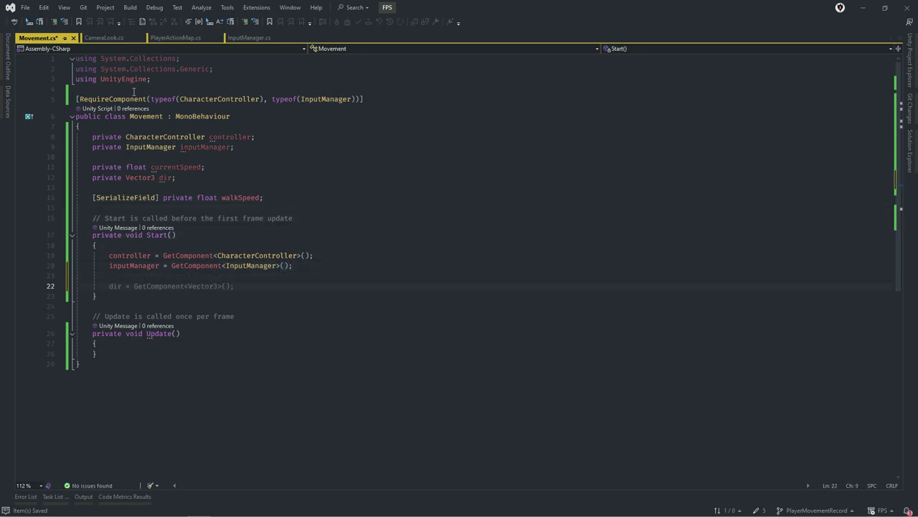
pyautogui.write('wa')
pyautogui.press('Tab')
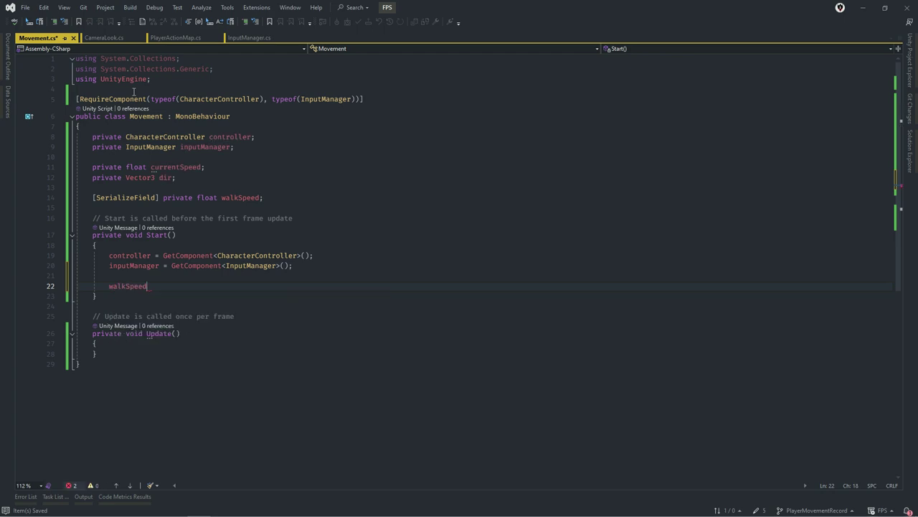
pyautogui.hotkey('ctrl', 'z')
pyautogui.press('BackSpace')
pyautogui.press('BackSpace')
pyautogui.write('cur')
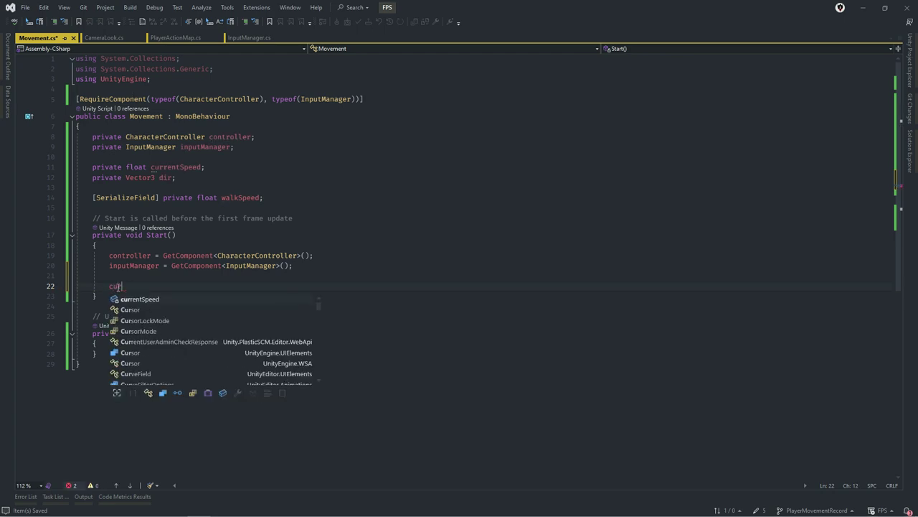
pyautogui.press('Tab')
pyautogui.write('= ')
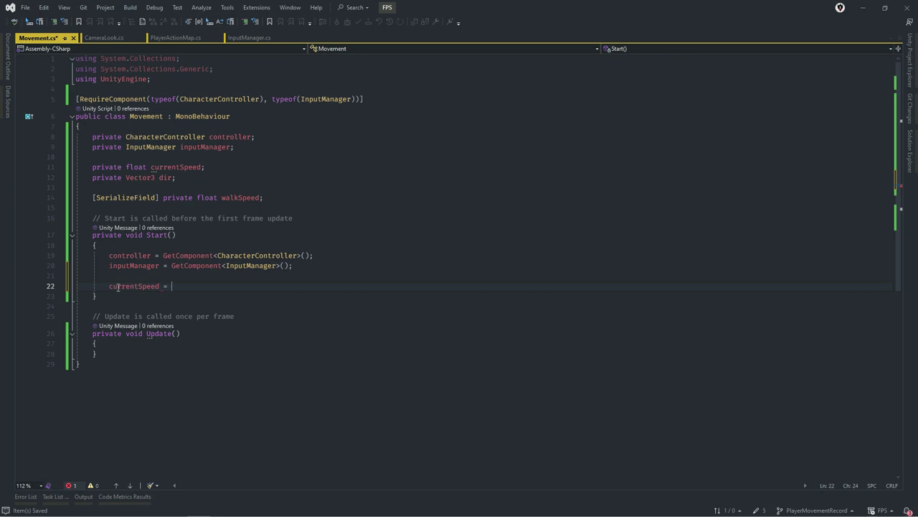
pyautogui.write('wa')
pyautogui.press('Tab')
pyautogui.write(';')
pyautogui.hotkey('ctrl', 's')
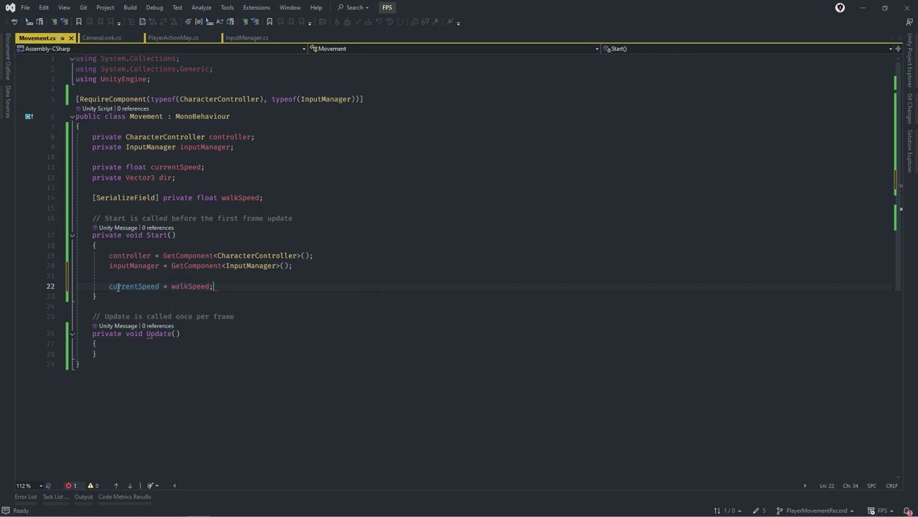
pyautogui.press('Down')
pyautogui.press('Down')
pyautogui.press('Down')
pyautogui.press('Down')
pyautogui.press('Down')
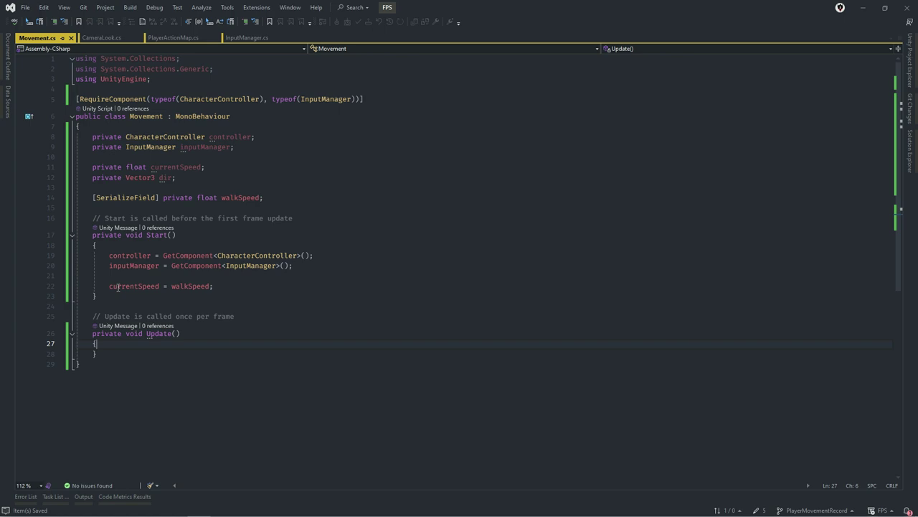
# In Update, add the condition 'if(inputManager.MoveInput.magnitude > 0.01f)'.
pyautogui.press('Return')
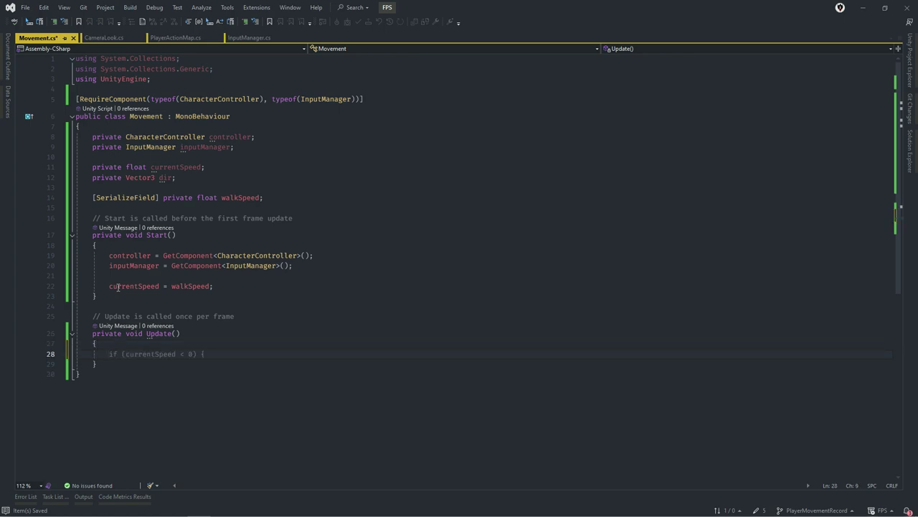
pyautogui.write('if')
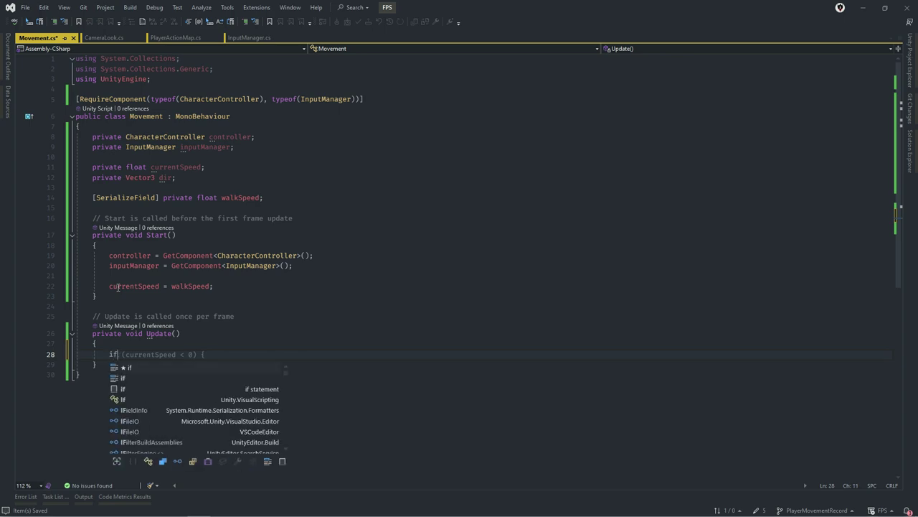
pyautogui.write('(')
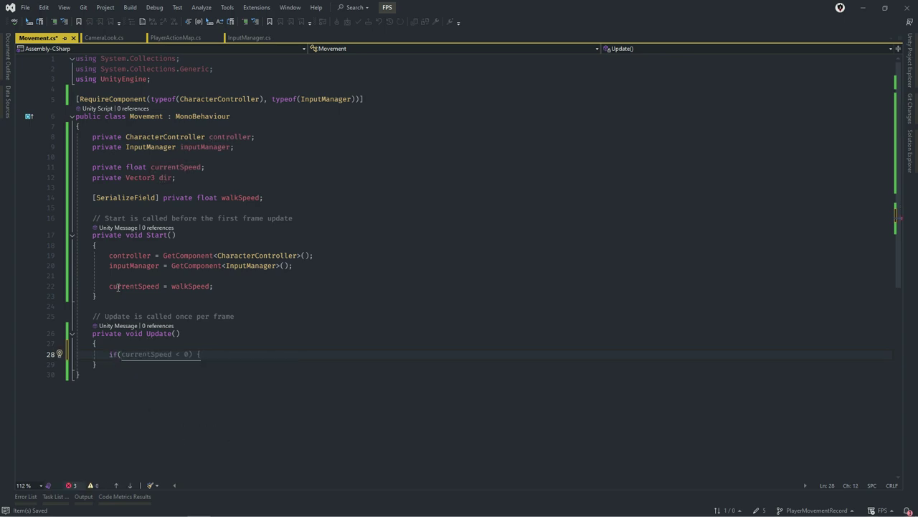
pyautogui.write('in')
pyautogui.press('Tab')
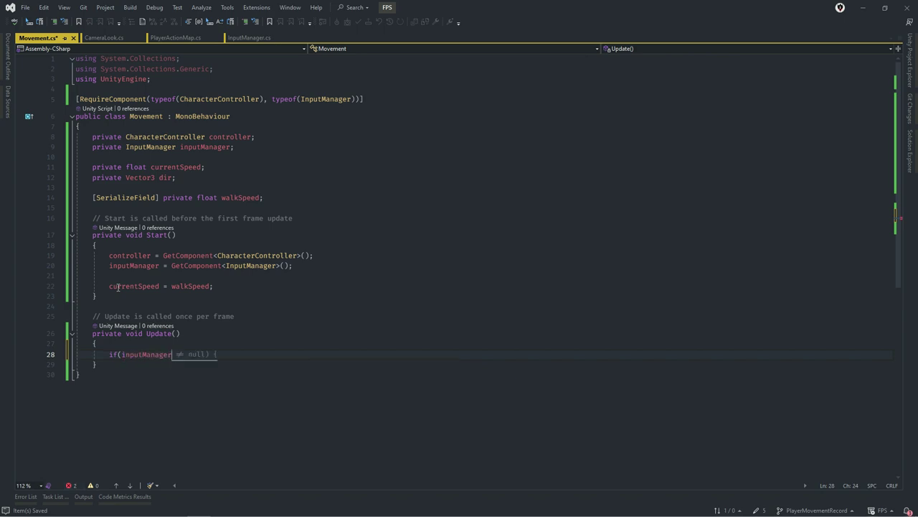
pyautogui.write('.M')
pyautogui.press('Tab')
pyautogui.write('.m')
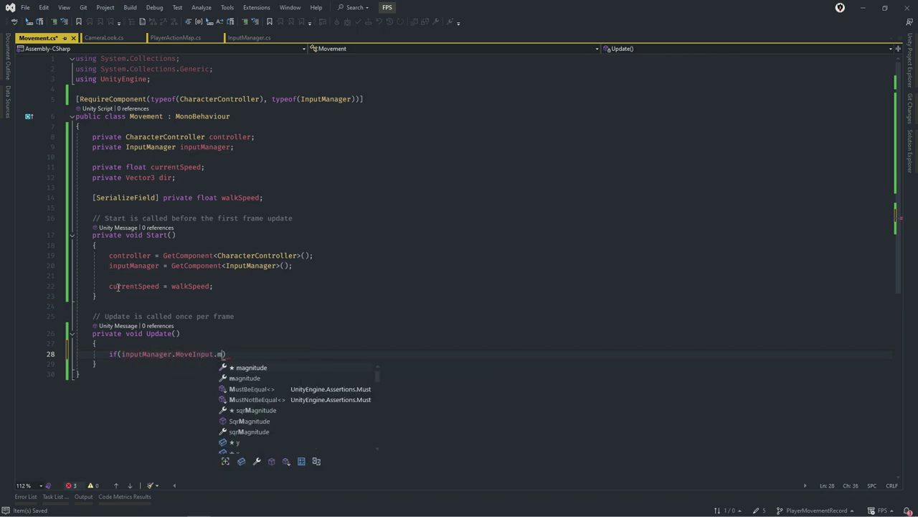
pyautogui.press('Tab')
pyautogui.write('>')
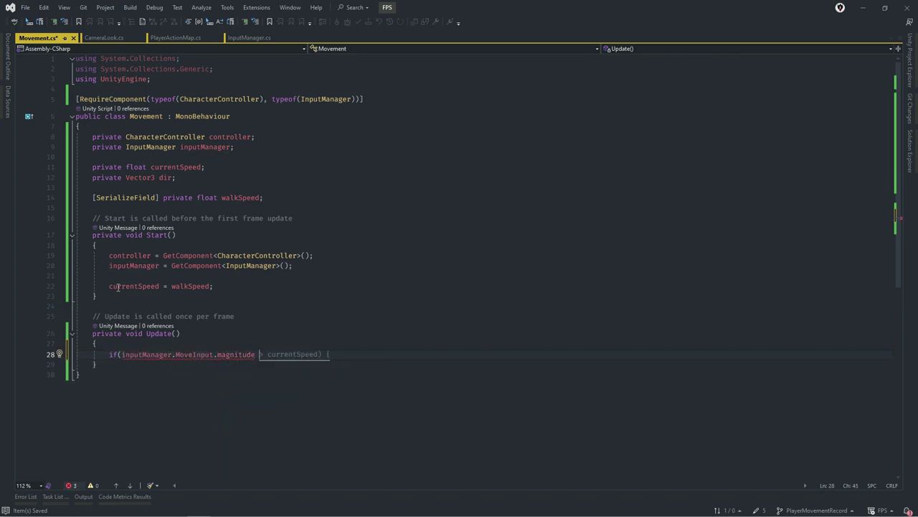
pyautogui.write(' 0.01')
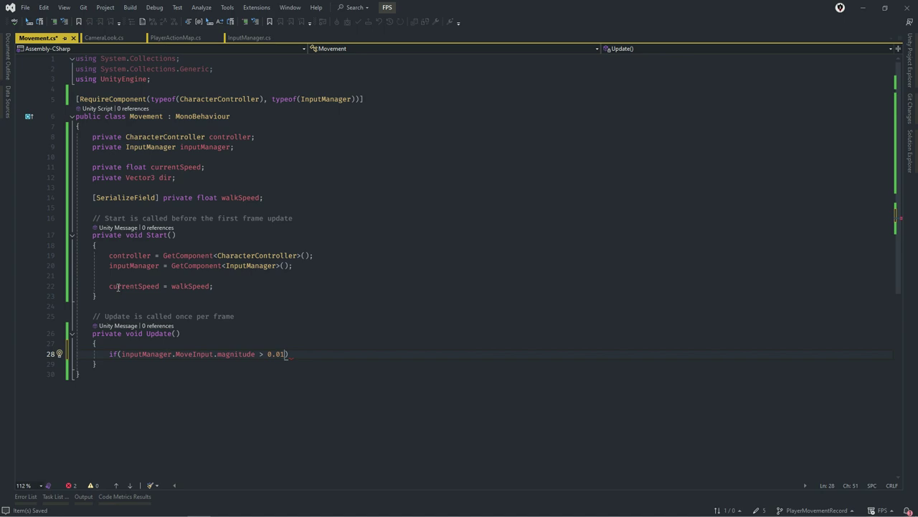
pyautogui.write('f')
pyautogui.write(')')
pyautogui.press('Left')
pyautogui.press('End')
# Inside the if block, set dir = MoveInput.x * transform.right + MoveInput.y * transform.forward.
pyautogui.write('{')
pyautogui.press('Return')
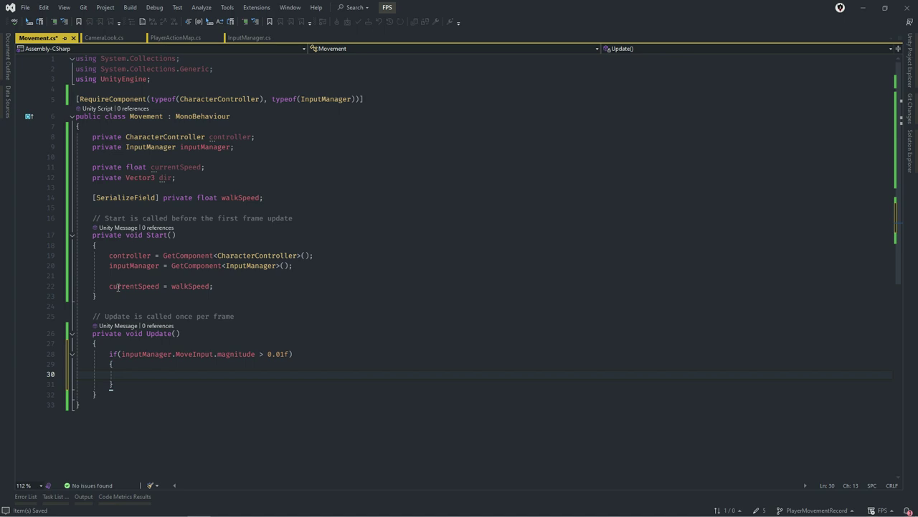
pyautogui.write('dir = ')
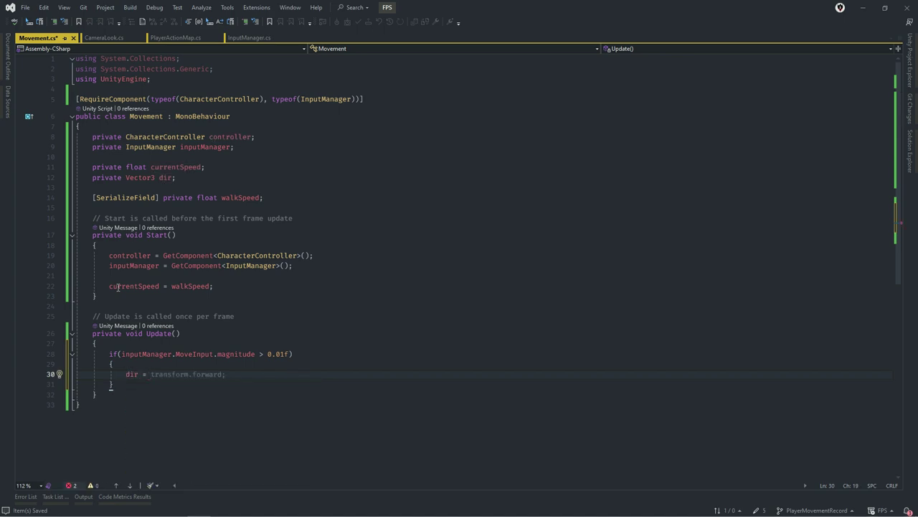
pyautogui.write('inputManager.')
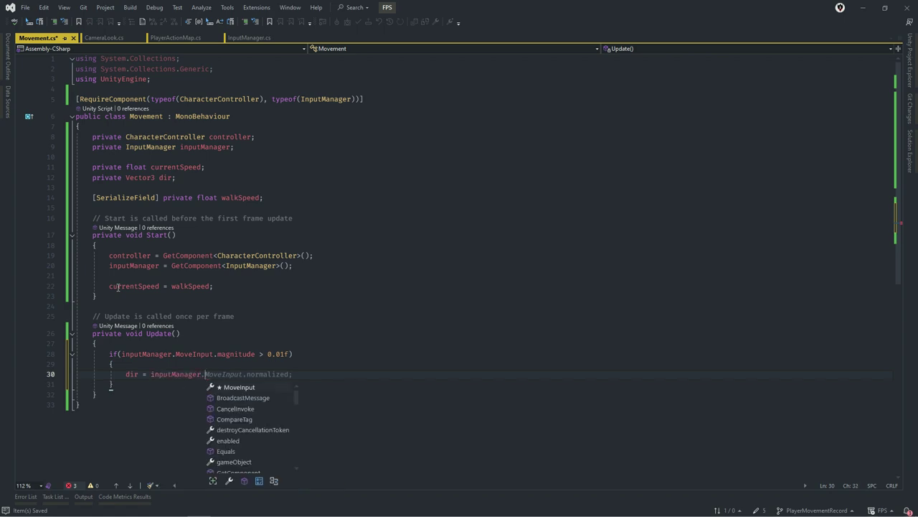
pyautogui.write('MoveInput.')
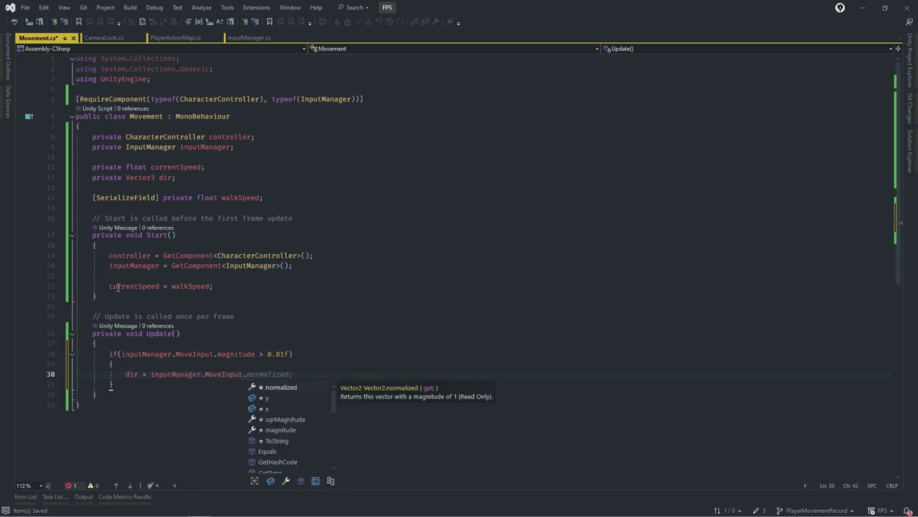
pyautogui.write('x *')
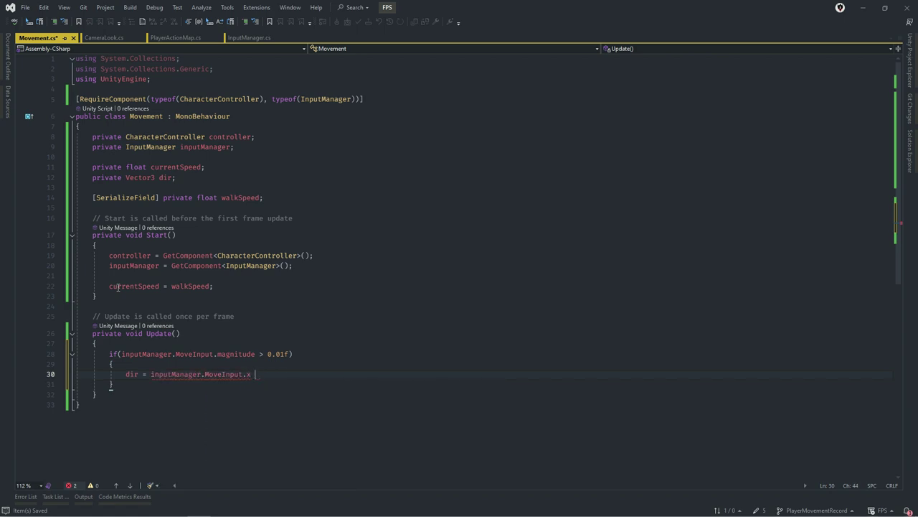
pyautogui.write(' tr')
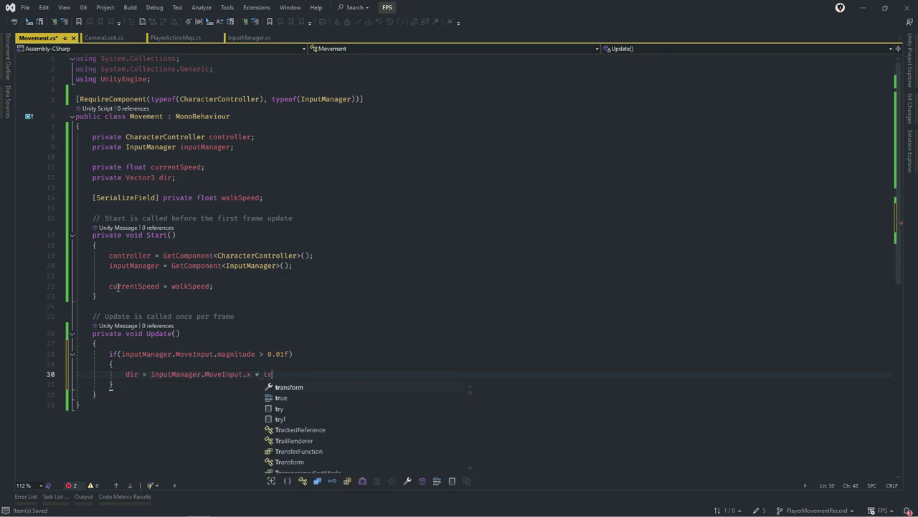
pyautogui.write('ansform.ri')
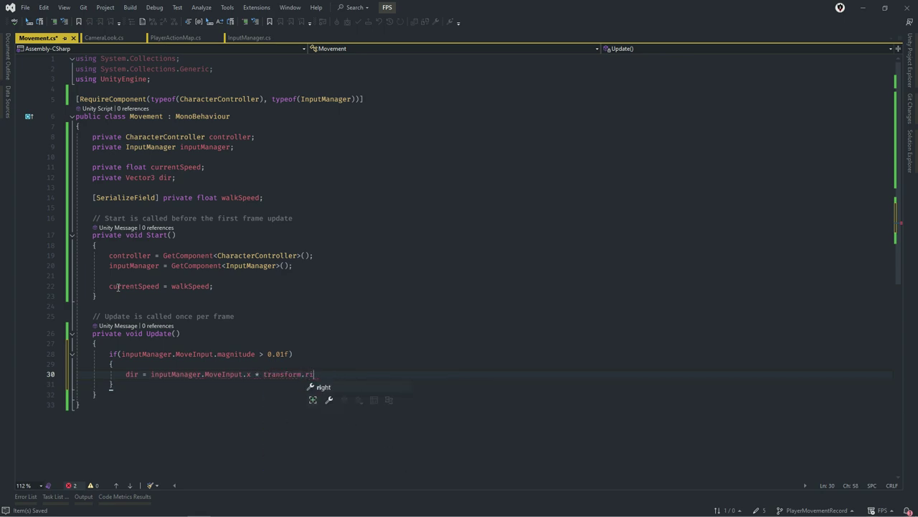
pyautogui.write('ght')
pyautogui.write(' + in')
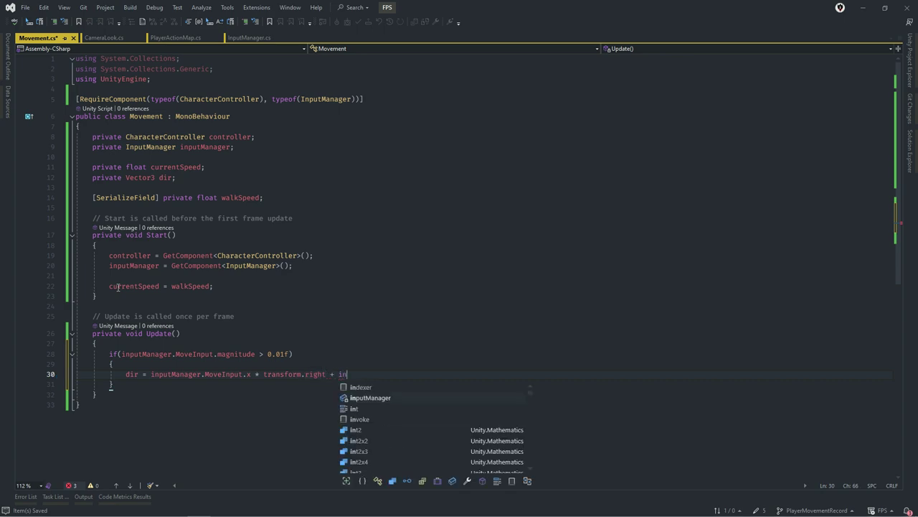
pyautogui.write('putManager.')
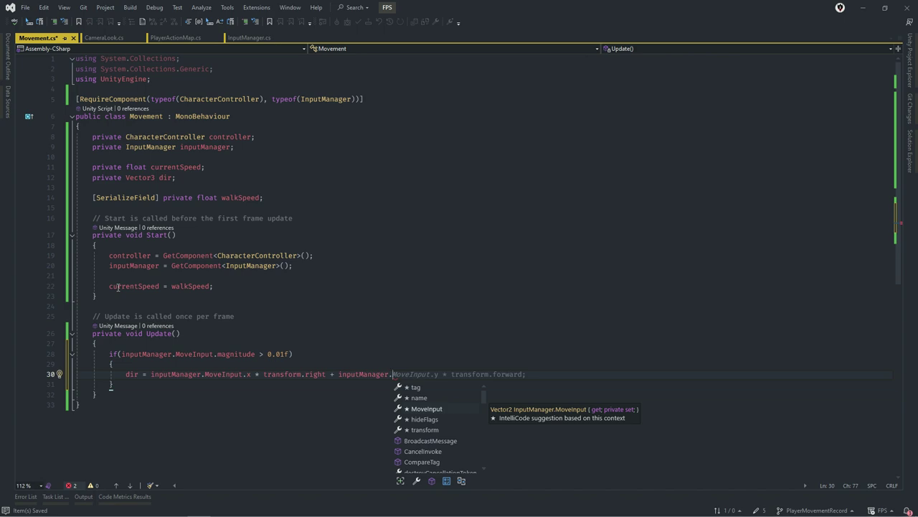
pyautogui.press('Tab')
pyautogui.press('Tab')
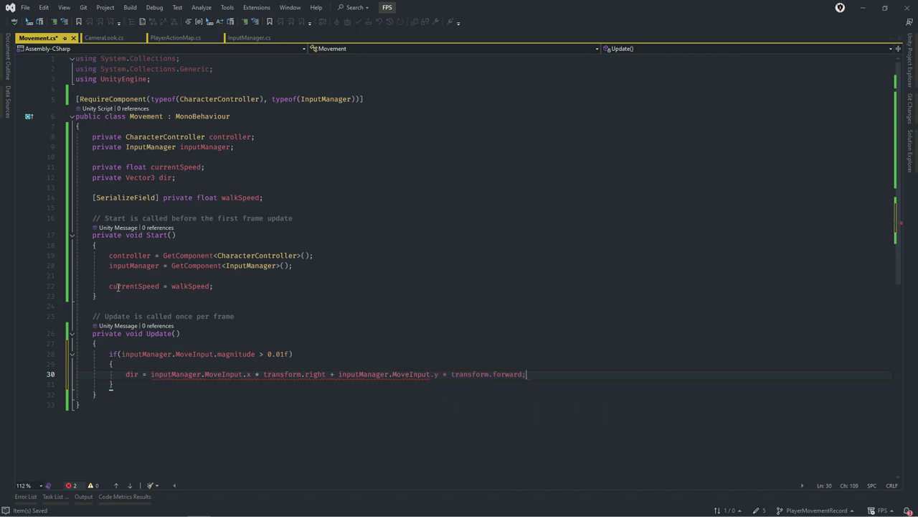
pyautogui.hotkey('ctrl', 'Left')
pyautogui.hotkey('ctrl', 'Left')
pyautogui.hotkey('ctrl', 'Left')
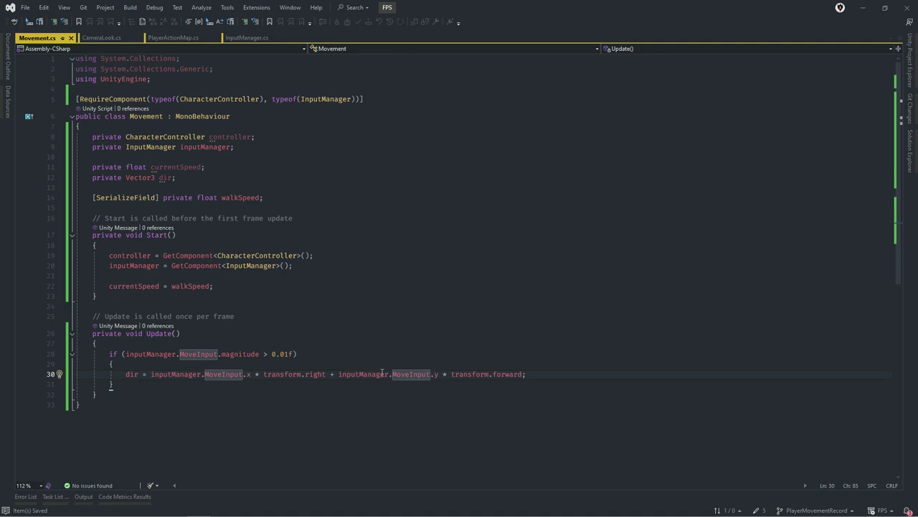
pyautogui.click(226, 37)
pyautogui.scroll(6, 233, 120)
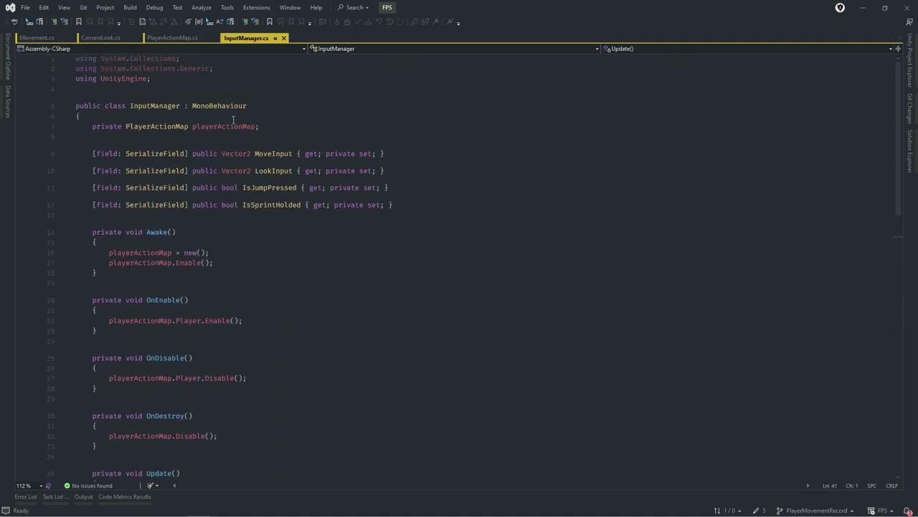
pyautogui.click(231, 160)
pyautogui.press('Up')
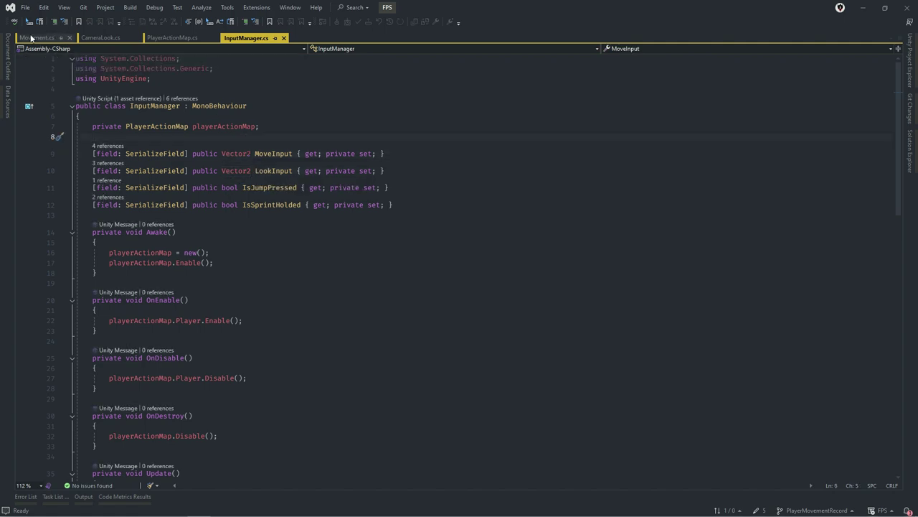
pyautogui.click(32, 38)
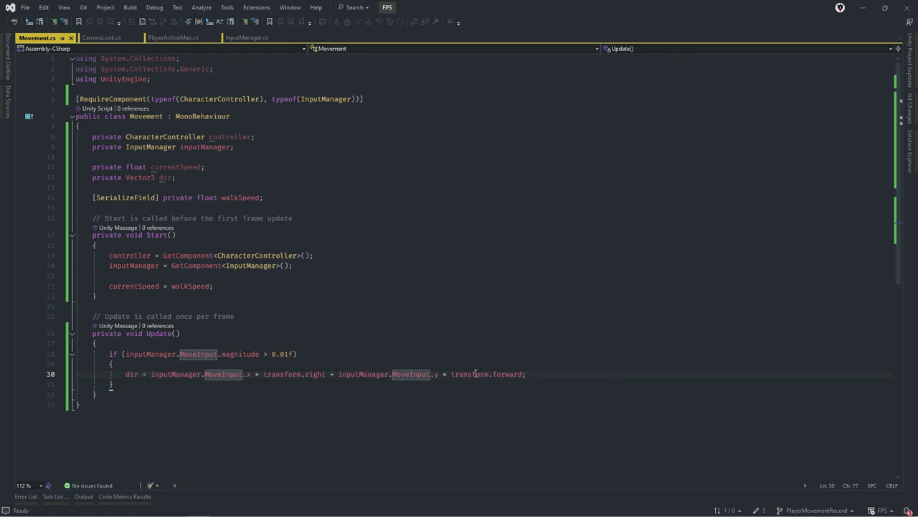
pyautogui.click(451, 374)
pyautogui.hotkey('shift', 'End')
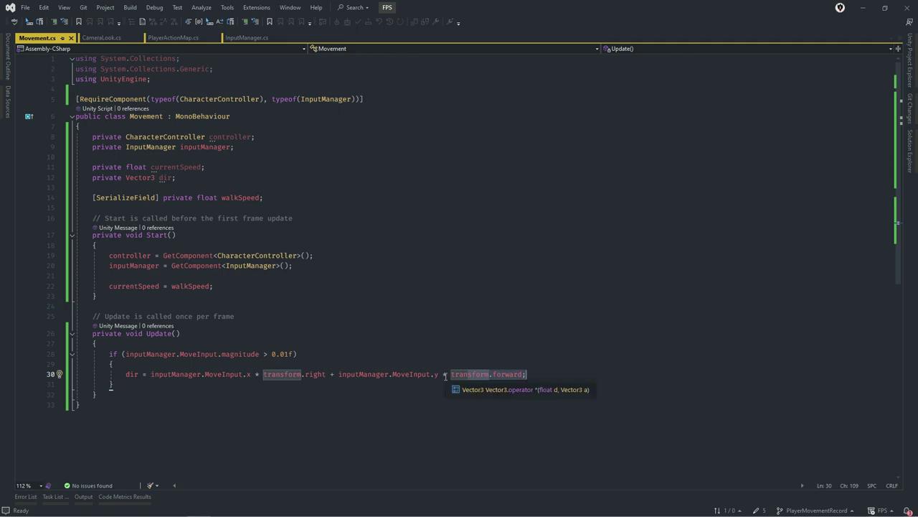
pyautogui.click(445, 374)
pyautogui.click(437, 384)
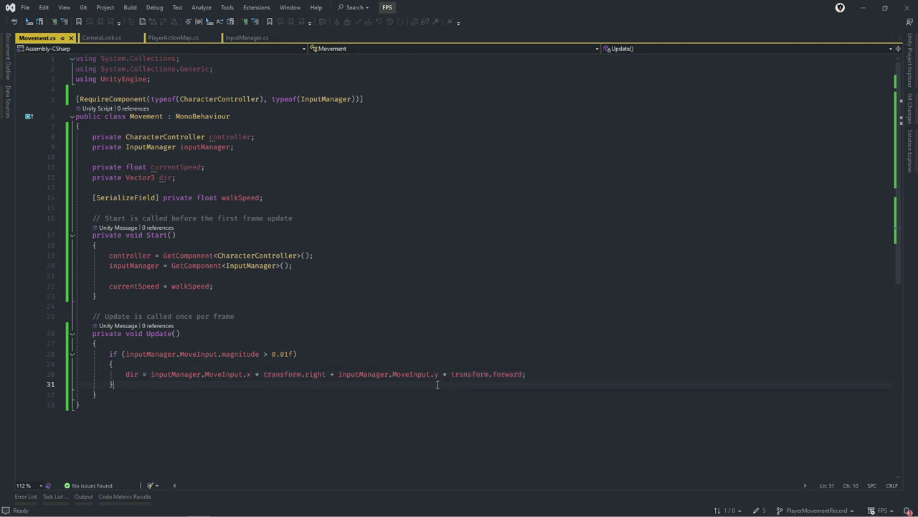
pyautogui.click(537, 374)
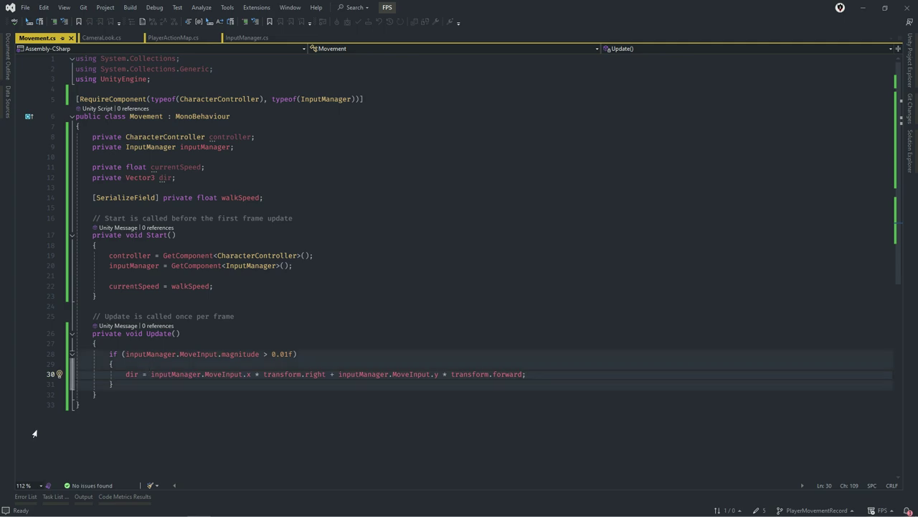
# After the if block, add 'controller.Move(dir * currentSpeed * Time.deltaTime);' and save.
pyautogui.click(558, 355)
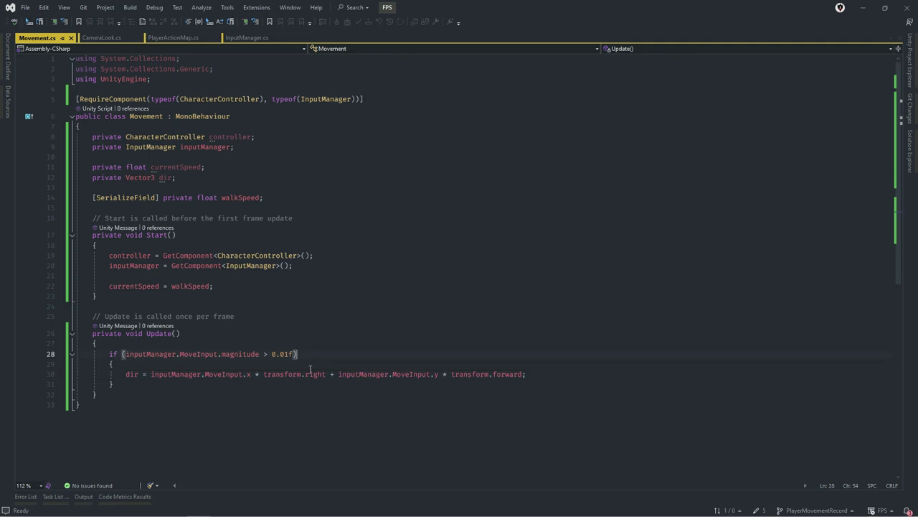
pyautogui.click(223, 384)
pyautogui.press('Return')
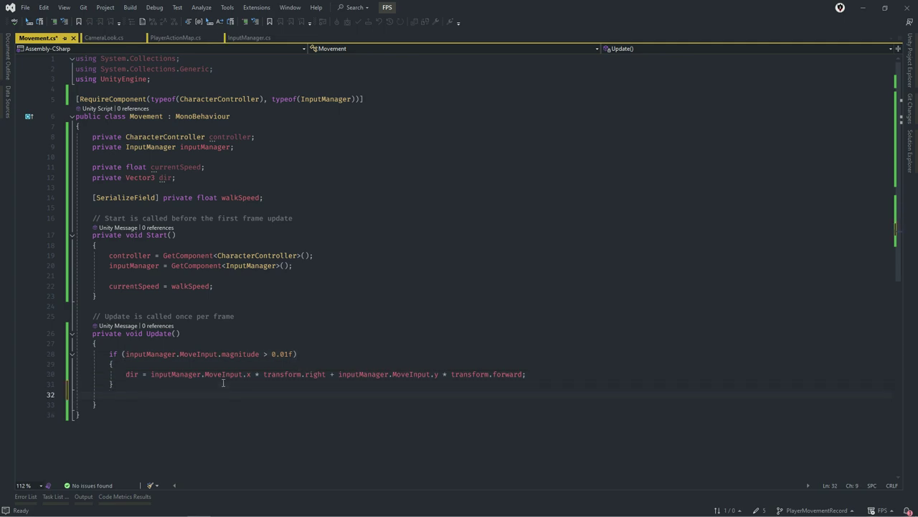
pyautogui.press('Return')
pyautogui.write('co')
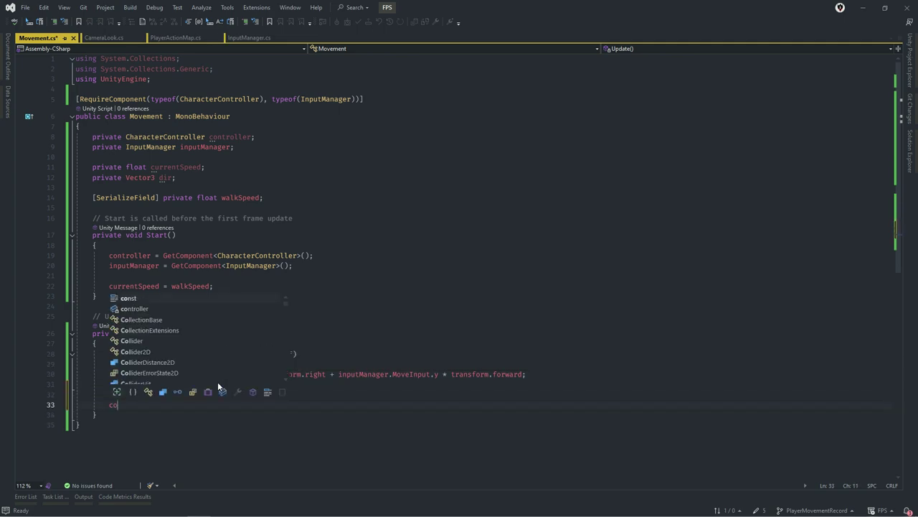
pyautogui.write('ntroller.Mo')
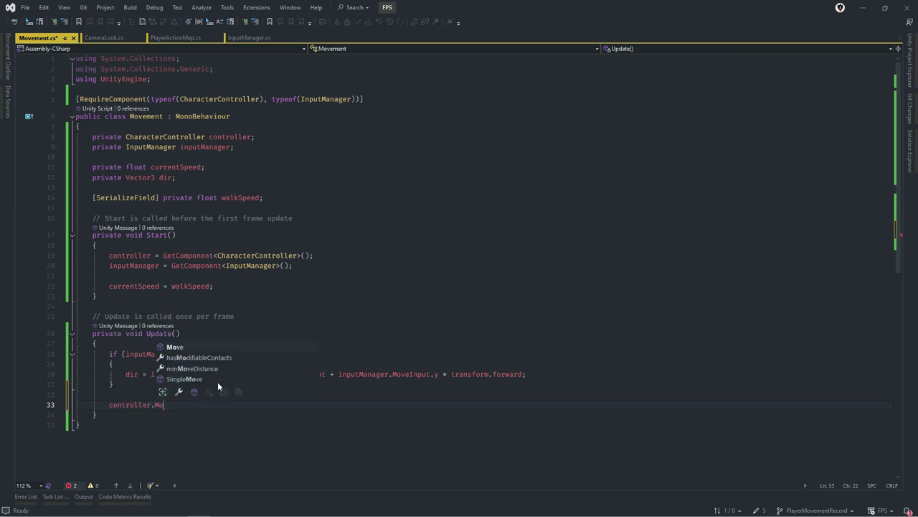
pyautogui.write('ve(')
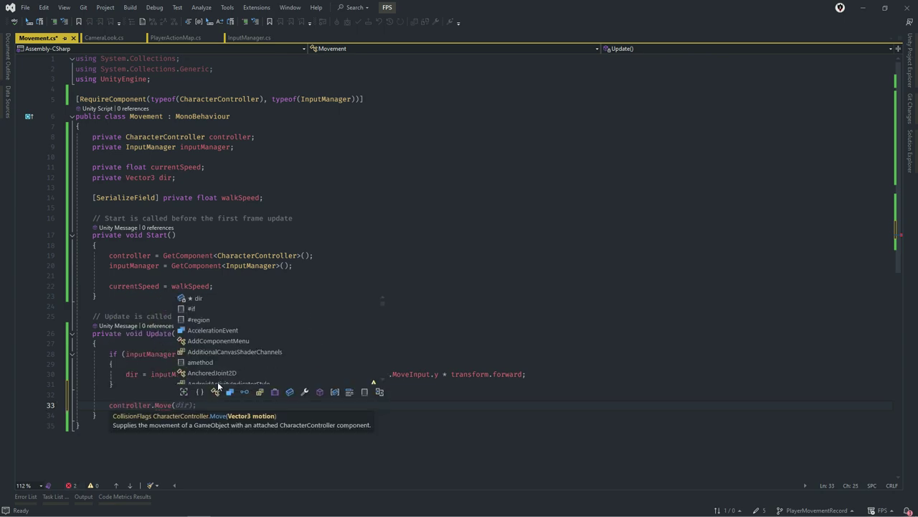
pyautogui.write('dir')
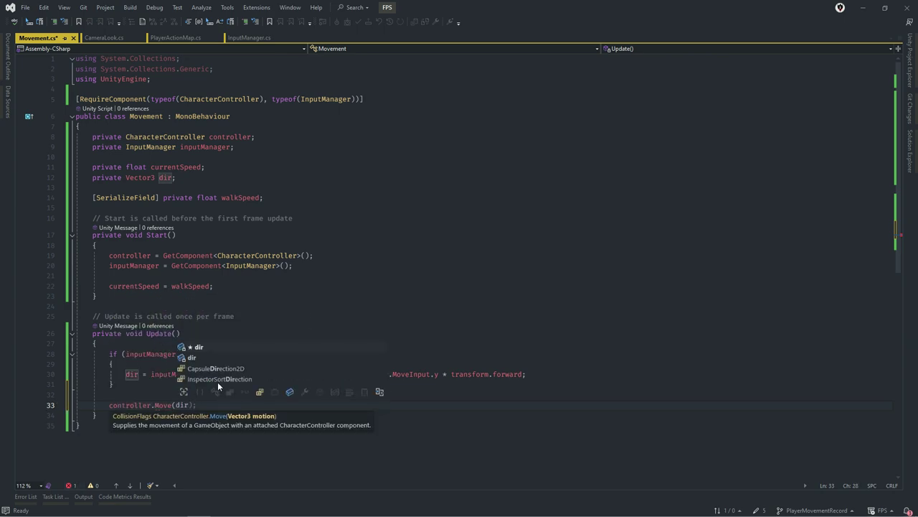
pyautogui.write(' * ')
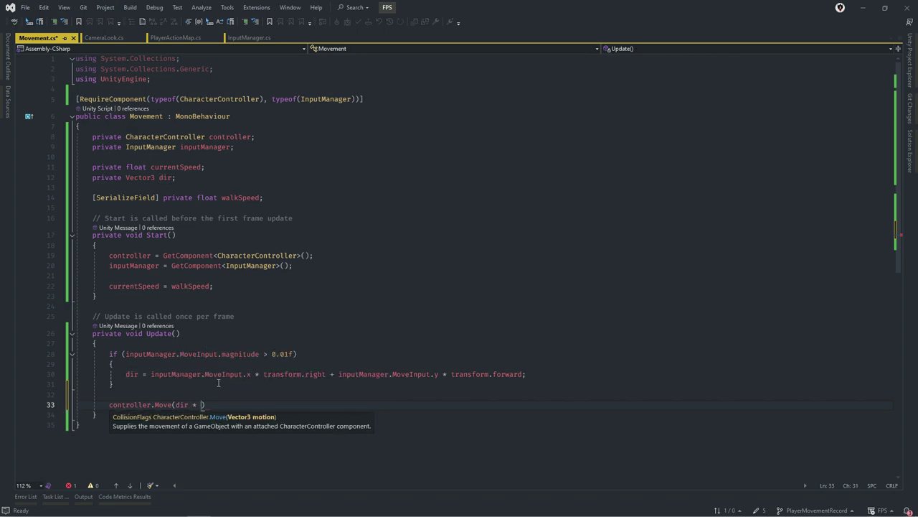
pyautogui.write('cur')
pyautogui.press('Tab')
pyautogui.write('* ')
pyautogui.write('Time.')
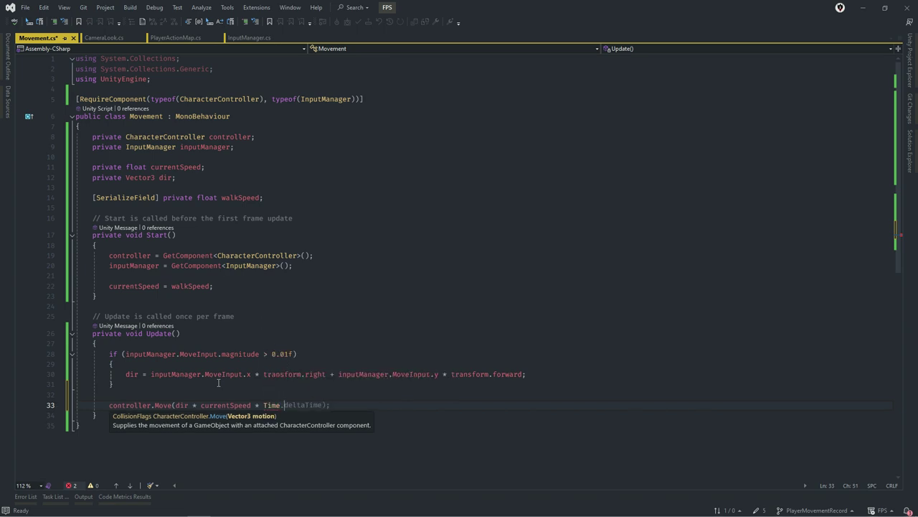
pyautogui.write('d')
pyautogui.press('Tab')
pyautogui.write(');')
pyautogui.hotkey('ctrl', 's')
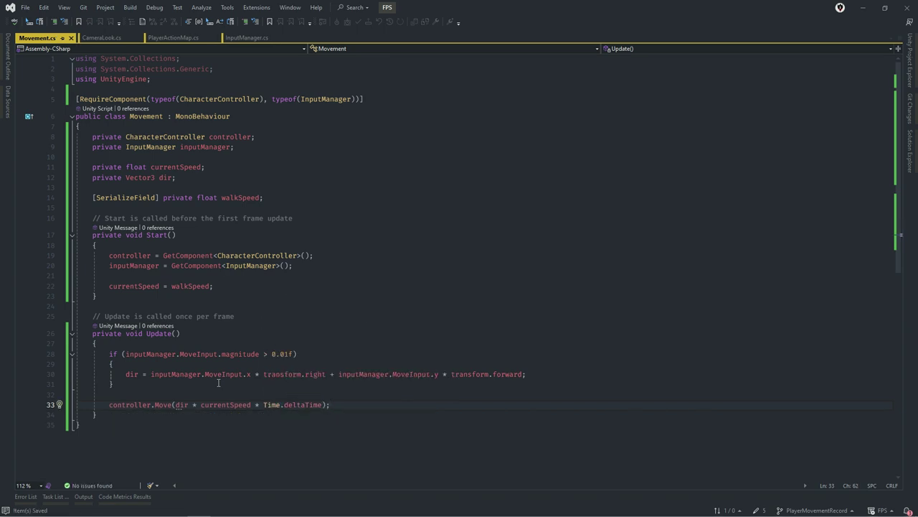
pyautogui.hotkey('alt', 'Tab')
# Set the Player's Movement Walk Speed to 5 in the Inspector.
pyautogui.click(821, 358)
pyautogui.write('5')
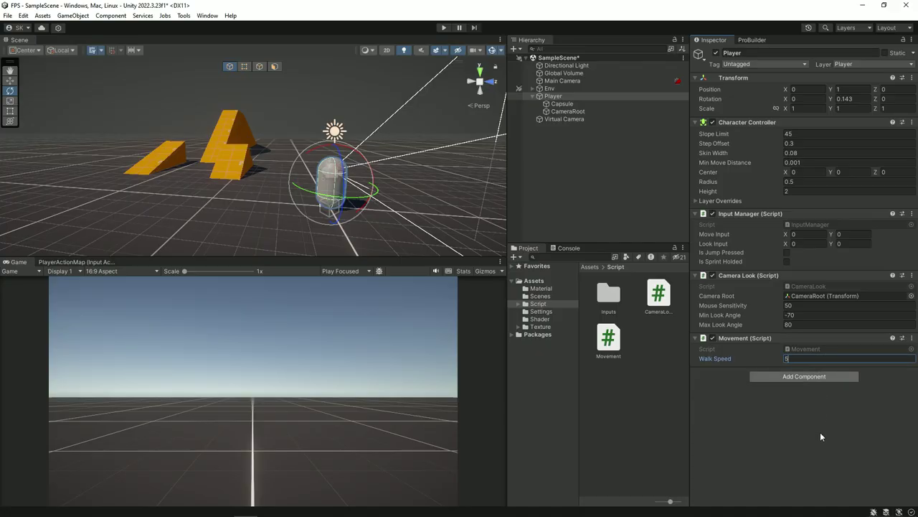
pyautogui.click(820, 435)
# Test in Play mode by walking the player with W, A and D.
pyautogui.click(443, 29)
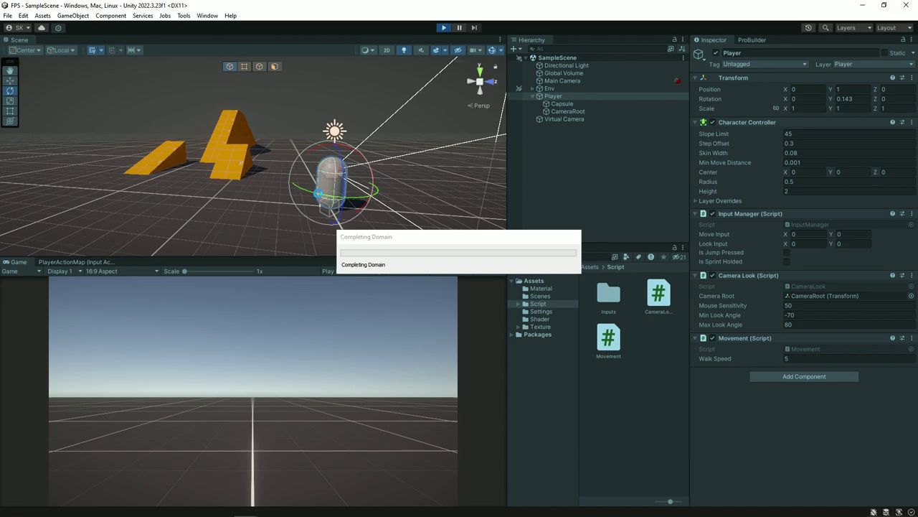
pyautogui.press('w')
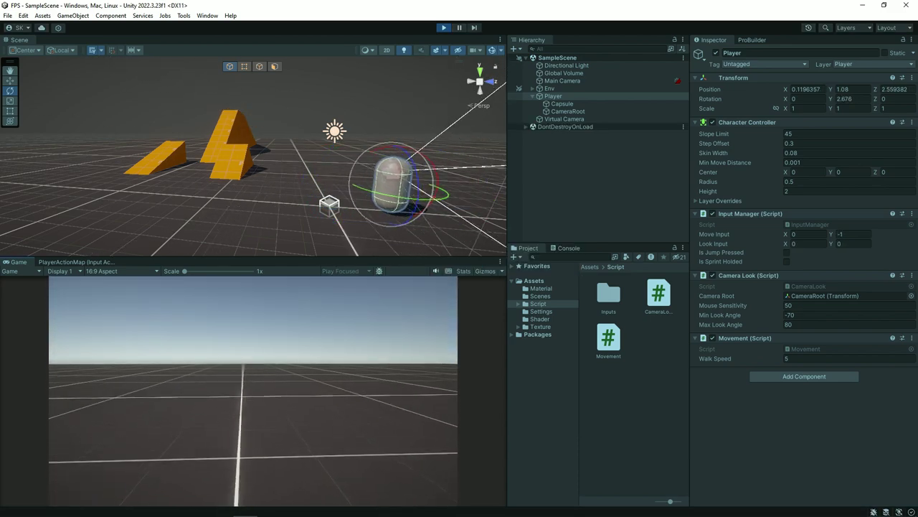
pyautogui.moveTo(253, 391)
pyautogui.press('d')
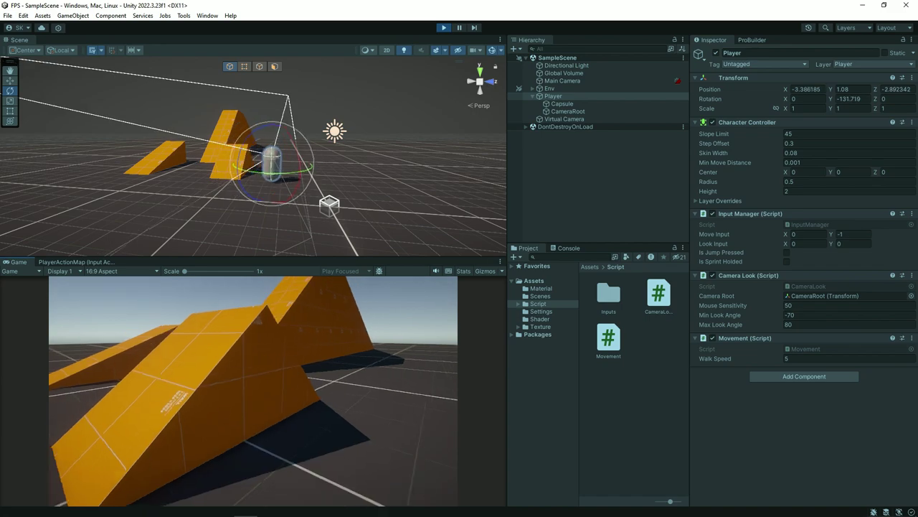
pyautogui.press('d')
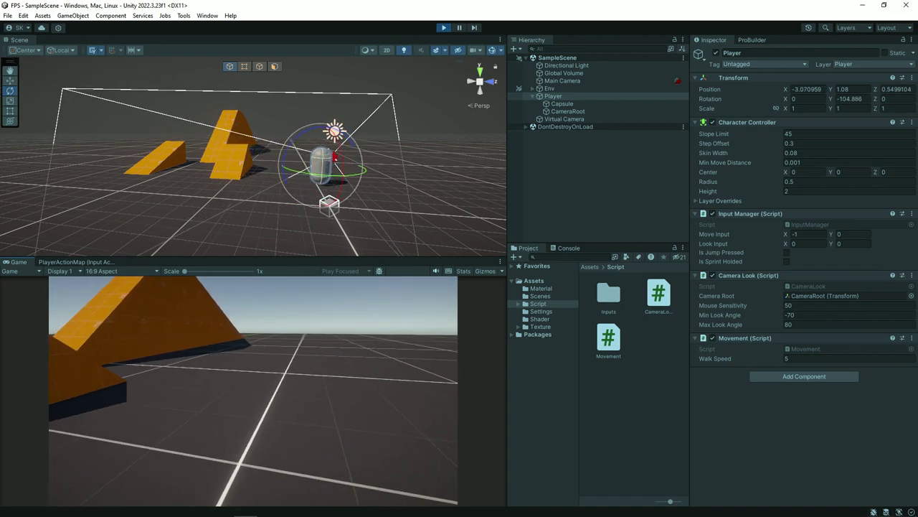
pyautogui.press('d')
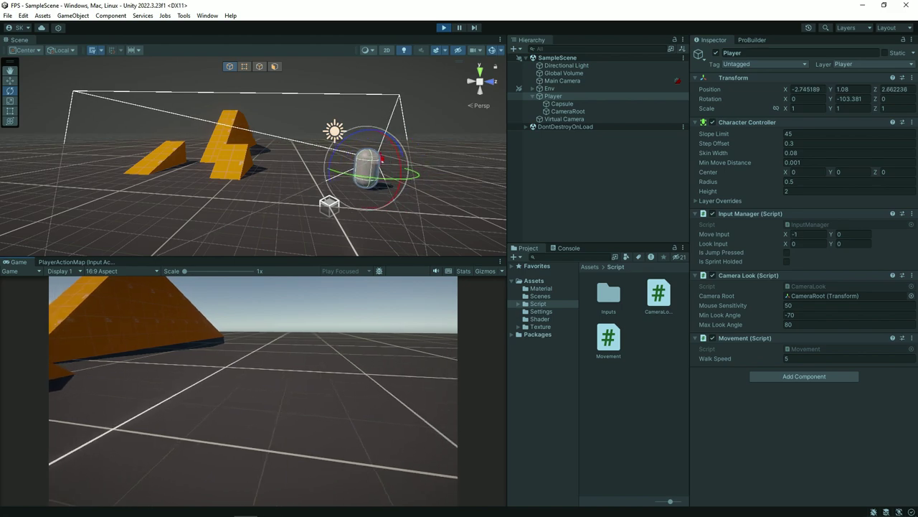
pyautogui.press('w')
pyautogui.press('a')
pyautogui.click(444, 27)
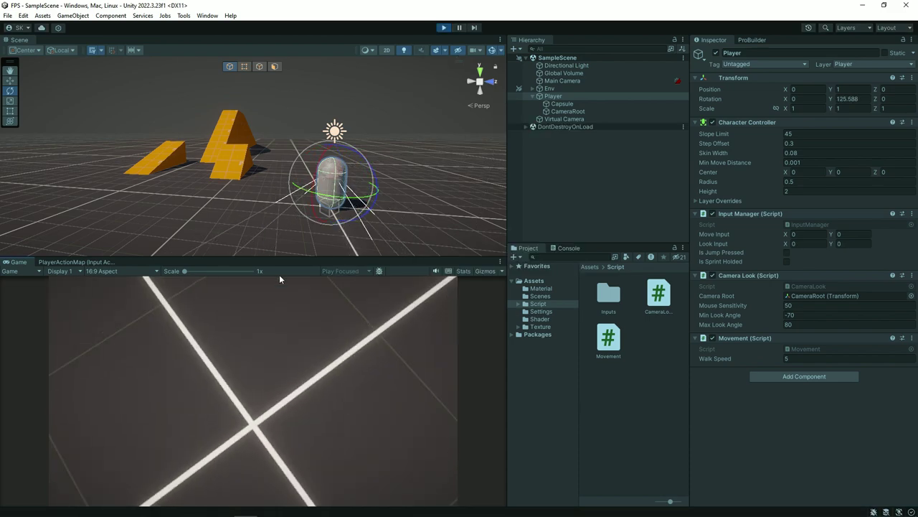
pyautogui.press('w')
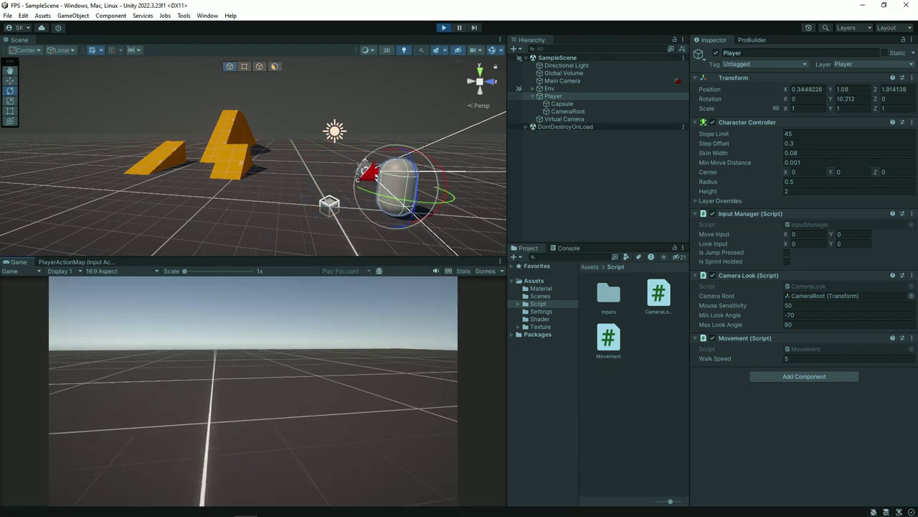
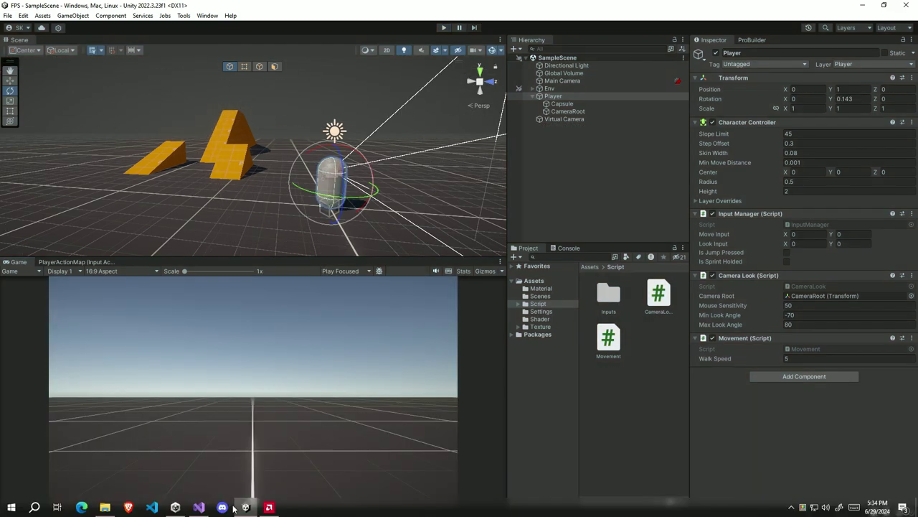
# Add an empty else block after the if block in Movement.cs's Update method.
pyautogui.click(199, 508)
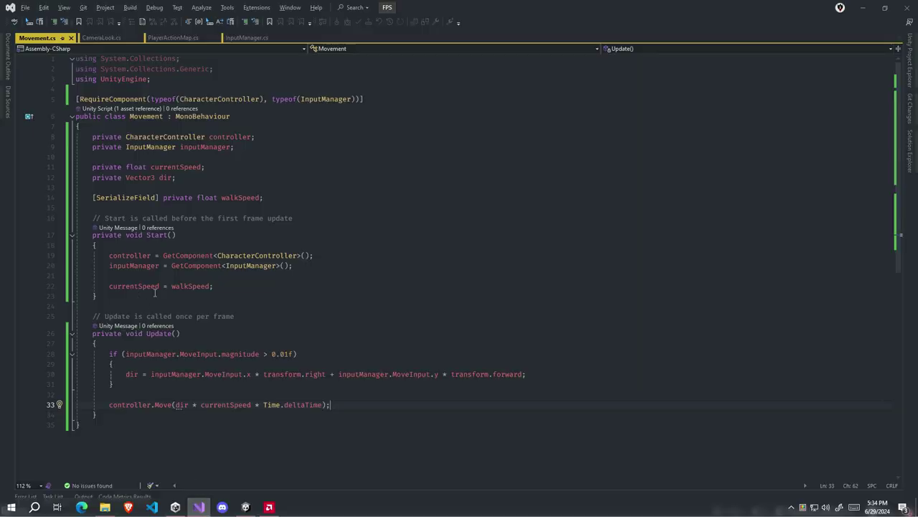
pyautogui.click(137, 388)
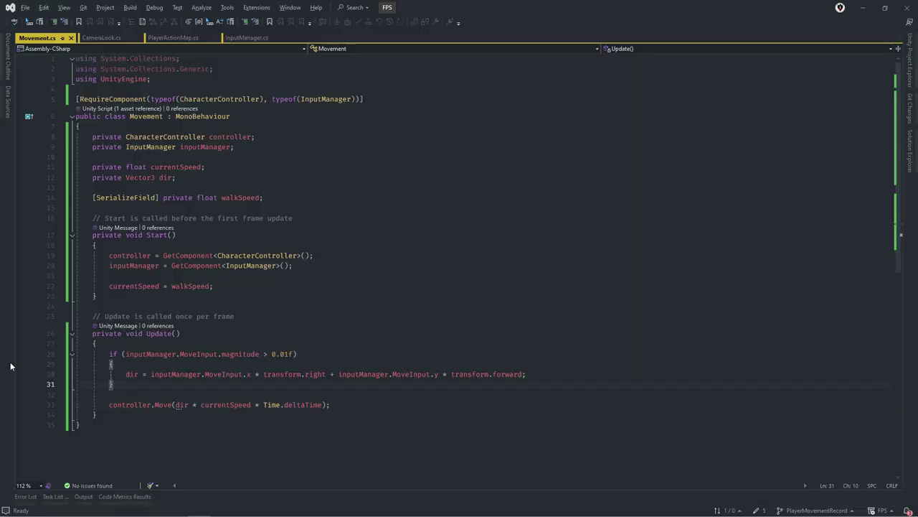
pyautogui.write('e')
pyautogui.press('Tab')
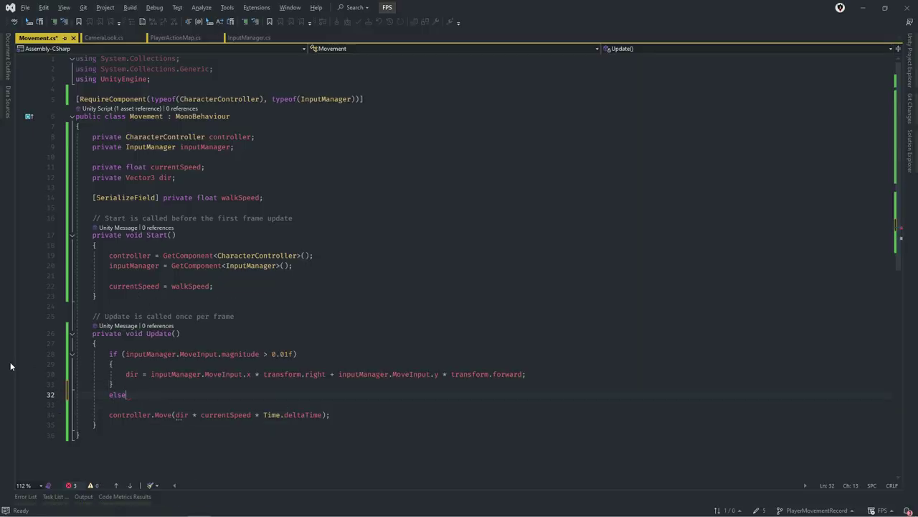
pyautogui.write('{')
pyautogui.press('Return')
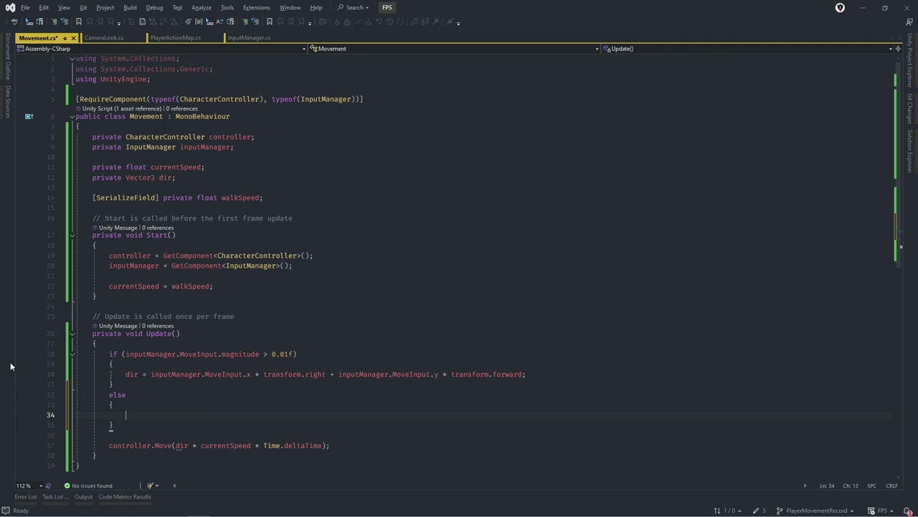
# Make the else block set dir = Vector3.zero; and save the script.
pyautogui.write('dir')
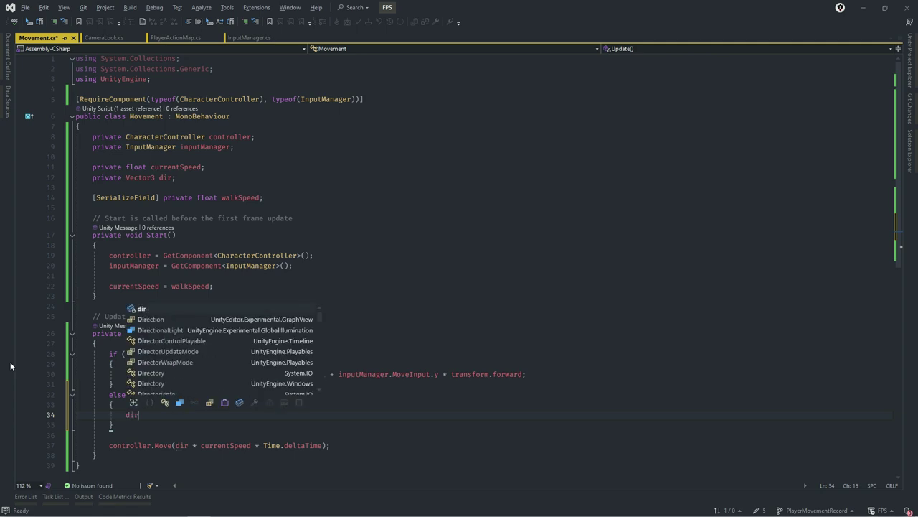
pyautogui.write(' =')
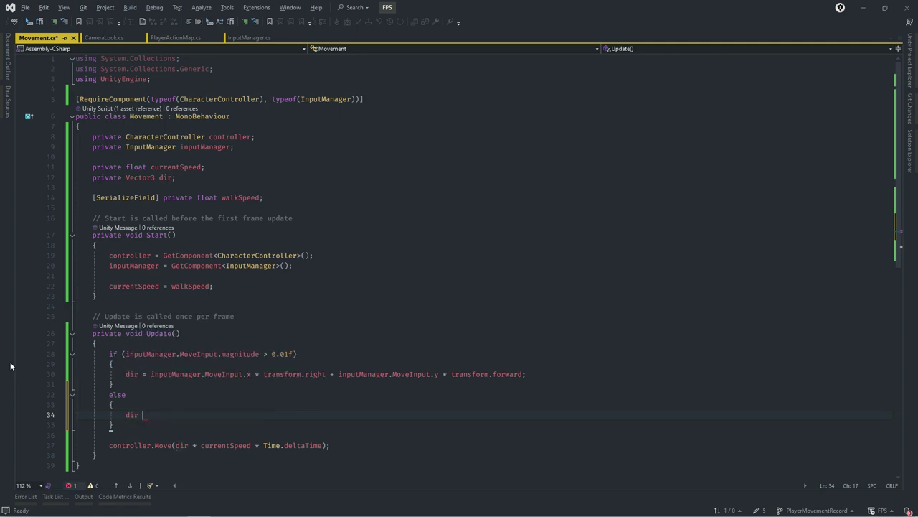
pyautogui.press('BackSpace')
pyautogui.press('BackSpace')
pyautogui.press('BackSpace')
pyautogui.press('BackSpace')
pyautogui.press('BackSpace')
pyautogui.write('dir')
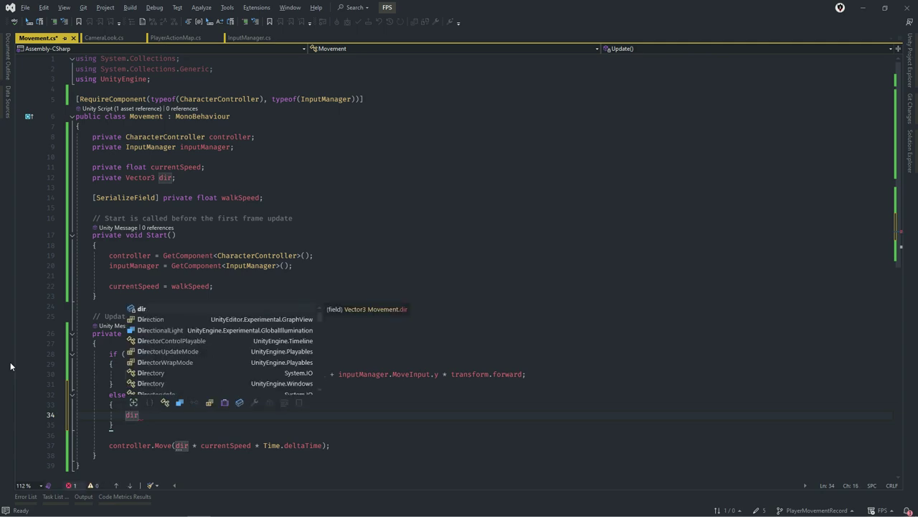
pyautogui.write(' = Vec')
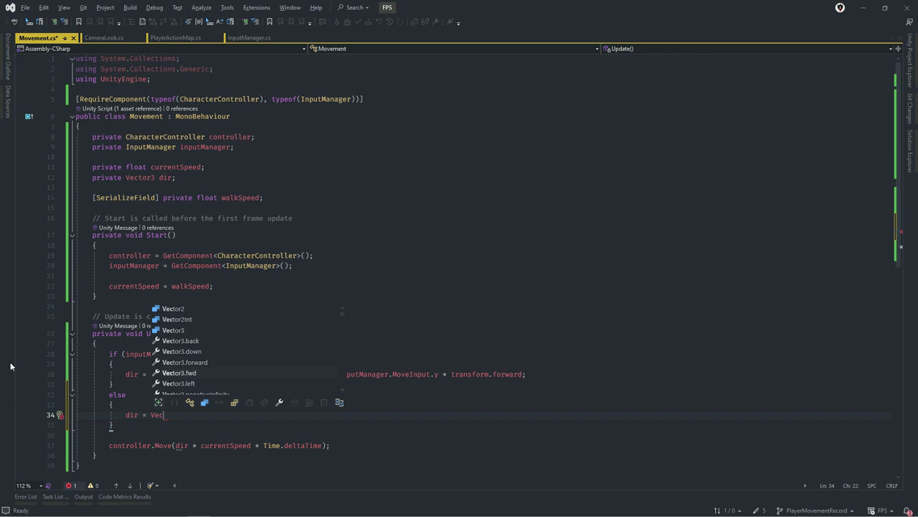
pyautogui.press('Down')
pyautogui.press('Down')
pyautogui.press('Down')
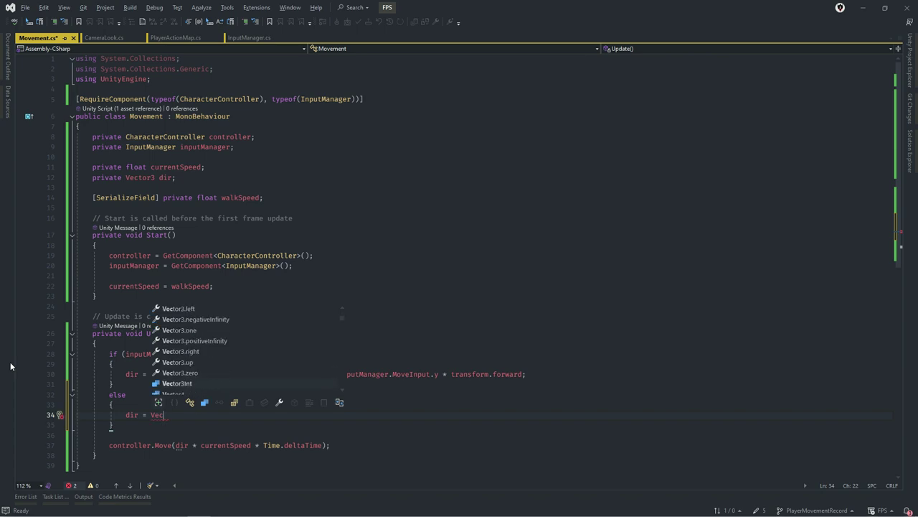
pyautogui.press('Tab')
pyautogui.write(';')
pyautogui.hotkey('ctrl', 's')
pyautogui.hotkey('alt', 'Tab')
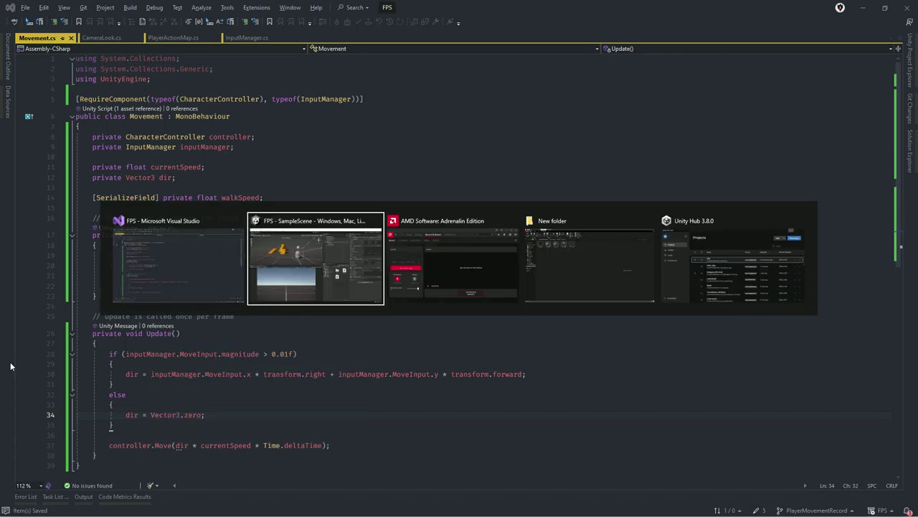
# Walk the player backward and forward with S and W, checking the dir reset line.
pyautogui.press('s')
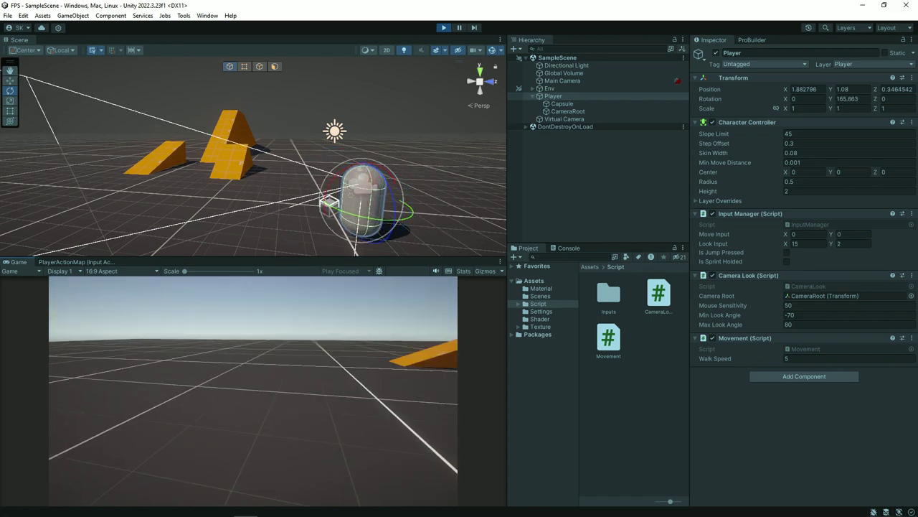
pyautogui.press('w')
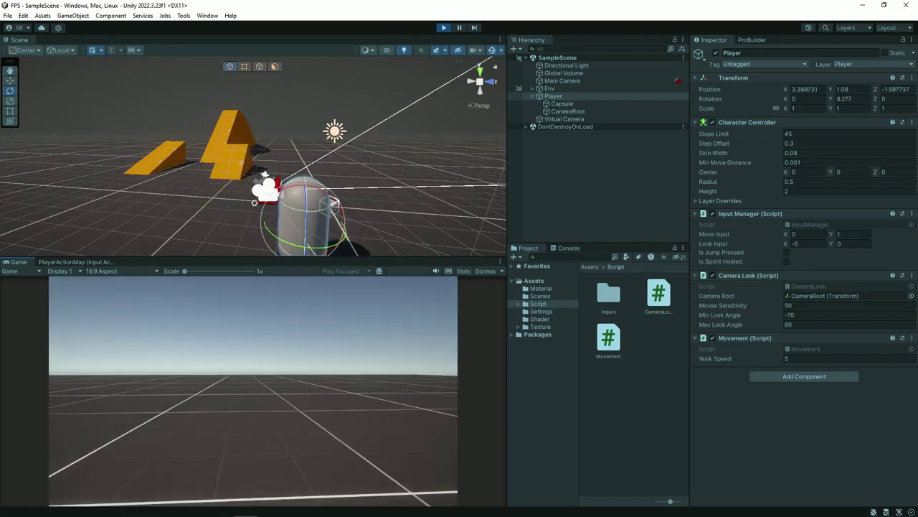
pyautogui.hotkey('alt', 'Tab')
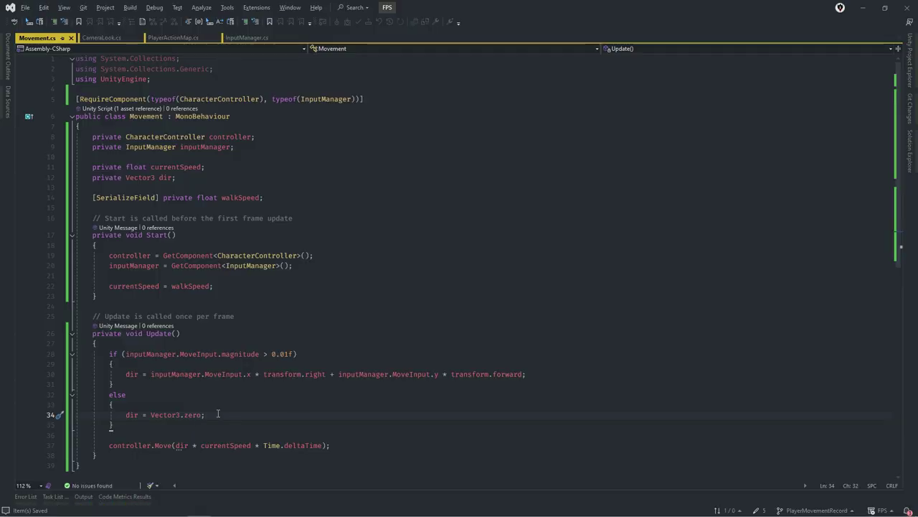
pyautogui.moveTo(205, 414); pyautogui.dragTo(117, 415)
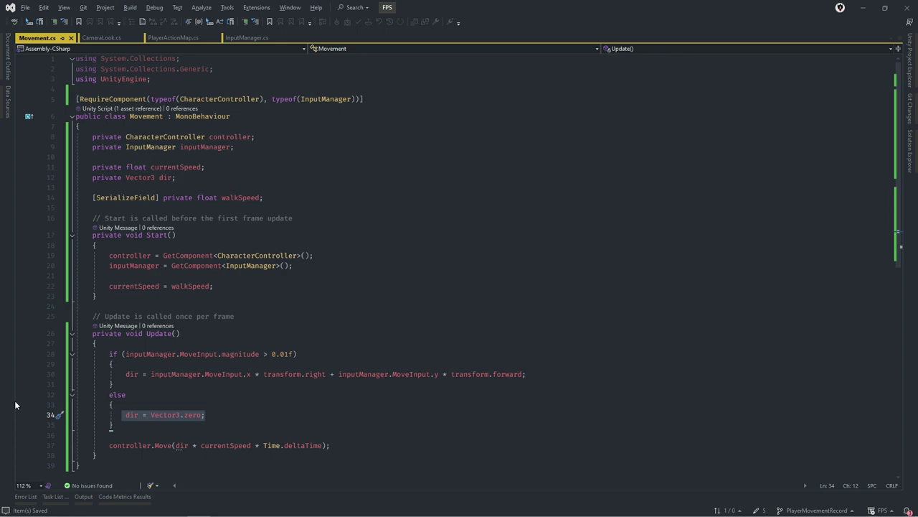
pyautogui.hotkey('alt', 'Tab')
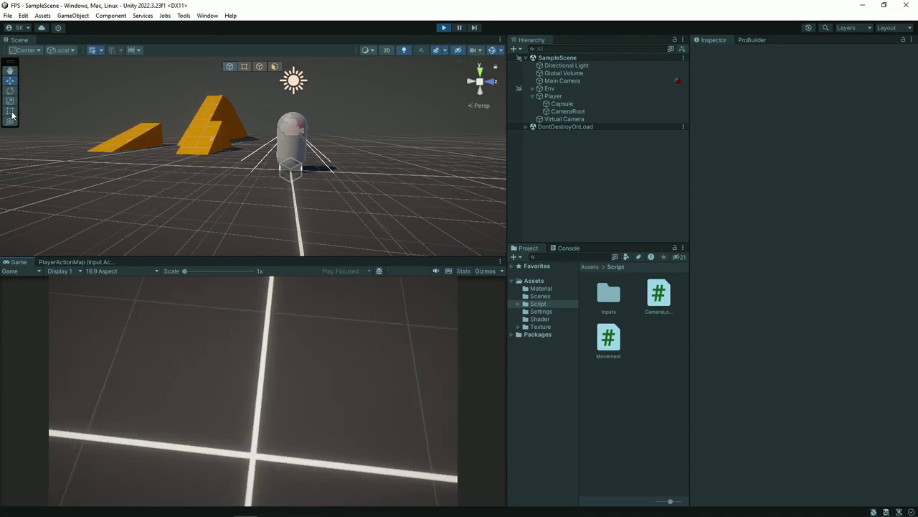
# Raise the Player about 4 units into the air, then stop the game.
pyautogui.click(564, 97)
pyautogui.moveTo(293, 109); pyautogui.dragTo(322, 10)
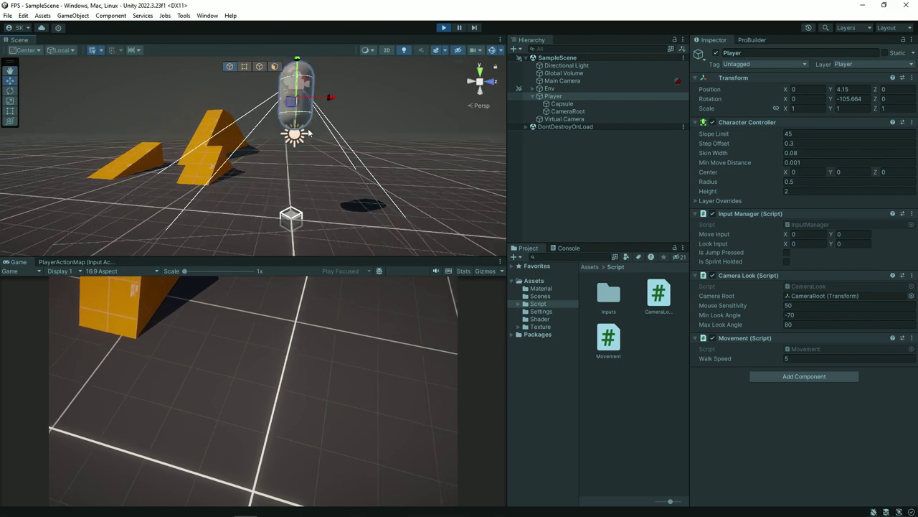
pyautogui.click(446, 27)
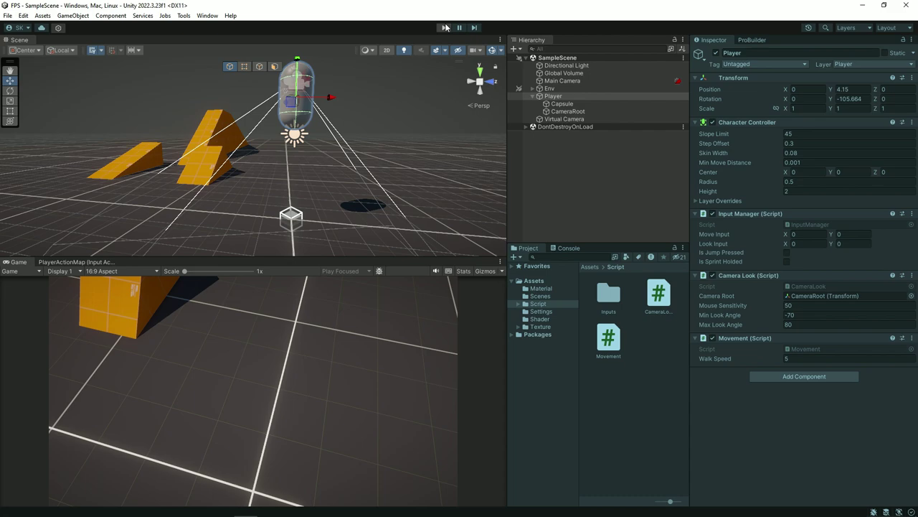
# Add an empty child object under Player named GroundCheck.
pyautogui.rightClick(557, 98)
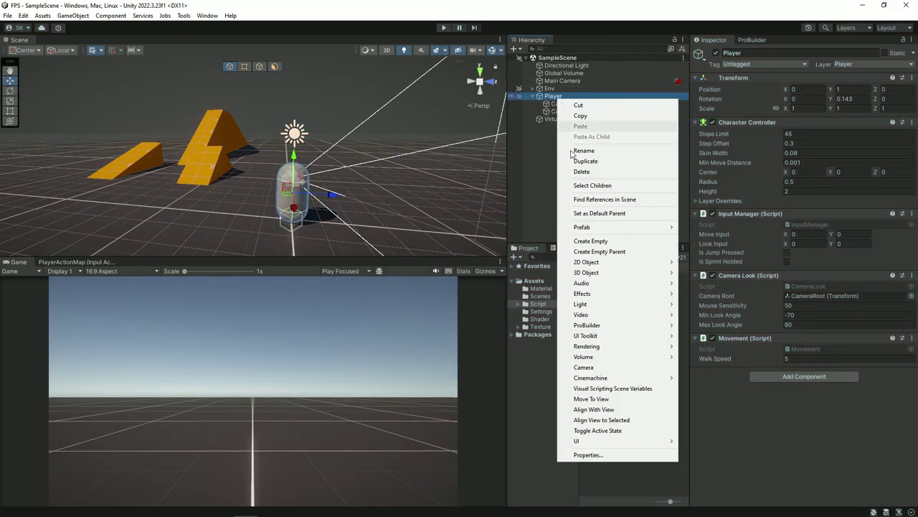
pyautogui.click(616, 239)
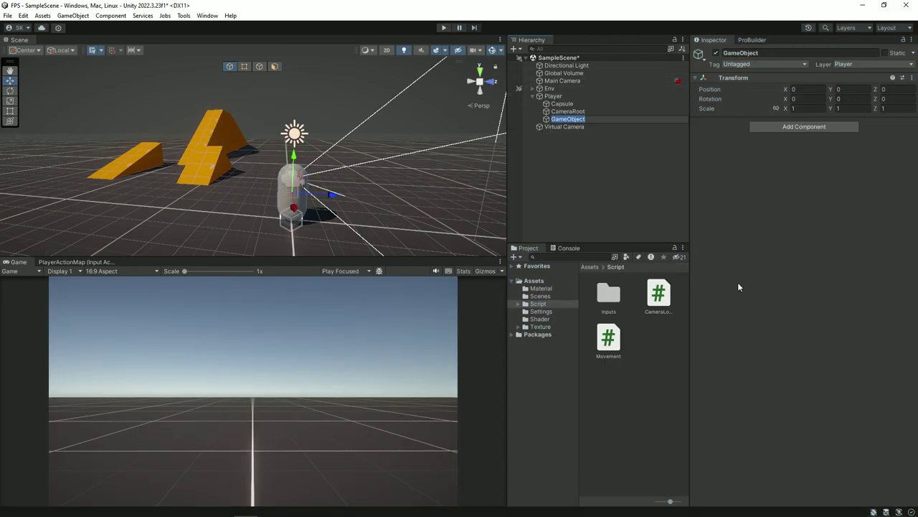
pyautogui.write('GroundChec')
pyautogui.write('k')
pyautogui.press('Return')
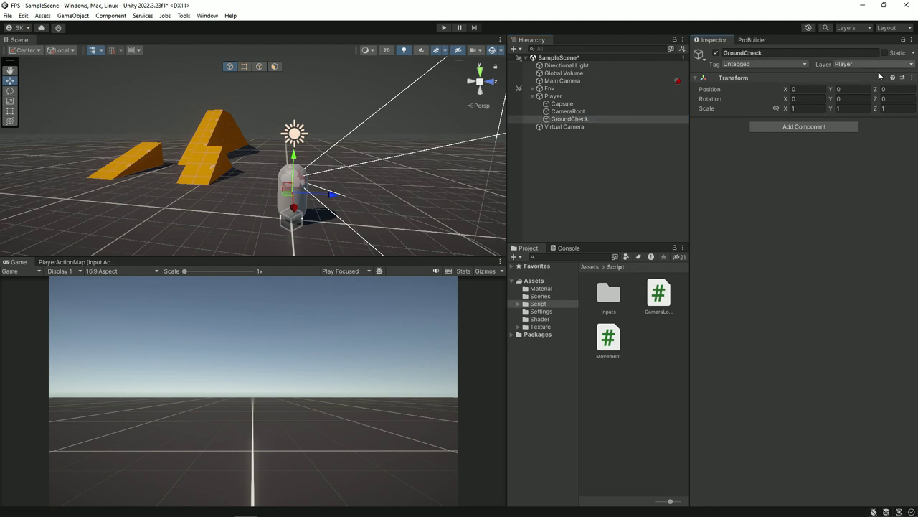
# Set GroundCheck's position Y to -0.75 and view it at the capsule's base.
pyautogui.click(845, 89)
pyautogui.press('BackSpace')
pyautogui.write('75')
pyautogui.press('Return')
pyautogui.moveTo(320, 201); pyautogui.dragTo(319, 133, button='middle')
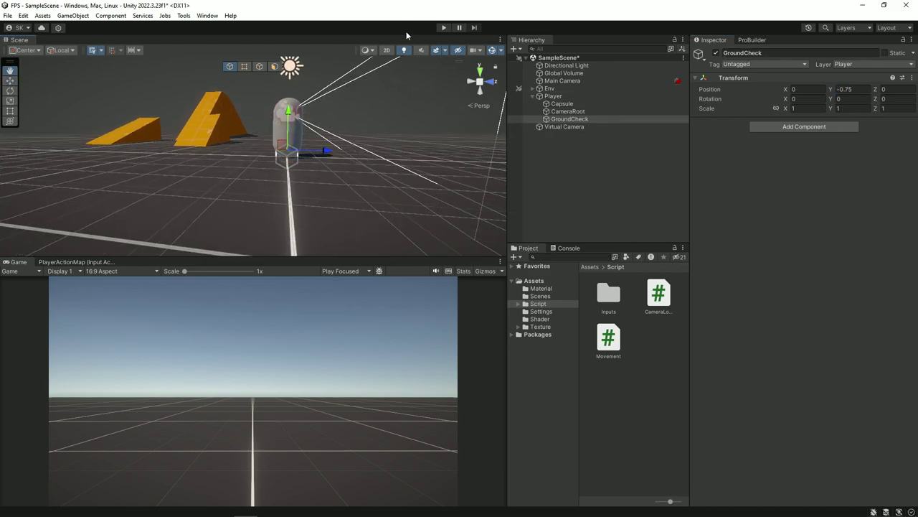
pyautogui.keyDown('alt'); pyautogui.moveTo(319, 131); pyautogui.dragTo(373, 136); pyautogui.keyUp('alt')
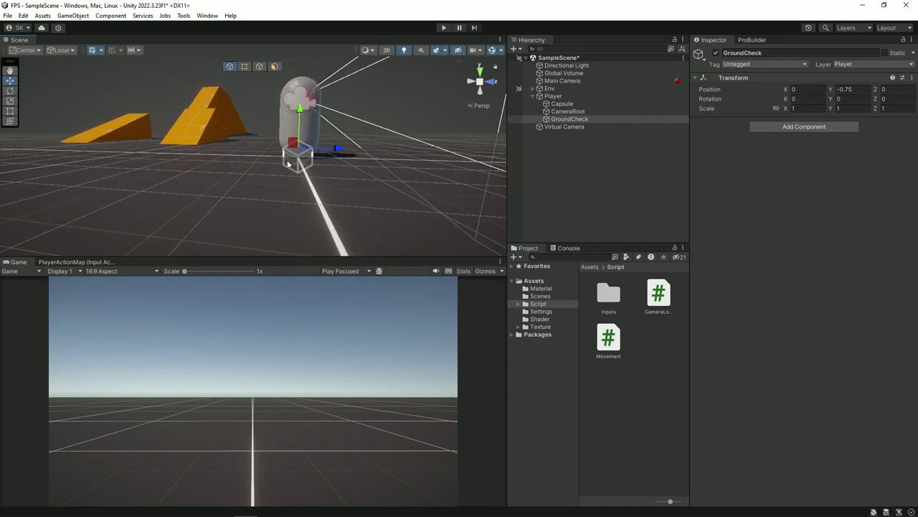
pyautogui.click(619, 174)
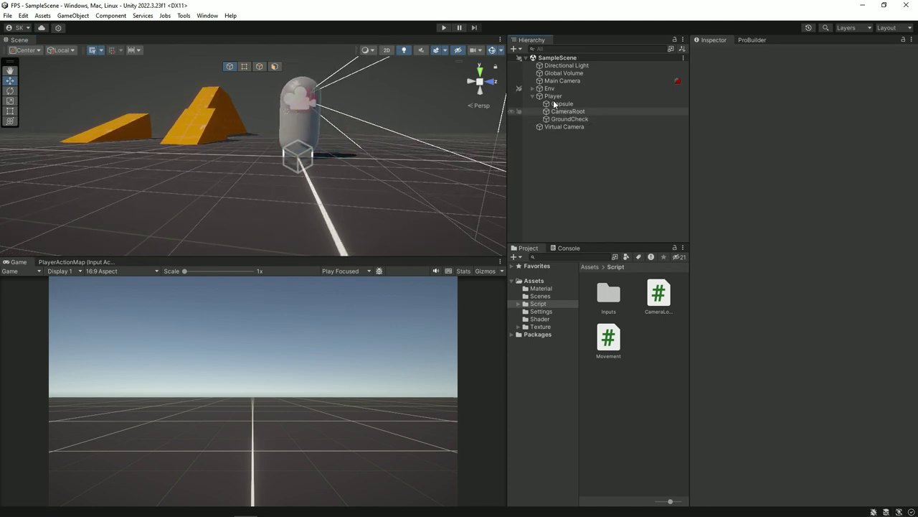
# Select Env and review the project's layers in Tags & Layers.
pyautogui.click(602, 119)
pyautogui.click(644, 170)
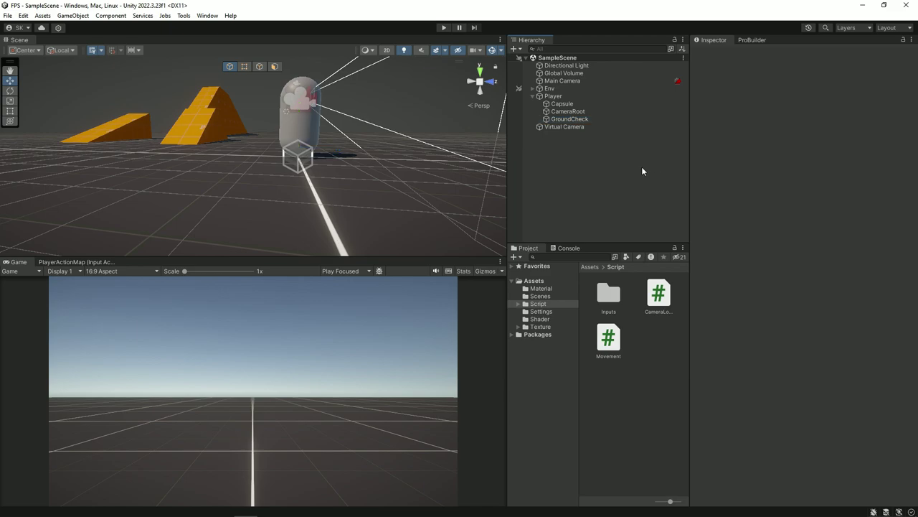
pyautogui.click(560, 89)
pyautogui.moveTo(111, 154); pyautogui.dragTo(168, 215, button='middle')
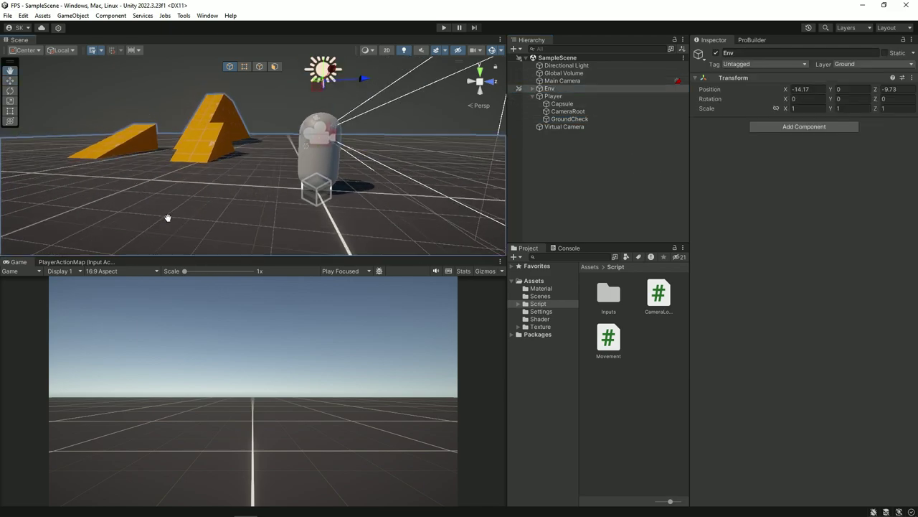
pyautogui.click(845, 65)
pyautogui.click(881, 153)
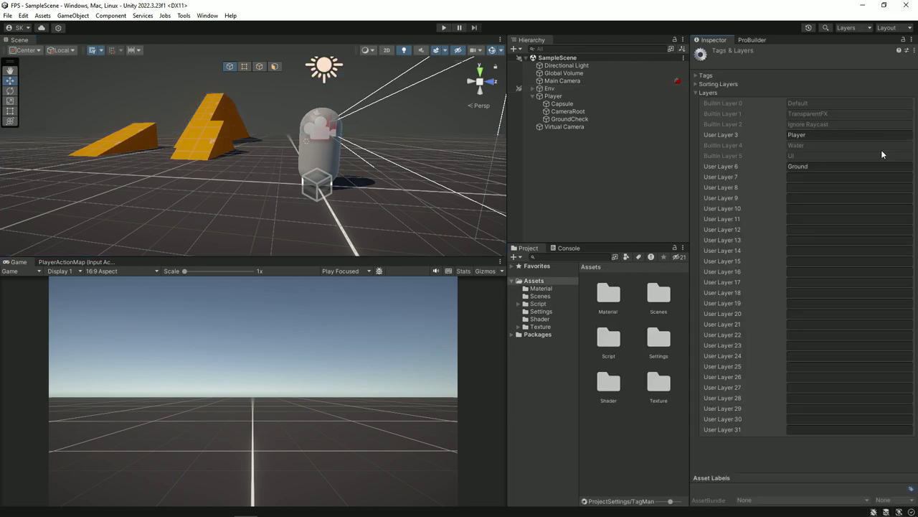
pyautogui.click(585, 81)
# Keep Env on the Ground layer, then select GroundCheck and return to Visual Studio.
pyautogui.click(575, 89)
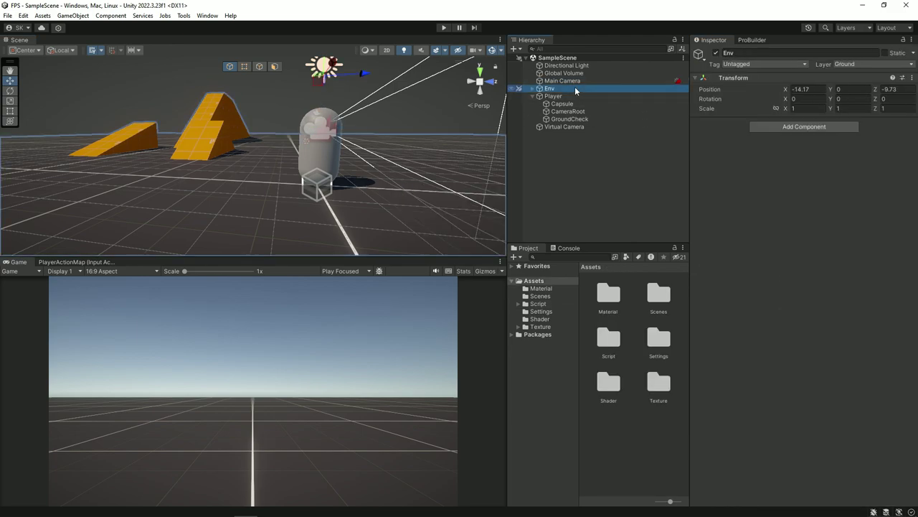
pyautogui.click(853, 64)
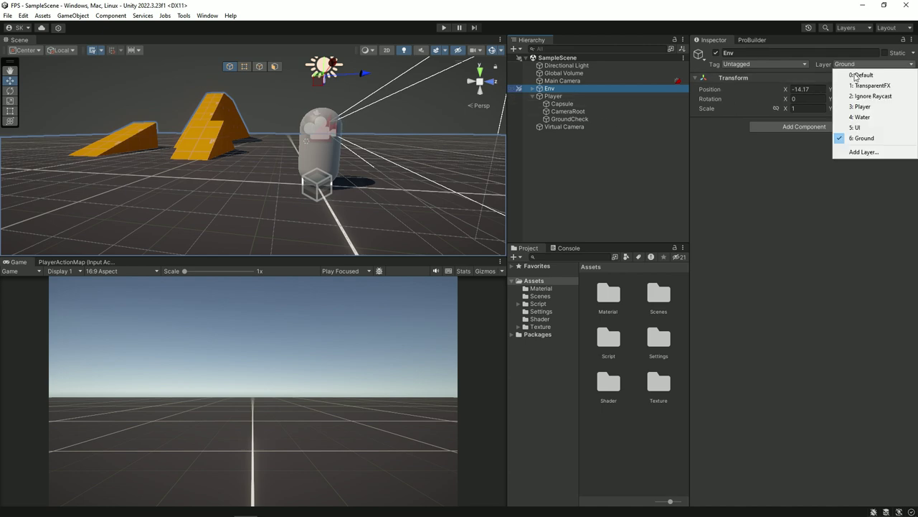
pyautogui.click(763, 201)
pyautogui.click(624, 119)
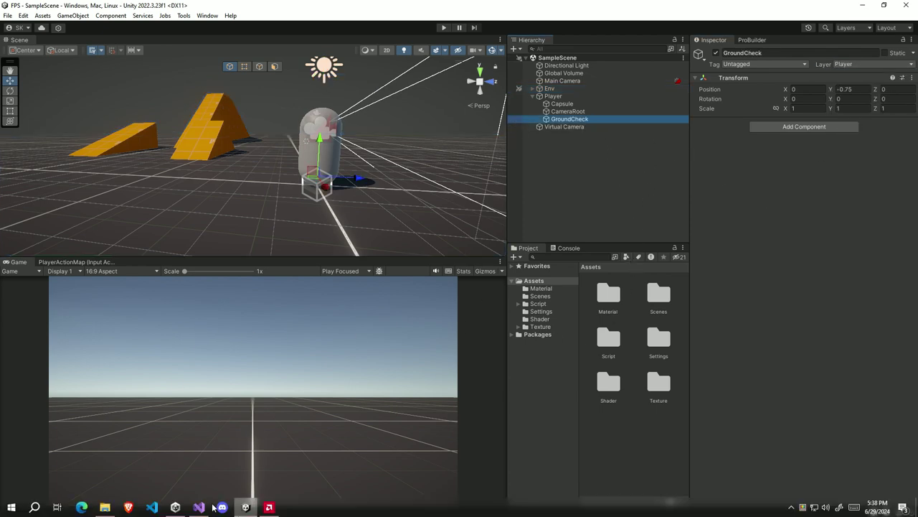
pyautogui.click(199, 507)
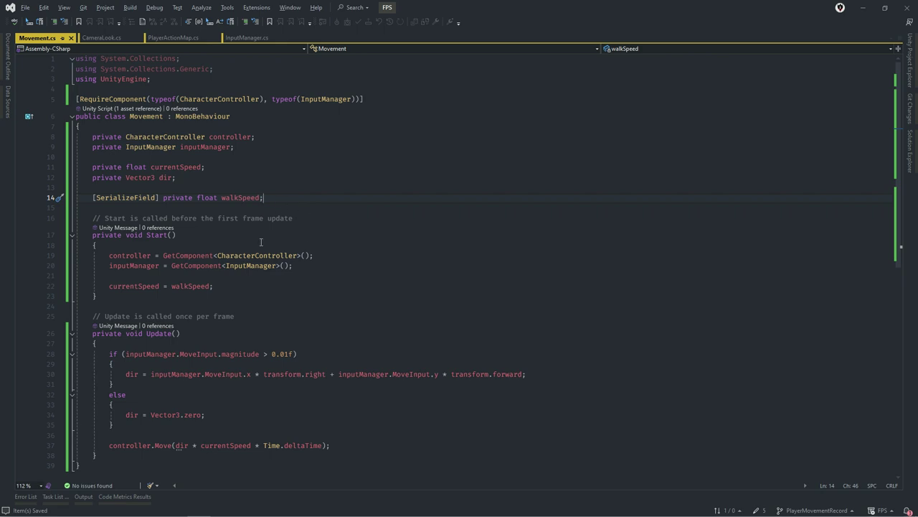
# Add a serialized private float gravity = -9.81f field below walkSpeed.
pyautogui.press('Return')
pyautogui.write('[Ser')
pyautogui.press('Tab')
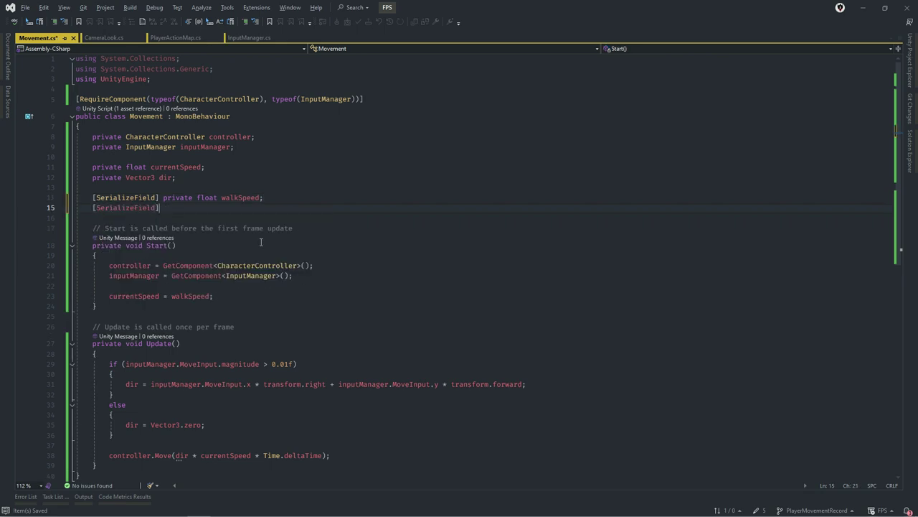
pyautogui.write(' private float ')
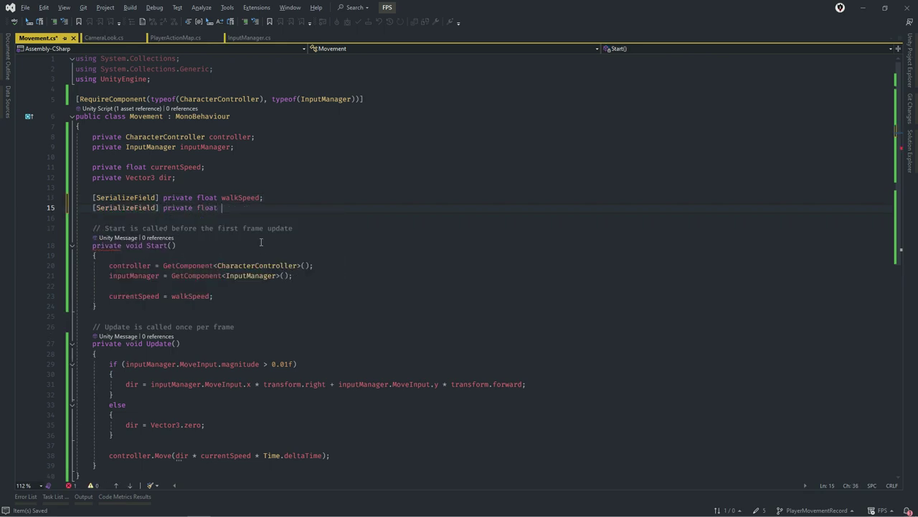
pyautogui.write('gravity')
pyautogui.write(' = -9')
pyautogui.write('.81f;')
pyautogui.press('Return')
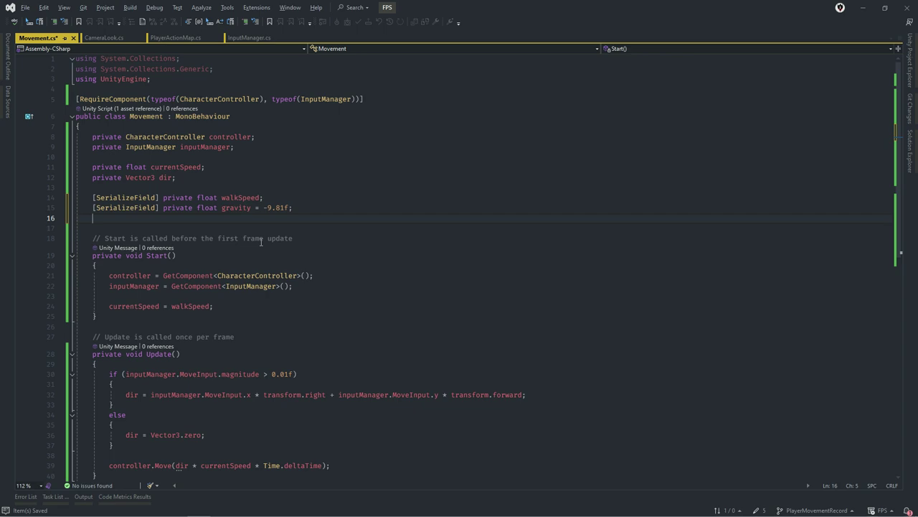
# Add a serialized float groundDetectionRadius field.
pyautogui.write('[SerializeField]')
pyautogui.press('Return')
pyautogui.write('[pr')
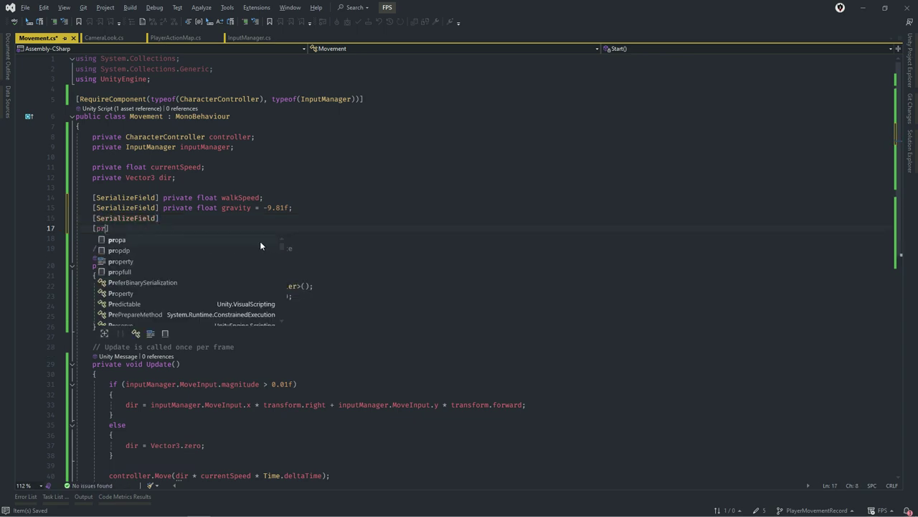
pyautogui.press('BackSpace')
pyautogui.press('BackSpace')
pyautogui.write('[')
pyautogui.write('pr')
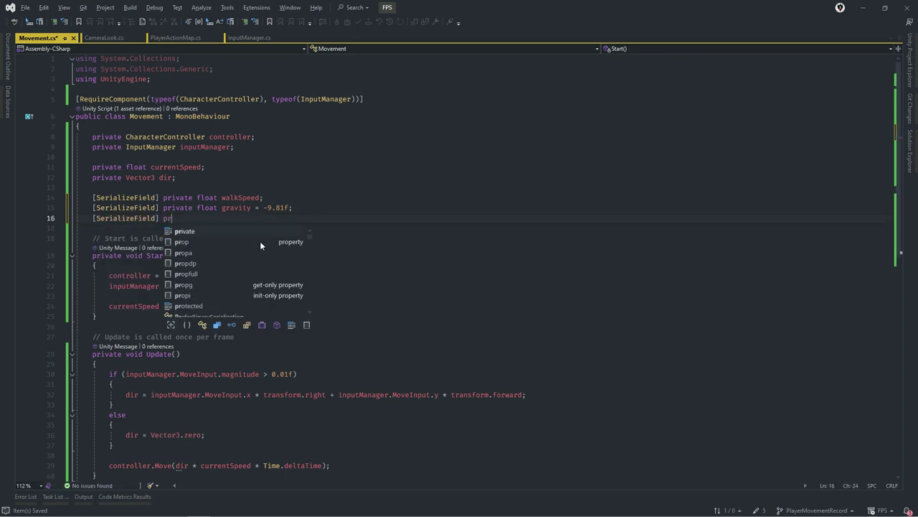
pyautogui.write('ivate float')
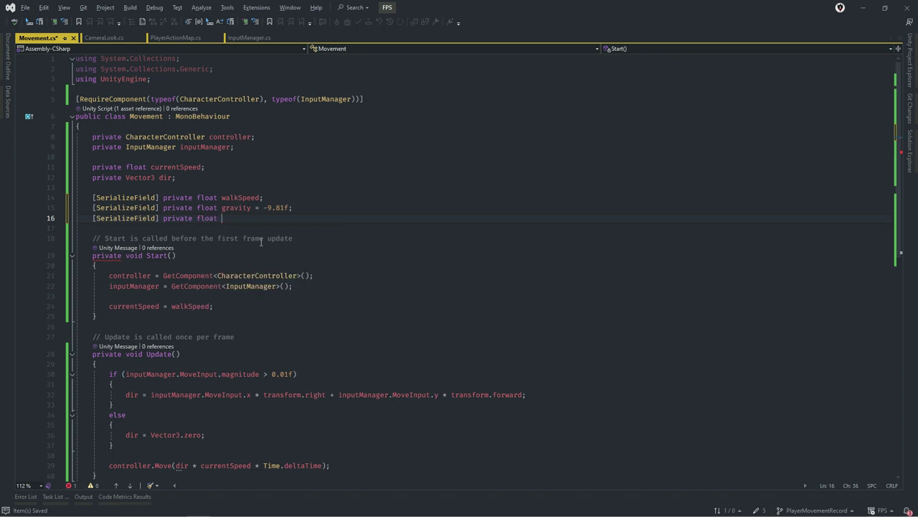
pyautogui.write('undD')
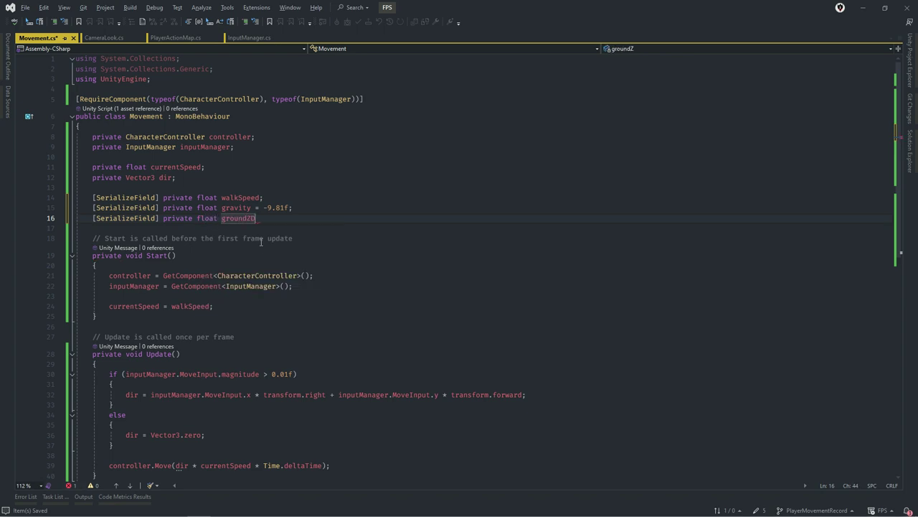
pyautogui.write('etecti')
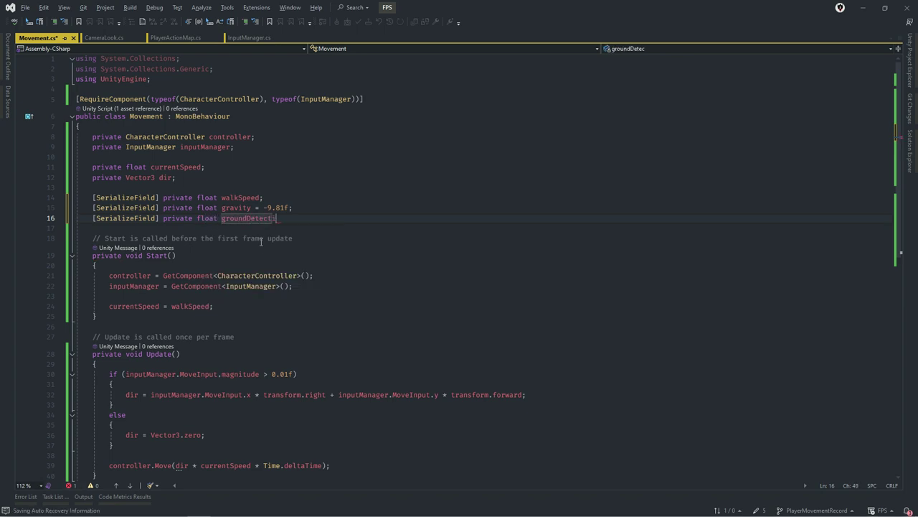
pyautogui.write('onRand')
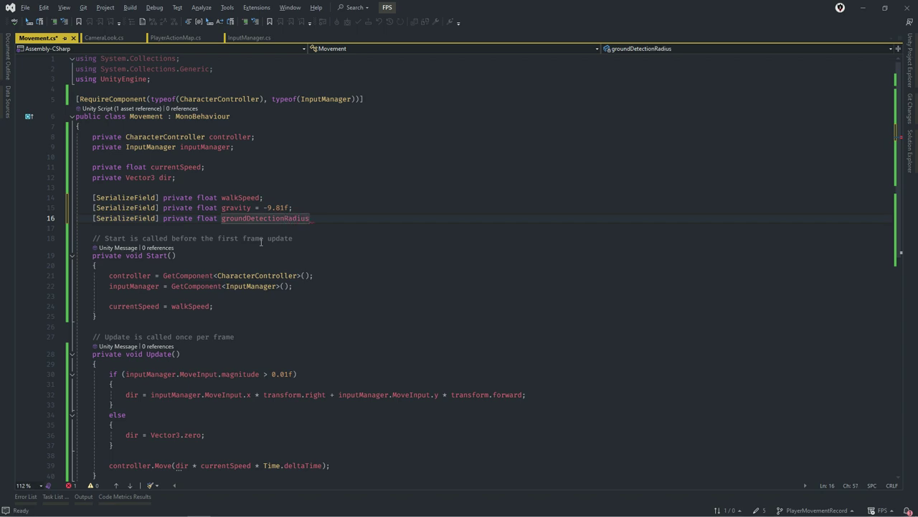
pyautogui.write(' = 0')
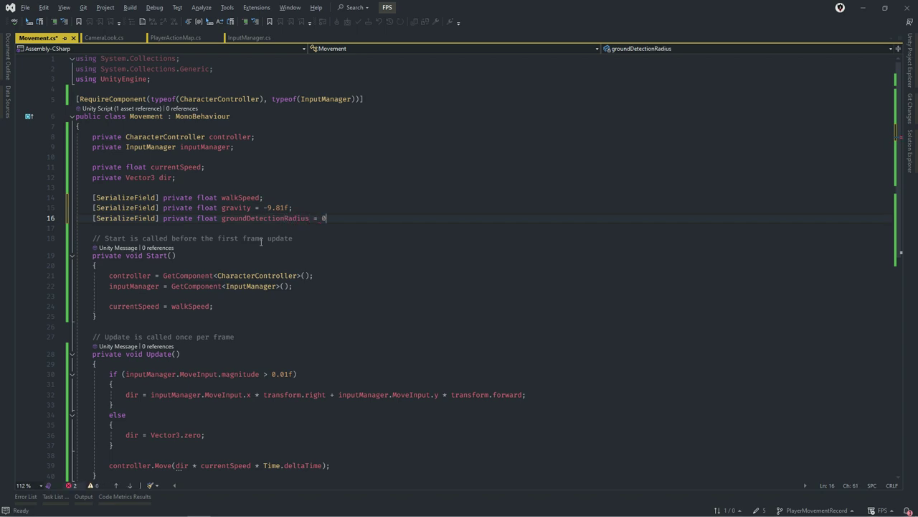
pyautogui.write('f;')
pyautogui.press('Return')
# Add a serialized private LayerMask groundLayer field.
pyautogui.write('[s')
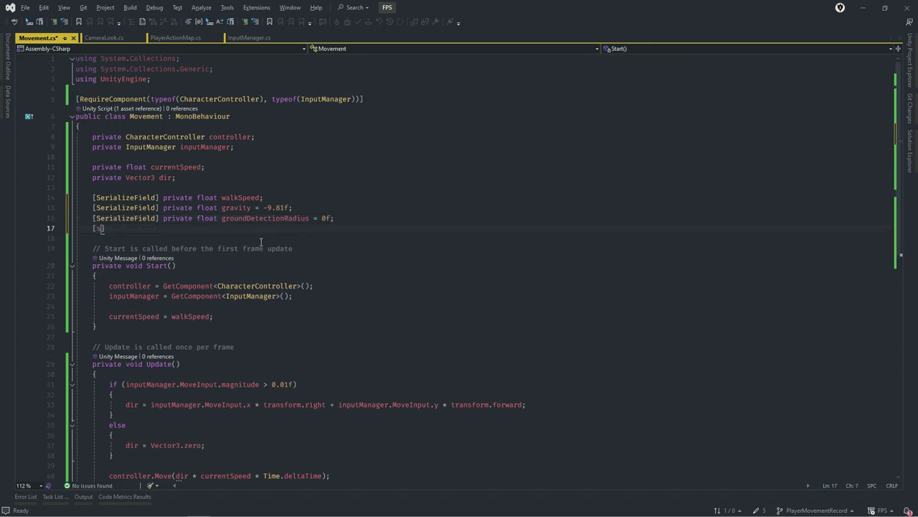
pyautogui.press('Tab')
pyautogui.write('p')
pyautogui.press('Tab')
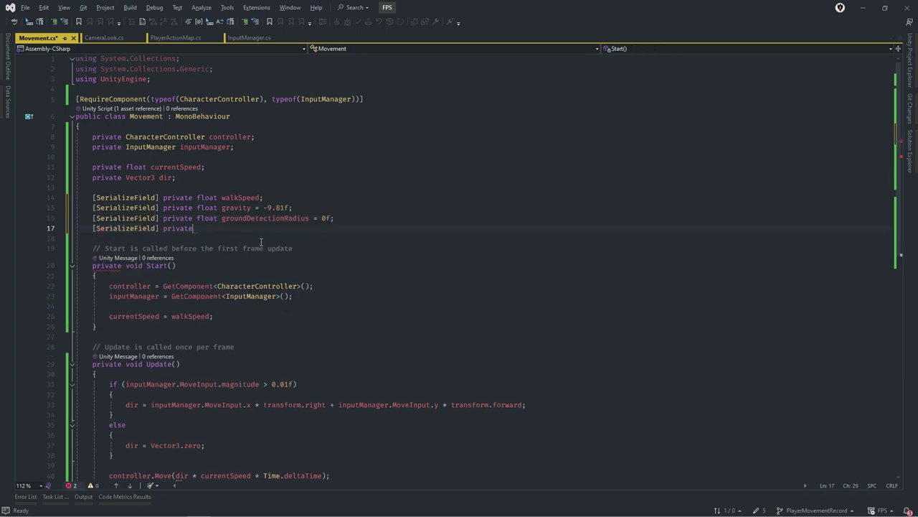
pyautogui.write(' LayerMask')
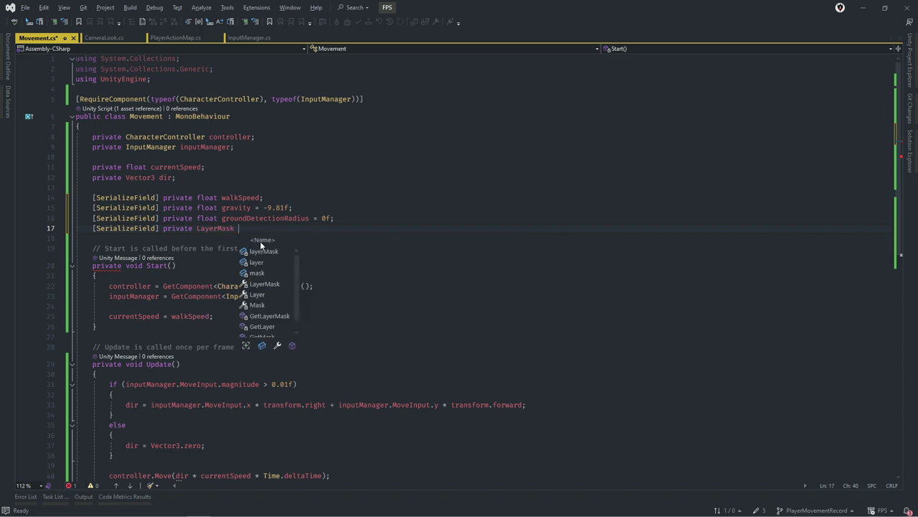
pyautogui.write(' ground')
pyautogui.write('Laye')
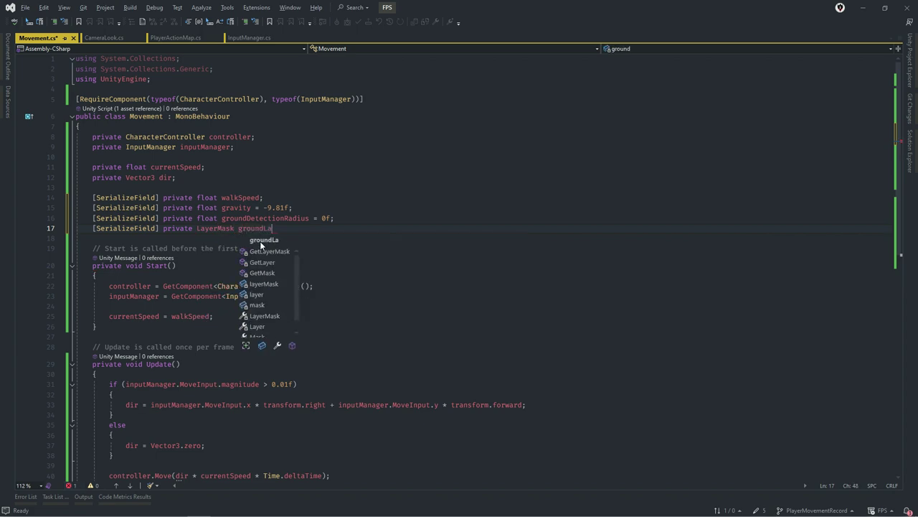
pyautogui.write('r')
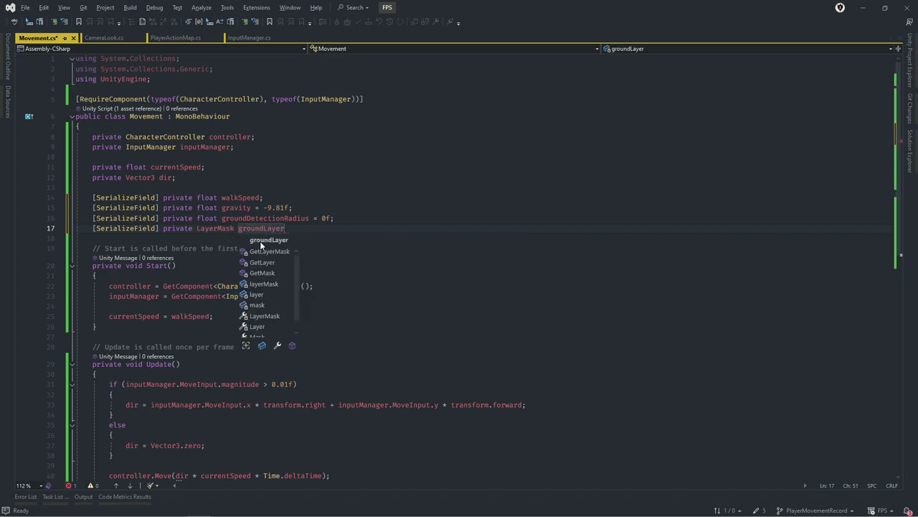
pyautogui.write(';')
pyautogui.press('Return')
# Add a serialized private Transform groundCheck field, fixing the mistyped name, and save.
pyautogui.write('[ser')
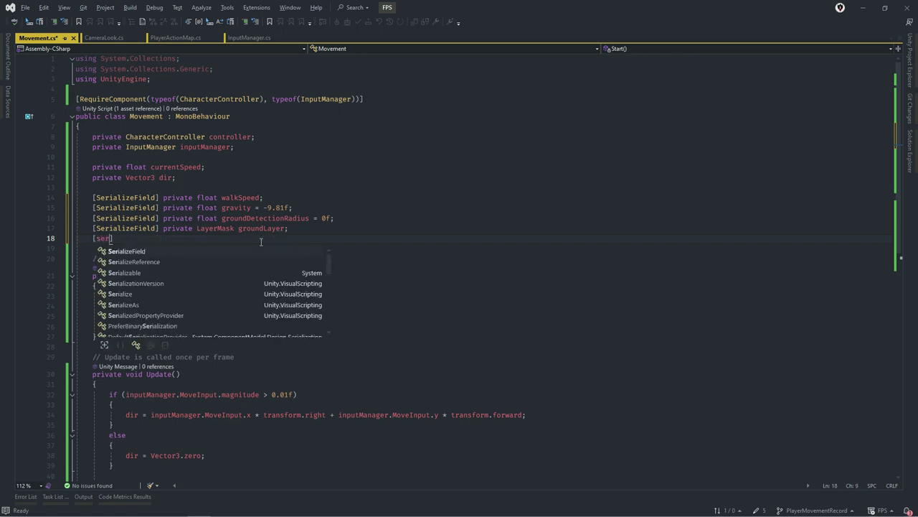
pyautogui.press('Tab')
pyautogui.write('] private')
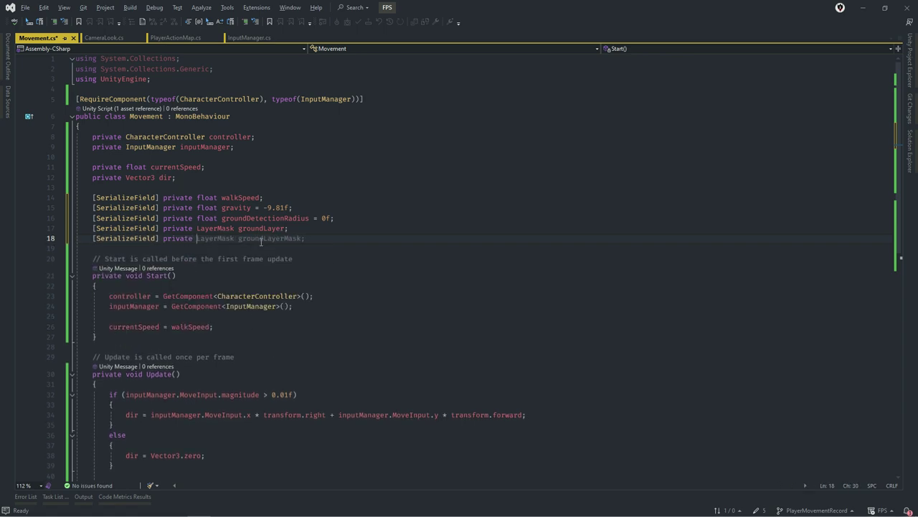
pyautogui.write('Transform ')
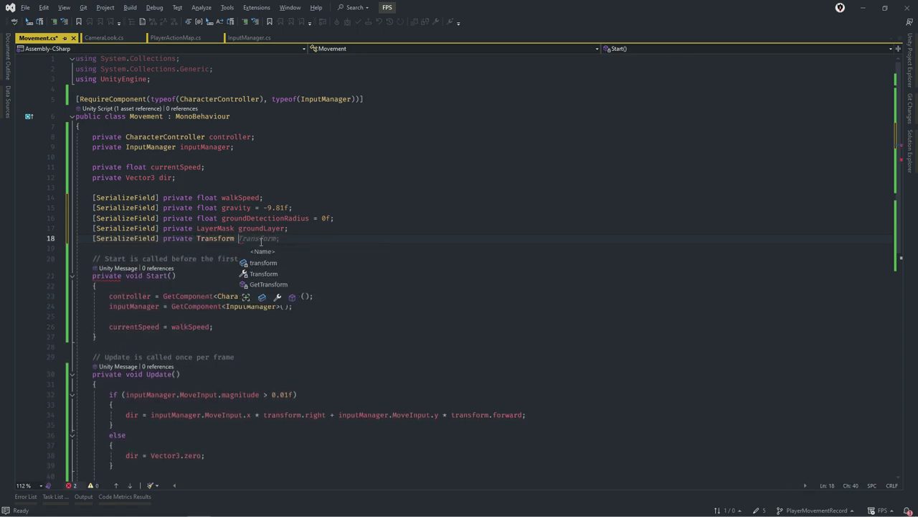
pyautogui.write('ground')
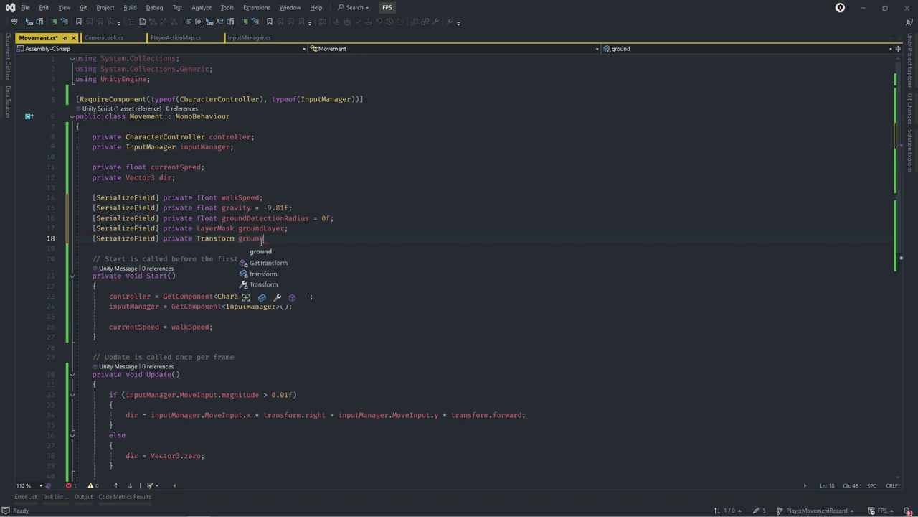
pyautogui.write('ayer')
pyautogui.doubleClick(260, 238)
pyautogui.press('BackSpace')
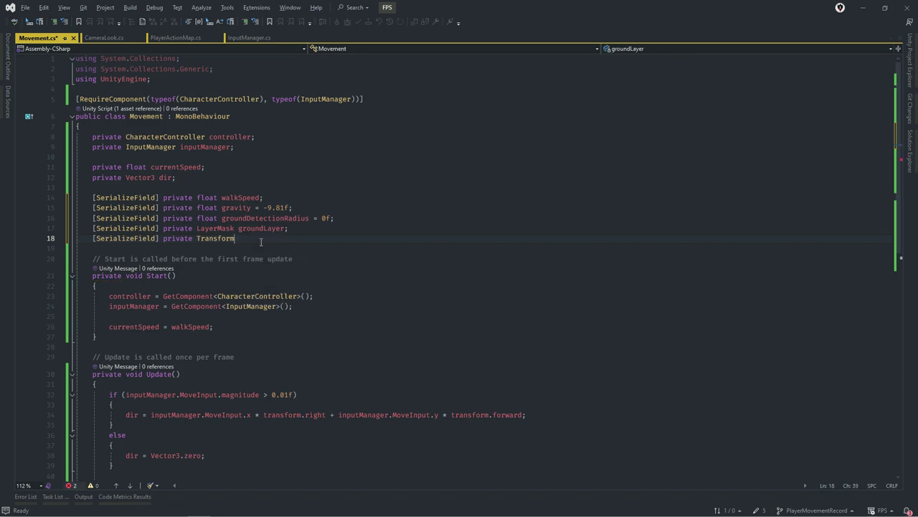
pyautogui.write(' groundC')
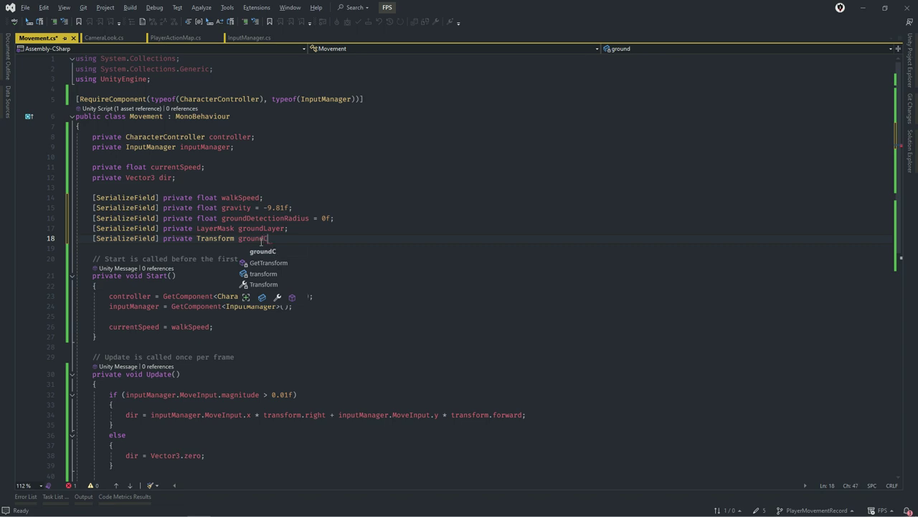
pyautogui.write('heck')
pyautogui.write(';')
pyautogui.hotkey('ctrl', 's')
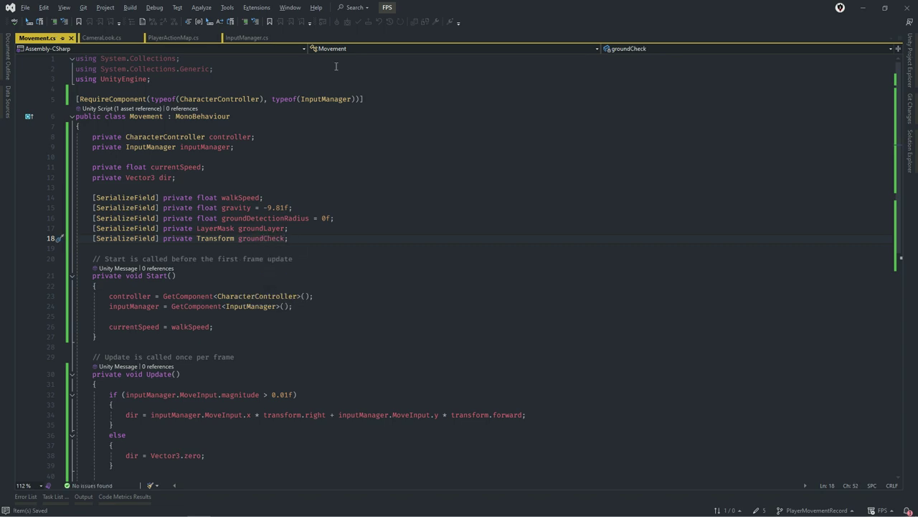
pyautogui.scroll(-4, 187, 302)
pyautogui.click(144, 262)
# Declare a private bool isGrounded field below the currentSpeed declaration.
pyautogui.press('Return')
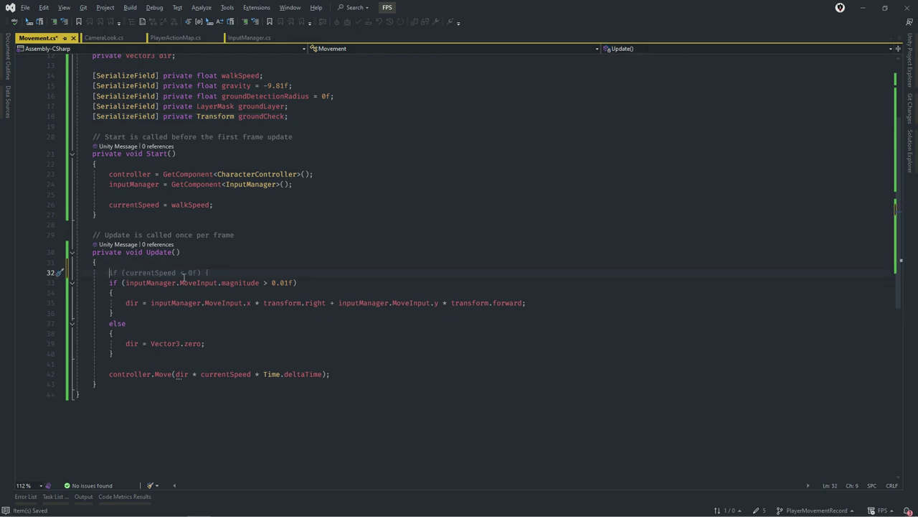
pyautogui.scroll(3, 296, 115)
pyautogui.click(232, 136)
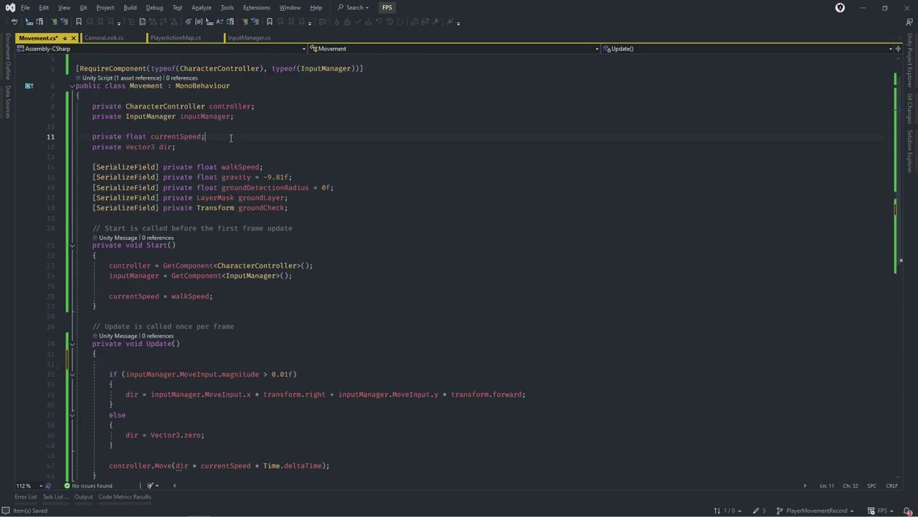
pyautogui.press('Return')
pyautogui.press('Return')
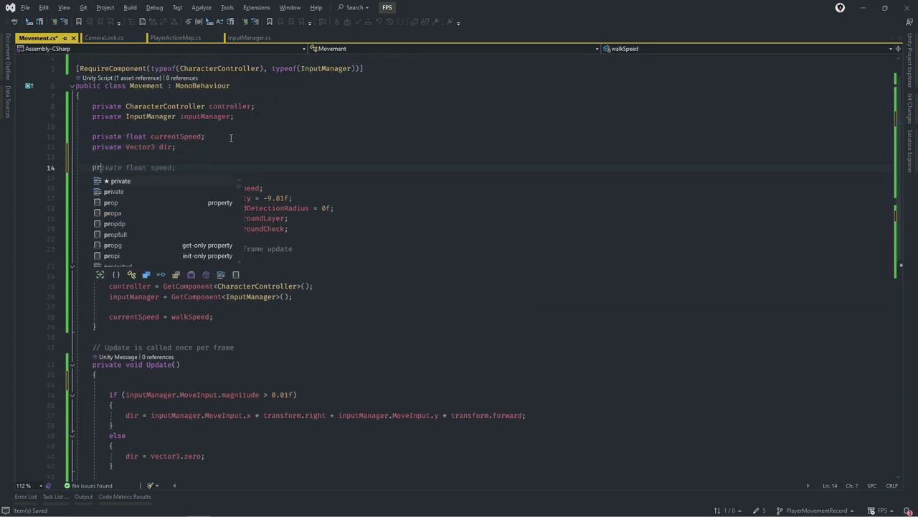
pyautogui.write('private bool is')
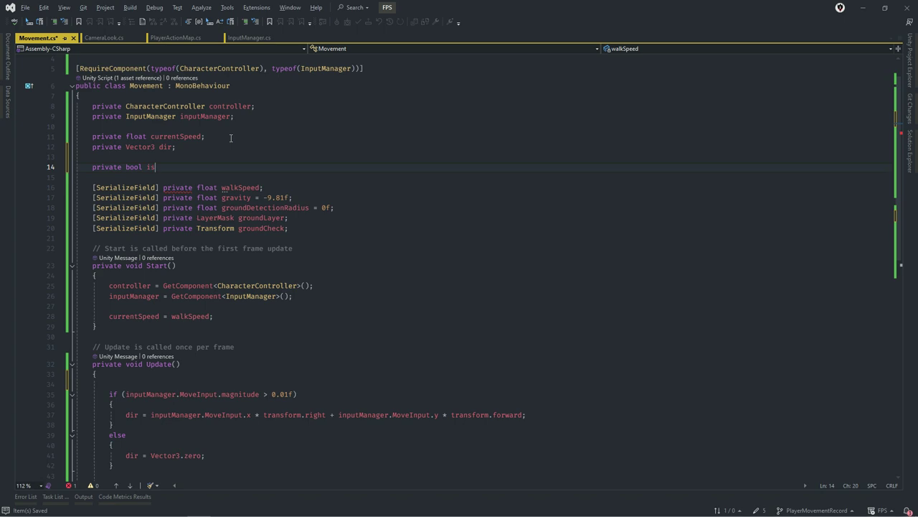
pyautogui.write('Gor')
pyautogui.press('BackSpace')
pyautogui.press('BackSpace')
pyautogui.write('rounded')
pyautogui.write(';')
# Insert a new first line in Update that begins assigning isGrounded.
pyautogui.scroll(-3, 230, 138)
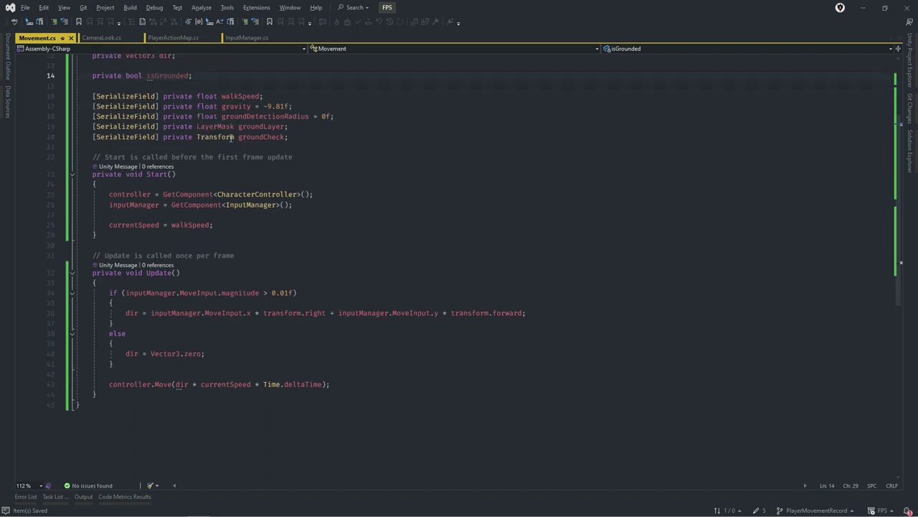
pyautogui.click(184, 292)
pyautogui.press('Home')
pyautogui.press('Return')
pyautogui.press('Up')
pyautogui.write('is')
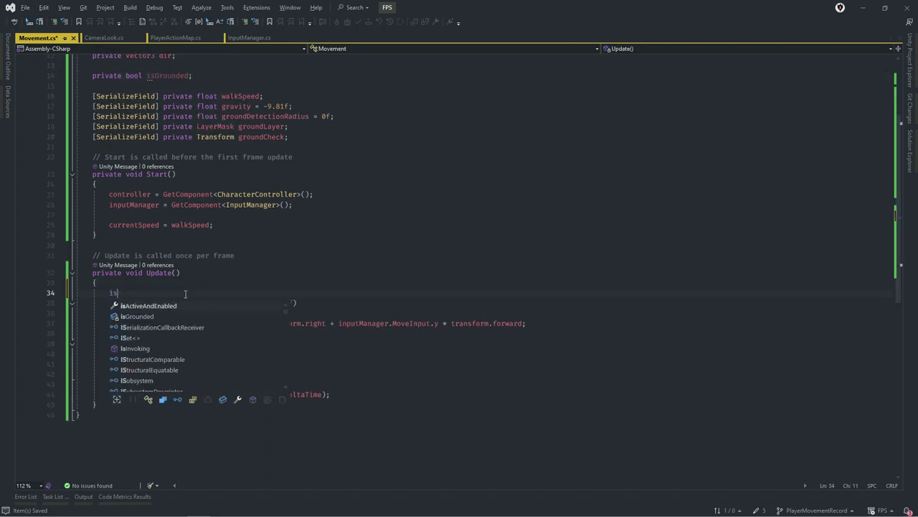
pyautogui.write('Gr')
pyautogui.press('Tab')
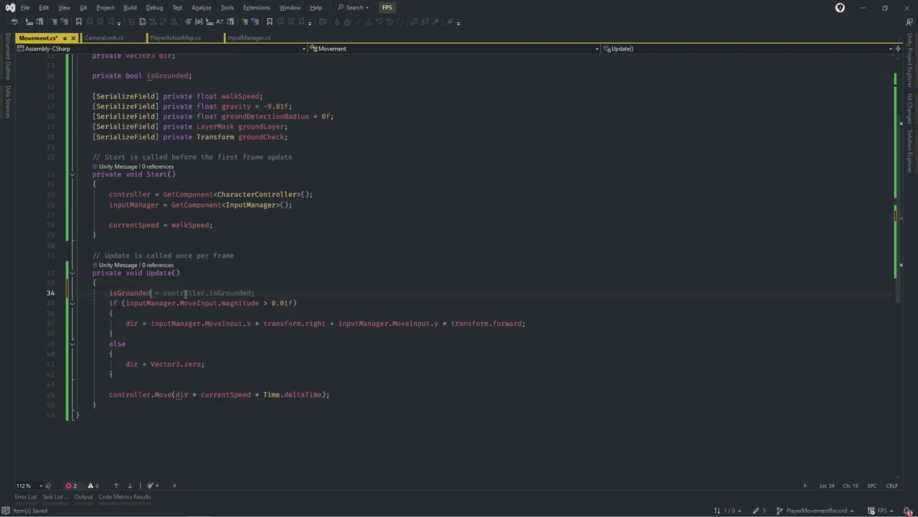
# Set the assigned value to Physics.CheckSphere( with its arguments still to fill.
pyautogui.write(' = Phys')
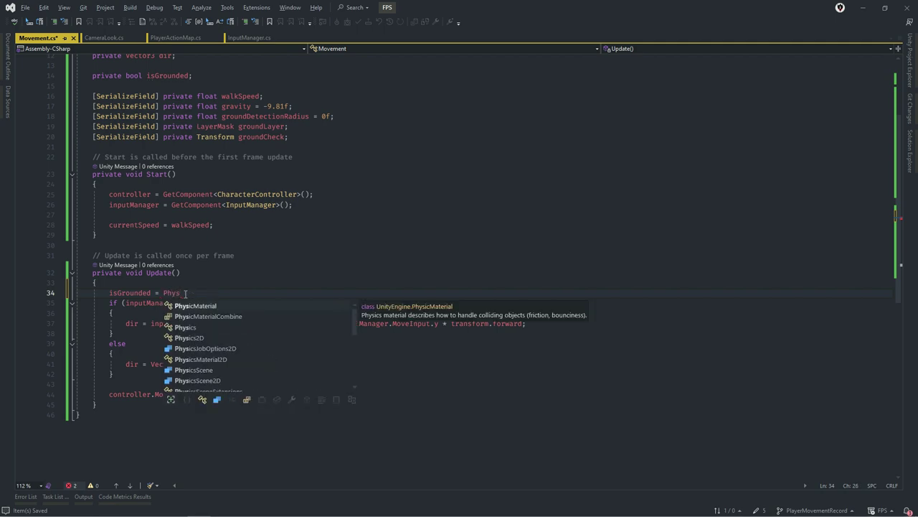
pyautogui.press('Escape')
pyautogui.write('ics')
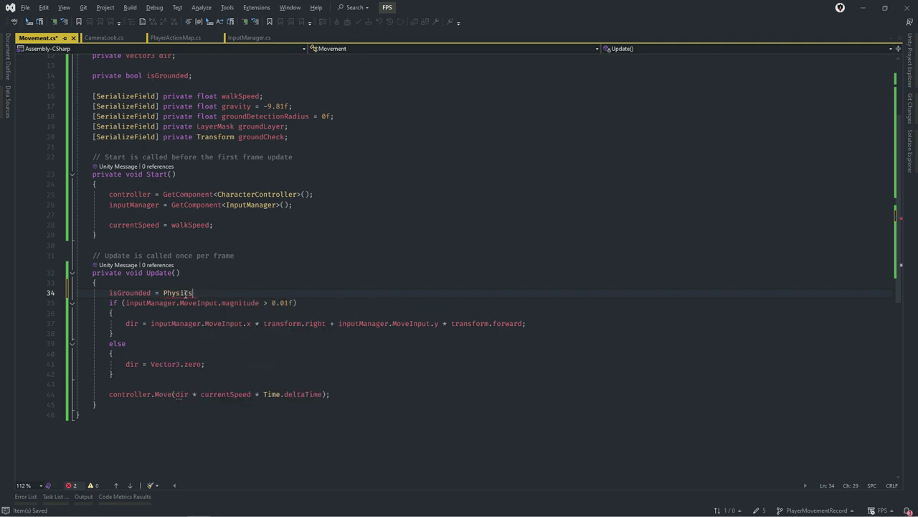
pyautogui.write('/.Ove')
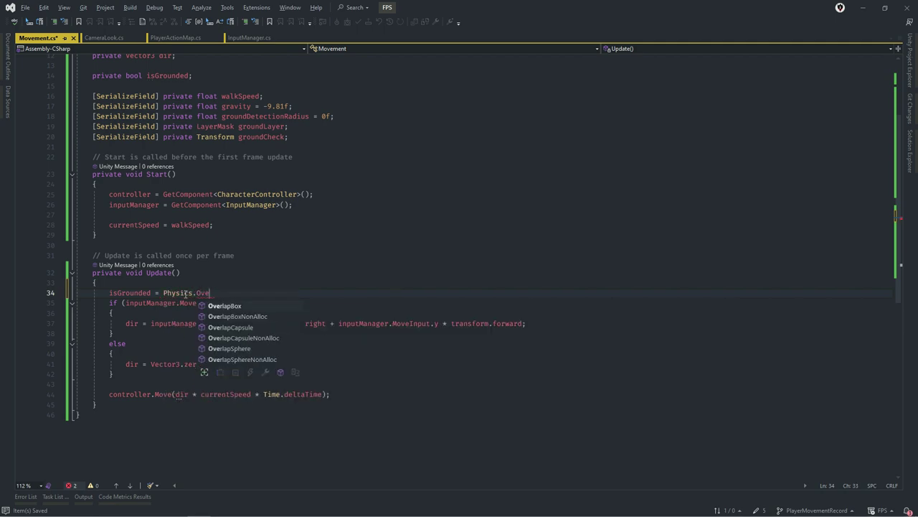
pyautogui.press('BackSpace')
pyautogui.press('BackSpace')
pyautogui.press('BackSpace')
pyautogui.write('Chec')
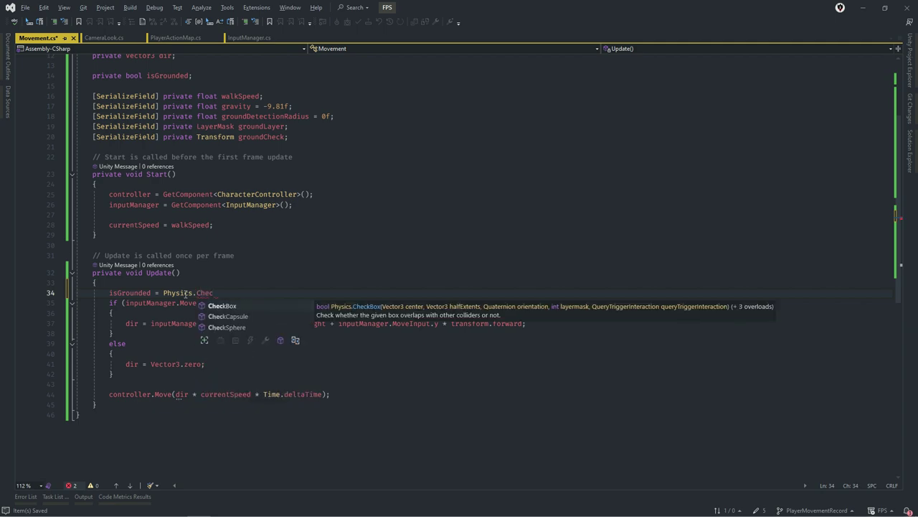
pyautogui.press('Down')
pyautogui.press('Down')
pyautogui.press('Tab')
pyautogui.write('(')
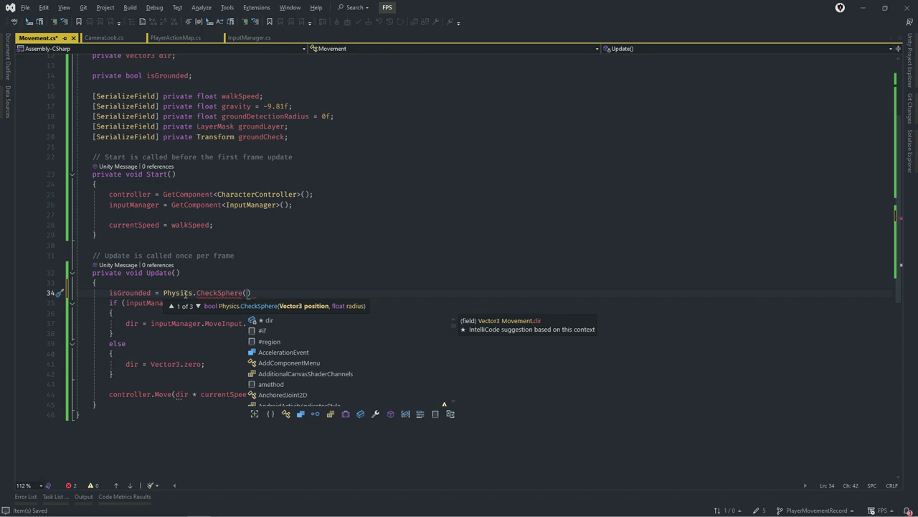
pyautogui.write('groundCheck.position,gr')
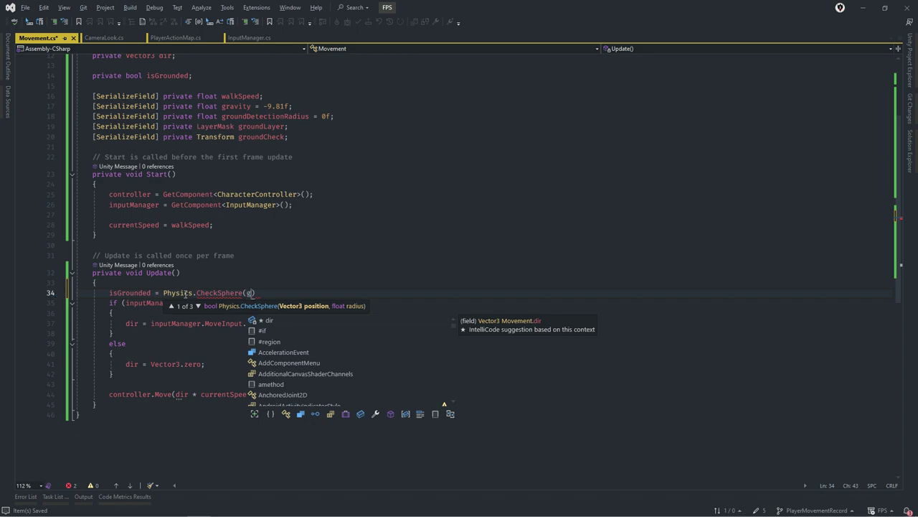
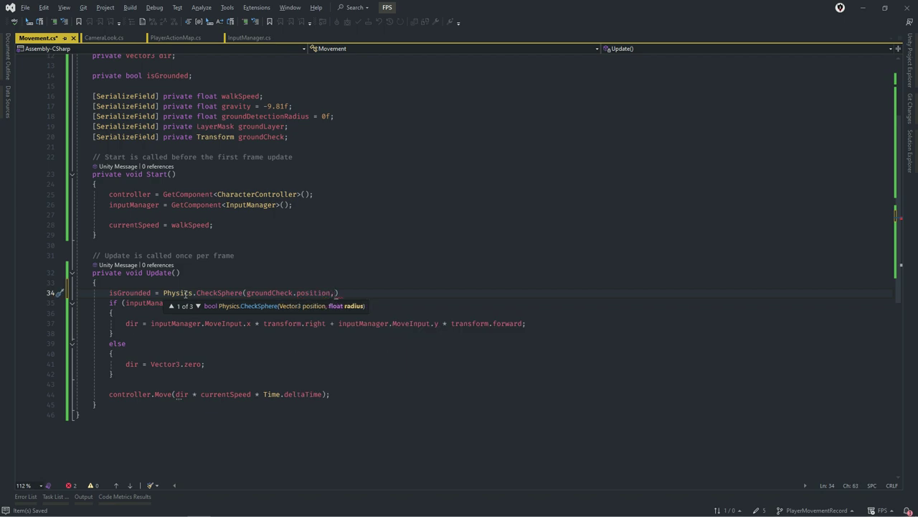
# Finish Physics.CheckSphere with the groundDetectionRadius and groundLayer arguments, then save Movement.cs.
pyautogui.write('gr')
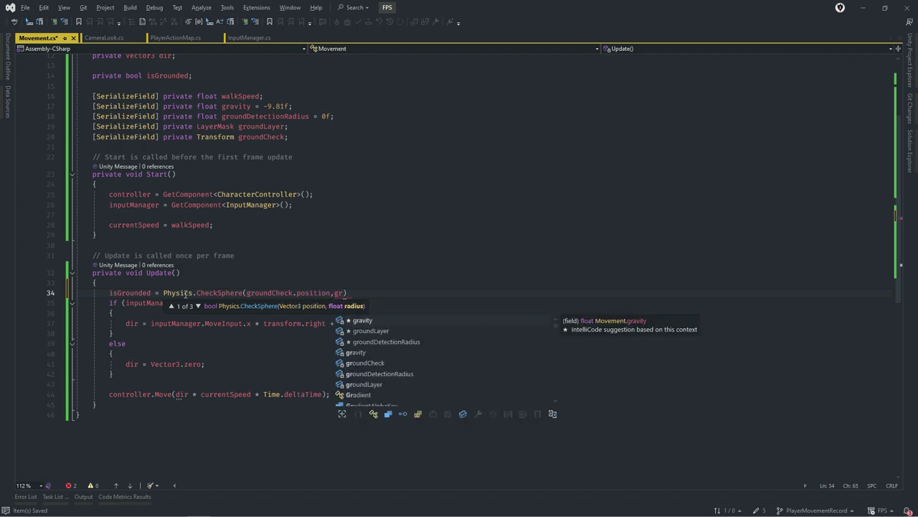
pyautogui.press('Down')
pyautogui.press('Down')
pyautogui.press('Tab')
pyautogui.write(',')
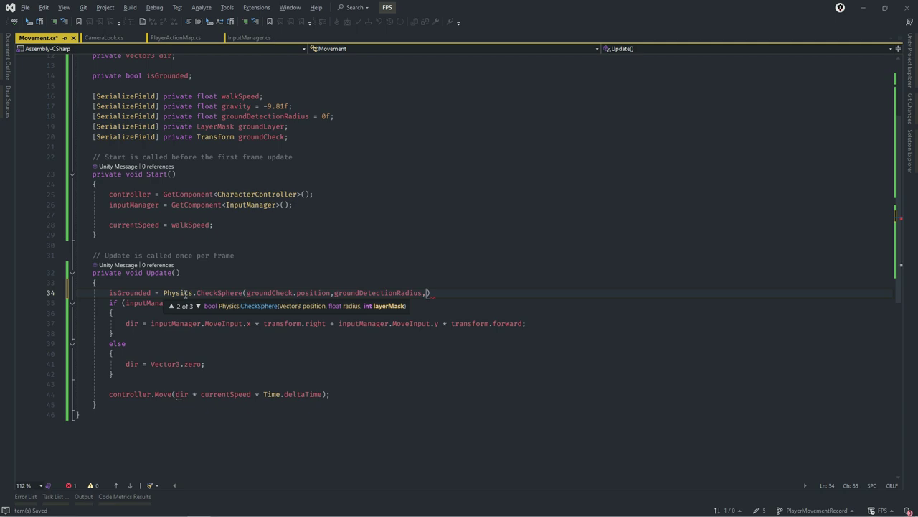
pyautogui.write('g')
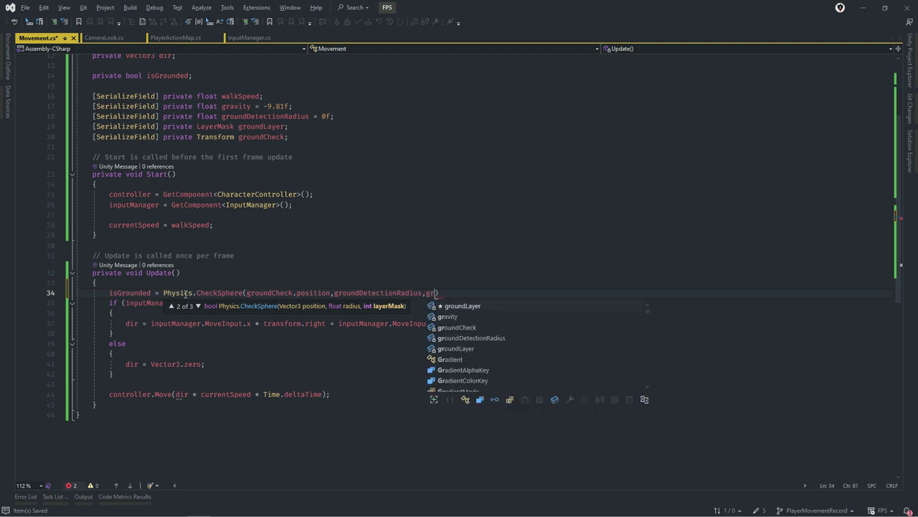
pyautogui.write('r')
pyautogui.press('Tab')
pyautogui.write(');')
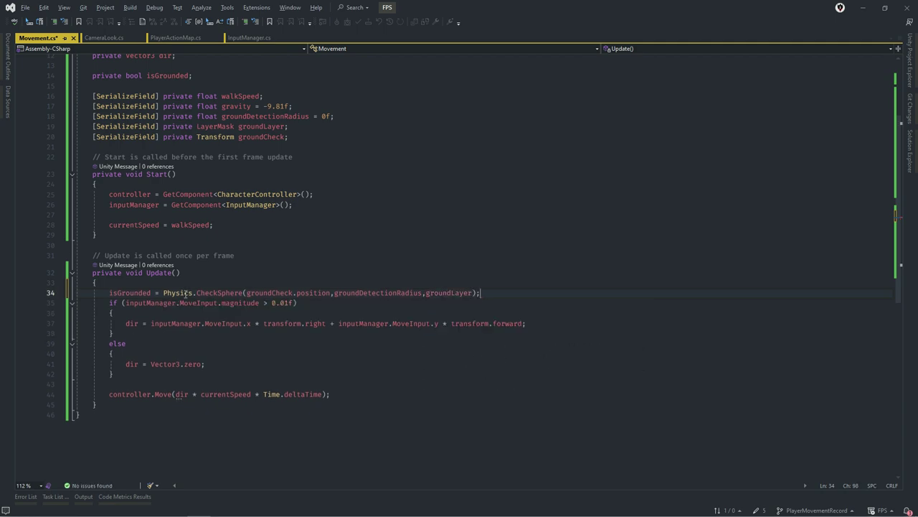
pyautogui.hotkey('ctrl', 's')
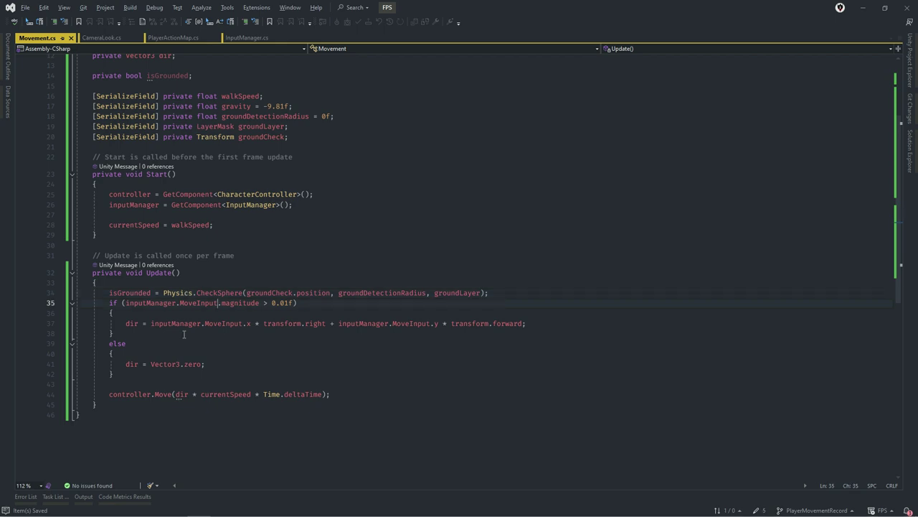
pyautogui.click(122, 408)
# Add an OnDrawGizmos method below Update and set Gizmos.color to Color.yellow.
pyautogui.press('Return')
pyautogui.press('Return')
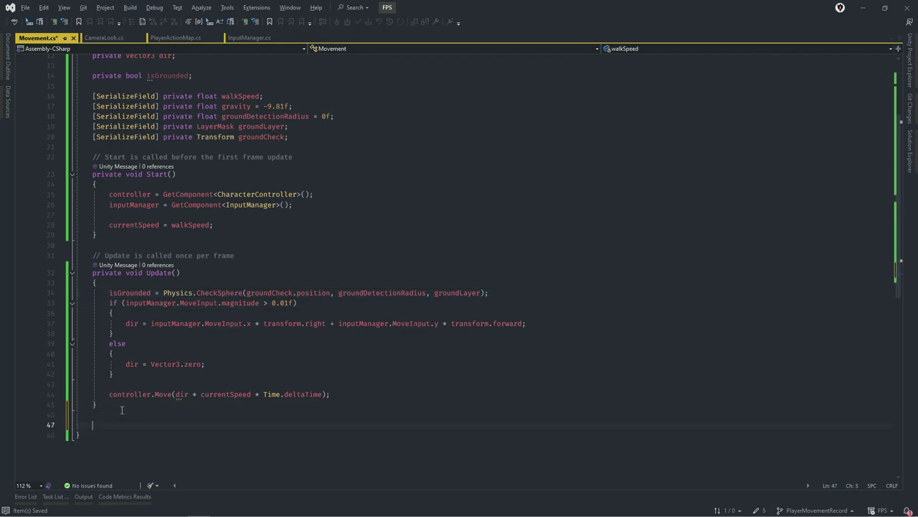
pyautogui.write('b')
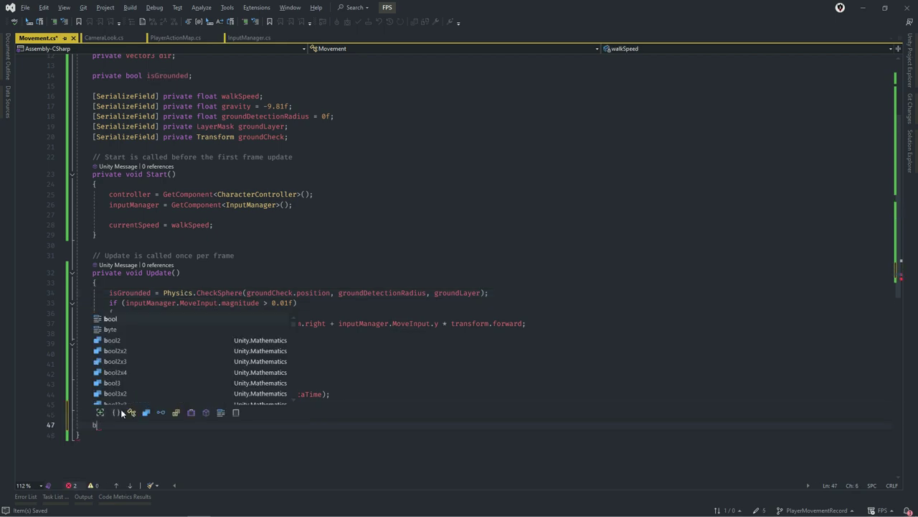
pyautogui.press('BackSpace')
pyautogui.write('void OnD')
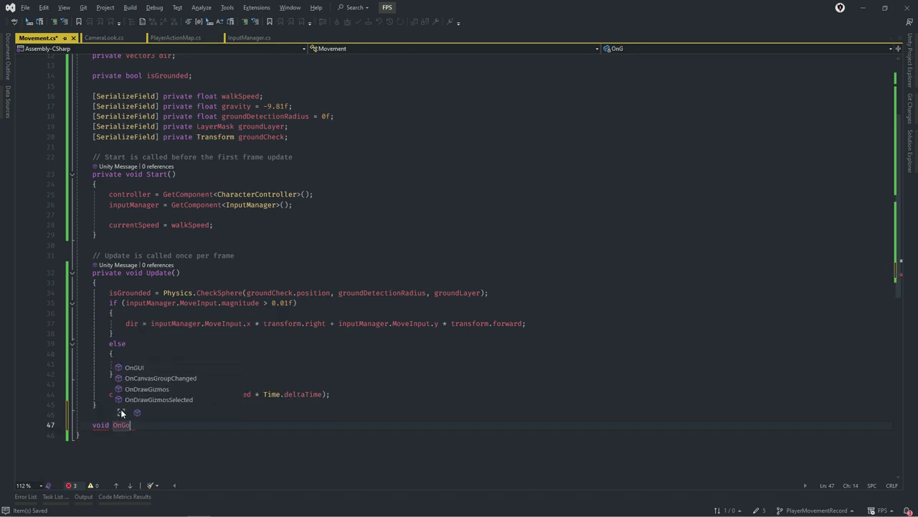
pyautogui.press('Down')
pyautogui.press('Tab')
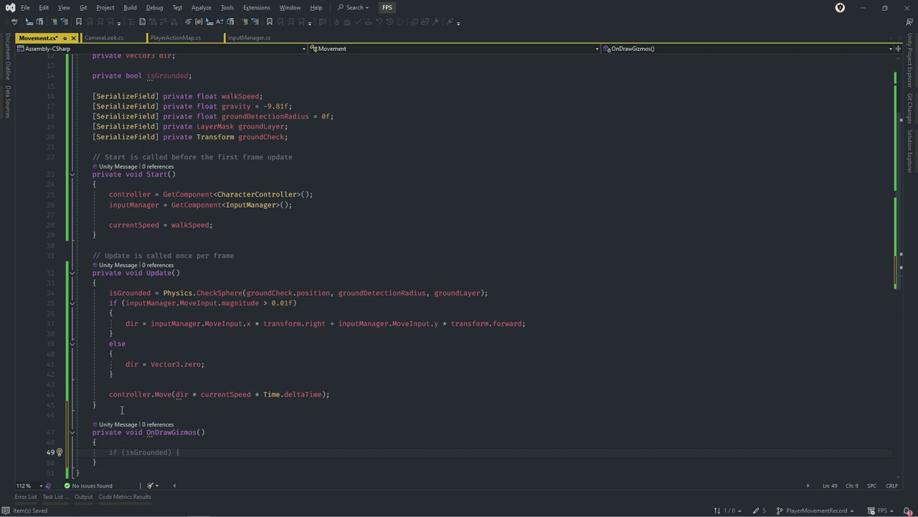
pyautogui.write('Gizmos.color = Color.yellow;')
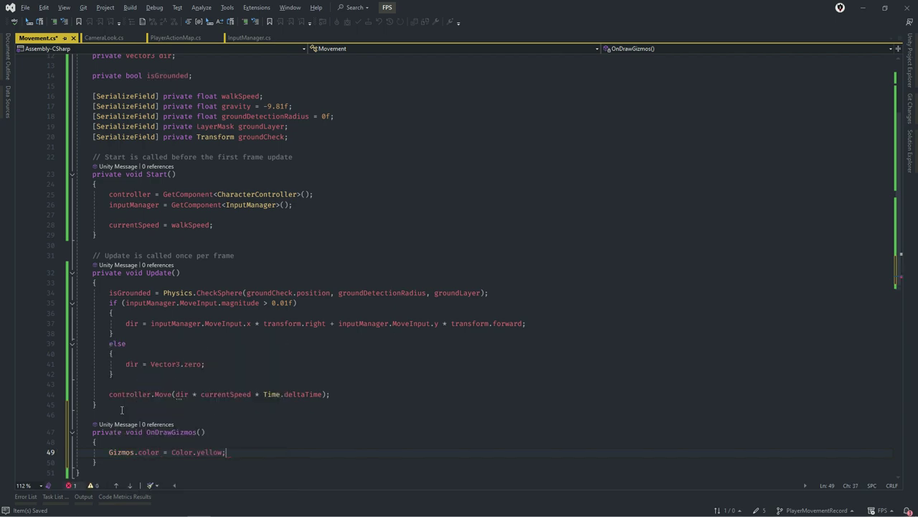
pyautogui.press('Return')
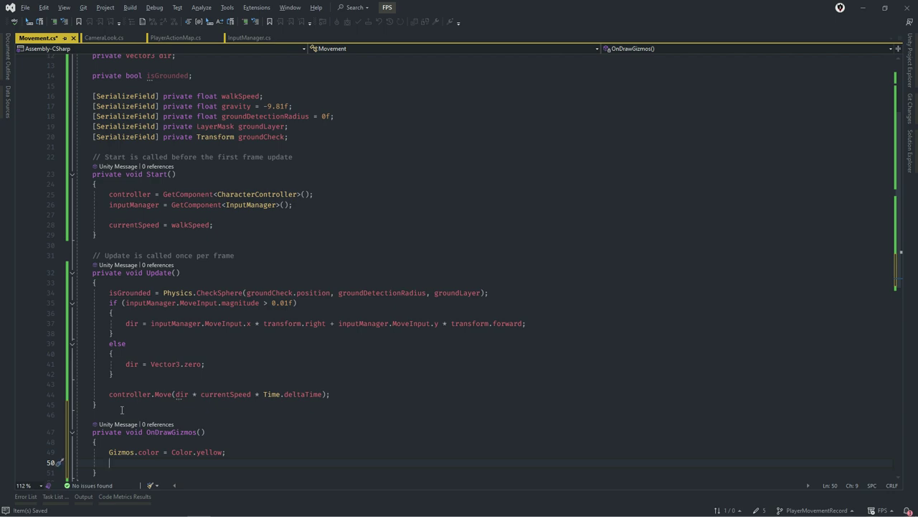
# Call Gizmos.DrawSphere(groundCheck.position, groundDetectionRadius); inside OnDrawGizmos.
pyautogui.write('Giz')
pyautogui.press('Tab')
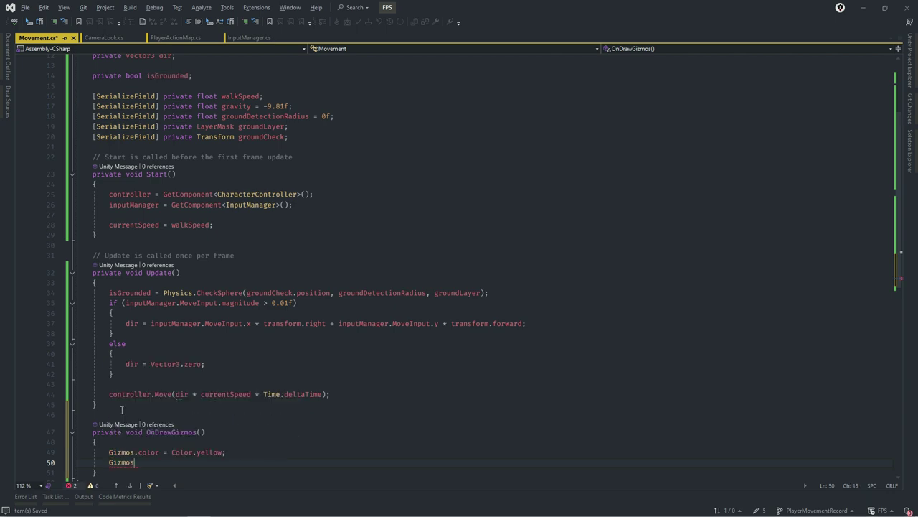
pyautogui.write('.Dr')
pyautogui.press('Down')
pyautogui.press('Down')
pyautogui.press('Down')
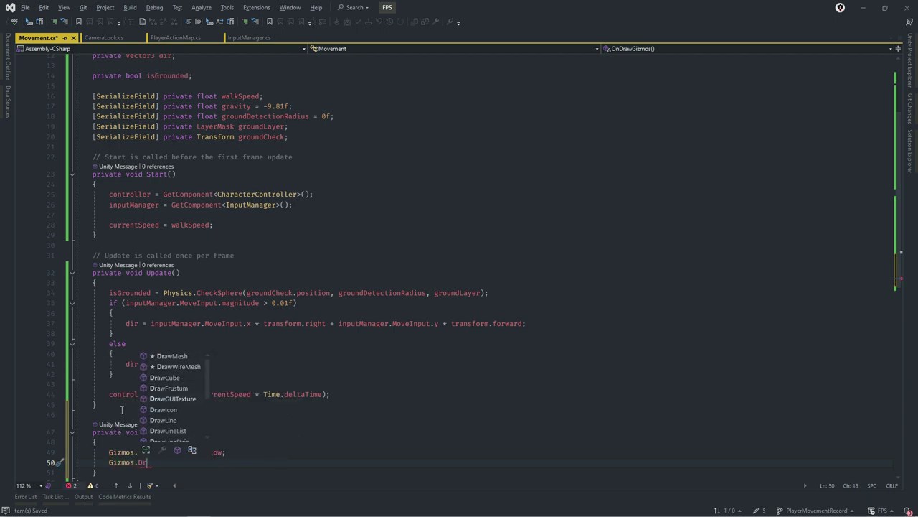
pyautogui.press('Down')
pyautogui.press('Down')
pyautogui.press('Down')
pyautogui.press('Down')
pyautogui.press('Down')
pyautogui.press('Down')
pyautogui.write('S')
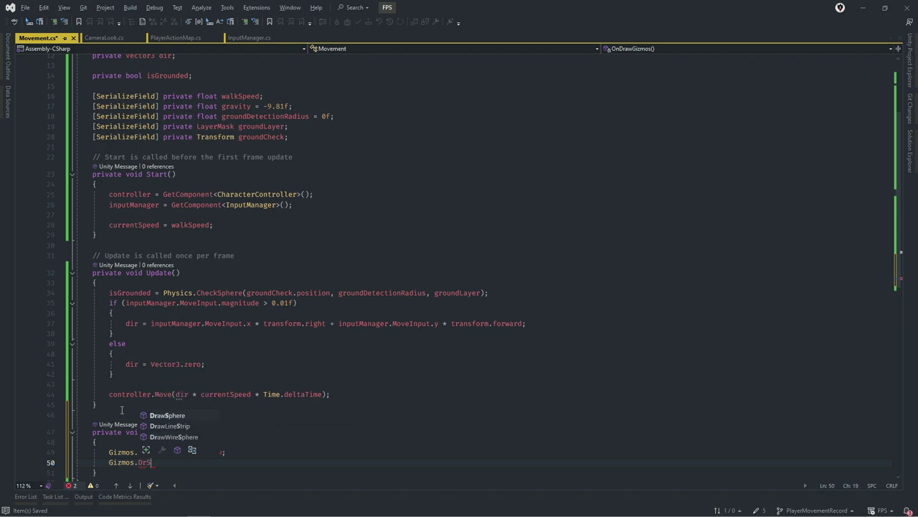
pyautogui.press('Tab')
pyautogui.write('(')
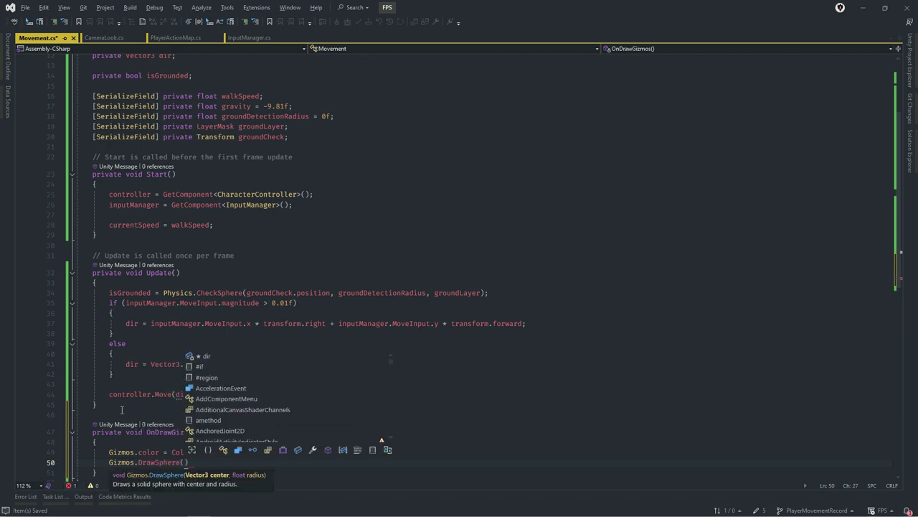
pyautogui.write('gro')
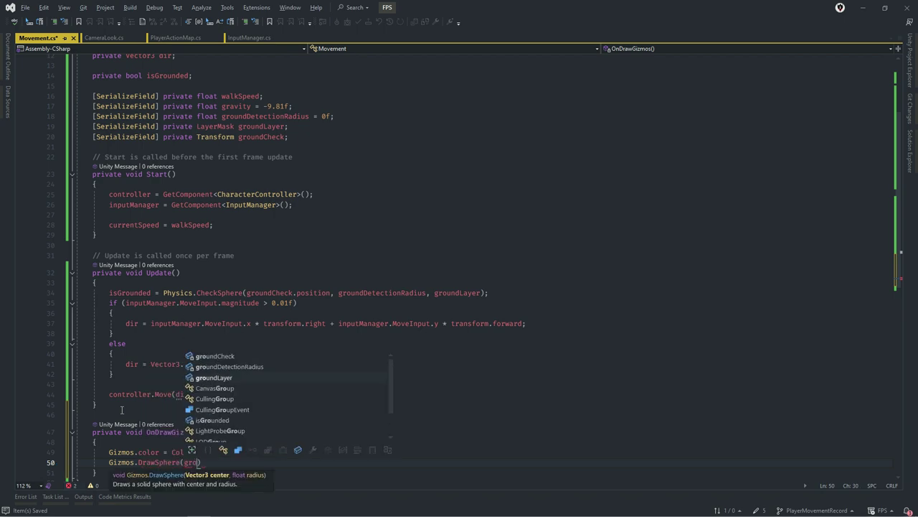
pyautogui.press('Up')
pyautogui.write('.')
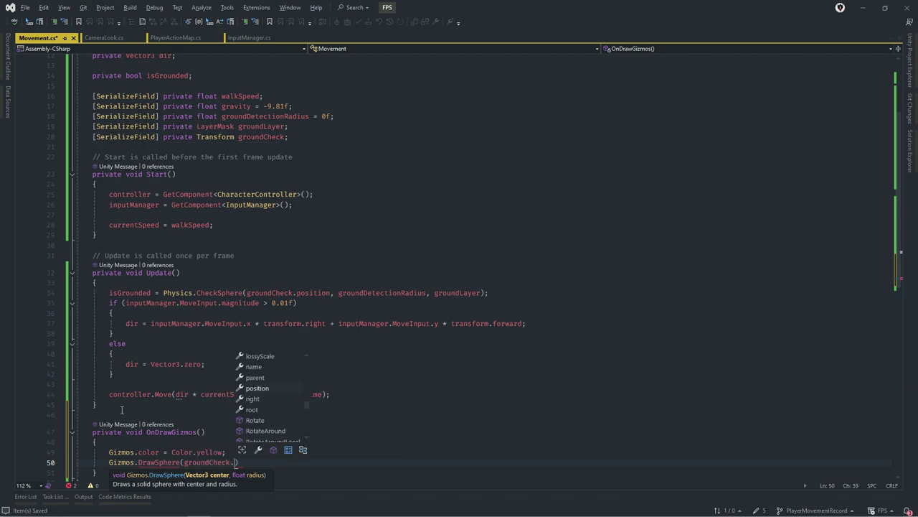
pyautogui.press('Tab')
pyautogui.write(',')
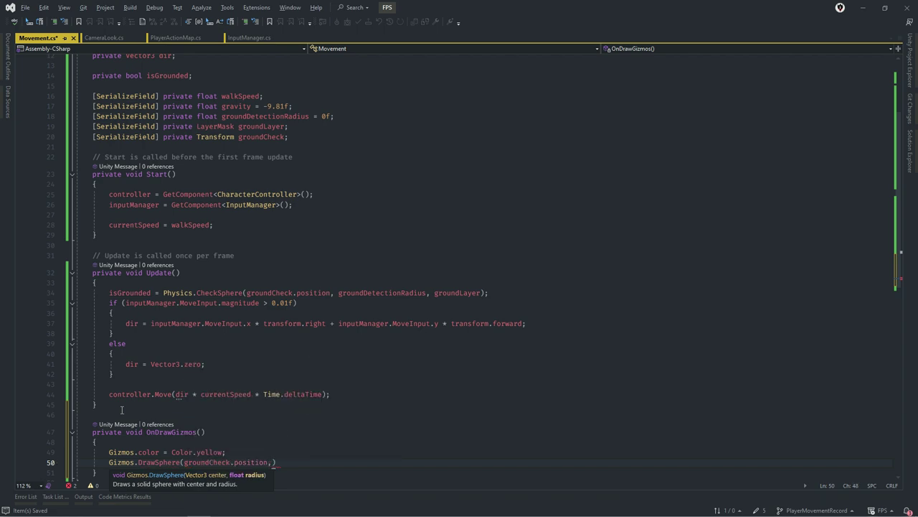
pyautogui.write('gr')
pyautogui.press('Down')
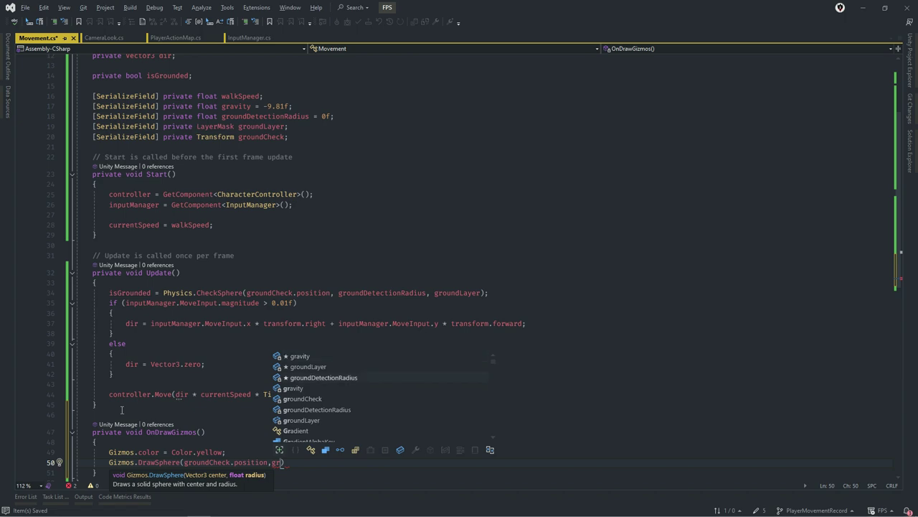
pyautogui.press('Tab')
pyautogui.write(';')
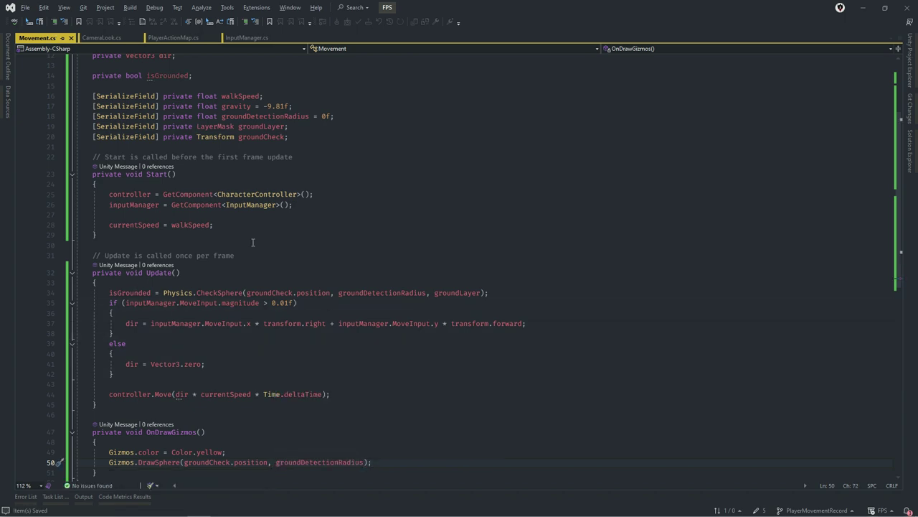
pyautogui.hotkey('alt', 'Tab')
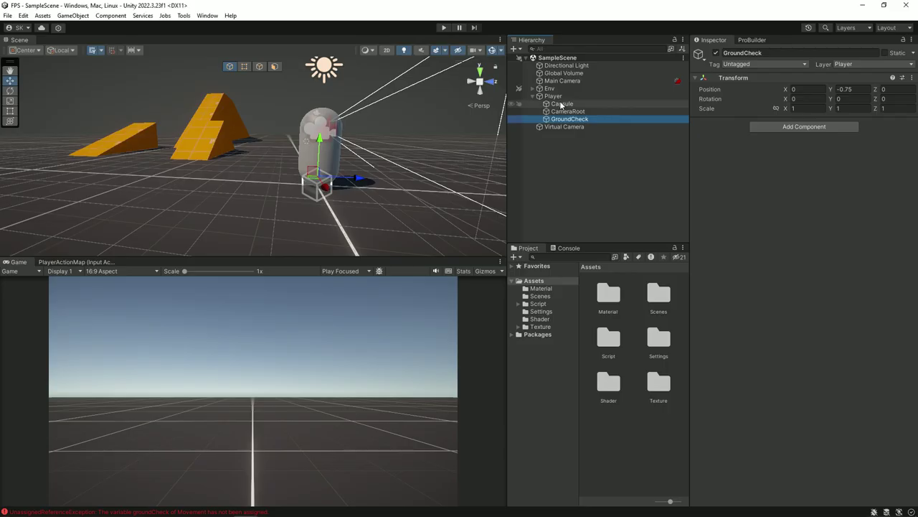
# On the Player's Movement component, assign GroundCheck, choose the Ground layer and set radius 0.5.
pyautogui.click(553, 97)
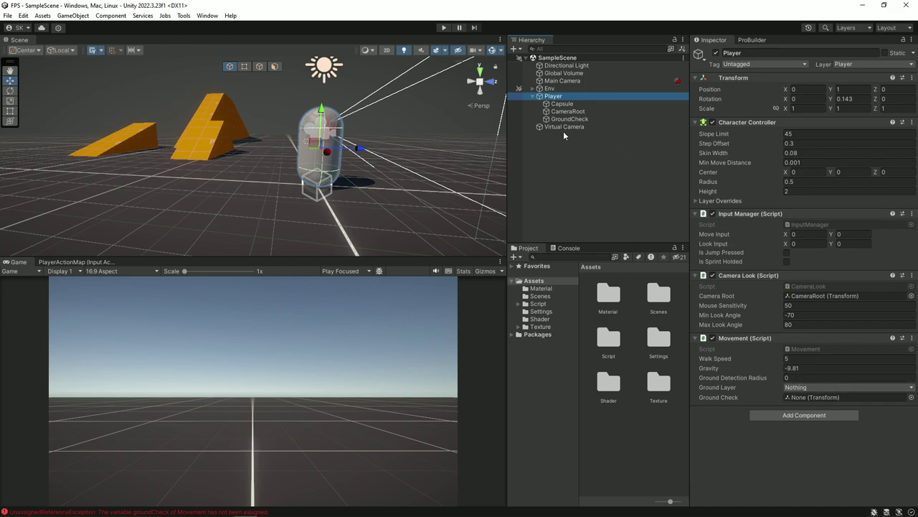
pyautogui.moveTo(570, 119)
pyautogui.mouseDown()
pyautogui.moveTo(709, 237)
pyautogui.moveTo(807, 398)
pyautogui.mouseUp()
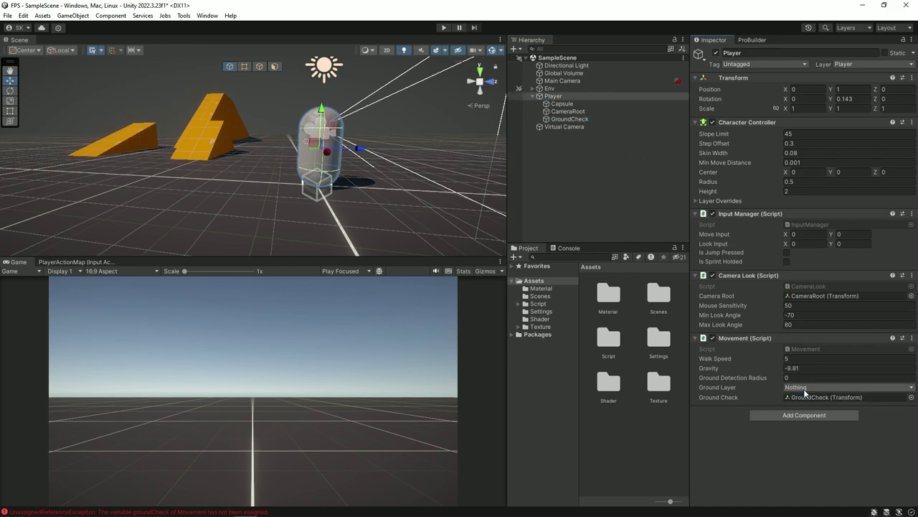
pyautogui.click(802, 387)
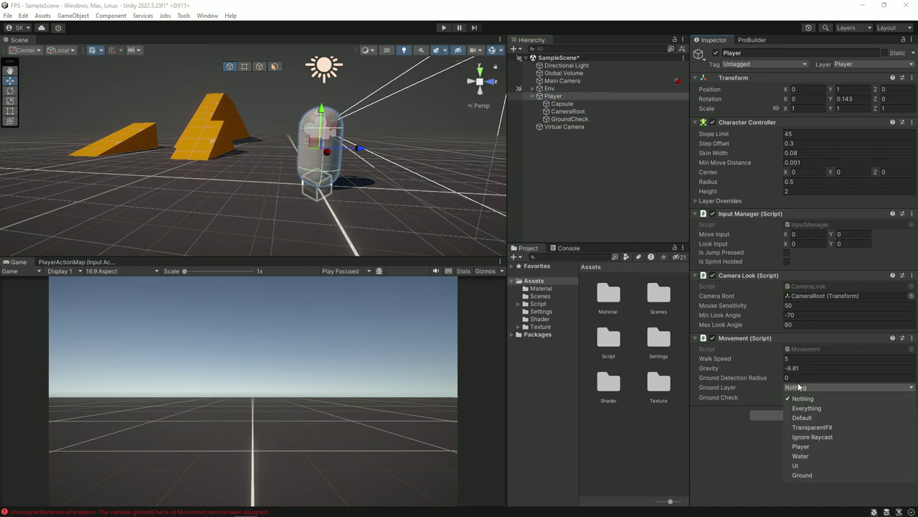
pyautogui.click(802, 475)
pyautogui.click(758, 455)
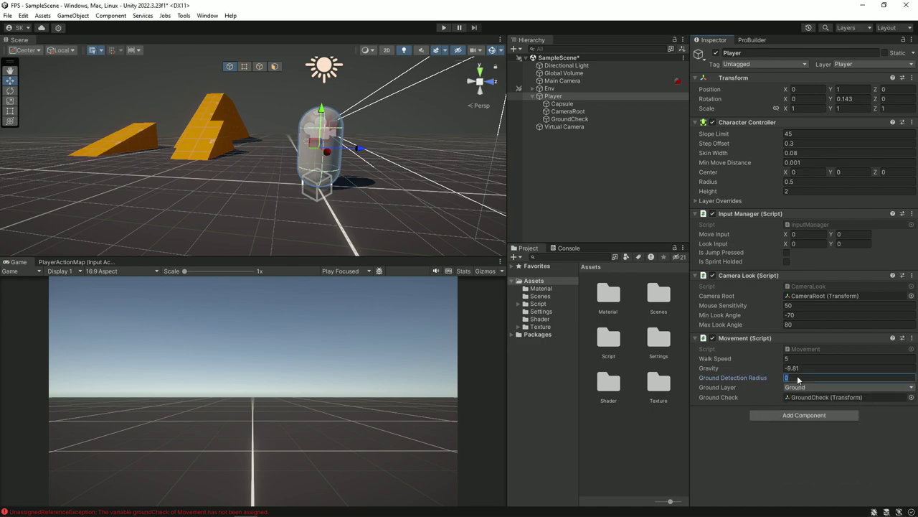
pyautogui.click(849, 378)
pyautogui.write('.5')
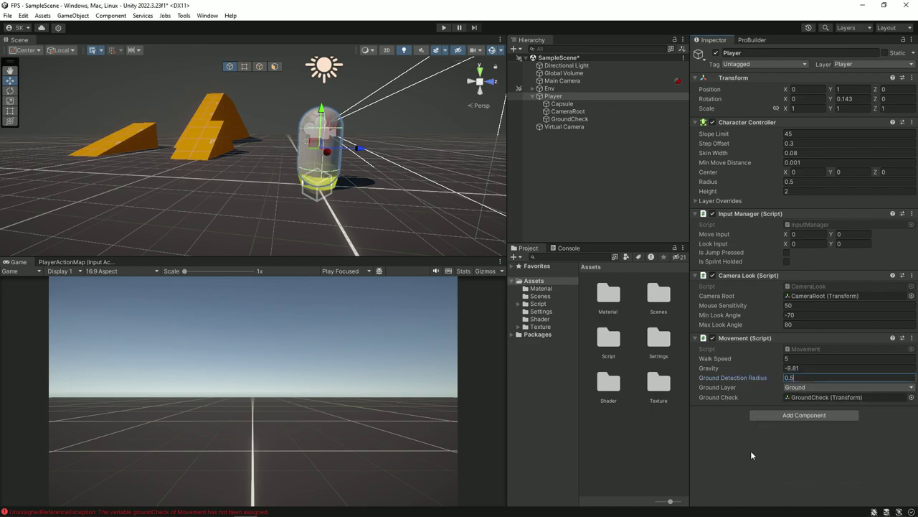
pyautogui.press('Return')
pyautogui.scroll(2, 369, 147)
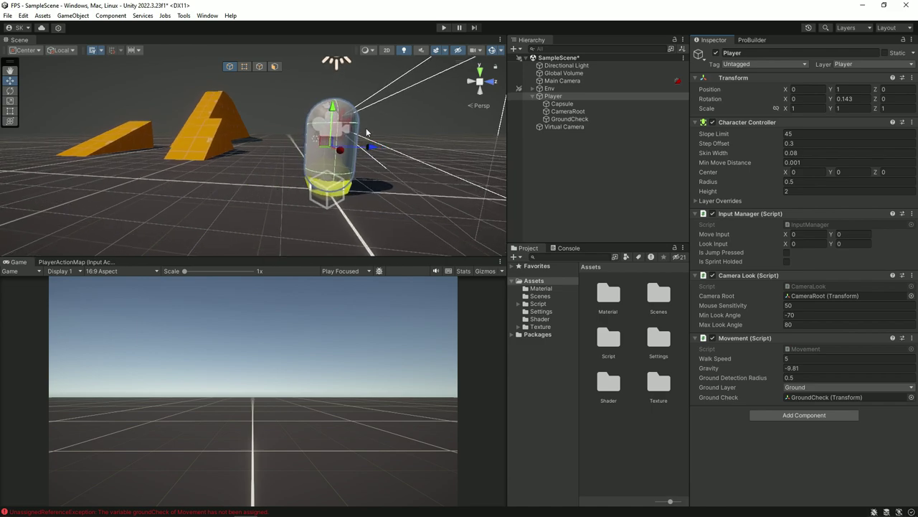
# Raise GroundCheck to Y -0.574 inside the capsule base, then reselect Player.
pyautogui.click(563, 97)
pyautogui.moveTo(409, 126); pyautogui.dragTo(330, 99, button='middle')
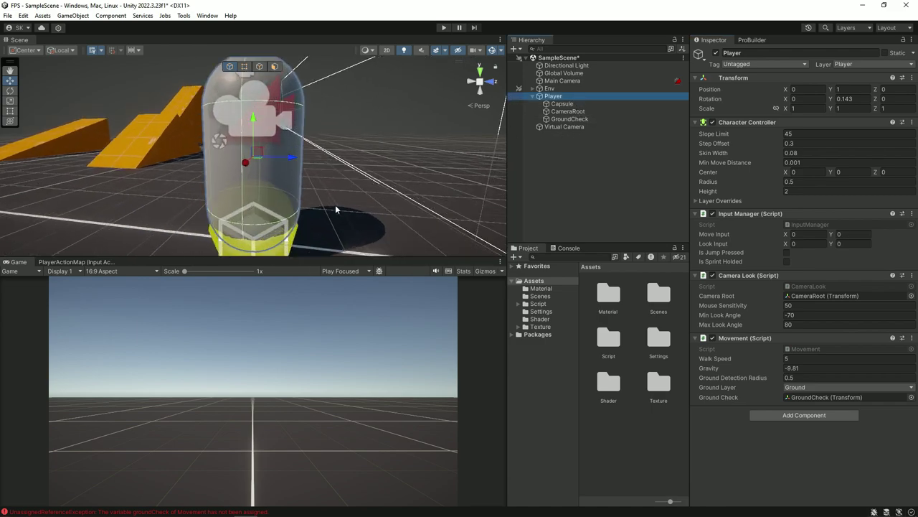
pyautogui.click(570, 119)
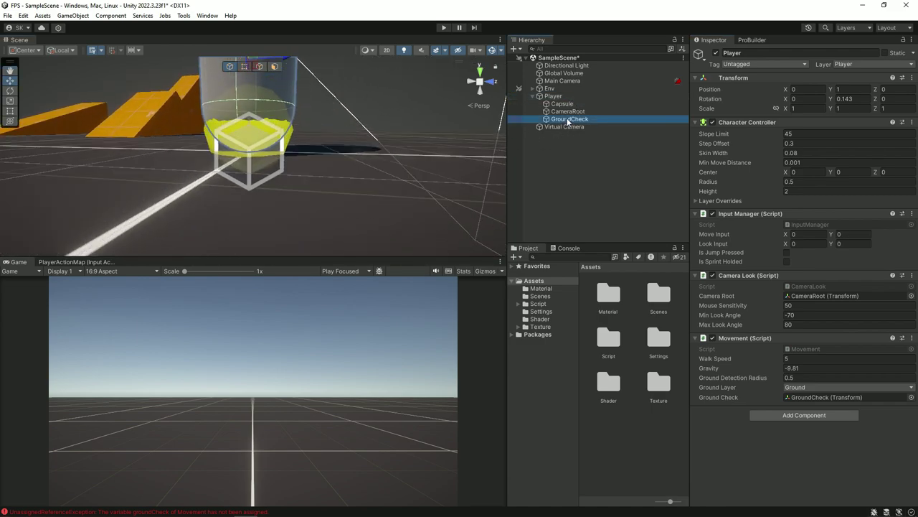
pyautogui.moveTo(253, 92)
pyautogui.mouseDown()
pyautogui.moveTo(256, 78)
pyautogui.moveTo(211, 119)
pyautogui.mouseUp()
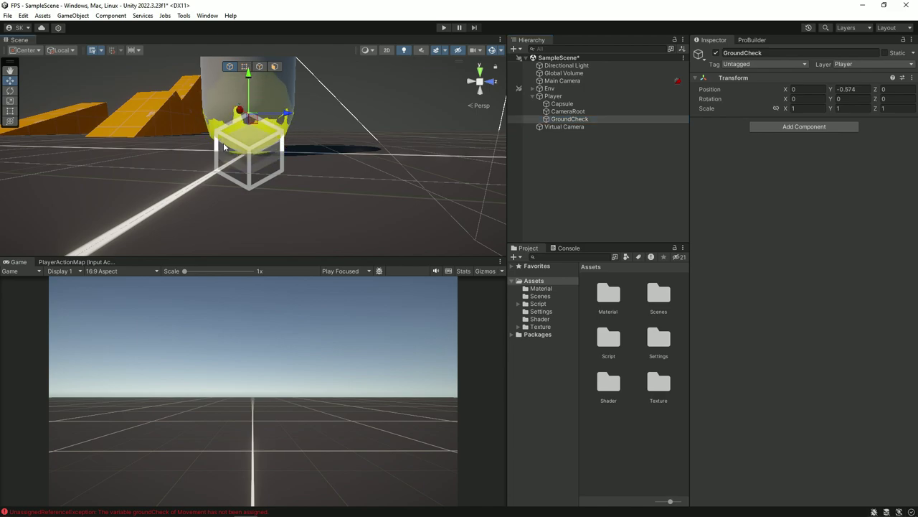
pyautogui.scroll(-3, 260, 126)
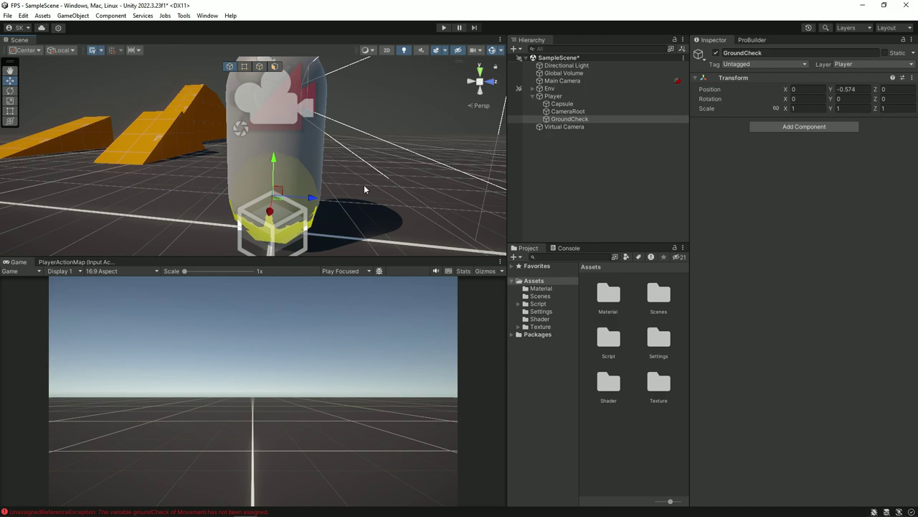
pyautogui.click(571, 122)
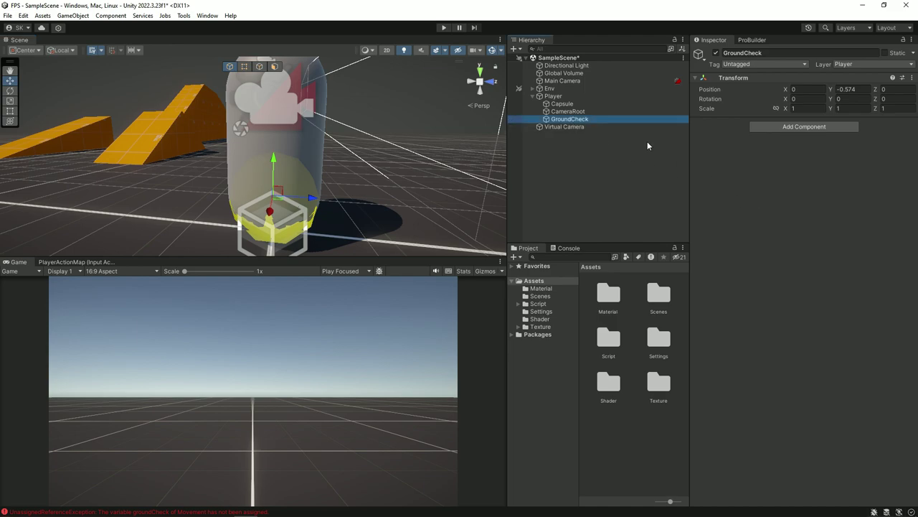
pyautogui.press('Up')
pyautogui.press('Up')
pyautogui.press('Up')
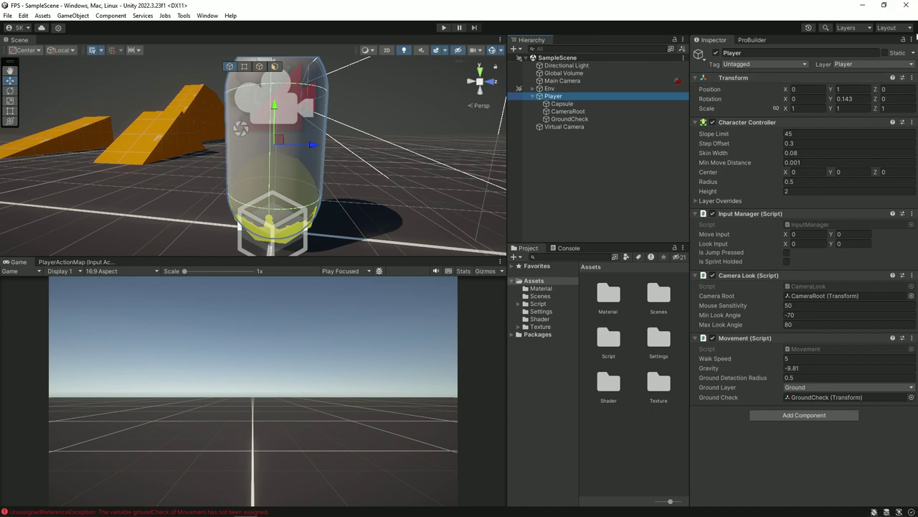
# Switch the Inspector to Debug mode.
pyautogui.click(913, 39)
pyautogui.click(872, 86)
pyautogui.scroll(-5, 852, 152)
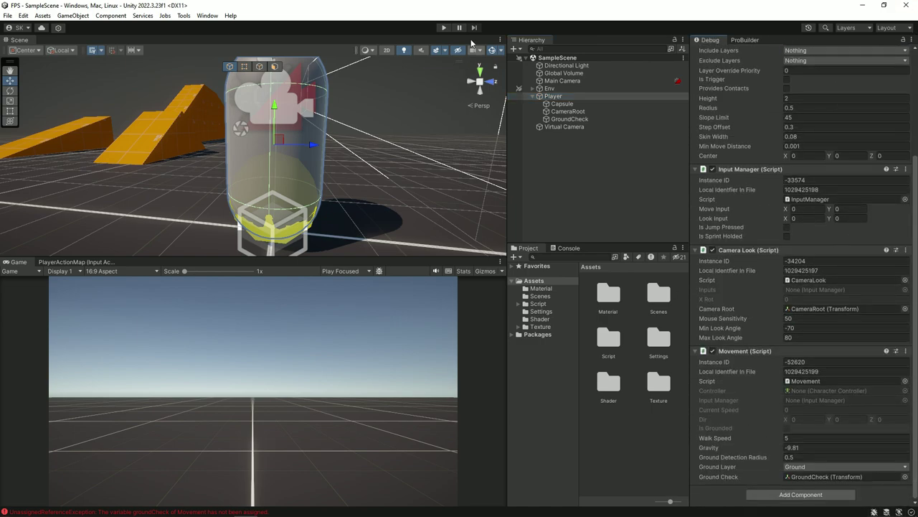
# Enter Play mode and jump with Space while watching Is Grounded.
pyautogui.click(443, 27)
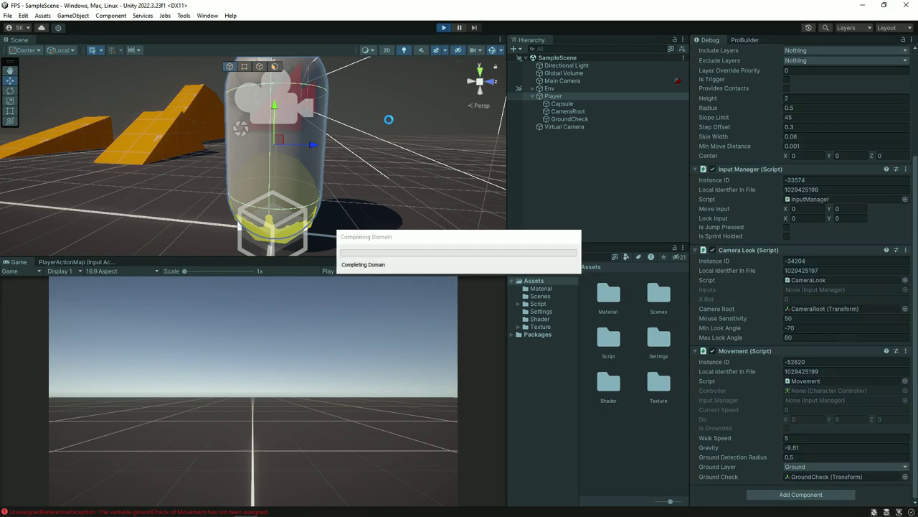
pyautogui.scroll(-2, 810, 358)
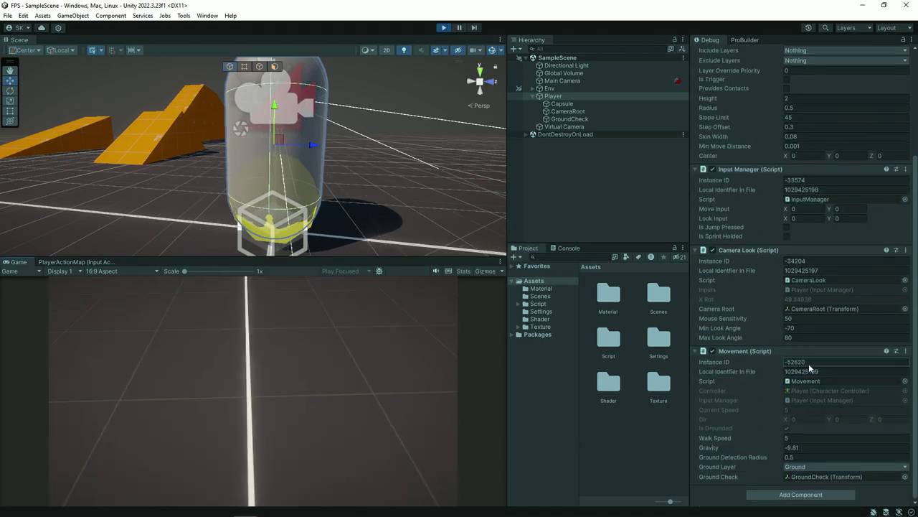
pyautogui.press('space')
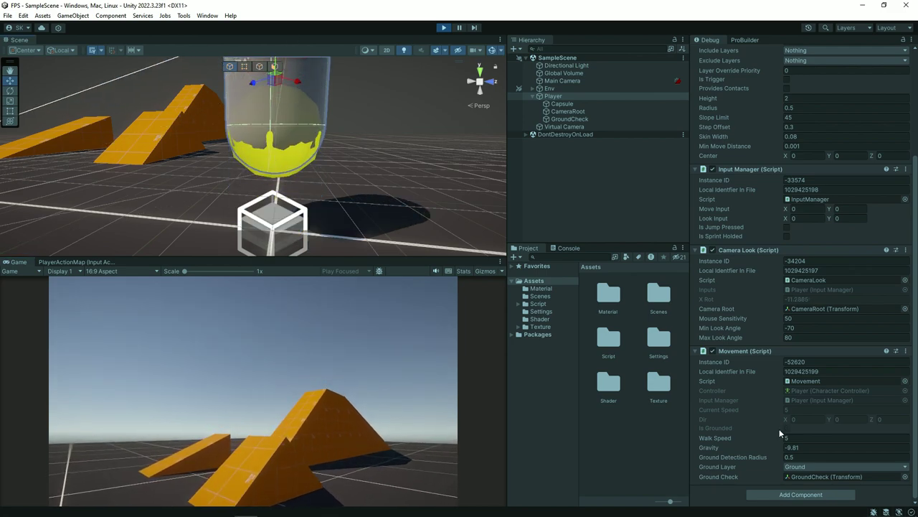
pyautogui.press('f')
pyautogui.press('space')
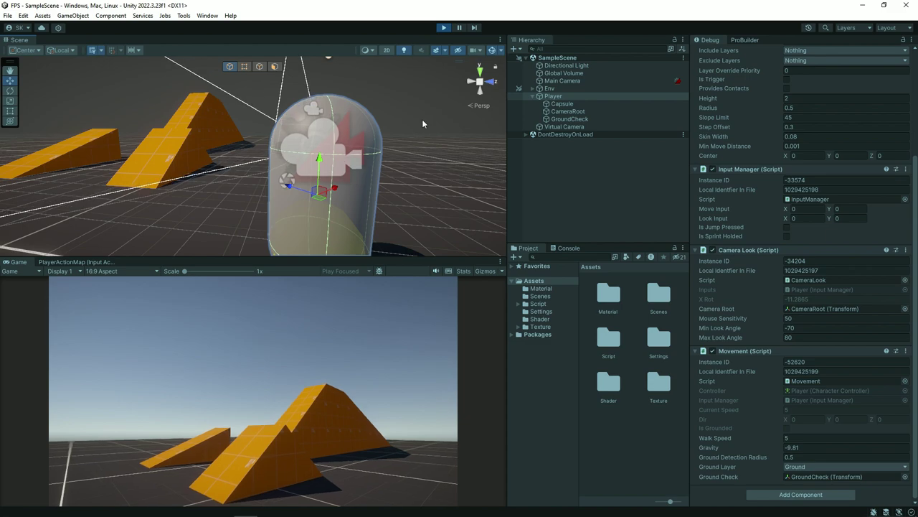
pyautogui.moveTo(338, 177); pyautogui.dragTo(323, 86, button='middle')
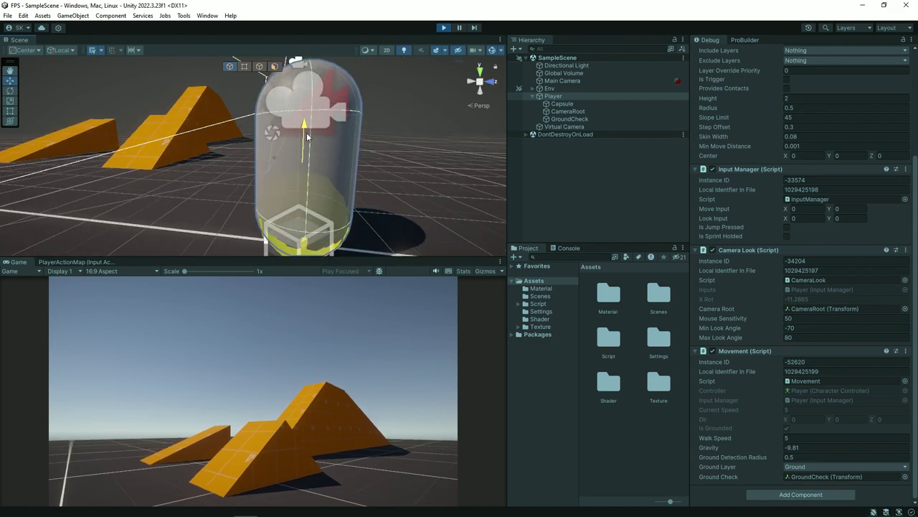
# Stop Play mode, then declare a private Vector3 yVel field in Movement and save.
pyautogui.click(445, 28)
pyautogui.hotkey('alt', 'Tab')
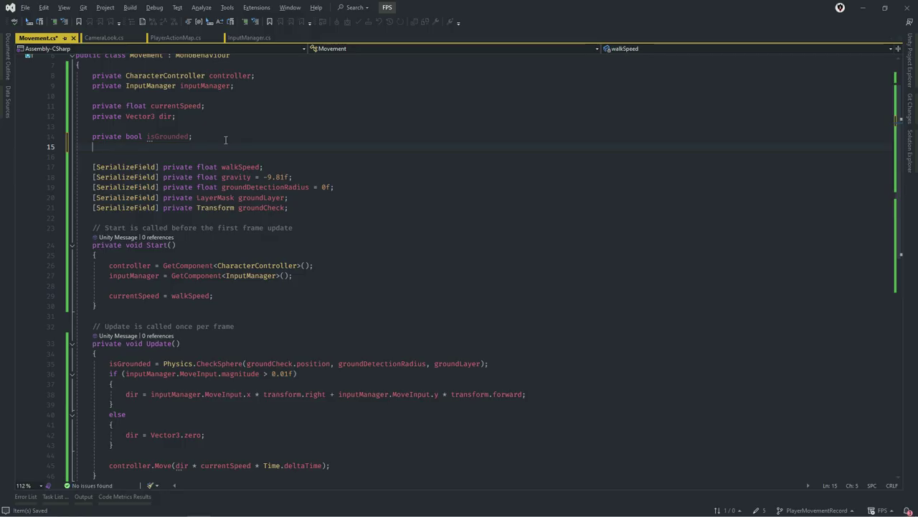
pyautogui.write('pr')
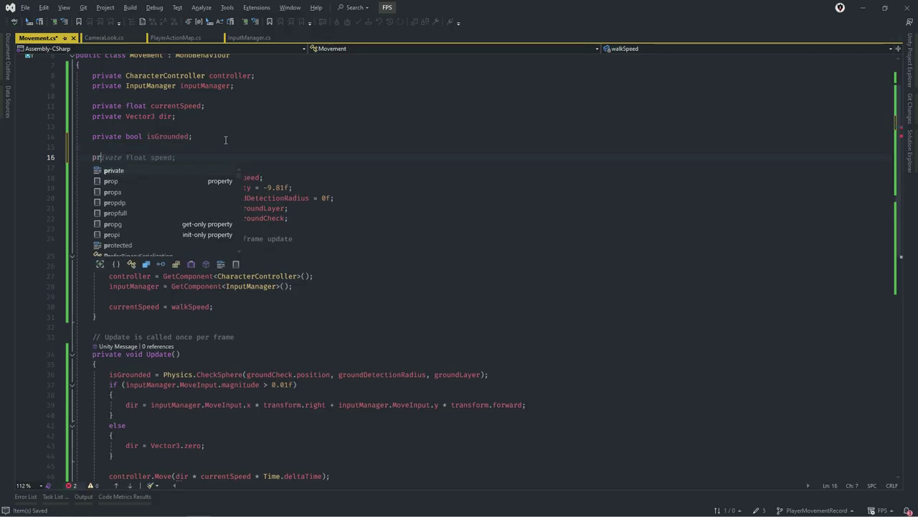
pyautogui.write('ivate Vce')
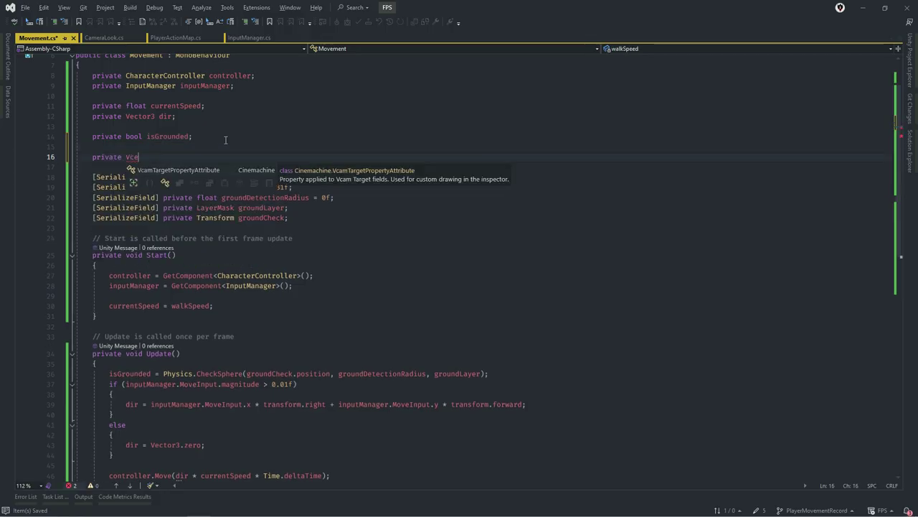
pyautogui.press('Down')
pyautogui.press('Down')
pyautogui.press('Tab')
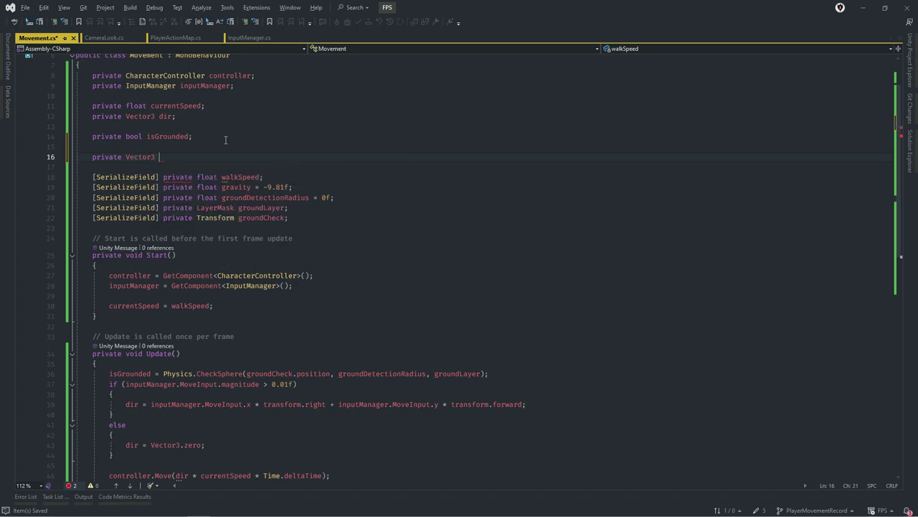
pyautogui.write('y')
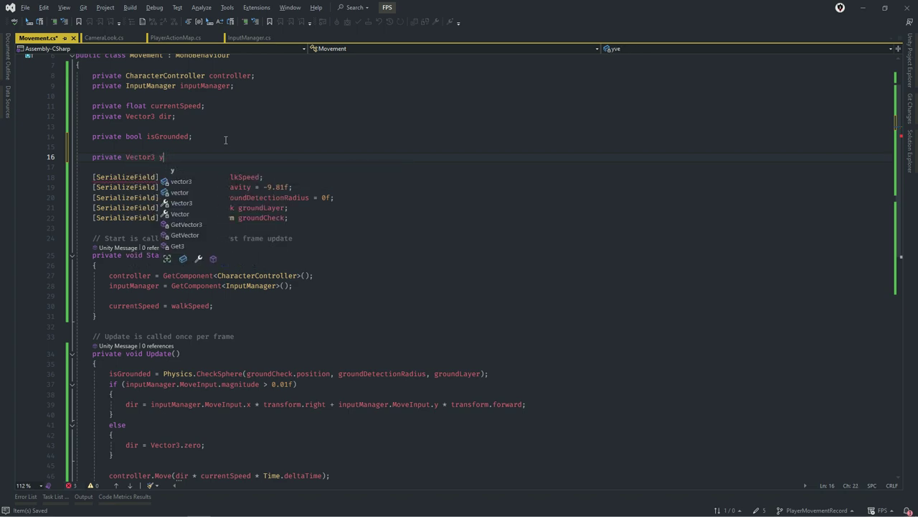
pyautogui.write('Vel')
pyautogui.write(';')
pyautogui.hotkey('ctrl', 's')
# Add yVel.y += gravity * Time.deltaTime; after the else block in Update.
pyautogui.scroll(-2, 225, 140)
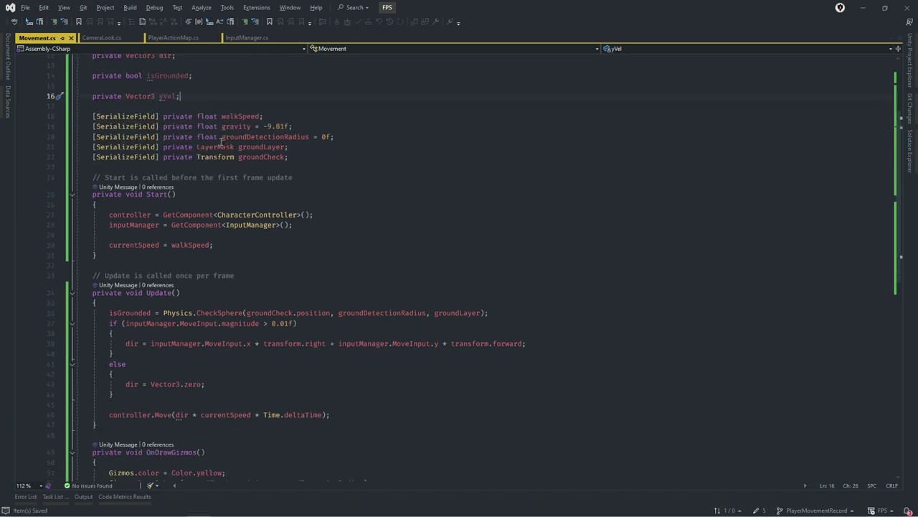
pyautogui.scroll(-2, 237, 194)
pyautogui.scroll(-2, 253, 268)
pyautogui.scroll(3, 164, 369)
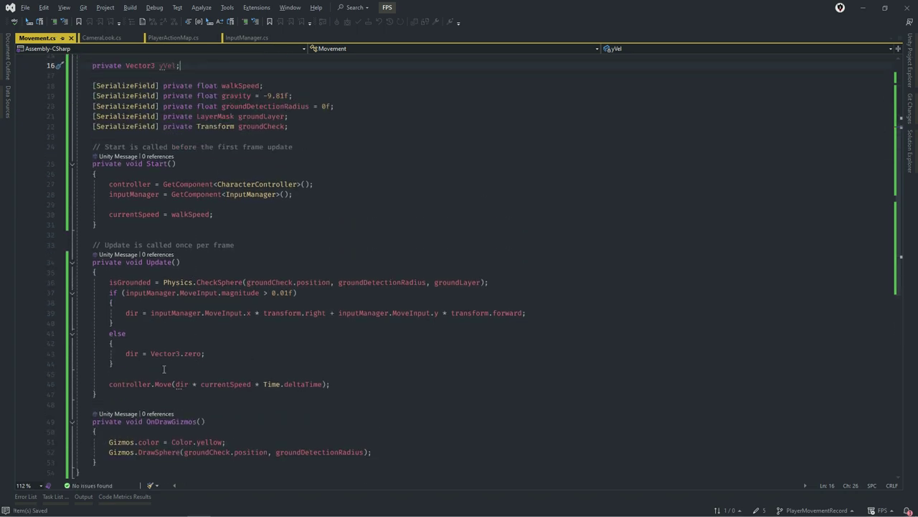
pyautogui.click(133, 374)
pyautogui.press('Return')
pyautogui.press('Return')
pyautogui.press('Up')
pyautogui.write('y')
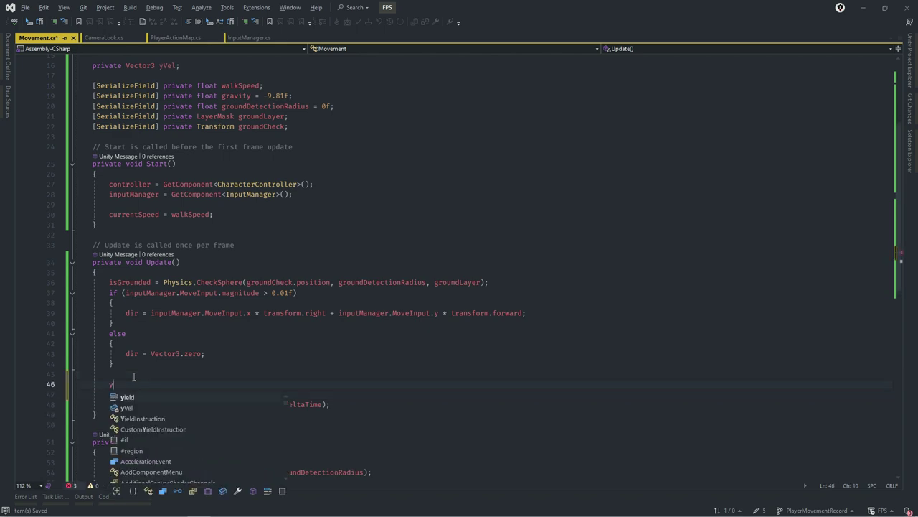
pyautogui.write('Vel.')
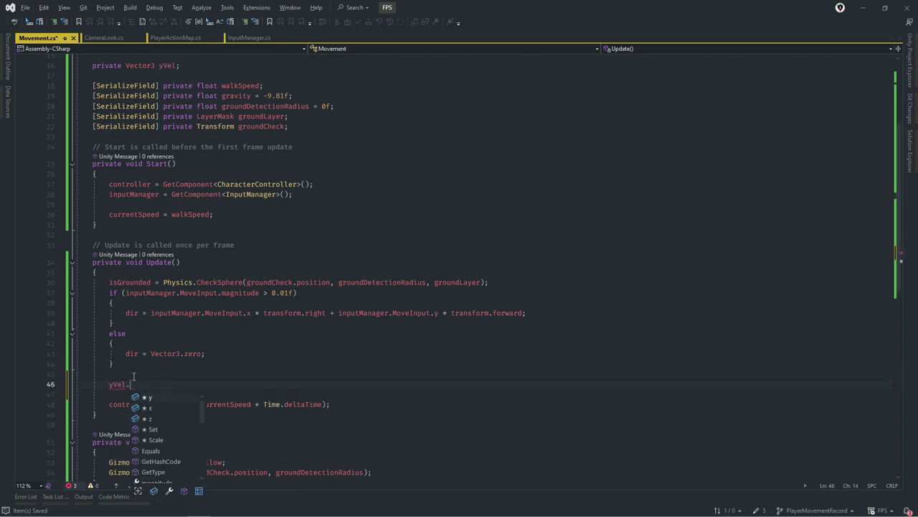
pyautogui.write('y += ')
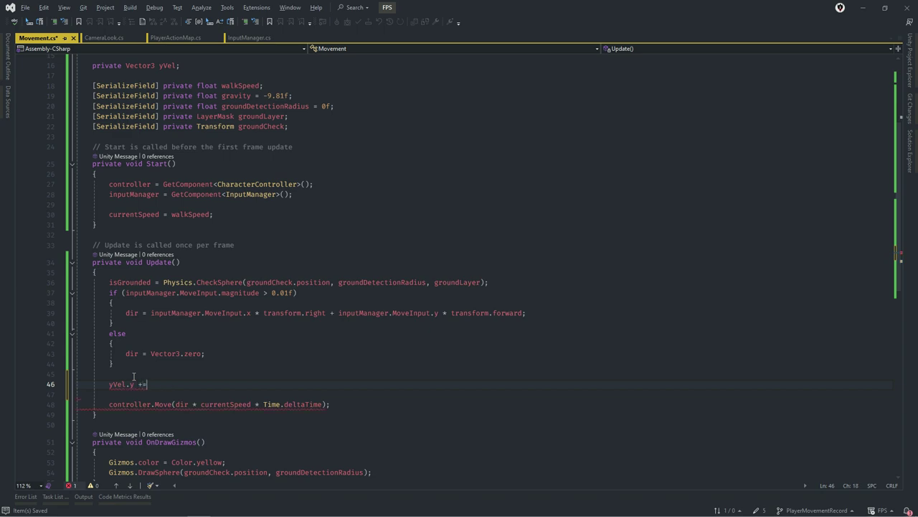
pyautogui.write('gr')
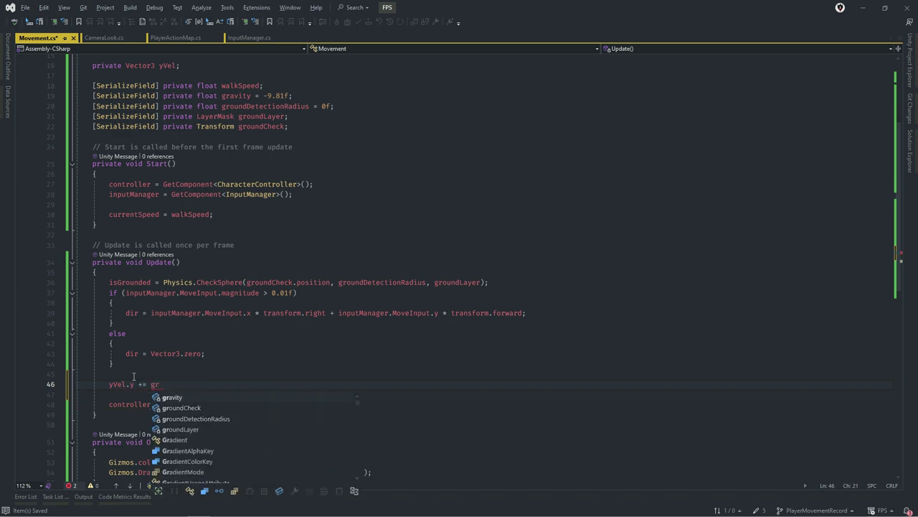
pyautogui.write('avity * Time')
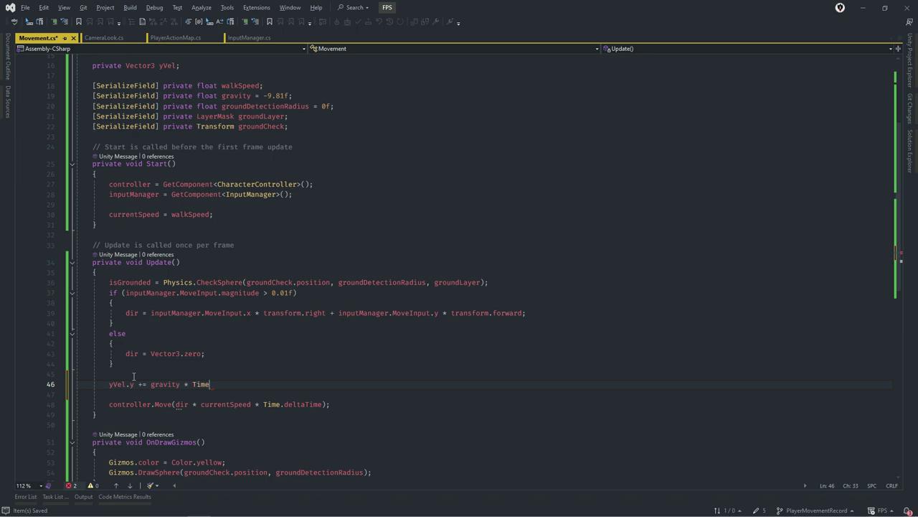
pyautogui.write('.del')
pyautogui.press('Tab')
pyautogui.write(';')
# Add controller.Move(yVel * Time.deltaTime); below the existing Move call and save.
pyautogui.click(343, 399)
pyautogui.press('Return')
pyautogui.write('con')
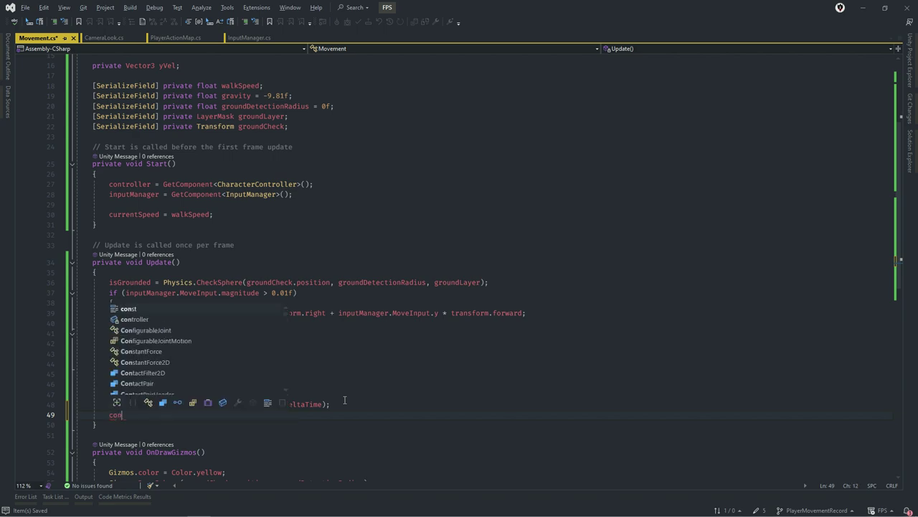
pyautogui.press('Down')
pyautogui.press('Tab')
pyautogui.write('.')
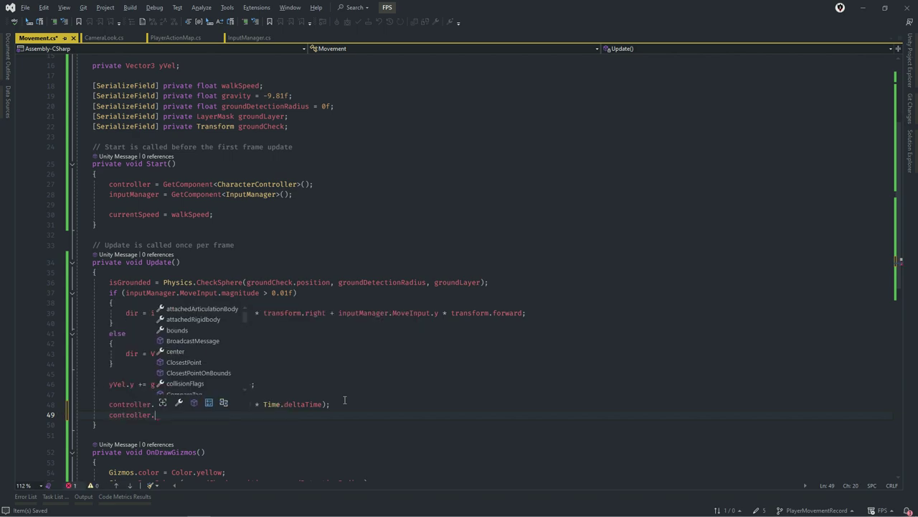
pyautogui.write('Move(')
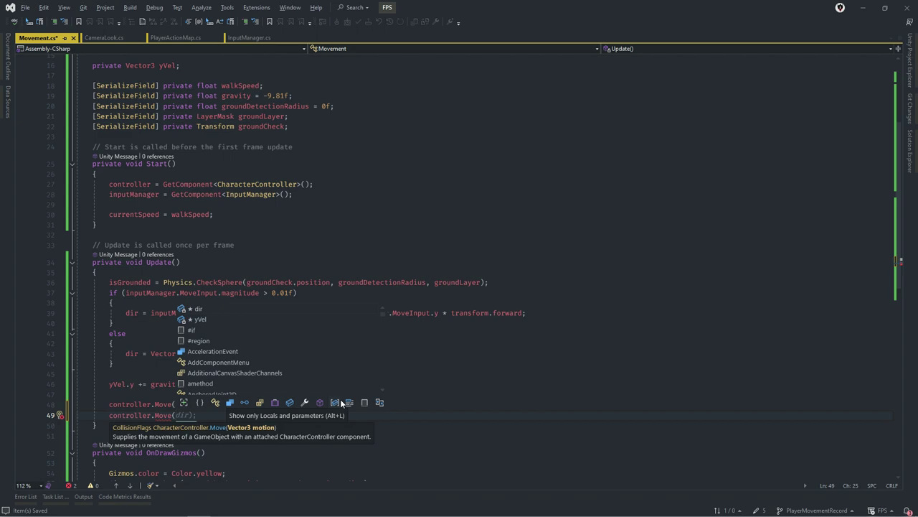
pyautogui.write('yVel * Time.deltaTime);')
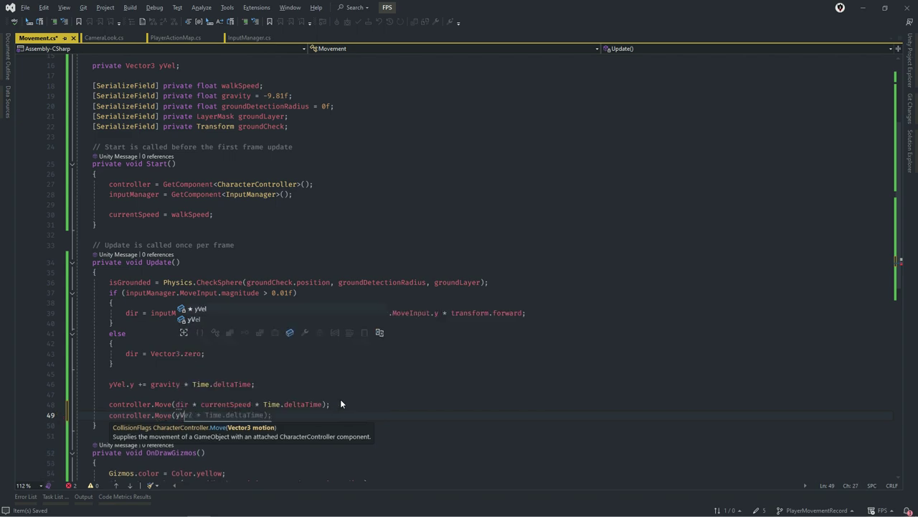
pyautogui.hotkey('ctrl', 's')
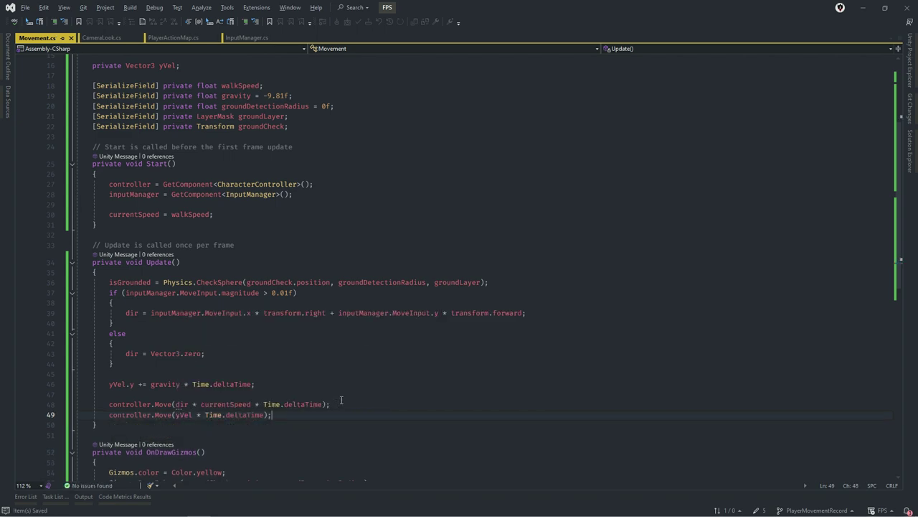
pyautogui.click(213, 387)
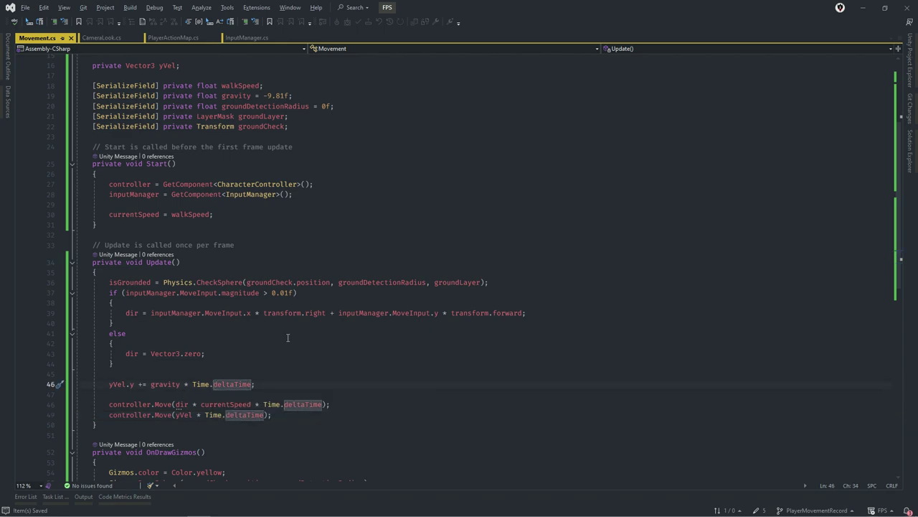
pyautogui.click(244, 416)
# Back in Unity, enter Play mode with Ctrl+P and watch Y Vel reach about -34.53.
pyautogui.moveTo(245, 507)
pyautogui.click(246, 463)
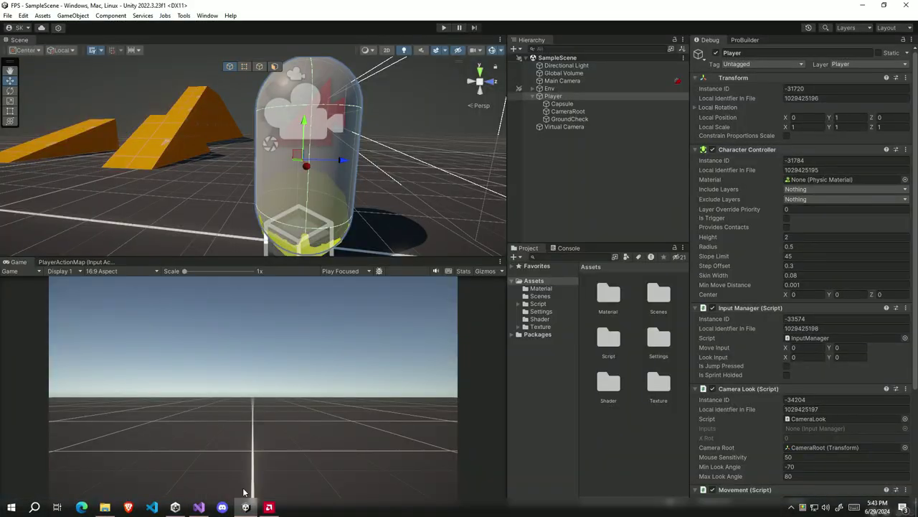
pyautogui.scroll(-5, 299, 106)
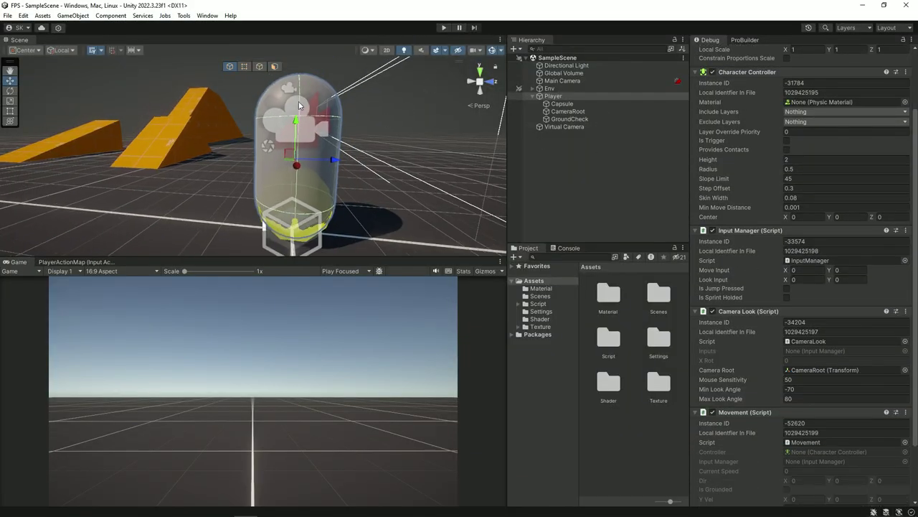
pyautogui.scroll(-2, 283, 117)
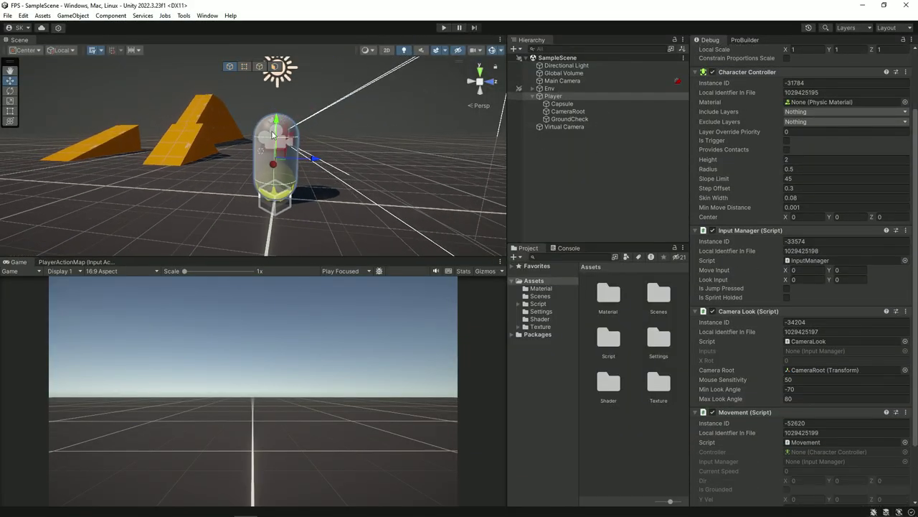
pyautogui.hotkey('ctrl', 'p')
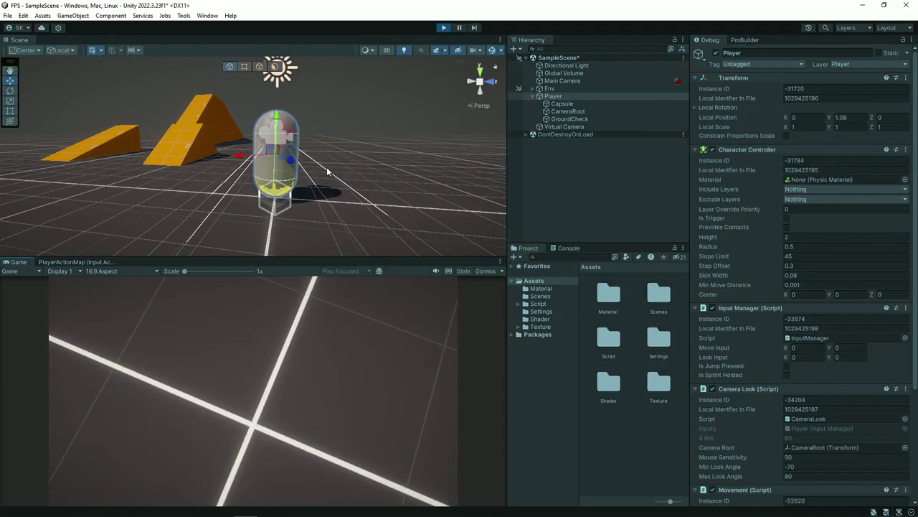
pyautogui.scroll(-5, 753, 222)
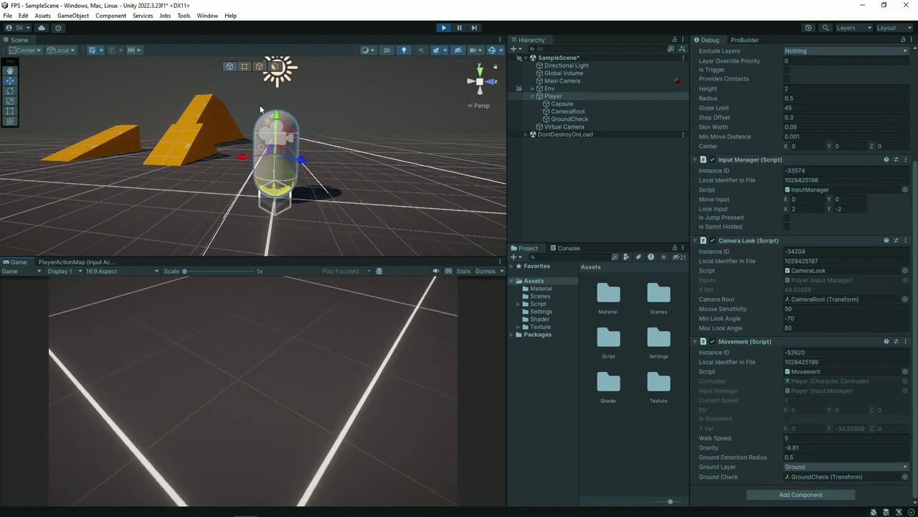
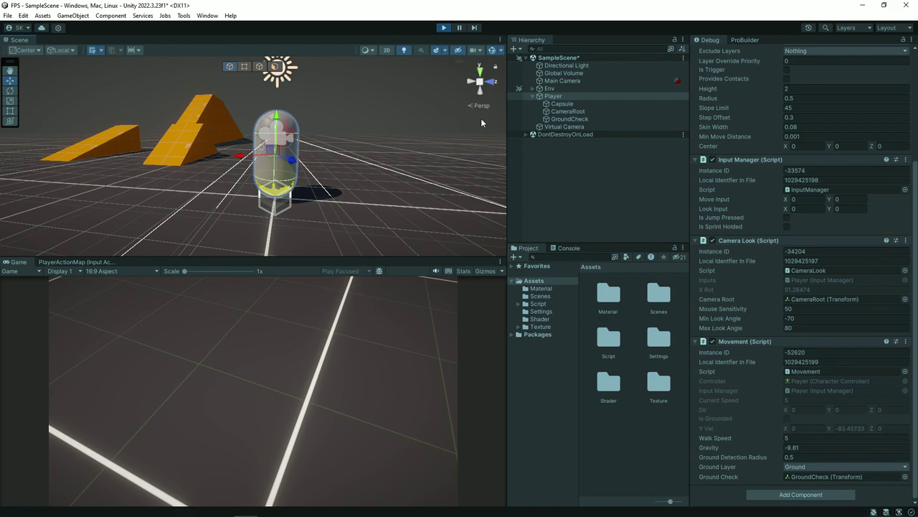
# Exit play mode and scroll Movement.cs in Visual Studio to Update's gravity code.
pyautogui.click(444, 29)
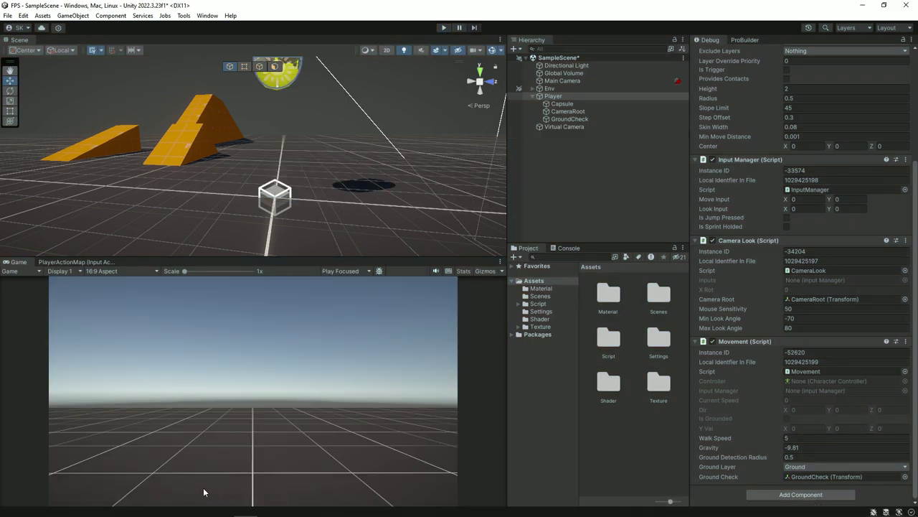
pyautogui.click(199, 507)
pyautogui.scroll(-3, 269, 259)
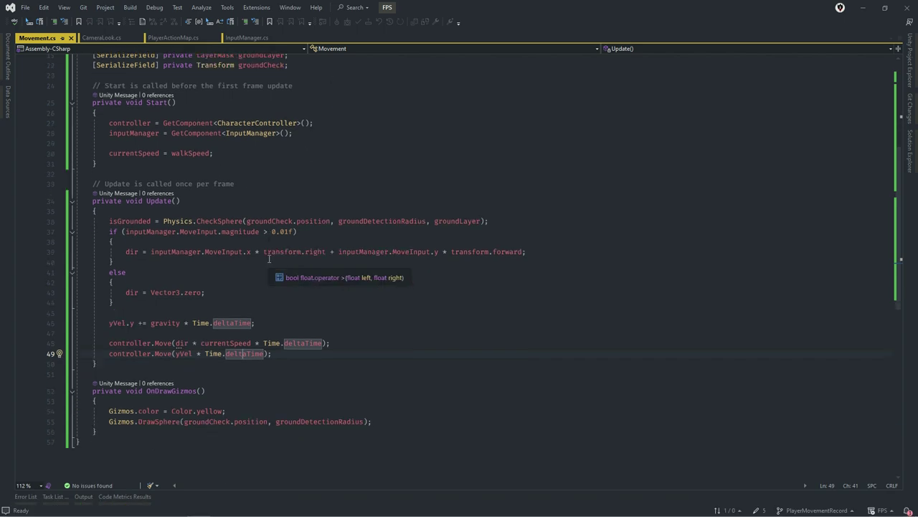
# Add if (isGrounded) { yVel.y = -0.2f; } after the CheckSphere line, save, and return to Unity.
pyautogui.scroll(-1, 269, 259)
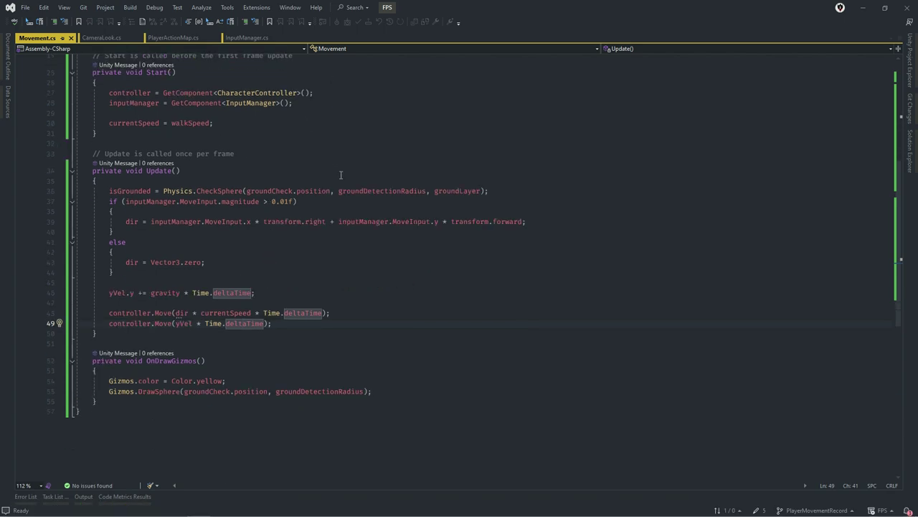
pyautogui.click(518, 192)
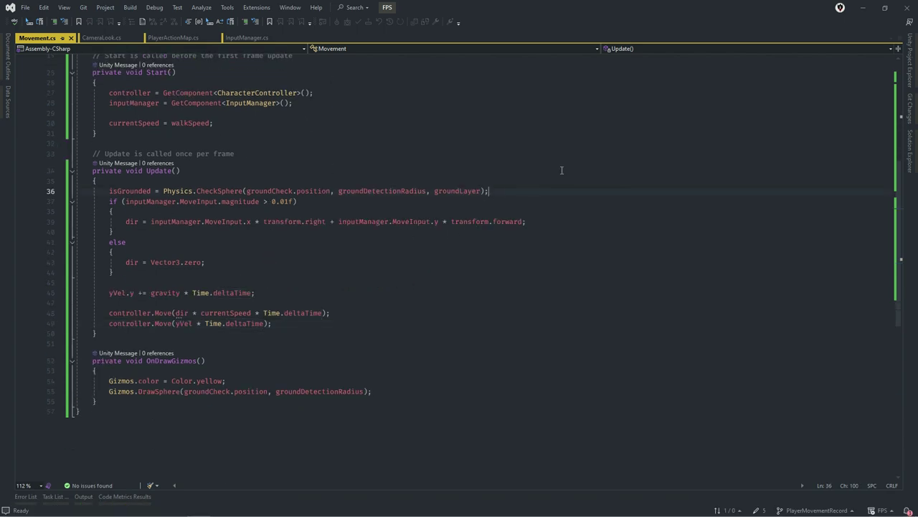
pyautogui.press('Return')
pyautogui.press('Return')
pyautogui.press('Return')
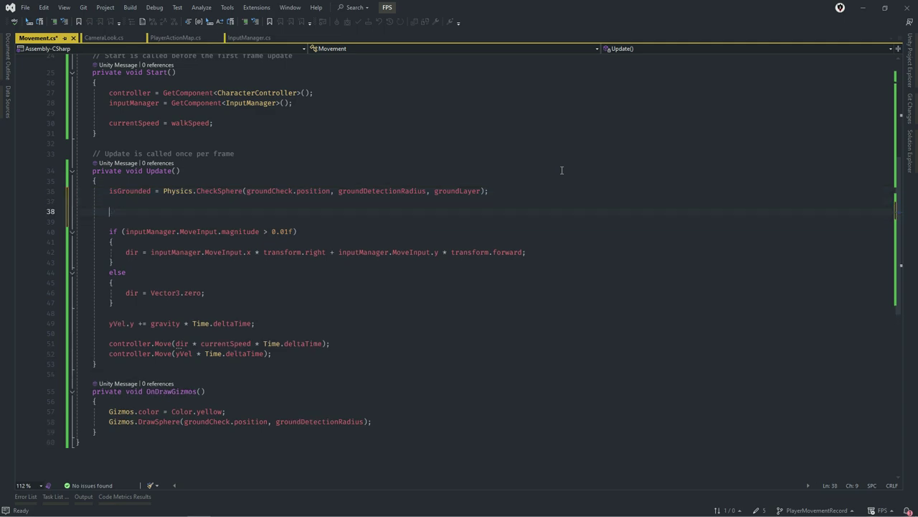
pyautogui.press('Up')
pyautogui.write('if')
pyautogui.press('Tab')
pyautogui.press('Return')
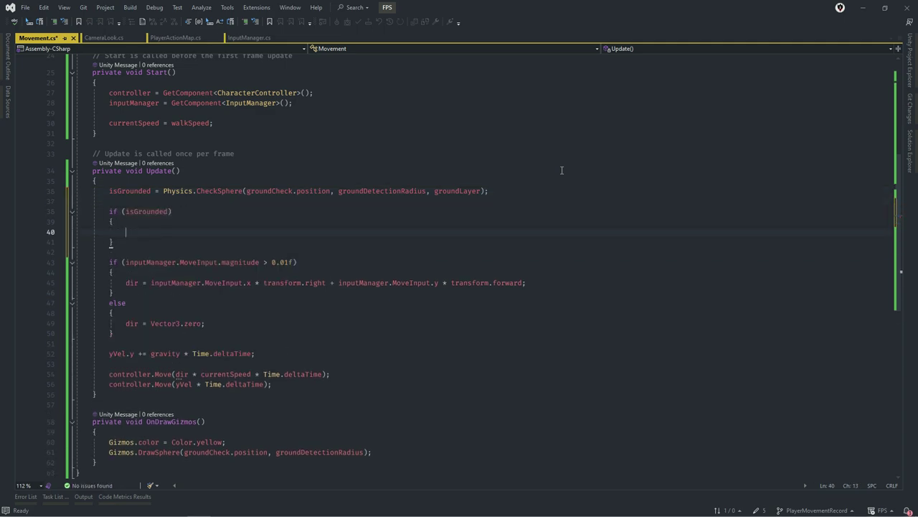
pyautogui.write('yVel')
pyautogui.write('.')
pyautogui.write('y = -0.2f')
pyautogui.write(';')
pyautogui.hotkey('ctrl', 's')
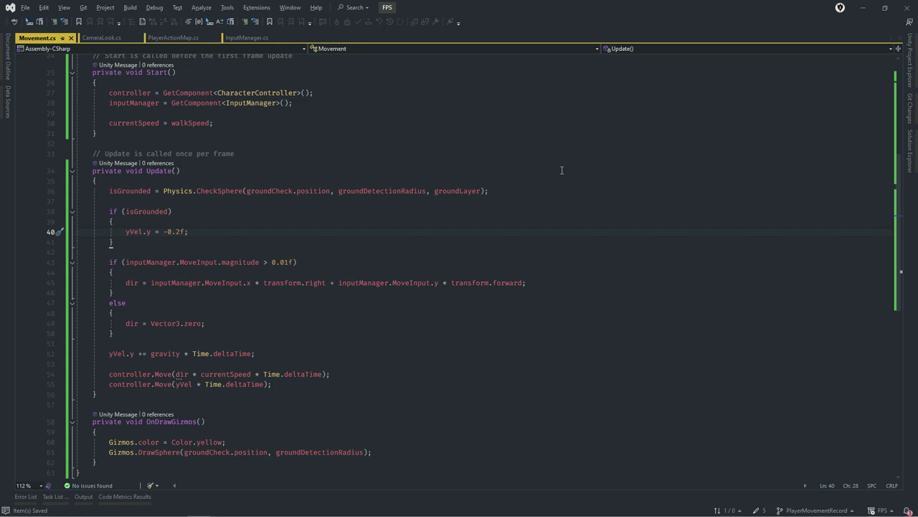
pyautogui.hotkey('alt', 'Tab')
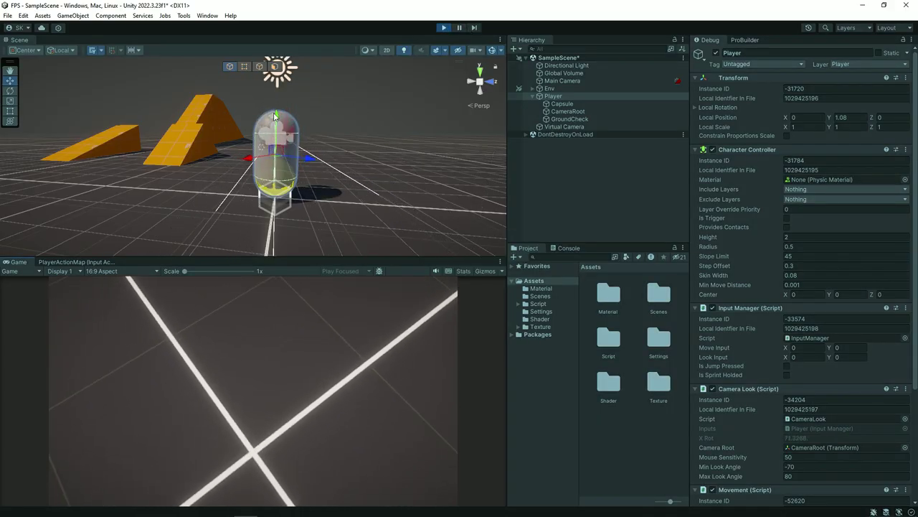
# Playtest two jumps with Space and bring the Movement component into view in the Inspector.
pyautogui.press('space')
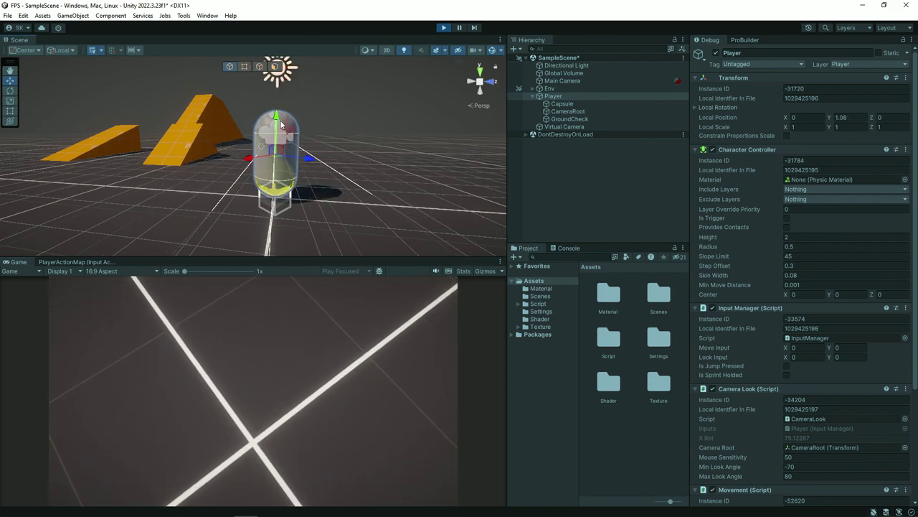
pyautogui.press('space')
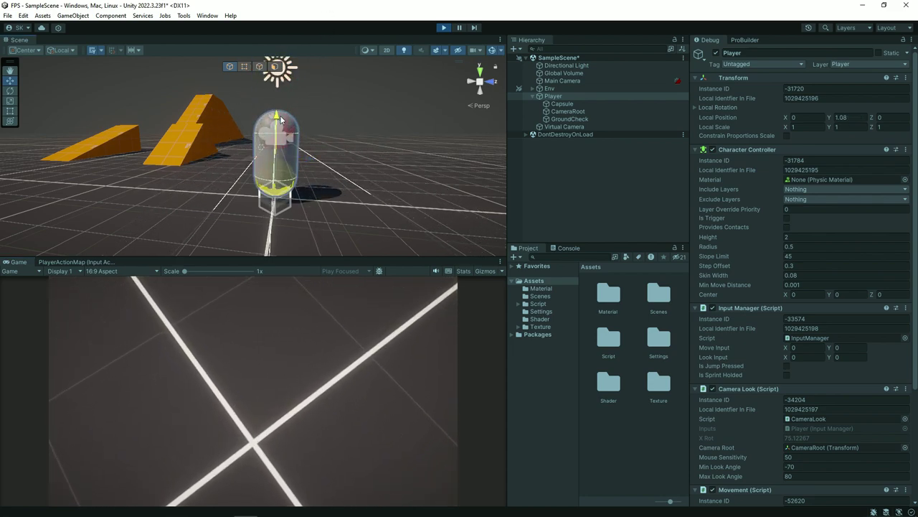
pyautogui.scroll(-5, 808, 364)
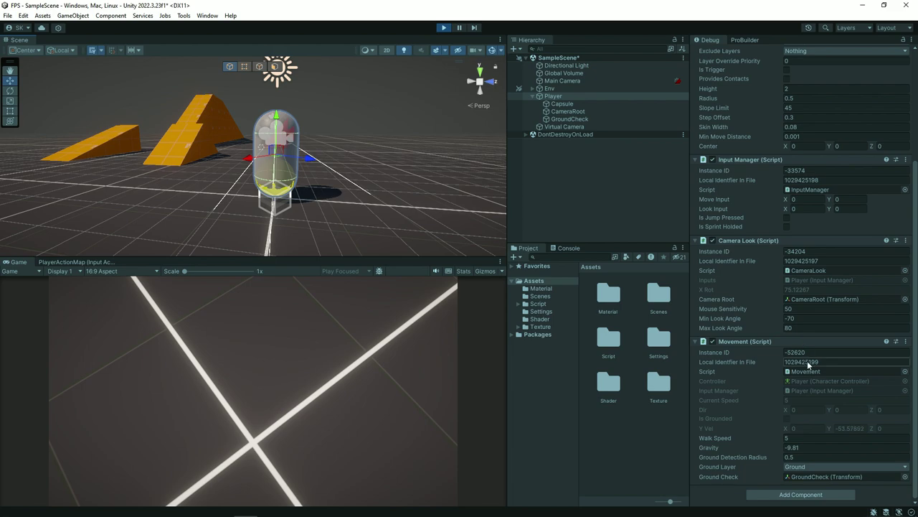
pyautogui.scroll(2, 394, 144)
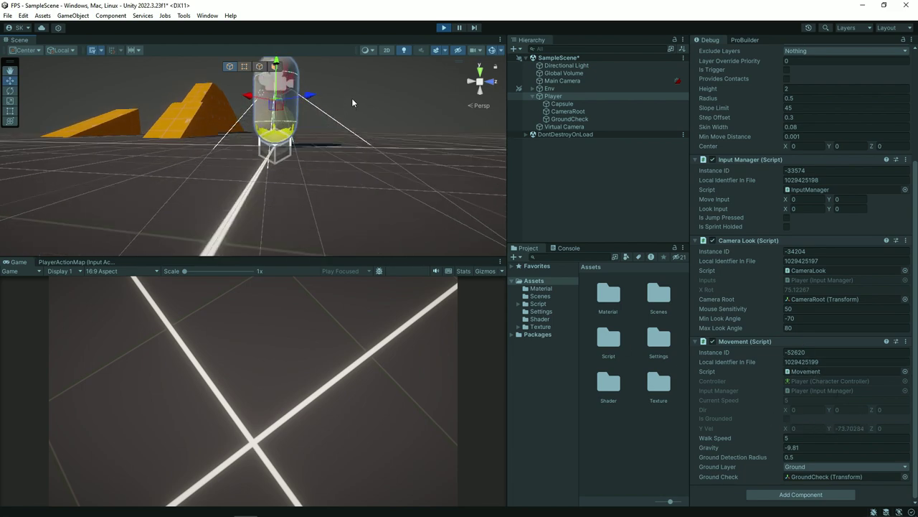
pyautogui.scroll(3, 394, 143)
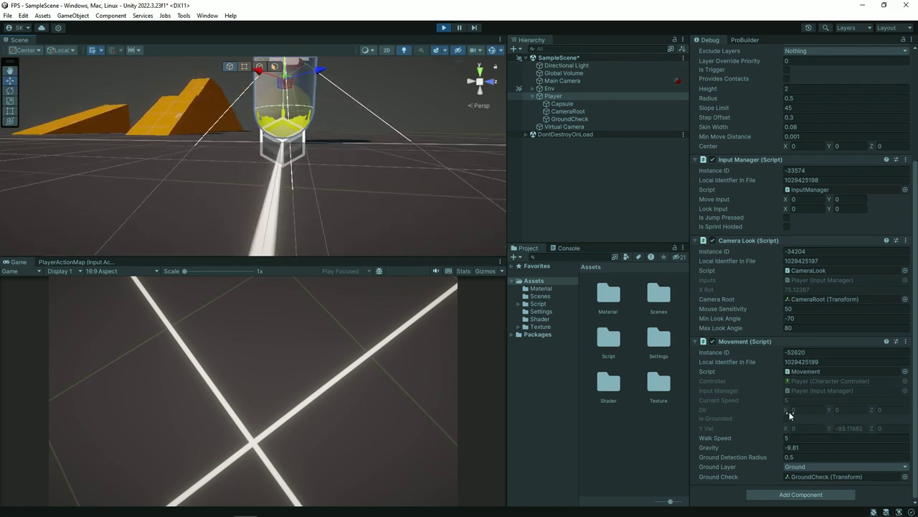
pyautogui.scroll(-1, 371, 126)
pyautogui.scroll(-3, 398, 186)
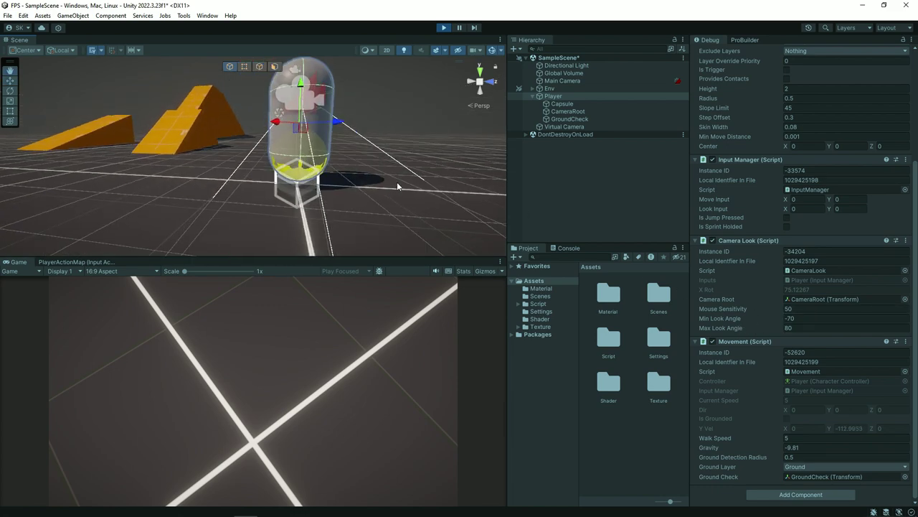
# Change the Ground Detection Radius from 0.5 to 0.45.
pyautogui.click(780, 459)
pyautogui.moveTo(780, 459); pyautogui.dragTo(785, 459)
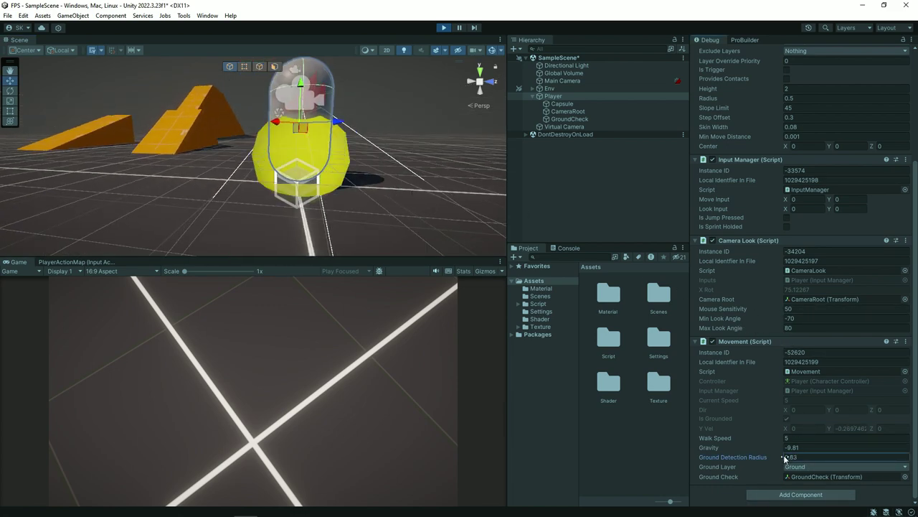
pyautogui.write('0.45')
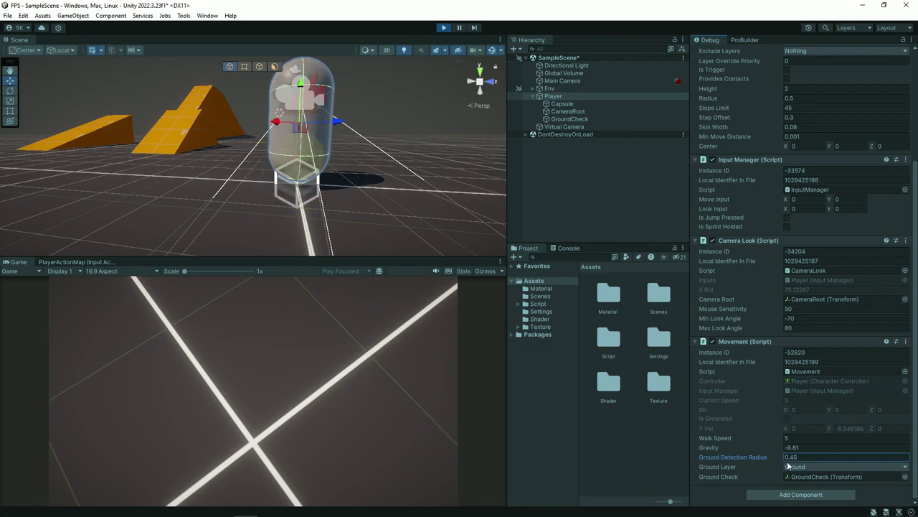
# Frame GroundCheck, drag it lower below the capsule, then reselect Player and review its components.
pyautogui.doubleClick(595, 118)
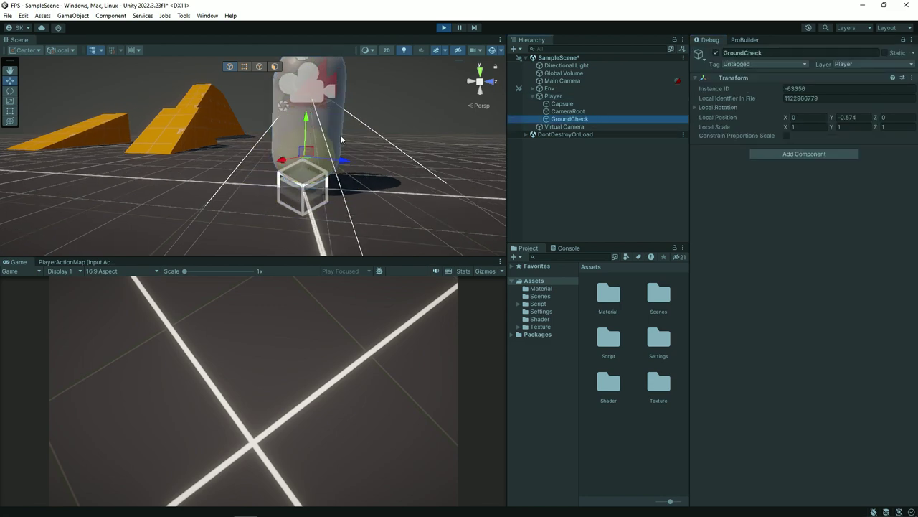
pyautogui.moveTo(277, 100); pyautogui.dragTo(277, 111)
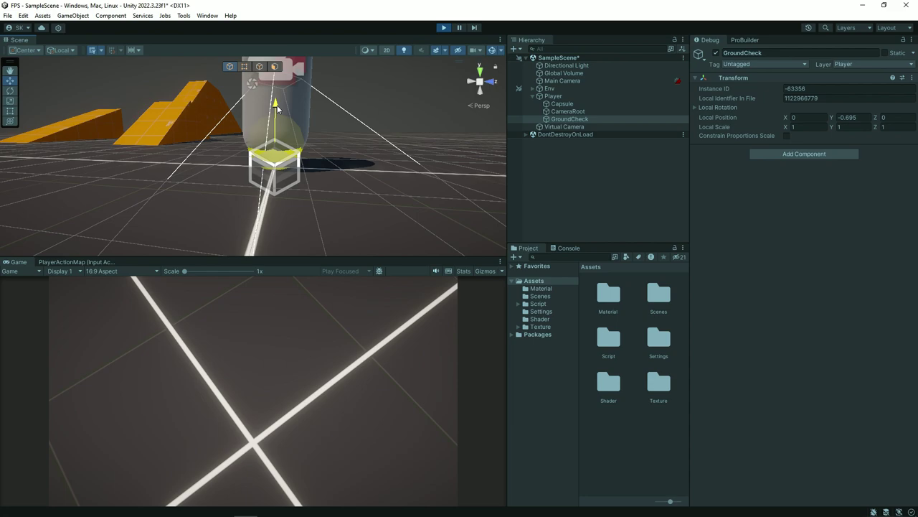
pyautogui.click(572, 95)
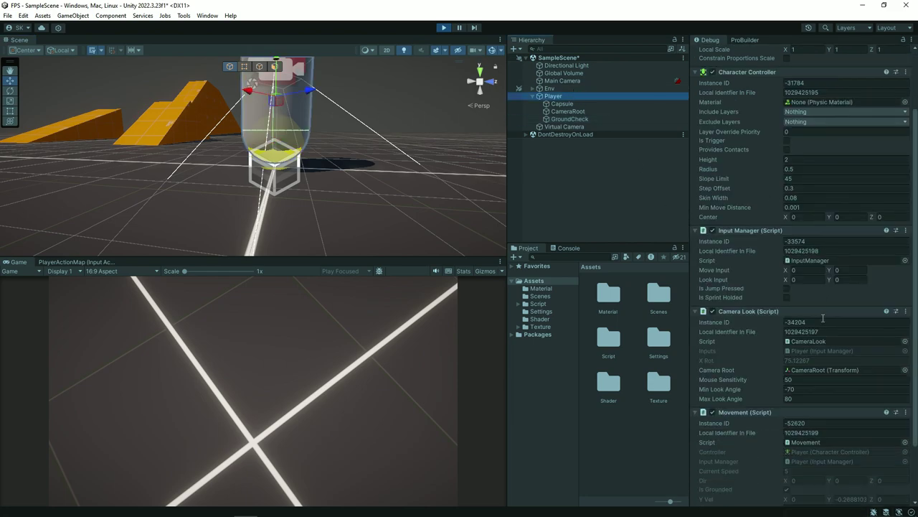
pyautogui.scroll(-3, 810, 431)
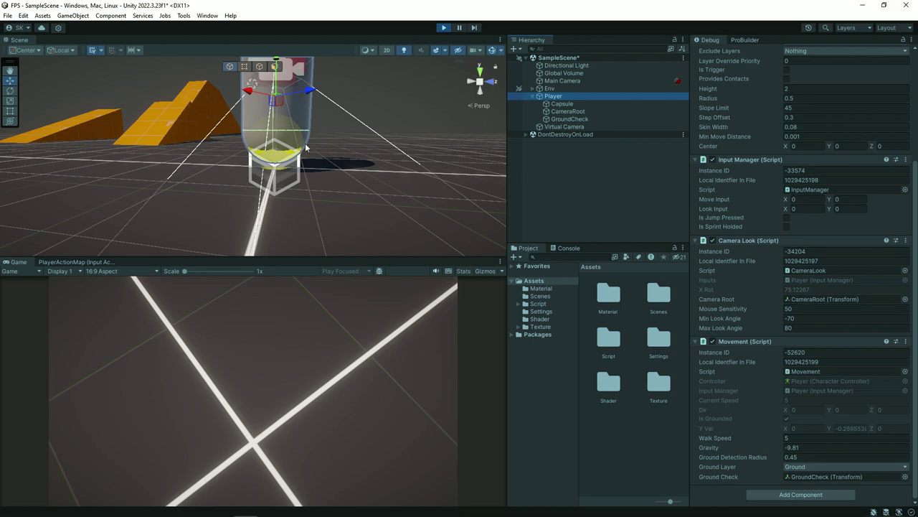
pyautogui.scroll(5, 289, 155)
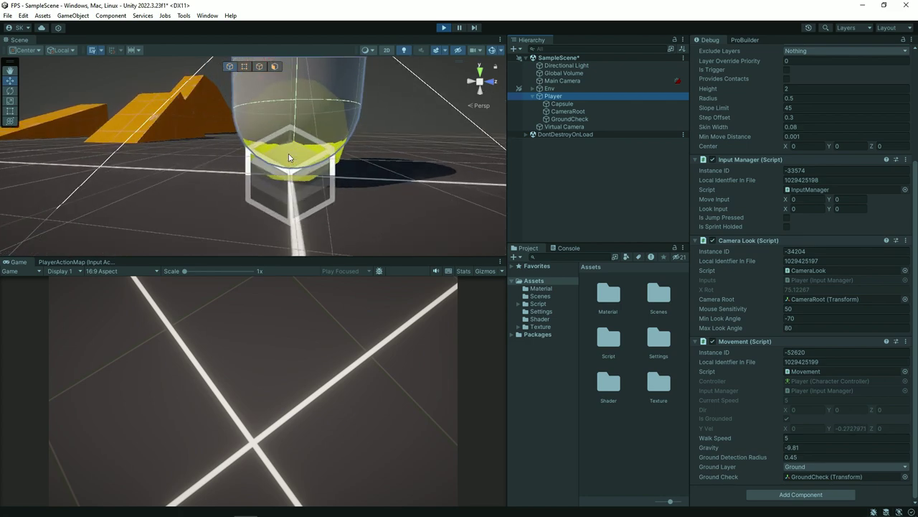
pyautogui.scroll(1, 290, 157)
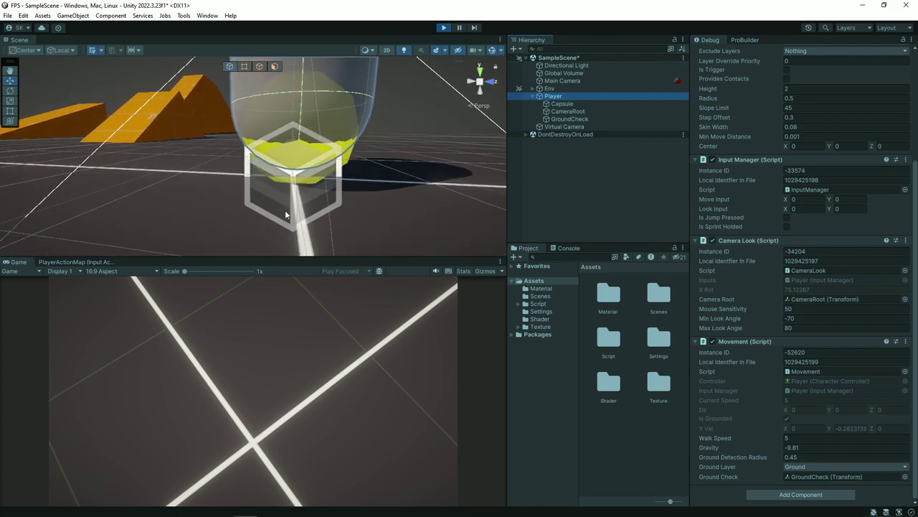
# Exit play mode, lower GroundCheck to about local Y -0.655, and view Player's Movement settings.
pyautogui.hotkey('ctrl', 'p')
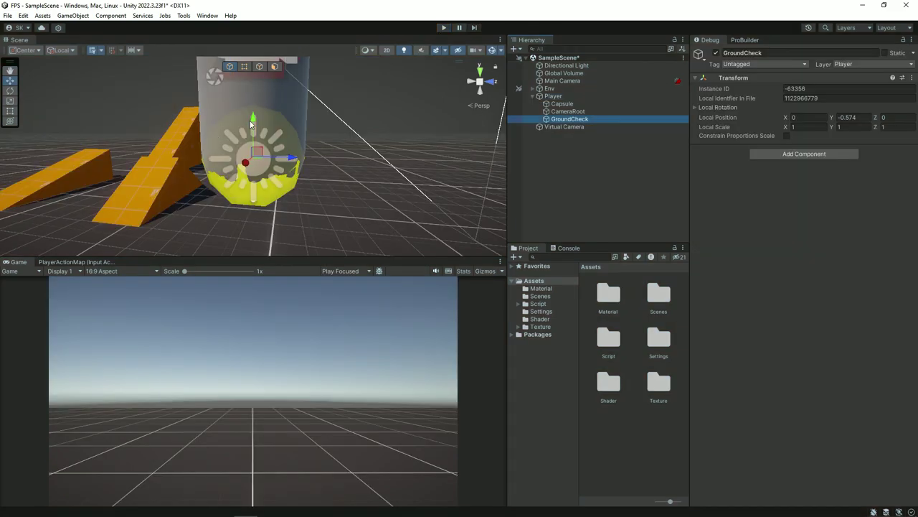
pyautogui.moveTo(251, 124); pyautogui.dragTo(257, 130)
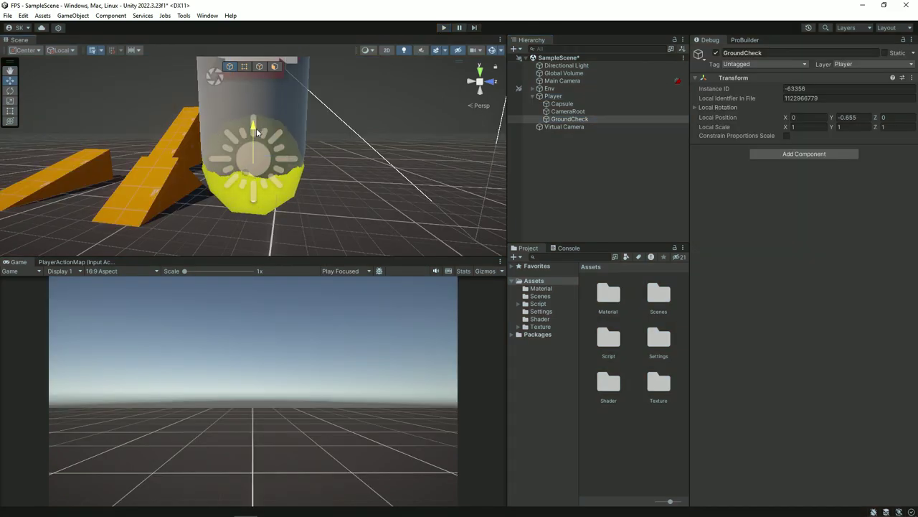
pyautogui.moveTo(257, 130); pyautogui.dragTo(309, 79, button='middle')
pyautogui.click(588, 98)
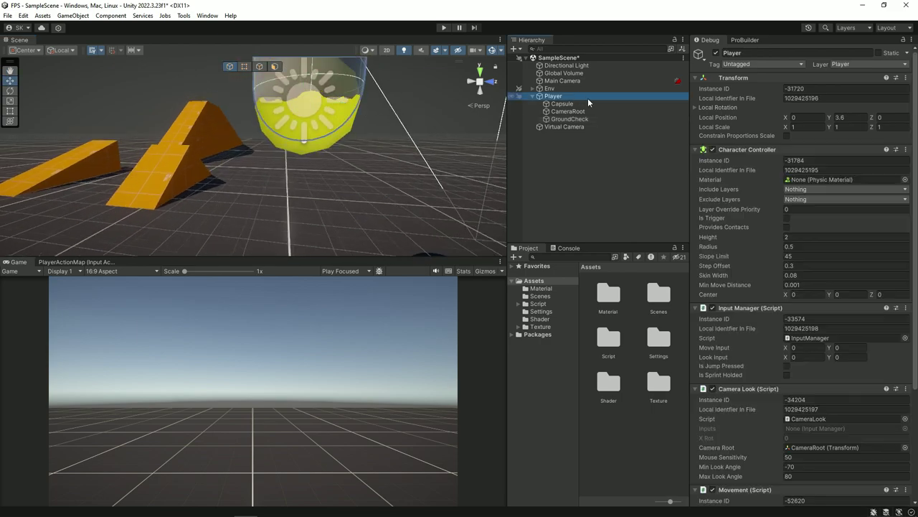
pyautogui.scroll(-4, 797, 248)
pyautogui.scroll(-2, 797, 248)
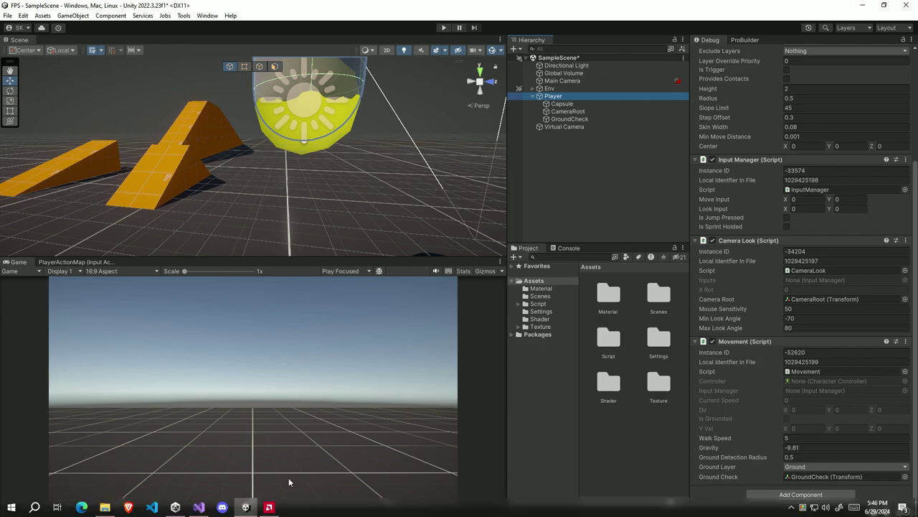
# Move the gravity lines below the horizontal controller.Move call, leaving blank lines for jump code.
pyautogui.click(199, 507)
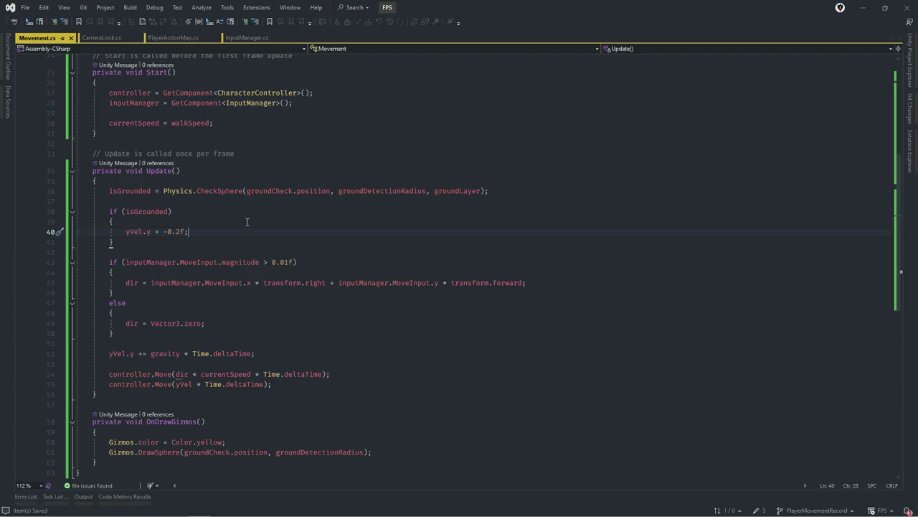
pyautogui.scroll(3, 281, 366)
pyautogui.scroll(-3, 281, 366)
pyautogui.scroll(-1, 280, 366)
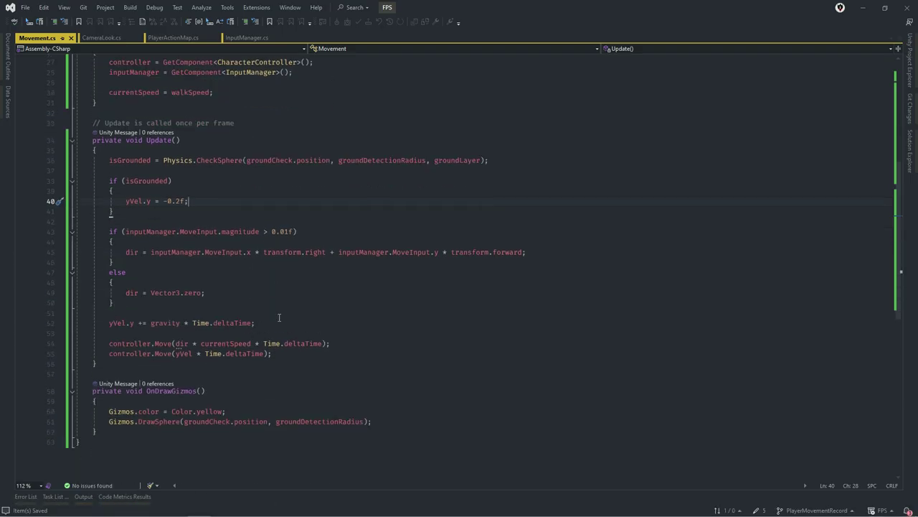
pyautogui.click(279, 317)
pyautogui.hotkey('alt', 'Down')
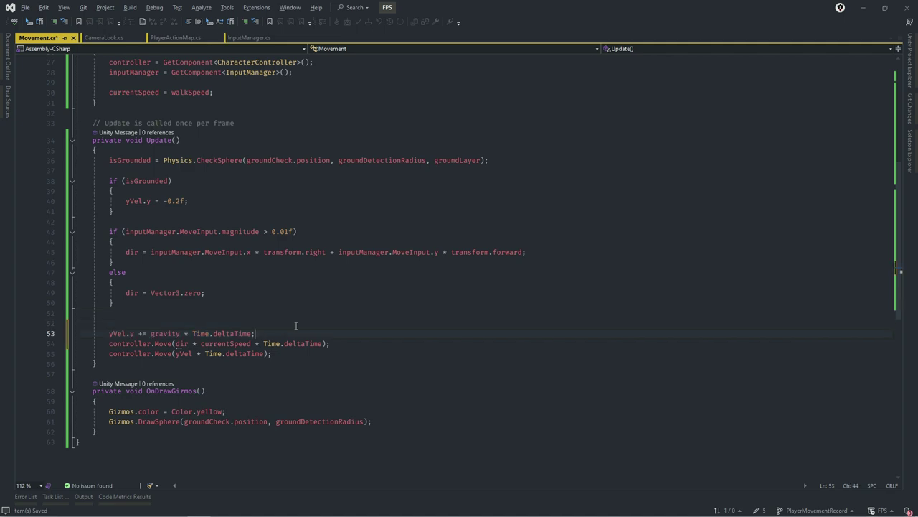
pyautogui.hotkey('alt', 'Down')
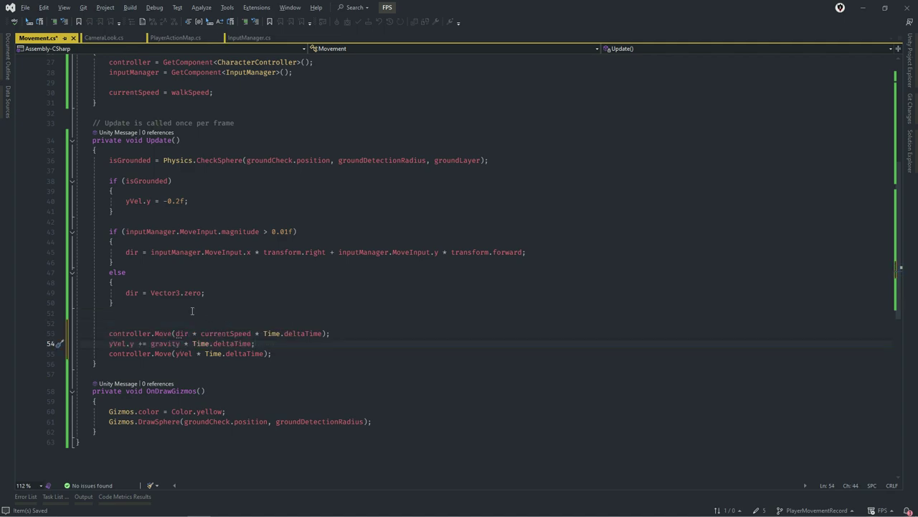
pyautogui.click(192, 322)
pyautogui.press('BackSpace')
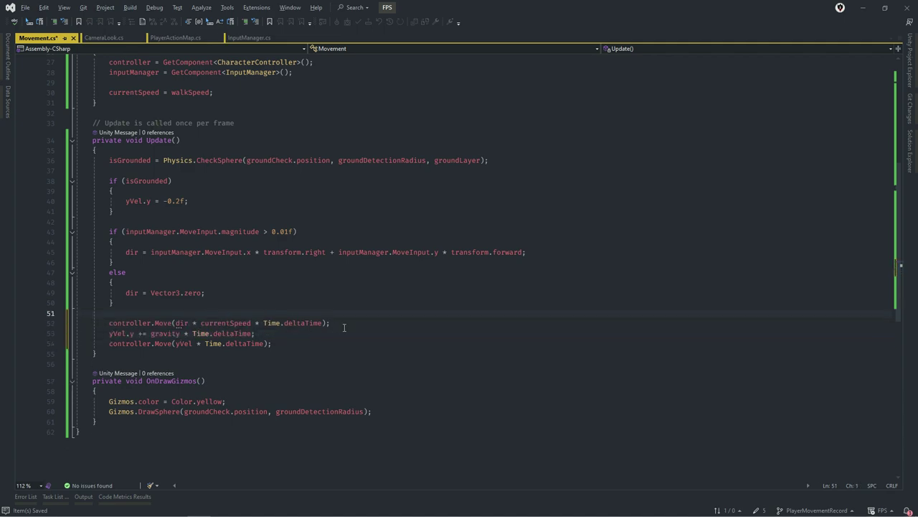
pyautogui.click(343, 327)
pyautogui.press('Return')
pyautogui.press('Return')
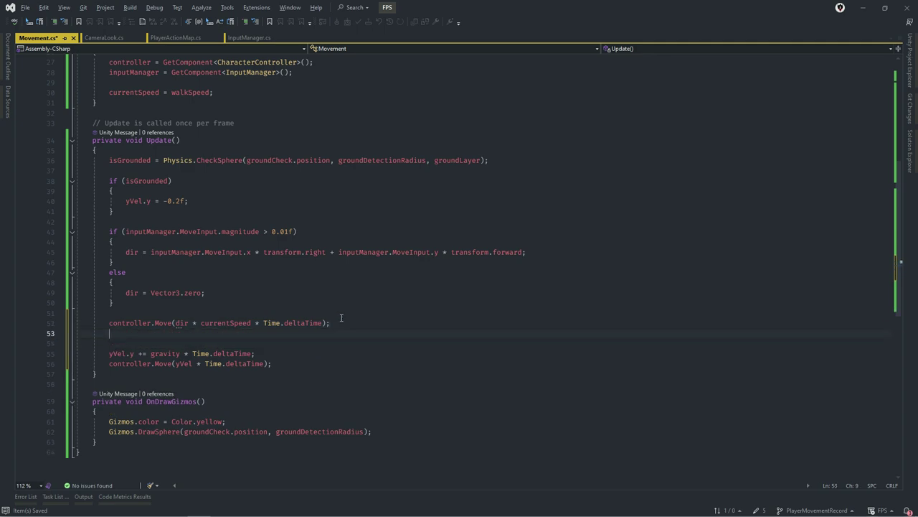
pyautogui.hotkey('ctrl', 'Return')
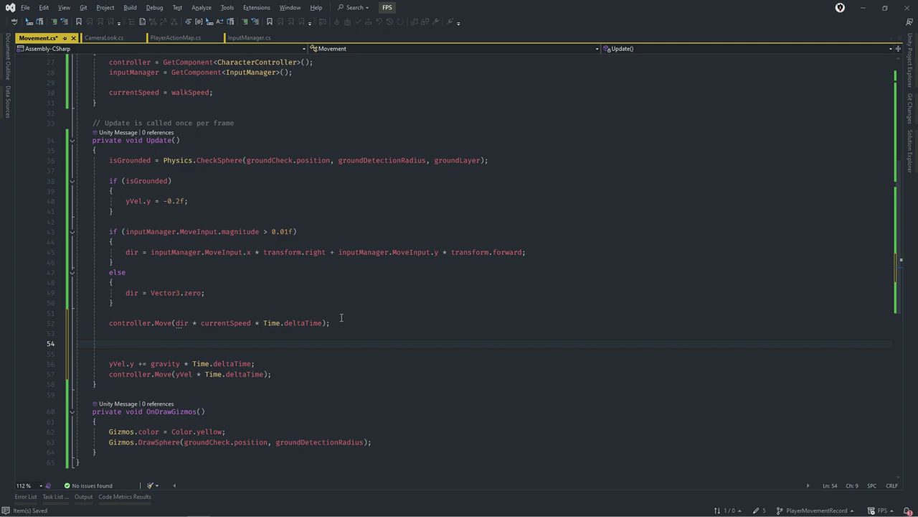
# Check the IsJumpPressed property in InputManager.cs, then go back to Movement.cs.
pyautogui.click(258, 43)
pyautogui.scroll(-1, 253, 101)
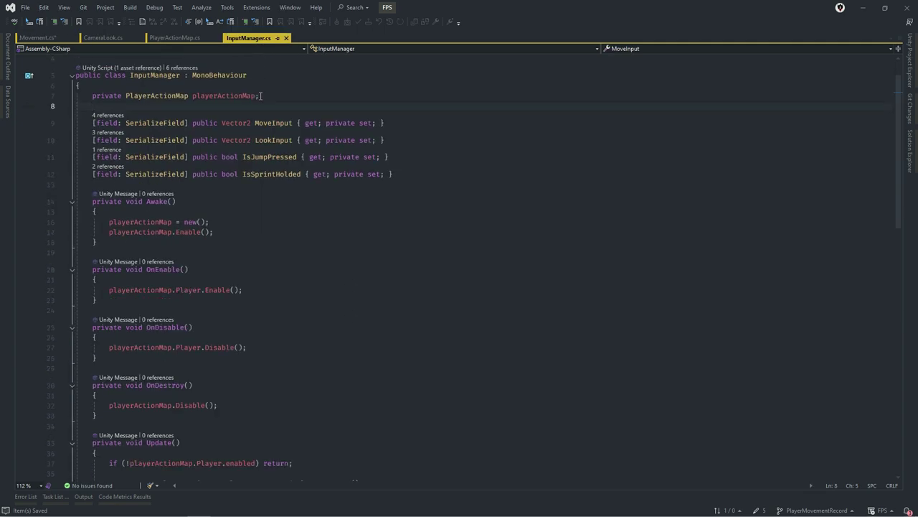
pyautogui.scroll(-2, 252, 101)
pyautogui.click(250, 99)
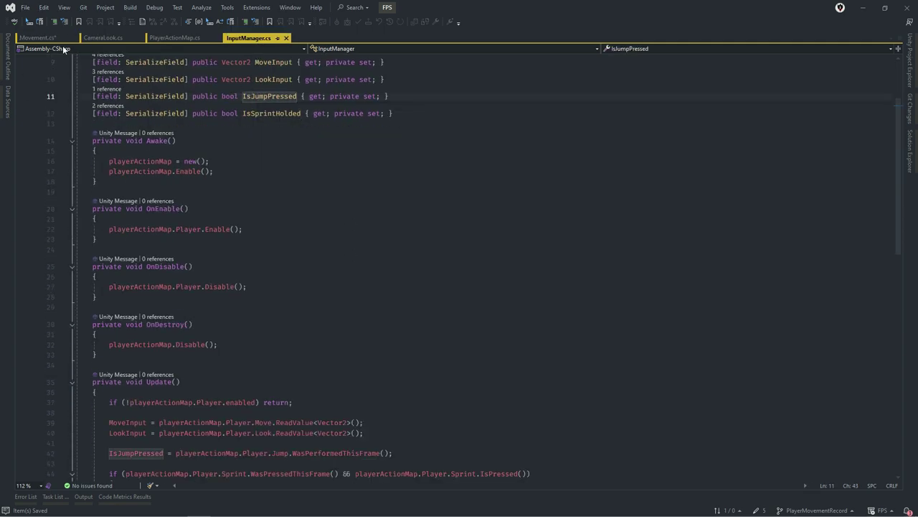
pyautogui.click(45, 36)
# Write the jump condition if (inputManager.IsJumpPressed && isGrounded).
pyautogui.write('if')
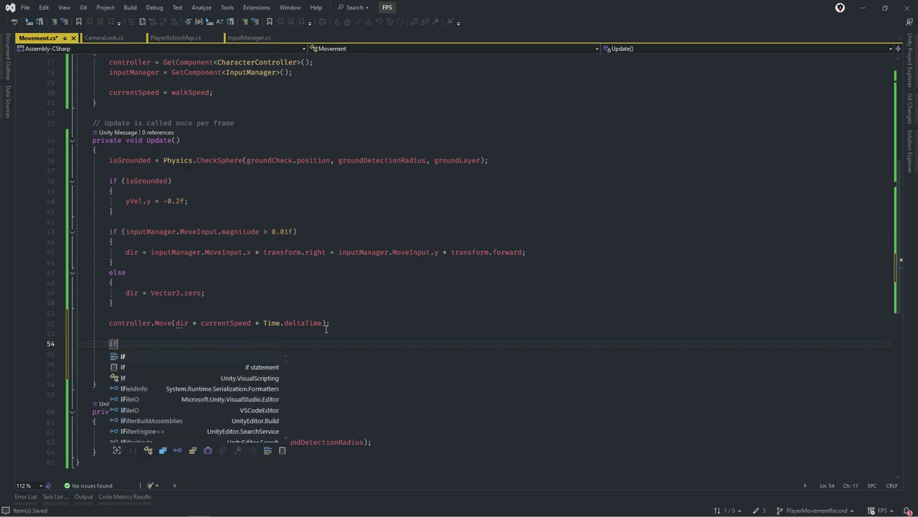
pyautogui.write('(')
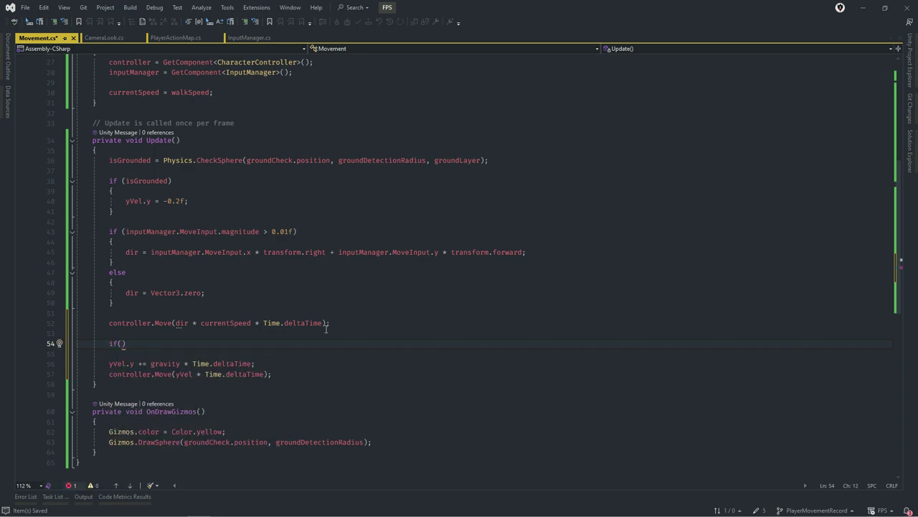
pyautogui.write('in')
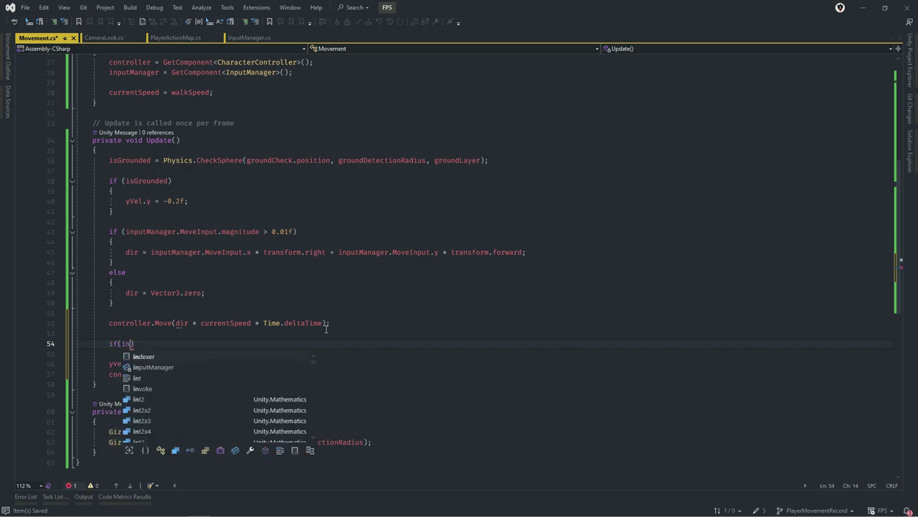
pyautogui.write('p')
pyautogui.press('Tab')
pyautogui.write('.i')
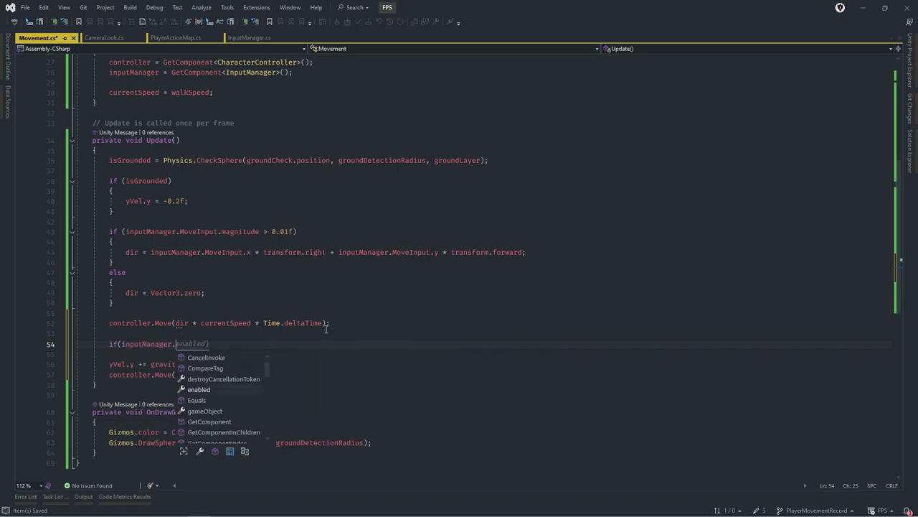
pyautogui.write('s')
pyautogui.press('Down')
pyautogui.press('Down')
pyautogui.press('Tab')
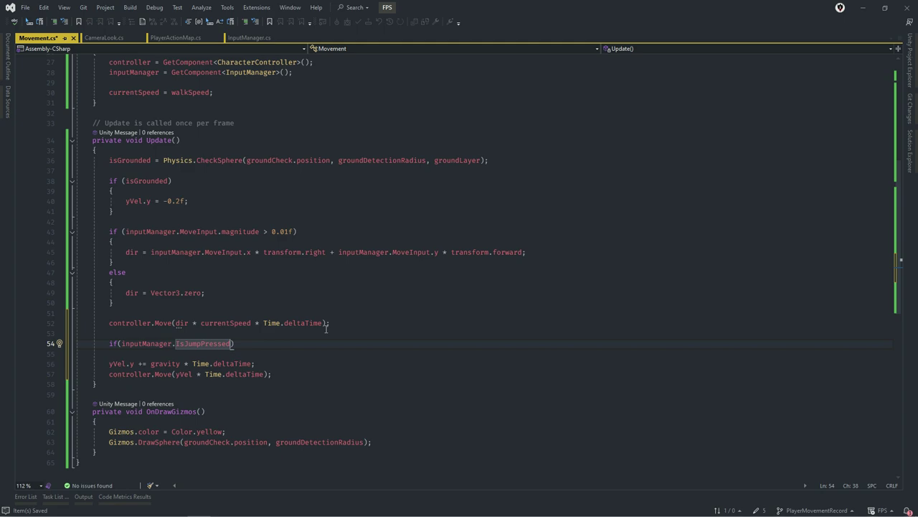
pyautogui.write('&& i')
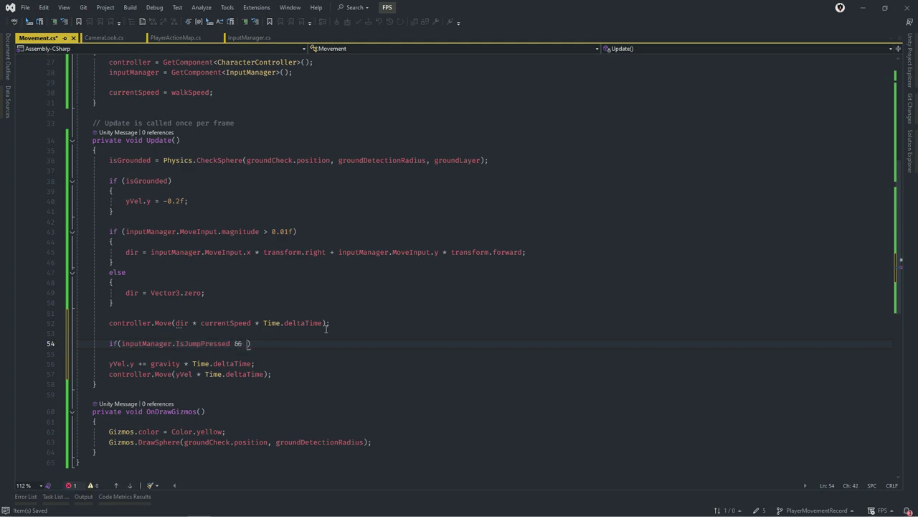
pyautogui.write('s')
pyautogui.press('Down')
pyautogui.press('Tab')
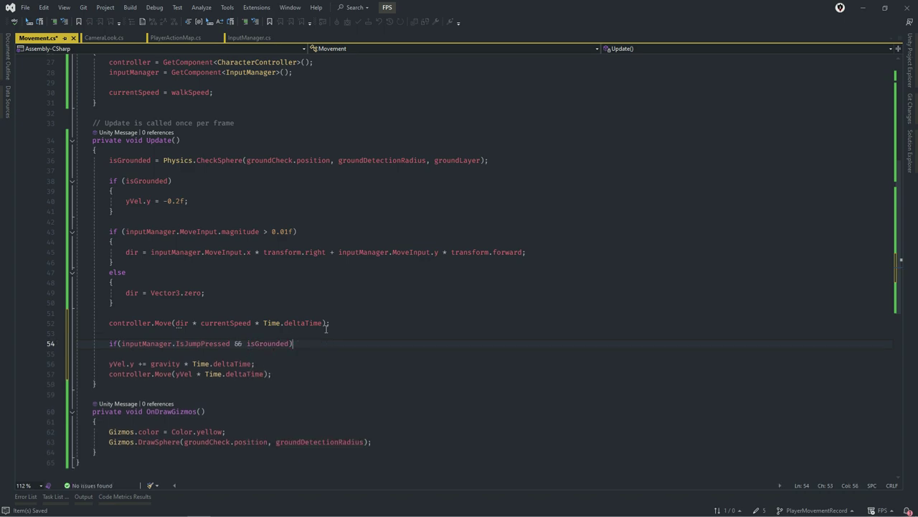
# Open the block and begin yVel.y = Mathf.Sqrt(-2 * gravity * ...
pyautogui.press('End')
pyautogui.press('Return')
pyautogui.write('{')
pyautogui.press('Return')
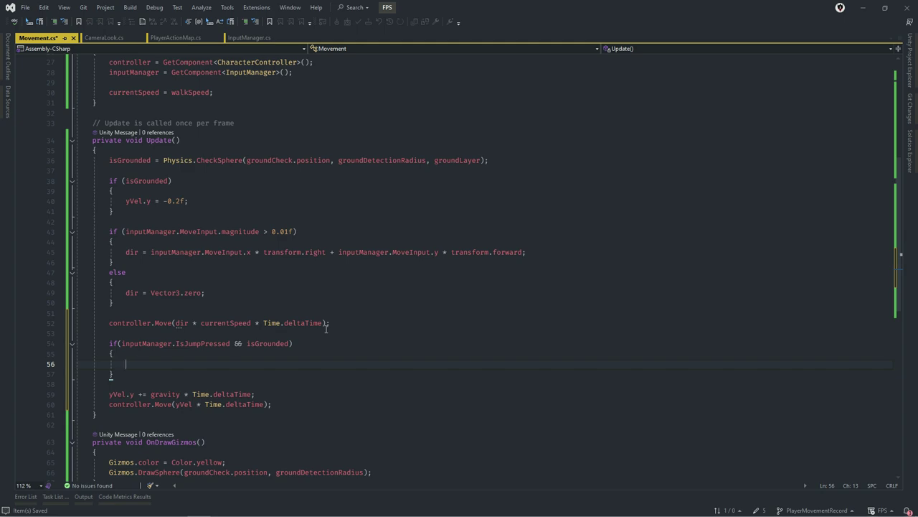
pyautogui.write('yVel.')
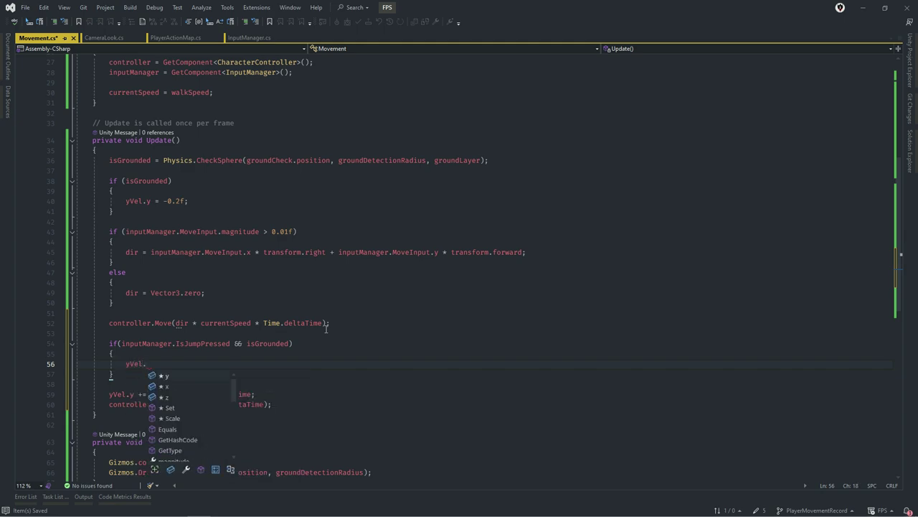
pyautogui.write('y = ')
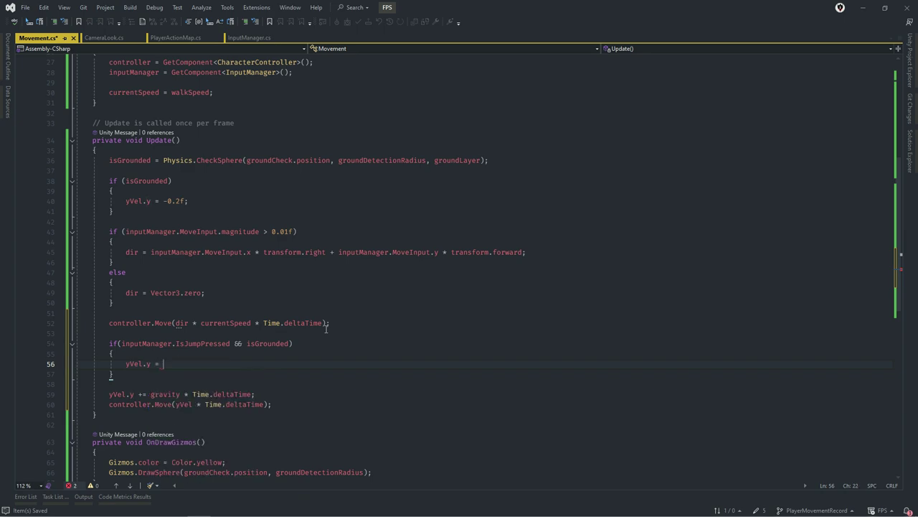
pyautogui.write('Math')
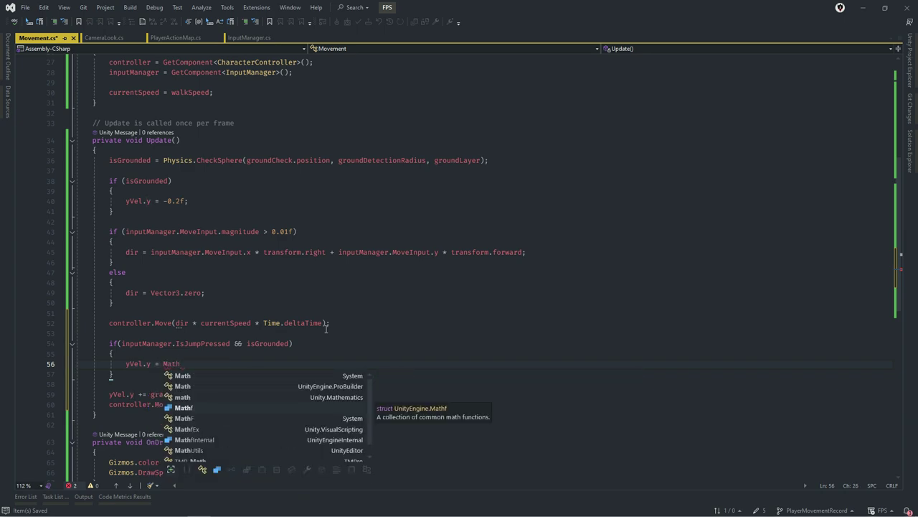
pyautogui.write('f.sq(')
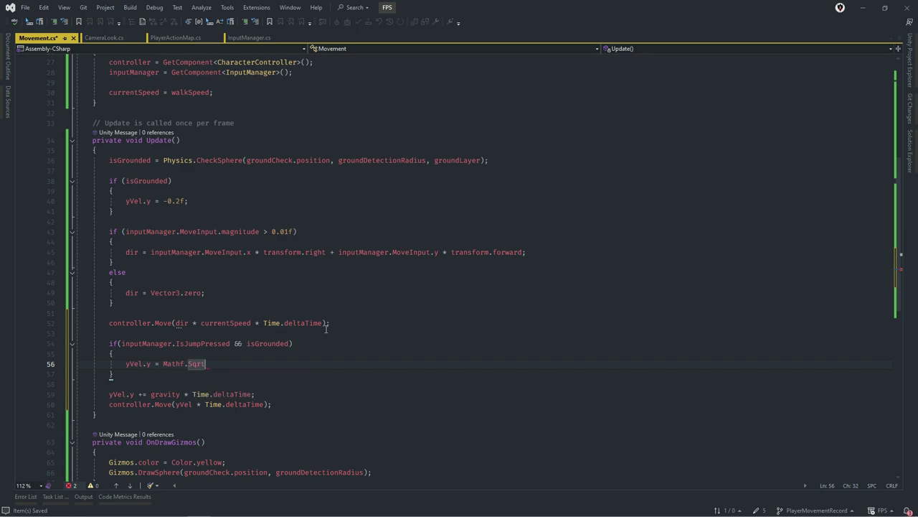
pyautogui.write('-2')
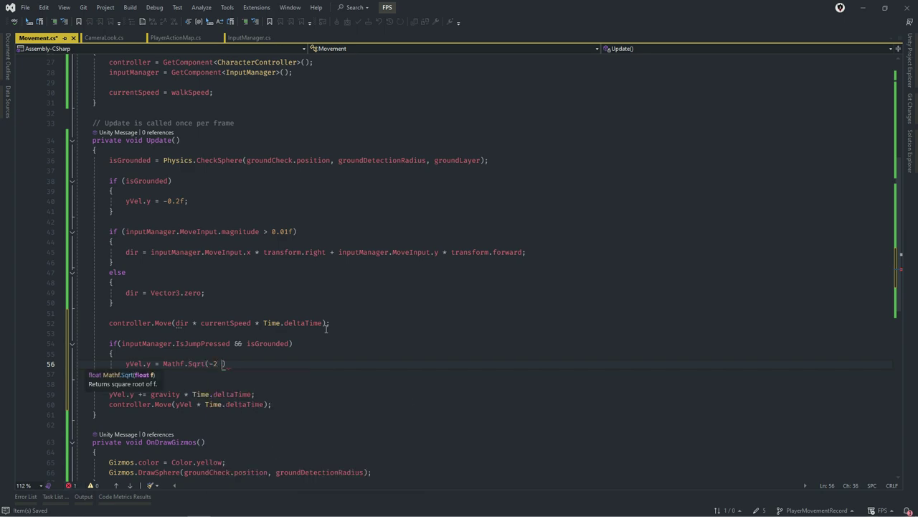
pyautogui.write(' * g')
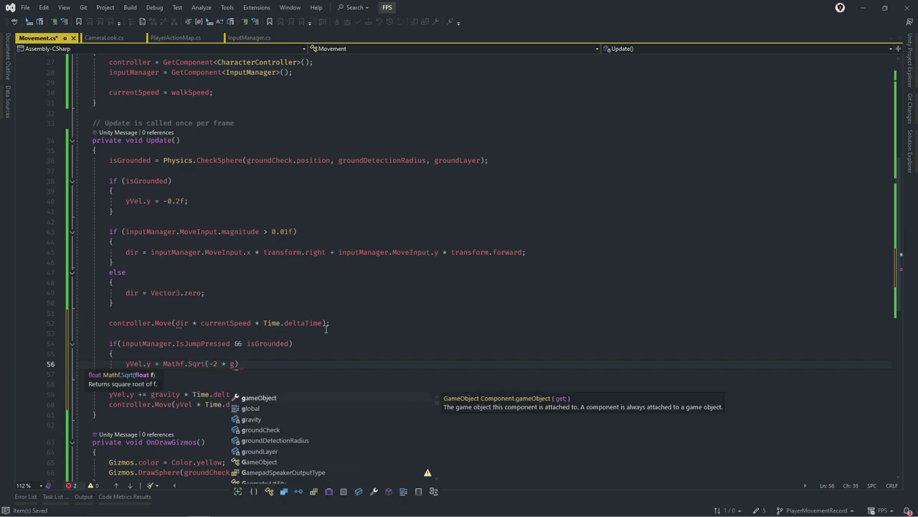
pyautogui.write('ravity *')
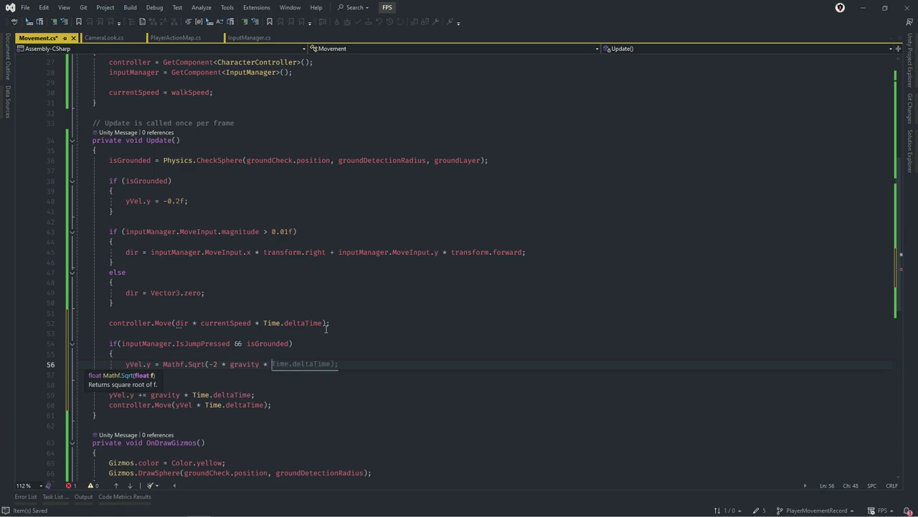
# Add a [SerializeField] private float jumpHeight field below walkSpeed and save.
pyautogui.scroll(4, 327, 328)
pyautogui.scroll(2, 331, 193)
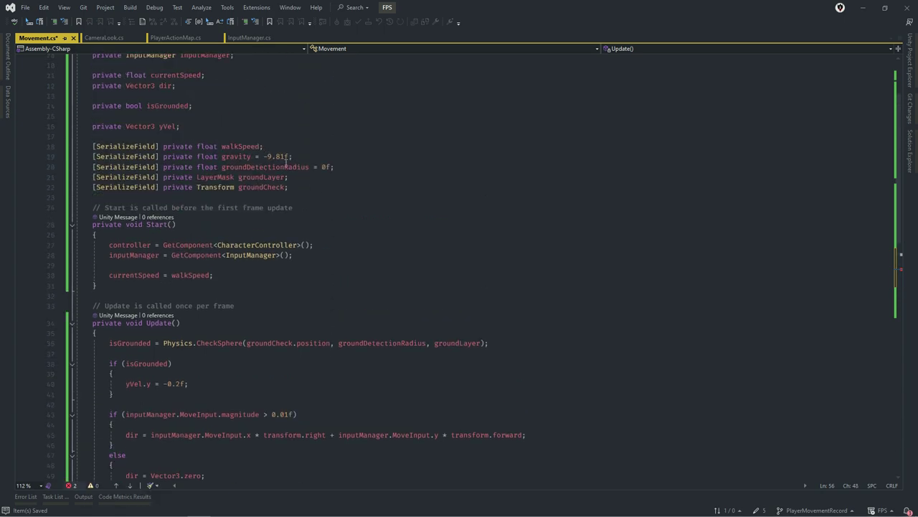
pyautogui.click(314, 149)
pyautogui.press('Return')
pyautogui.write('[Ser')
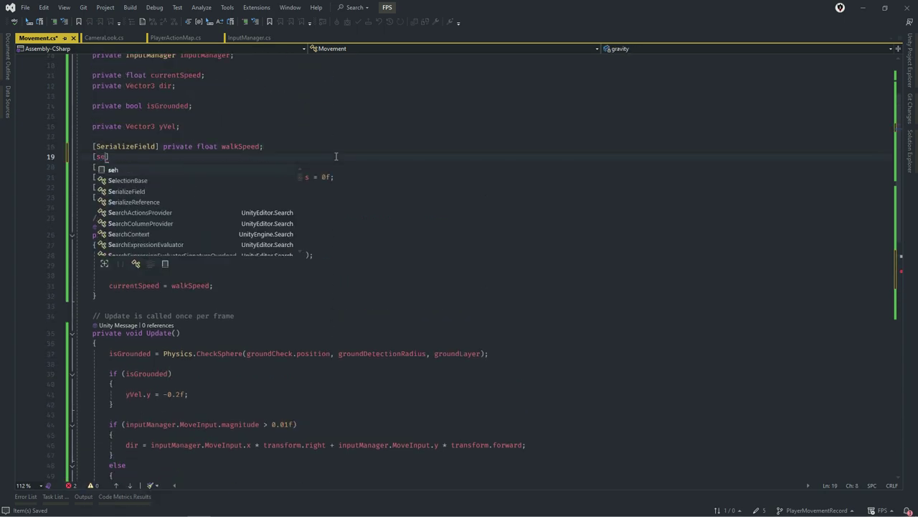
pyautogui.press('Tab')
pyautogui.write('pri')
pyautogui.press('Tab')
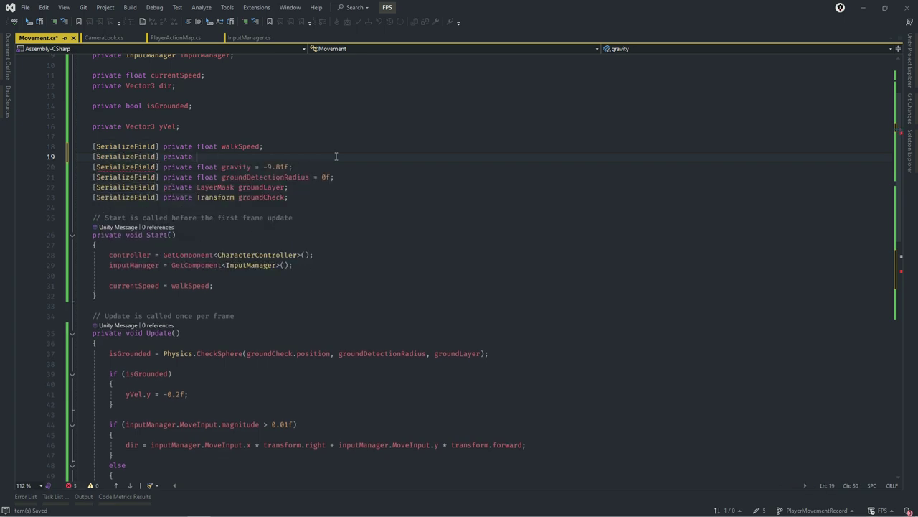
pyautogui.write('flo')
pyautogui.press('Tab')
pyautogui.write('jumpHe')
pyautogui.write('ight;')
pyautogui.hotkey('ctrl', 's')
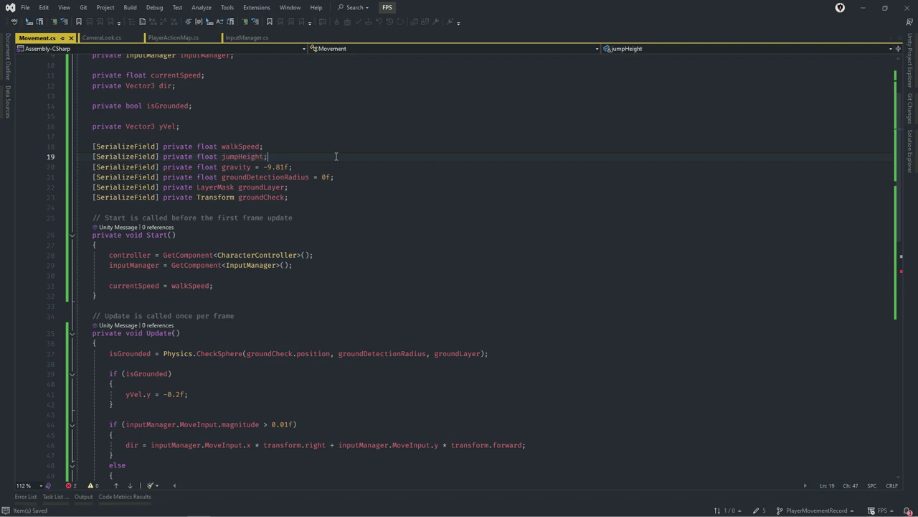
# Complete the jump line as Mathf.Sqrt(-2 * gravity * jumpHeight);, save, and return to Unity.
pyautogui.scroll(-3, 335, 155)
pyautogui.scroll(-2, 299, 385)
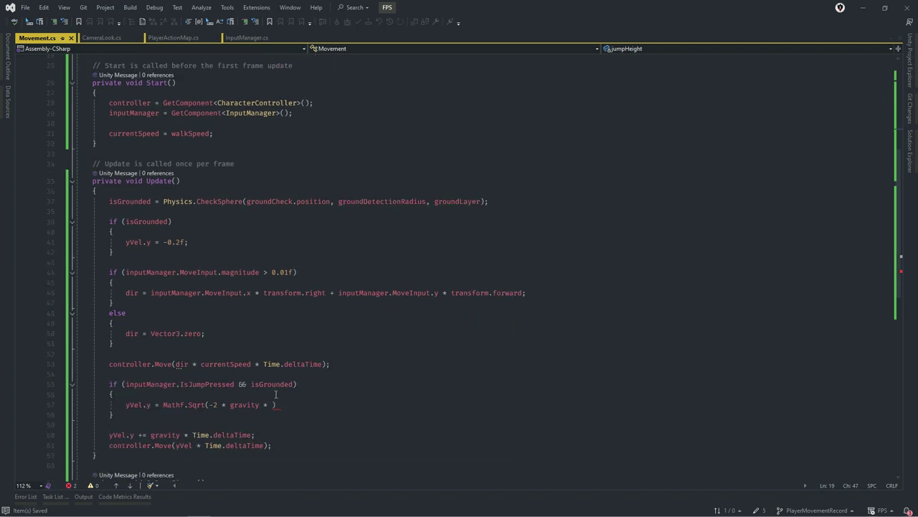
pyautogui.click(272, 405)
pyautogui.write('jumpHeight')
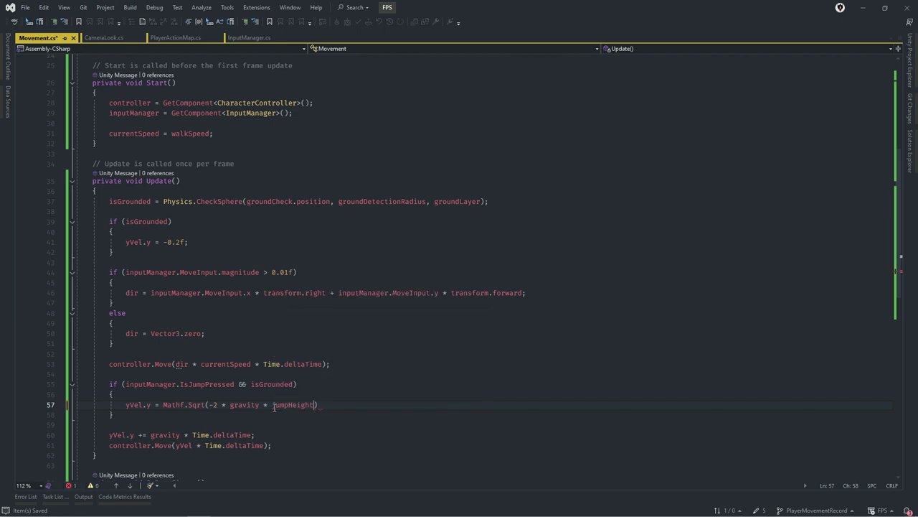
pyautogui.write(');')
pyautogui.hotkey('ctrl', 's')
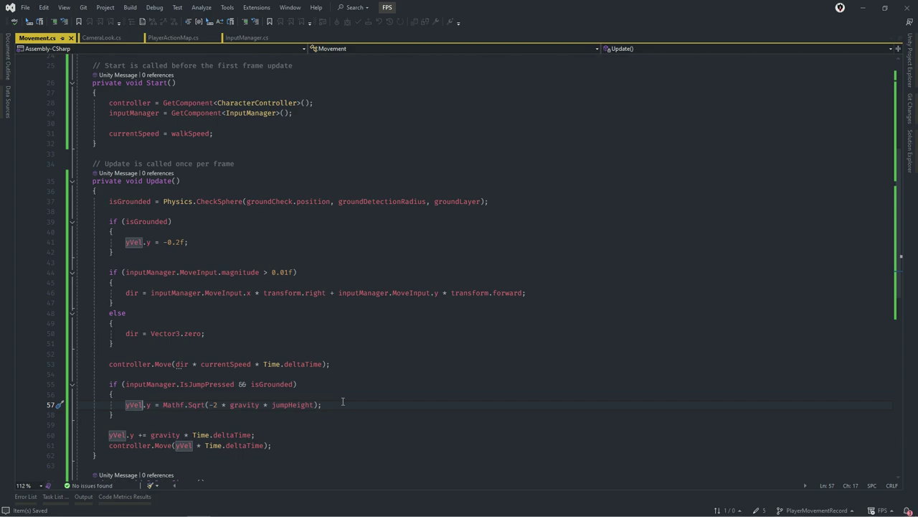
pyautogui.hotkey('alt', 'Tab')
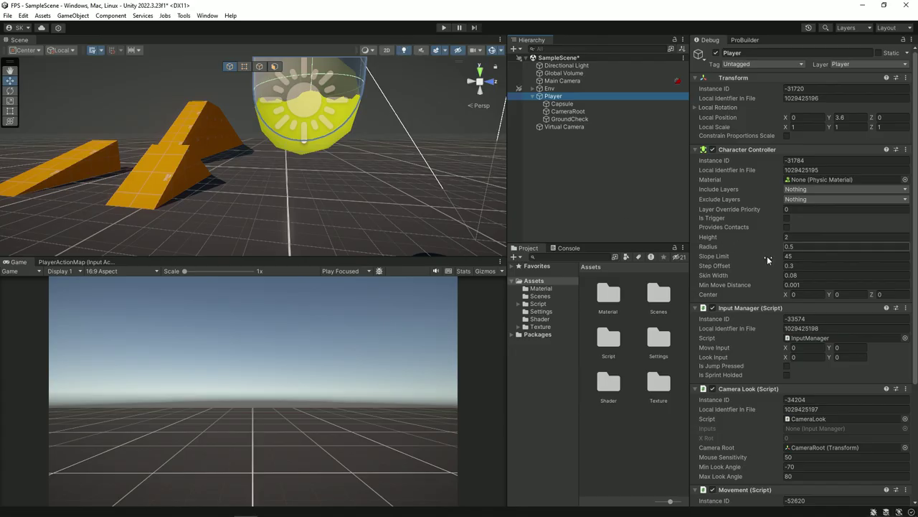
# Set the Movement component's Jump Height to 5 and playtest it.
pyautogui.scroll(-3, 774, 313)
pyautogui.scroll(-2, 773, 314)
pyautogui.scroll(-1, 773, 313)
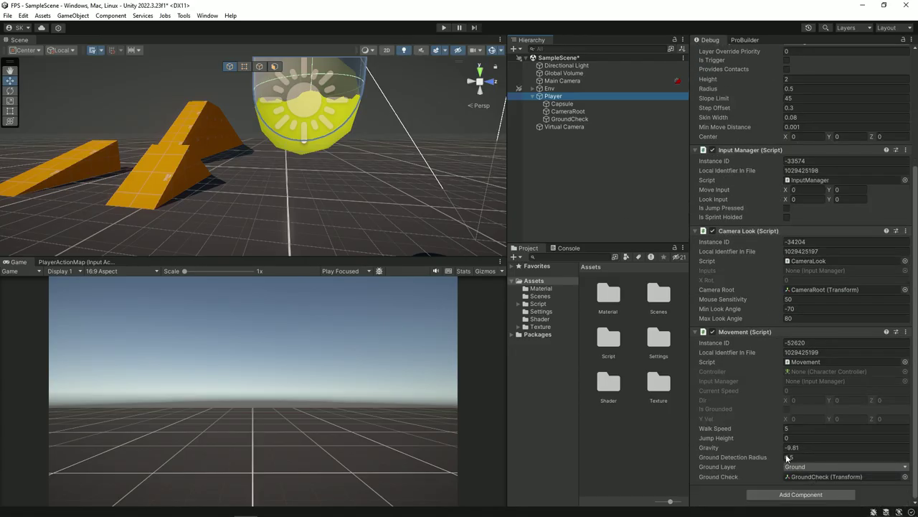
pyautogui.click(799, 436)
pyautogui.write('5')
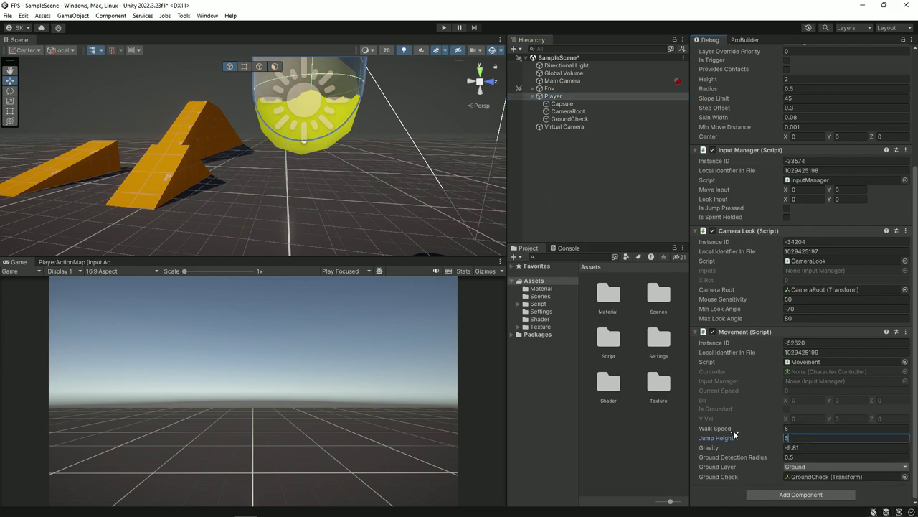
pyautogui.click(444, 28)
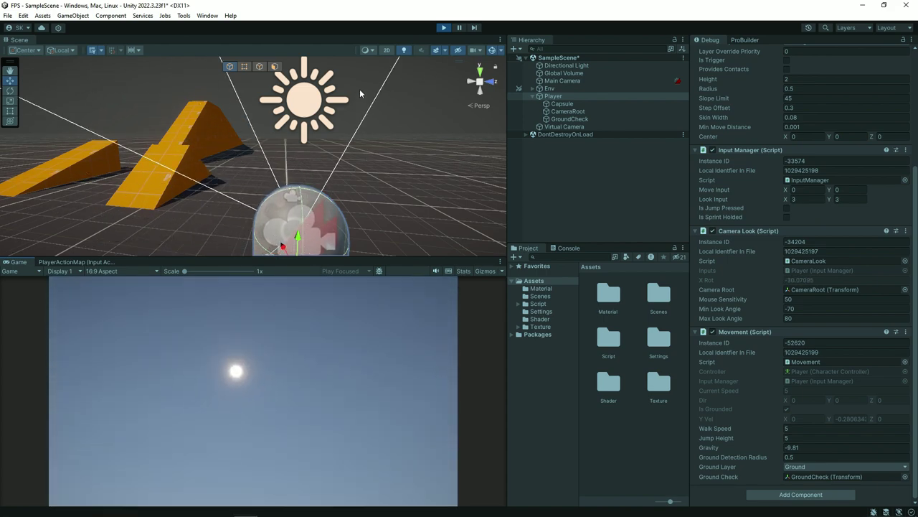
pyautogui.click(443, 28)
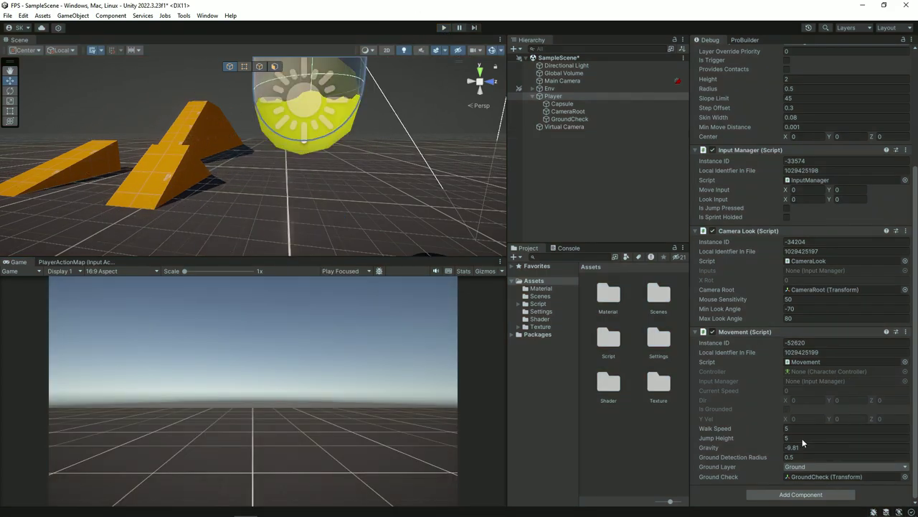
# Lower Jump Height to 3, playtest with WASD movement, then return to Movement.cs in Visual Studio.
pyautogui.click(802, 438)
pyautogui.write('3')
pyautogui.press('Return')
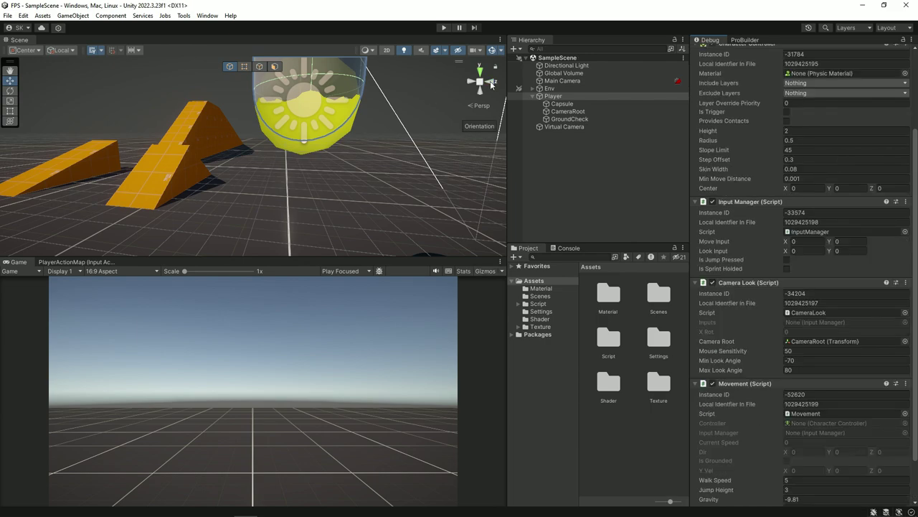
pyautogui.click(444, 27)
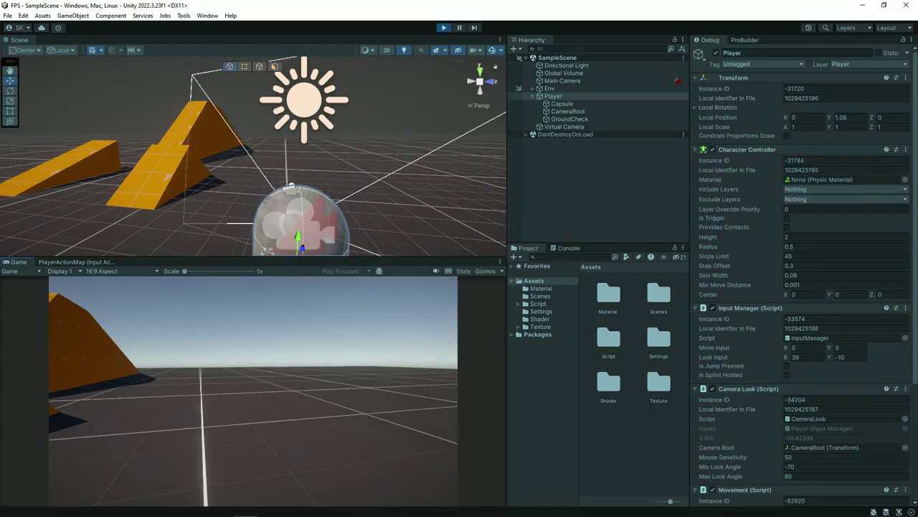
pyautogui.press('d')
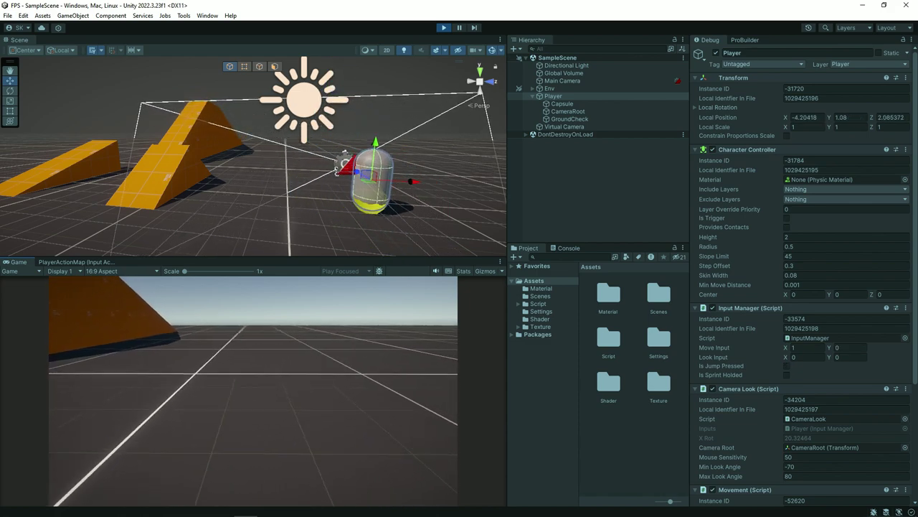
pyautogui.press('w')
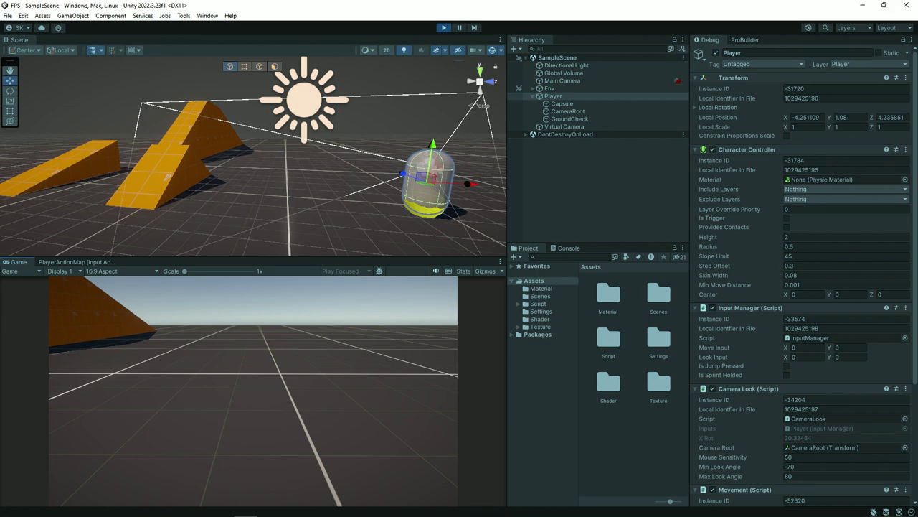
pyautogui.press('a')
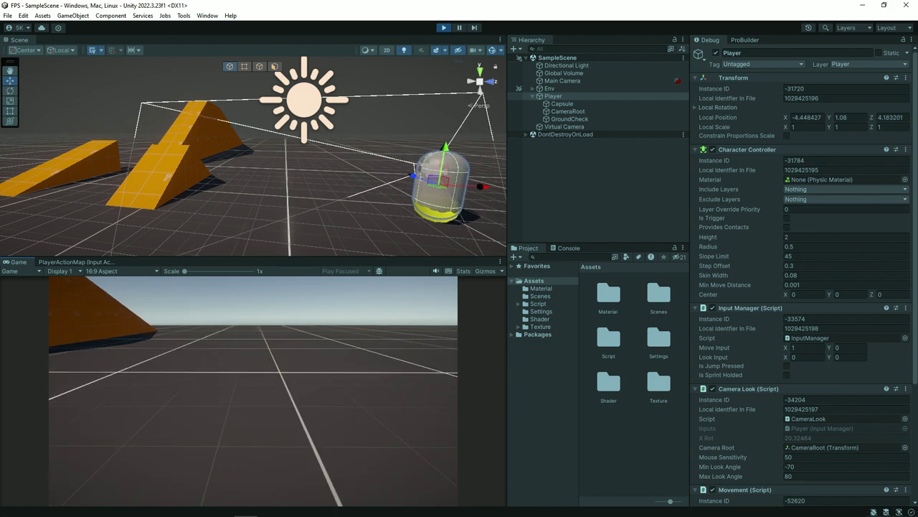
pyautogui.press('d')
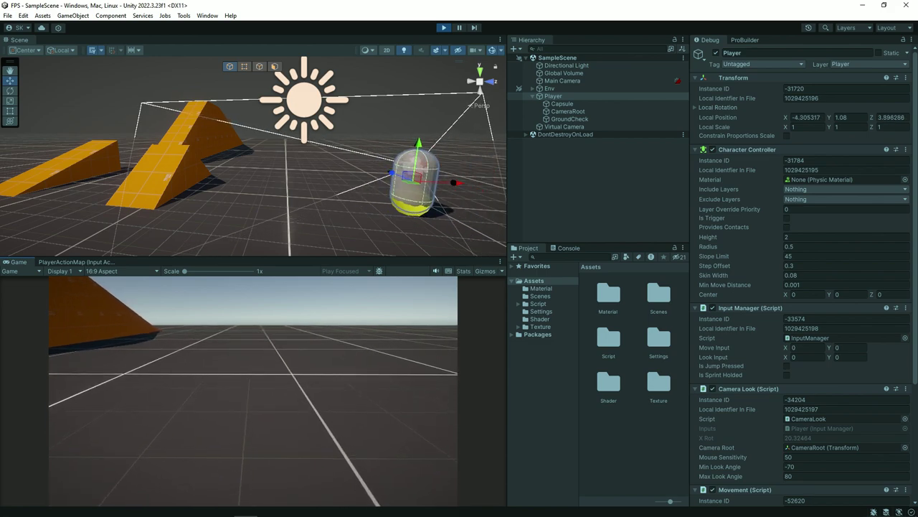
pyautogui.press('Escape')
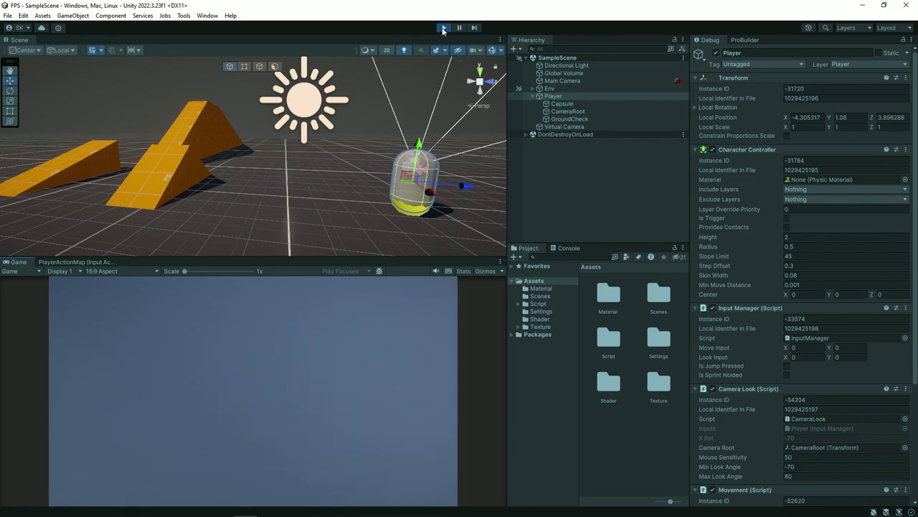
pyautogui.click(442, 30)
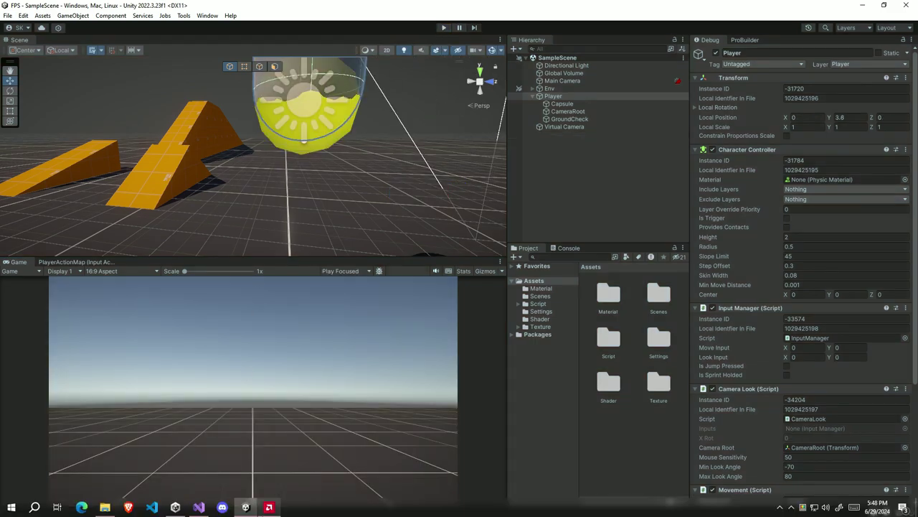
pyautogui.click(198, 507)
pyautogui.scroll(7, 236, 195)
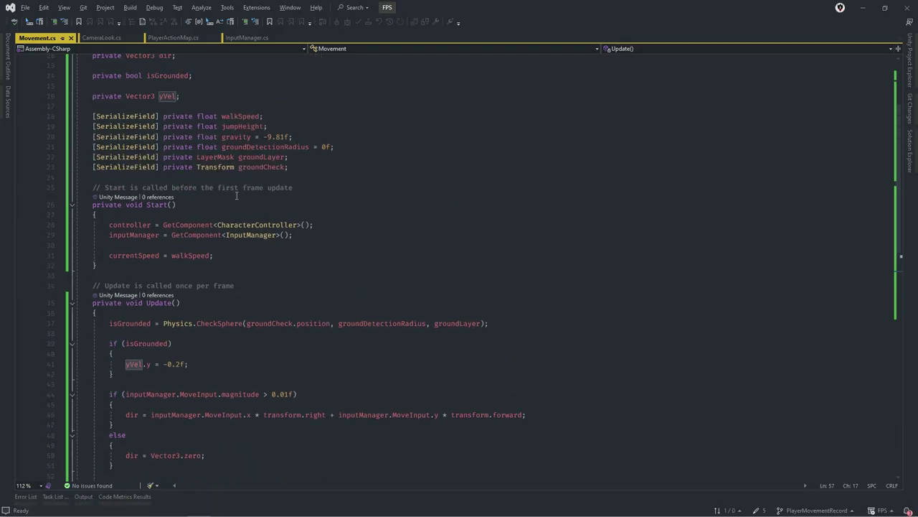
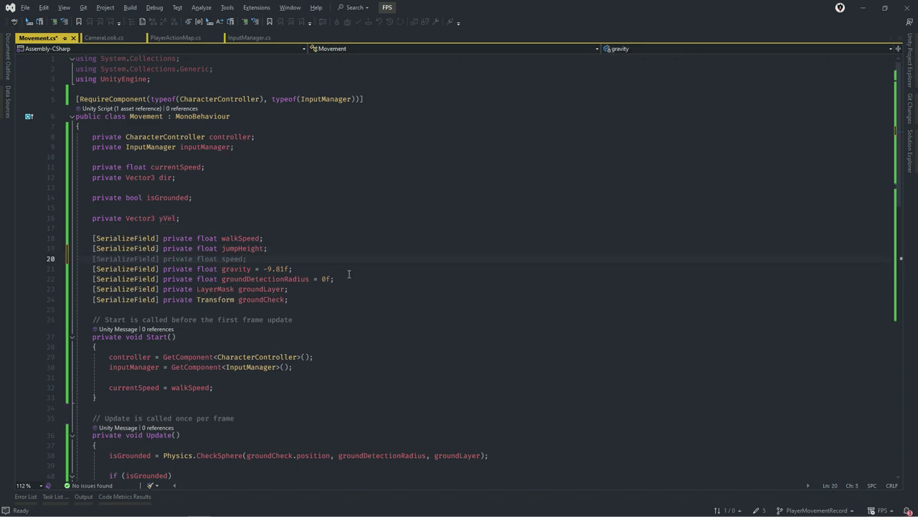
# Replace the line-20 speed field with '[SerializeField] private bool airControl;' and save Movement.cs.
pyautogui.write('[SerializeField] private bool ')
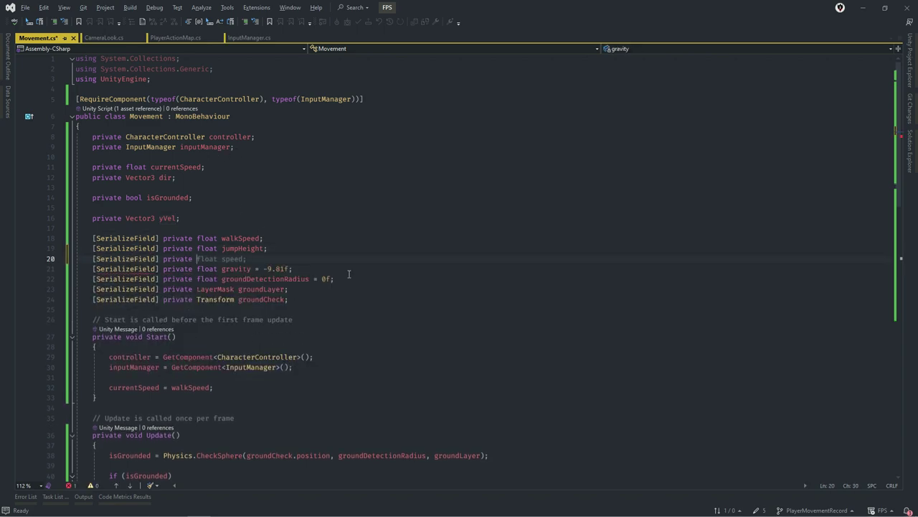
pyautogui.write('air')
pyautogui.write('Control')
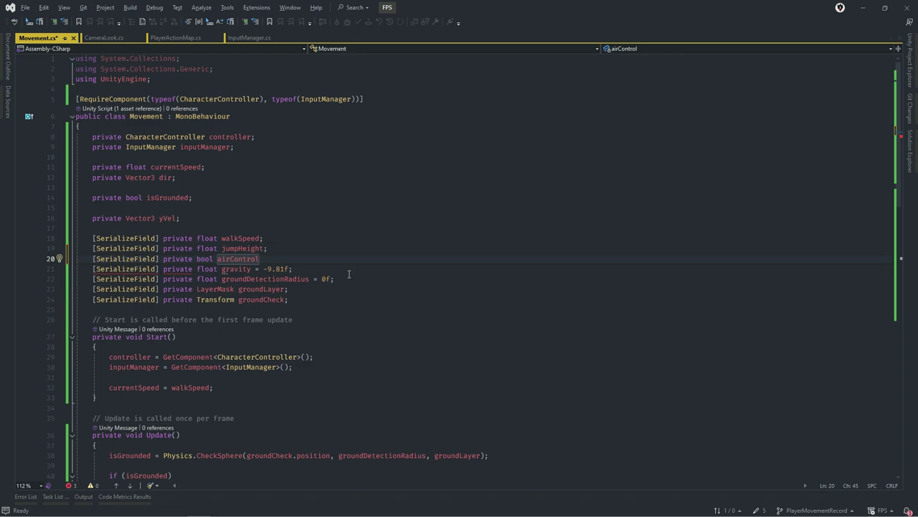
pyautogui.write(';')
pyautogui.hotkey('ctrl', 's')
pyautogui.scroll(-6, 349, 274)
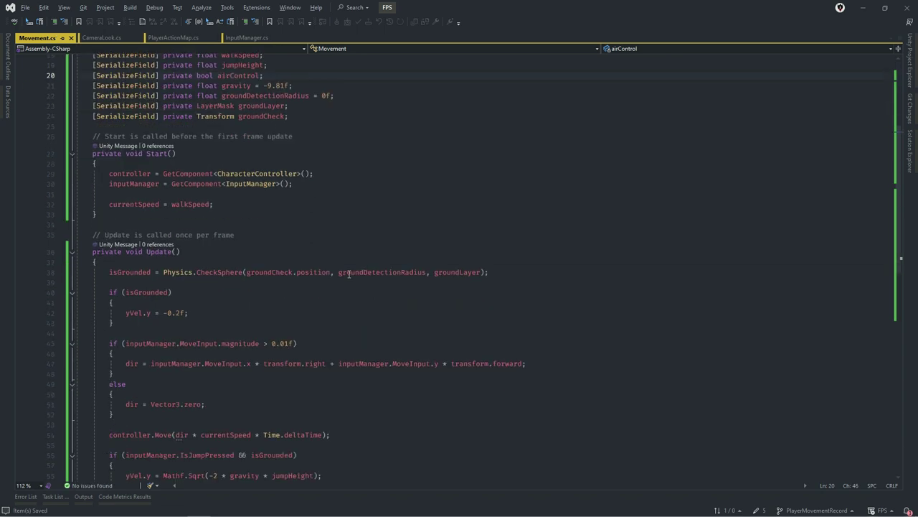
pyautogui.scroll(-2, 349, 274)
pyautogui.scroll(-1, 311, 272)
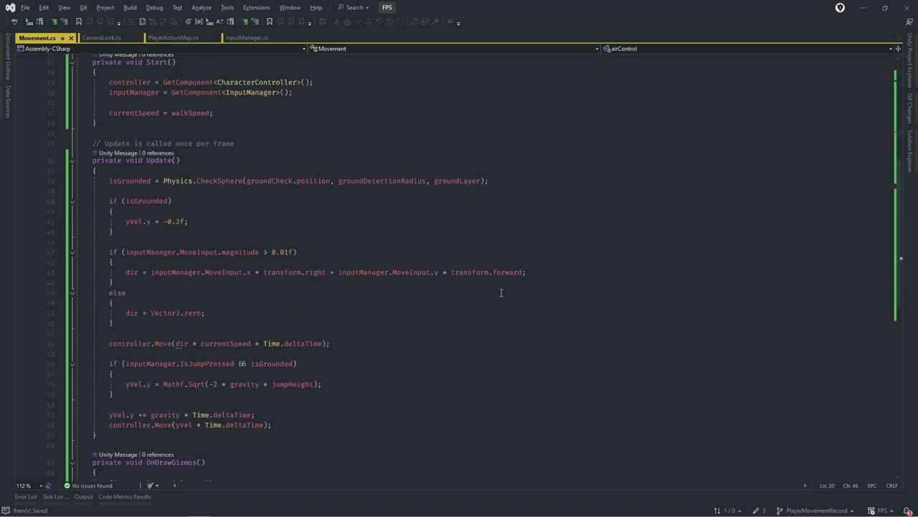
# Wrap the dir assignment in Update inside an if (airControl) block.
pyautogui.click(449, 259)
pyautogui.press('Return')
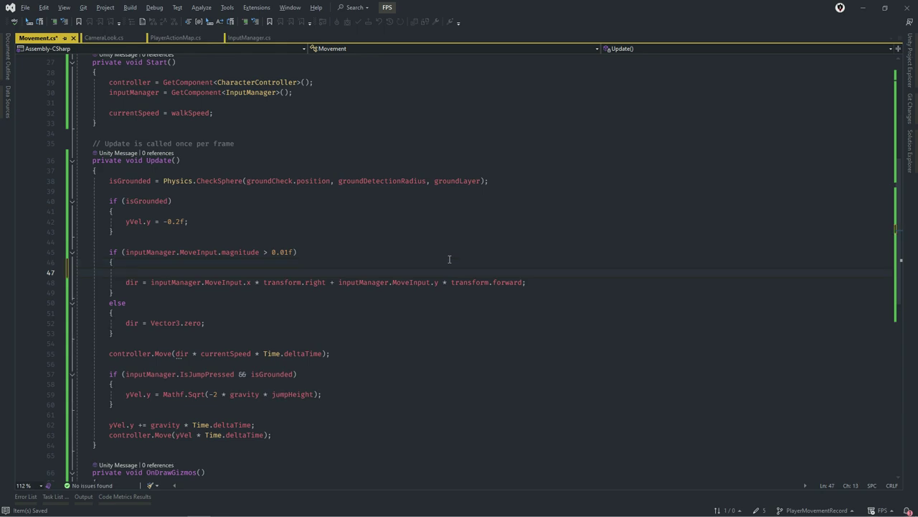
pyautogui.write('if(air')
pyautogui.press('Tab')
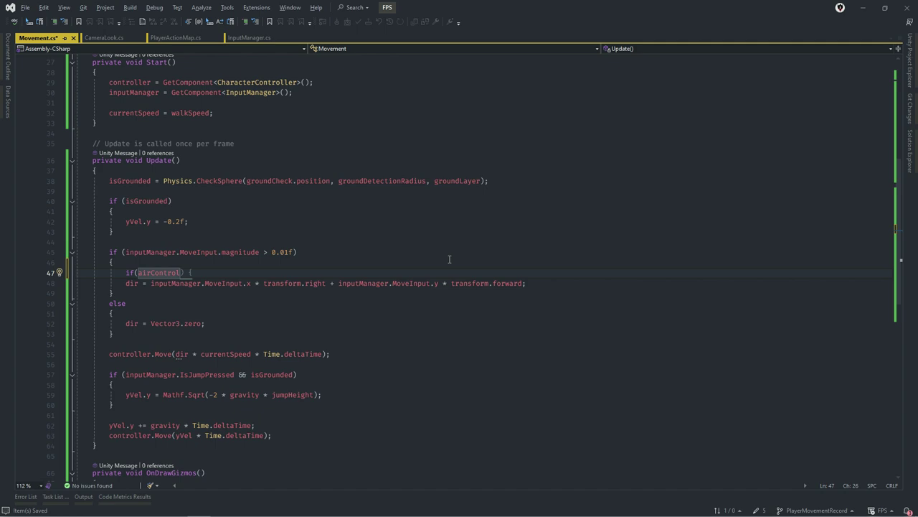
pyautogui.write('){')
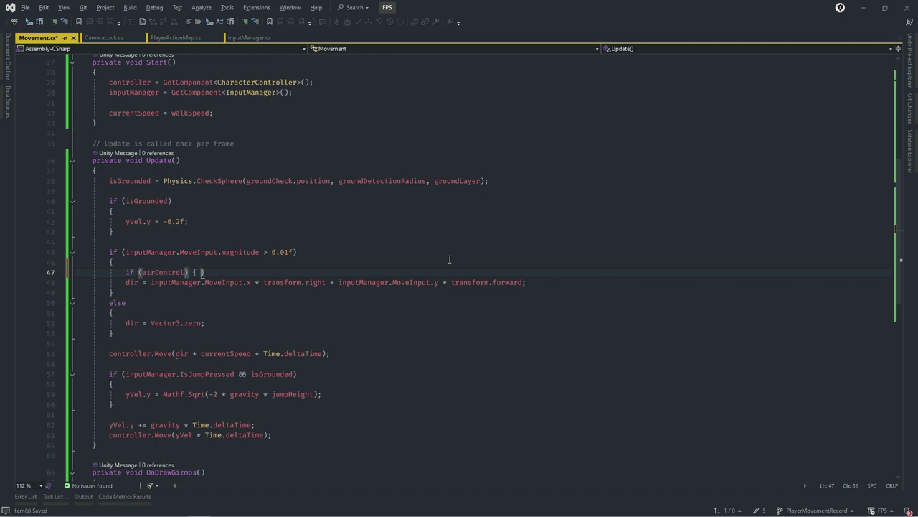
pyautogui.press('Return')
pyautogui.press('Down')
pyautogui.press('Down')
pyautogui.hotkey('alt', 'Up')
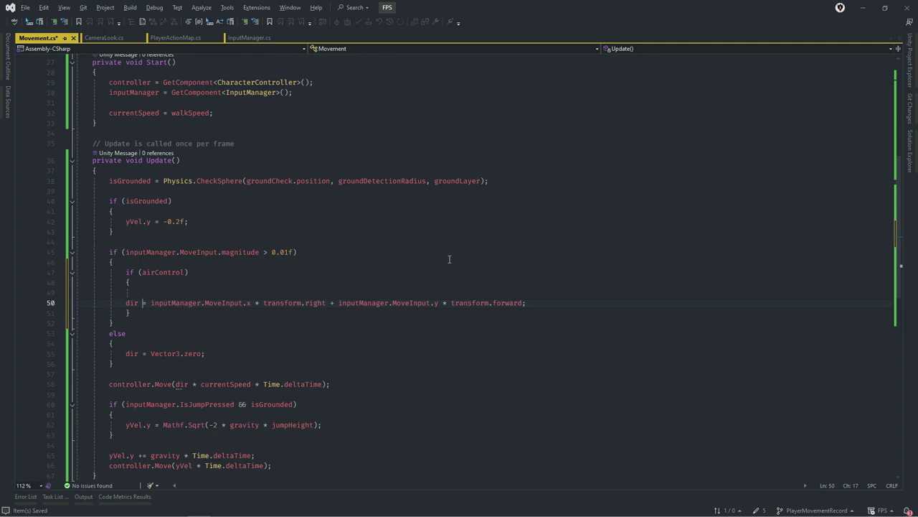
pyautogui.hotkey('alt', 'Up')
pyautogui.press('Tab')
pyautogui.press('Down')
pyautogui.press('Down')
pyautogui.hotkey('alt', 'Up')
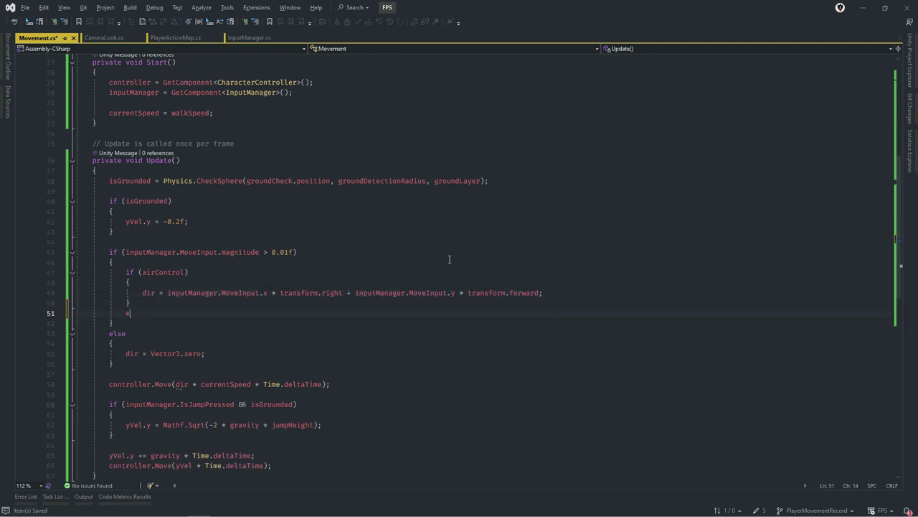
# Add an else branch containing an empty if (isGrounded) block.
pyautogui.write('else')
pyautogui.press('Tab')
pyautogui.write('{')
pyautogui.press('Return')
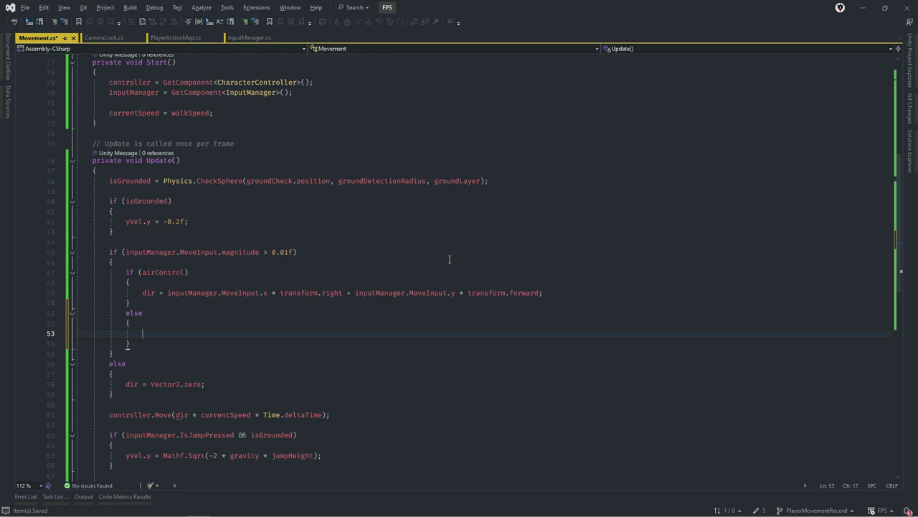
pyautogui.write('if(')
pyautogui.write('isGr')
pyautogui.press('Tab')
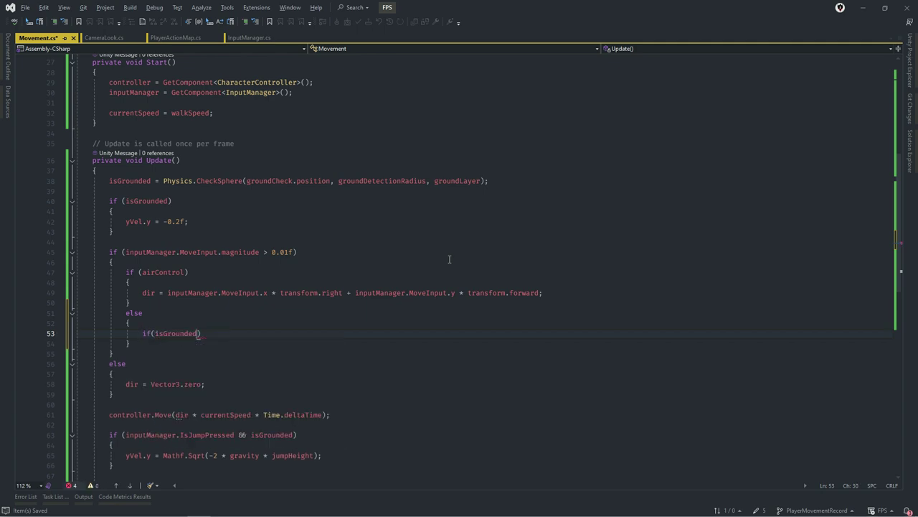
pyautogui.write(')')
pyautogui.press('Return')
pyautogui.write('{')
pyautogui.press('Return')
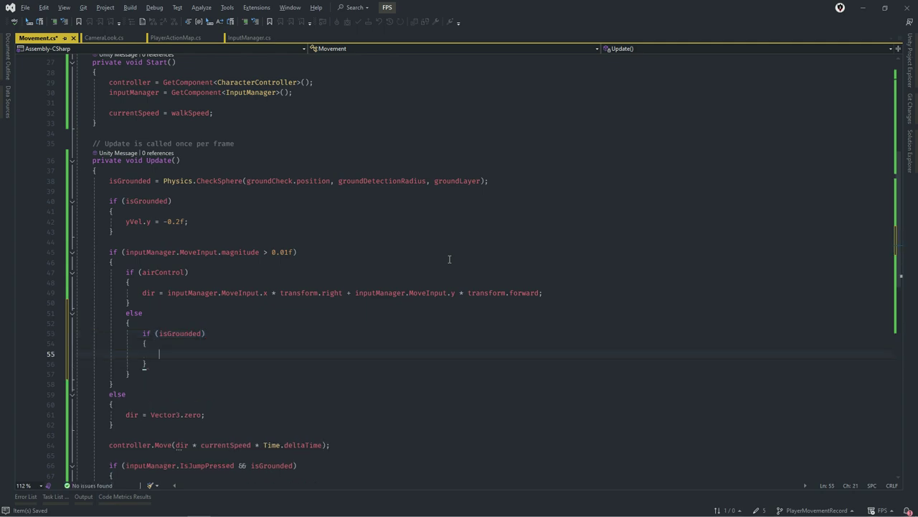
pyautogui.press('Up')
pyautogui.press('Up')
pyautogui.press('Up')
pyautogui.press('Up')
# Copy the dir assignment line into the isGrounded block.
pyautogui.moveTo(567, 293); pyautogui.dragTo(88, 293)
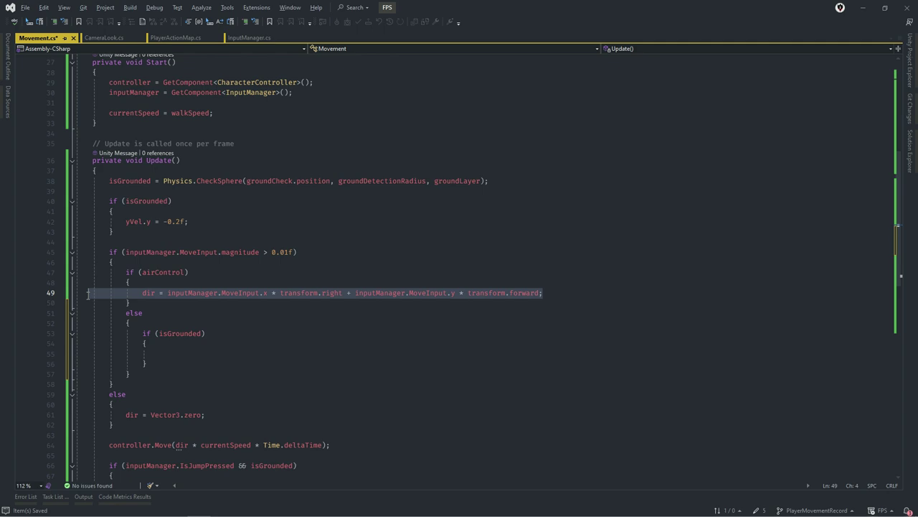
pyautogui.click(216, 353)
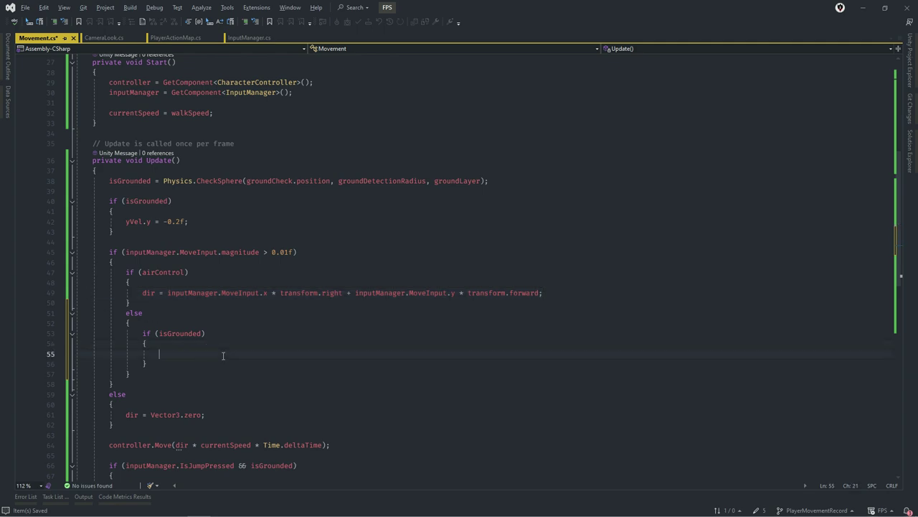
pyautogui.write('dir = inputManager.MoveInput.x * transform.right + inputManager.MoveInput.y * transform.forward;')
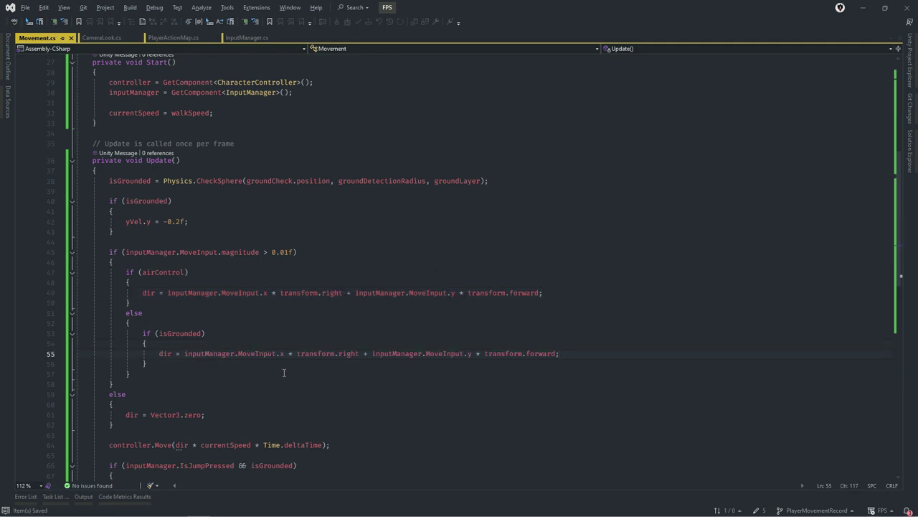
pyautogui.hotkey('alt', 'Tab')
pyautogui.click(202, 282)
pyautogui.hotkey('alt', 'Tab')
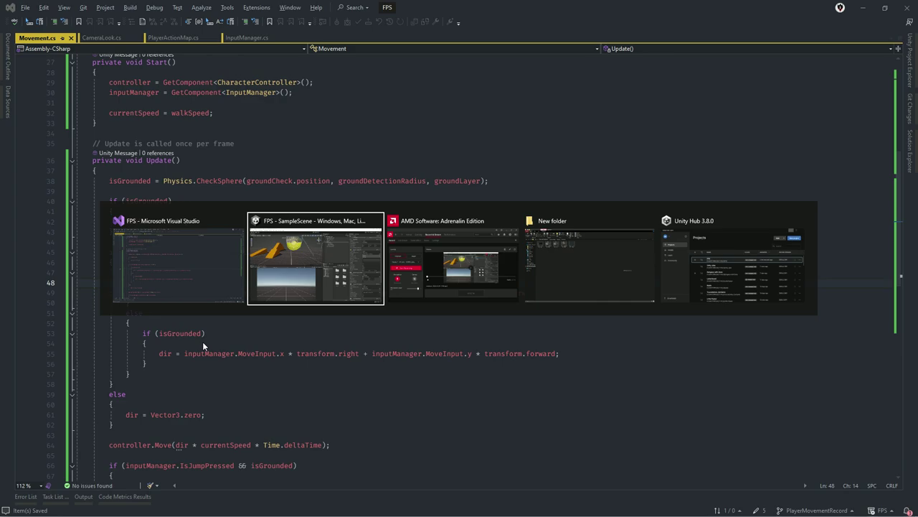
# Enable Air Control on the Player's Movement component and enter play mode.
pyautogui.scroll(-3, 827, 355)
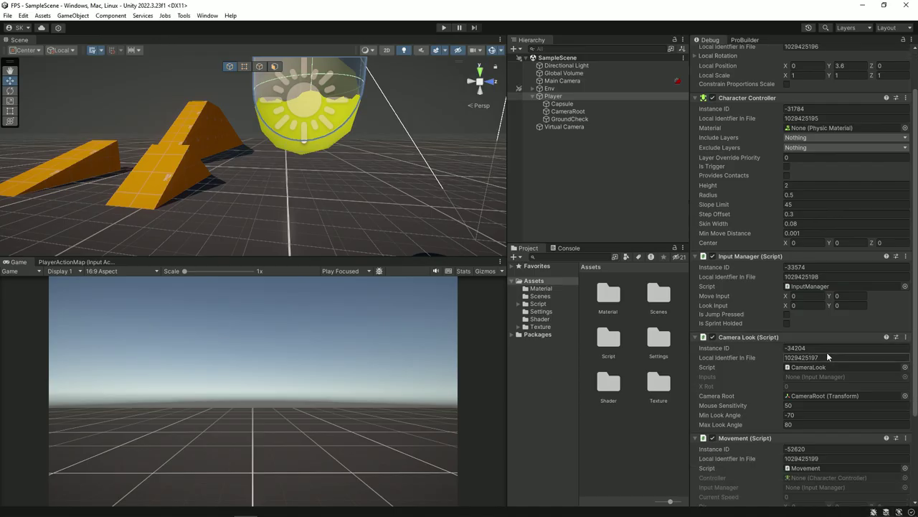
pyautogui.scroll(-1, 827, 355)
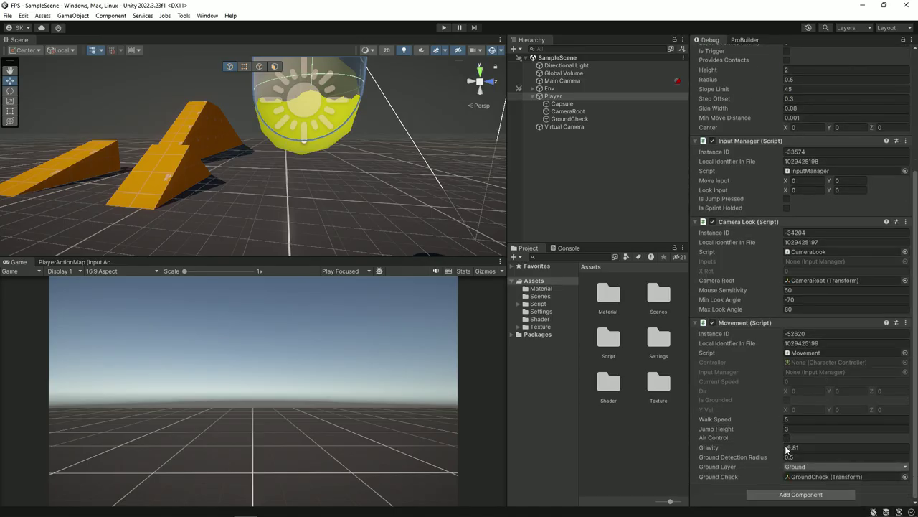
pyautogui.click(786, 437)
pyautogui.hotkey('ctrl', 'p')
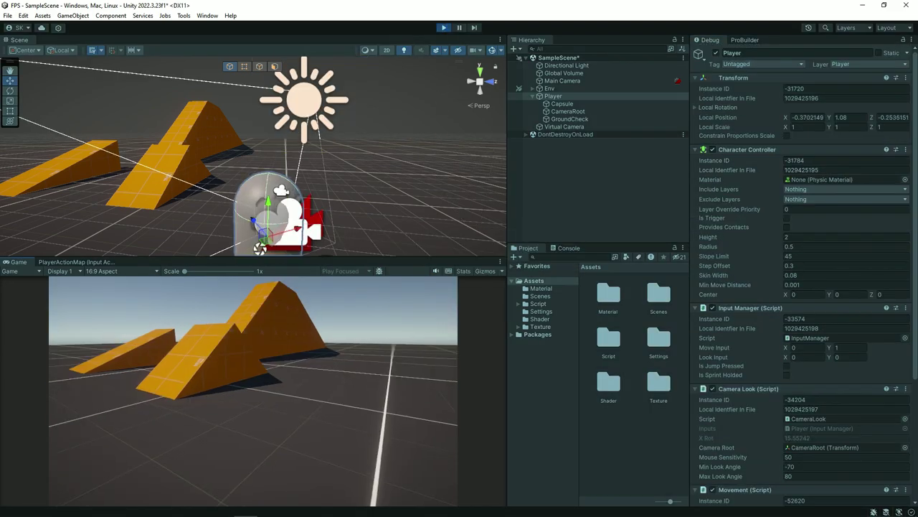
# Walk the player forward, back, left and right with WASD, then exit play mode.
pyautogui.press('w')
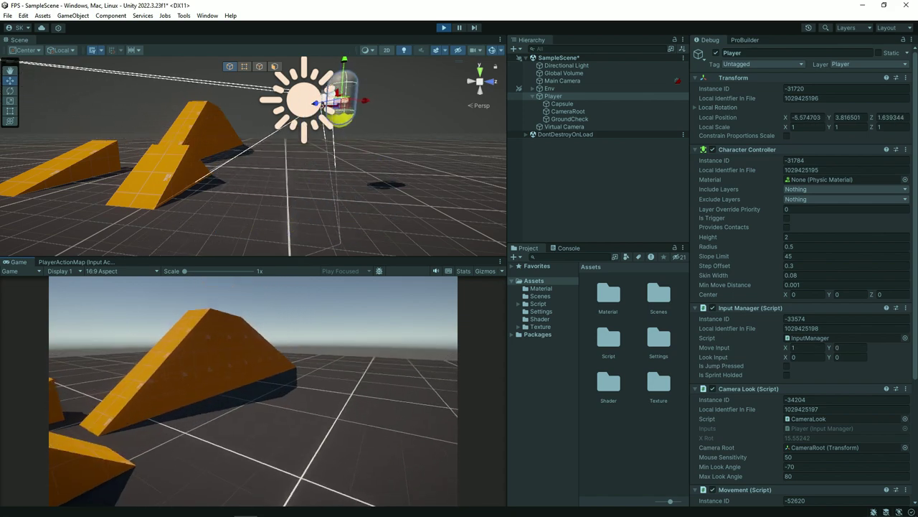
pyautogui.press('s')
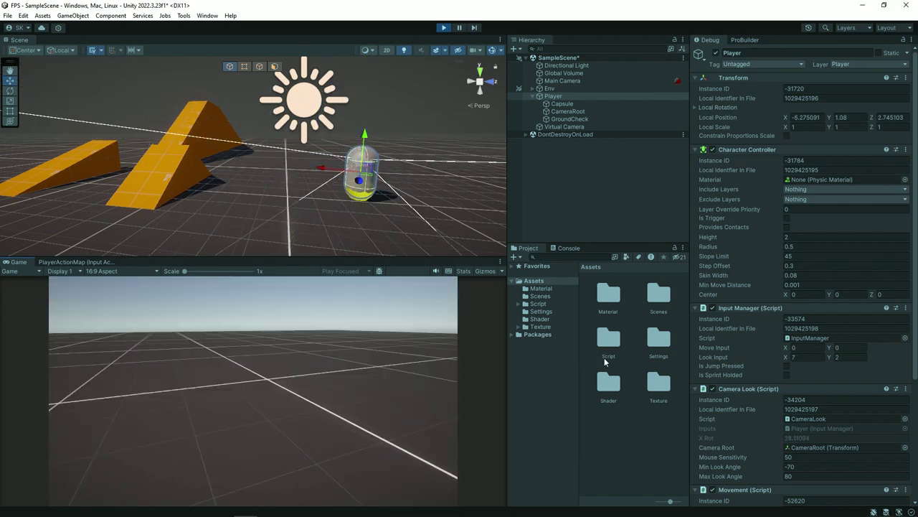
pyautogui.scroll(-5, 793, 462)
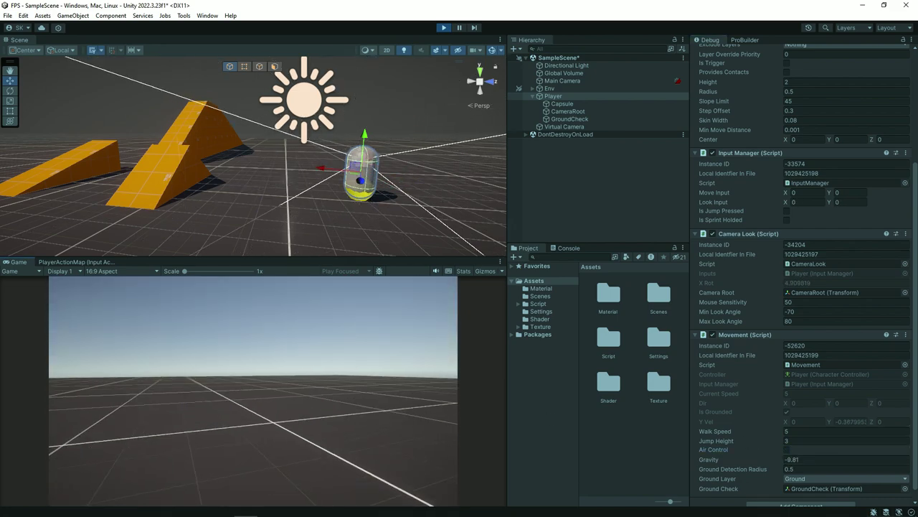
pyautogui.press('d')
pyautogui.press('w')
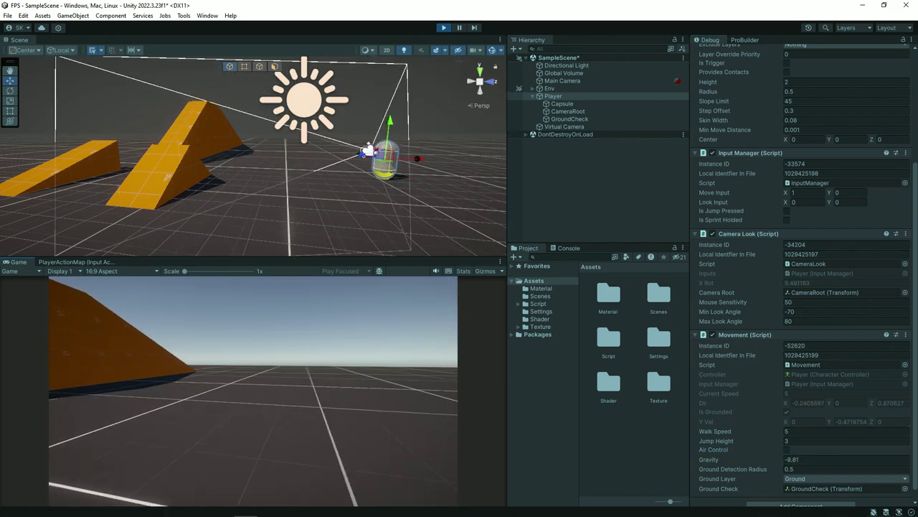
pyautogui.press('s')
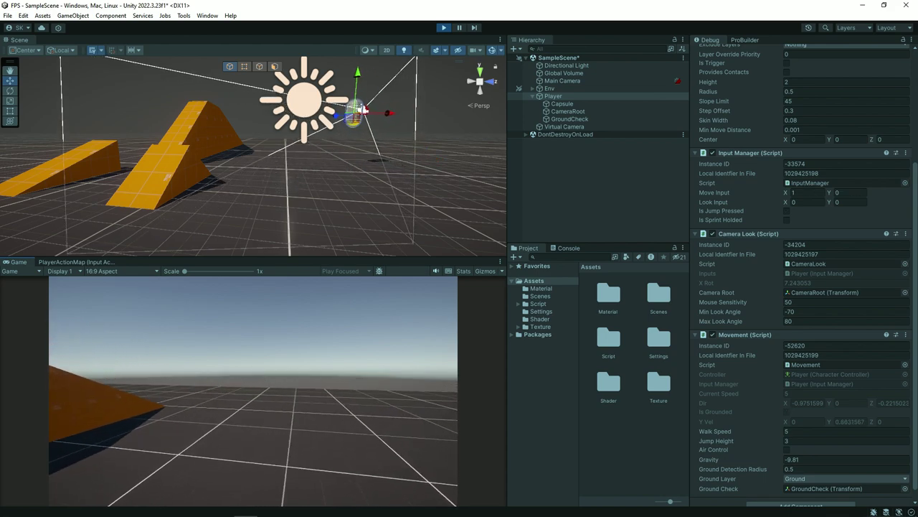
pyautogui.press('d')
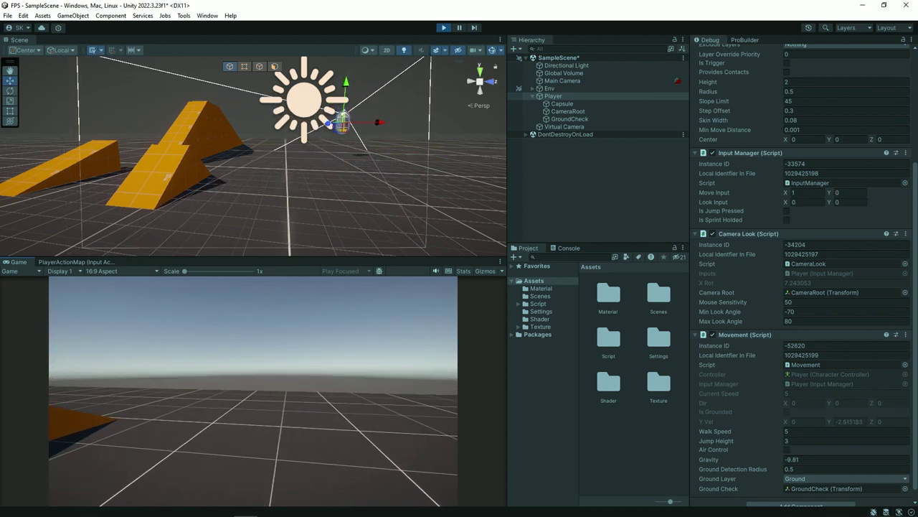
pyautogui.press('a')
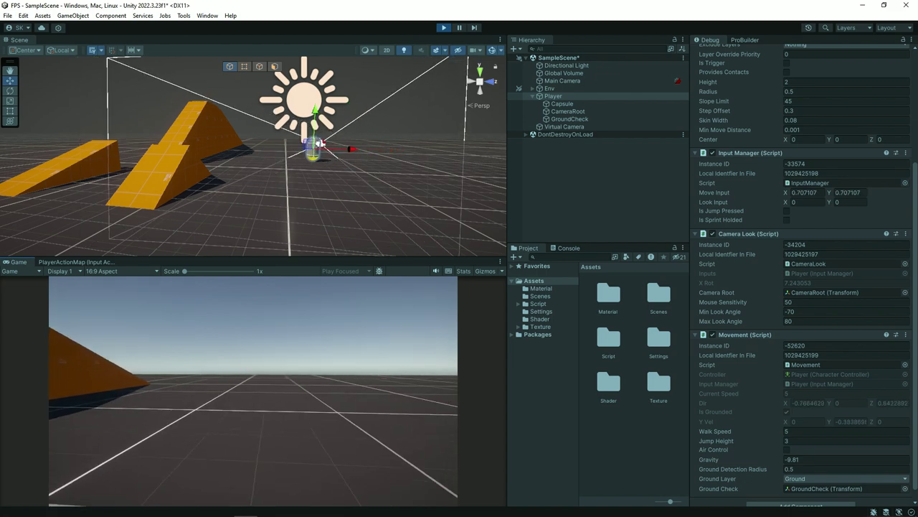
pyautogui.press('d')
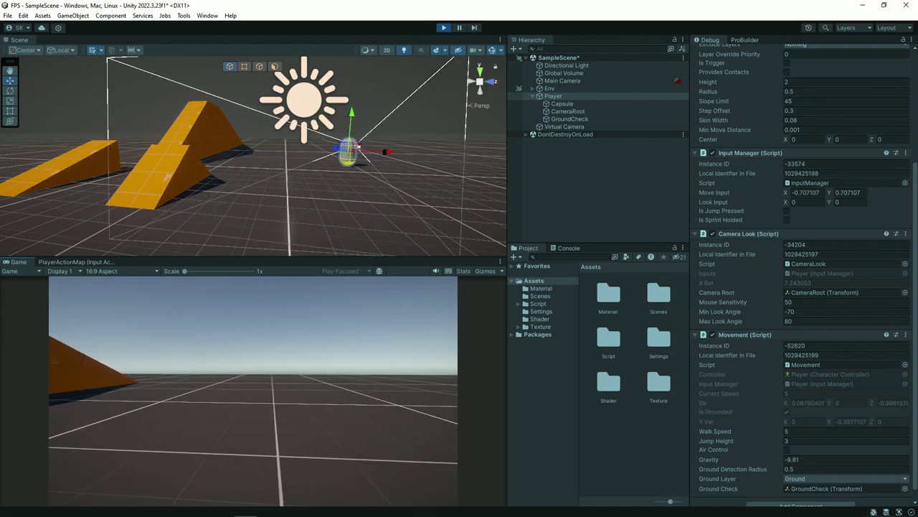
pyautogui.moveTo(401, 118)
pyautogui.hotkey('ctrl', 'p')
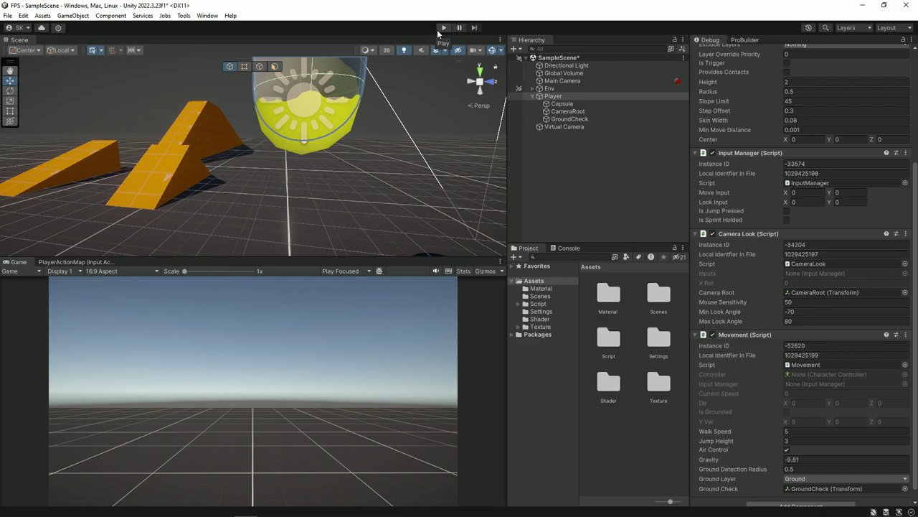
pyautogui.click(439, 30)
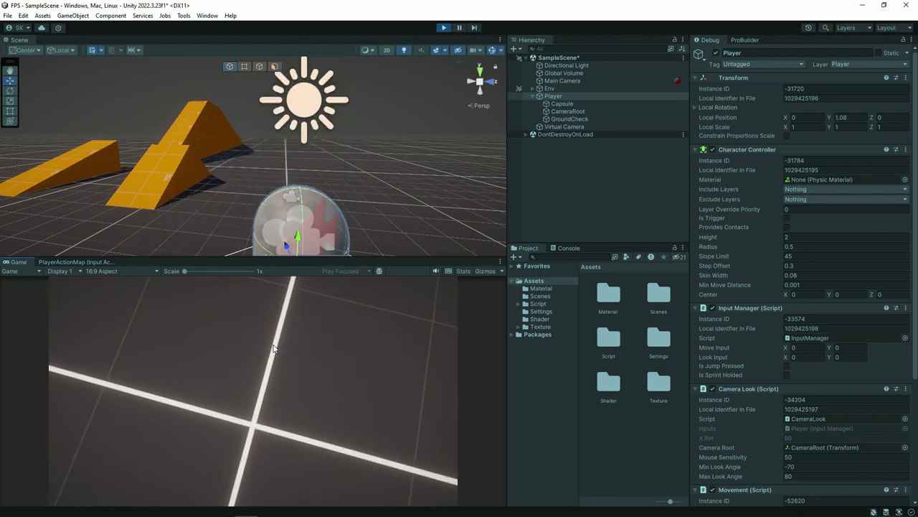
pyautogui.moveTo(292, 252)
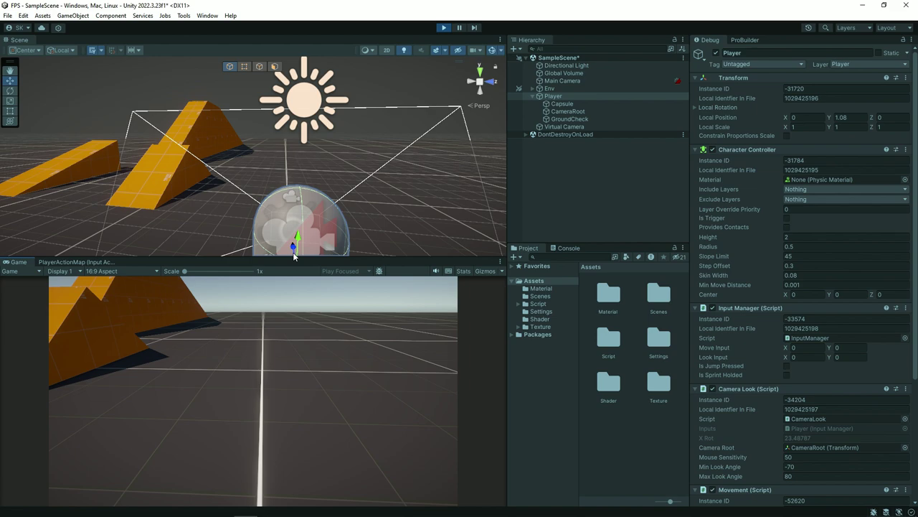
pyautogui.moveTo(424, 36)
pyautogui.hotkey('ctrl', 'p')
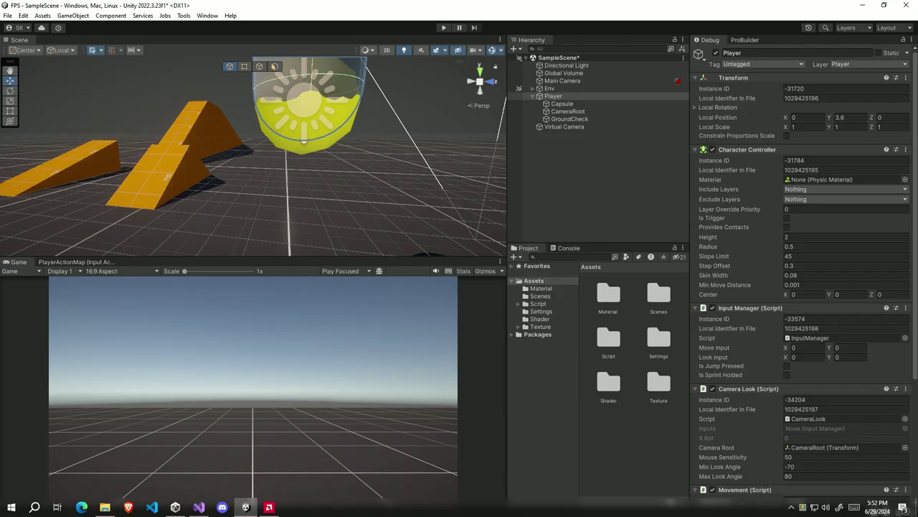
# Switch from Unity back to Movement.cs in Visual Studio via the taskbar.
pyautogui.click(199, 506)
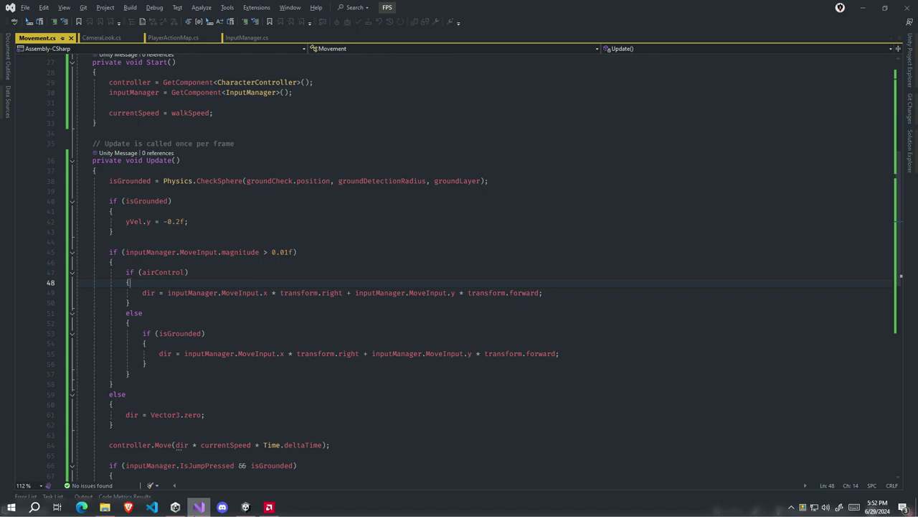
# Add 'private float airTime;' below yVel and save.
pyautogui.scroll(6, 285, 144)
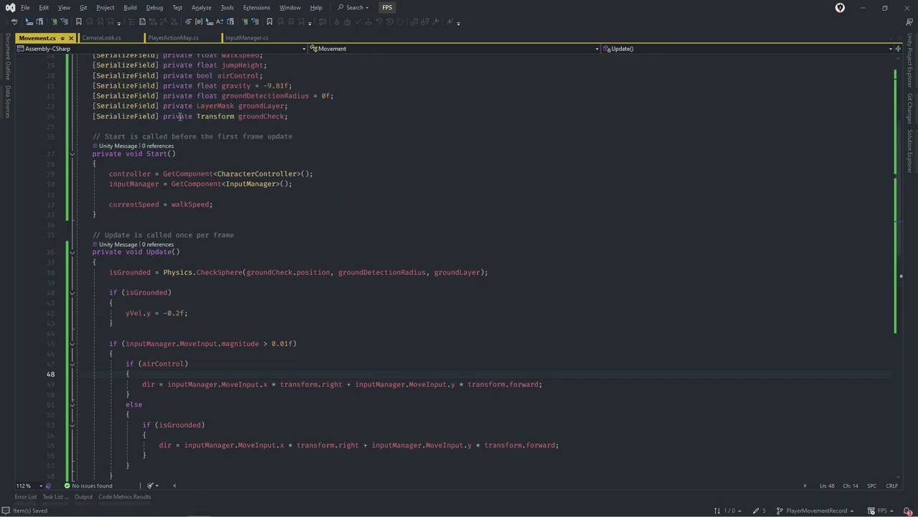
pyautogui.click(309, 168)
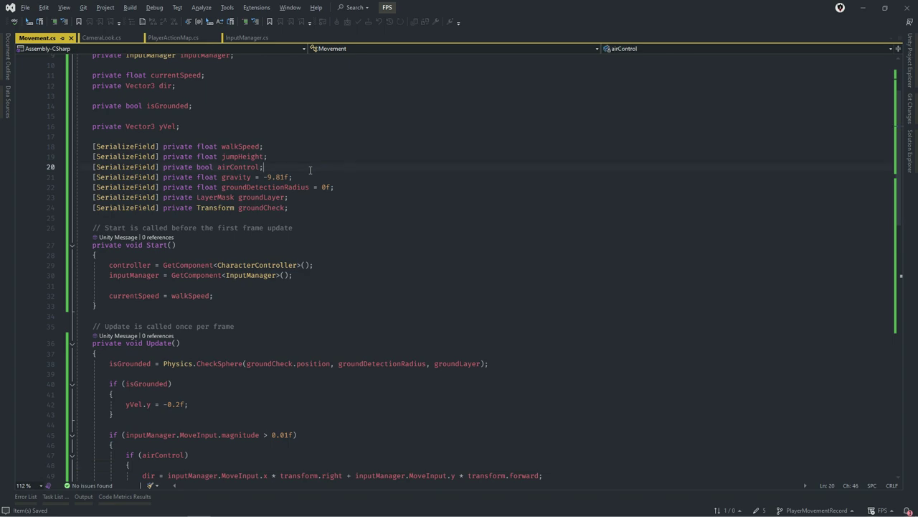
pyautogui.click(229, 126)
pyautogui.press('Return')
pyautogui.press('Return')
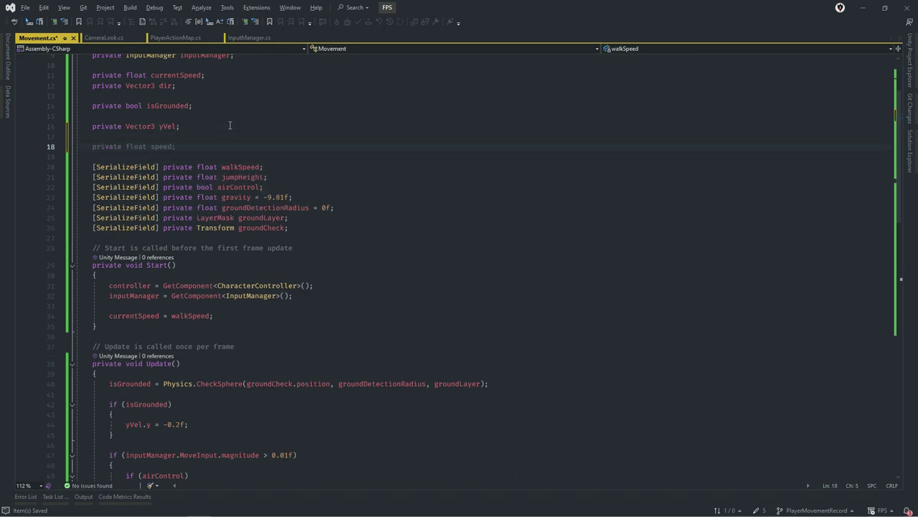
pyautogui.write('pri')
pyautogui.press('Tab')
pyautogui.write('float ')
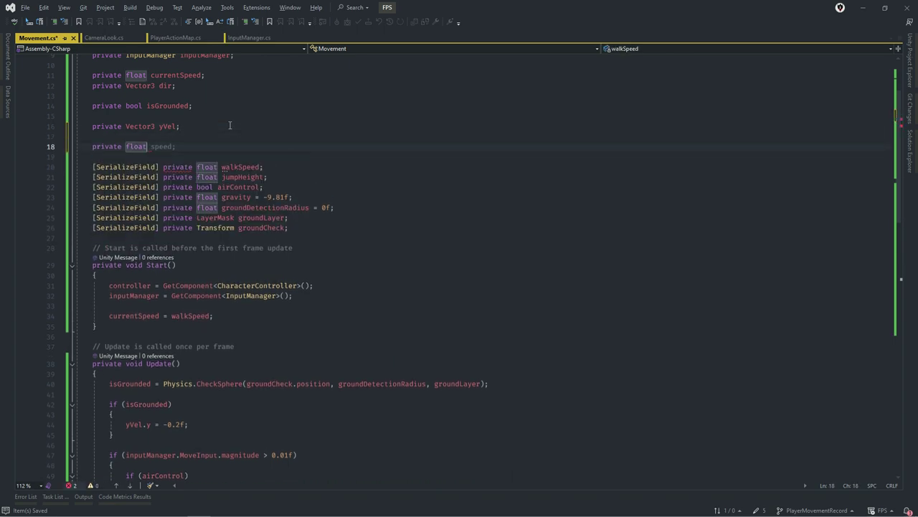
pyautogui.write('airT')
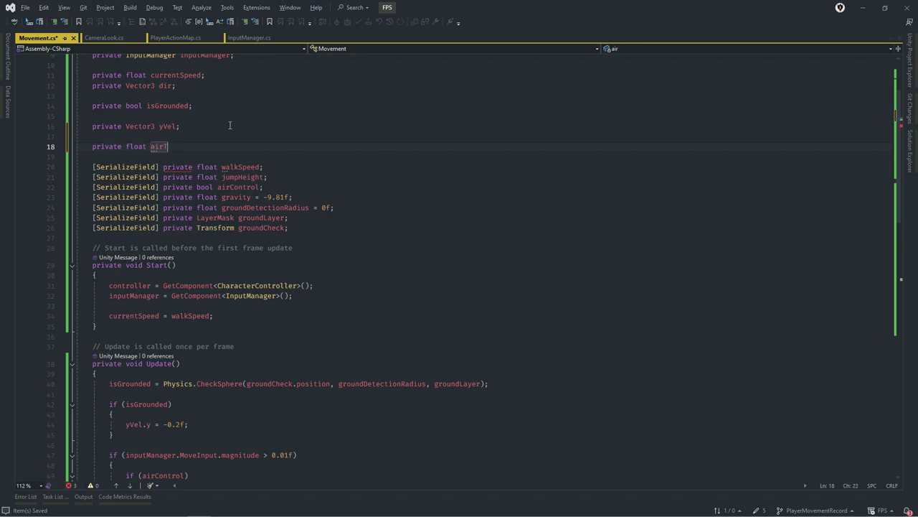
pyautogui.write('ime;')
pyautogui.hotkey('ctrl', 's')
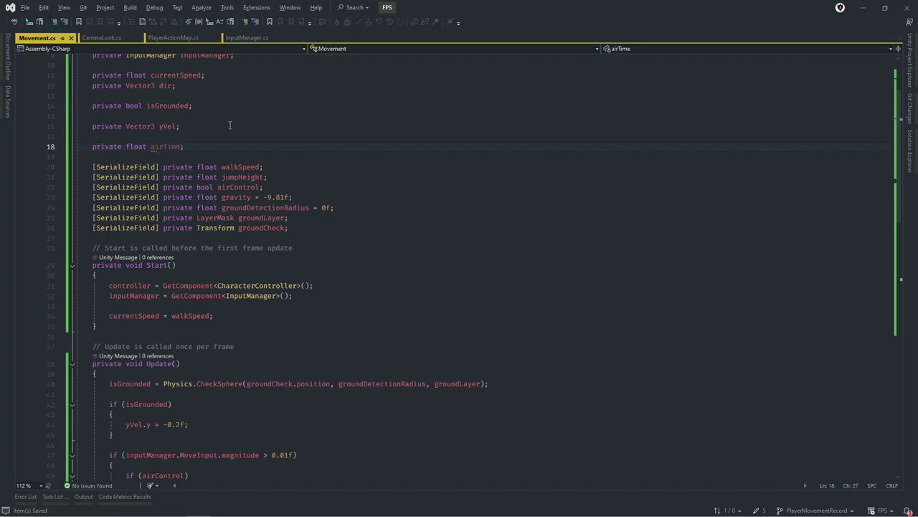
# Add '[SerializeField] private float minAirTime;' after airControl and save.
pyautogui.click(286, 185)
pyautogui.press('Return')
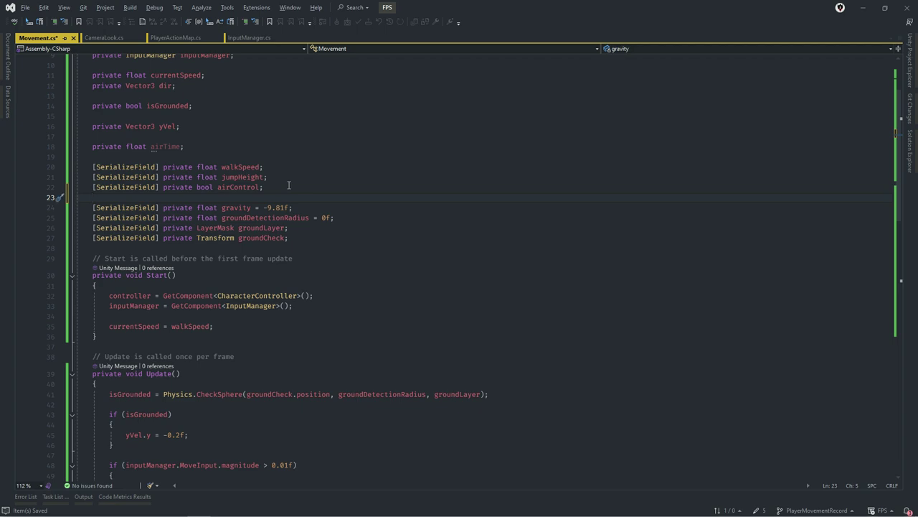
pyautogui.write('[')
pyautogui.write('se')
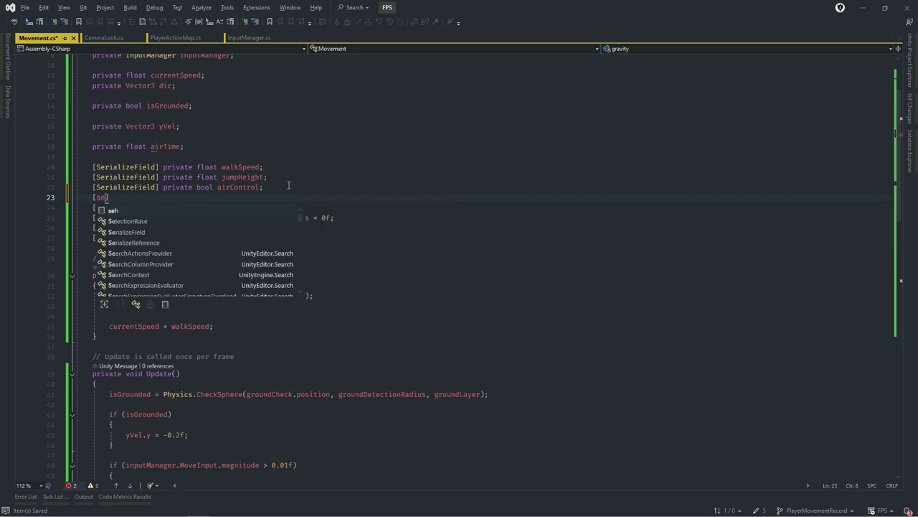
pyautogui.write('r')
pyautogui.press('Tab')
pyautogui.write('] private ')
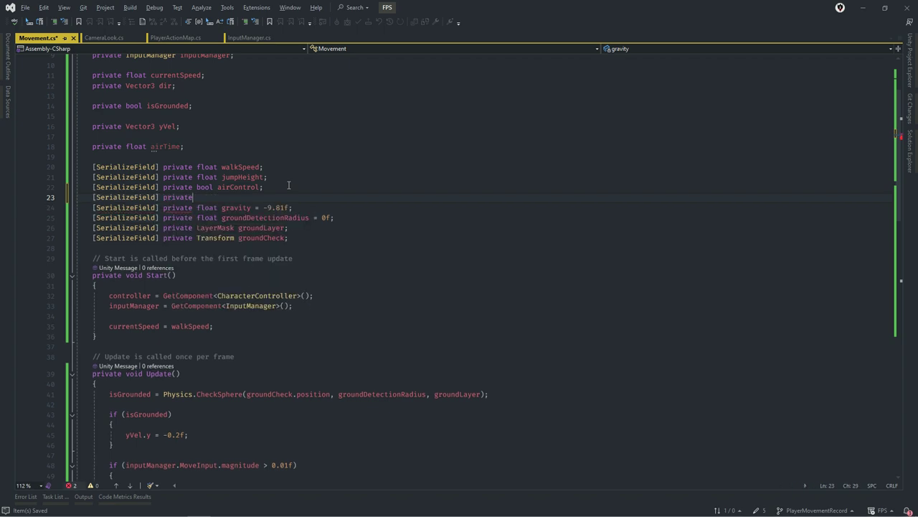
pyautogui.write('float min')
pyautogui.write('AirT')
pyautogui.write('ime;')
pyautogui.hotkey('ctrl', 's')
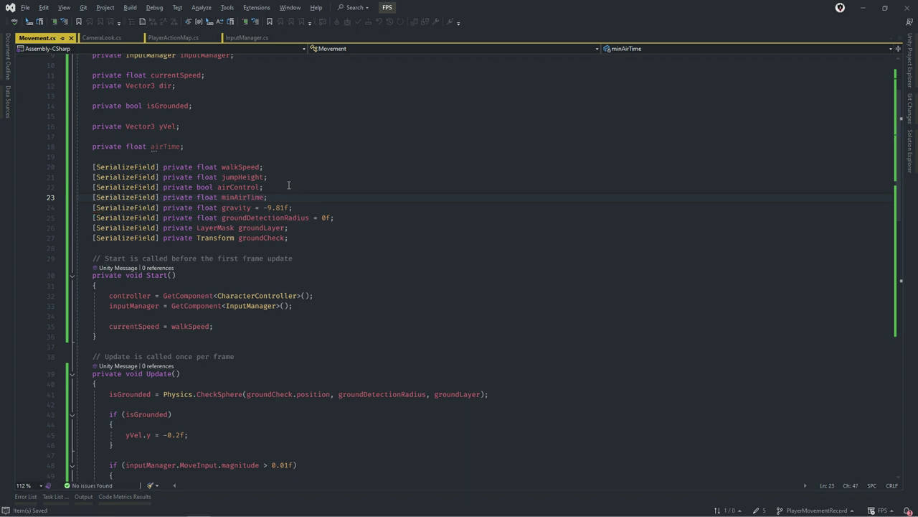
pyautogui.scroll(-4, 288, 185)
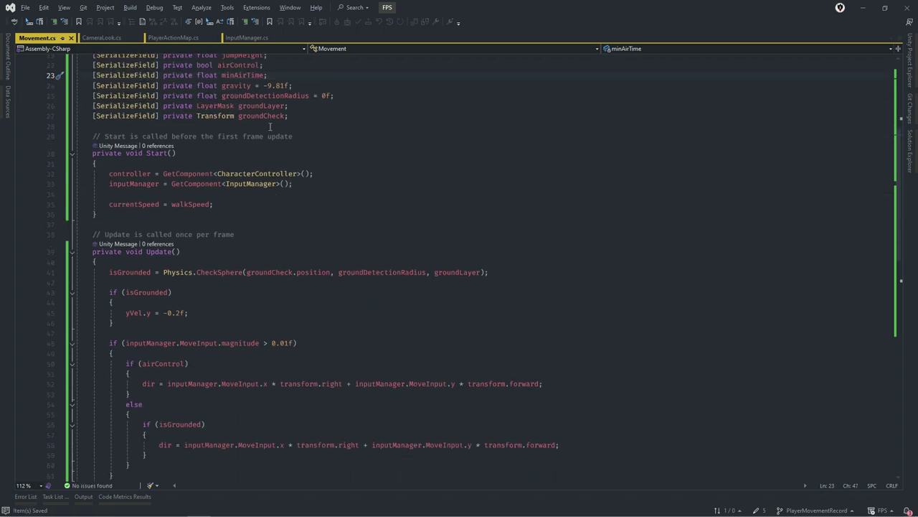
# Declare '[SerializeField] private UnityEvent OnLanded;' below groundCheck, adding the UnityEvent using line.
pyautogui.click(316, 115)
pyautogui.press('Return')
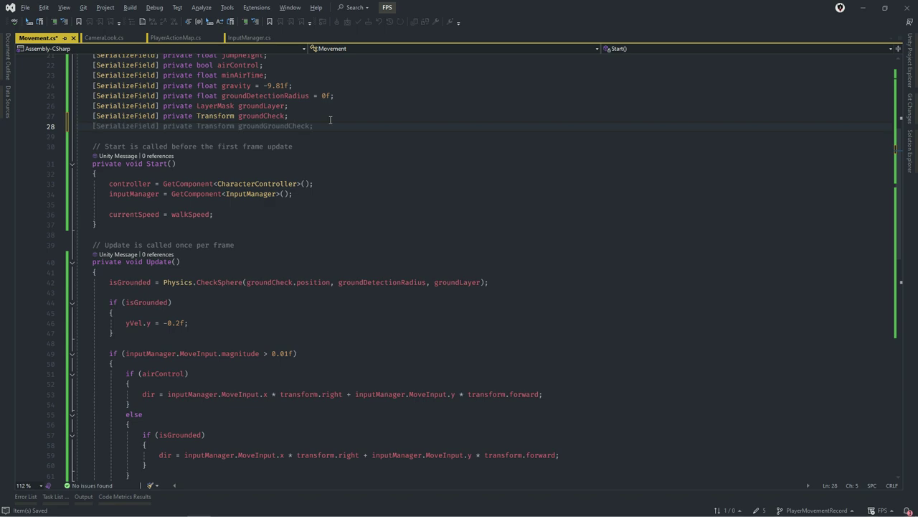
pyautogui.write('[SerializeField] private ')
pyautogui.write('UnityE')
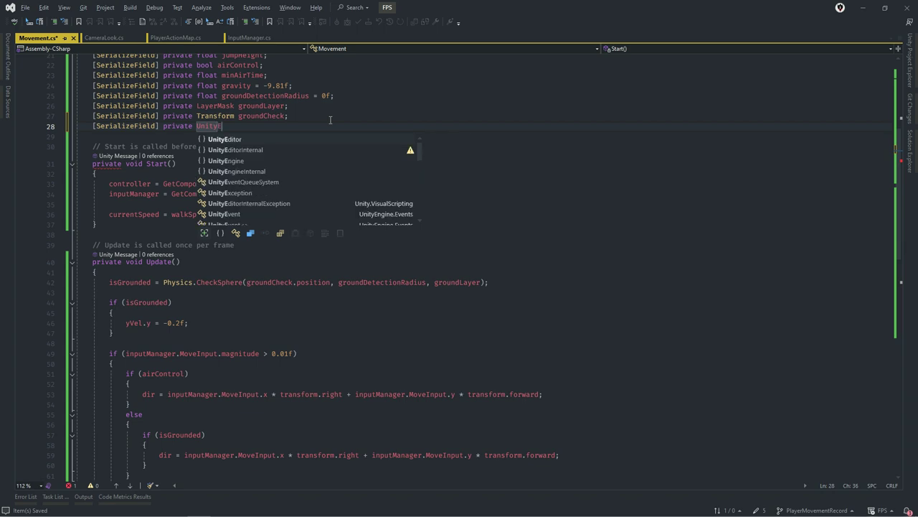
pyautogui.write('vent')
pyautogui.press('Tab')
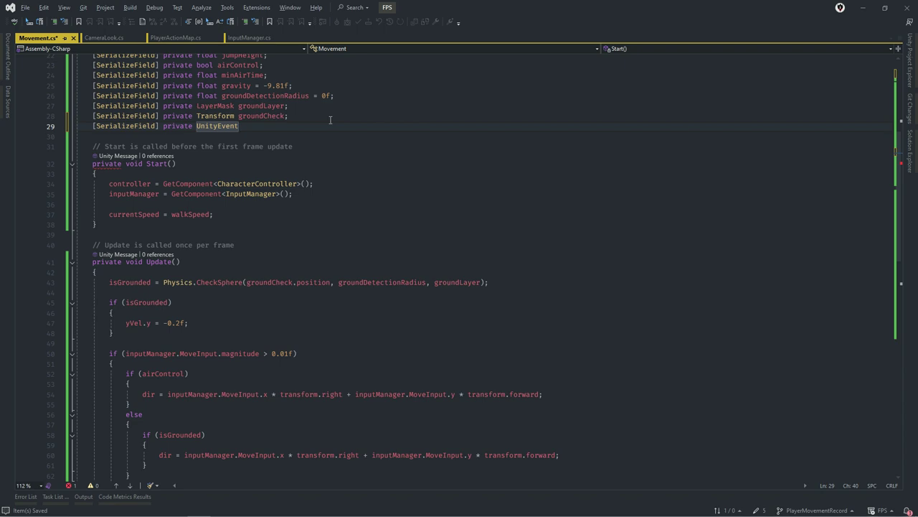
pyautogui.write('On')
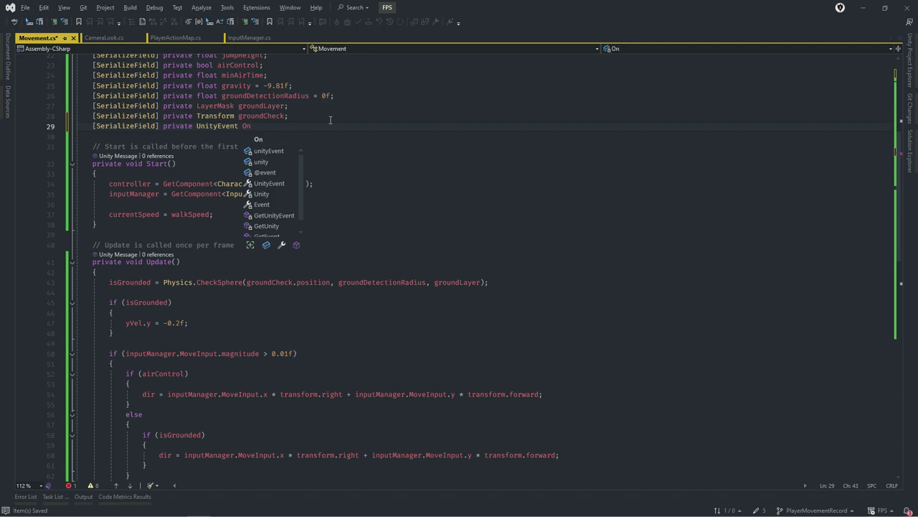
pyautogui.write('Loande')
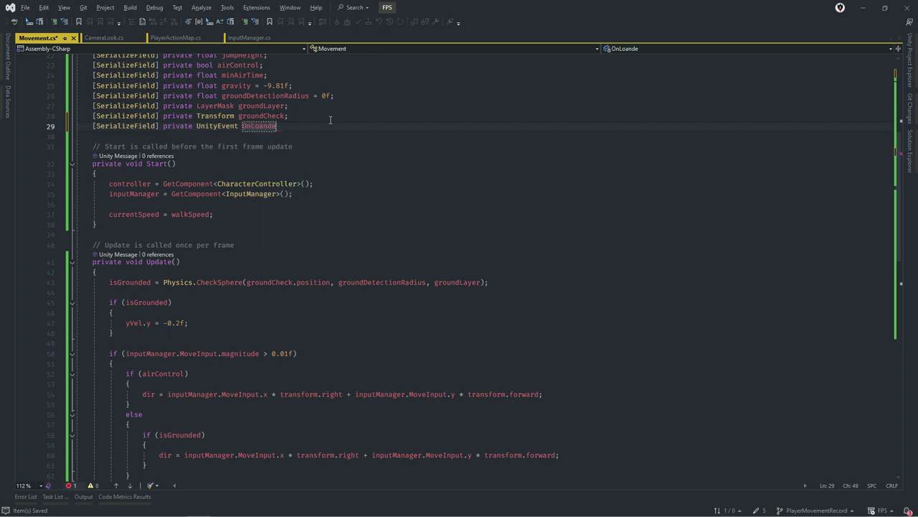
pyautogui.press('BackSpace')
pyautogui.press('BackSpace')
pyautogui.press('BackSpace')
pyautogui.press('BackSpace')
pyautogui.press('BackSpace')
pyautogui.write('anded')
pyautogui.write(';')
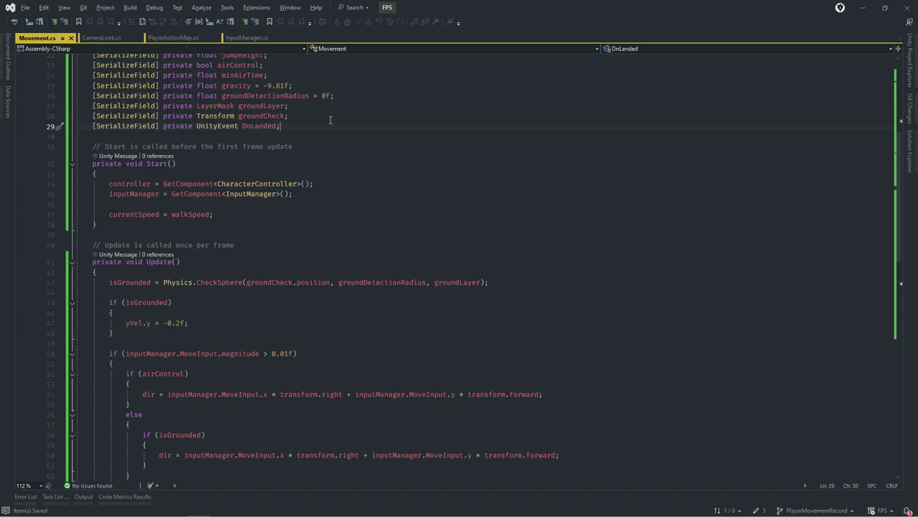
pyautogui.click(229, 204)
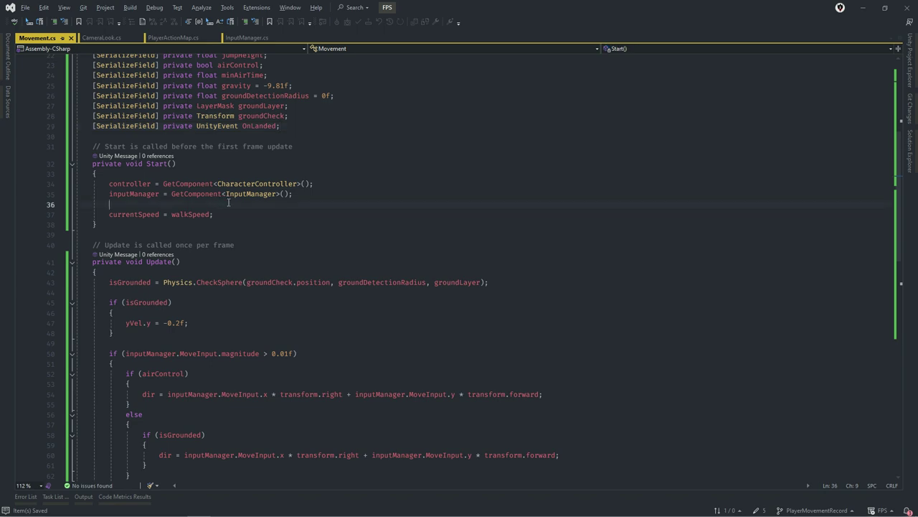
# Below currentSpeed = walkSpeed, add OnLanded.AddListener logging "Landed On Ground!", then save.
pyautogui.click(316, 214)
pyautogui.press('Return')
pyautogui.press('Return')
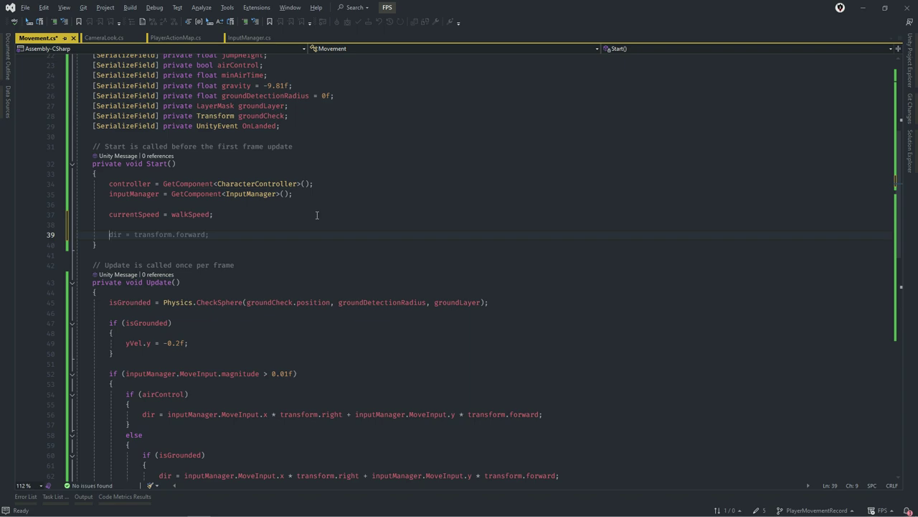
pyautogui.write('OnLa')
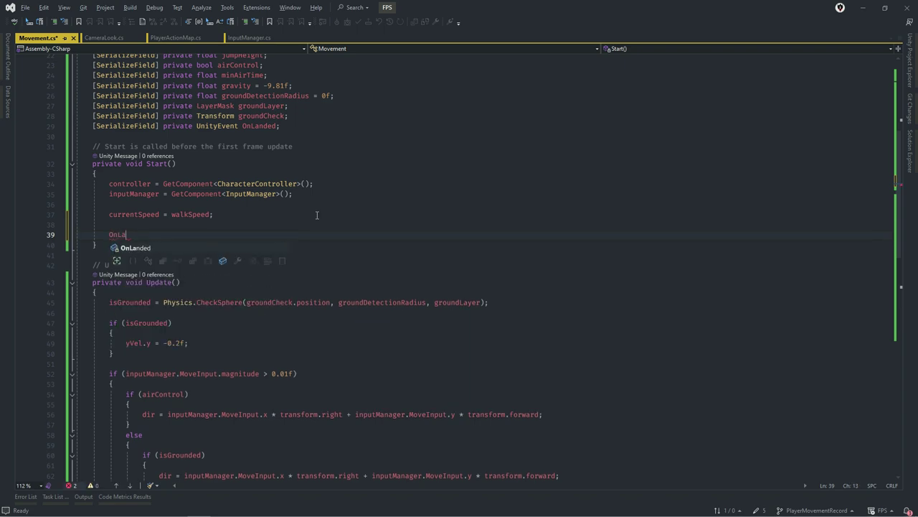
pyautogui.write('nded.')
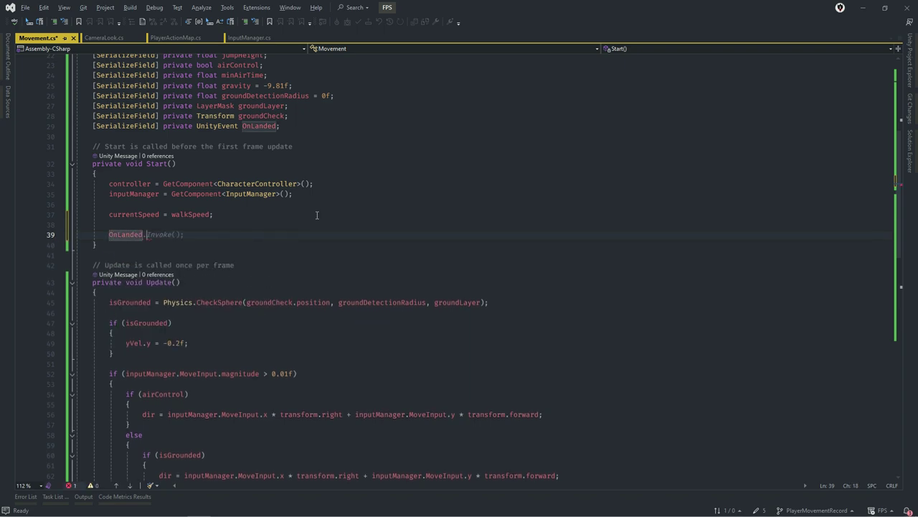
pyautogui.write('Ad')
pyautogui.press('Tab')
pyautogui.write('(')
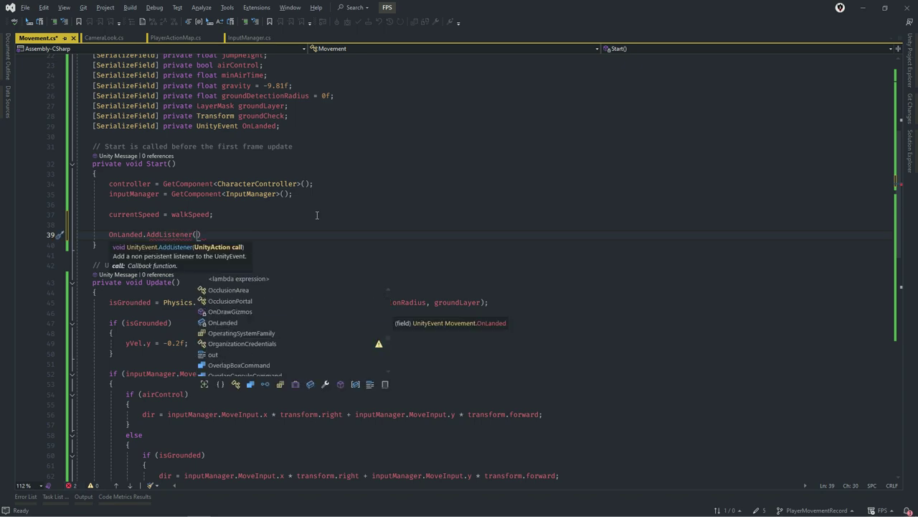
pyautogui.write('()')
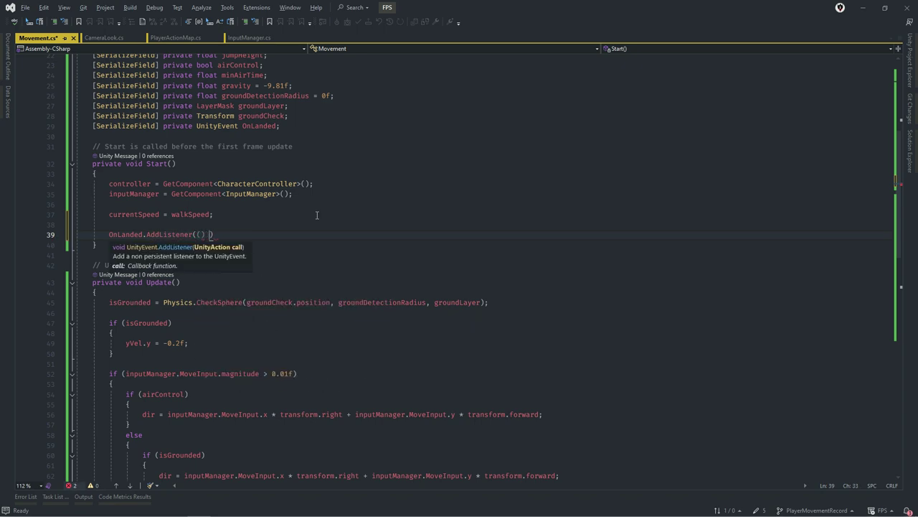
pyautogui.write(' => ')
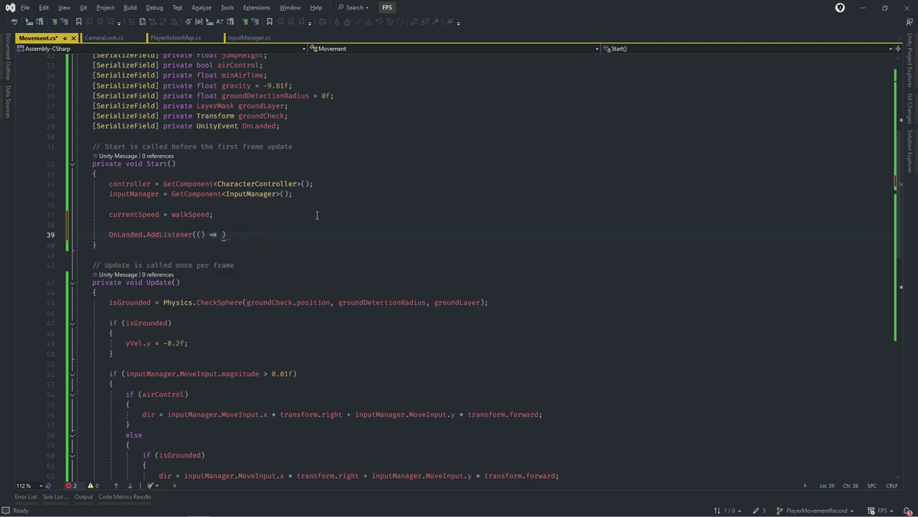
pyautogui.write('Debug.Log')
pyautogui.write('(')
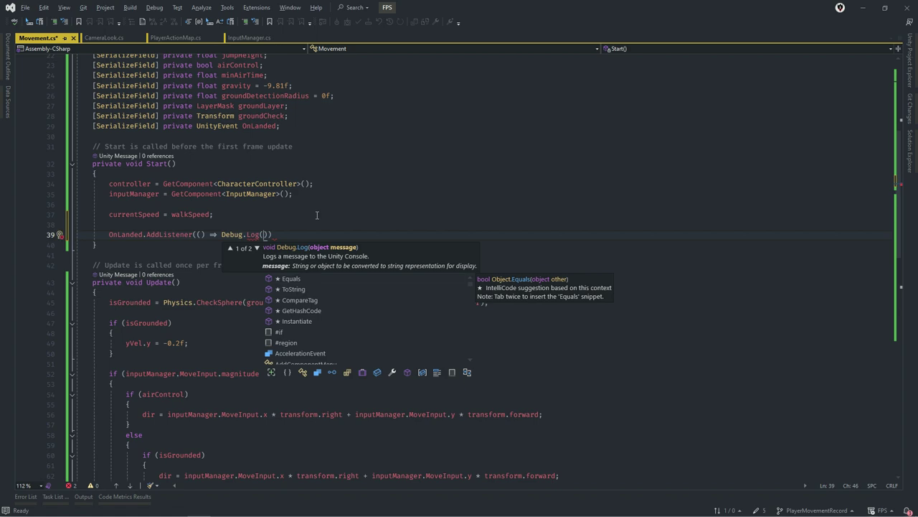
pyautogui.write('""')
pyautogui.write('La')
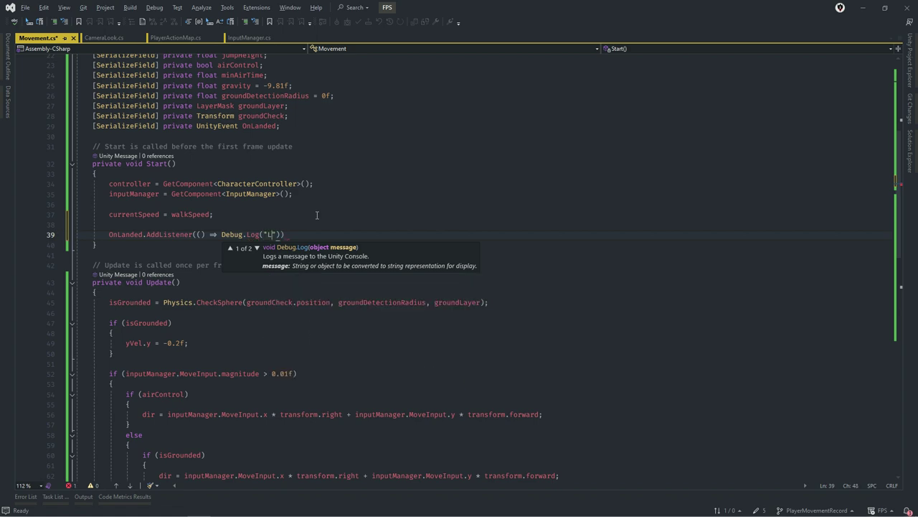
pyautogui.write('nderd')
pyautogui.press('BackSpace')
pyautogui.press('BackSpace')
pyautogui.press('BackSpace')
pyautogui.write('d OnGrou')
pyautogui.write('nd')
pyautogui.press('Right')
pyautogui.press('Left')
pyautogui.write('!')
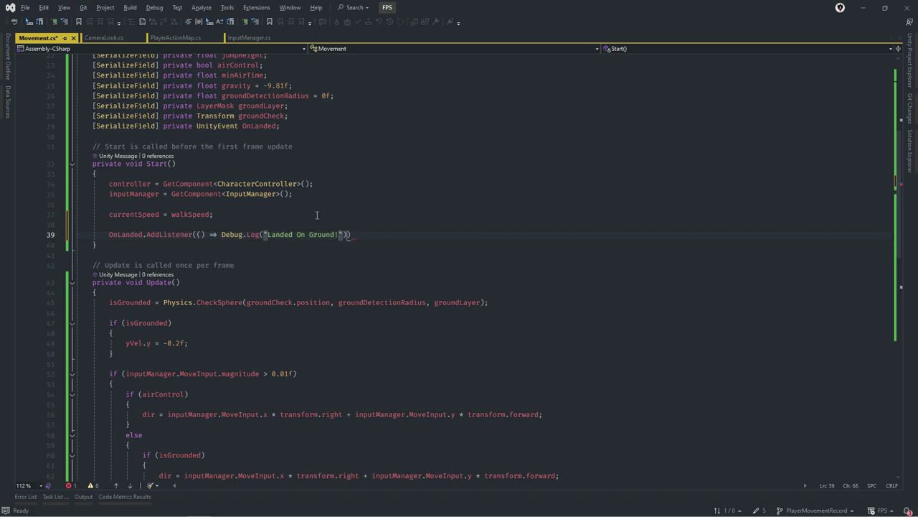
pyautogui.press('End')
pyautogui.write(';')
pyautogui.hotkey('ctrl', 's')
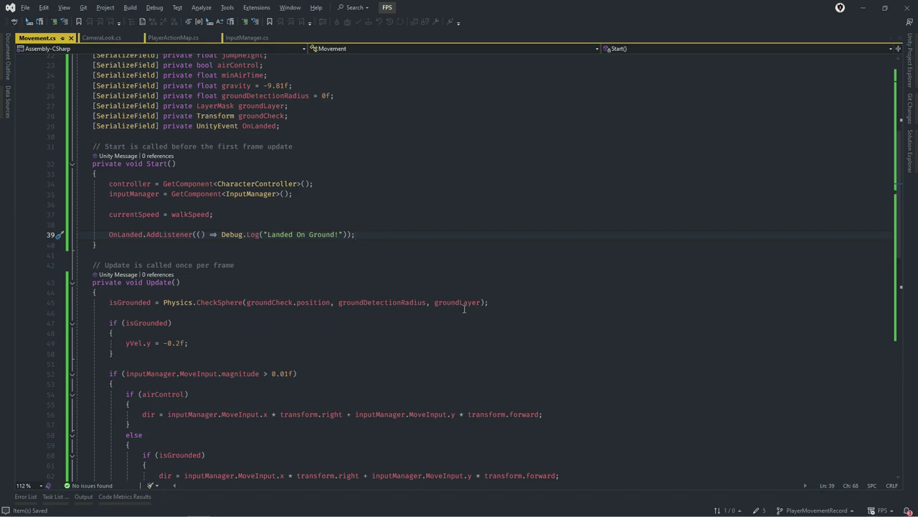
# Add an else block right after the isGrounded block in Update.
pyautogui.click(508, 302)
pyautogui.press('Return')
pyautogui.press('Return')
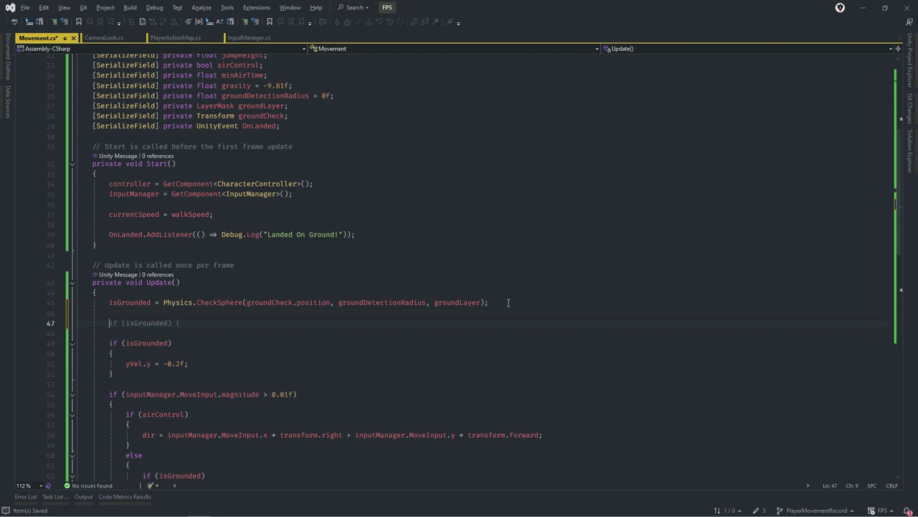
pyautogui.write('if(')
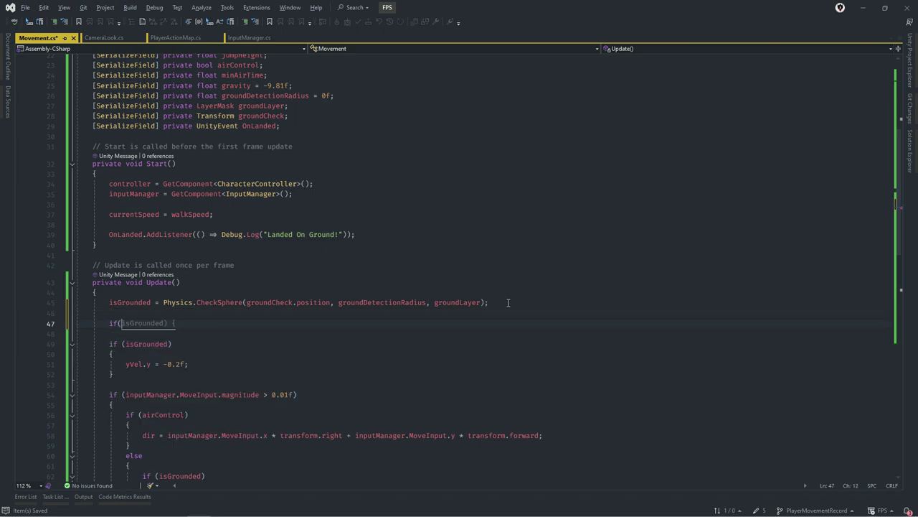
pyautogui.write('ai')
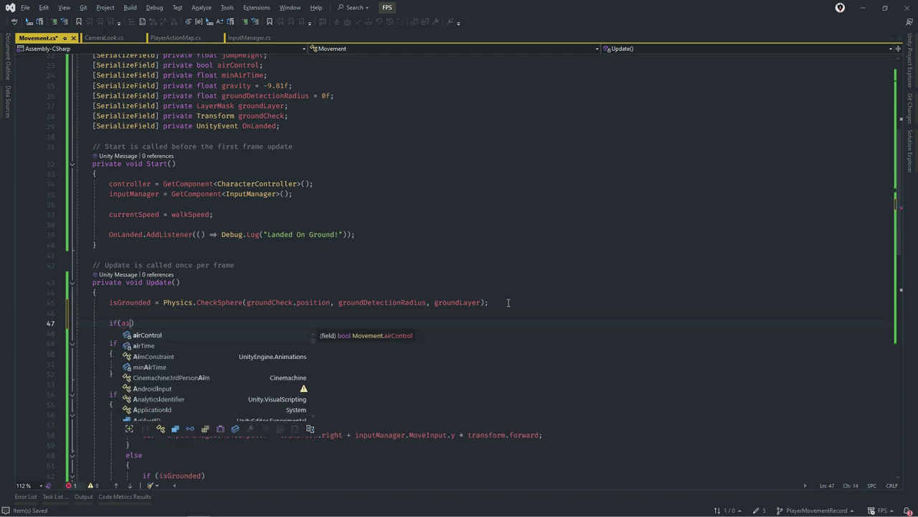
pyautogui.press('BackSpace')
pyautogui.press('BackSpace')
pyautogui.press('BackSpace')
pyautogui.press('BackSpace')
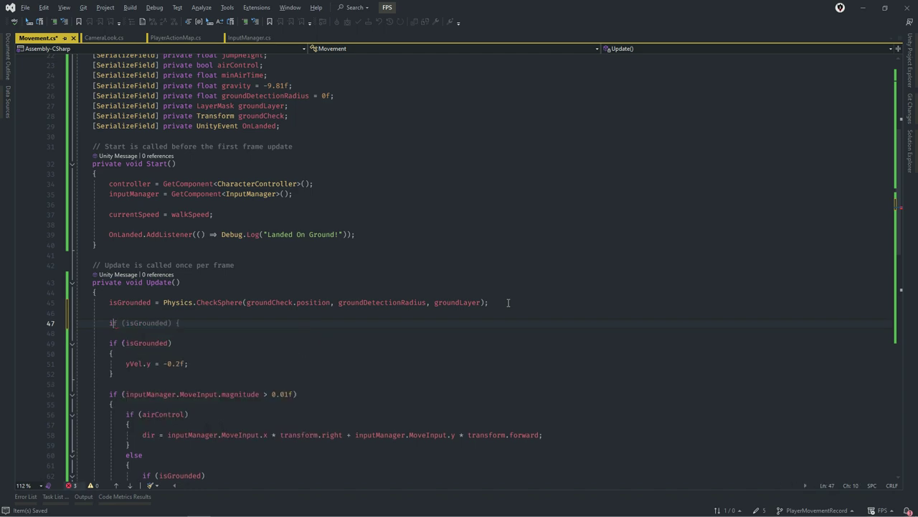
pyautogui.press('BackSpace')
pyautogui.scroll(-1, 203, 343)
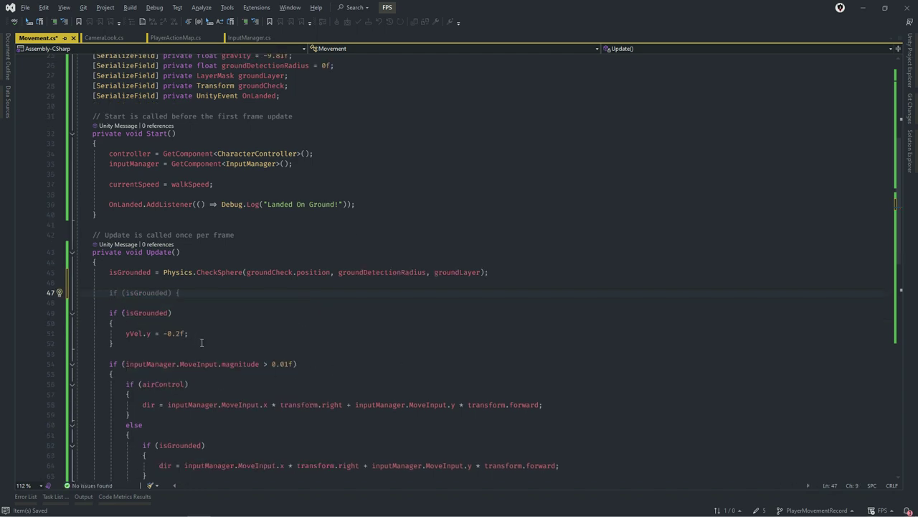
pyautogui.click(201, 343)
pyautogui.press('Return')
pyautogui.write('es')
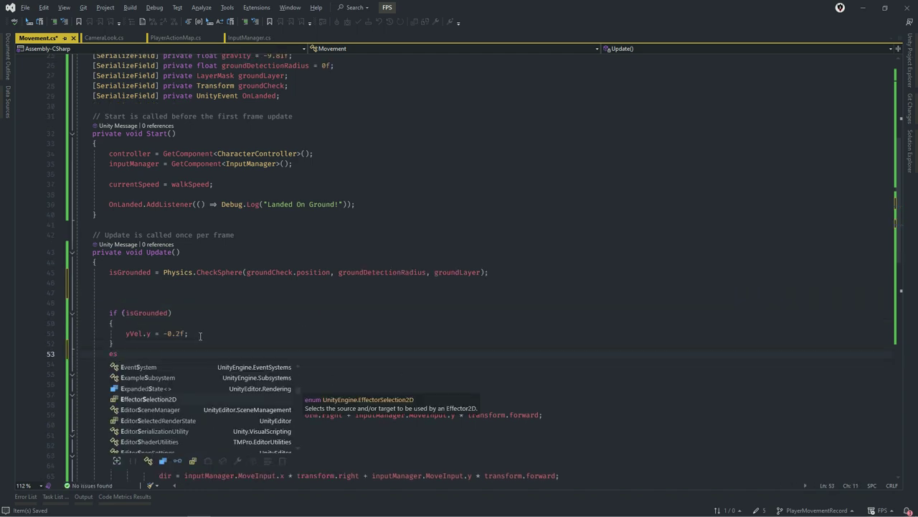
pyautogui.press('BackSpace')
pyautogui.write('lse {')
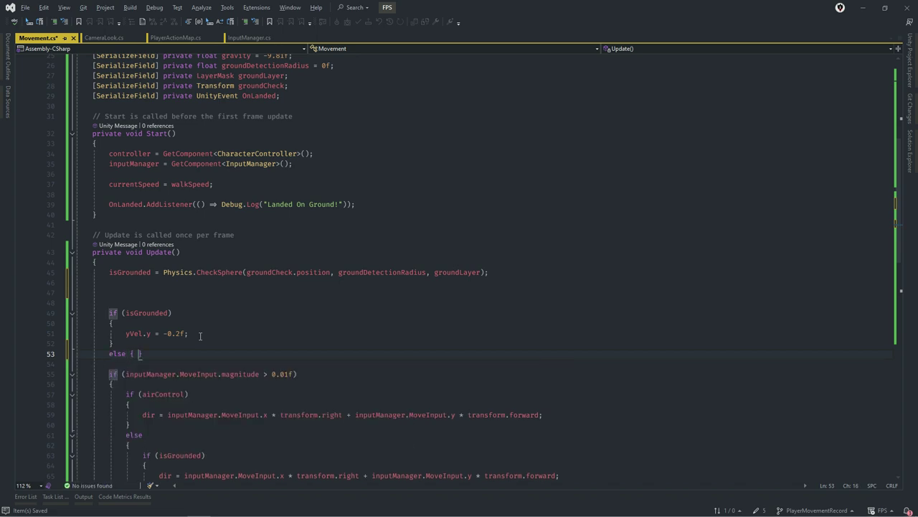
pyautogui.press('Return')
# Make the else block run airTime += Time.deltaTime; and save.
pyautogui.write('air')
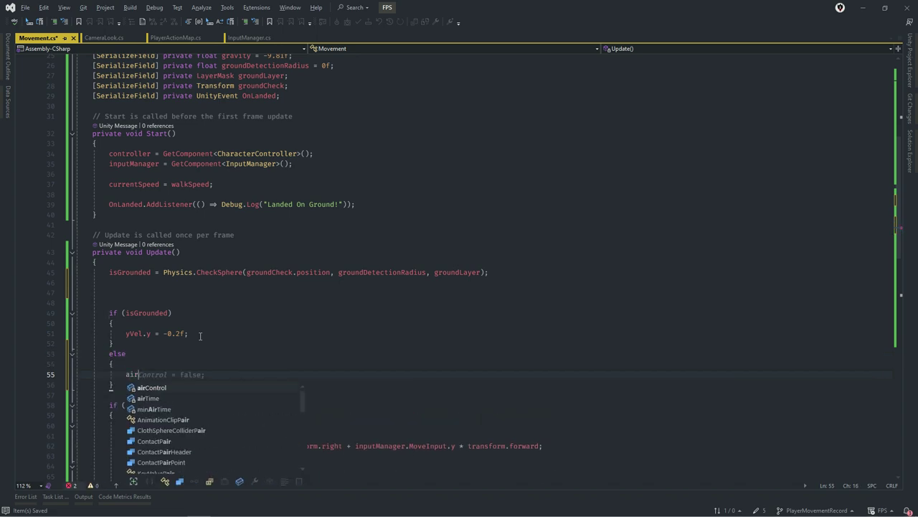
pyautogui.write('T')
pyautogui.press('Tab')
pyautogui.write('++')
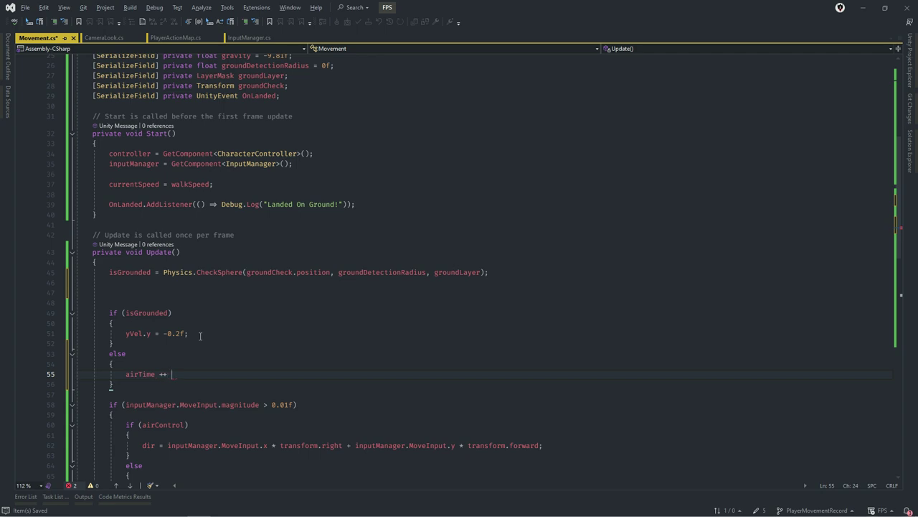
pyautogui.press('BackSpace')
pyautogui.press('BackSpace')
pyautogui.write('= ')
pyautogui.write('Time')
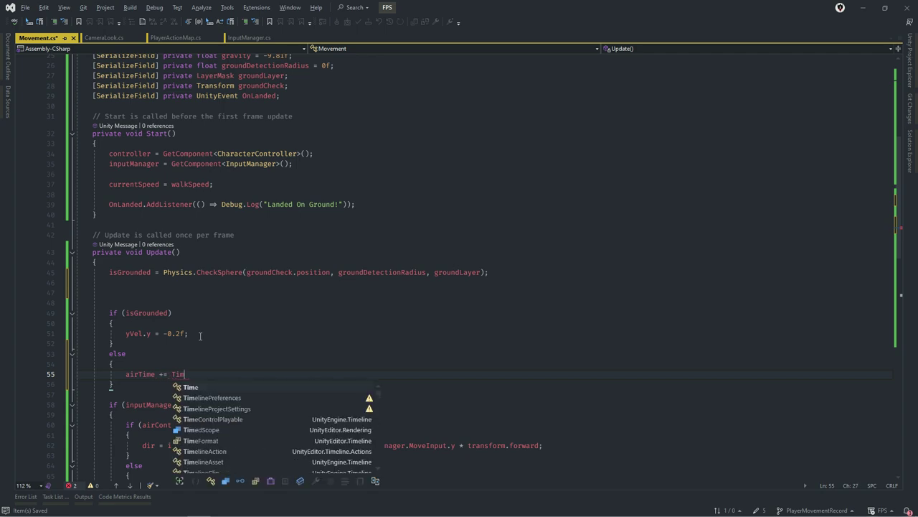
pyautogui.write('.d')
pyautogui.press('Tab')
pyautogui.write(';')
pyautogui.hotkey('ctrl', 's')
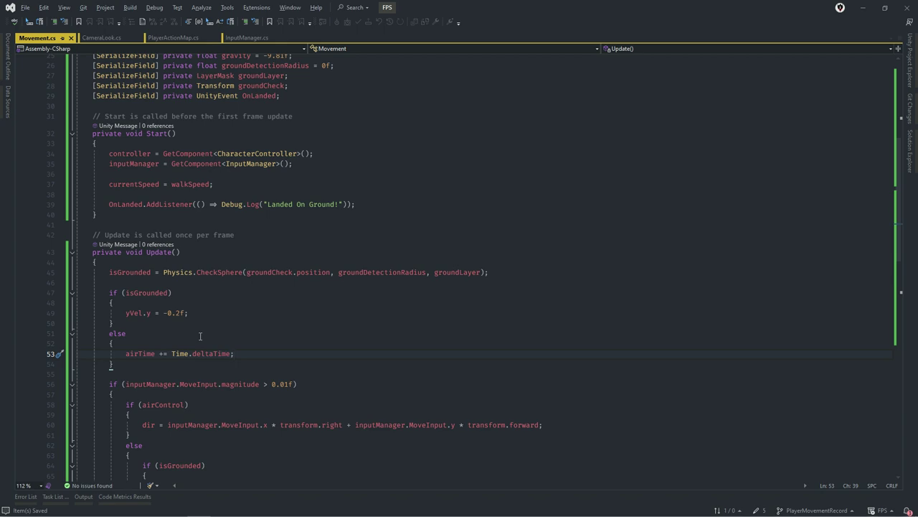
# Add airTime = 0; after the yVel.y line inside the isGrounded block.
pyautogui.click(220, 310)
pyautogui.click(205, 299)
pyautogui.press('Down')
pyautogui.press('End')
pyautogui.press('Return')
pyautogui.write('airTime')
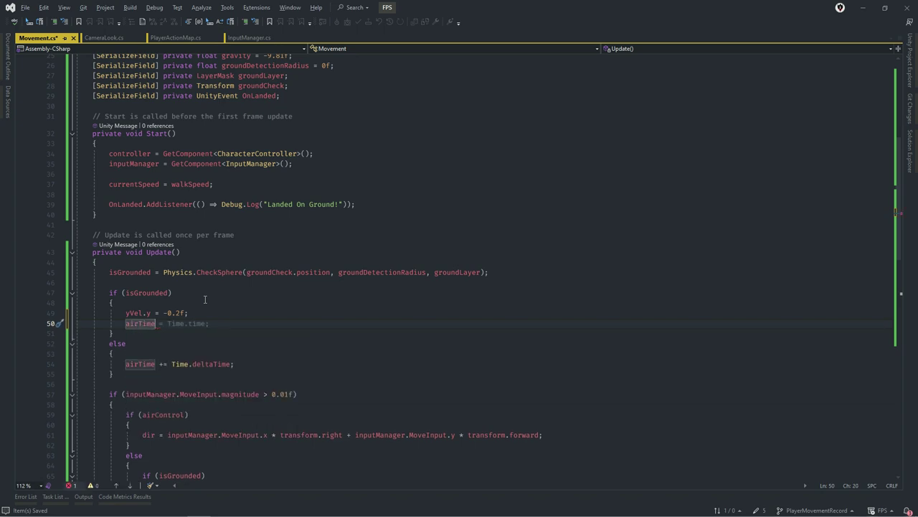
pyautogui.write(' 0')
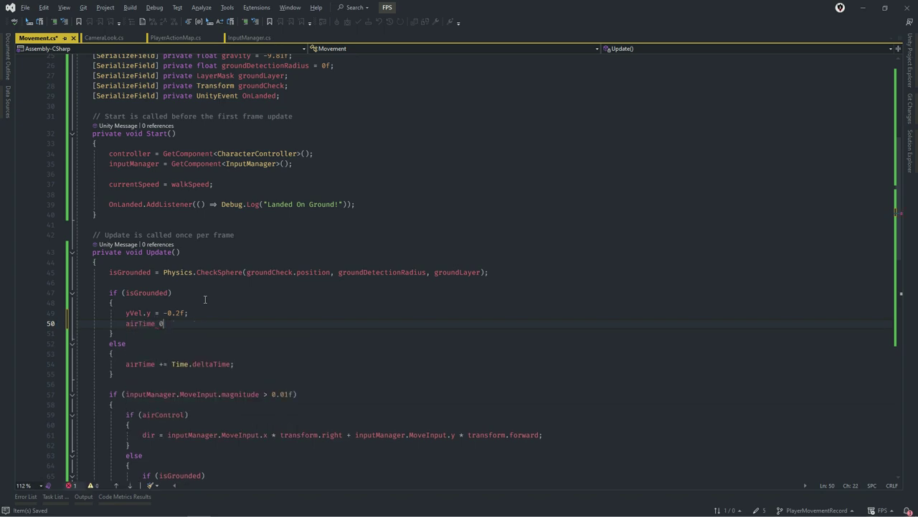
pyautogui.press('BackSpace')
pyautogui.write('= 0;')
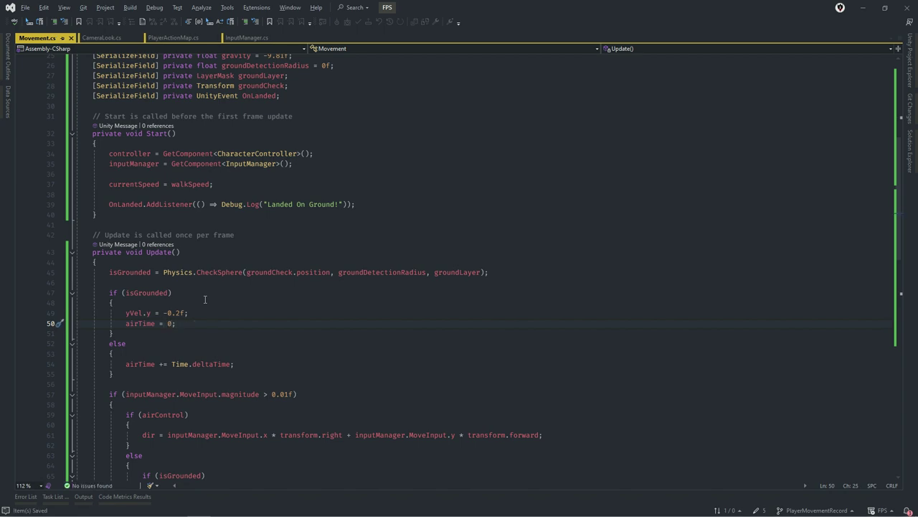
# Add if (airTime > minAirTime && isGrounded) calling OnLanded?.Invoke(); in Update, and save.
pyautogui.click(163, 284)
pyautogui.press('Return')
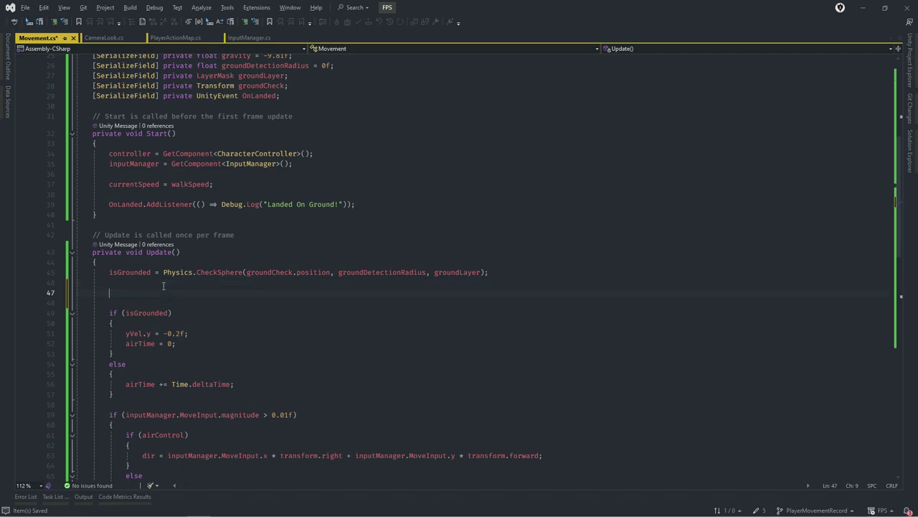
pyautogui.write('if')
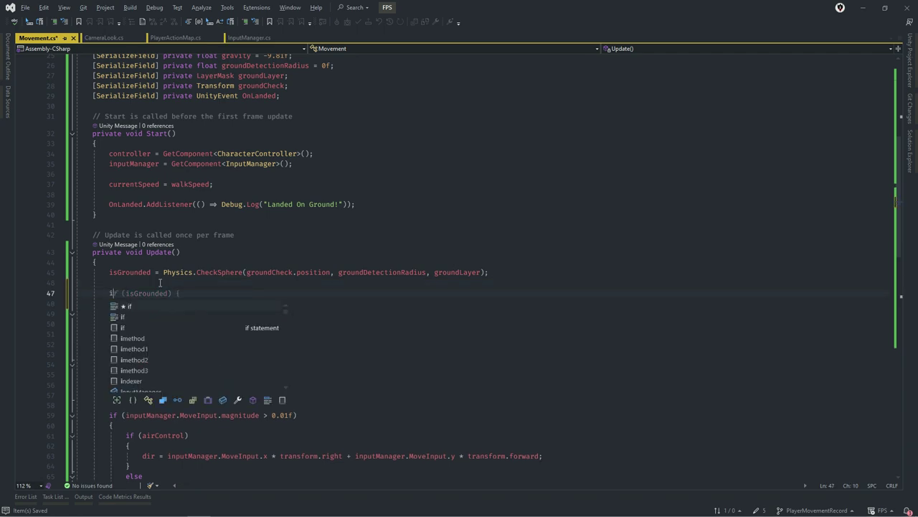
pyautogui.write('(air')
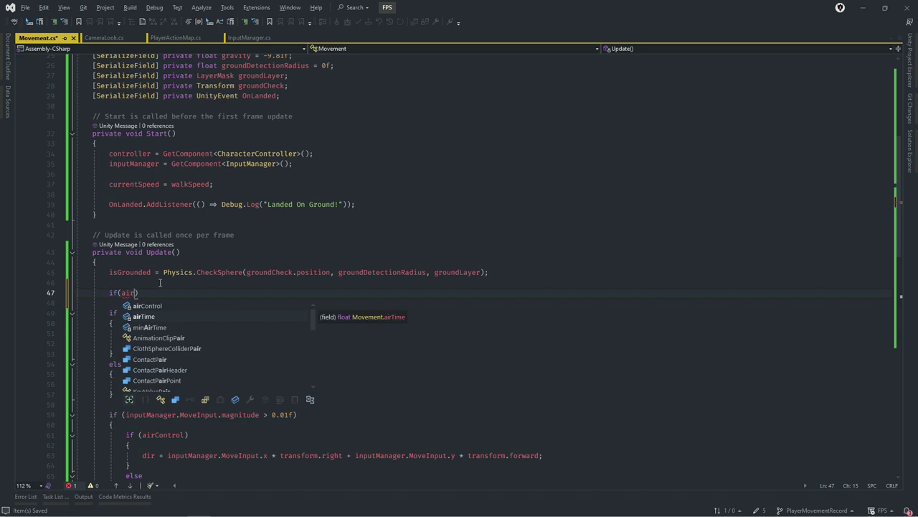
pyautogui.press('Tab')
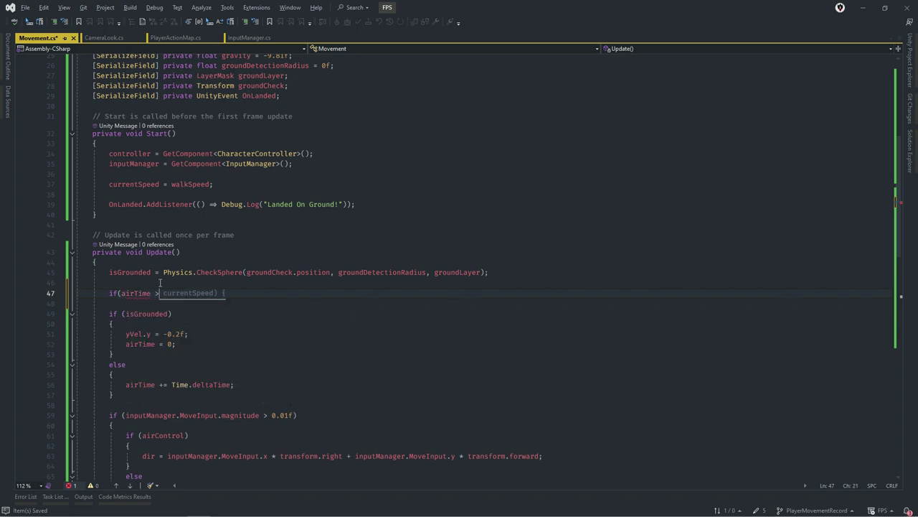
pyautogui.write('mi')
pyautogui.press('Tab')
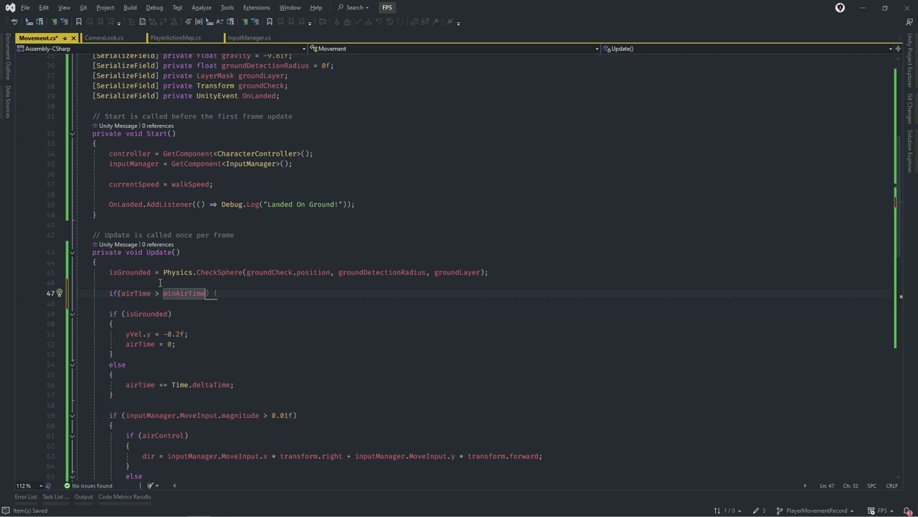
pyautogui.write('&&')
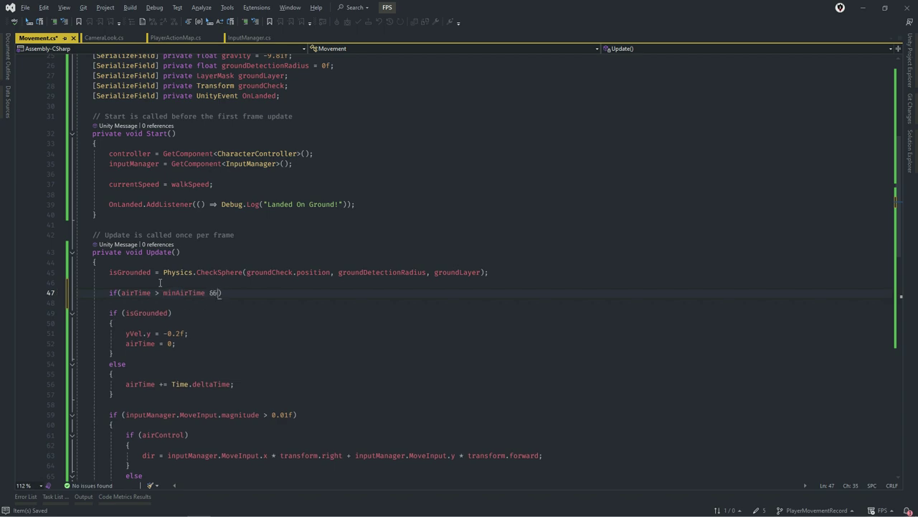
pyautogui.write(' is')
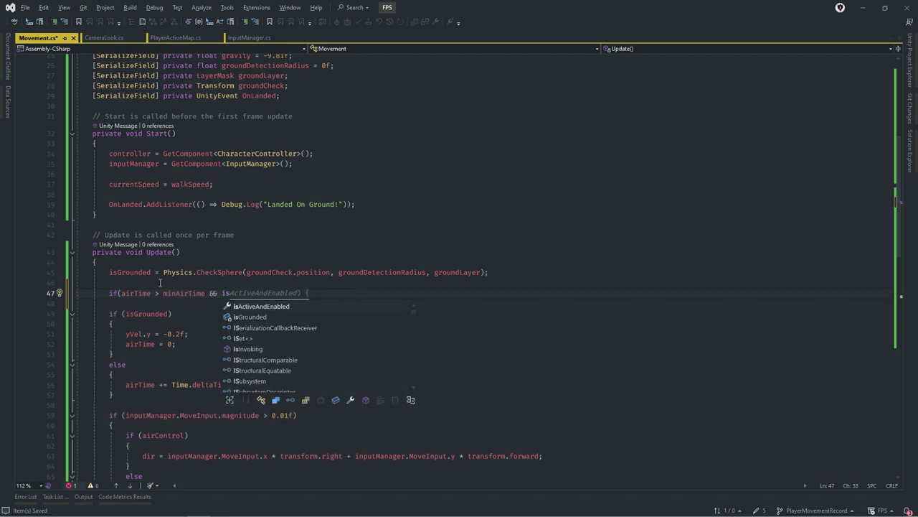
pyautogui.write('G')
pyautogui.press('Tab')
pyautogui.write(')')
pyautogui.press('Return')
pyautogui.write('{')
pyautogui.press('Return')
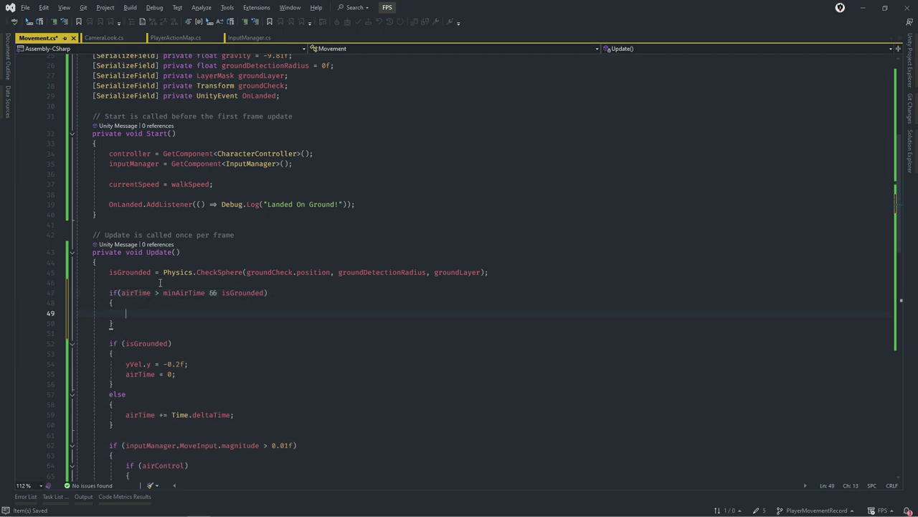
pyautogui.write('OnLanded')
pyautogui.write('?')
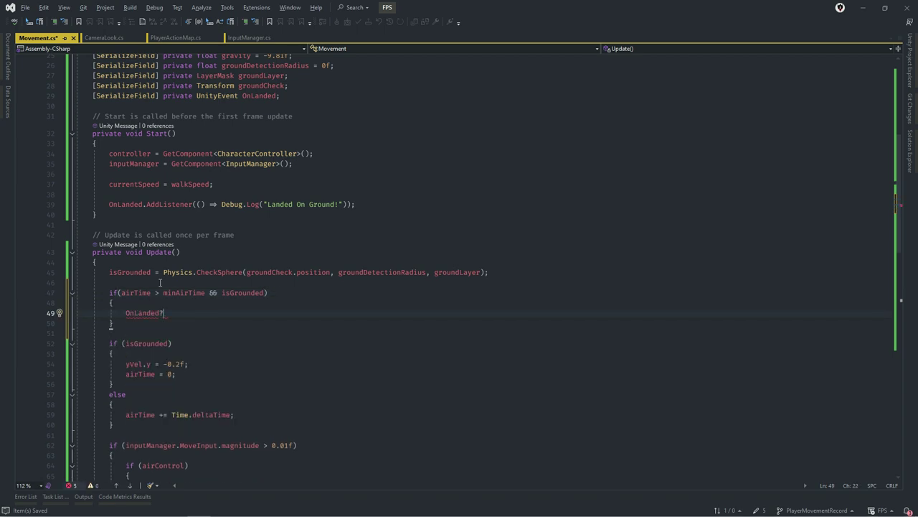
pyautogui.write('.')
pyautogui.write('Invoke(')
pyautogui.write(');')
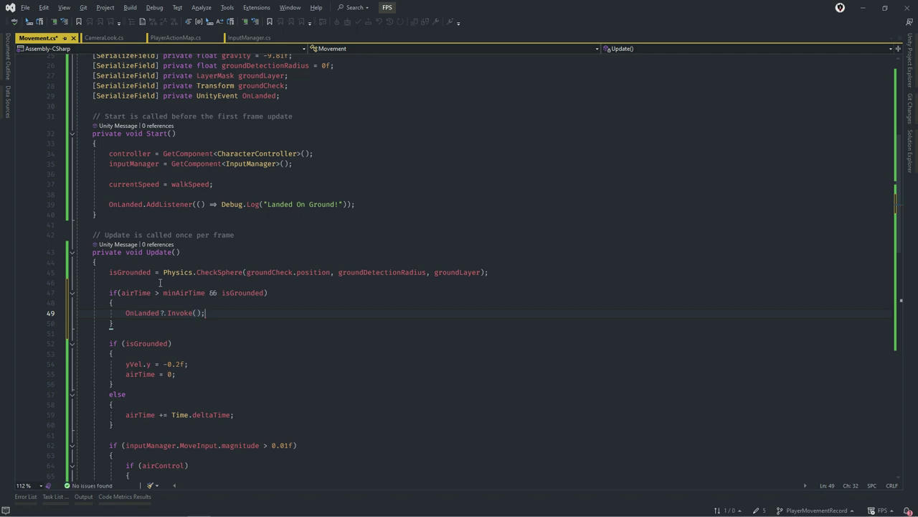
pyautogui.hotkey('ctrl', 's')
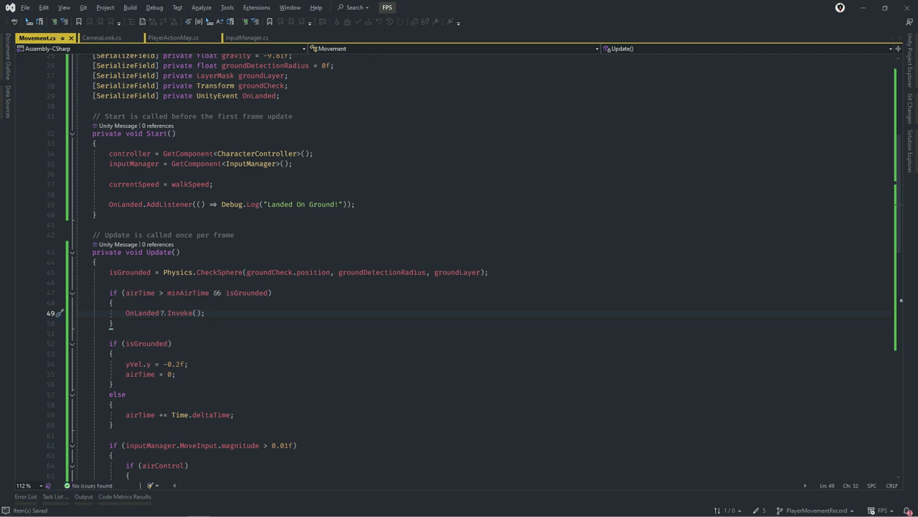
# Set the Movement component's Min Air Time to 0.3 and save the scene.
pyautogui.moveTo(246, 506)
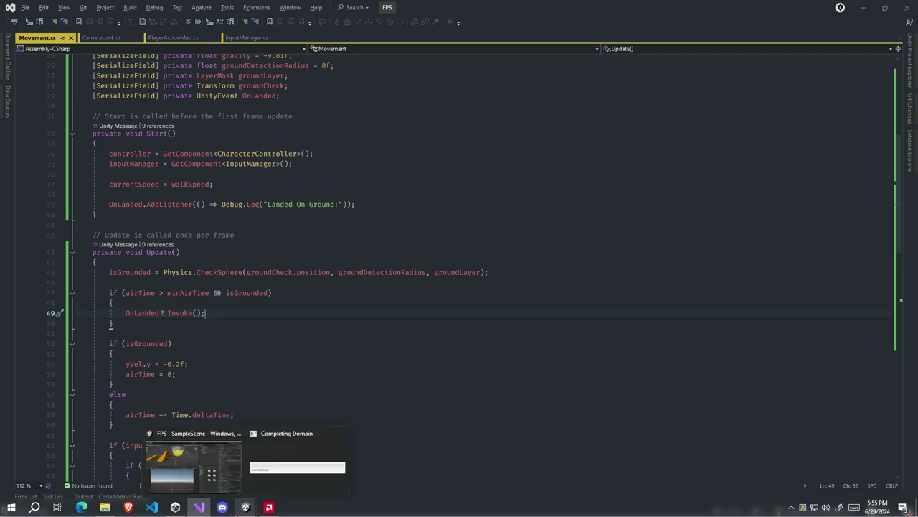
pyautogui.click(214, 481)
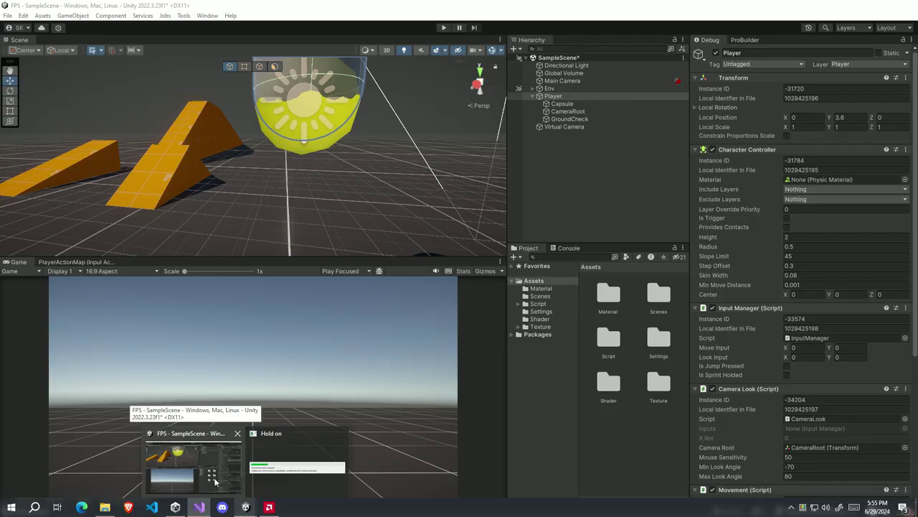
pyautogui.scroll(-6, 820, 385)
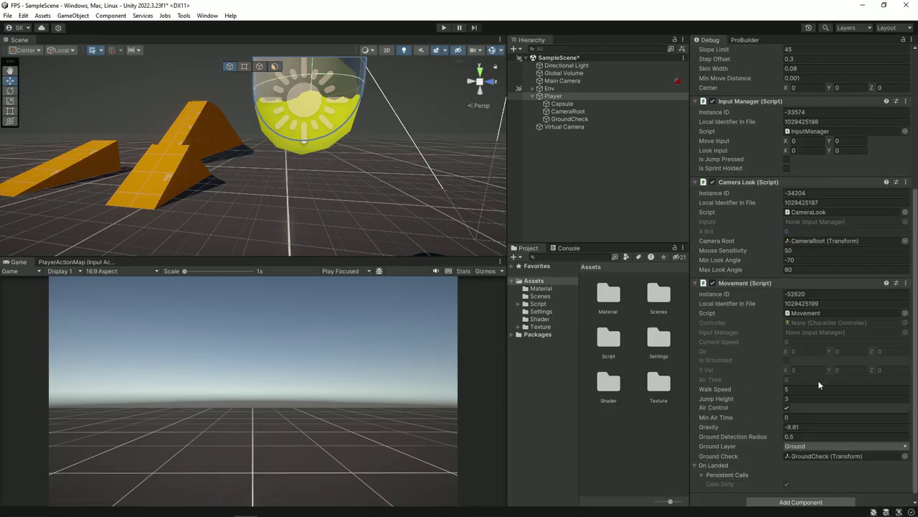
pyautogui.scroll(-1, 819, 385)
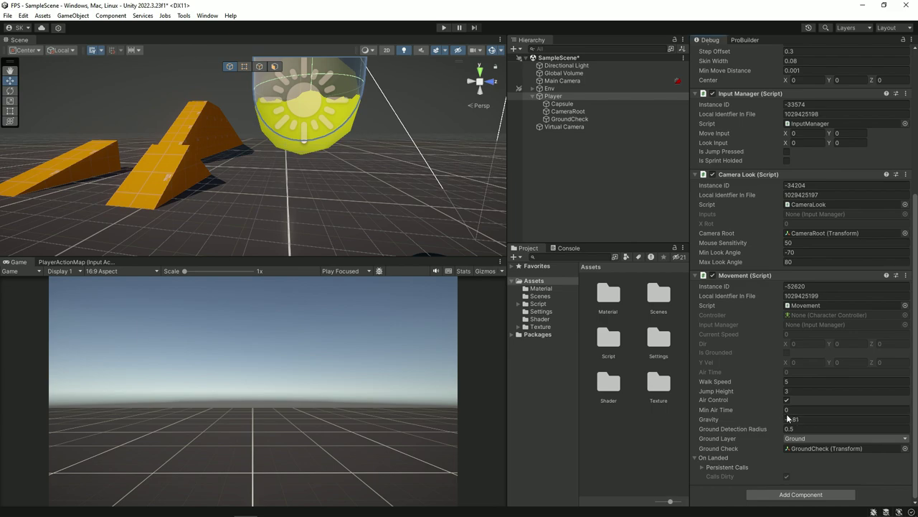
pyautogui.click(818, 412)
pyautogui.write('.3')
pyautogui.hotkey('ctrl', 's')
# Return the Inspector to Normal mode, show the Console, and start play mode.
pyautogui.click(912, 40)
pyautogui.click(865, 73)
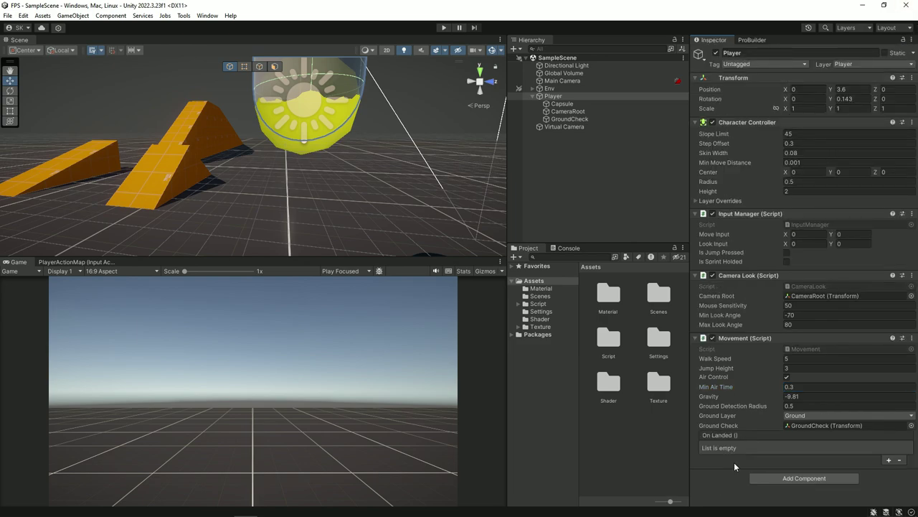
pyautogui.click(566, 248)
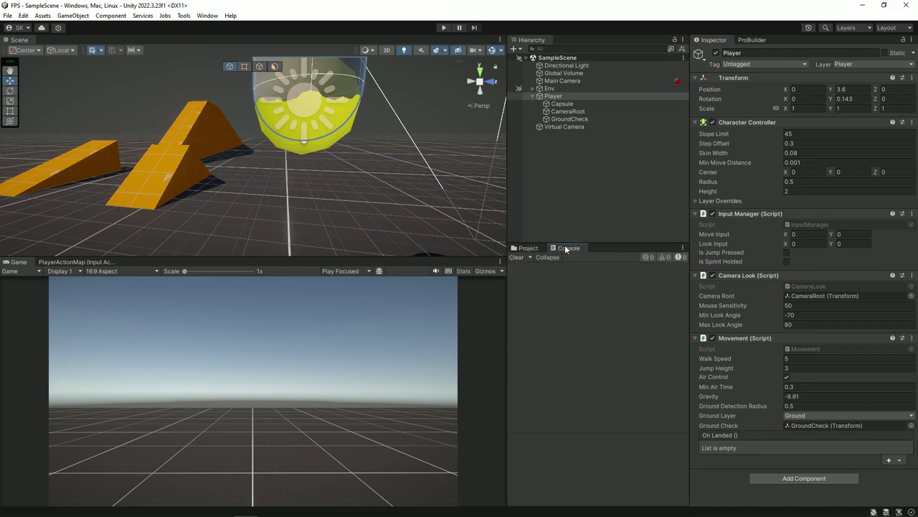
pyautogui.click(445, 27)
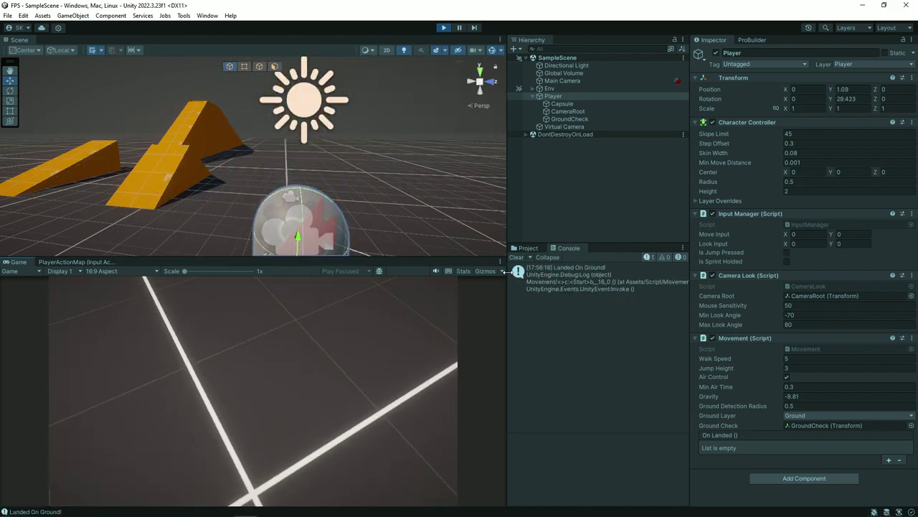
# Widen the Console, frame the player, then jump and walk forward toward the ramp to trigger landing logs.
pyautogui.moveTo(508, 275); pyautogui.dragTo(439, 252)
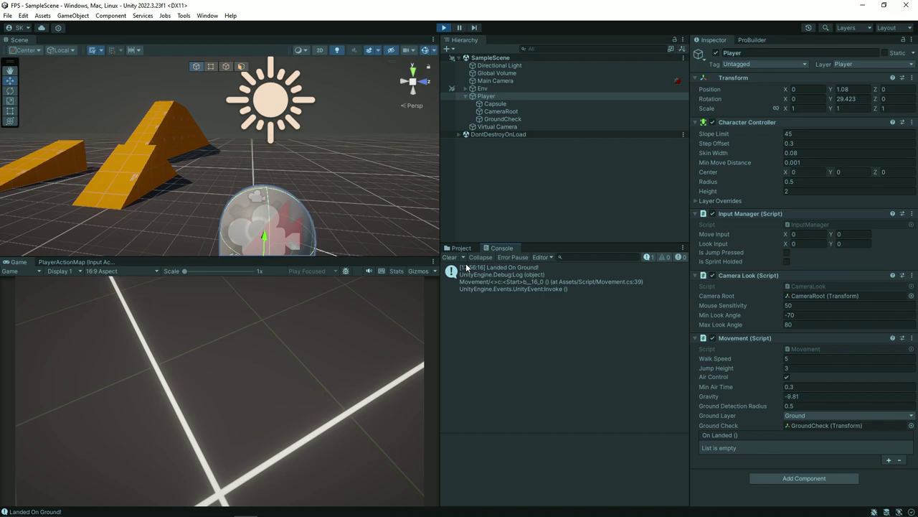
pyautogui.press('f')
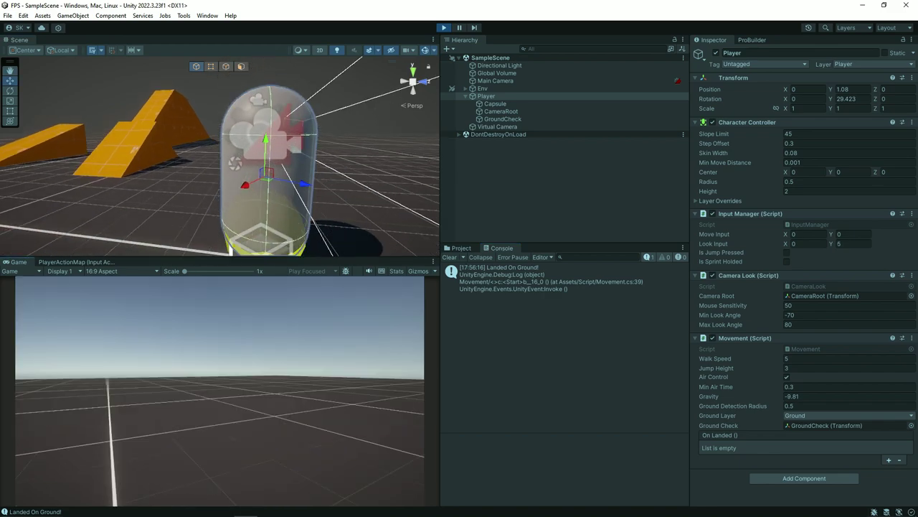
pyautogui.press('space')
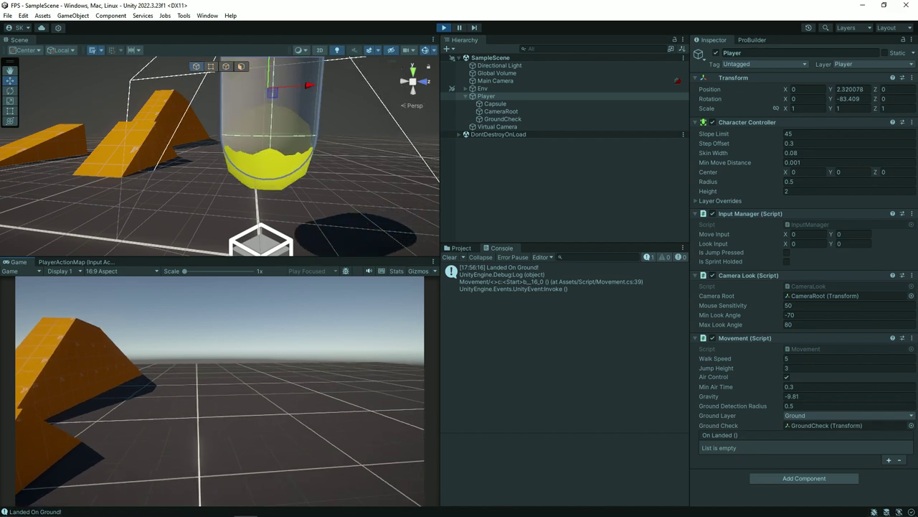
pyautogui.press('w')
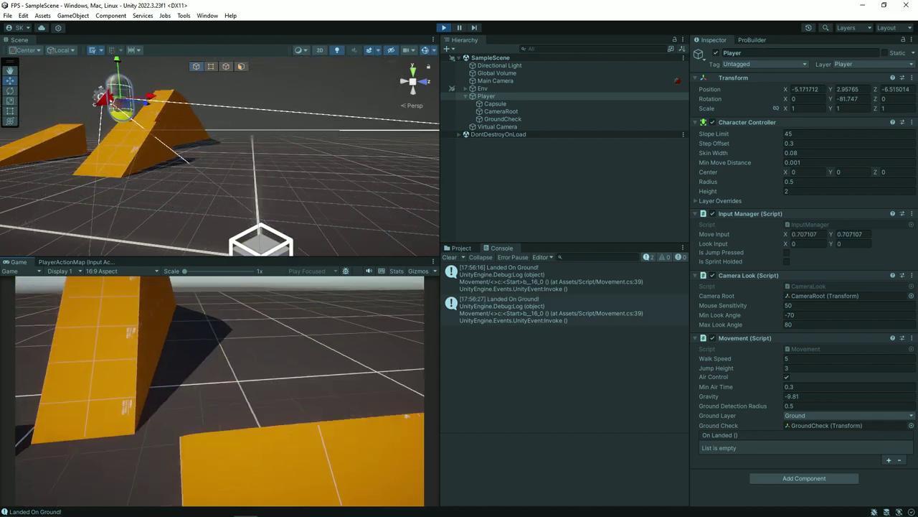
pyautogui.press('w')
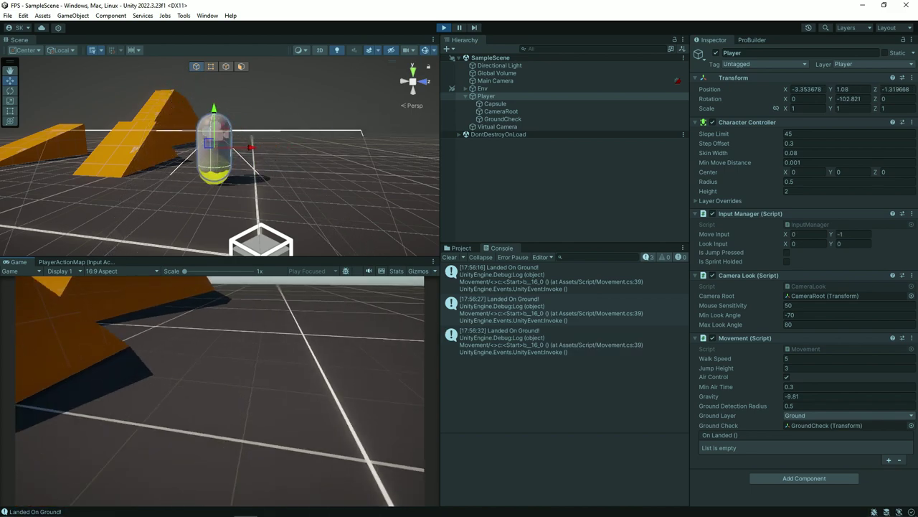
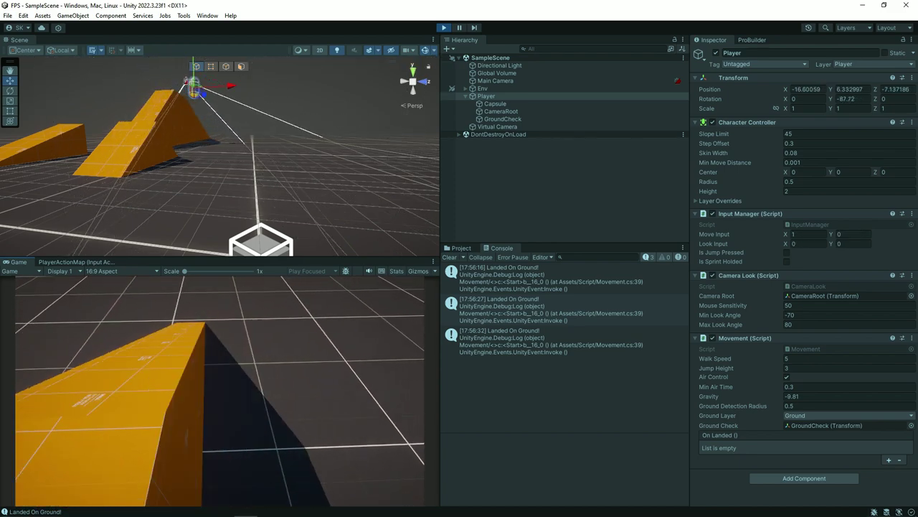
# Strafe the player right once more, then release the cursor and exit Play mode.
pyautogui.press('d')
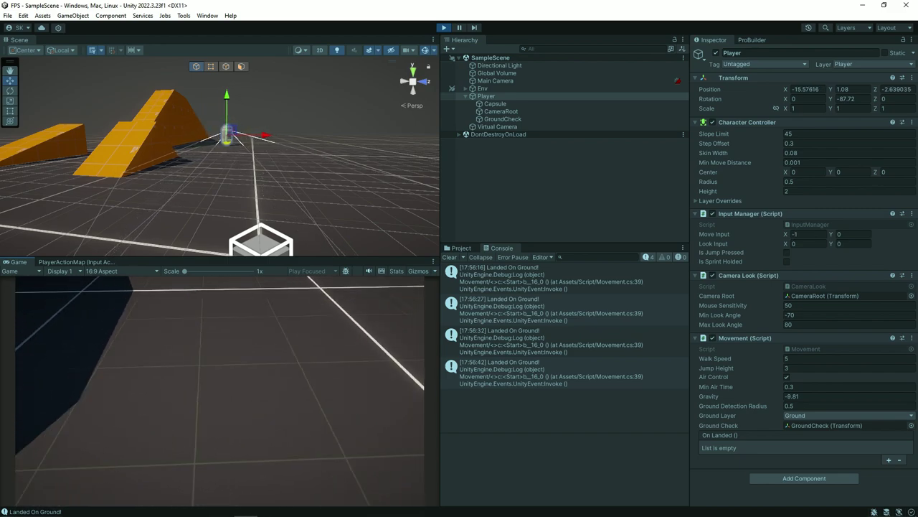
pyautogui.press('Escape')
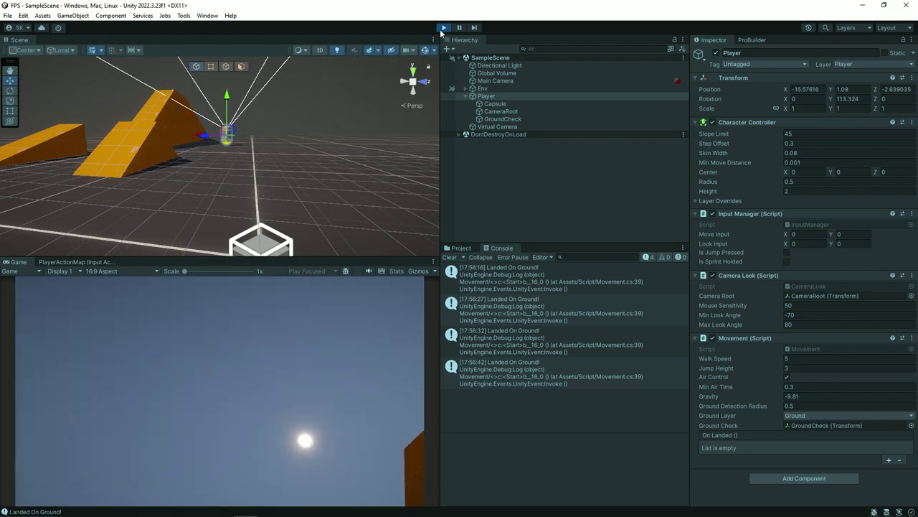
pyautogui.click(444, 27)
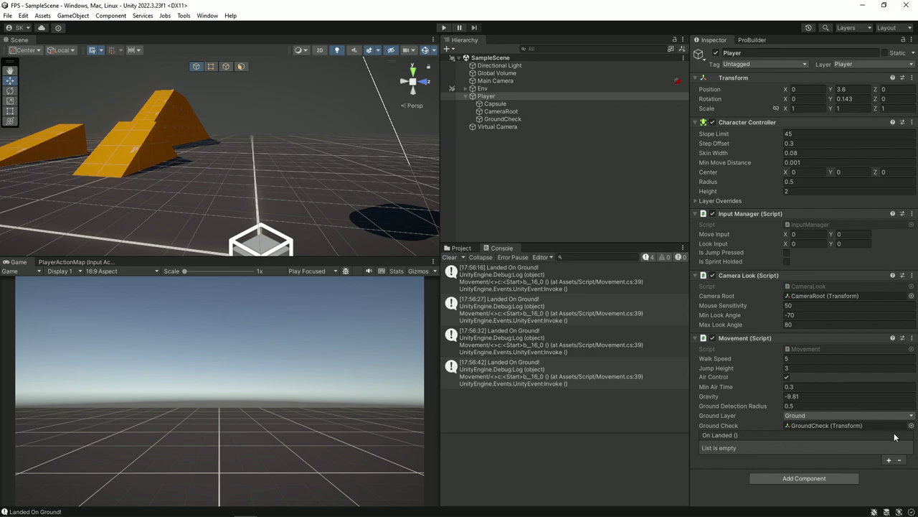
# Add an entry to the Player's On Landed event, then remove it so the list is empty.
pyautogui.click(889, 459)
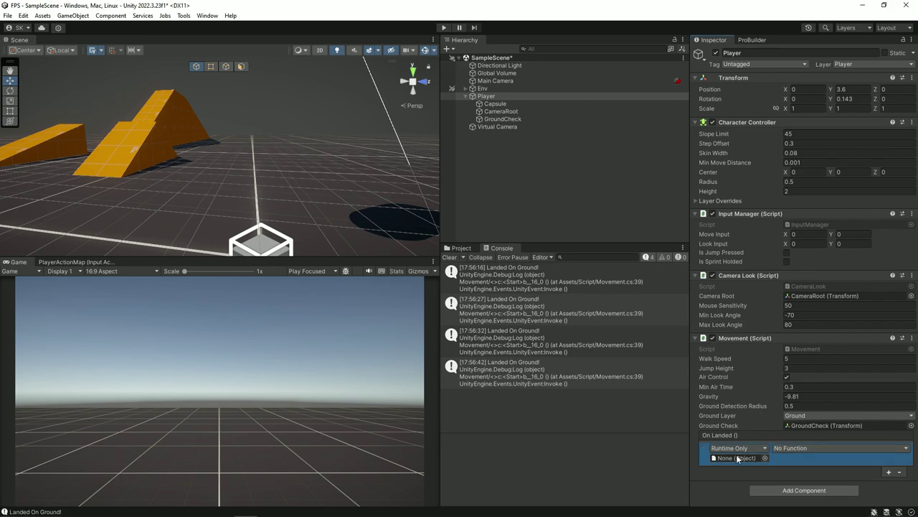
pyautogui.click(875, 474)
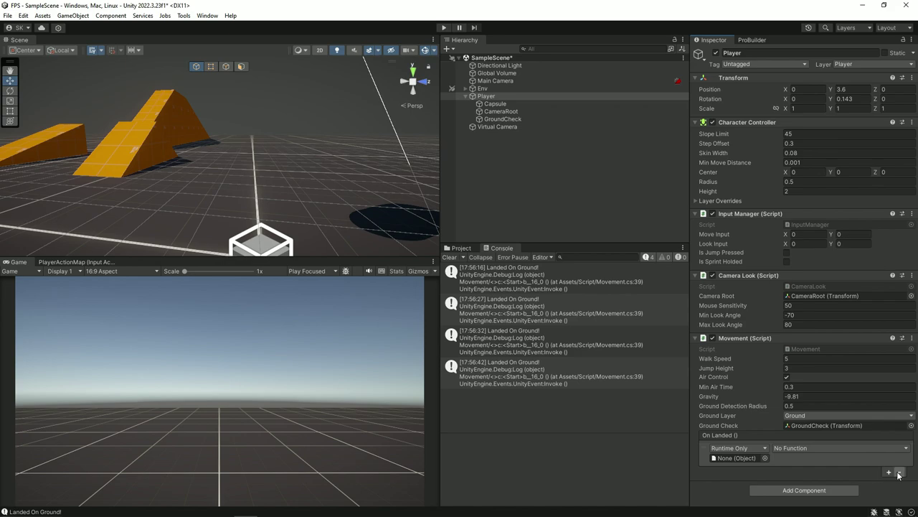
pyautogui.click(898, 472)
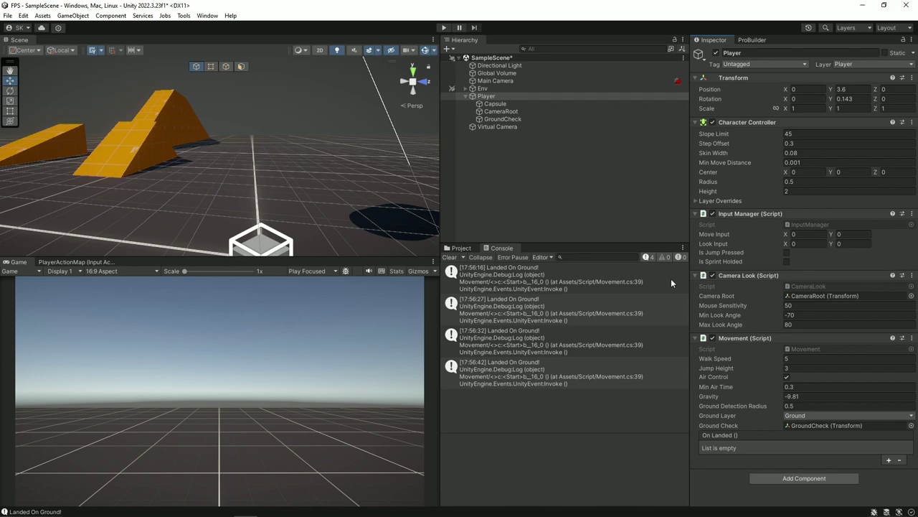
# In Visual Studio, check the IsSprintHolded property in InputManager.cs.
pyautogui.moveTo(260, 511)
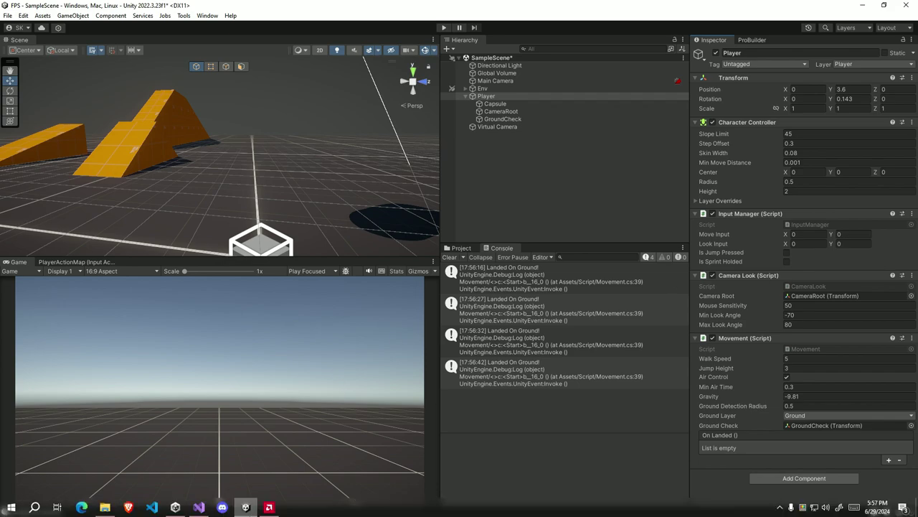
pyautogui.click(199, 507)
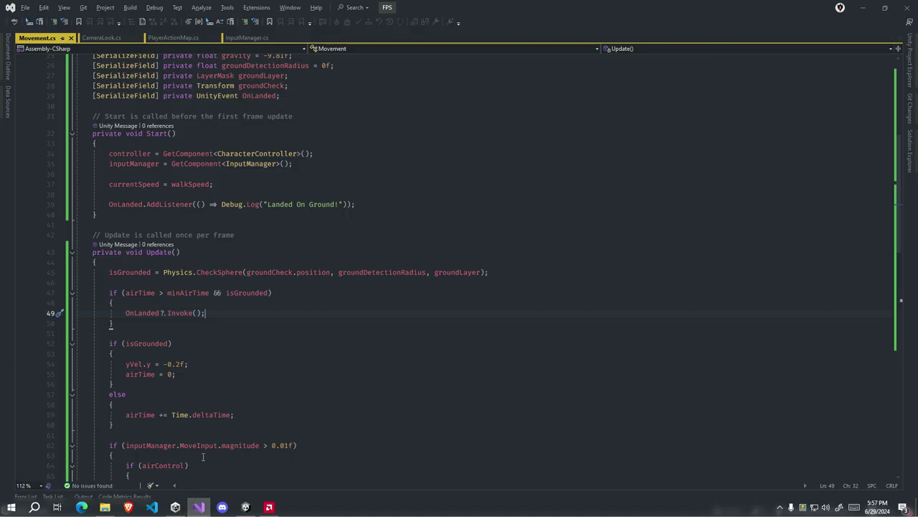
pyautogui.click(261, 39)
pyautogui.click(256, 115)
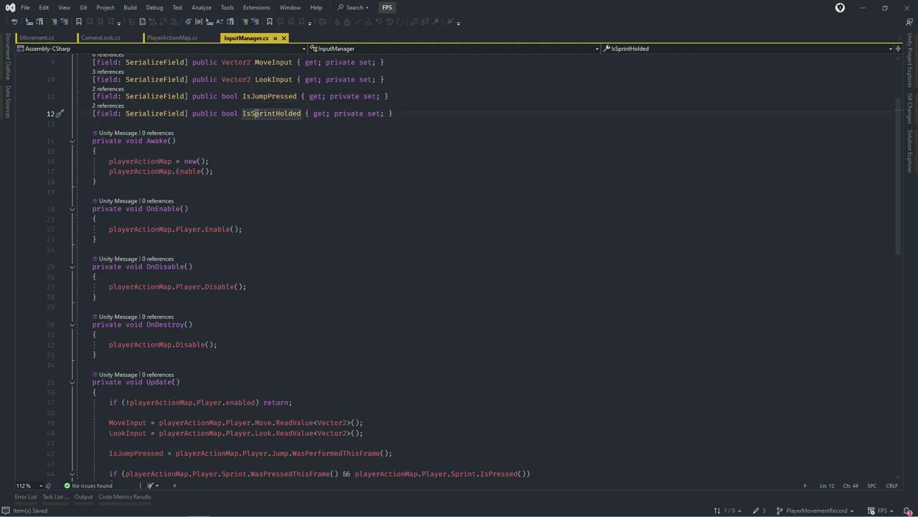
# Add '[SerializeField] private float sprintSpeed;' below walkSpeed in Movement.cs and save.
pyautogui.click(38, 38)
pyautogui.click(330, 155)
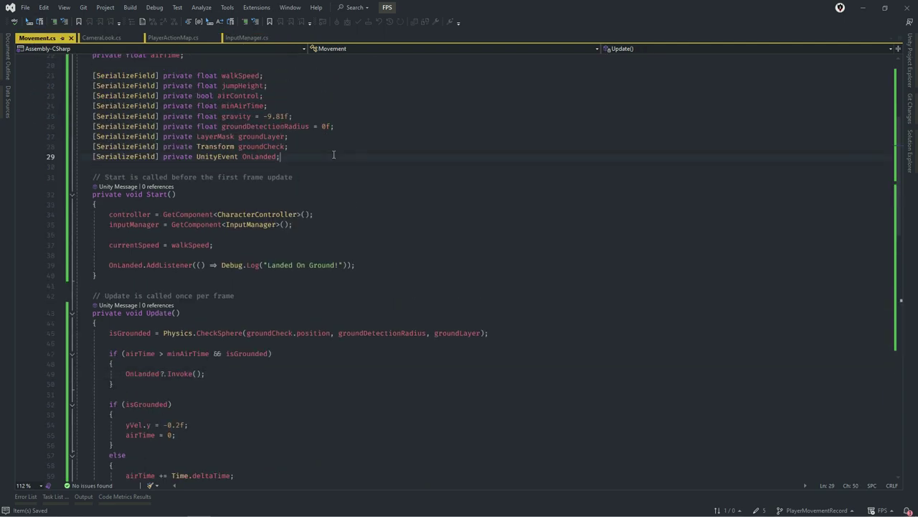
pyautogui.scroll(4, 316, 134)
pyautogui.click(290, 201)
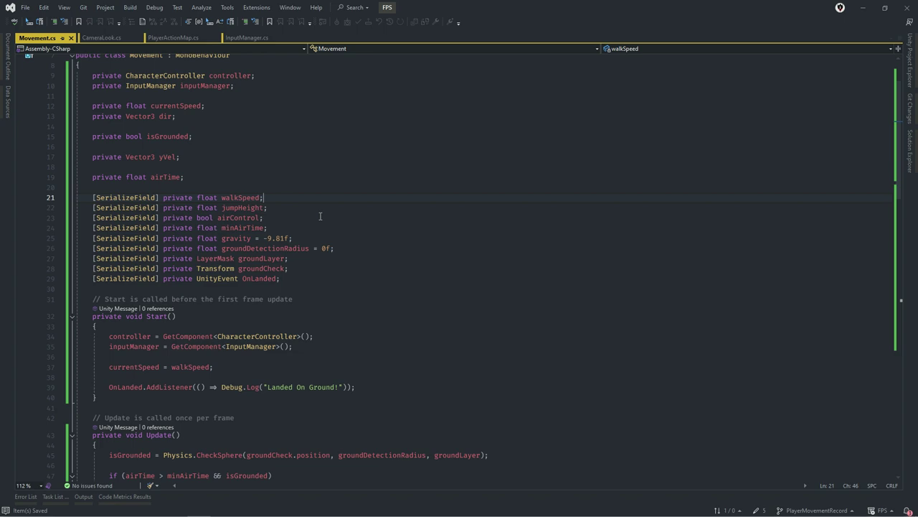
pyautogui.press('Return')
pyautogui.write('[se]')
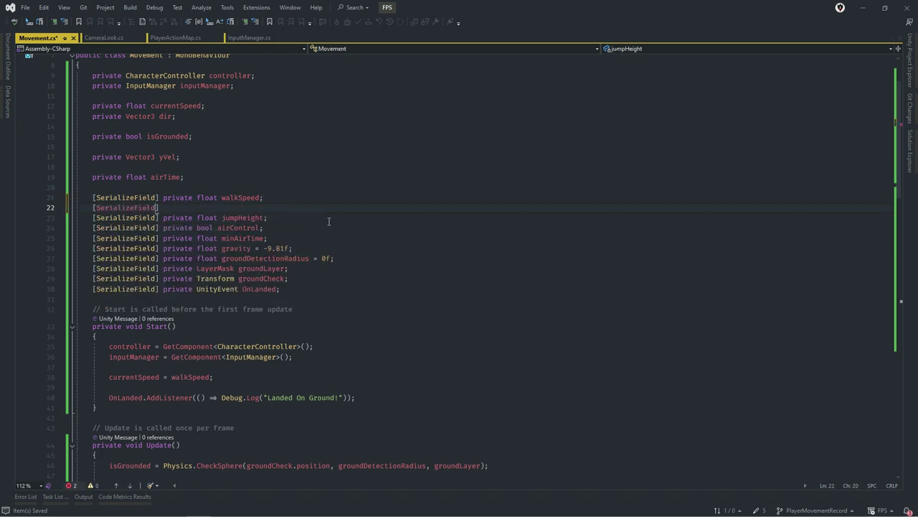
pyautogui.write(' private fl')
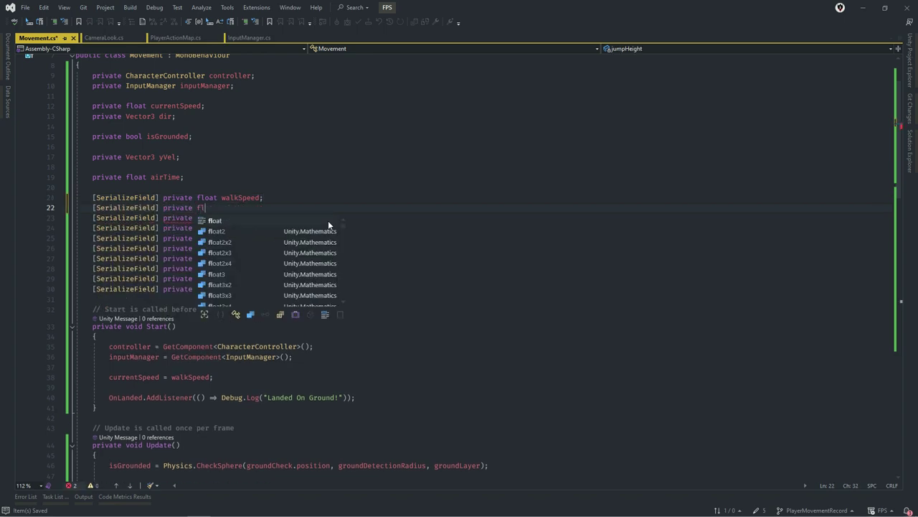
pyautogui.write('oat spr')
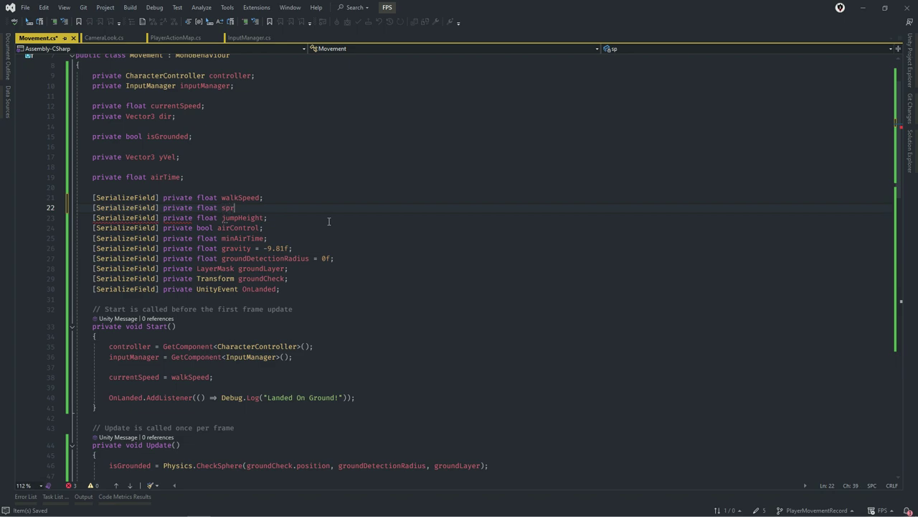
pyautogui.write('ini')
pyautogui.write('t')
pyautogui.press('BackSpace')
pyautogui.press('BackSpace')
pyautogui.write('tSpeed;')
pyautogui.hotkey('ctrl', 's')
# Go to the currentSpeed assignment in the Start method.
pyautogui.scroll(-2, 329, 221)
pyautogui.scroll(-2, 329, 221)
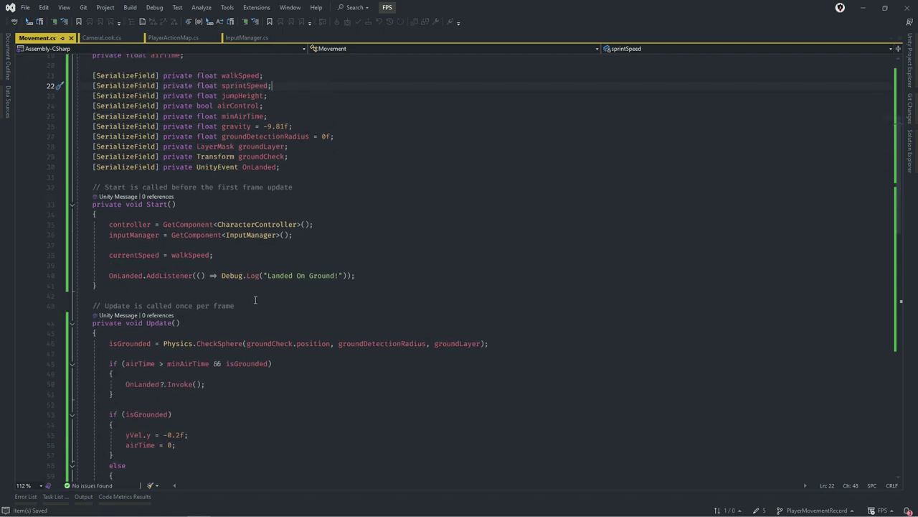
pyautogui.click(215, 256)
# Select and delete the 'currentSpeed = walkSpeed;' line in Start().
pyautogui.scroll(-3, 200, 247)
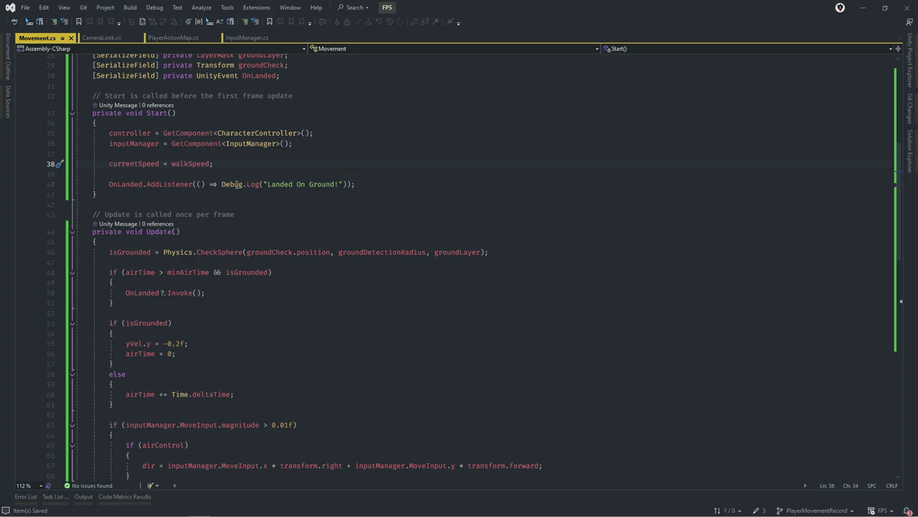
pyautogui.scroll(-4, 207, 277)
pyautogui.scroll(-3, 207, 277)
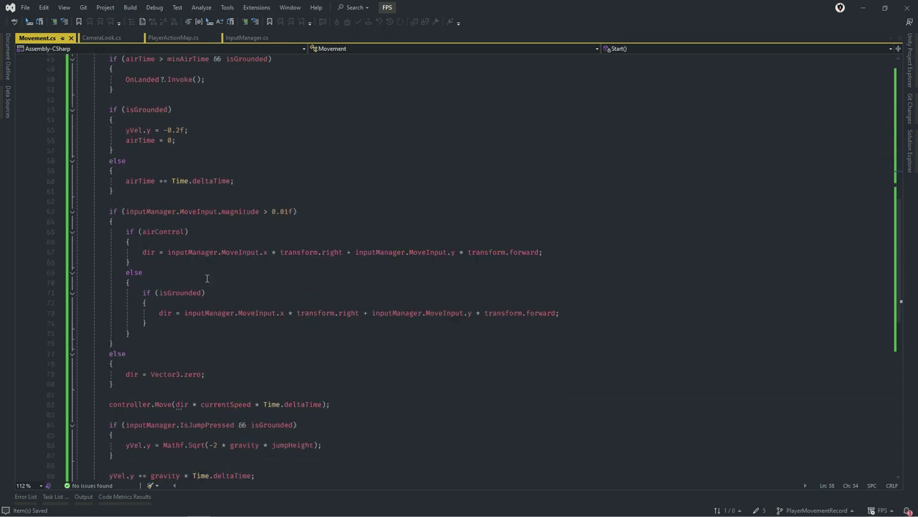
pyautogui.scroll(-2, 186, 290)
pyautogui.scroll(-1, 167, 170)
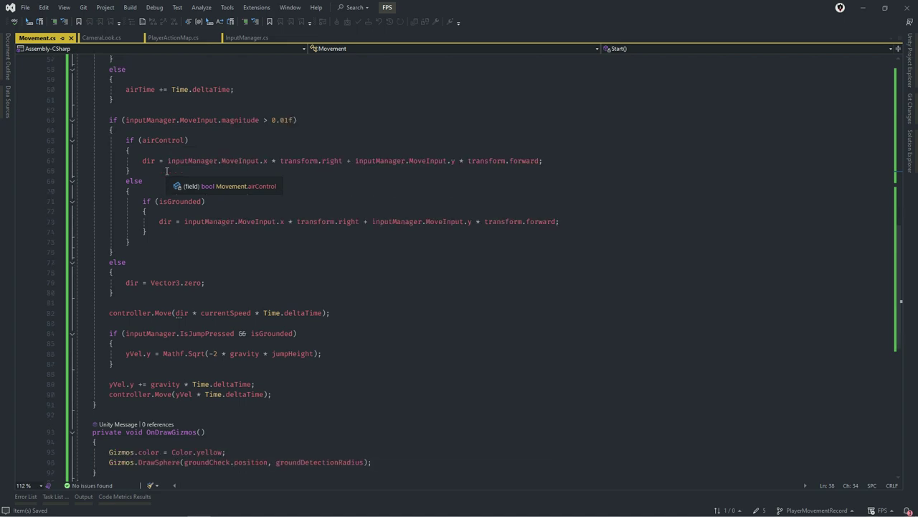
pyautogui.scroll(2, 166, 171)
pyautogui.scroll(3, 187, 151)
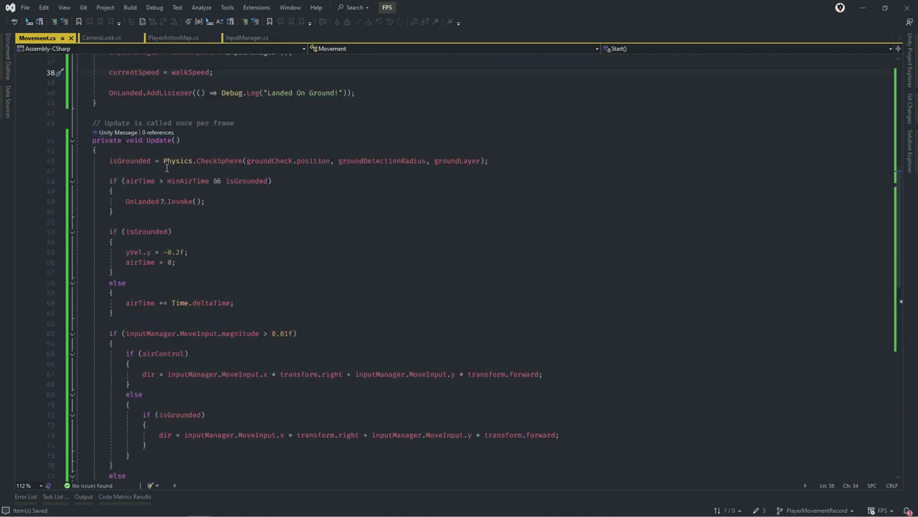
pyautogui.scroll(2, 208, 132)
pyautogui.scroll(2, 227, 115)
pyautogui.scroll(1, 226, 115)
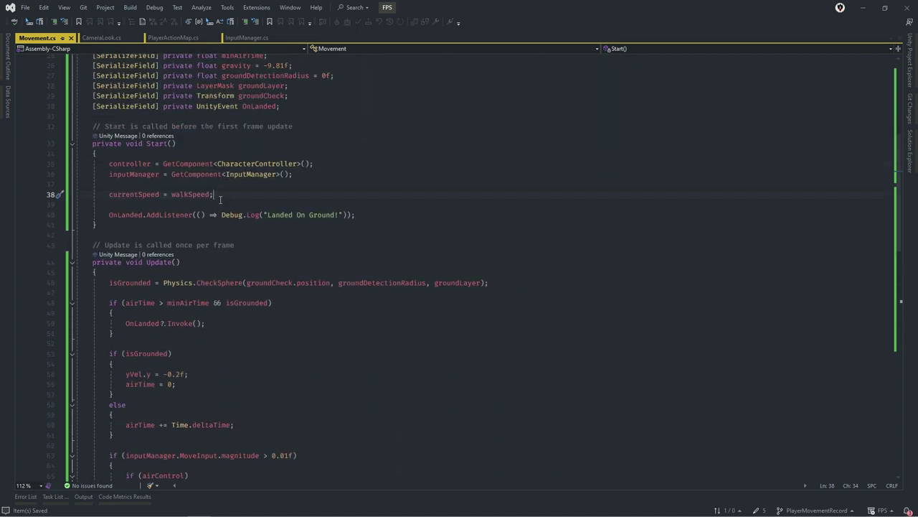
pyautogui.moveTo(217, 195); pyautogui.dragTo(13, 205)
pyautogui.press('BackSpace')
pyautogui.press('BackSpace')
pyautogui.press('BackSpace')
pyautogui.press('BackSpace')
# Save Movement.cs and place the cursor after the else block's closing brace on line 73.
pyautogui.scroll(-1, 162, 237)
pyautogui.scroll(-2, 161, 236)
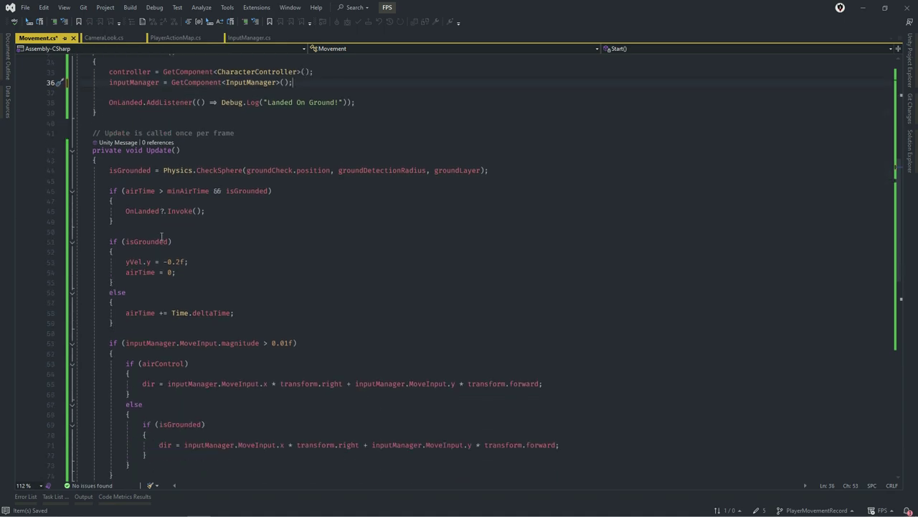
pyautogui.scroll(-4, 161, 237)
pyautogui.hotkey('ctrl', 's')
pyautogui.scroll(2, 213, 246)
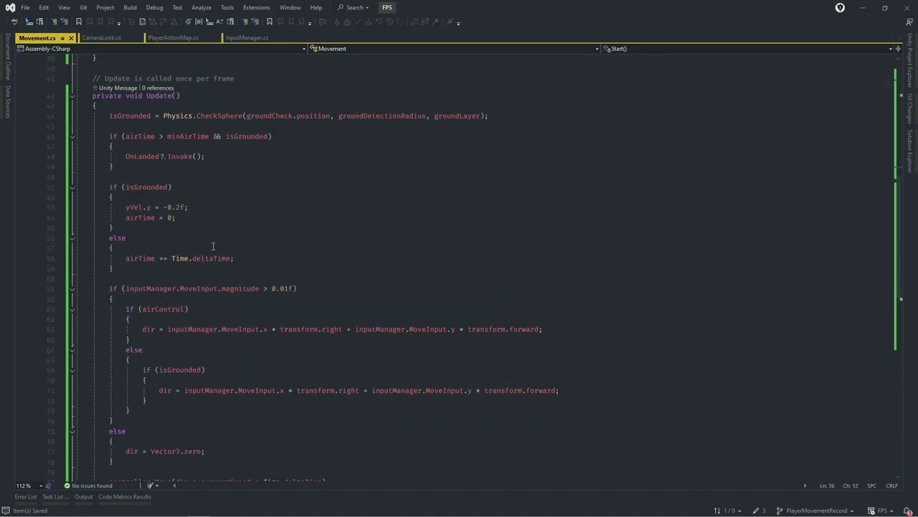
pyautogui.scroll(-1, 213, 247)
pyautogui.scroll(-1, 284, 345)
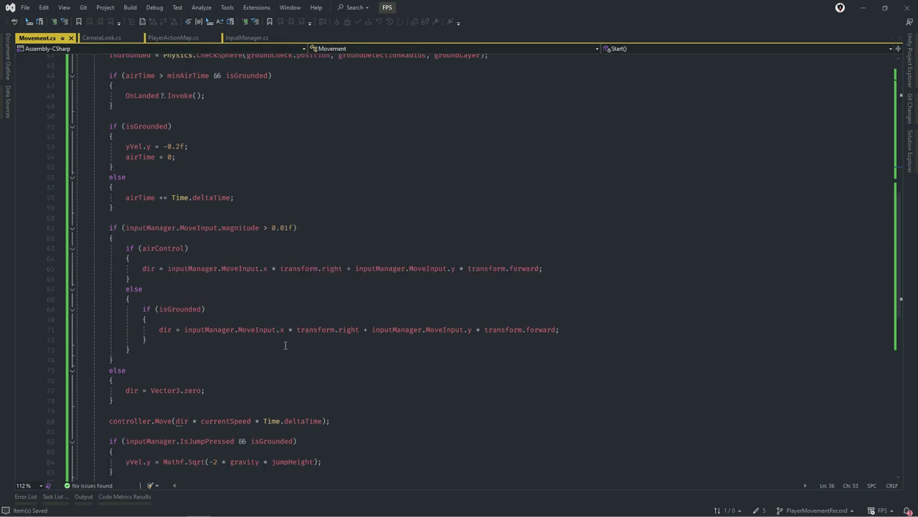
pyautogui.click(156, 350)
# Write the condition 'if (inputManager.MoveInput.y > 0 && inputManager.IsSprintHolded)' in Update.
pyautogui.press('Return')
pyautogui.press('Return')
pyautogui.write('i')
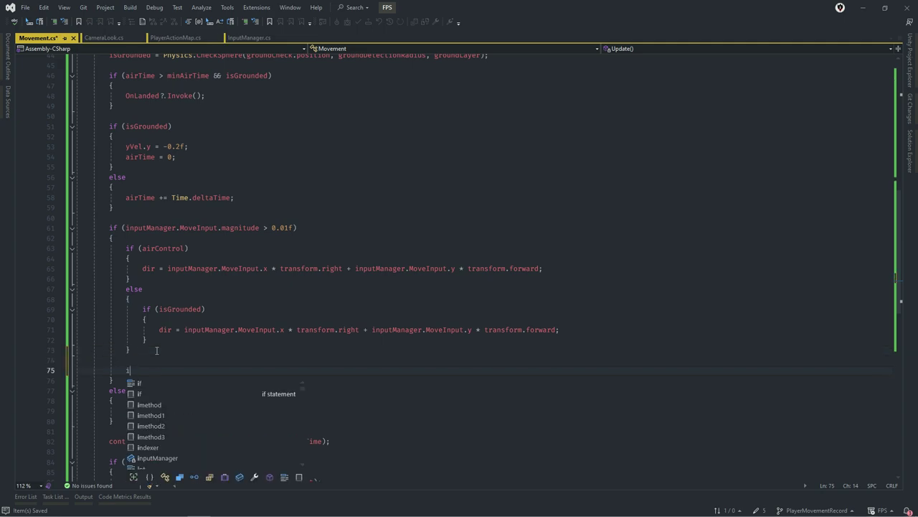
pyautogui.write('f(')
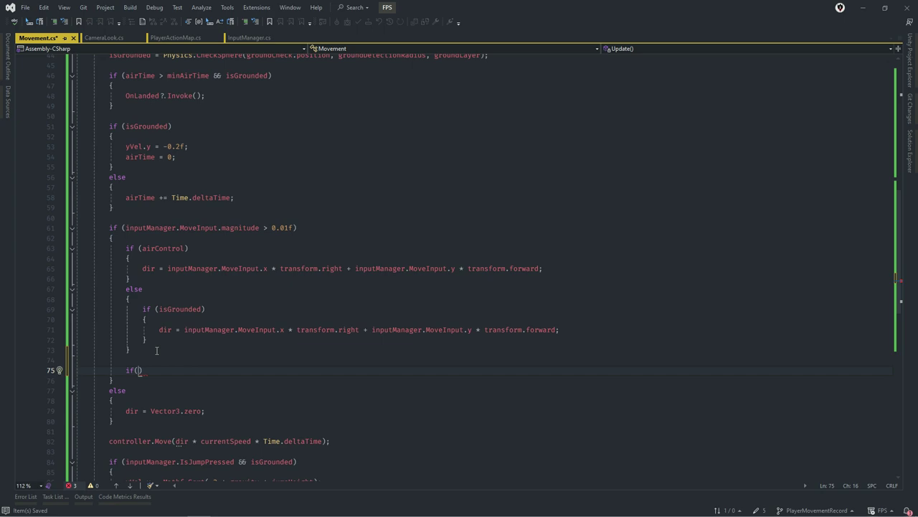
pyautogui.write('in')
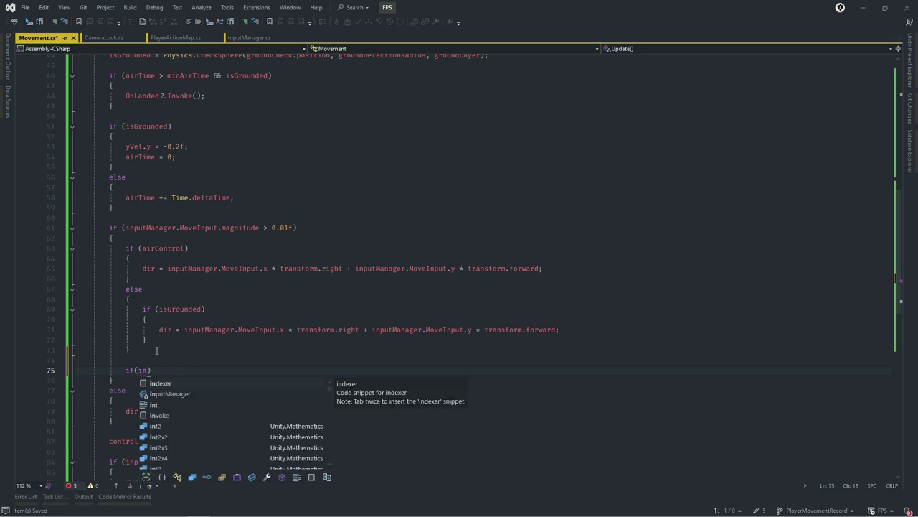
pyautogui.write('p')
pyautogui.press('Tab')
pyautogui.write('.Lo')
pyautogui.press('Tab')
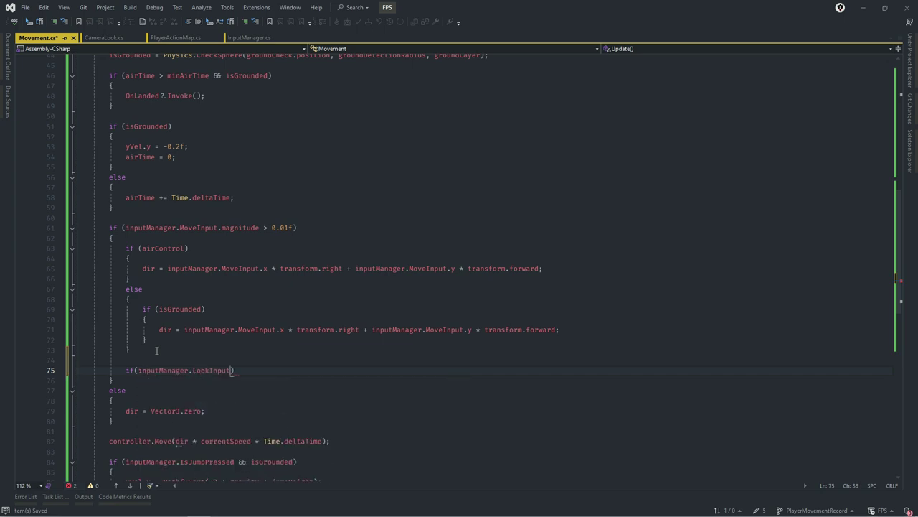
pyautogui.press('BackSpace')
pyautogui.press('BackSpace')
pyautogui.press('BackSpace')
pyautogui.press('BackSpace')
pyautogui.press('BackSpace')
pyautogui.press('BackSpace')
pyautogui.press('BackSpace')
pyautogui.press('BackSpace')
pyautogui.write('mo')
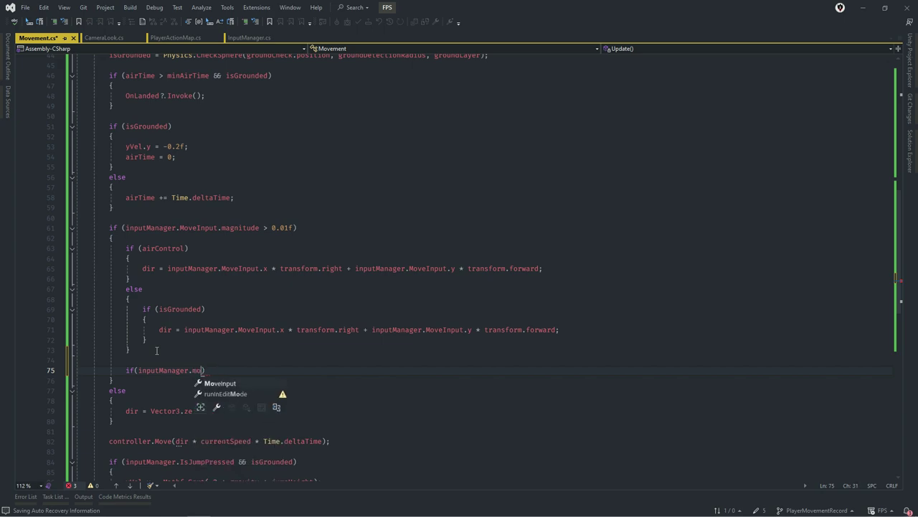
pyautogui.write('ve')
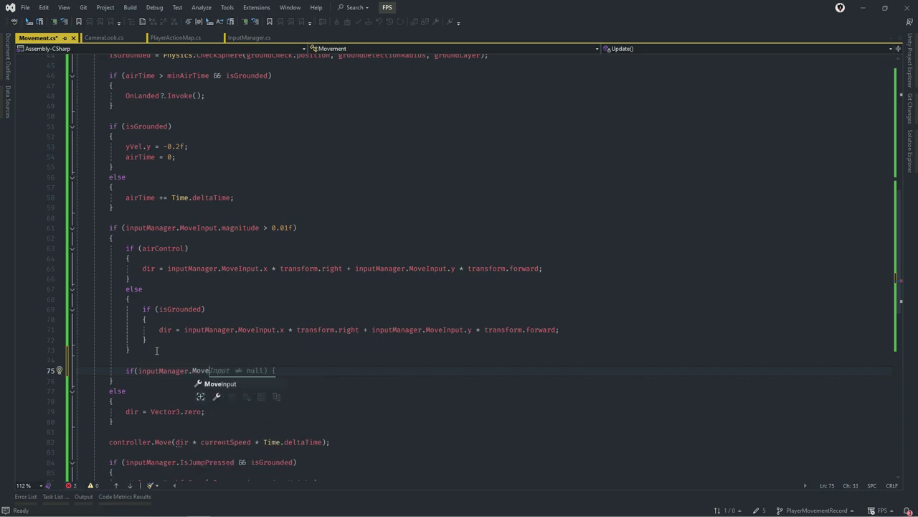
pyautogui.press('Tab')
pyautogui.write('.y ')
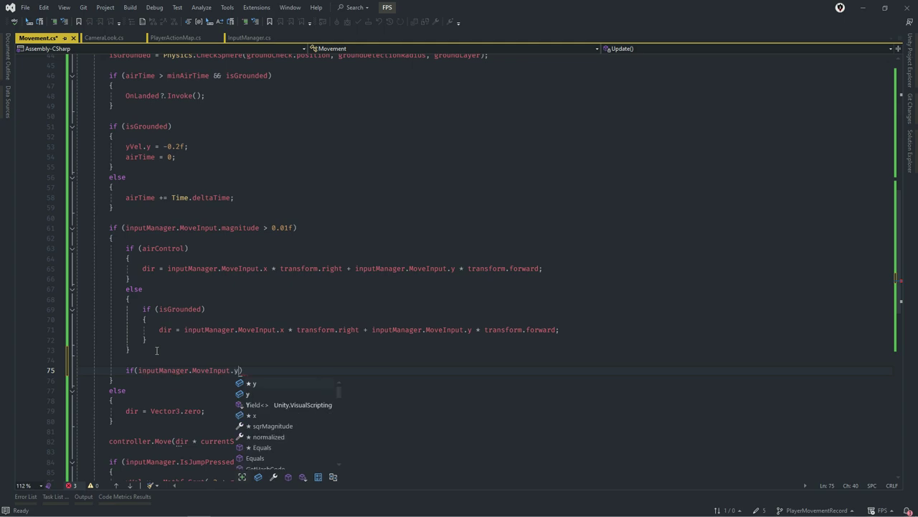
pyautogui.write('> 0')
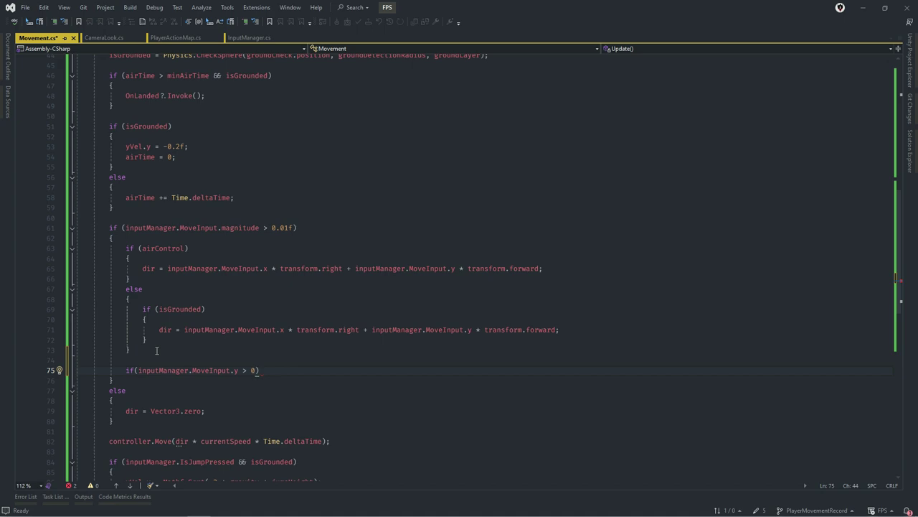
pyautogui.write('&&')
pyautogui.write(' inputManager.')
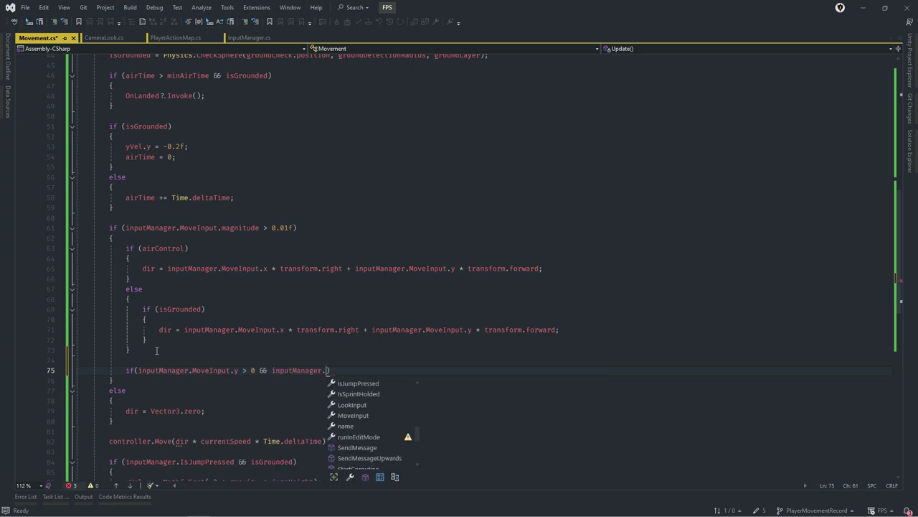
pyautogui.press('Up')
pyautogui.press('Up')
pyautogui.press('Tab')
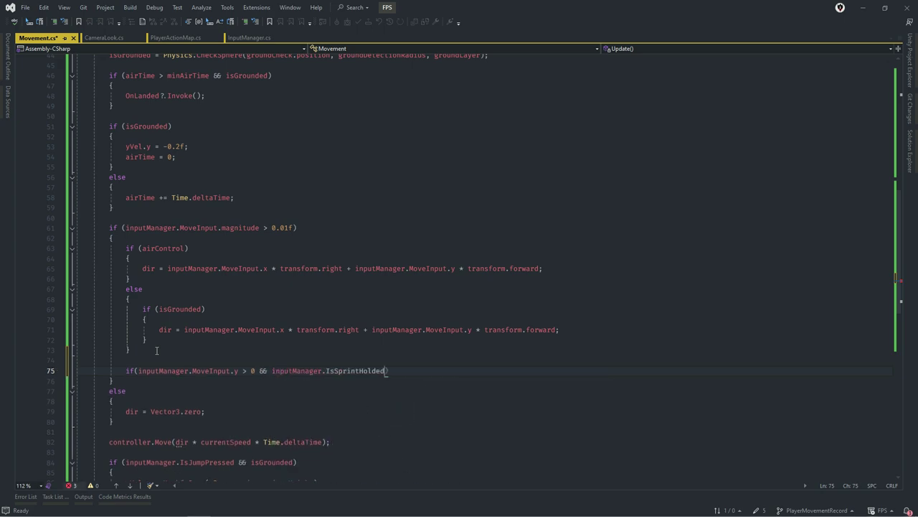
pyautogui.write(')')
# In the sprint branch, set 'currentSpeed = sprintSpeed;'.
pyautogui.press('Return')
pyautogui.write('{')
pyautogui.press('Return')
pyautogui.write('c')
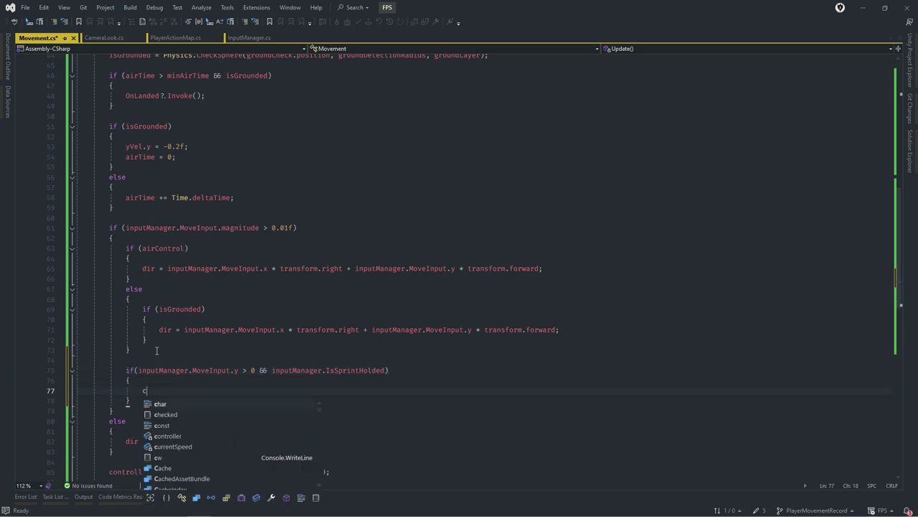
pyautogui.write('ur')
pyautogui.press('Tab')
pyautogui.write('= sp')
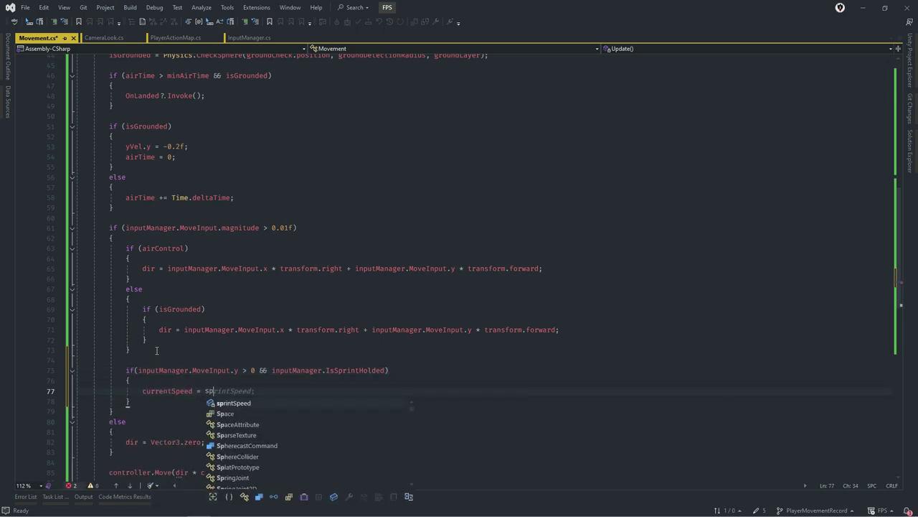
pyautogui.press('Tab')
pyautogui.write(';')
# Add an else branch setting 'currentSpeed = walkSpeed;' and save the script.
pyautogui.press('Down')
pyautogui.press('Return')
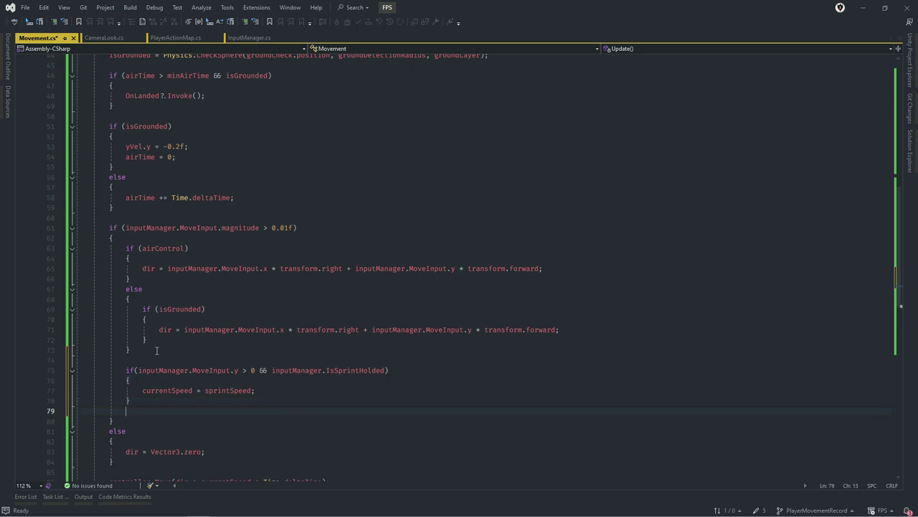
pyautogui.write('e')
pyautogui.press('Tab')
pyautogui.press('Return')
pyautogui.write('{')
pyautogui.press('Return')
pyautogui.write('cur')
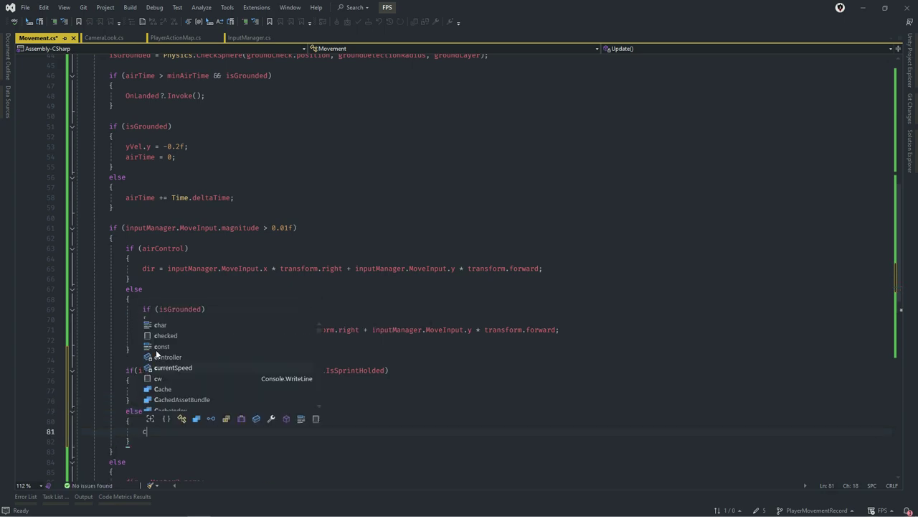
pyautogui.press('Tab')
pyautogui.write('= ')
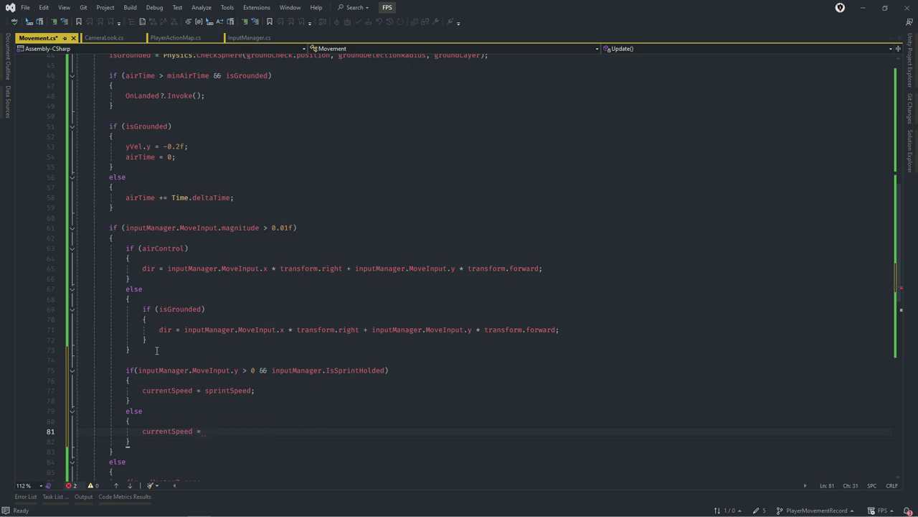
pyautogui.write('wal')
pyautogui.press('Tab')
pyautogui.write(';')
pyautogui.hotkey('ctrl', 's')
# Replace 'dir = Vector3.zero' with 'currentSpeed = 0;', save, and review the controller.Move call.
pyautogui.scroll(-3, 194, 395)
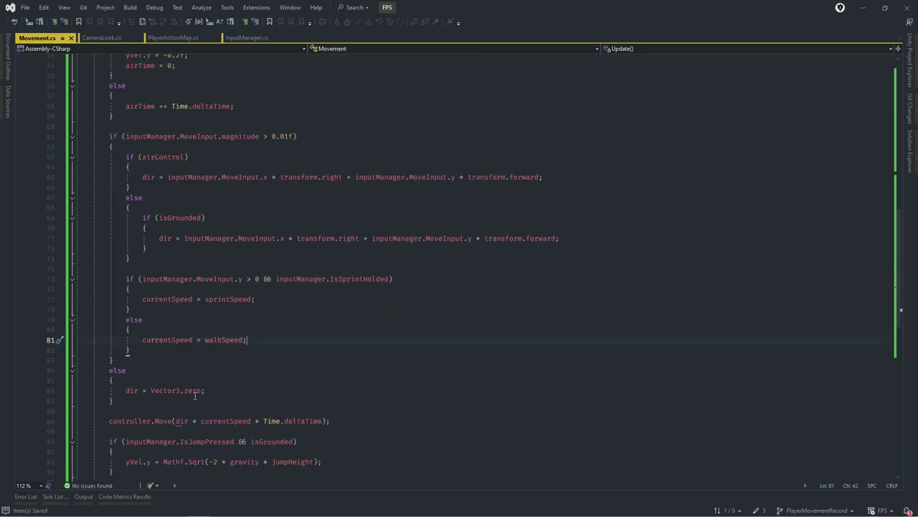
pyautogui.moveTo(204, 390); pyautogui.dragTo(58, 393)
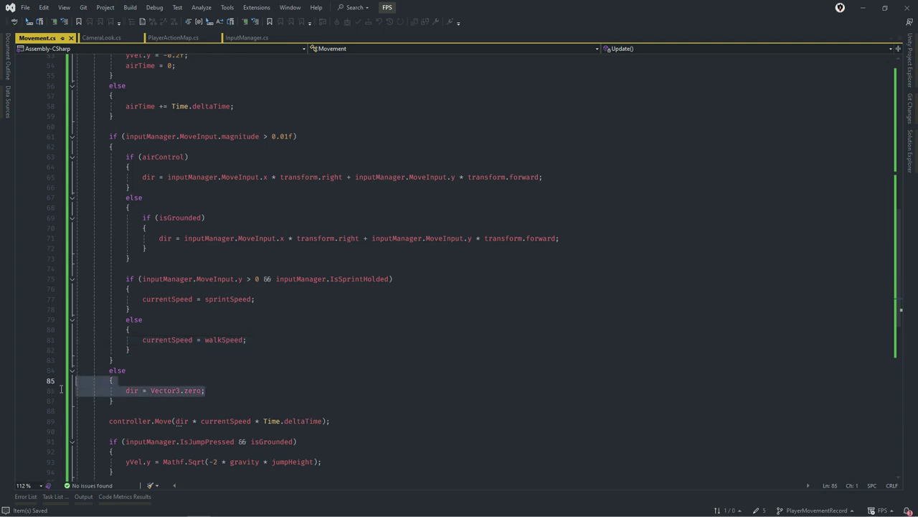
pyautogui.press('BackSpace')
pyautogui.press('Tab')
pyautogui.write('cur')
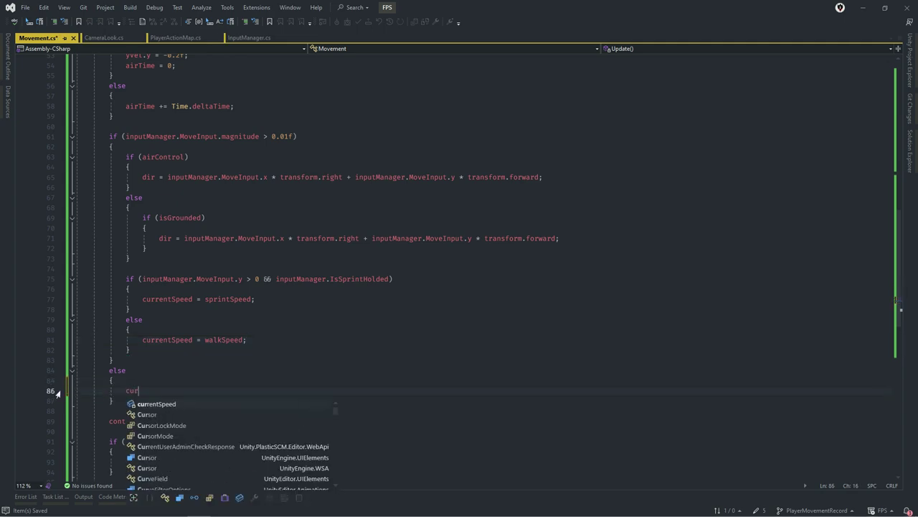
pyautogui.press('Tab')
pyautogui.write('= 0;')
pyautogui.hotkey('ctrl', 's')
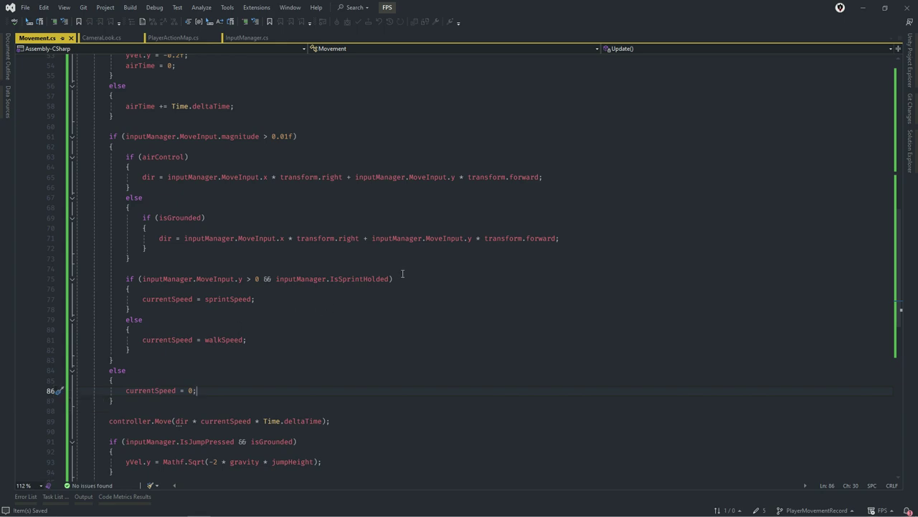
pyautogui.click(250, 421)
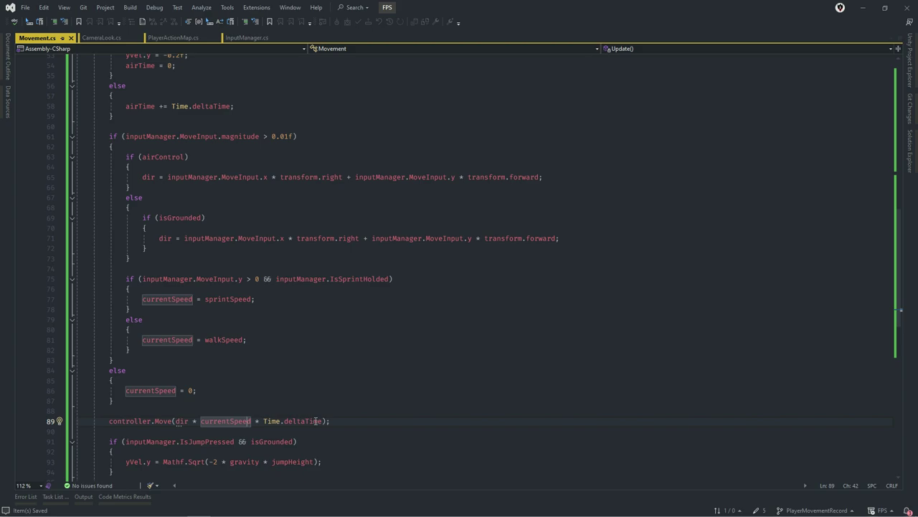
pyautogui.hotkey('alt', 'Tab')
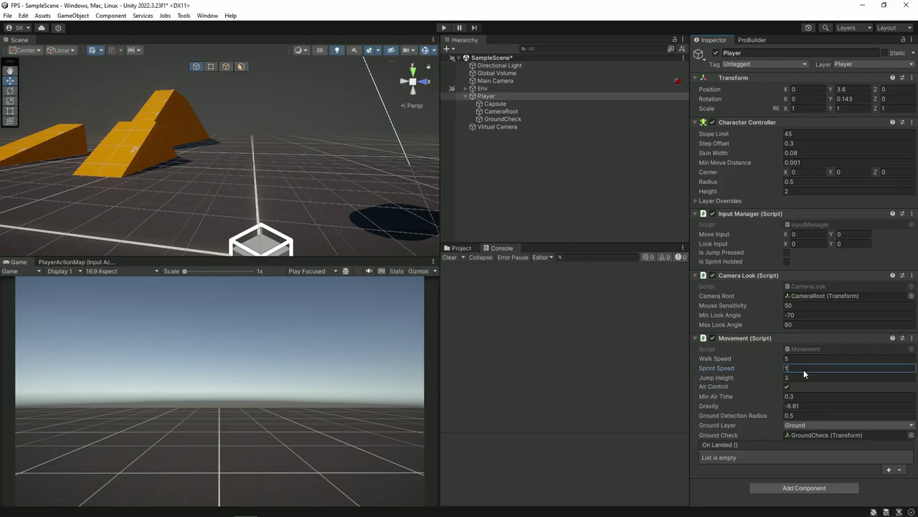
# Set Sprint Speed to 10, then in Play mode strafe, sprint forward and move backward.
pyautogui.write('0')
pyautogui.click(804, 359)
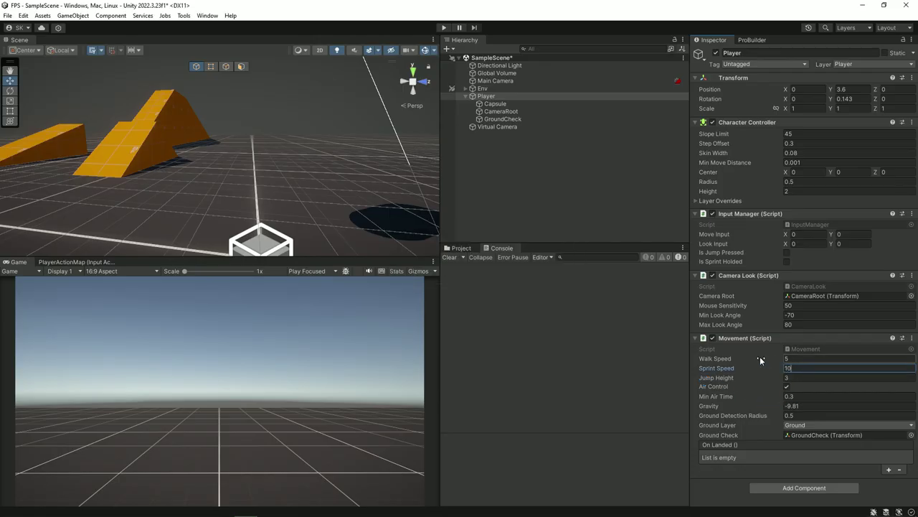
pyautogui.click(444, 27)
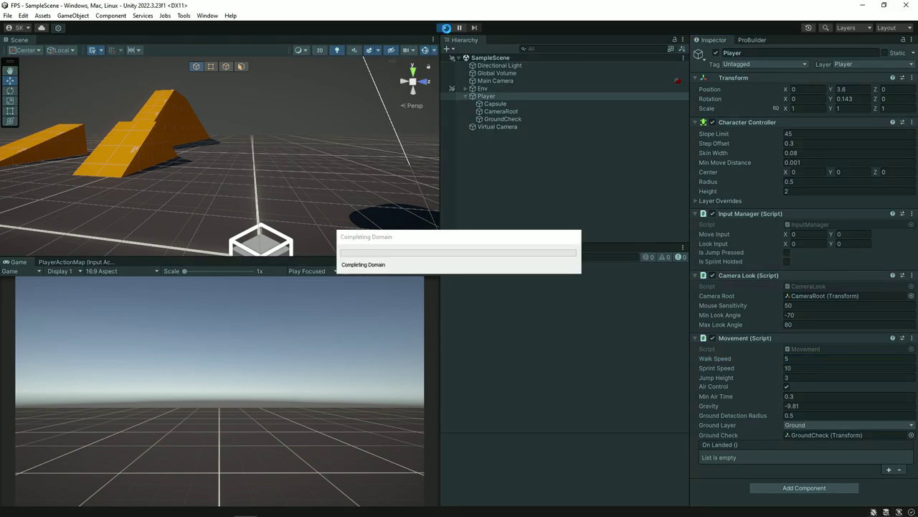
pyautogui.press('d')
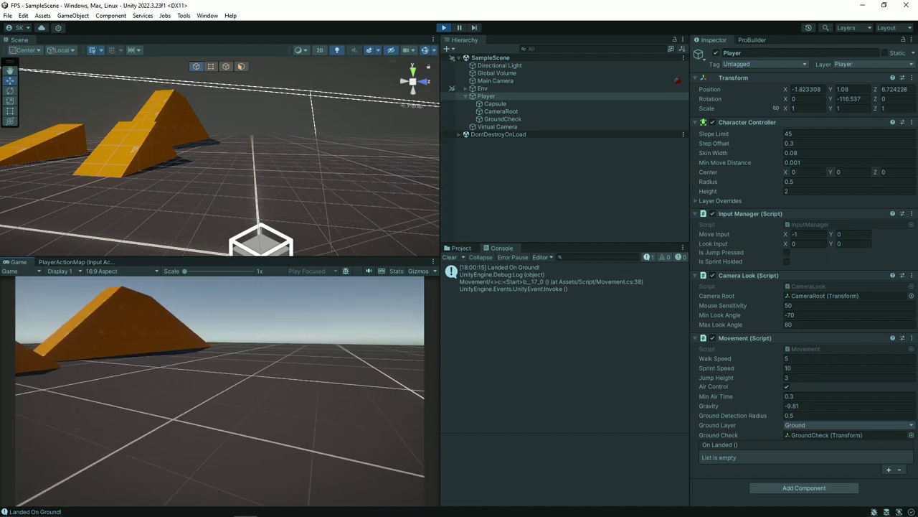
pyautogui.hotkey('shift', 'w')
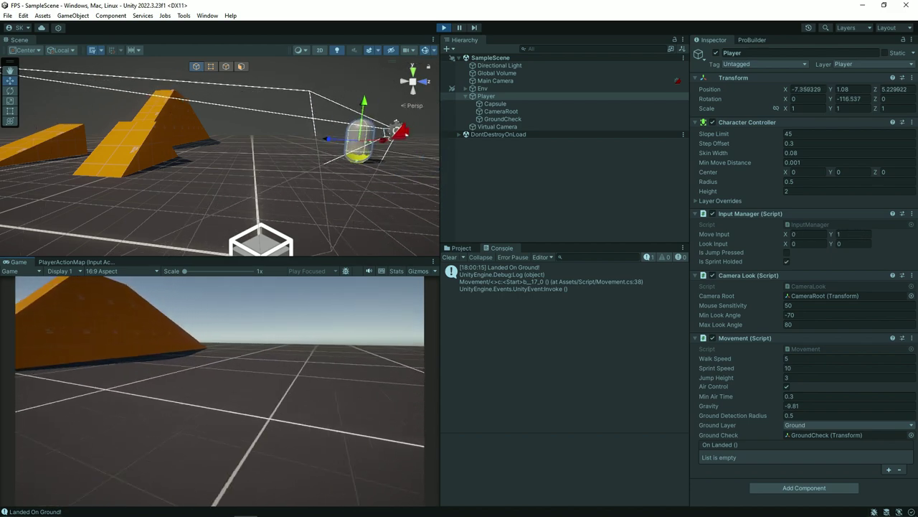
pyautogui.press('s')
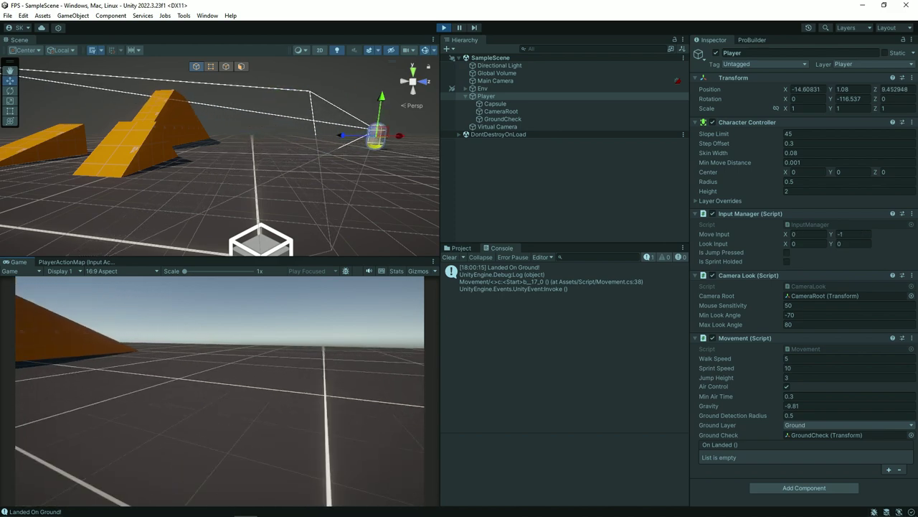
# Switch the Inspector to Debug mode to expose the Current Speed value.
pyautogui.click(908, 39)
pyautogui.click(854, 85)
pyautogui.scroll(-3, 844, 263)
pyautogui.scroll(-2, 834, 304)
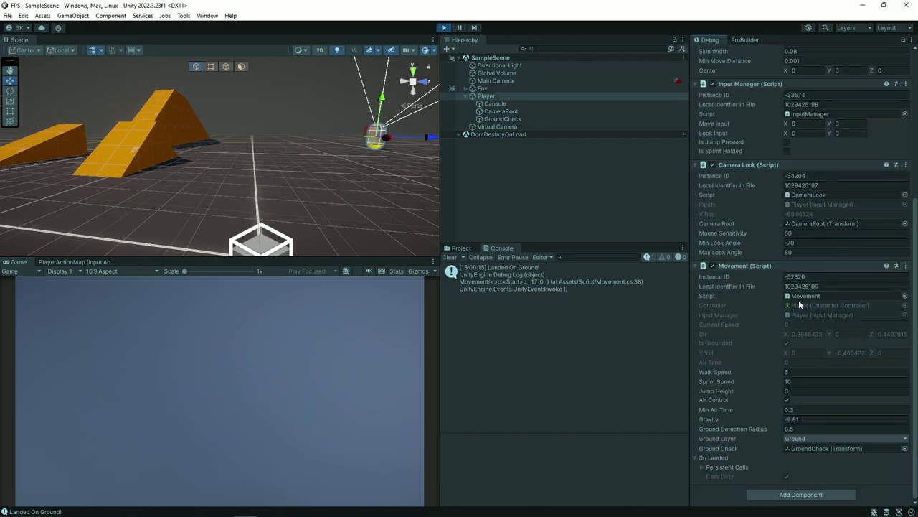
# Walk forward and backward, then sprint, checking Current Speed reaches 10.
pyautogui.press('w')
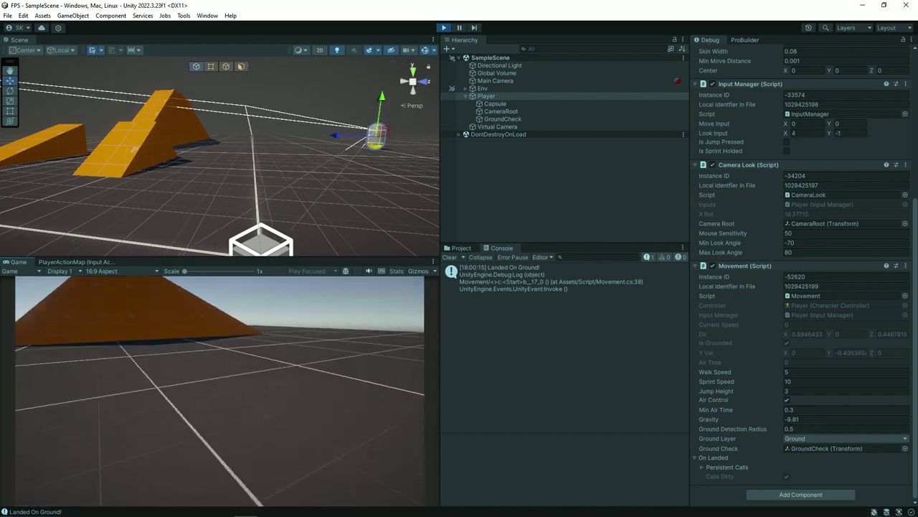
pyautogui.press('s')
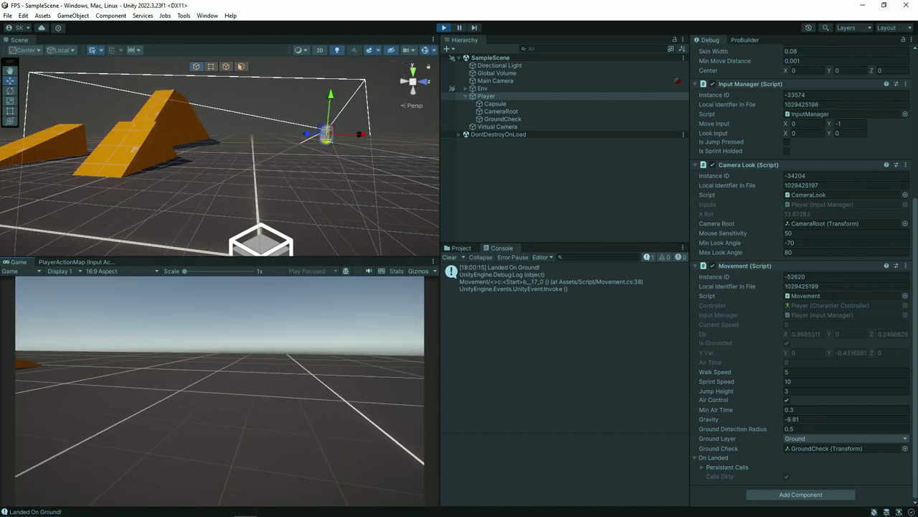
pyautogui.press('w')
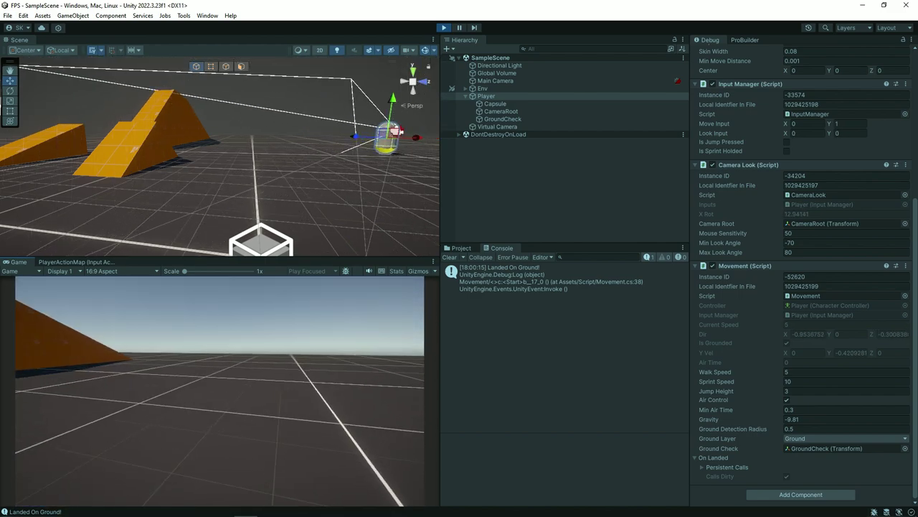
pyautogui.press('shift')
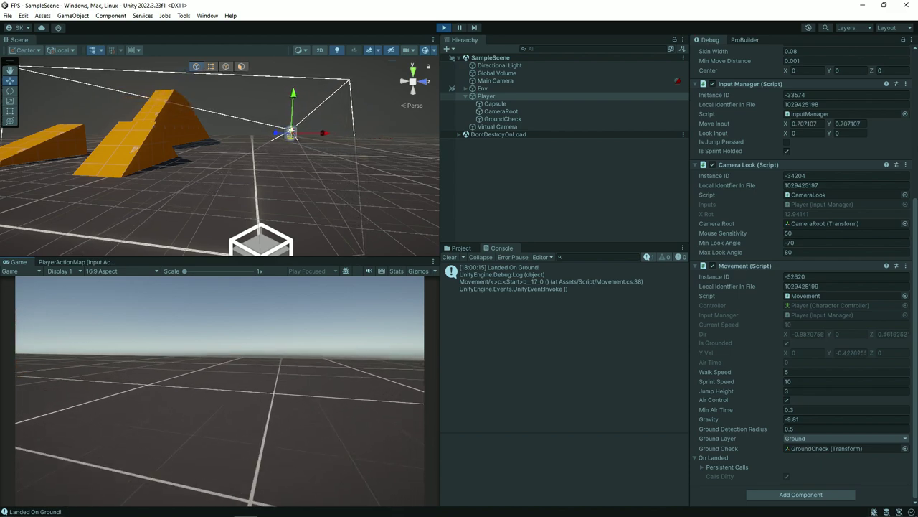
pyautogui.press('s')
pyautogui.press('a')
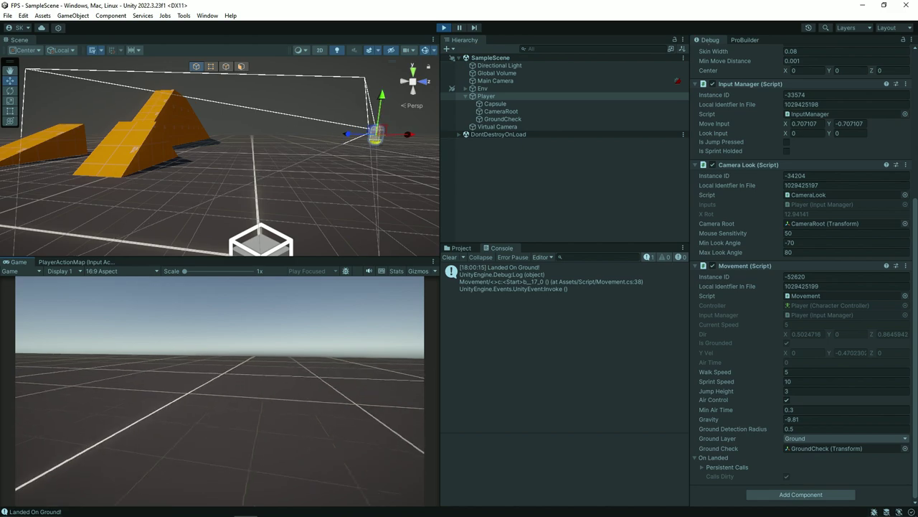
# Exit Play mode and return to Movement.cs in Visual Studio.
pyautogui.press('Escape')
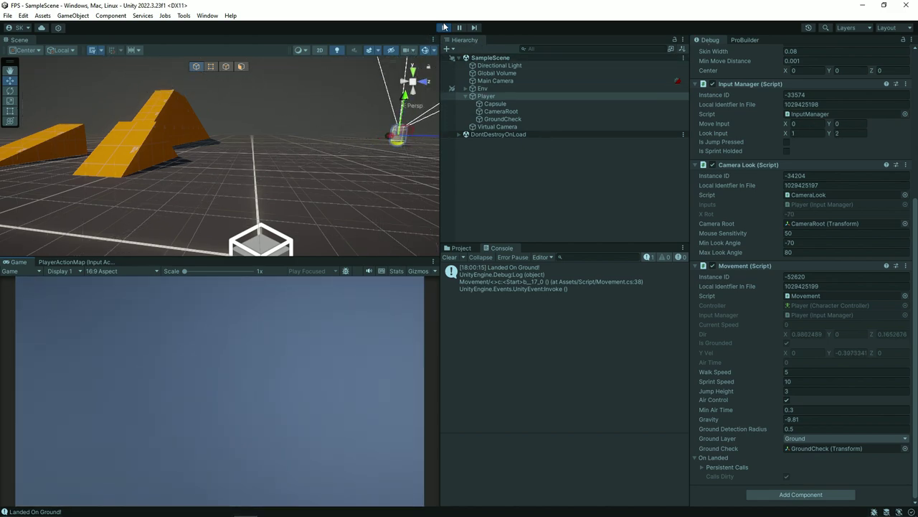
pyautogui.click(444, 28)
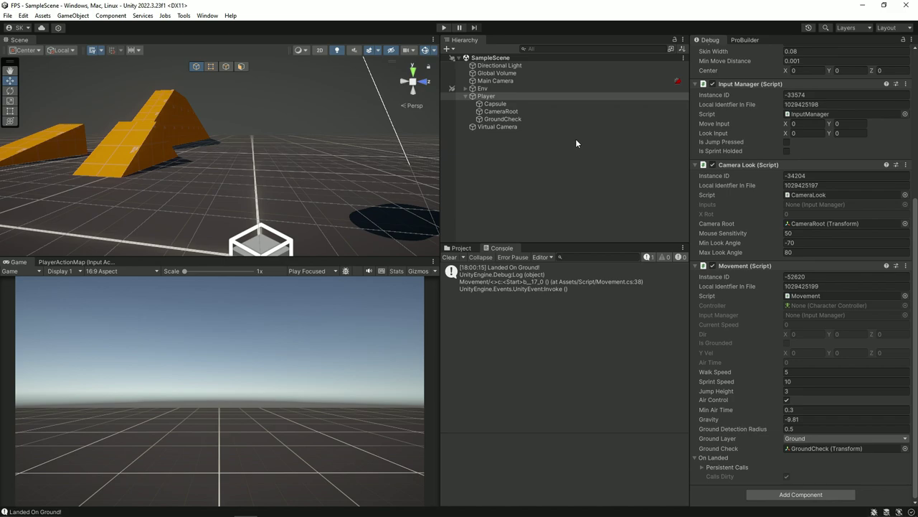
pyautogui.hotkey('alt', 'Tab')
pyautogui.moveTo(174, 507)
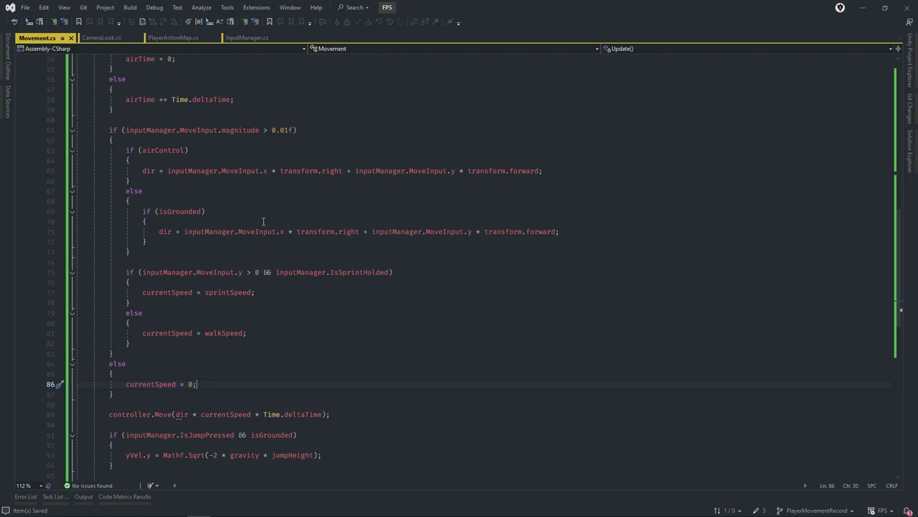
# Start replacing sprintSpeed on line 77 with Mathf.SmoothDamp(currentSpeed, sprintSpeed, ...).
pyautogui.scroll(1, 263, 221)
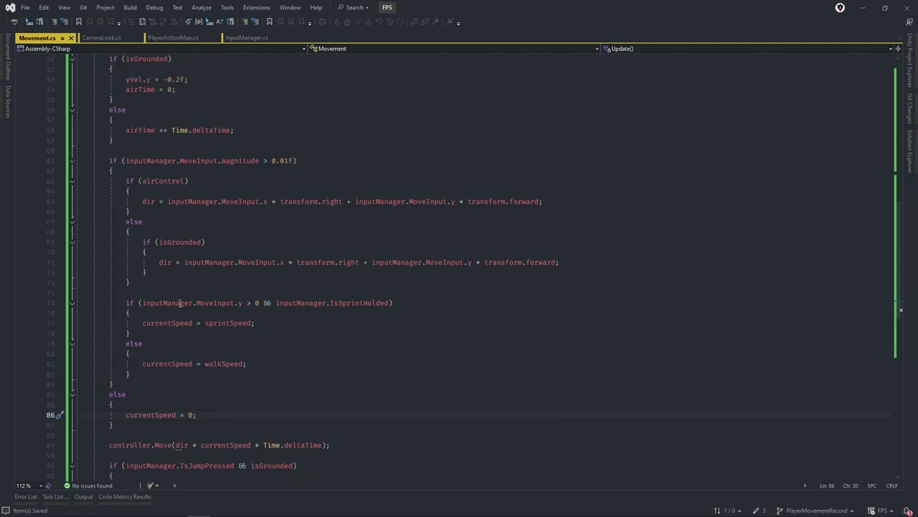
pyautogui.scroll(1, 179, 303)
pyautogui.click(204, 354)
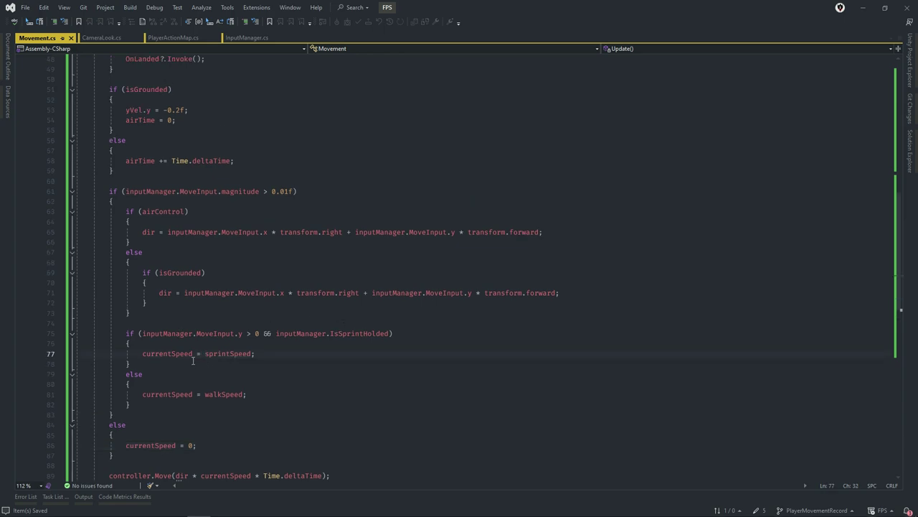
pyautogui.doubleClick(231, 353)
pyautogui.press('BackSpace')
pyautogui.write('Mathf')
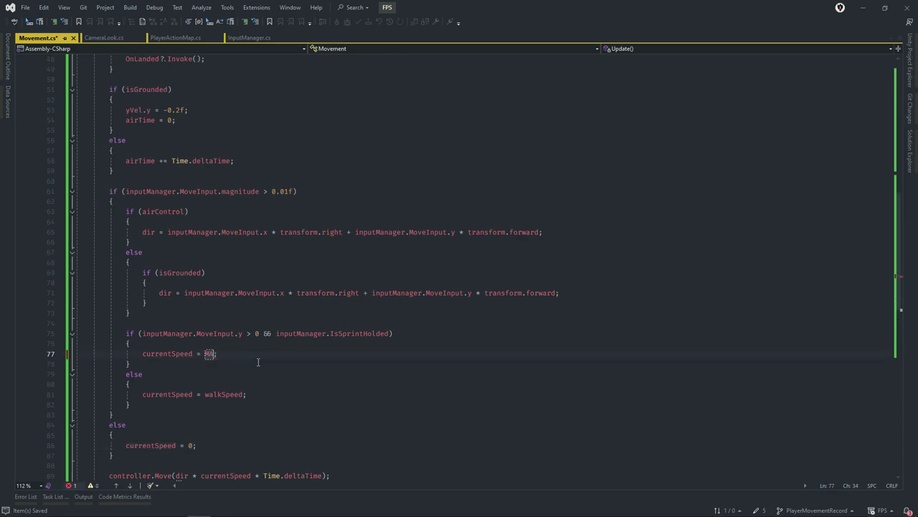
pyautogui.write('.S')
pyautogui.write('m')
pyautogui.press('Tab')
pyautogui.write('(cur')
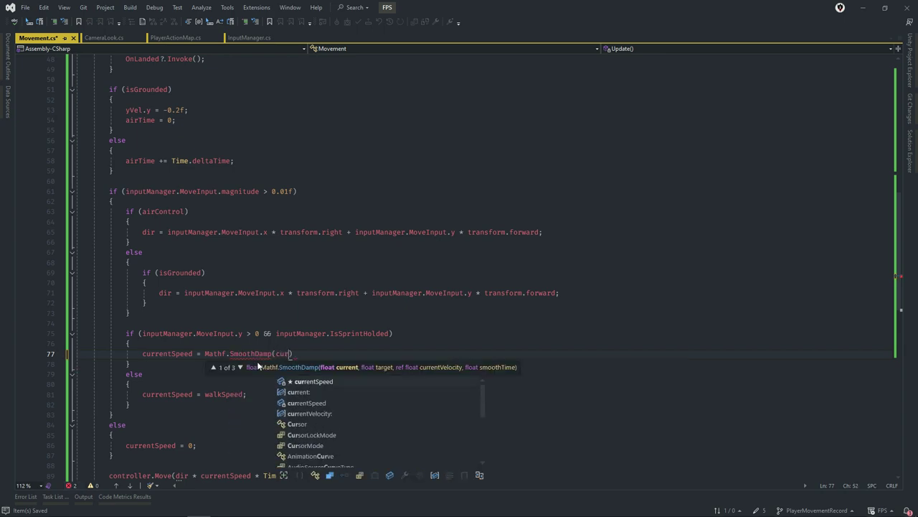
pyautogui.press('Tab')
pyautogui.write(',')
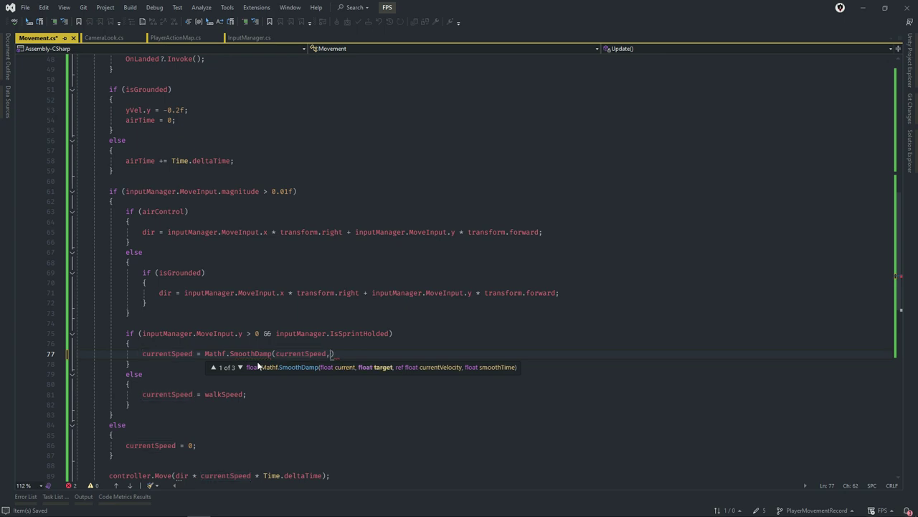
pyautogui.write('sp')
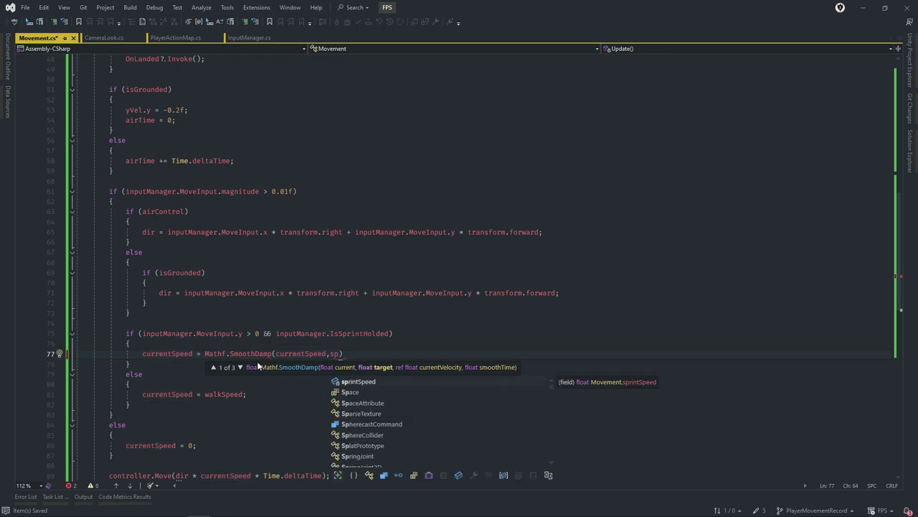
pyautogui.press('Tab')
pyautogui.write(',')
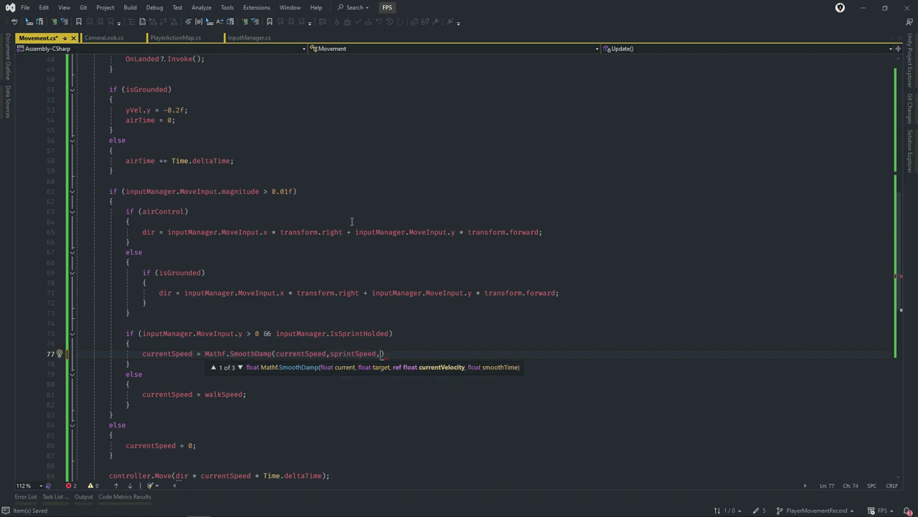
# Declare a private float currentVel field, save, and pass ref currentVel as the third argument.
pyautogui.scroll(7, 238, 117)
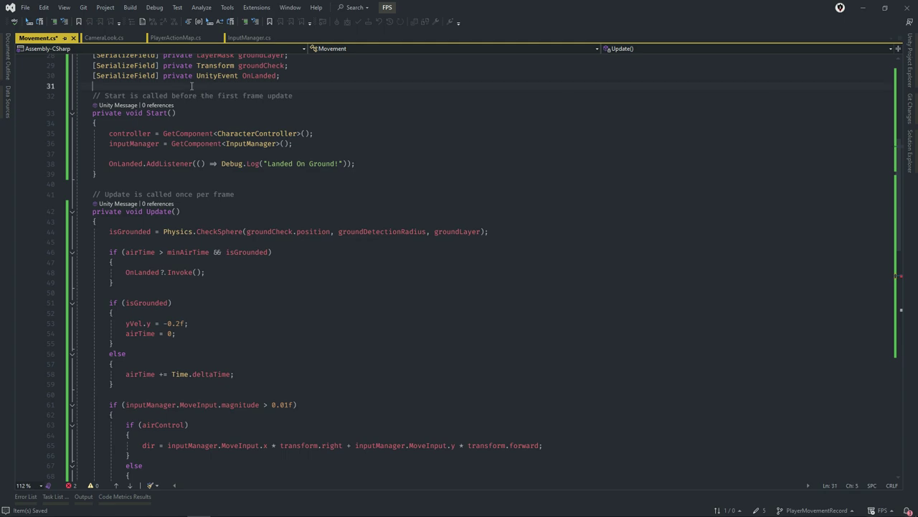
pyautogui.press('Return')
pyautogui.write('pr')
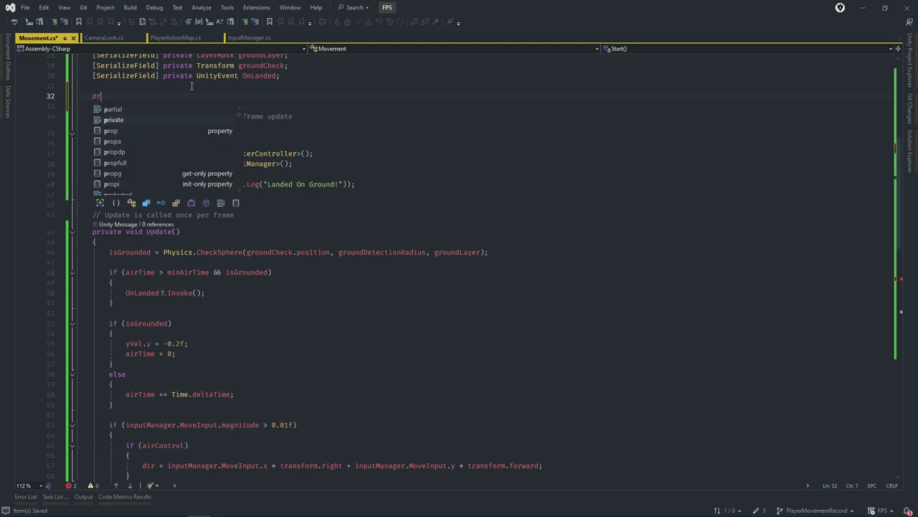
pyautogui.press('Tab')
pyautogui.write('fl')
pyautogui.press('Tab')
pyautogui.write('c')
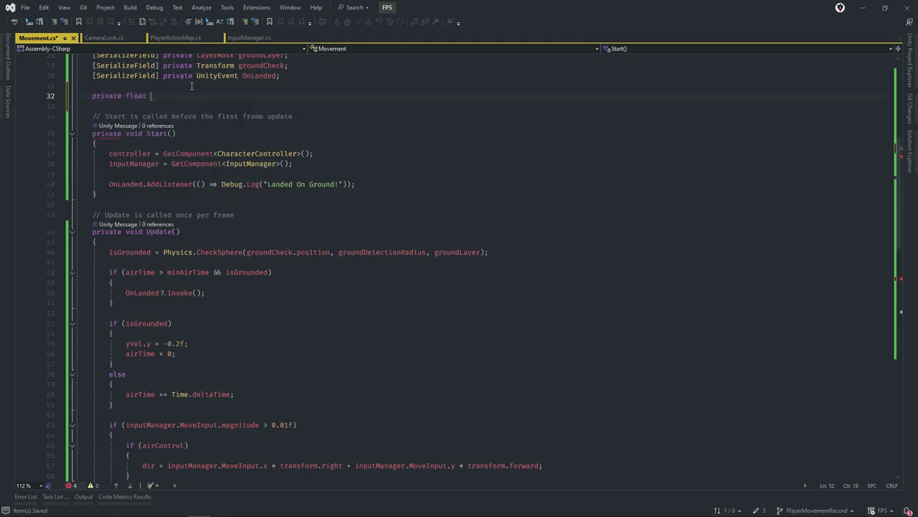
pyautogui.write('urrentVe')
pyautogui.write('l;')
pyautogui.hotkey('ctrl', 's')
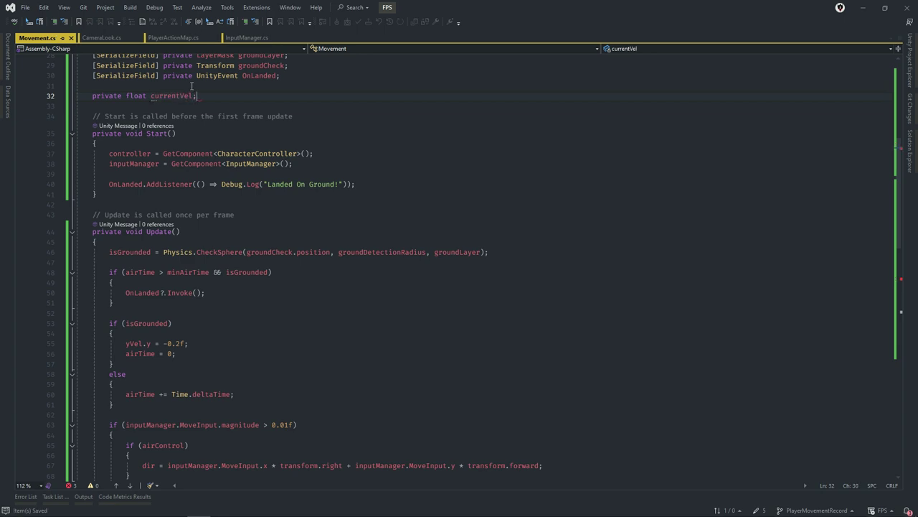
pyautogui.scroll(-4, 378, 320)
pyautogui.scroll(-2, 377, 320)
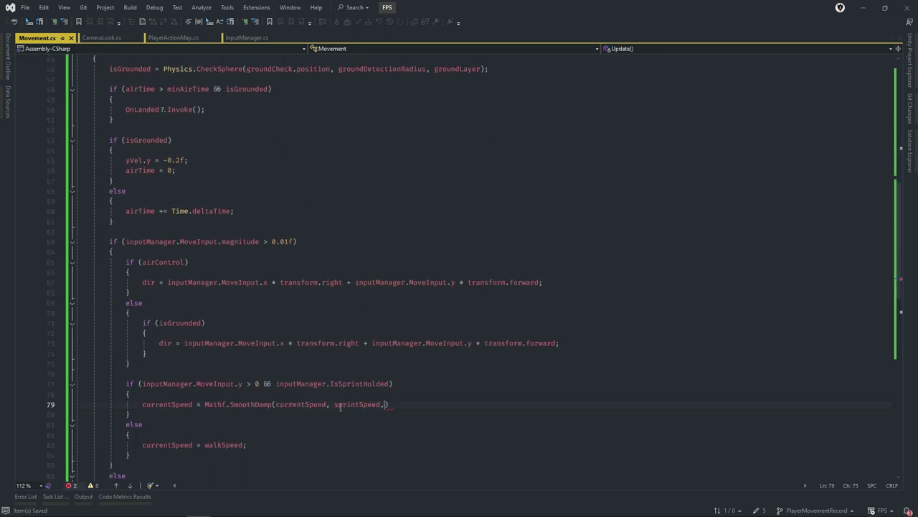
pyautogui.write('ref')
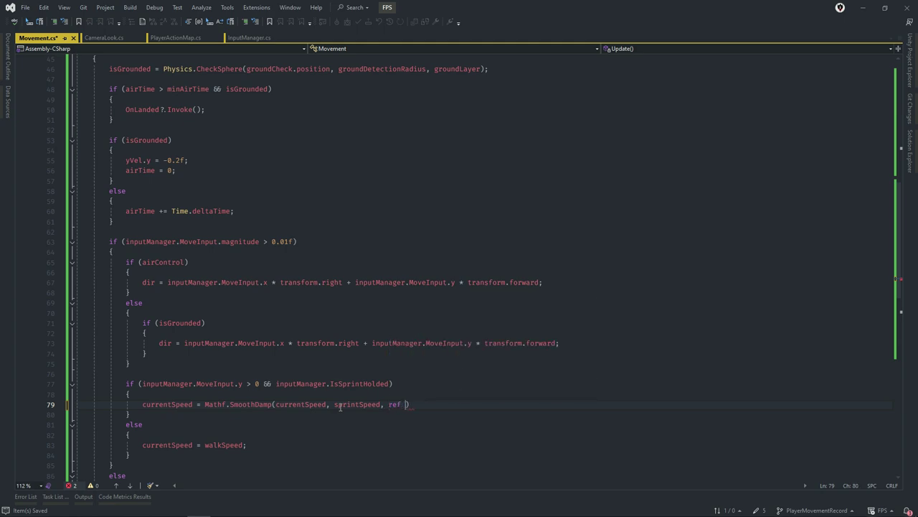
pyautogui.write(' currentVel')
pyautogui.write(',')
# Add a [SerializeField] float movementSmoothTime field below sprintSpeed and save.
pyautogui.scroll(4, 335, 408)
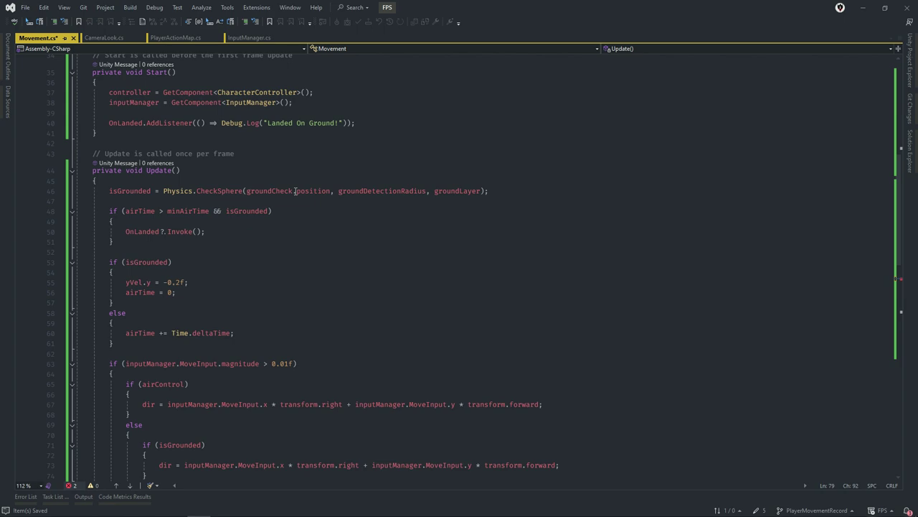
pyautogui.scroll(2, 316, 262)
pyautogui.scroll(4, 296, 116)
pyautogui.click(279, 145)
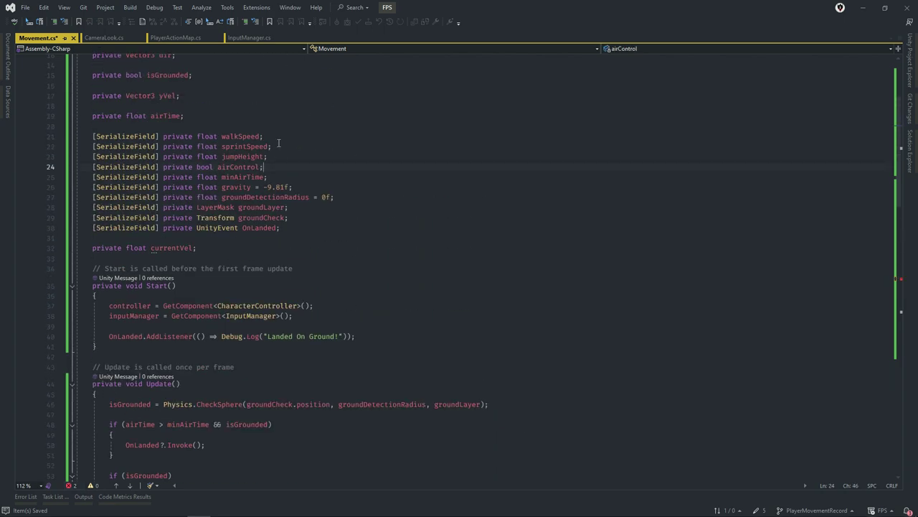
pyautogui.press('Return')
pyautogui.write('[SerializeField]')
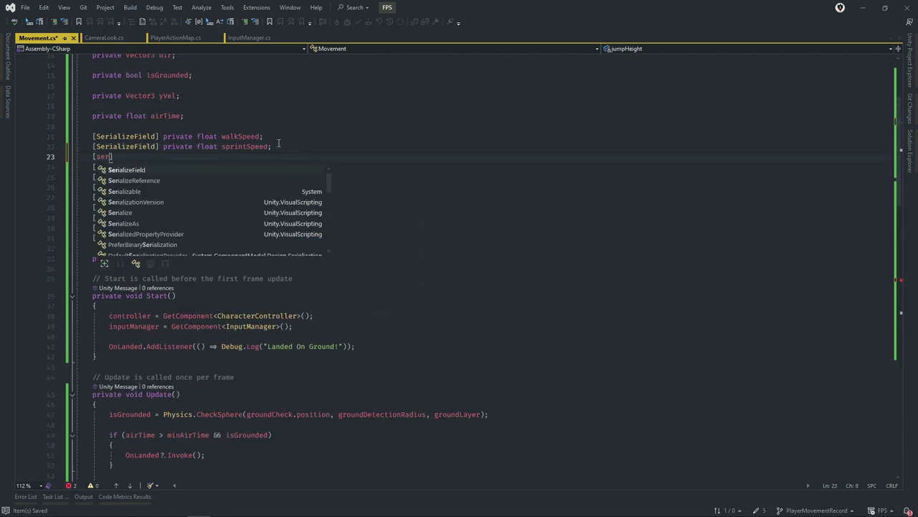
pyautogui.write('private l')
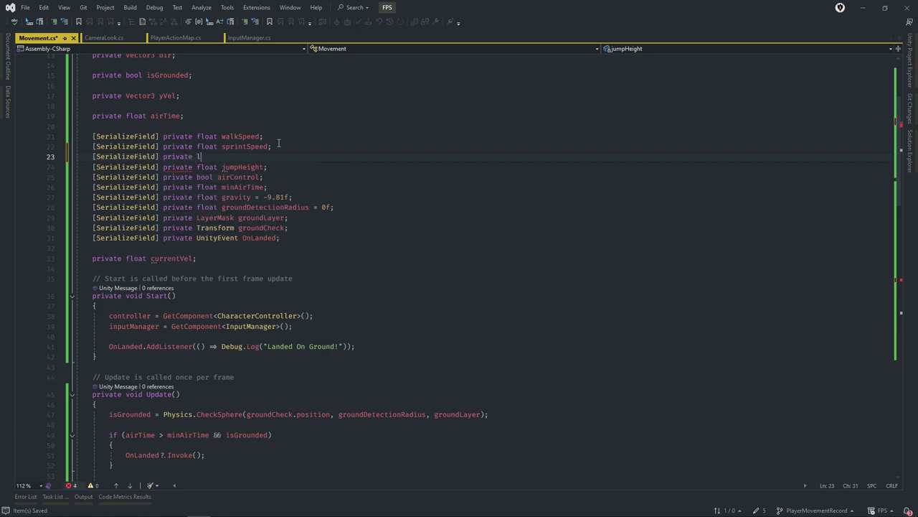
pyautogui.write('ong')
pyautogui.write('loat moveme')
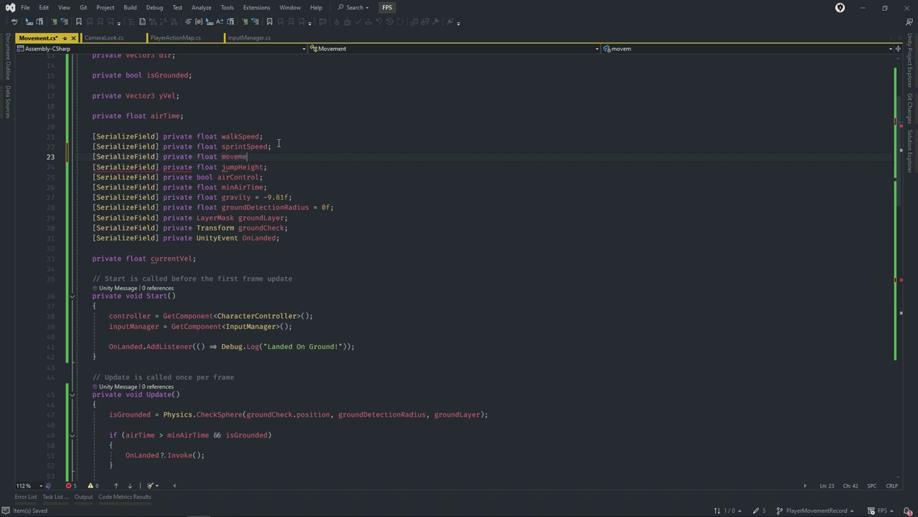
pyautogui.write('oothTime')
pyautogui.write(';')
pyautogui.hotkey('ctrl', 's')
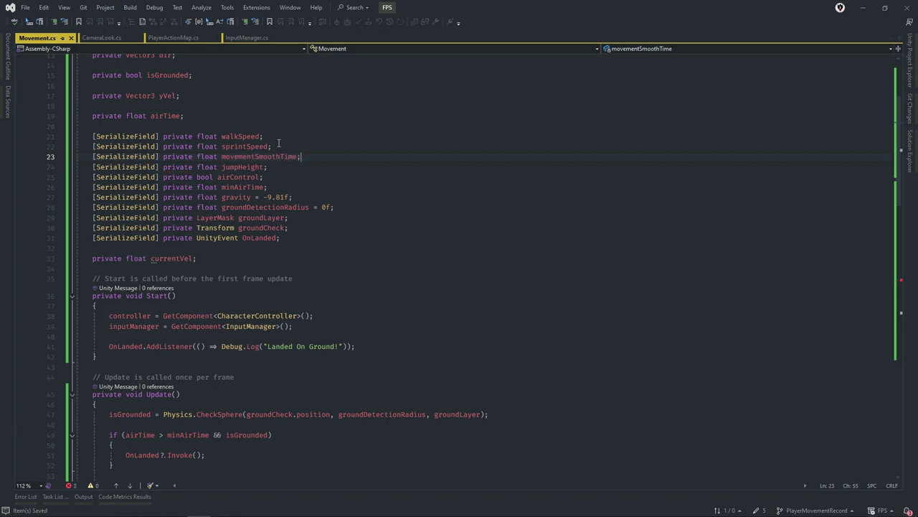
# Finish the SmoothDamp call with movementSmoothTime as the last argument and save Movement.cs.
pyautogui.scroll(-3, 373, 283)
pyautogui.scroll(-4, 373, 282)
pyautogui.scroll(-5, 373, 283)
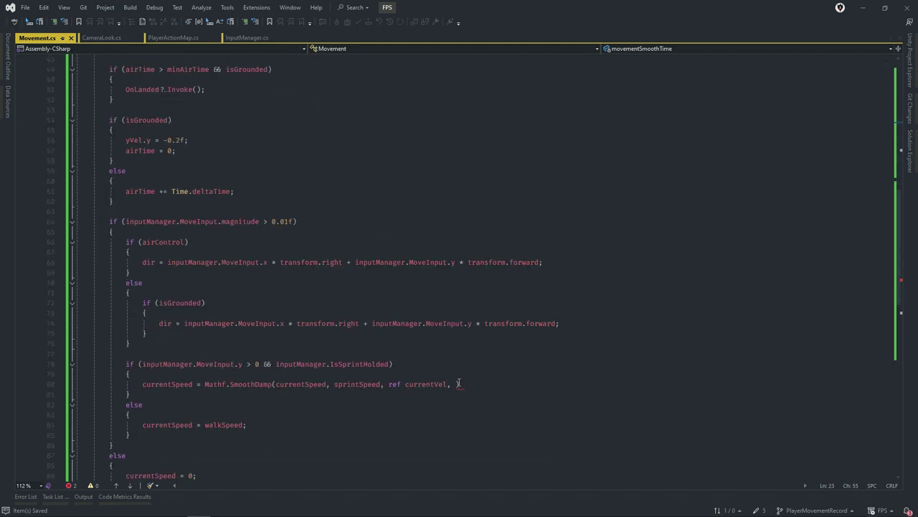
pyautogui.click(456, 384)
pyautogui.write('mo')
pyautogui.press('Tab')
pyautogui.write(')')
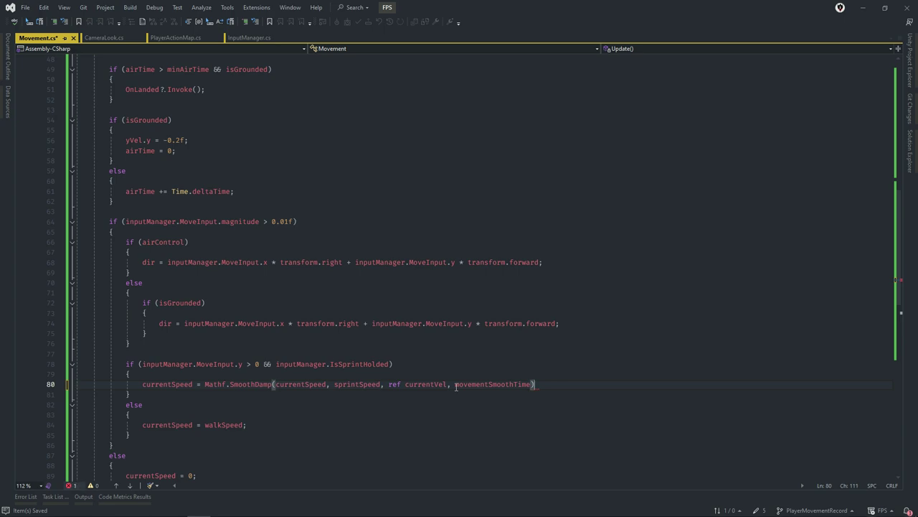
pyautogui.write(';')
pyautogui.hotkey('ctrl', 's')
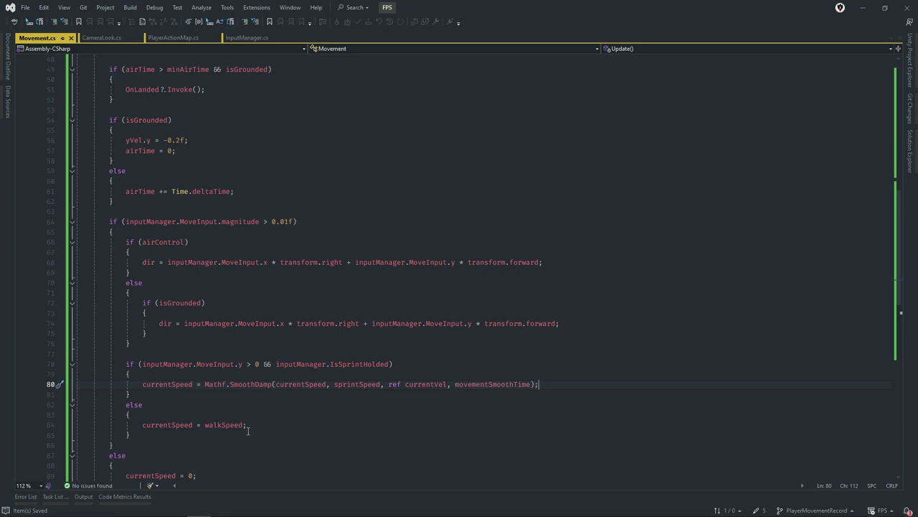
pyautogui.moveTo(254, 424); pyautogui.dragTo(142, 425)
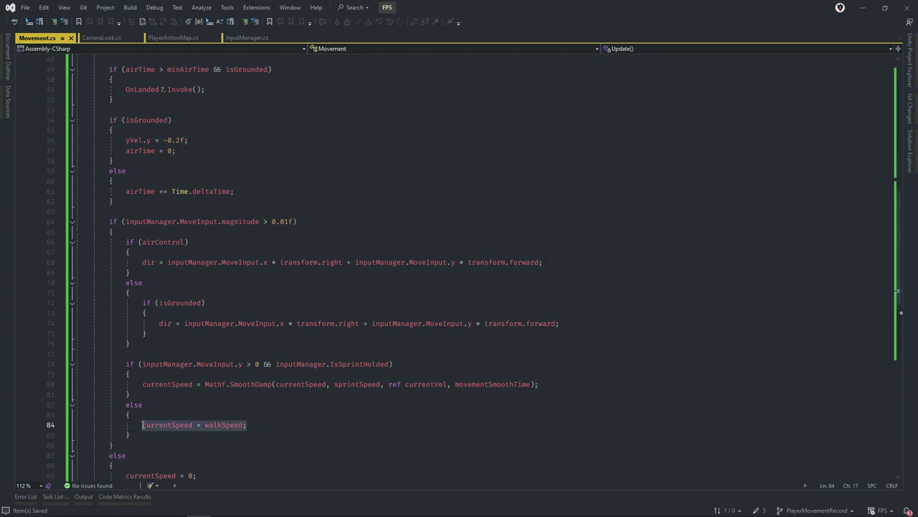
# Ease walk speed the same way: paste the SmoothDamp line with walkSpeed as target and save.
pyautogui.write('currentSpeed = Mathf.SmoothDamp(currentSpeed, sprintSpeed, ref currentVel, movementSmoothTime);')
pyautogui.doubleClick(338, 425)
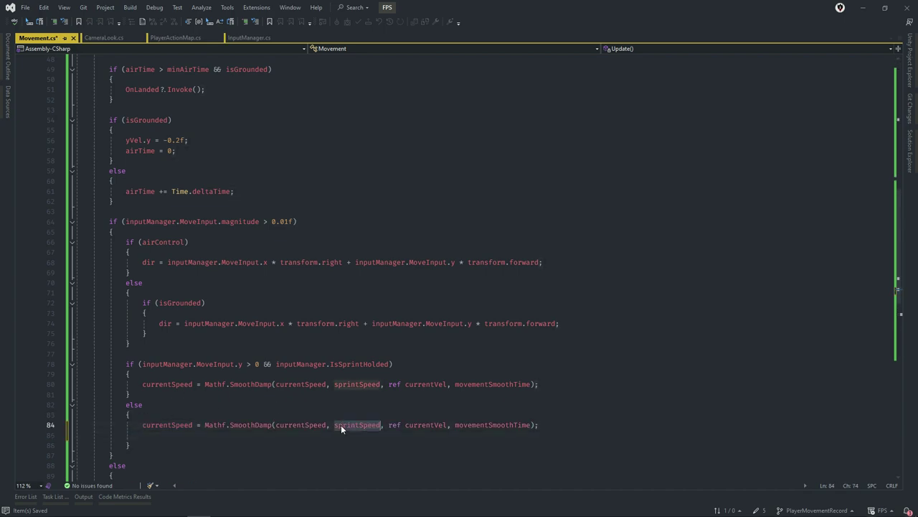
pyautogui.scroll(-1, 341, 425)
pyautogui.press('BackSpace')
pyautogui.write('wal')
pyautogui.press('Tab')
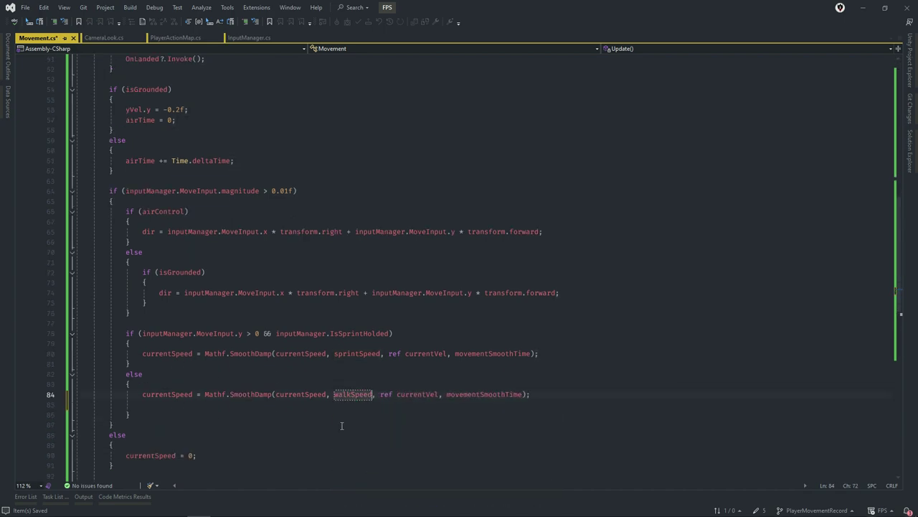
pyautogui.press('Down')
pyautogui.hotkey('ctrl', 'x')
pyautogui.hotkey('ctrl', 's')
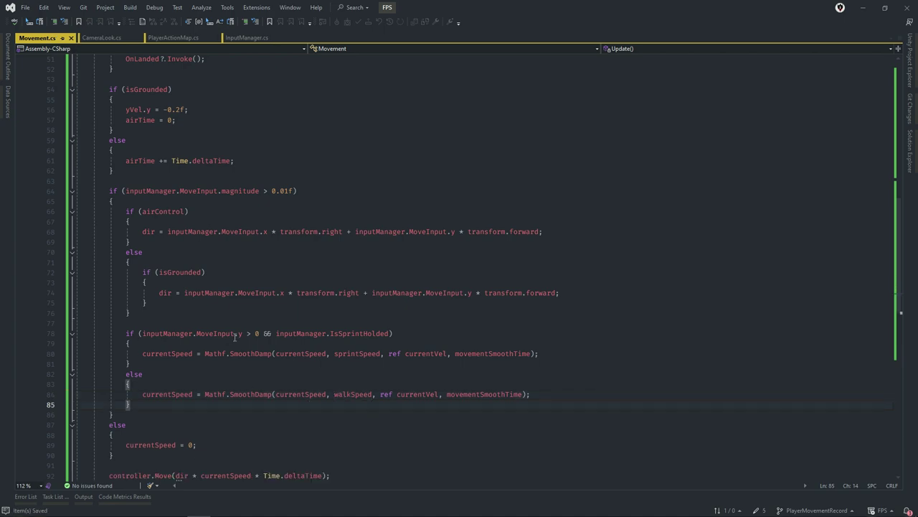
# Replace 'currentSpeed = 0;' with an if (currentSpeed > 0) block holding the pasted SmoothDamp line.
pyautogui.click(200, 454)
pyautogui.moveTo(197, 446); pyautogui.dragTo(22, 449)
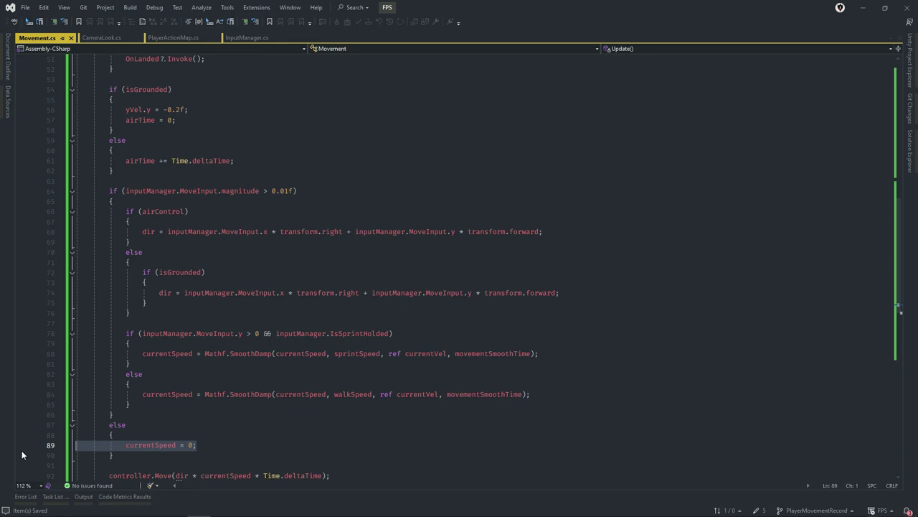
pyautogui.write('if')
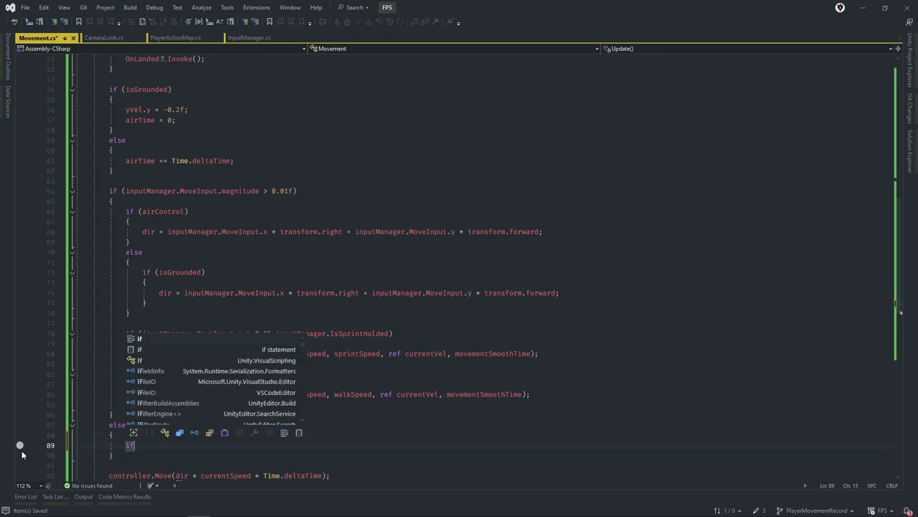
pyautogui.write('(cur')
pyautogui.press('Escape')
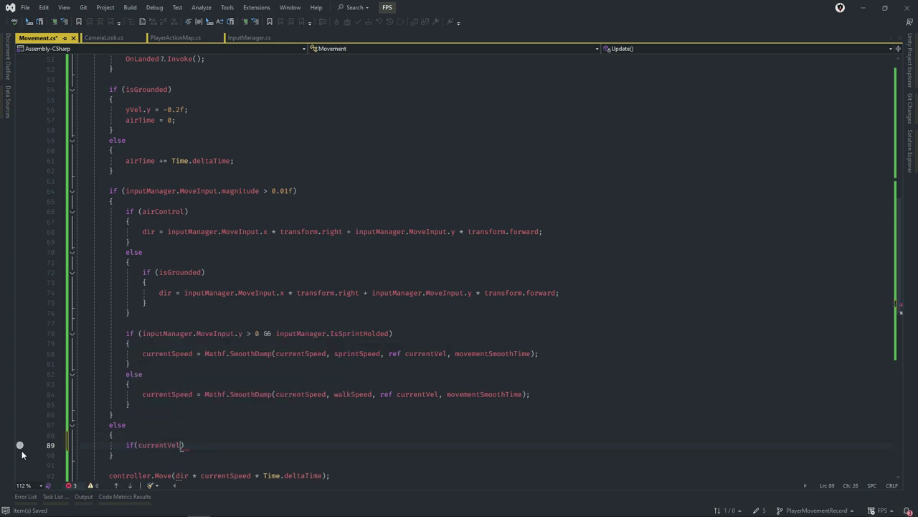
pyautogui.press('BackSpace')
pyautogui.press('BackSpace')
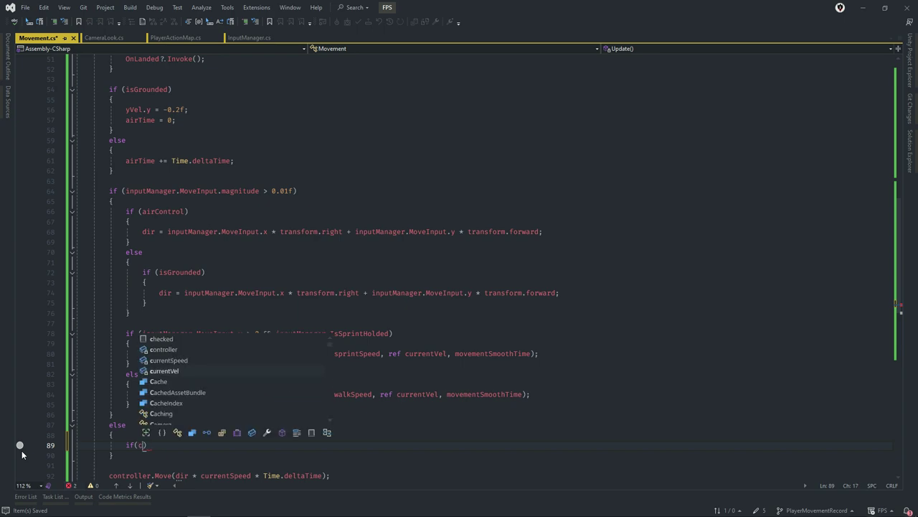
pyautogui.press('Tab')
pyautogui.write('> 0')
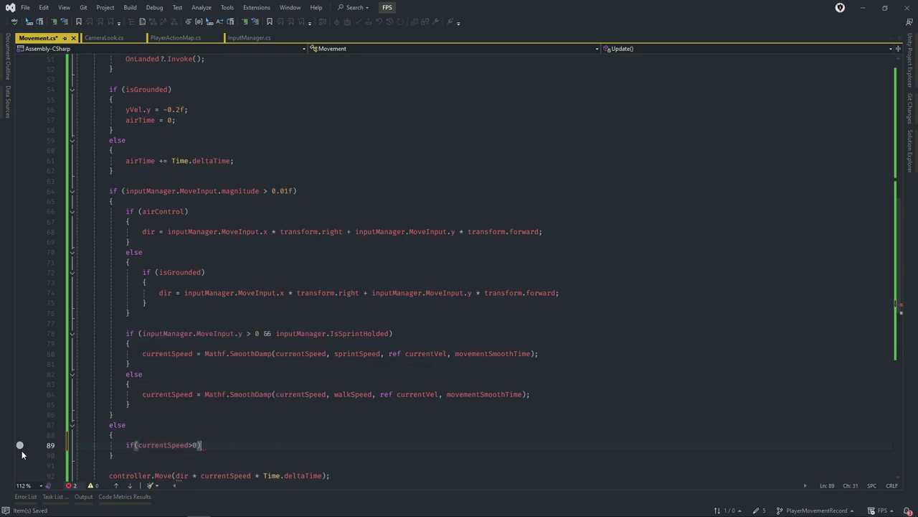
pyautogui.press('End')
pyautogui.press('Return')
pyautogui.write('{')
pyautogui.press('Return')
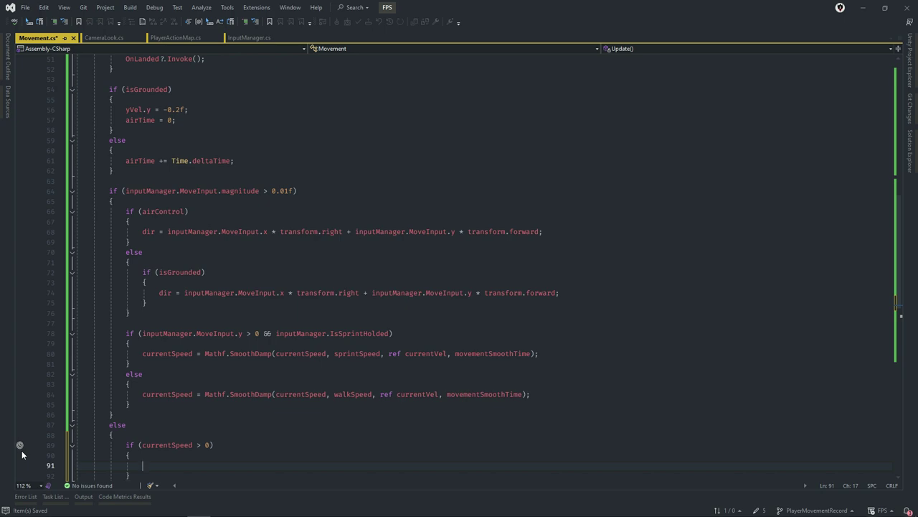
pyautogui.hotkey('ctrl', 'v')
# Set that SmoothDamp target to 0 so speed eases to zero, then return to Unity.
pyautogui.doubleClick(357, 465)
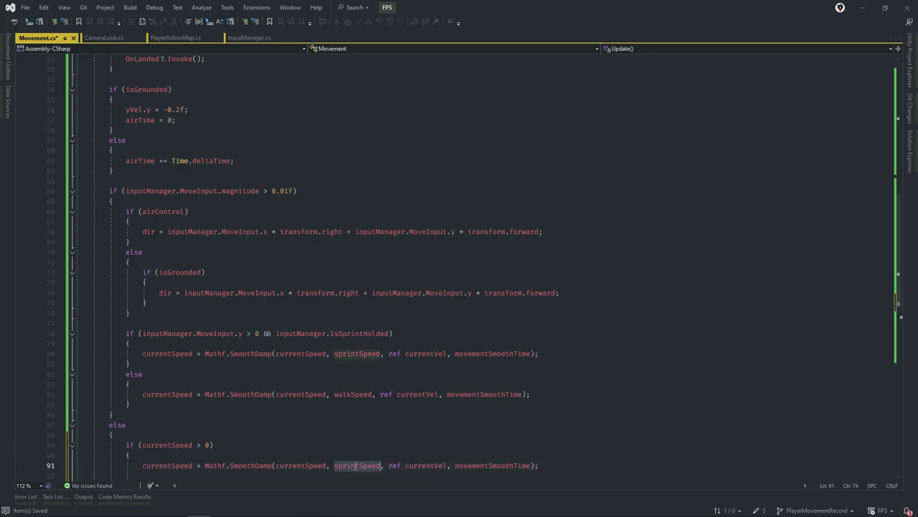
pyautogui.write('0')
pyautogui.click(363, 423)
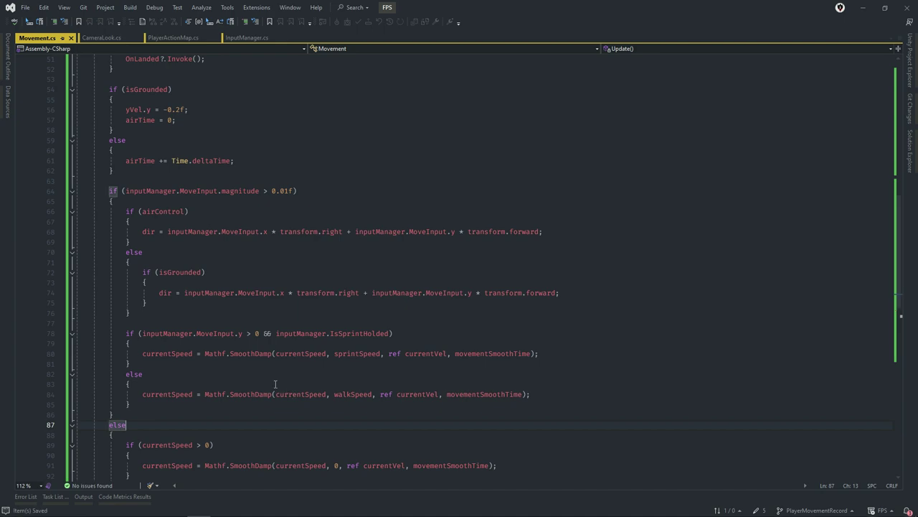
pyautogui.scroll(-2, 226, 360)
pyautogui.click(221, 284)
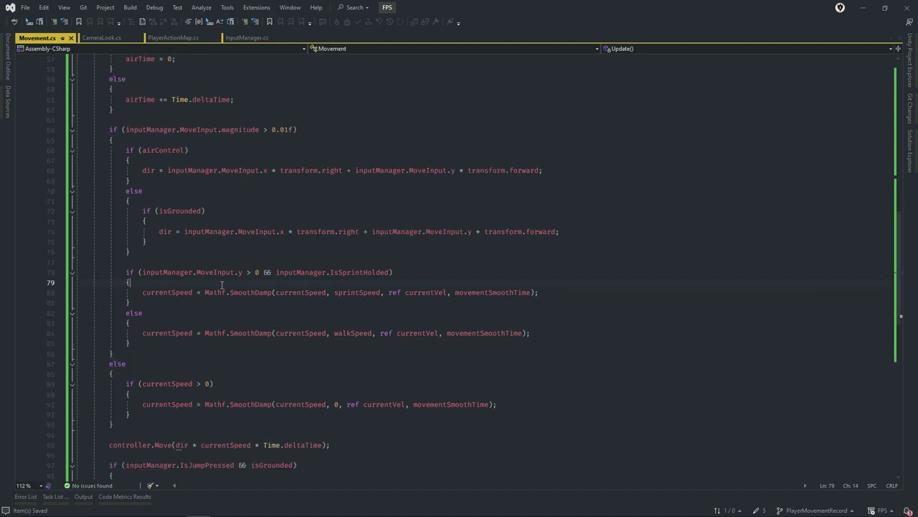
pyautogui.click(298, 300)
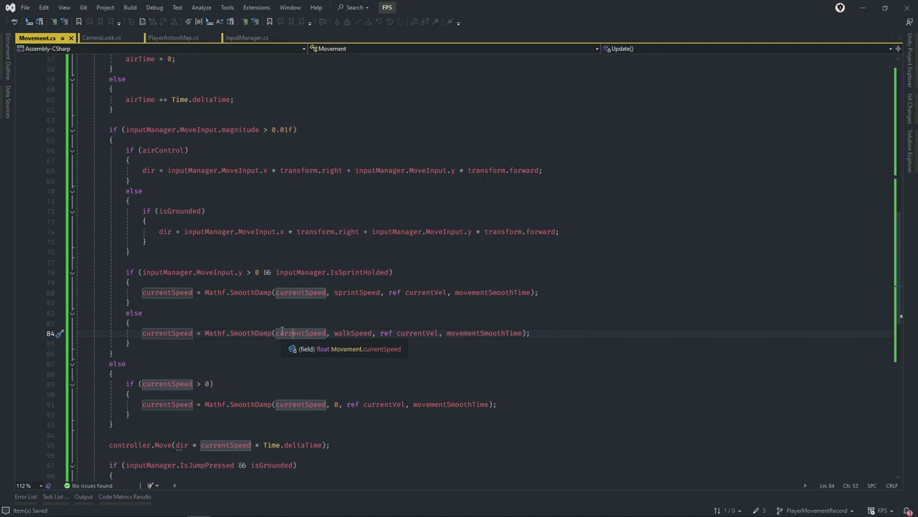
pyautogui.click(301, 416)
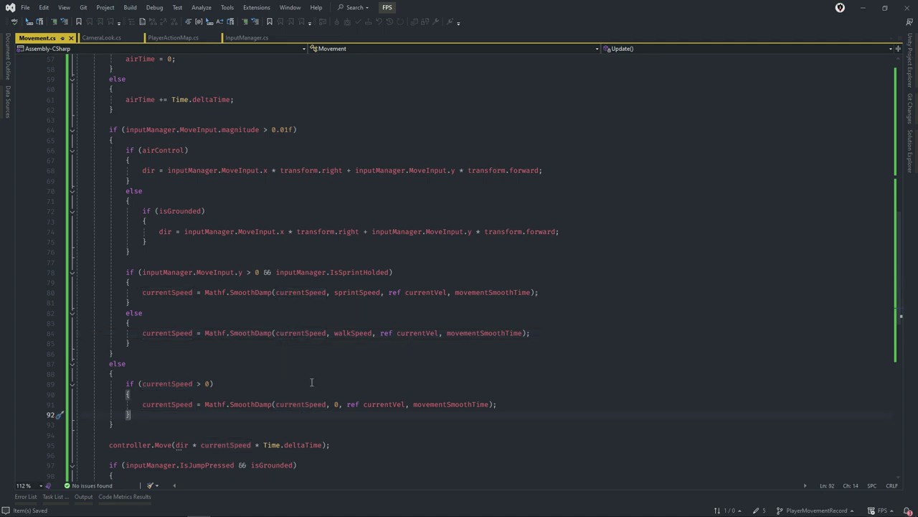
pyautogui.scroll(-1, 312, 382)
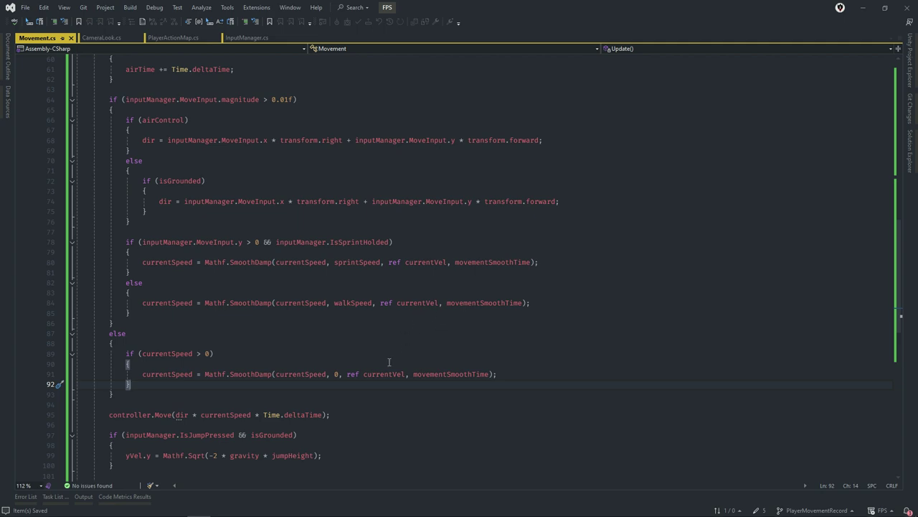
pyautogui.hotkey('alt', 'Tab')
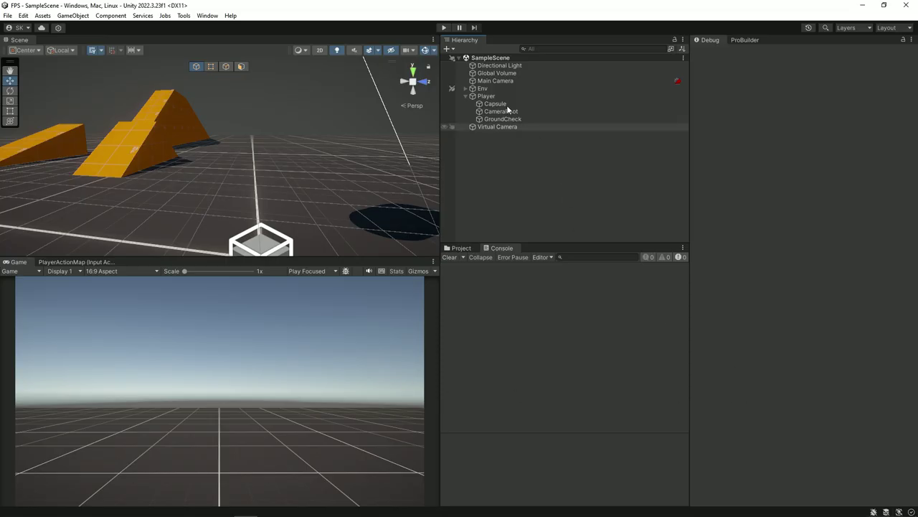
# Set the player's Movement Smooth Time to 1 in the Inspector.
pyautogui.scroll(-3, 825, 321)
pyautogui.scroll(-3, 818, 320)
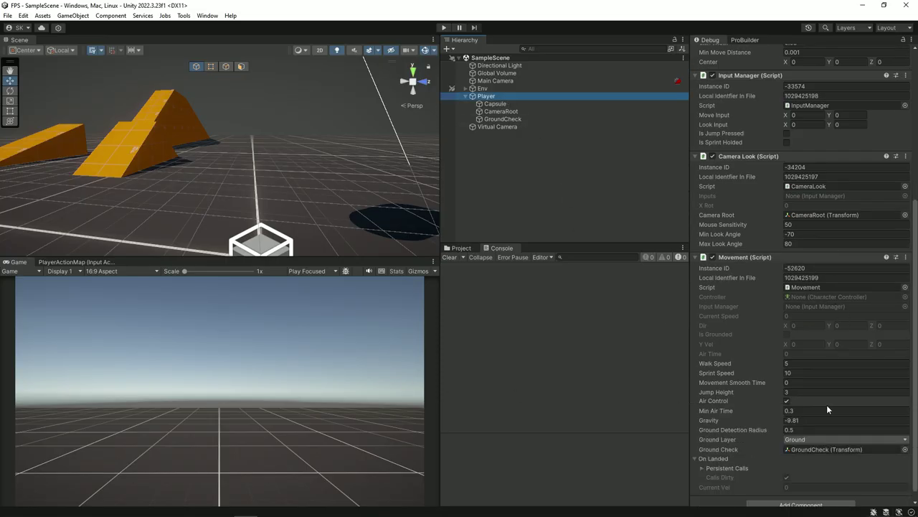
pyautogui.click(805, 383)
pyautogui.write('1')
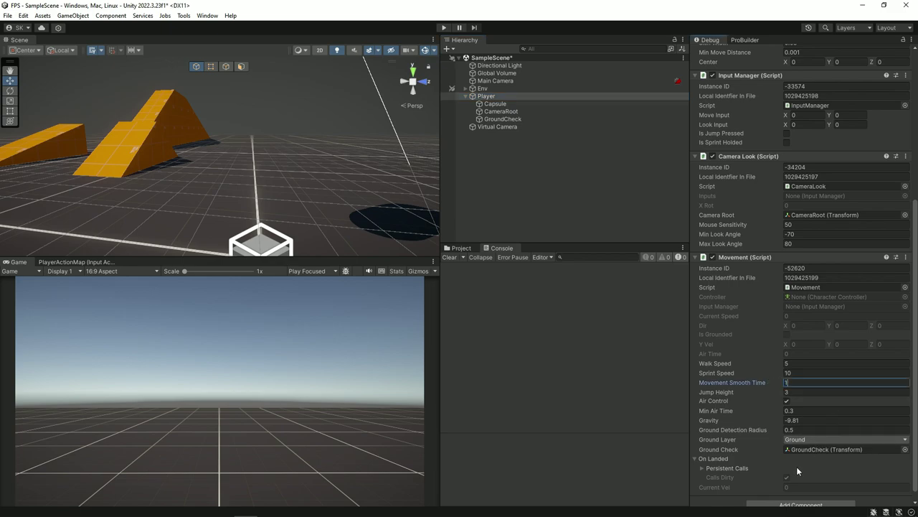
# Enter Play mode and test walking forward and backward with W/S, then sprinting with Shift+W.
pyautogui.click(444, 27)
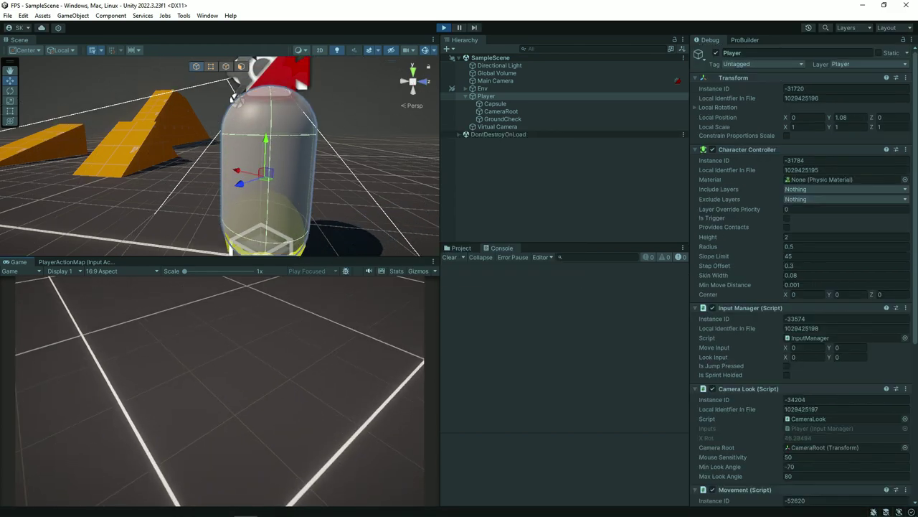
pyautogui.press('w')
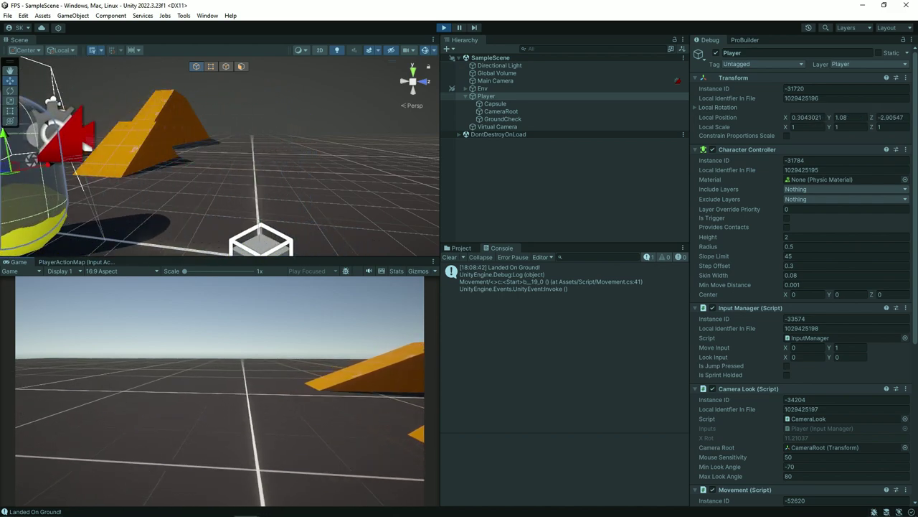
pyautogui.press('s')
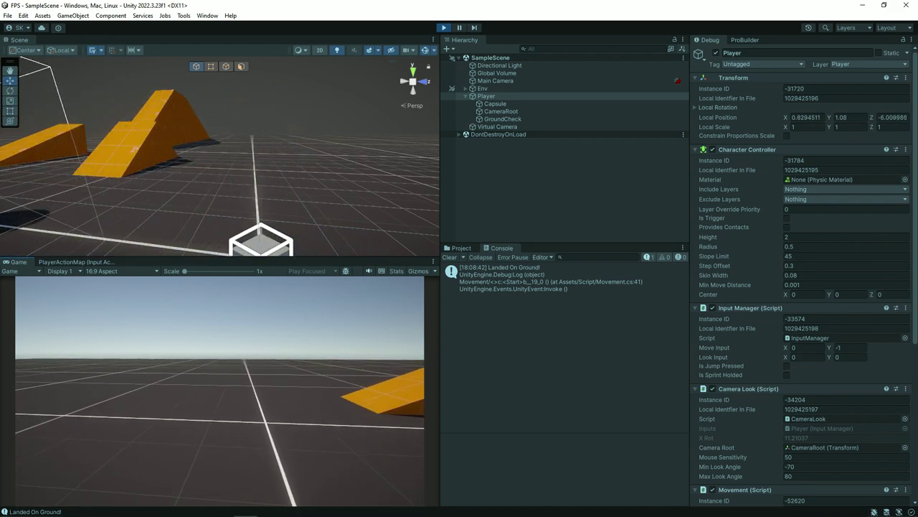
pyautogui.press('w')
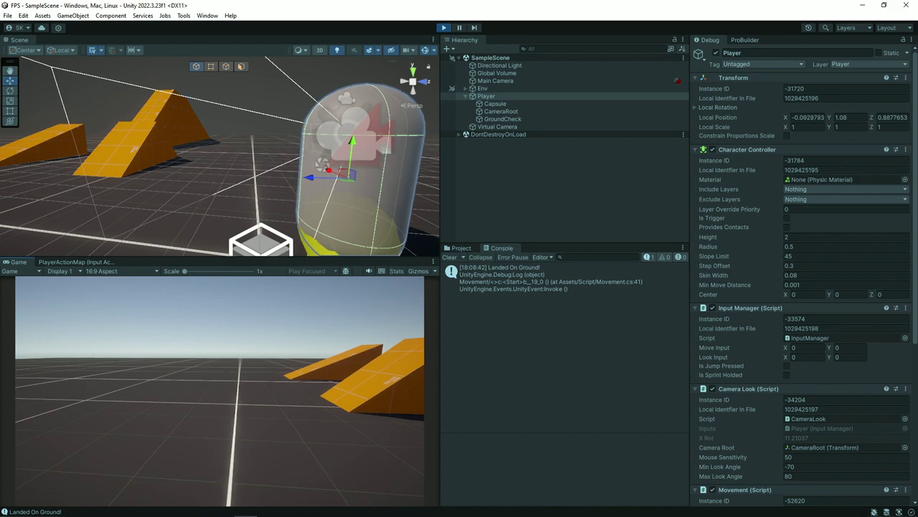
pyautogui.moveTo(220, 391)
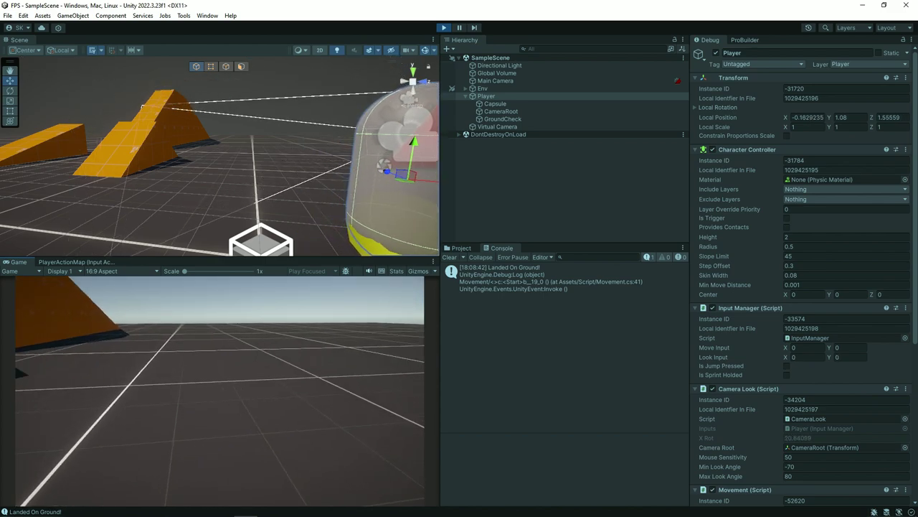
pyautogui.hotkey('shift', 'w')
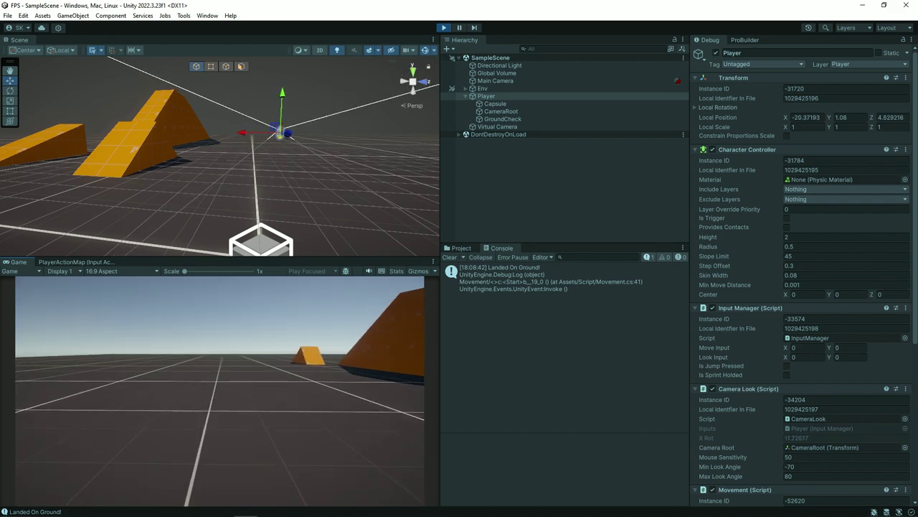
pyautogui.scroll(-2, 795, 344)
pyautogui.scroll(-3, 795, 344)
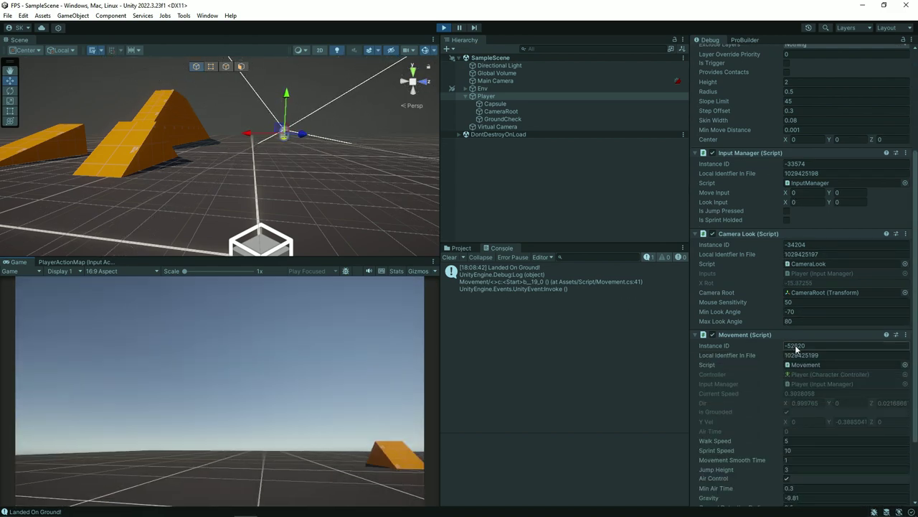
pyautogui.scroll(-2, 795, 344)
# Change Walk Speed from 5 to 2, then walk forward and sprint diagonally to compare speeds.
pyautogui.click(819, 384)
pyautogui.write('2')
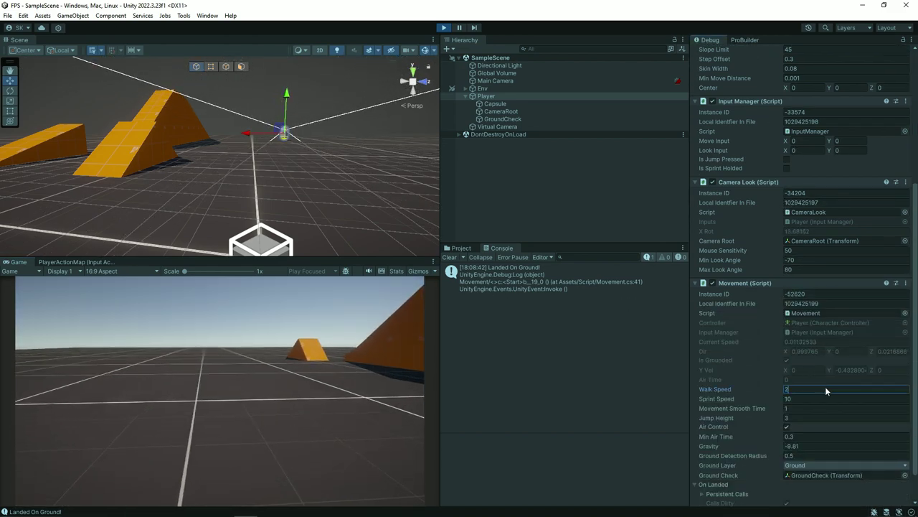
pyautogui.click(220, 391)
pyautogui.press('w')
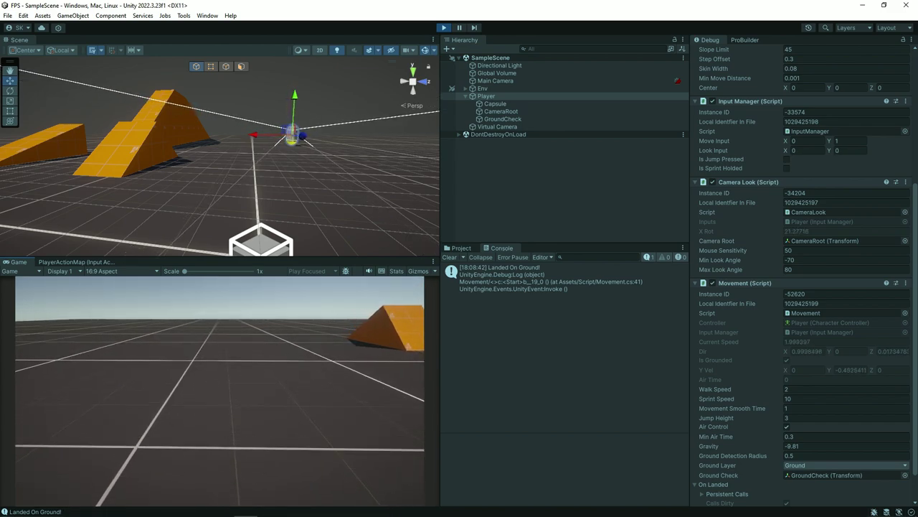
pyautogui.press('shift')
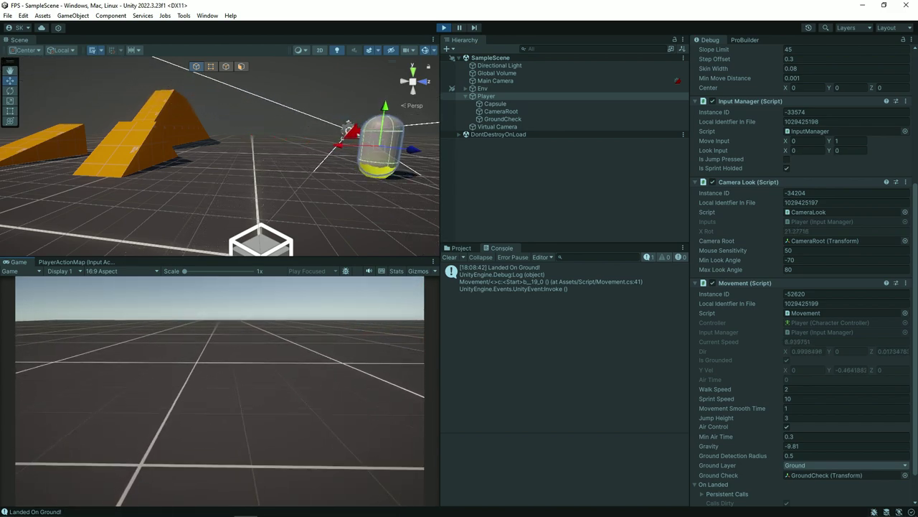
pyautogui.press('d')
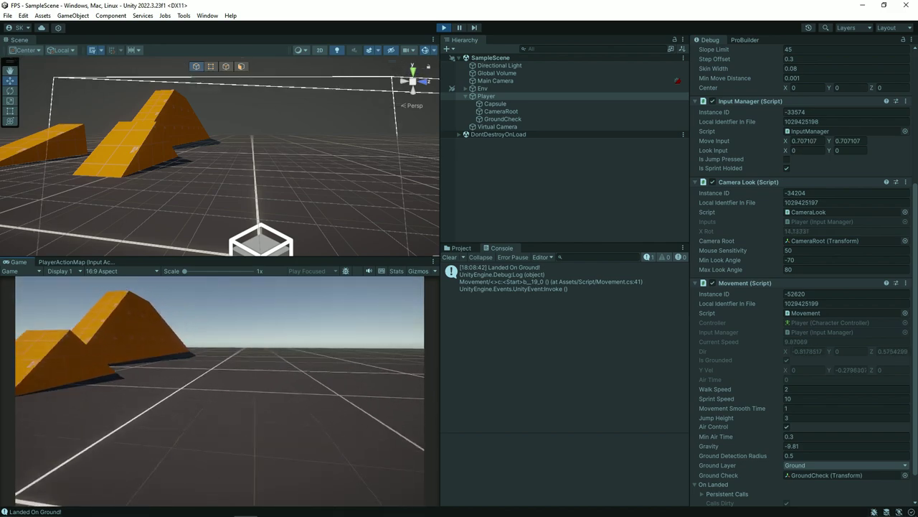